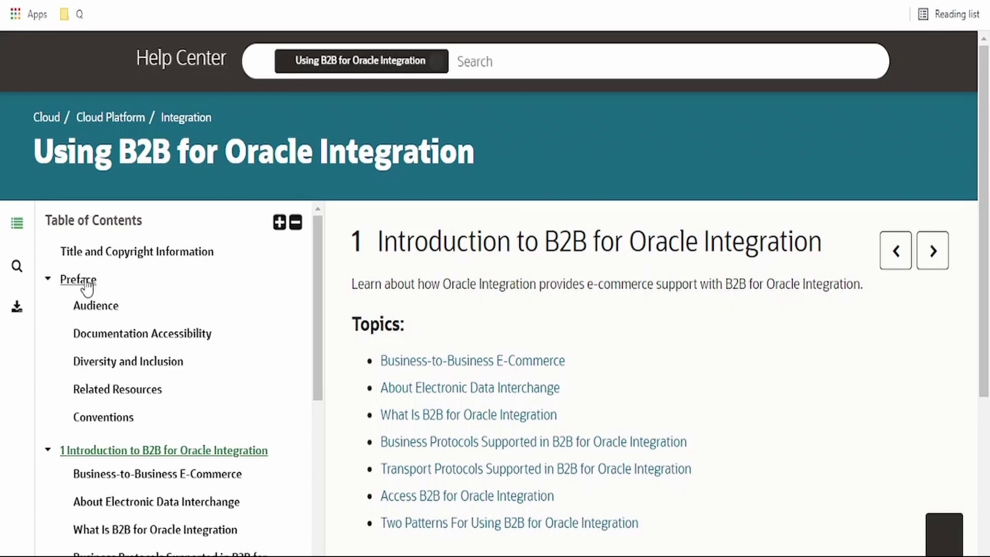
Step: Collapse the Preface section and open the Business-to-Business E-Commerce topic from the Introduction chapter
left_click(57, 288)
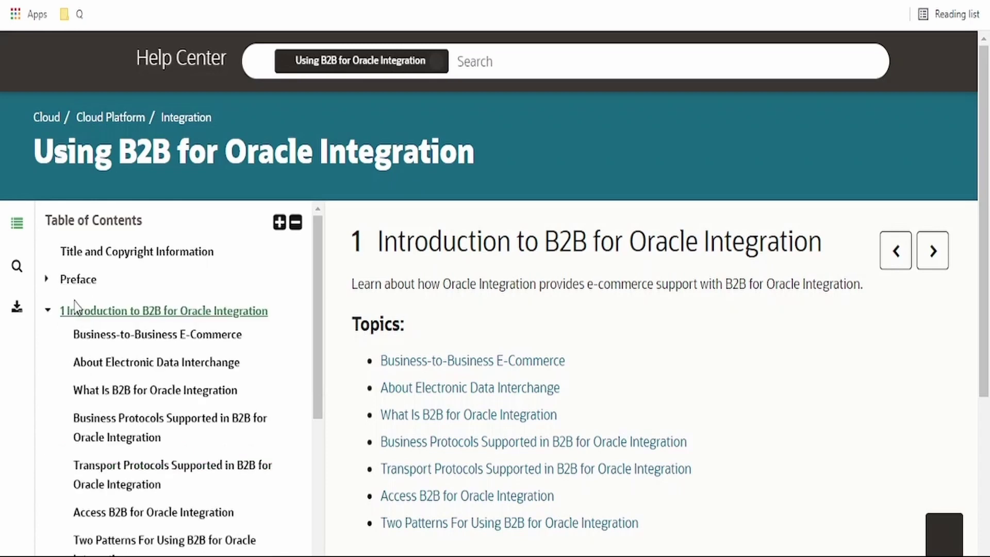
left_click(126, 315)
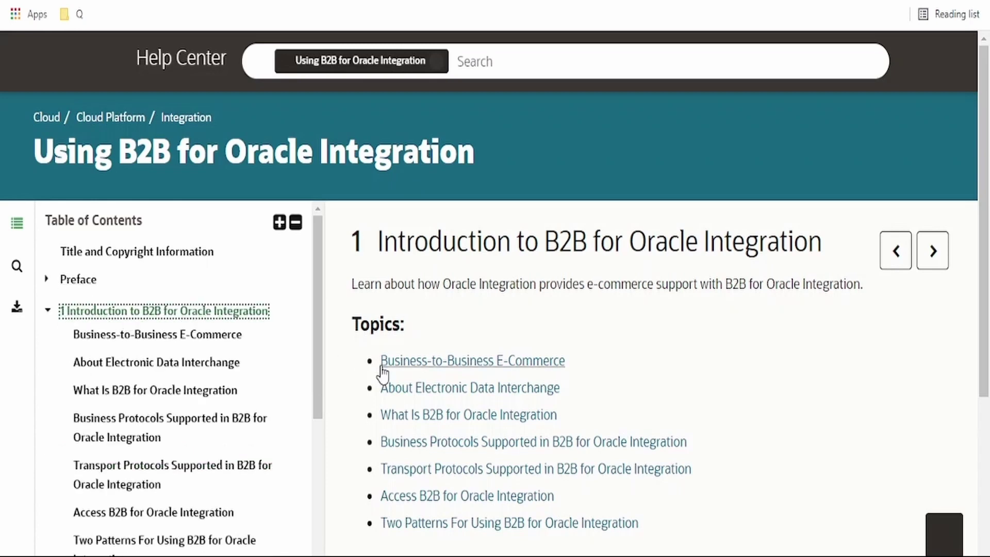
scroll(380, 370, "down", 2)
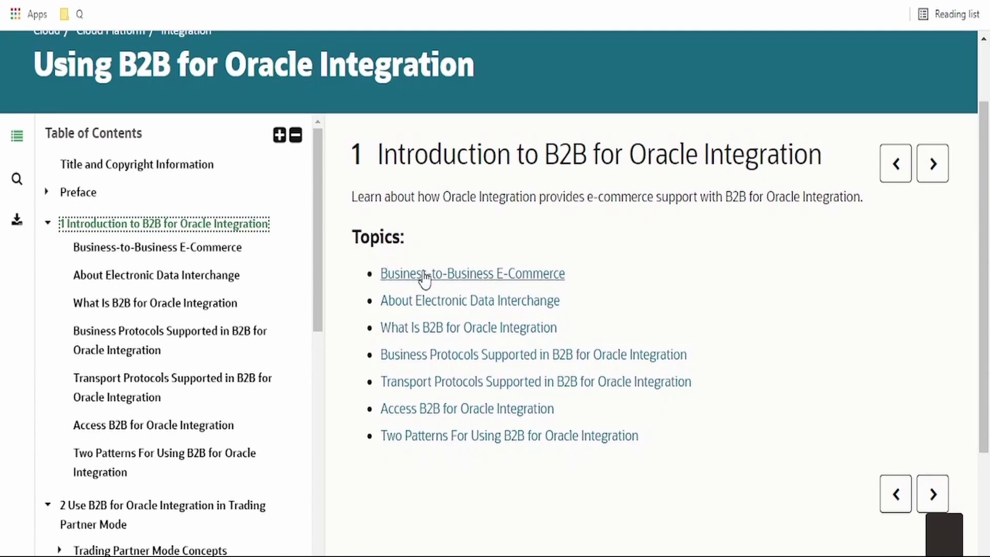
left_click(478, 280)
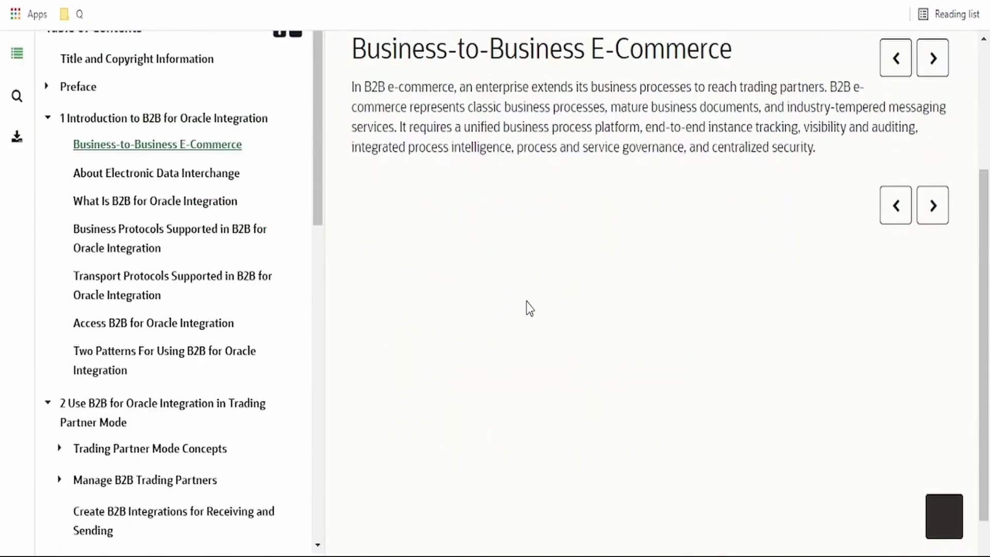
scroll(529, 308, "up", 4)
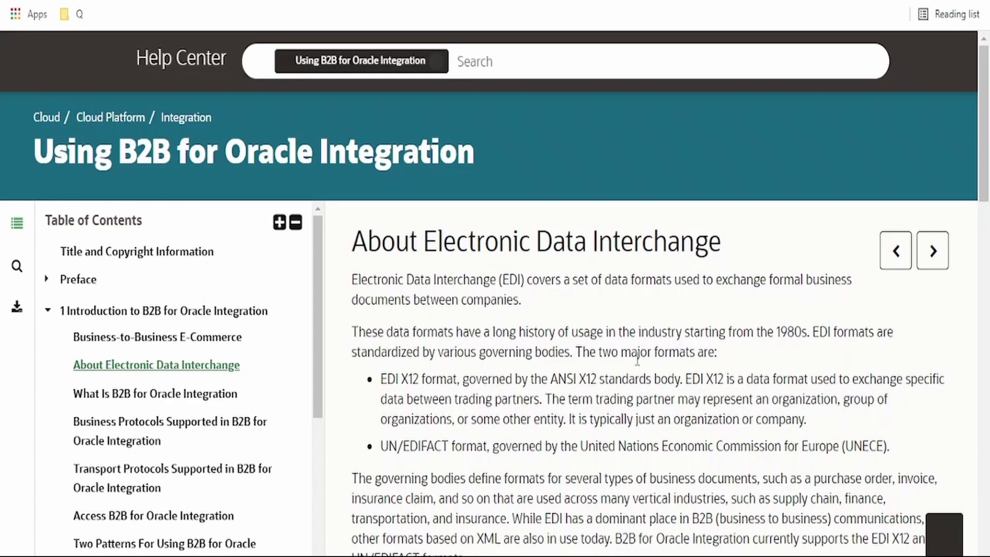
Step: Read the About Electronic Data Interchange topic and highlight the PO code in the GS line of the EDI X12 example
scroll(415, 290, "down", 2)
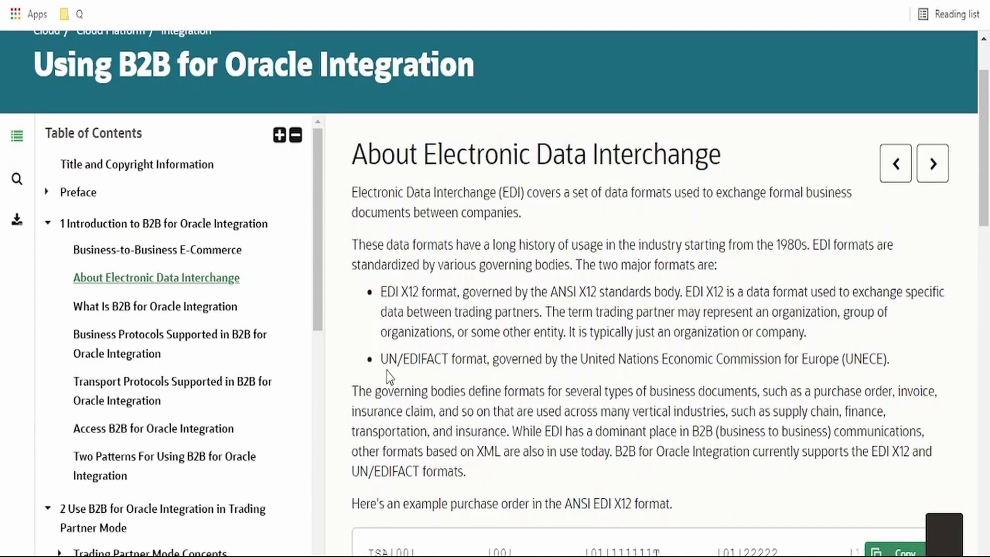
scroll(508, 394, "down", 1)
scroll(508, 394, "down", 10)
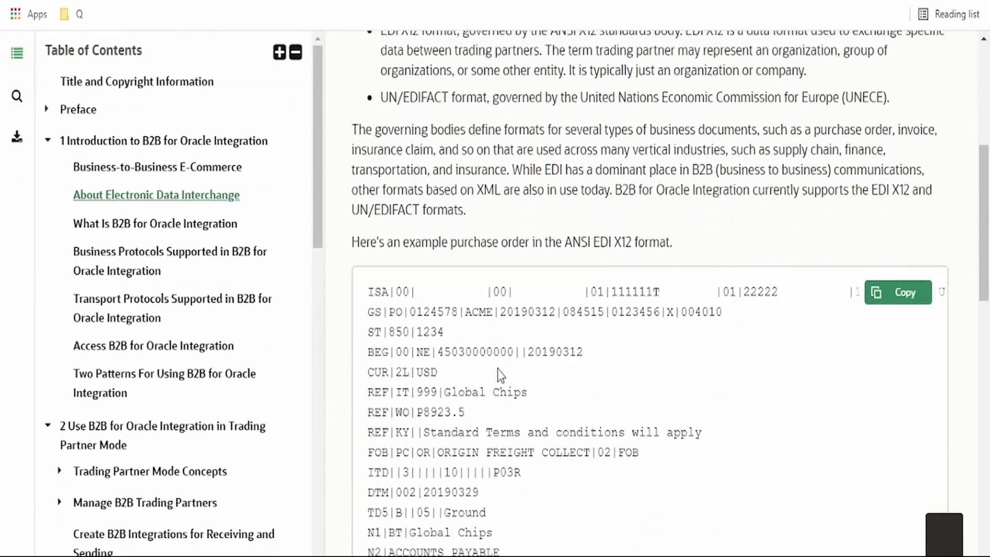
scroll(483, 400, "down", 2)
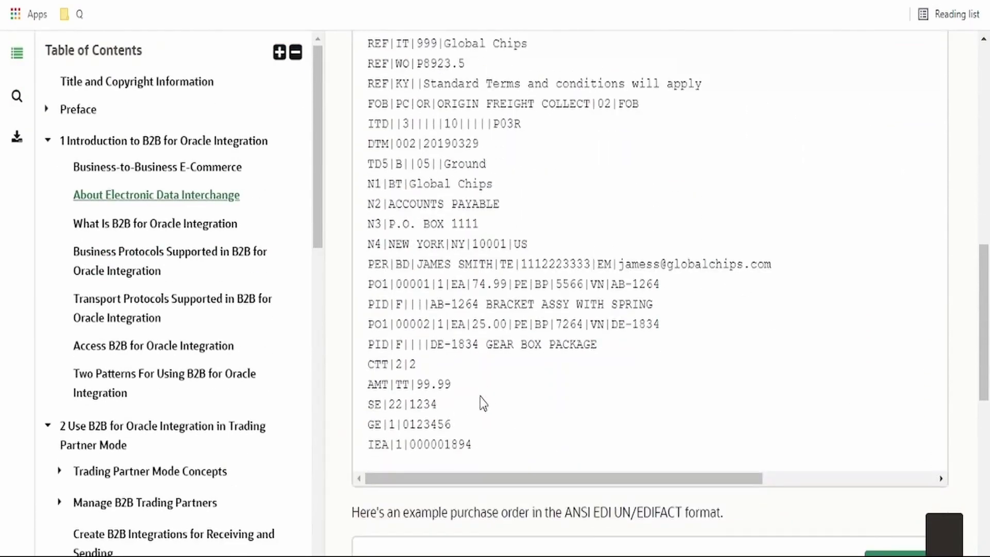
scroll(483, 401, "up", 4)
double_click(398, 158)
double_click(395, 137)
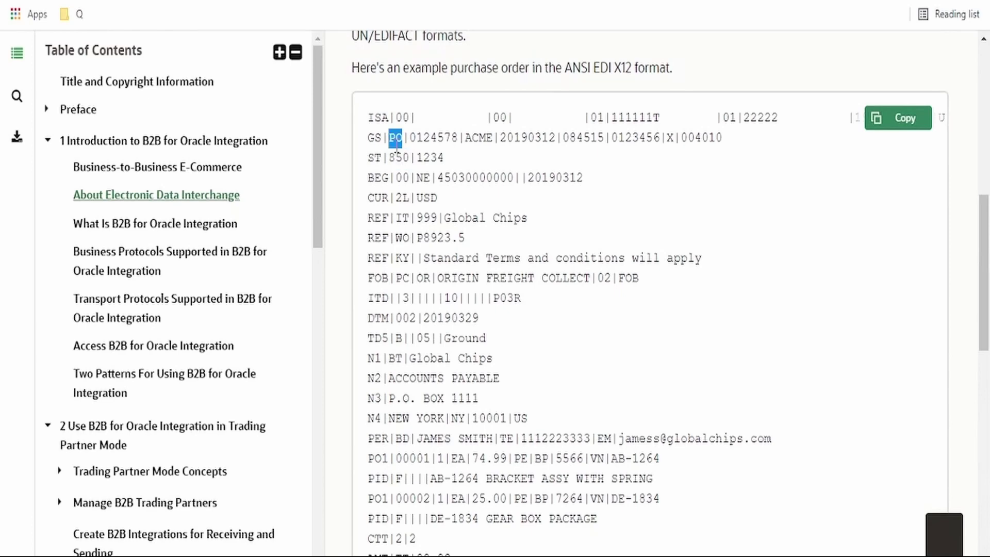
Step: Examine the ISA and GS header lines of the X12 purchase order, highlighting their qualifiers and the ACME sender value
scroll(397, 144, "up", 2)
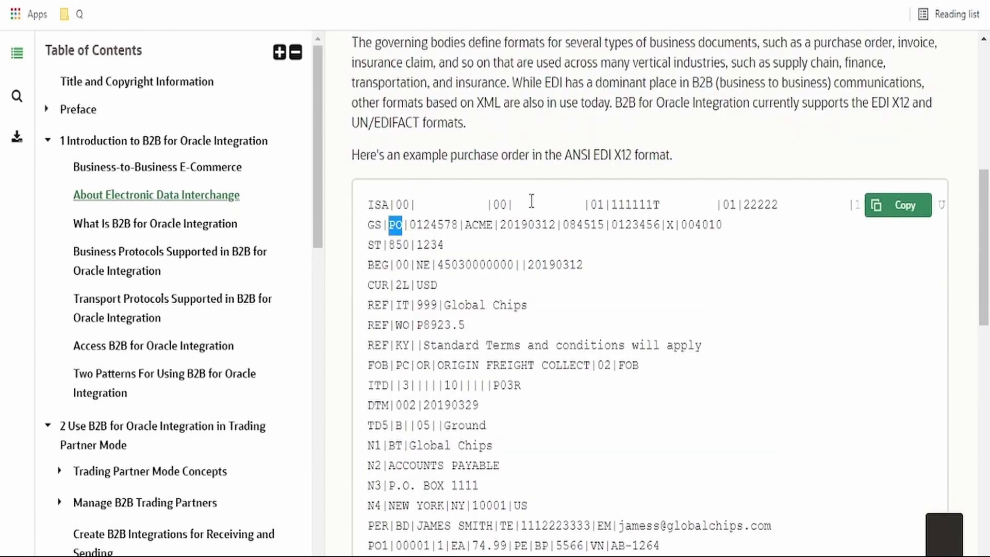
left_click_drag(404, 205, 653, 204)
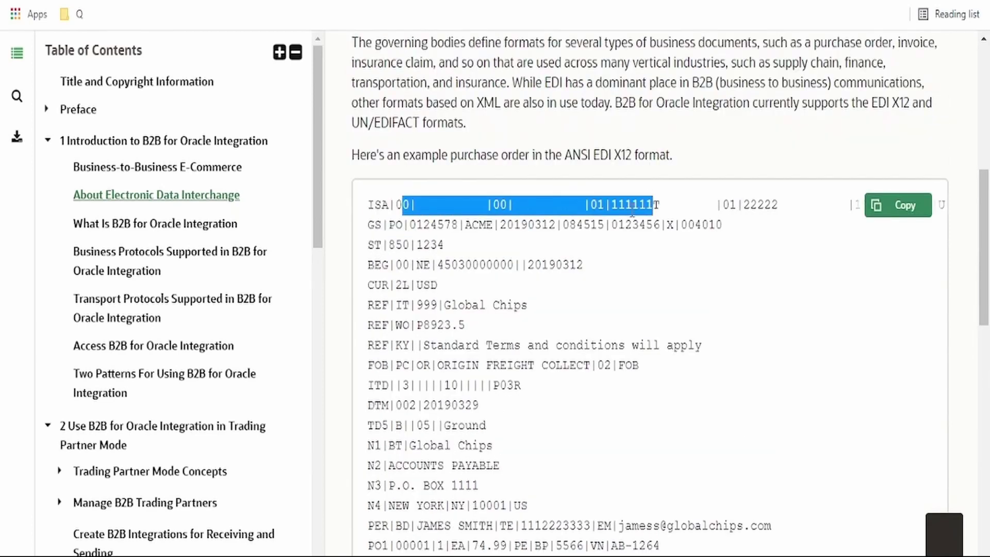
double_click(402, 205)
double_click(499, 204)
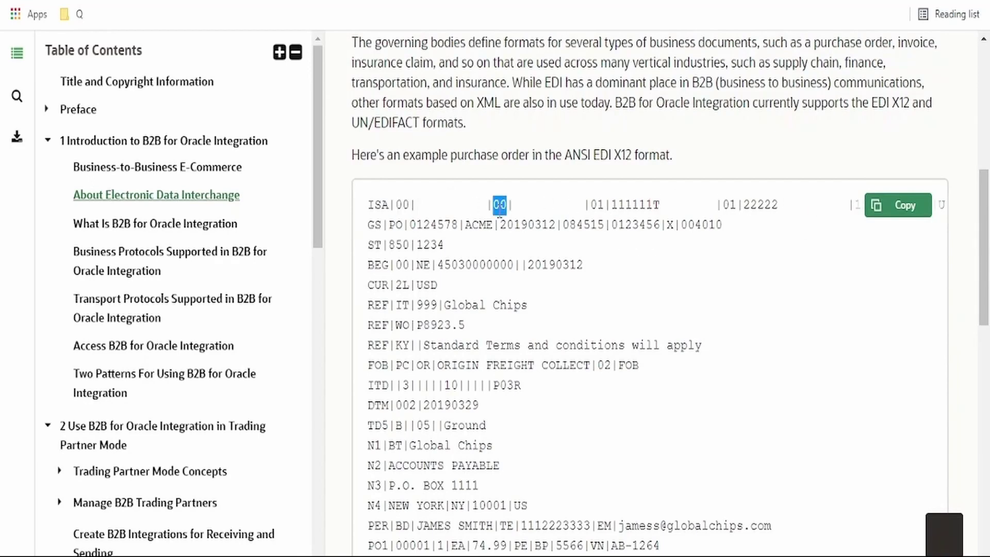
left_click_drag(365, 223, 462, 222)
left_click(448, 218)
double_click(485, 222)
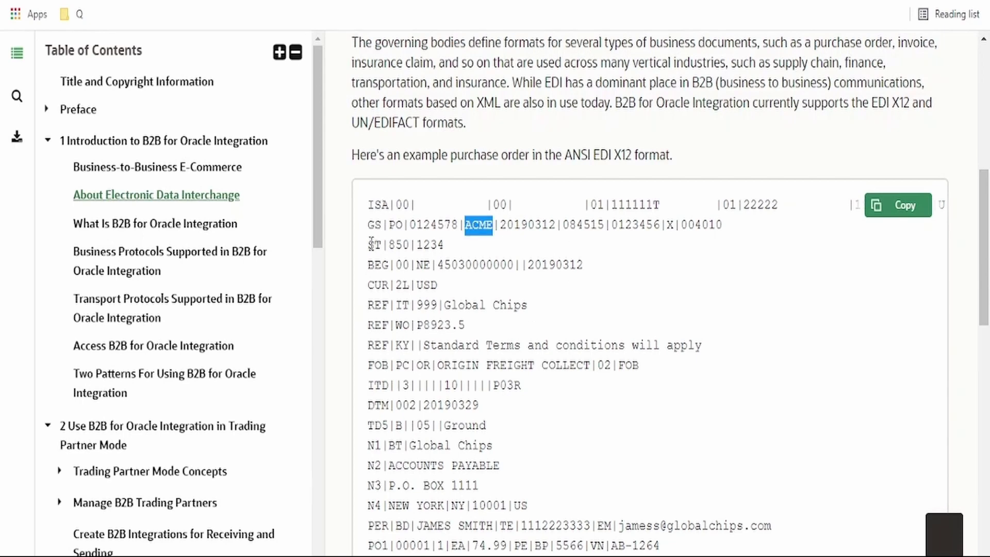
Step: Highlight the transaction body from the ST line, including the 850 document code and the 1234 control number
left_click_drag(368, 240, 432, 387)
scroll(432, 388, "up", 5)
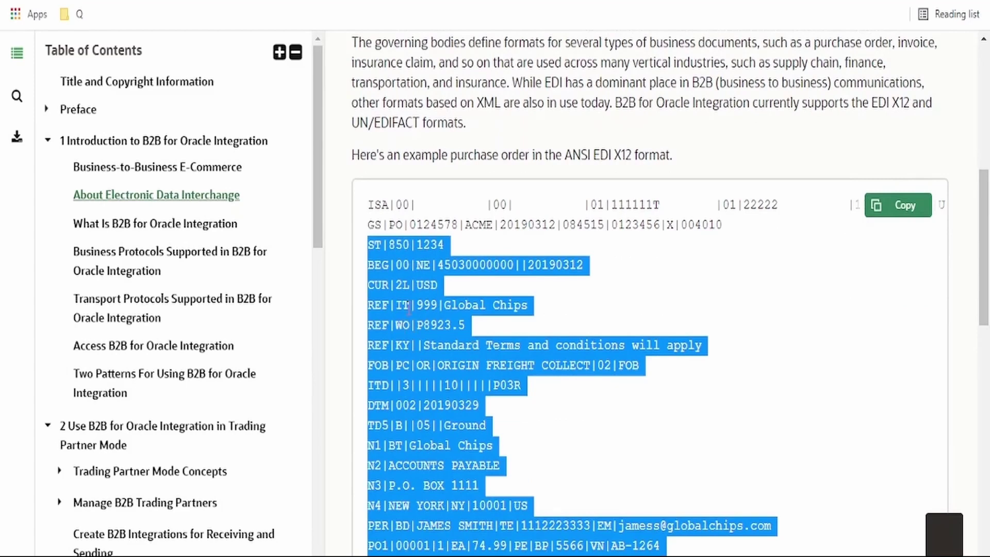
left_click(409, 307)
double_click(399, 244)
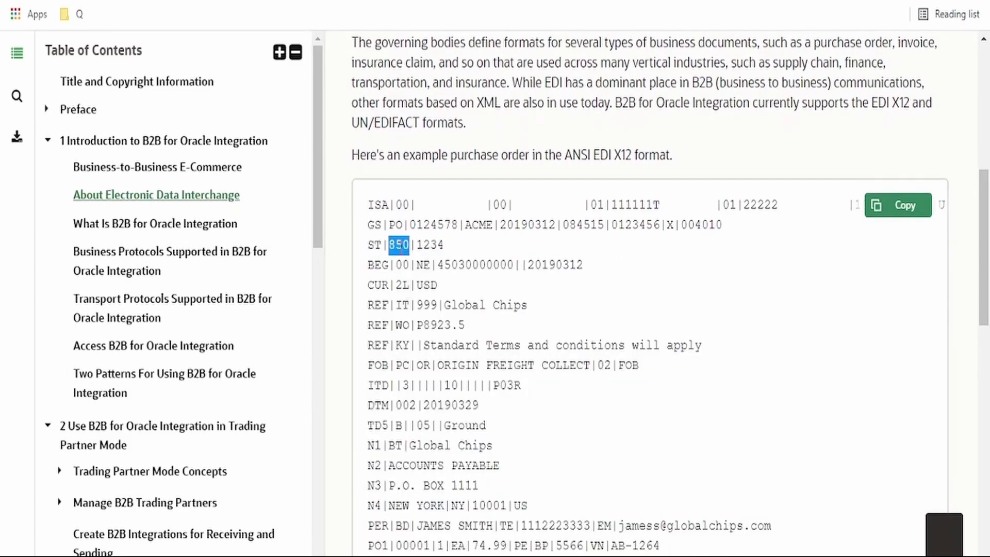
double_click(430, 246)
Step: Examine the rest of the X12 purchase order example down to the closing SE, GE and IEA lines
left_click_drag(452, 311, 481, 311)
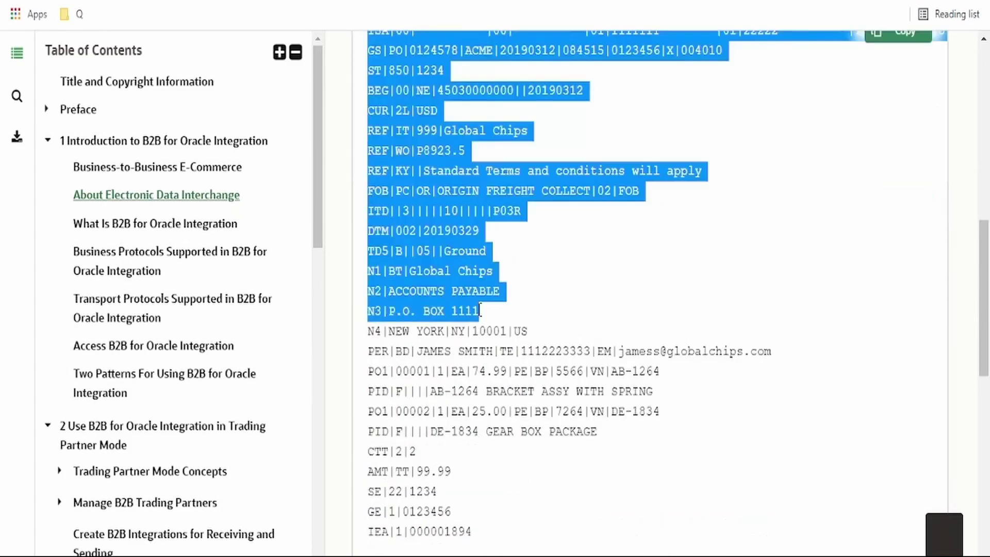
left_click_drag(537, 336, 454, 278)
scroll(367, 303, "down", 3)
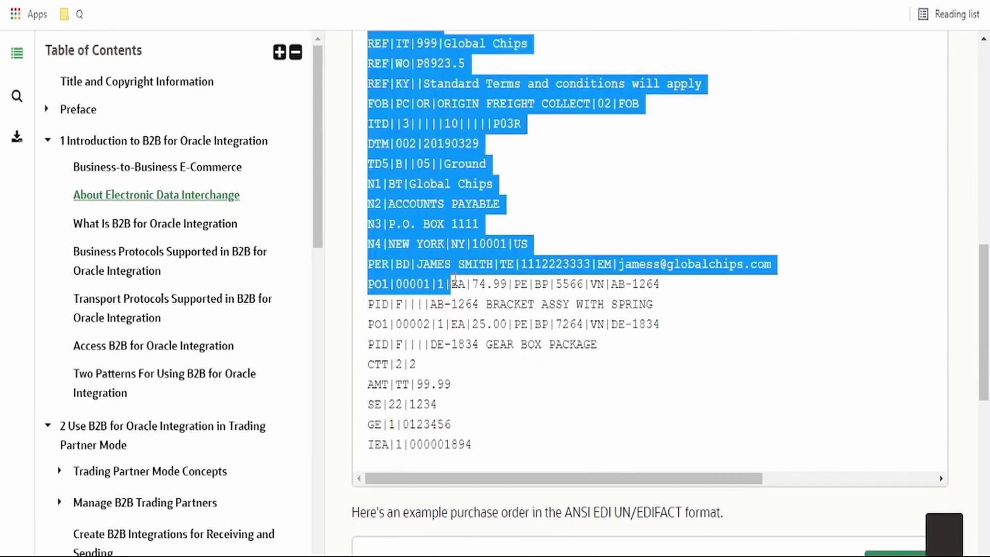
left_click(427, 344)
scroll(417, 403, "down", 3)
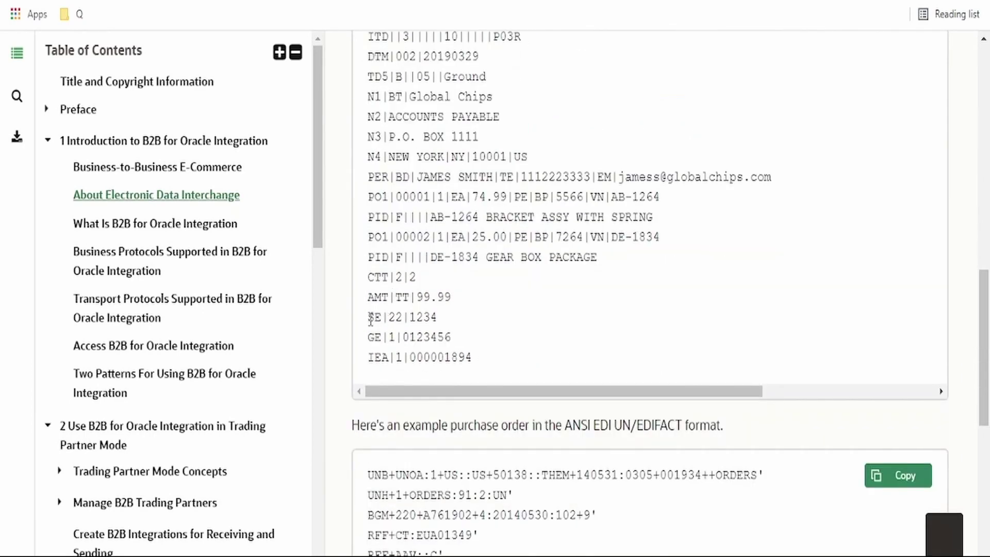
left_click_drag(369, 317, 444, 317)
scroll(443, 317, "up", 9)
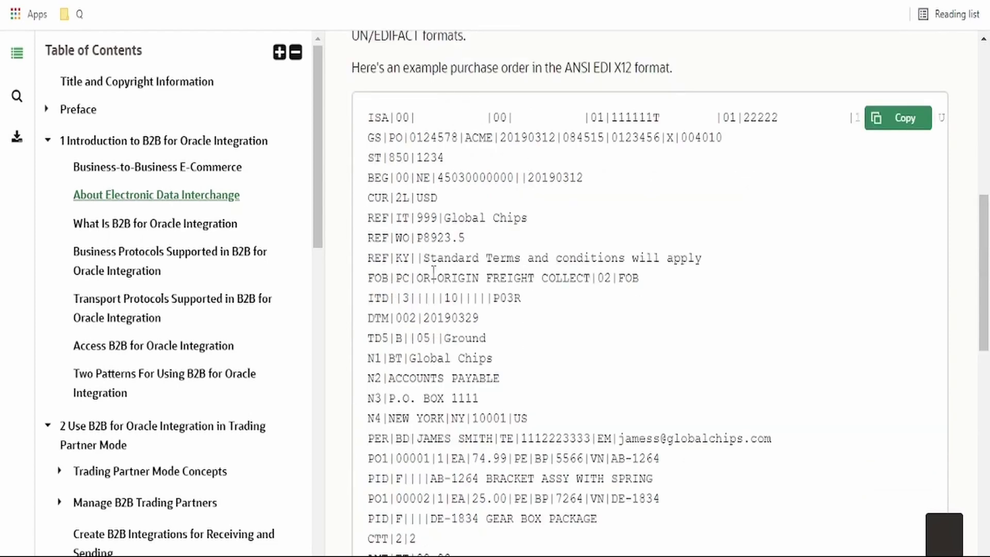
scroll(433, 273, "down", 9)
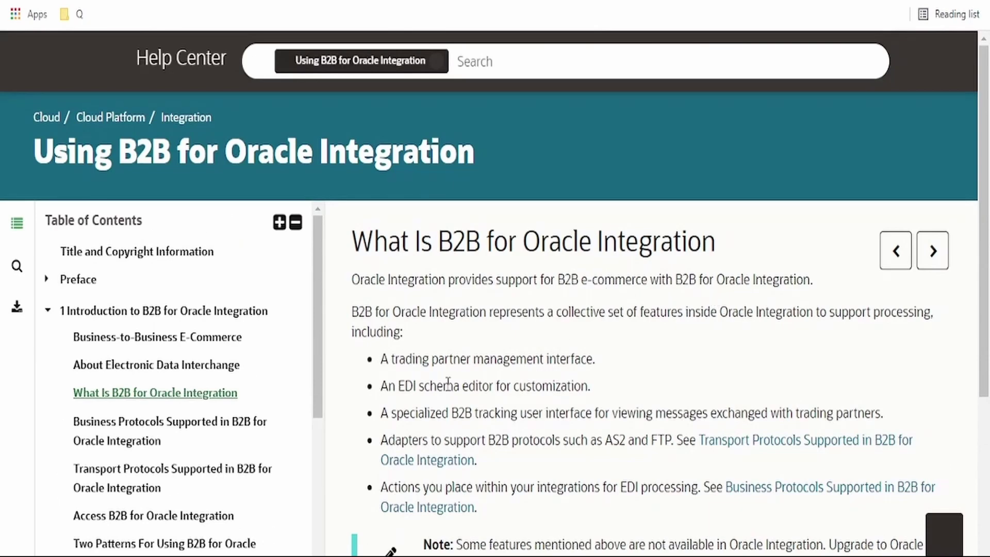
Step: Review the feature list in What Is B2B for Oracle Integration, highlighting AS2 and FTP, and look through the table of contents
scroll(588, 397, "down", 2)
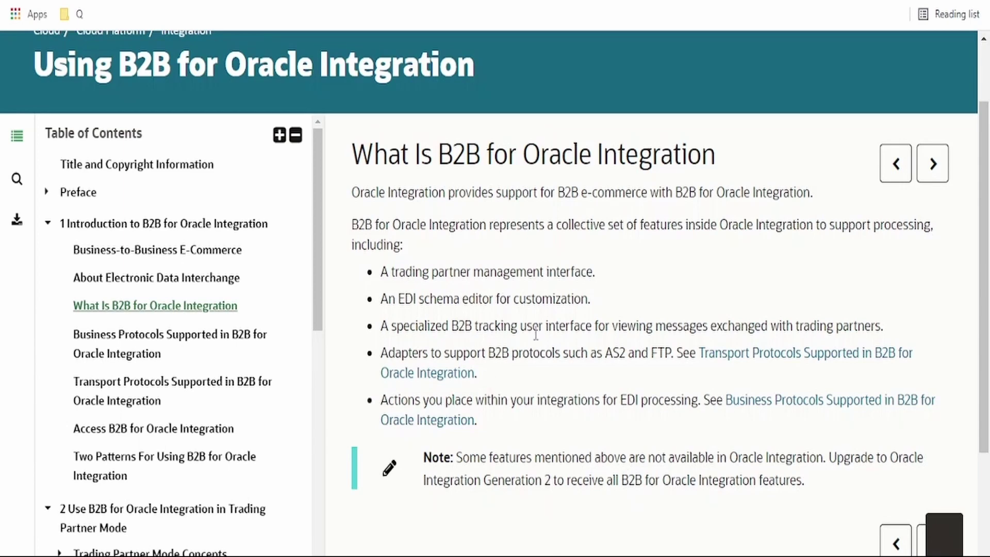
left_click_drag(613, 349, 632, 349)
double_click(616, 353)
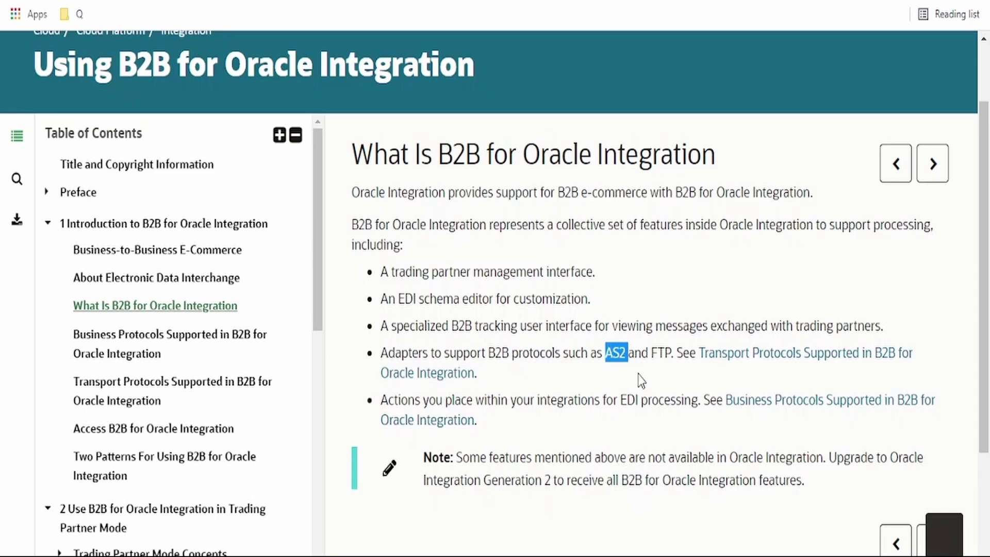
double_click(660, 353)
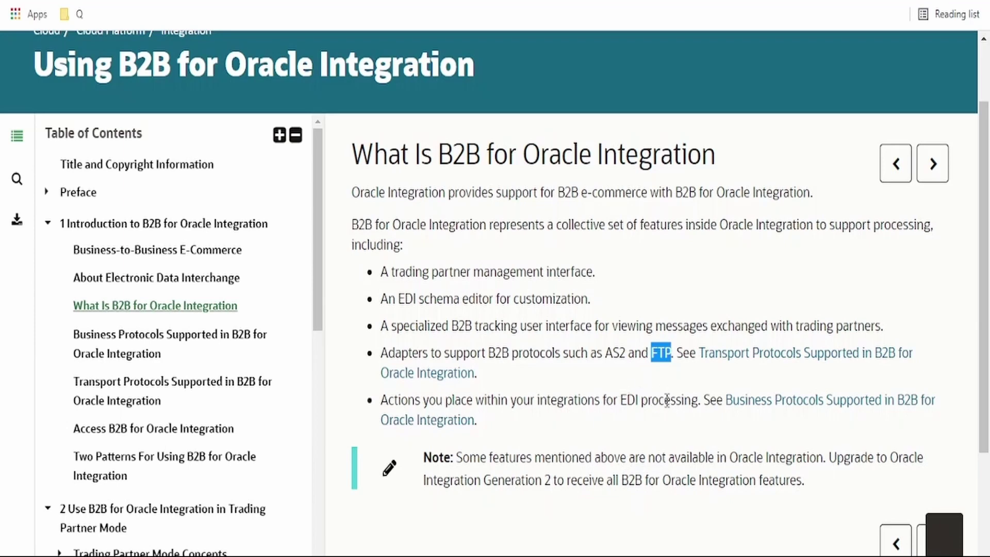
mouse_move(803, 412)
scroll(111, 495, "down", 15)
scroll(110, 496, "up", 9)
scroll(84, 492, "up", 2)
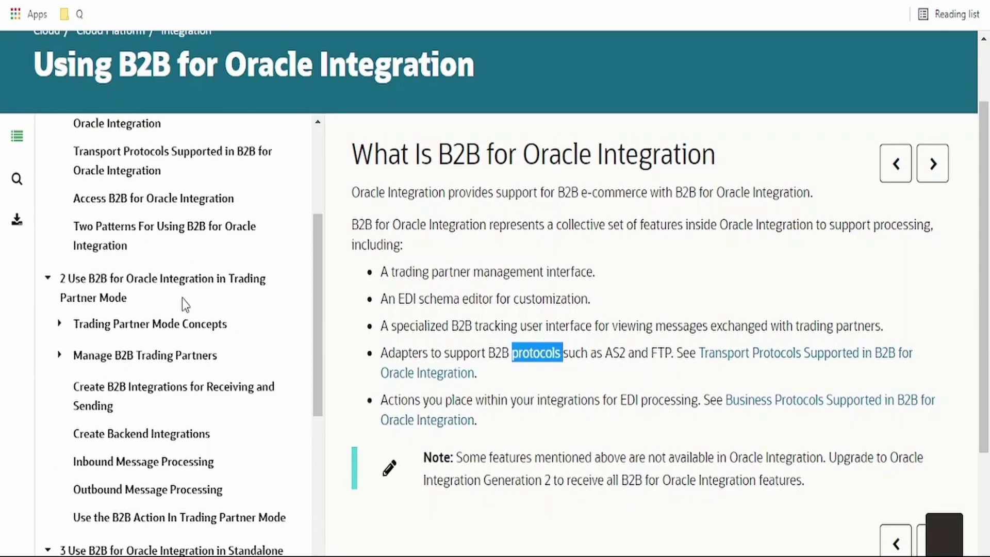
scroll(206, 349, "up", 5)
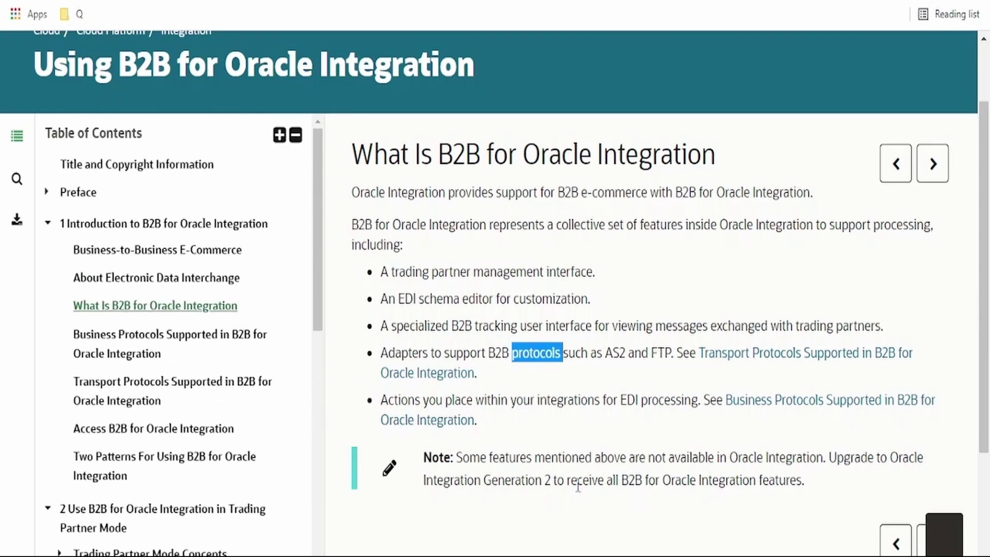
Step: Open the Business Protocols Supported topic and highlight the supported EDI X12 versions
left_click(217, 340)
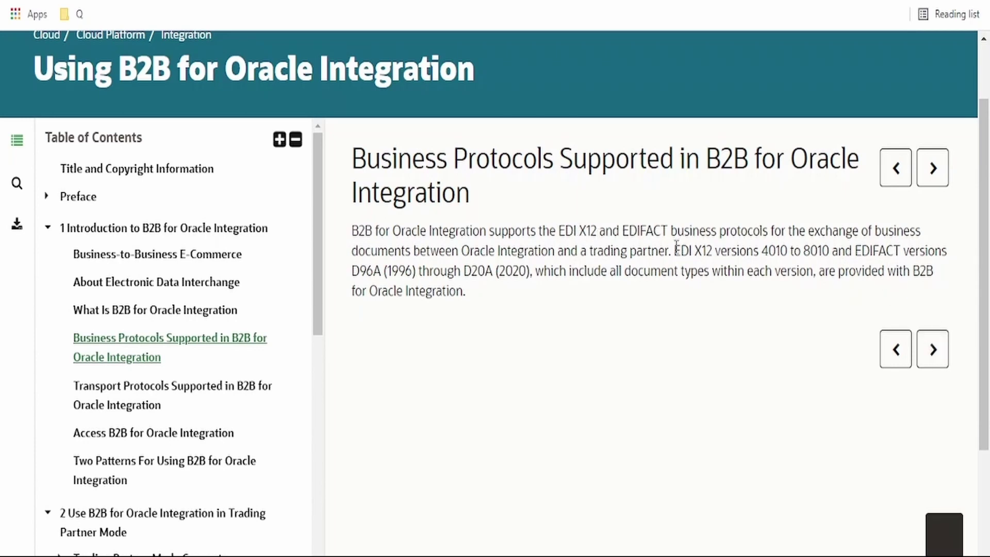
left_click_drag(675, 251, 720, 253)
double_click(768, 252)
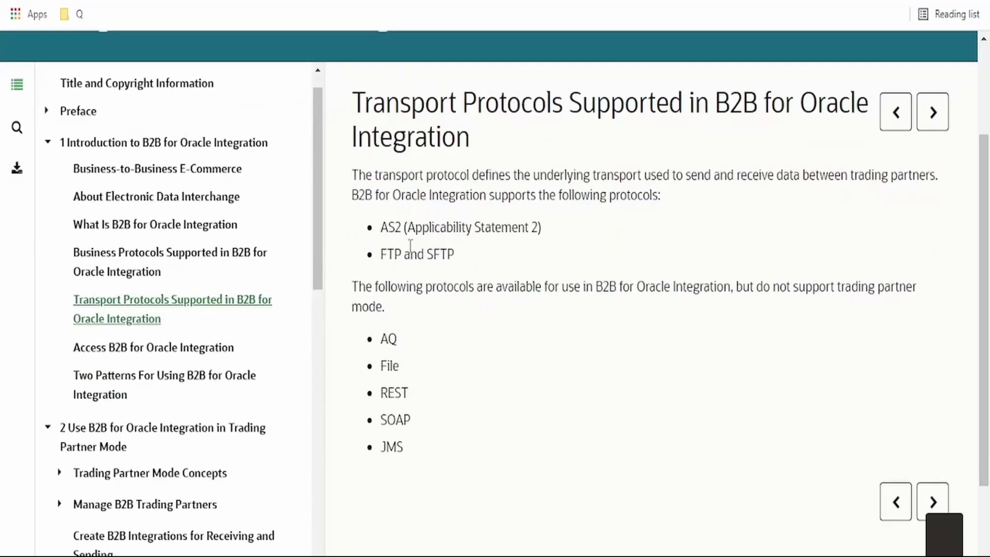
Step: Review the supported transport protocols, and open the Access B2B for Oracle Integration topic to check edition availability
scroll(411, 246, "up", 3)
scroll(403, 453, "down", 2)
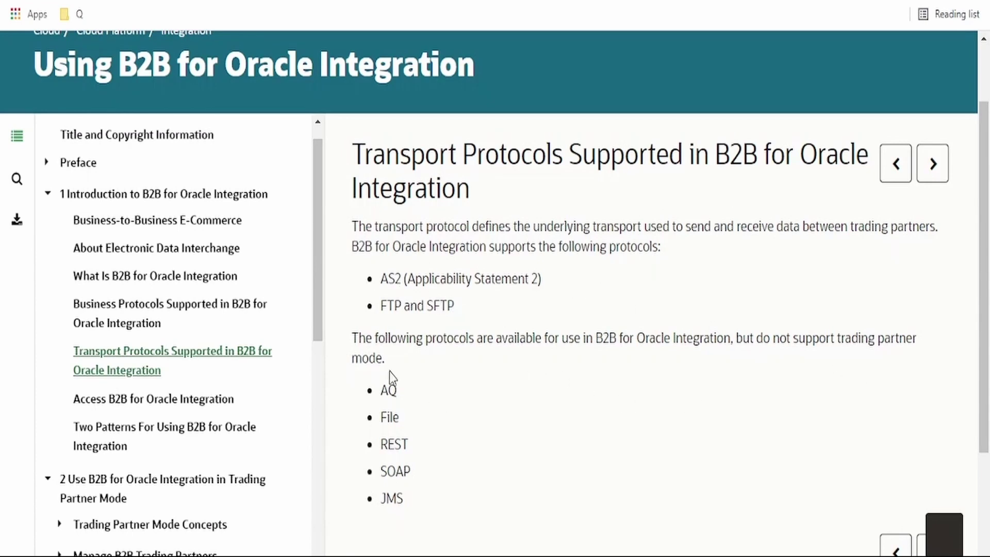
scroll(408, 501, "down", 2)
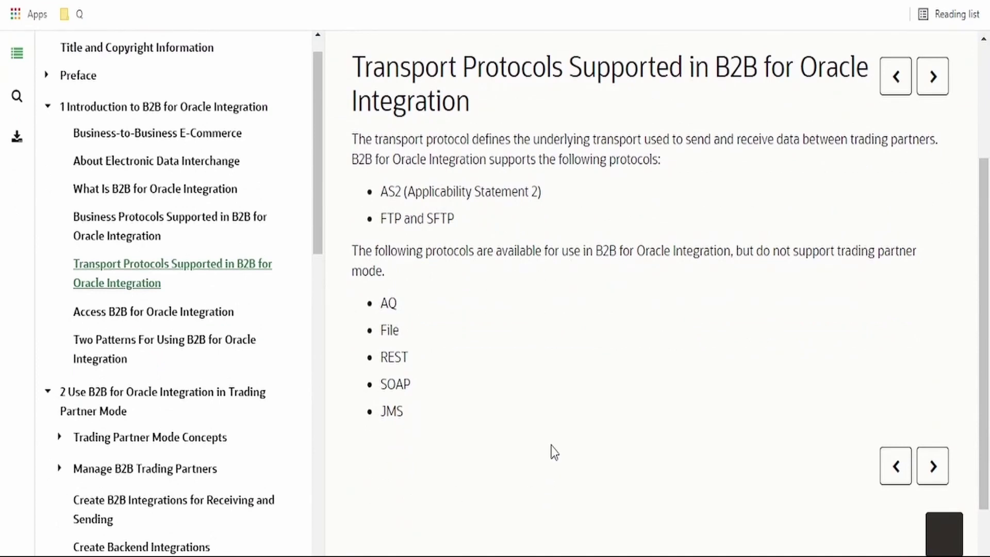
left_click(933, 467)
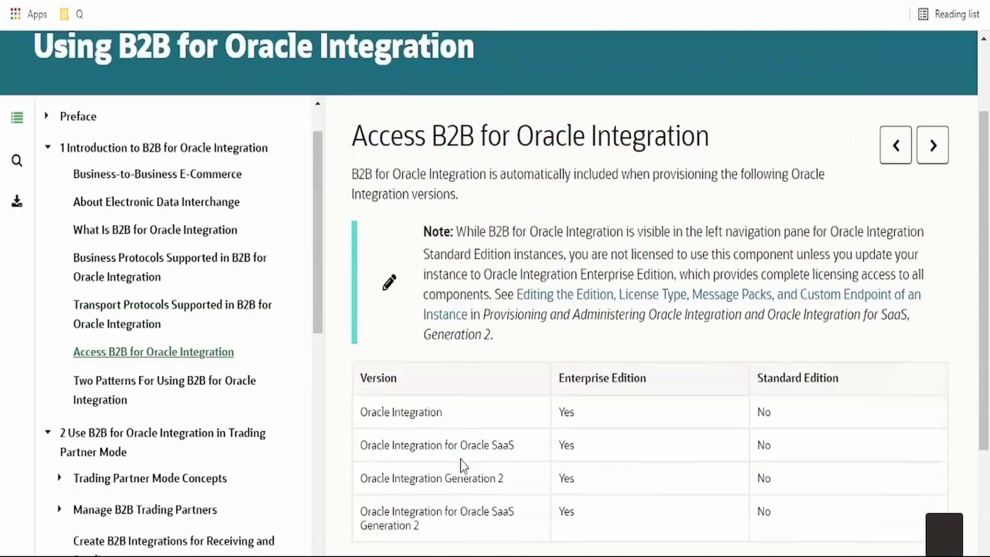
scroll(460, 459, "down", 1)
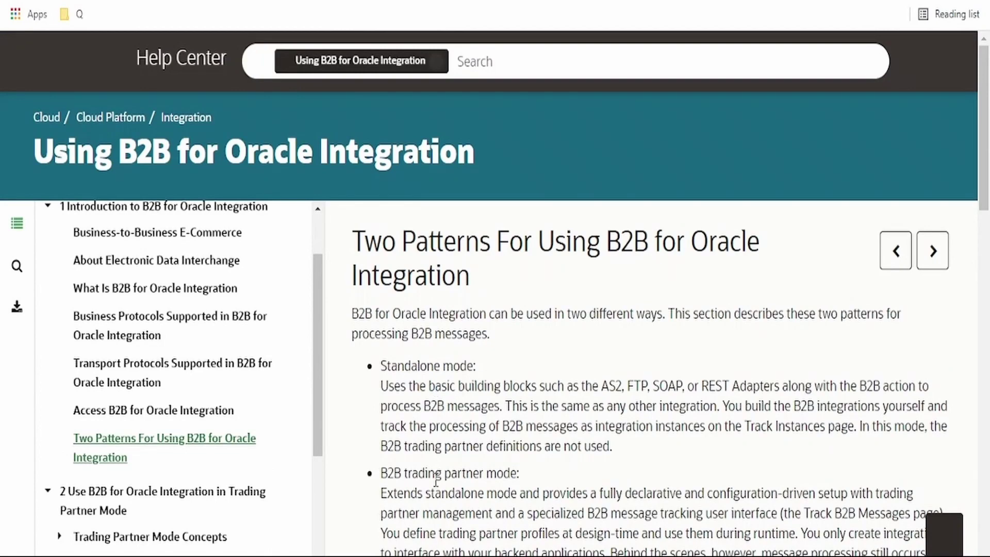
Step: Read the standalone mode description in Two Patterns For Using B2B, highlighting the sentence about trading partner definitions
scroll(508, 480, "down", 2)
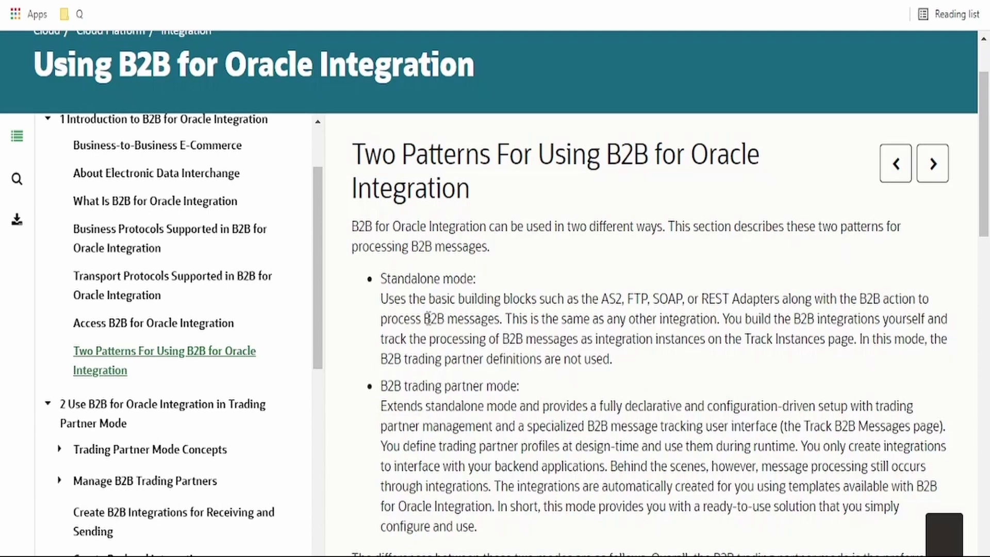
double_click(872, 298)
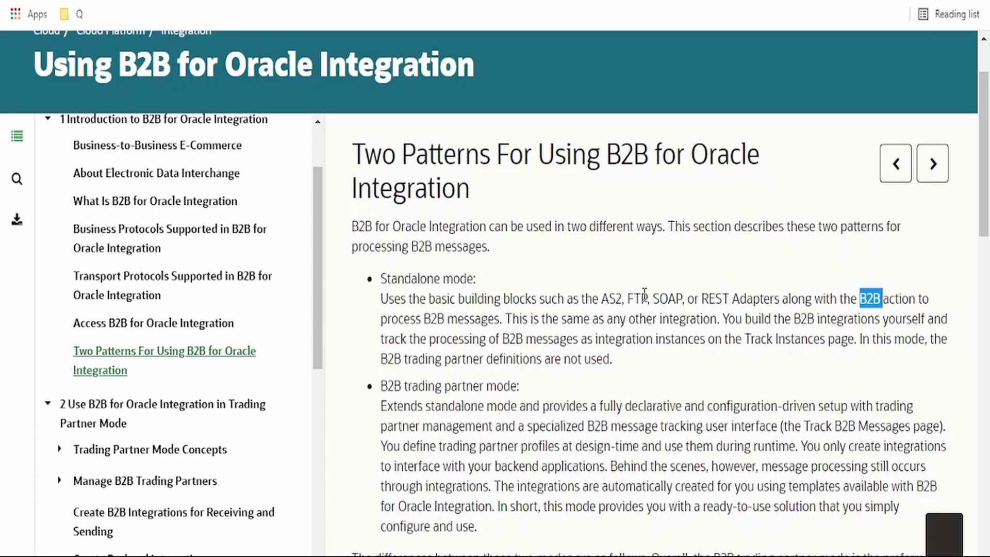
scroll(611, 316, "down", 3)
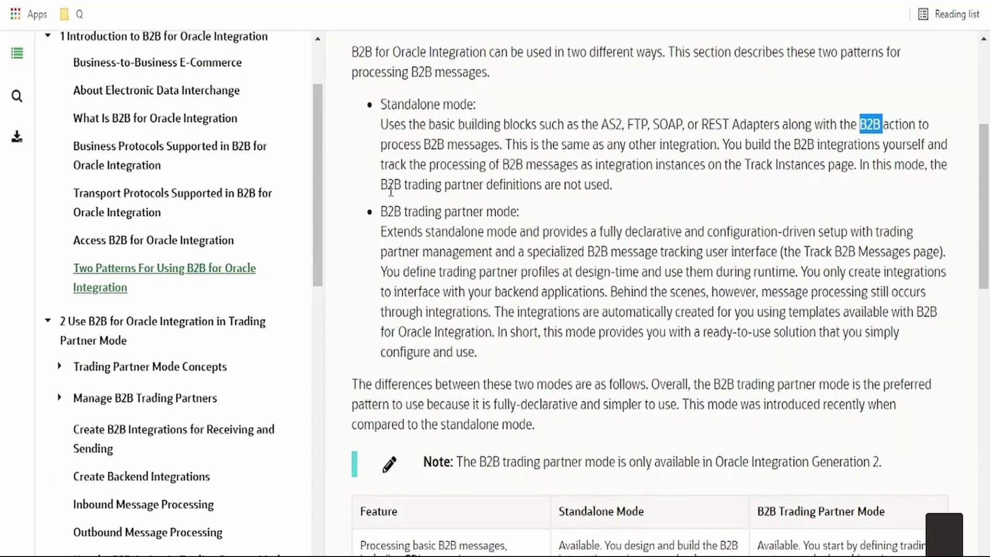
left_click_drag(387, 186, 611, 185)
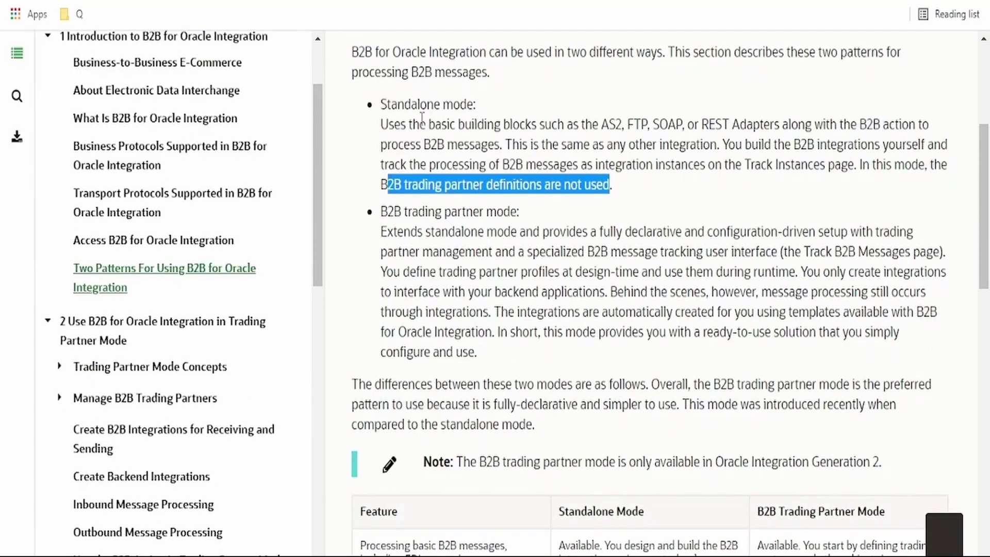
Step: Highlight the B2B trading partner mode heading and review the table comparing it with standalone mode
left_click(430, 211)
left_click_drag(414, 204, 521, 208)
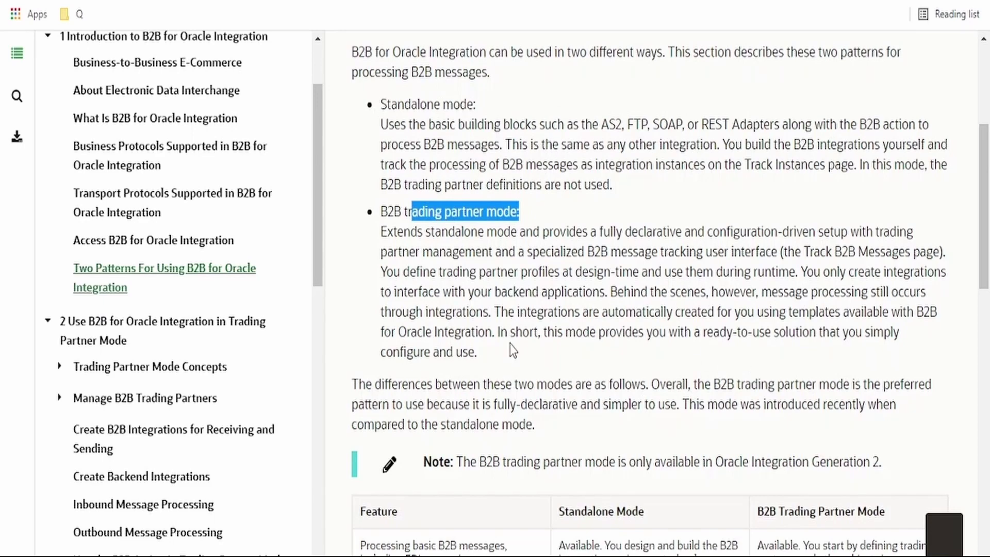
scroll(514, 354, "down", 6)
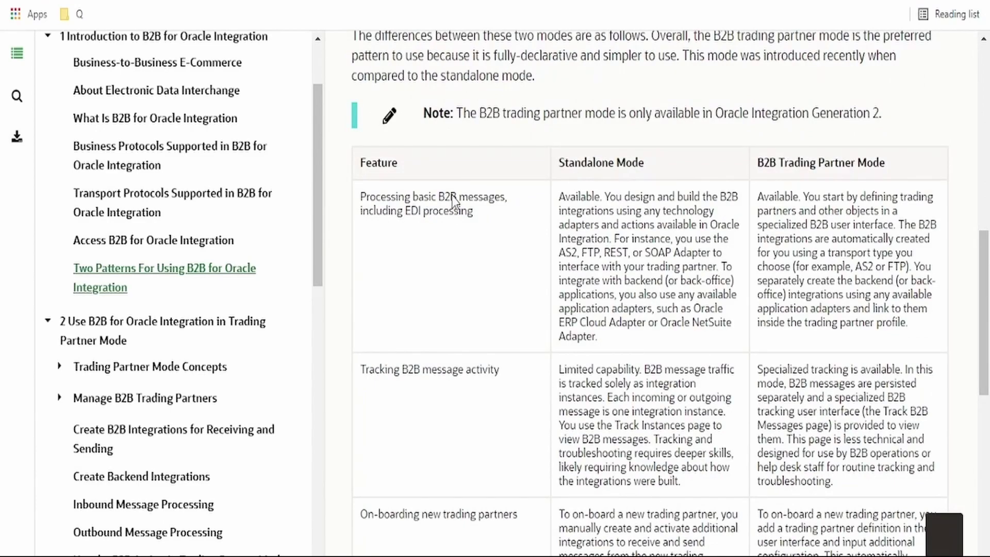
scroll(442, 387, "down", 9)
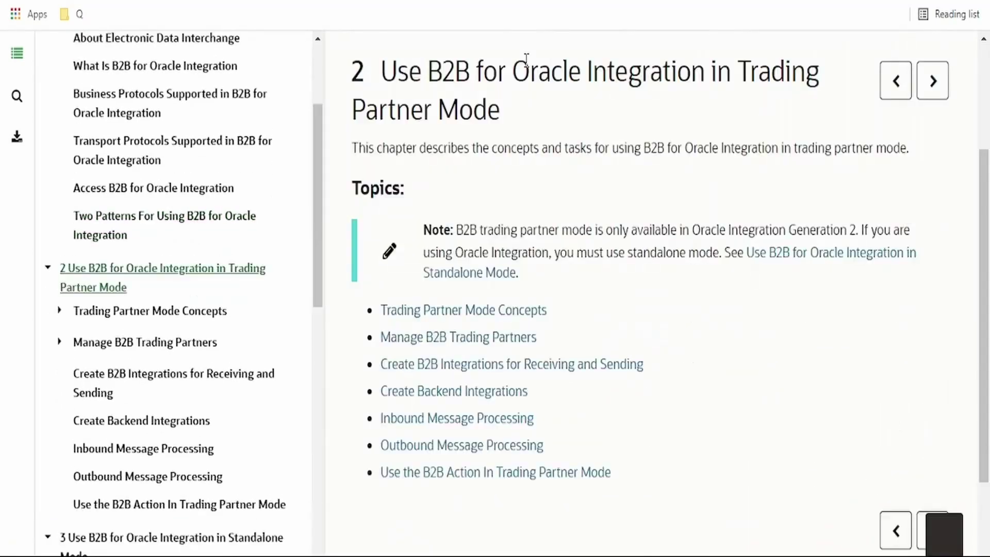
Step: Open the Trading Partner Mode Concepts topic and look through its Host Company and Trading Partners sections
scroll(583, 330, "down", 3)
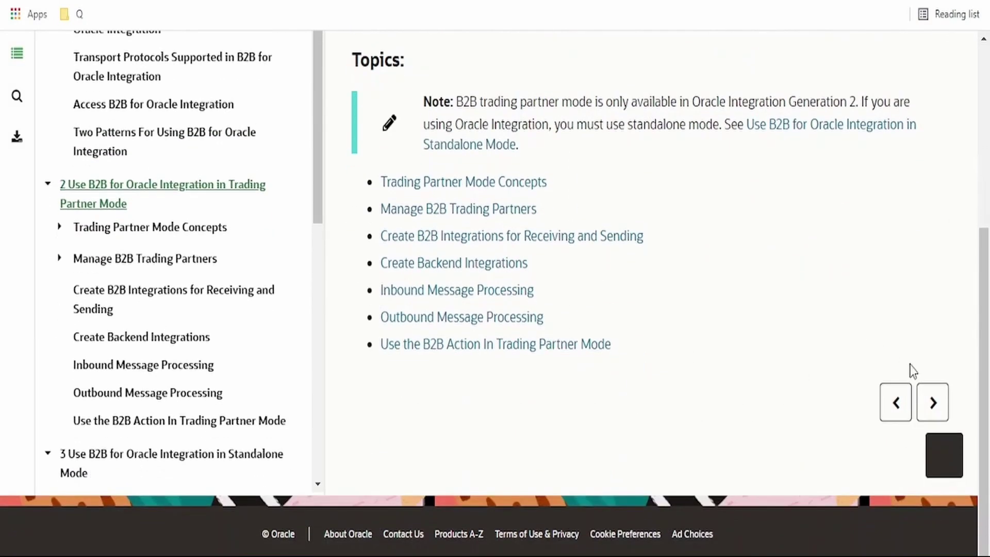
left_click(931, 415)
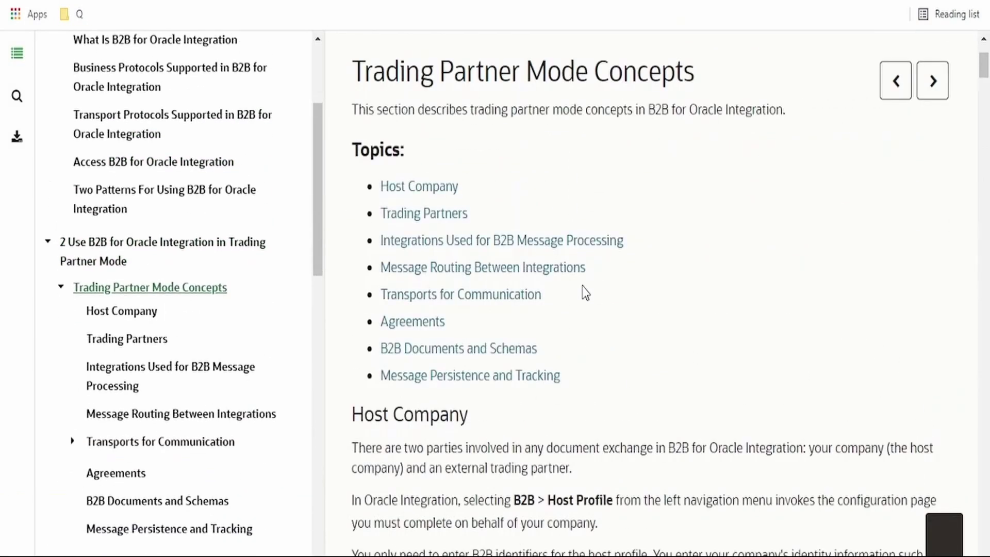
scroll(469, 247, "down", 3)
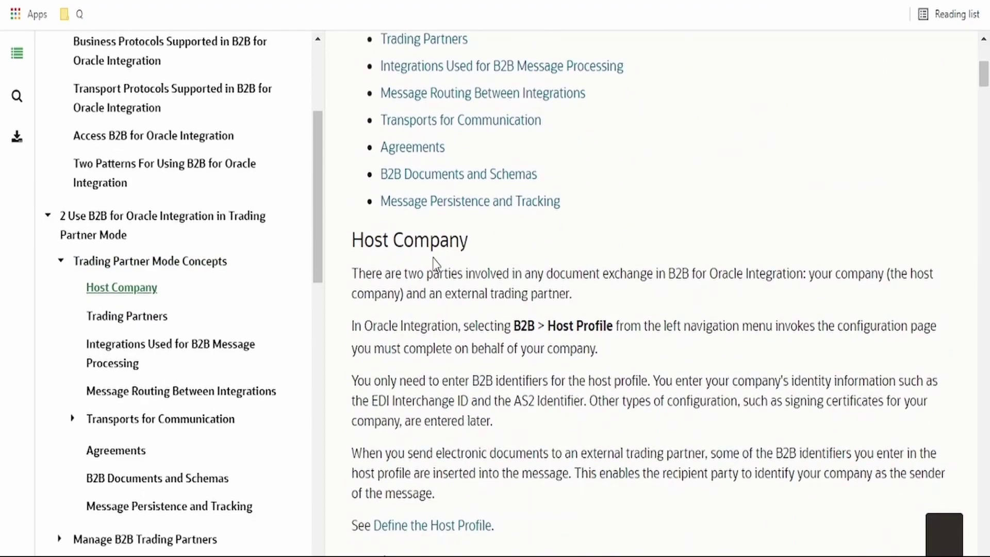
scroll(448, 271, "down", 8)
scroll(457, 309, "down", 10)
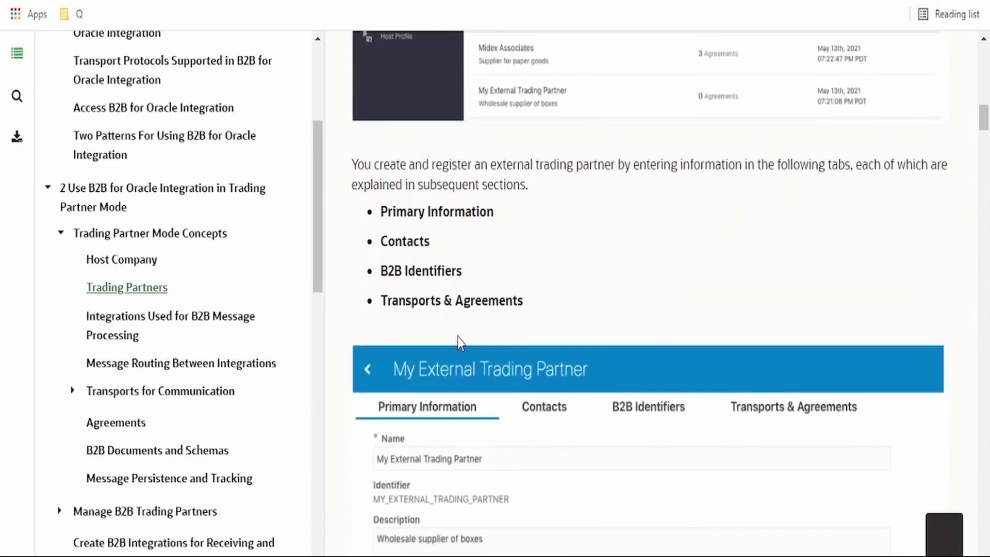
scroll(403, 268, "down", 10)
scroll(477, 198, "up", 9)
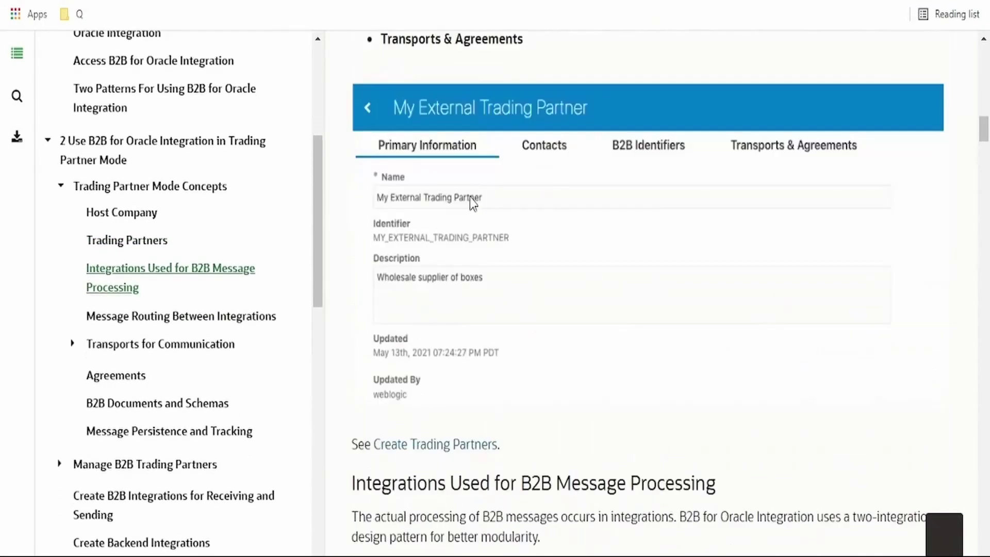
Step: Review the inbound and outbound message flows in Integrations Used for B2B Message Processing, including the two-integration pattern table
scroll(613, 382, "down", 8)
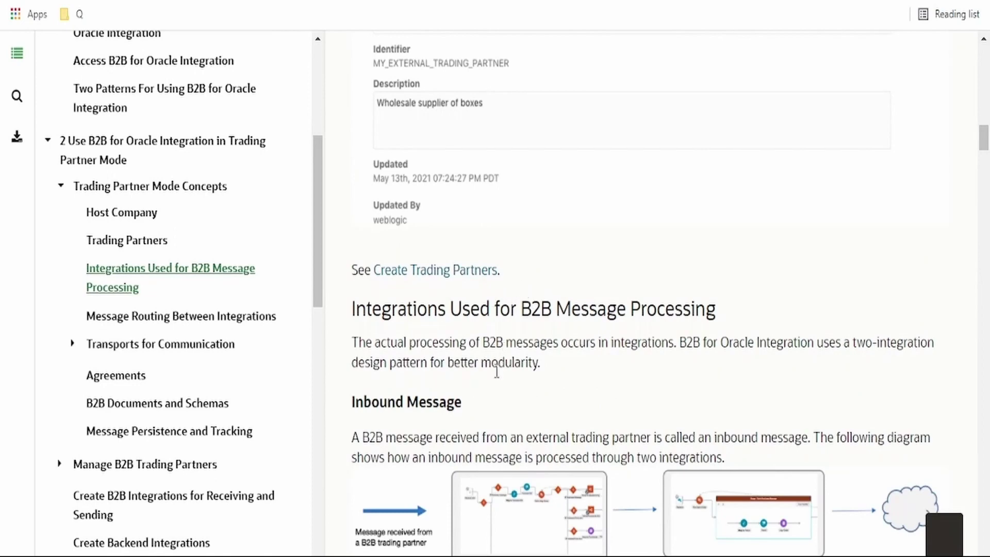
scroll(592, 438, "down", 10)
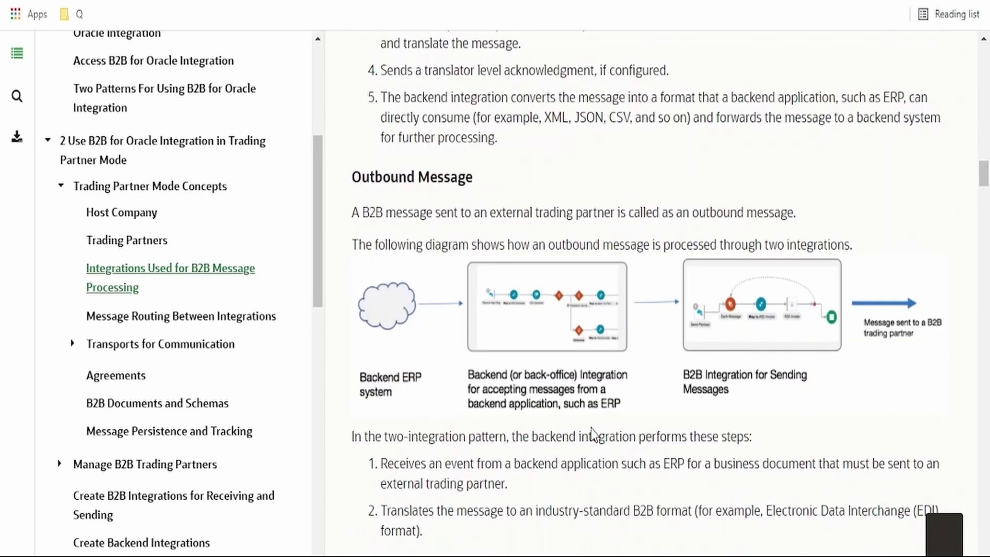
scroll(605, 393, "down", 18)
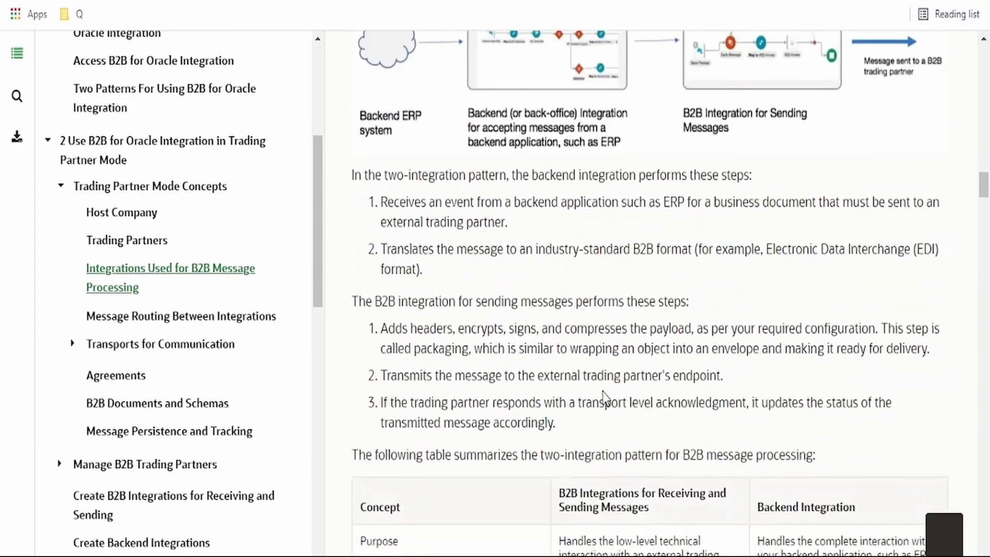
scroll(607, 393, "down", 15)
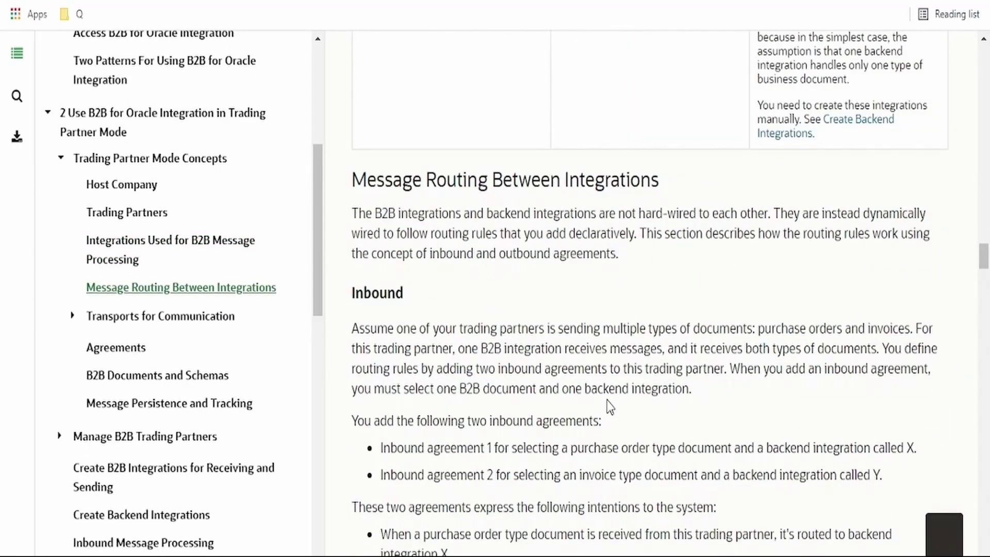
scroll(610, 408, "up", 20)
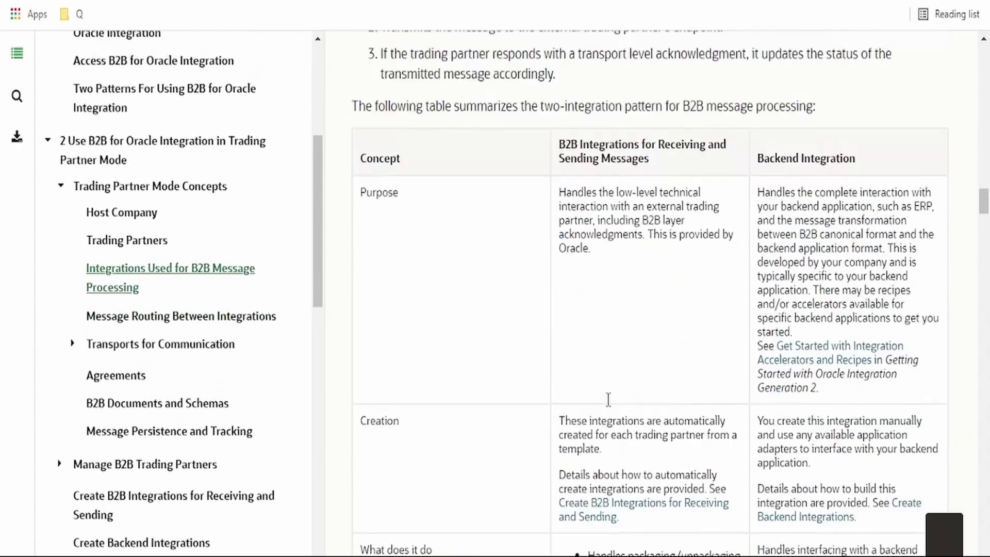
scroll(608, 401, "down", 12)
Step: Review the Transports for Communication section and the B2B Documents and Schemas section
scroll(618, 447, "down", 15)
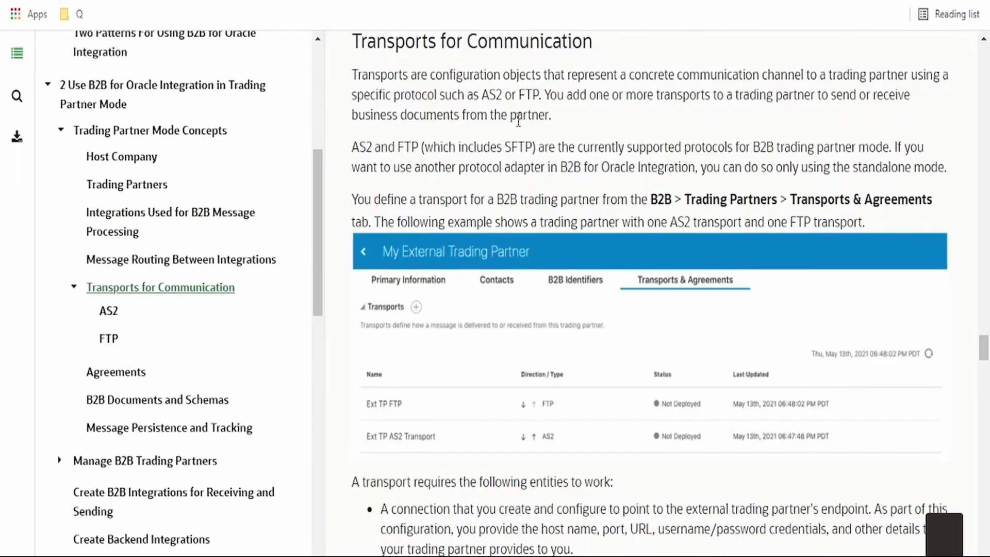
scroll(601, 299, "down", 5)
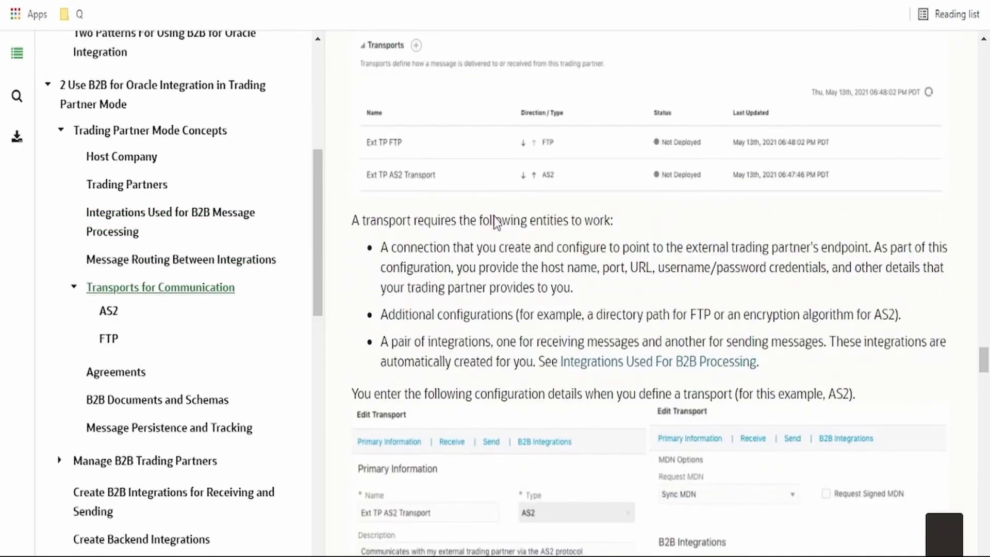
scroll(500, 232, "down", 7)
scroll(508, 250, "up", 7)
scroll(488, 263, "down", 20)
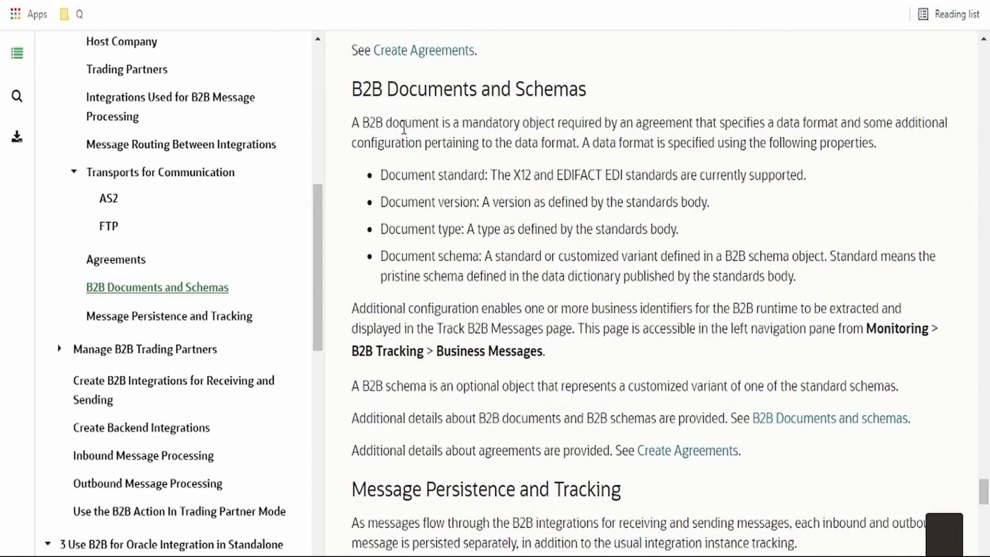
Step: Open Define the Host Profile under Manage B2B Trading Partners and review the host identifier types and their usage rules
scroll(423, 147, "down", 5)
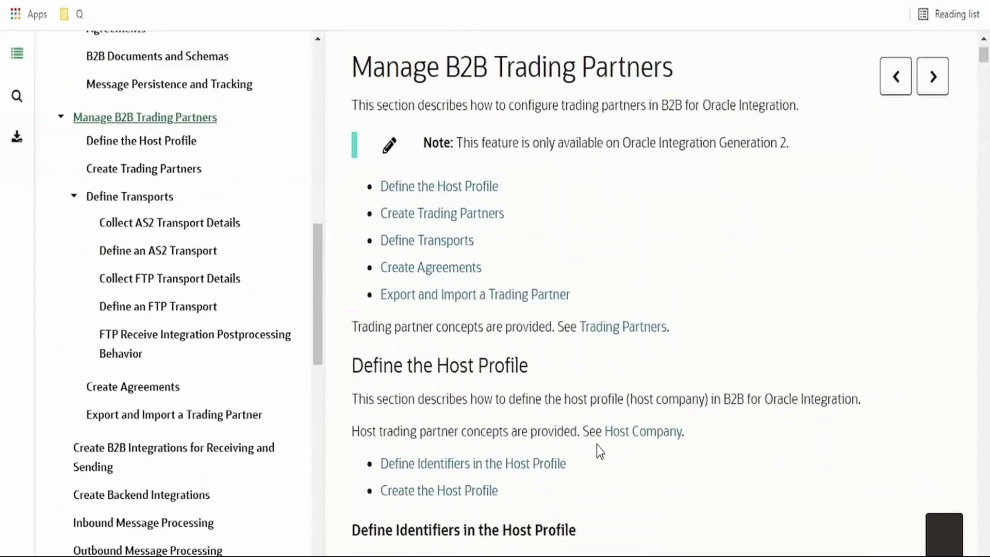
scroll(599, 448, "up", 3)
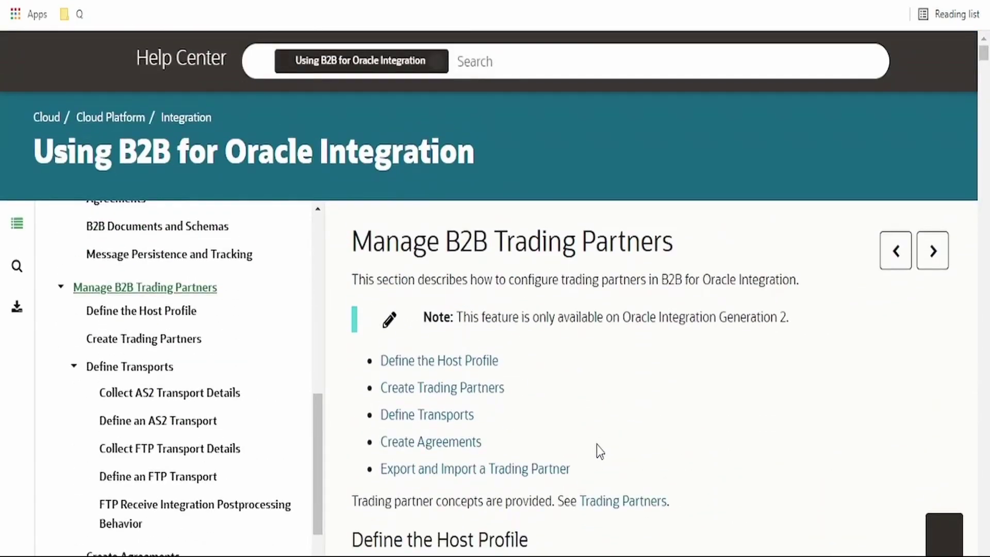
left_click(461, 363)
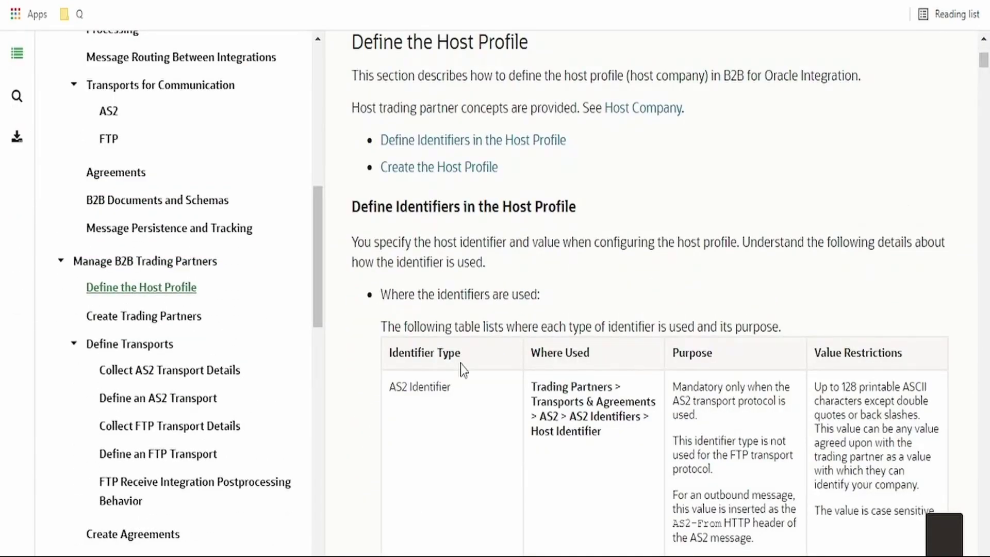
scroll(516, 358, "down", 3)
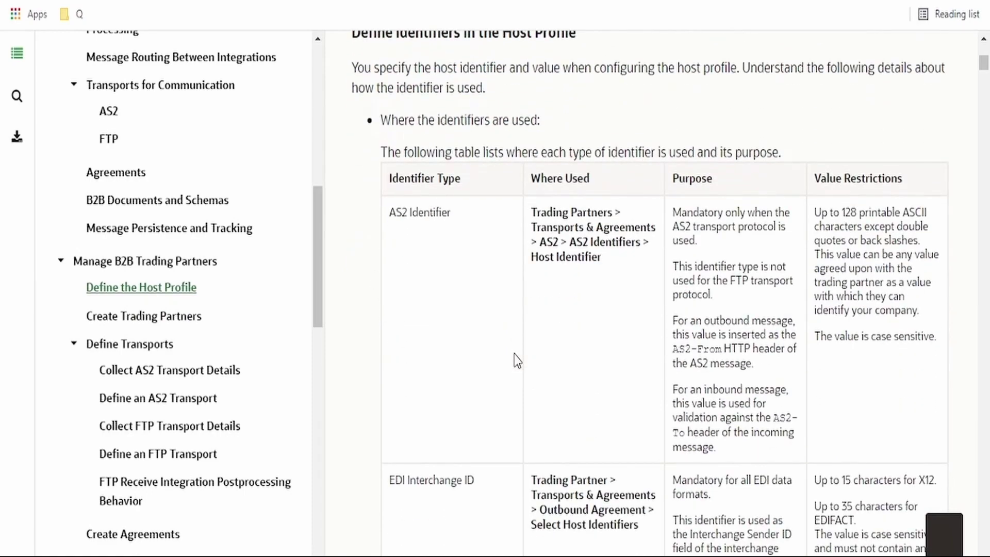
scroll(517, 360, "down", 5)
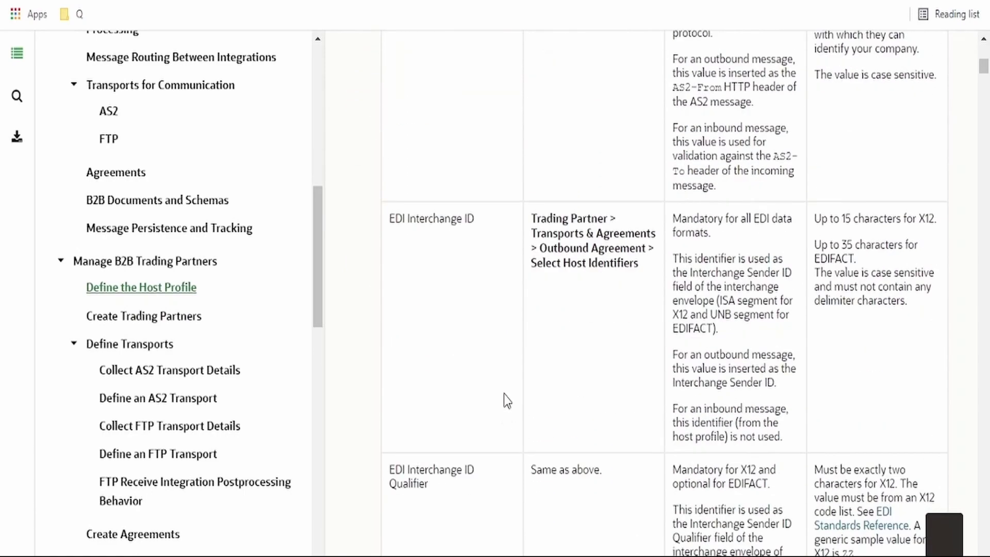
scroll(503, 393, "down", 7)
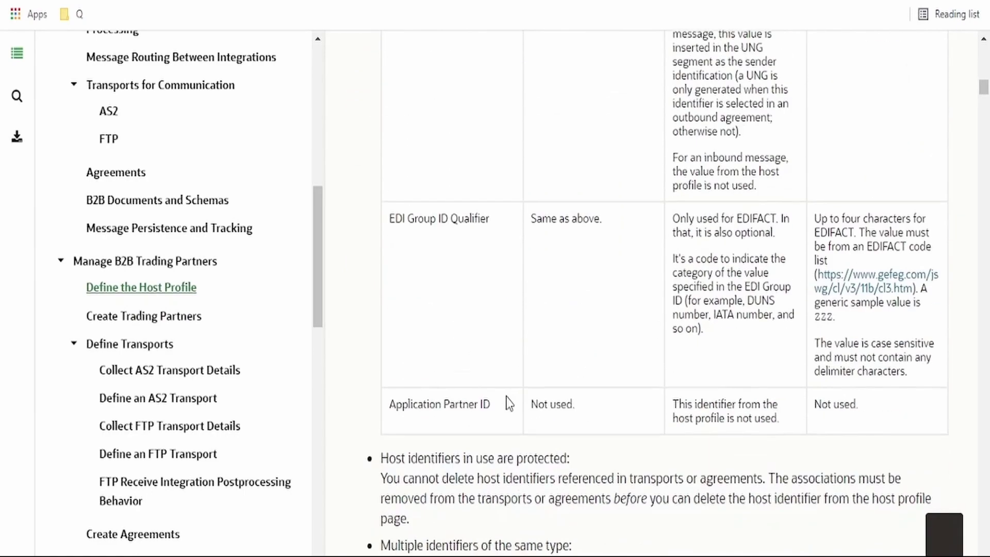
scroll(509, 403, "down", 6)
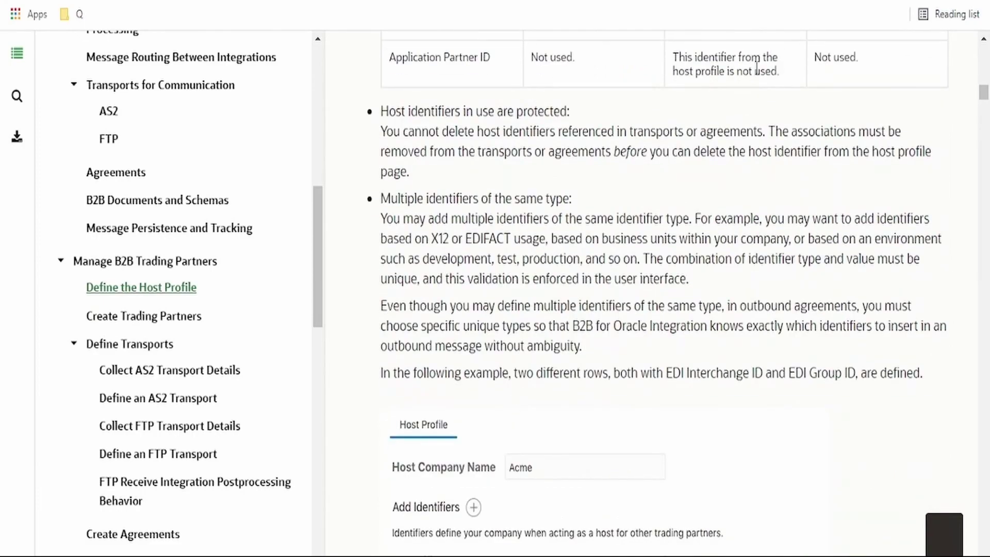
Step: Review the Create Trading Partners instructions on contacts and B2B identifiers, and the Export and Import a Trading Partner section
scroll(563, 252, "down", 15)
scroll(564, 252, "up", 5)
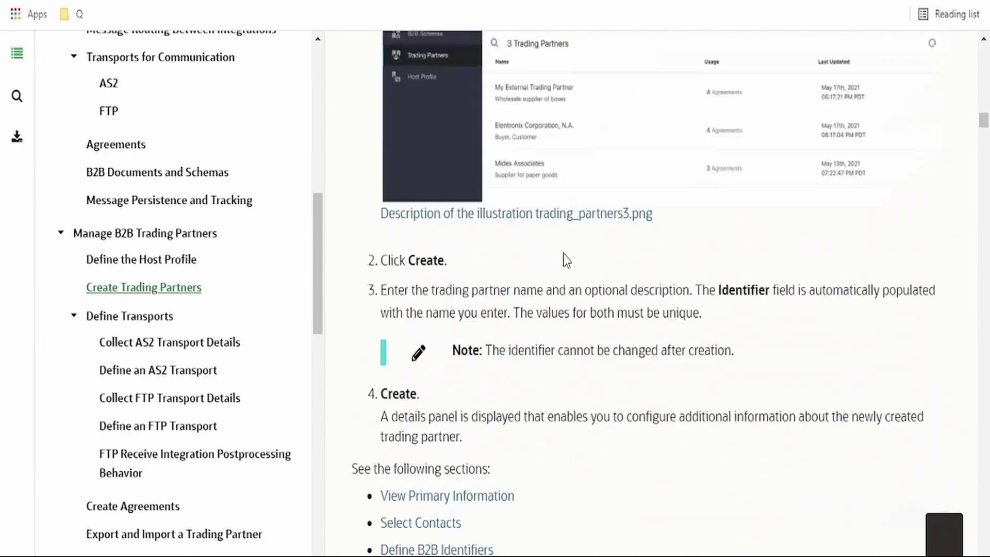
scroll(567, 261, "down", 18)
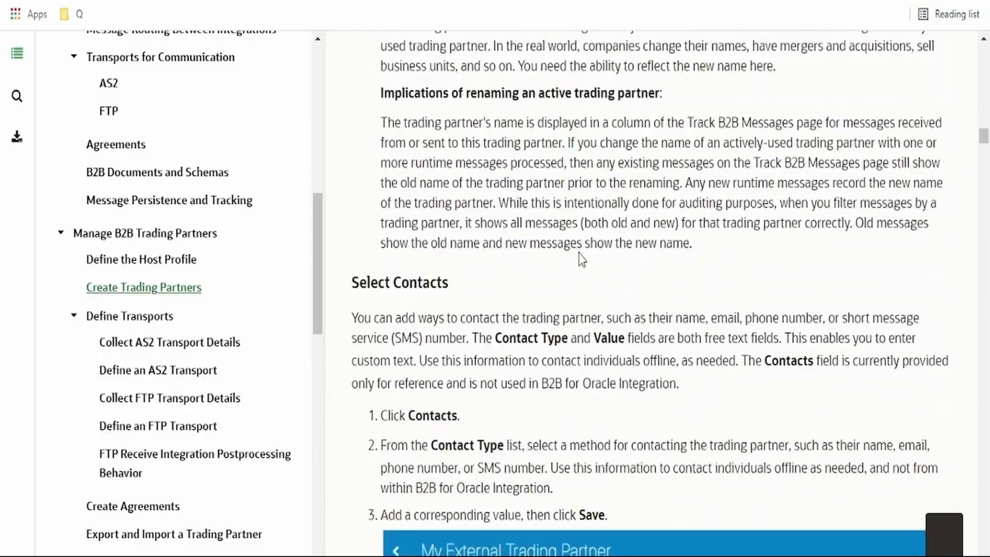
scroll(582, 259, "down", 9)
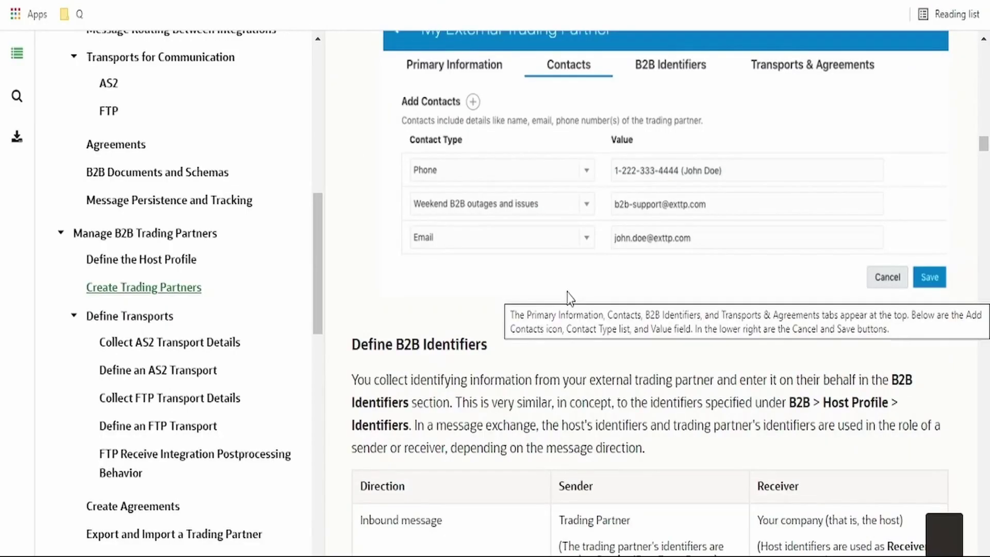
scroll(604, 128, "up", 2)
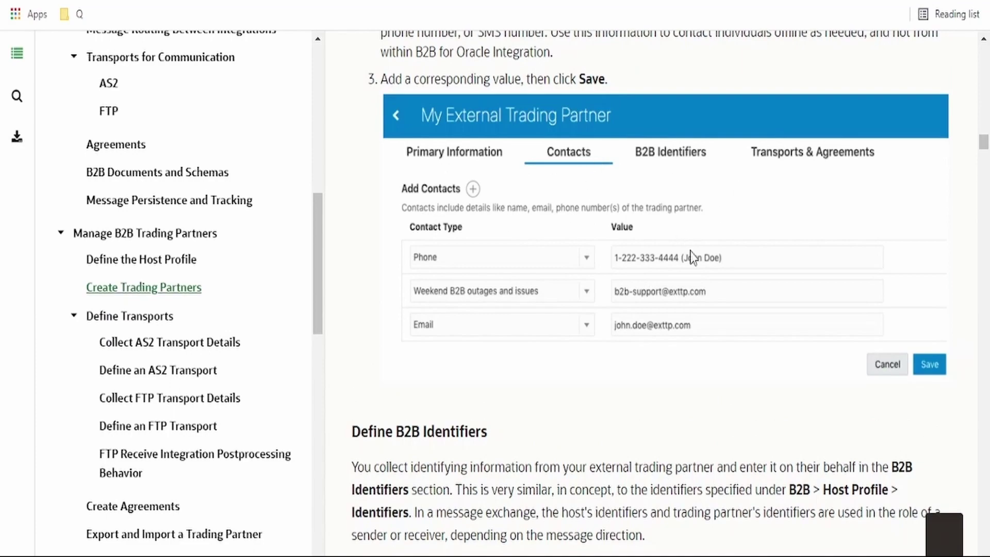
scroll(649, 268, "down", 20)
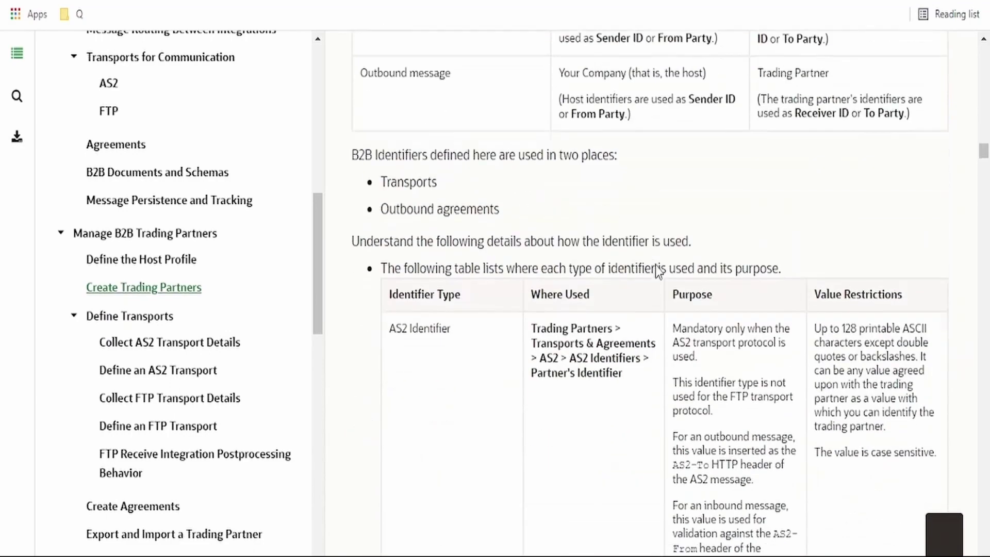
scroll(503, 247, "up", 5)
scroll(502, 246, "down", 10)
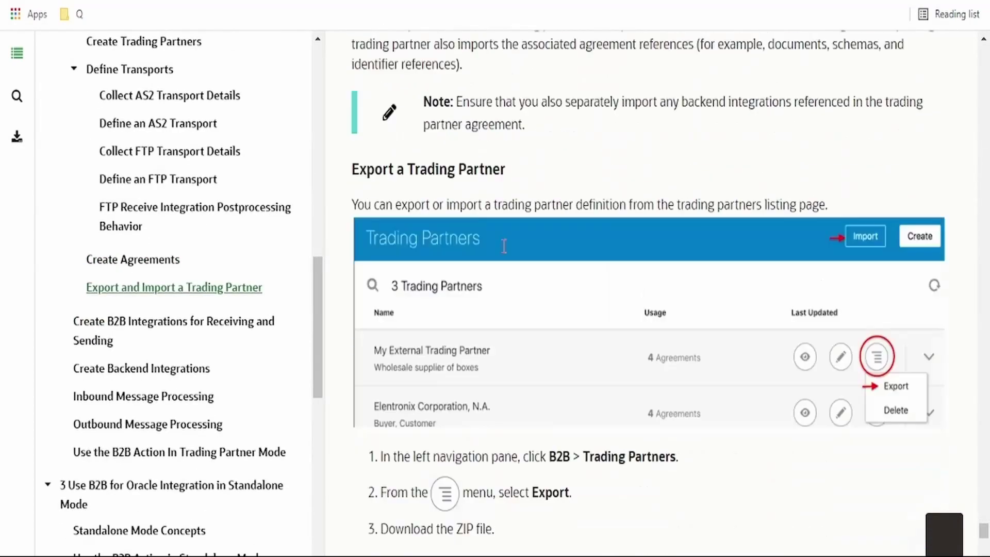
scroll(504, 255, "down", 15)
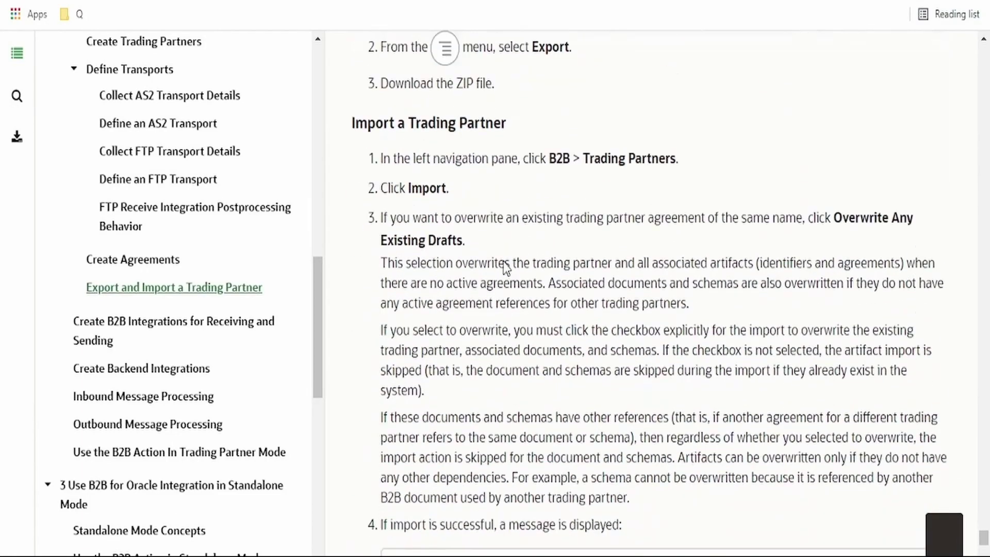
Step: Open the Create B2B Integrations for Receiving and Sending topic and read how the integrations are generated from master templates
left_click(160, 333)
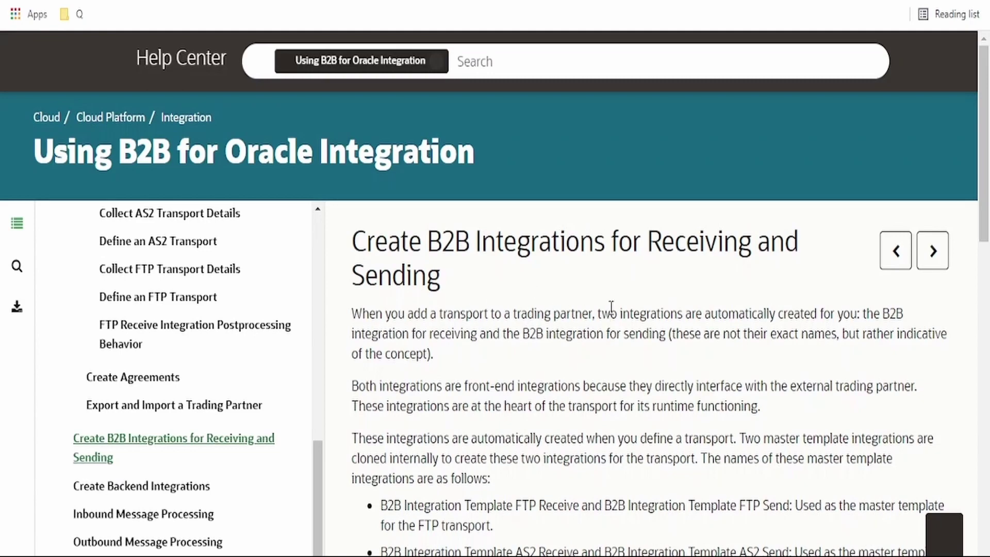
scroll(612, 307, "down", 10)
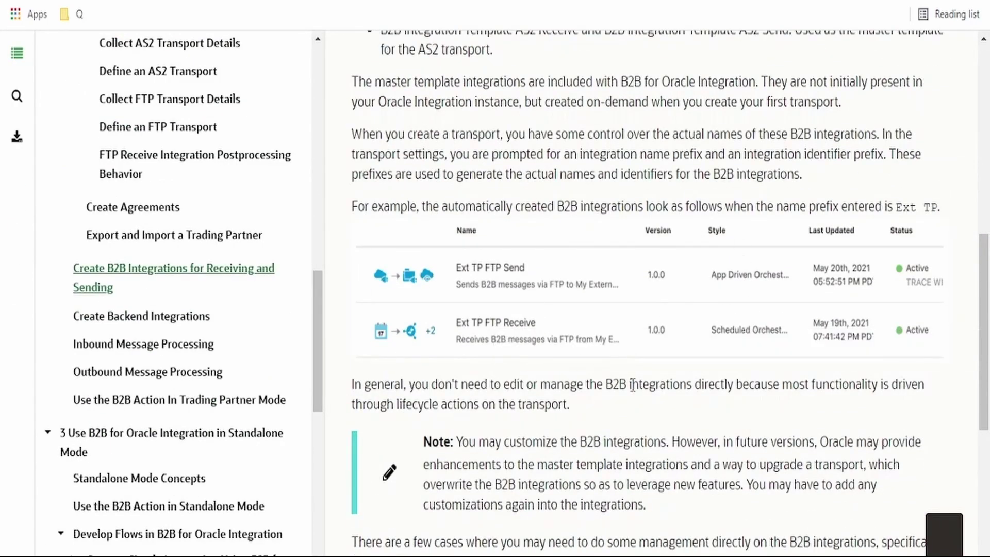
scroll(645, 406, "down", 1)
scroll(645, 407, "down", 5)
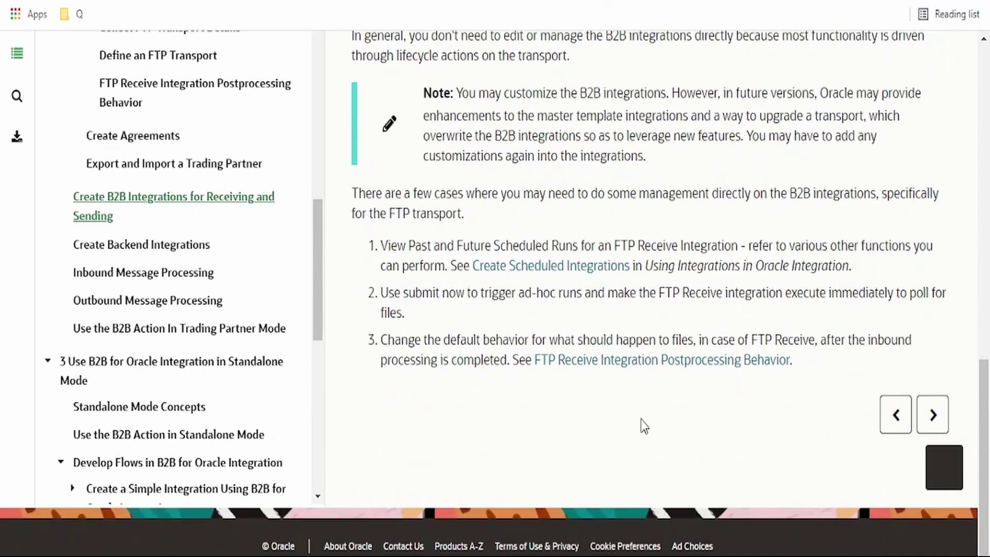
Step: Open the Inbound Message Processing topic and examine its message flow diagram
left_click(198, 269)
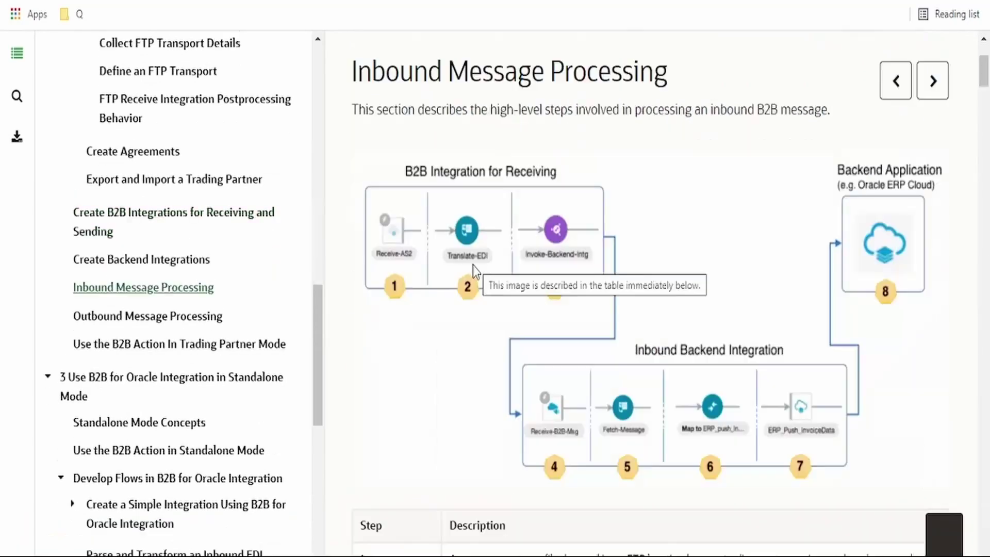
scroll(447, 209, "up", 2)
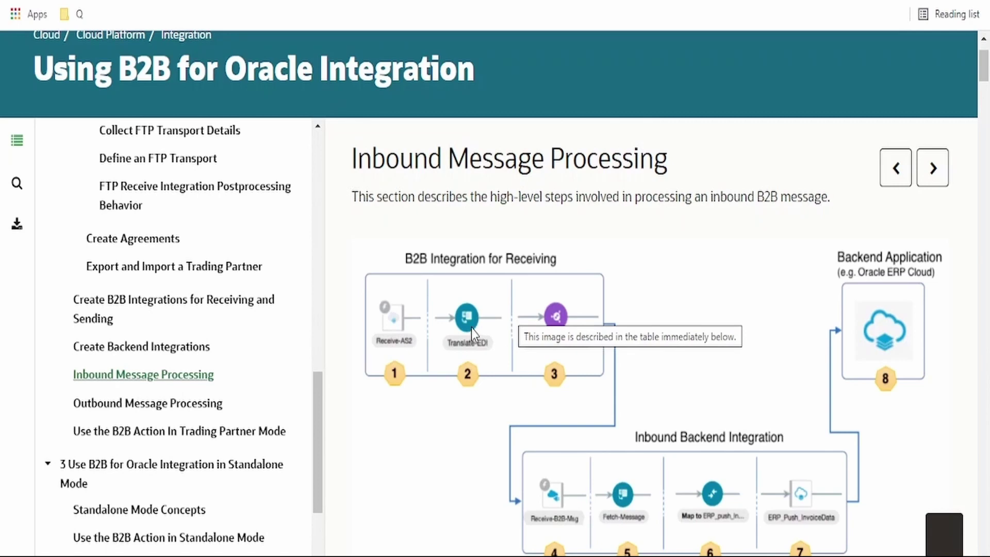
Step: Read through the Inbound Message Processing flow and backend integration instructions, and open the Outbound Message Processing topic
scroll(602, 394, "down", 2)
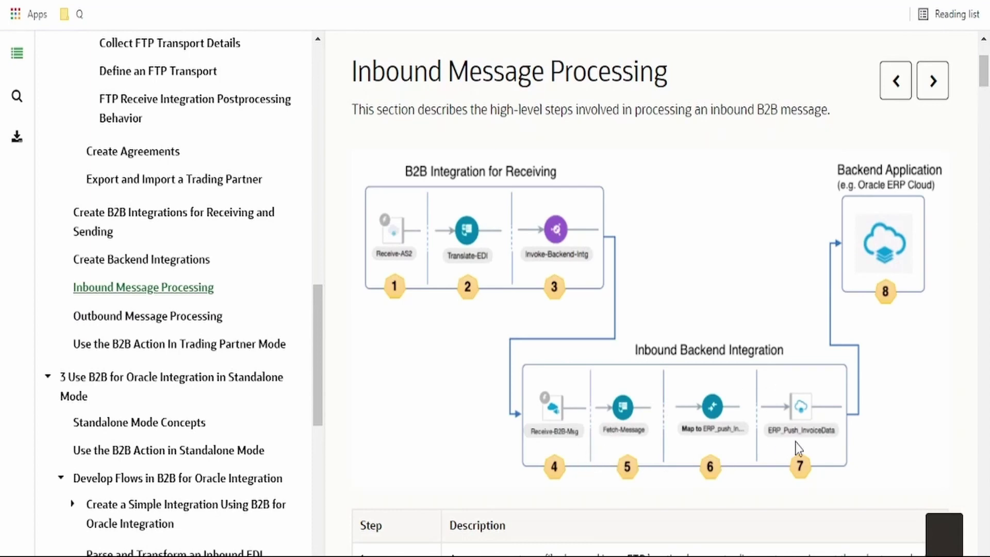
scroll(880, 270, "down", 15)
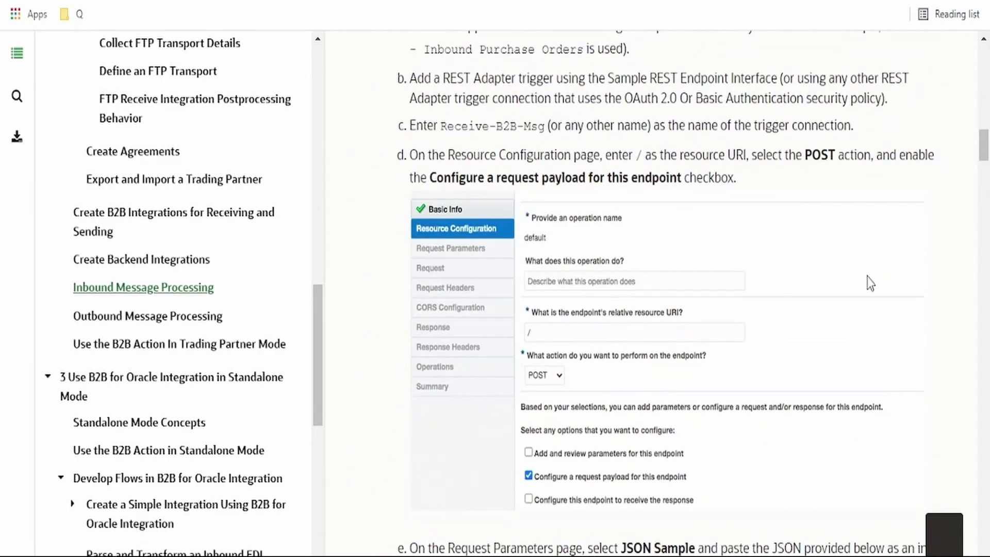
left_click(148, 316)
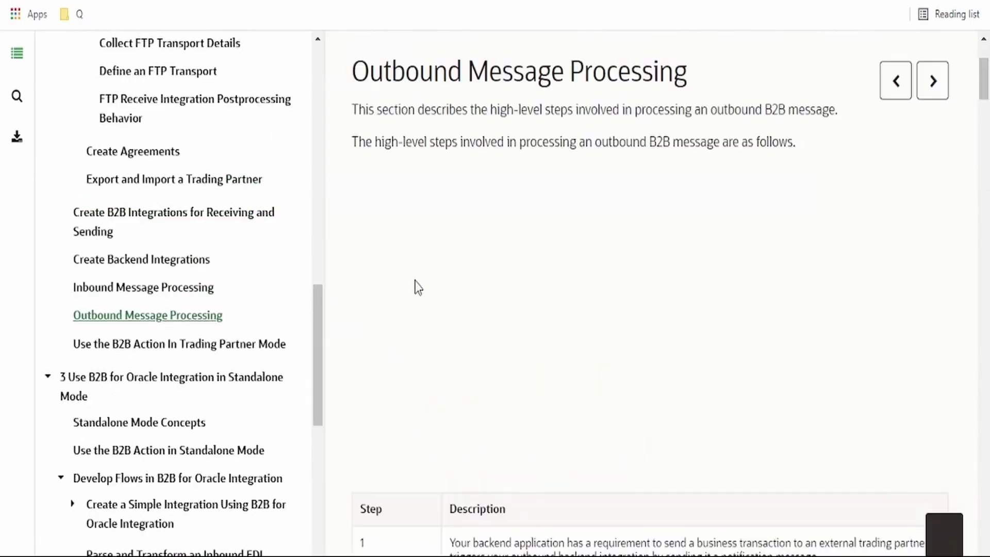
scroll(532, 250, "up", 2)
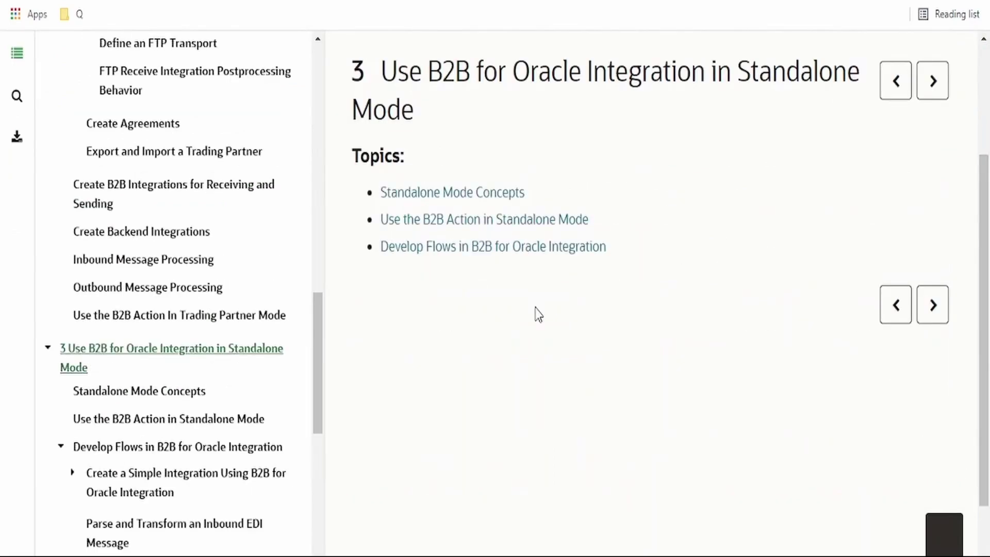
Step: Open Standalone Mode Concepts in the standalone mode chapter and read its introduction and the B2B Action section
scroll(534, 312, "down", 2)
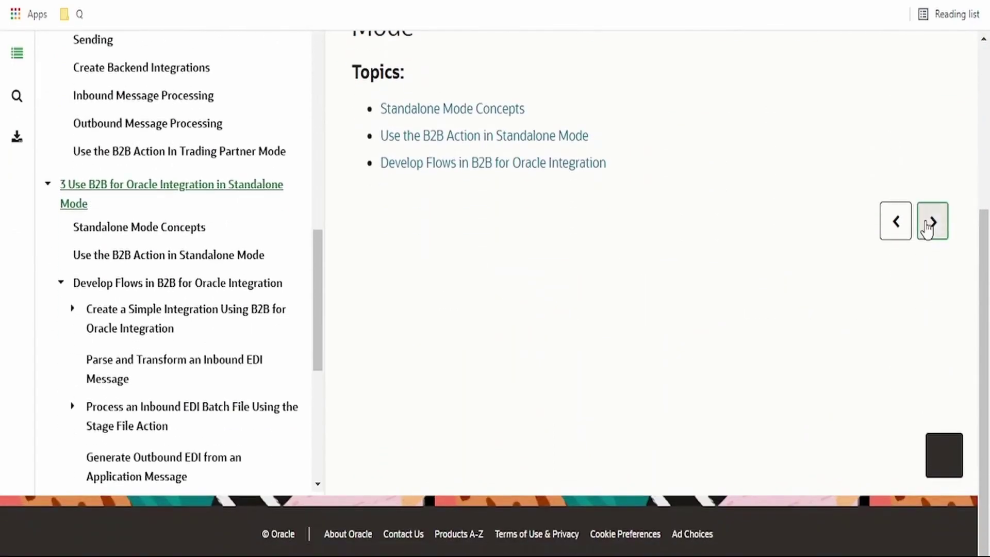
left_click(933, 222)
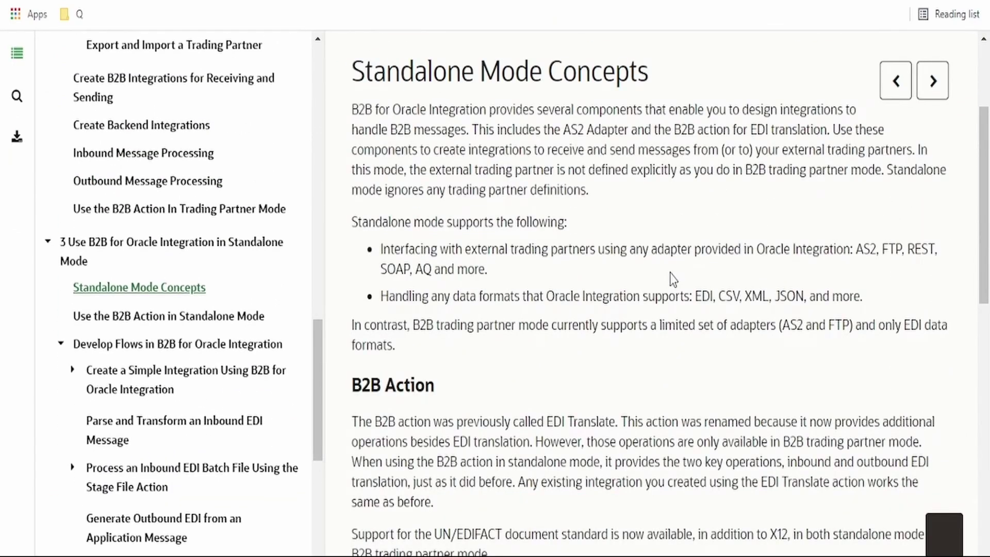
scroll(673, 279, "down", 3)
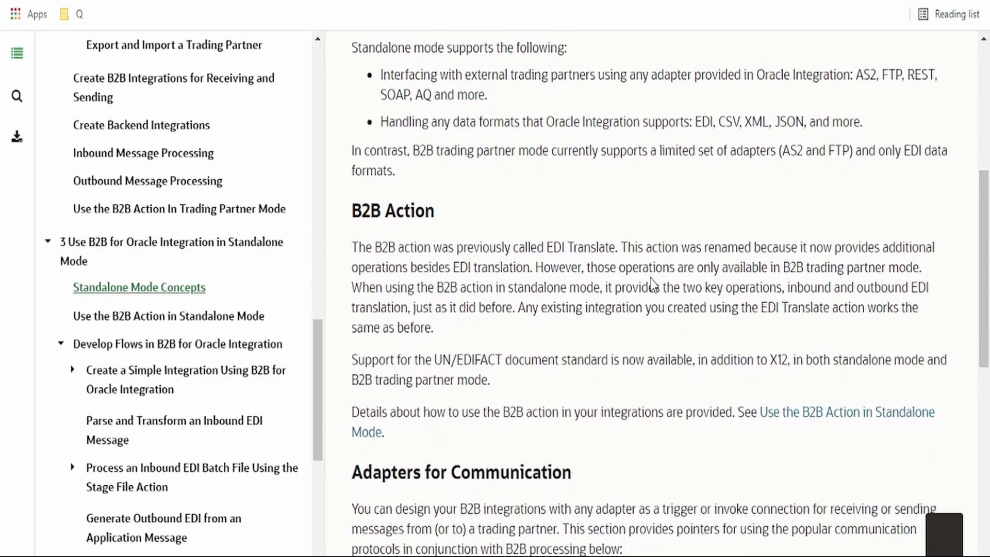
scroll(653, 283, "down", 2)
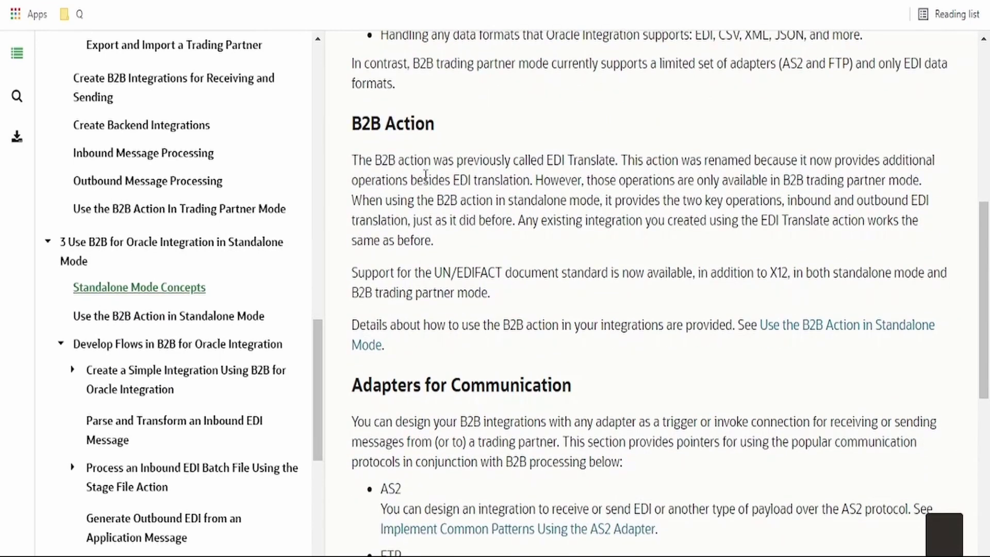
left_click_drag(367, 119, 458, 135)
left_click(440, 153)
Step: Review the Adapters for Communication section covering AS2, FTP, REST and SOAP
scroll(483, 253, "down", 4)
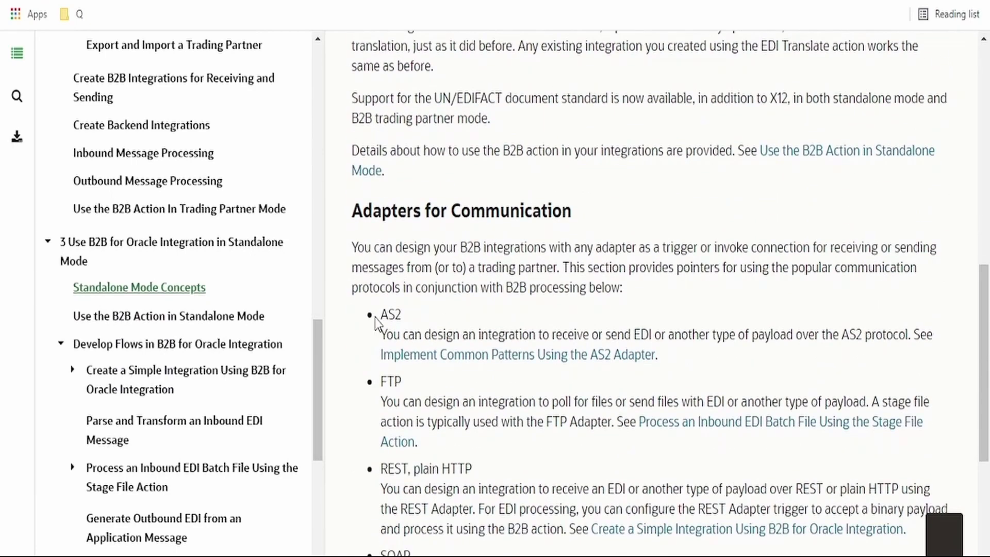
left_click_drag(381, 315, 392, 310)
left_click(392, 316)
scroll(447, 343, "down", 3)
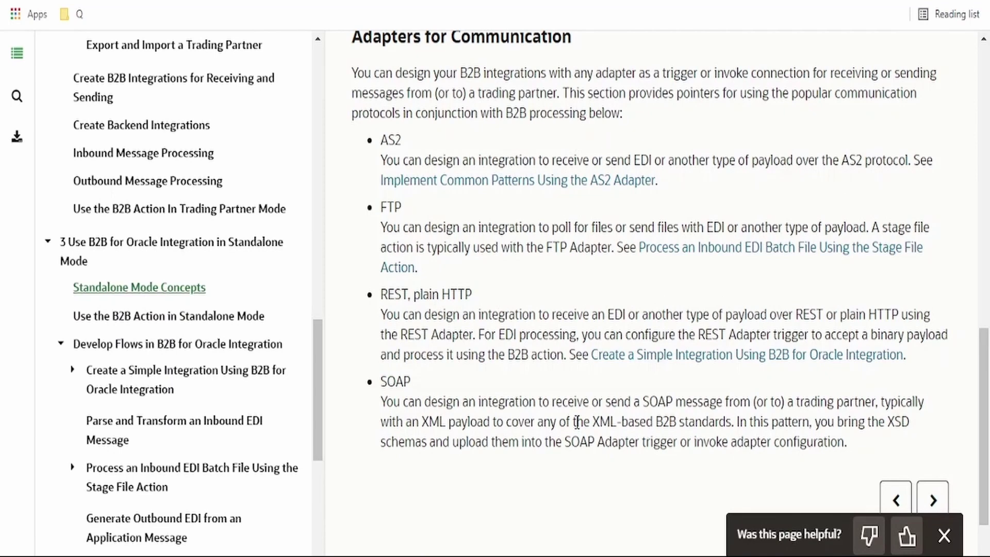
Step: Review the Use the B2B Action in Standalone Mode topic and the Configure the REST Adapter Trigger Connection instructions
left_click(933, 501)
scroll(676, 444, "up", 5)
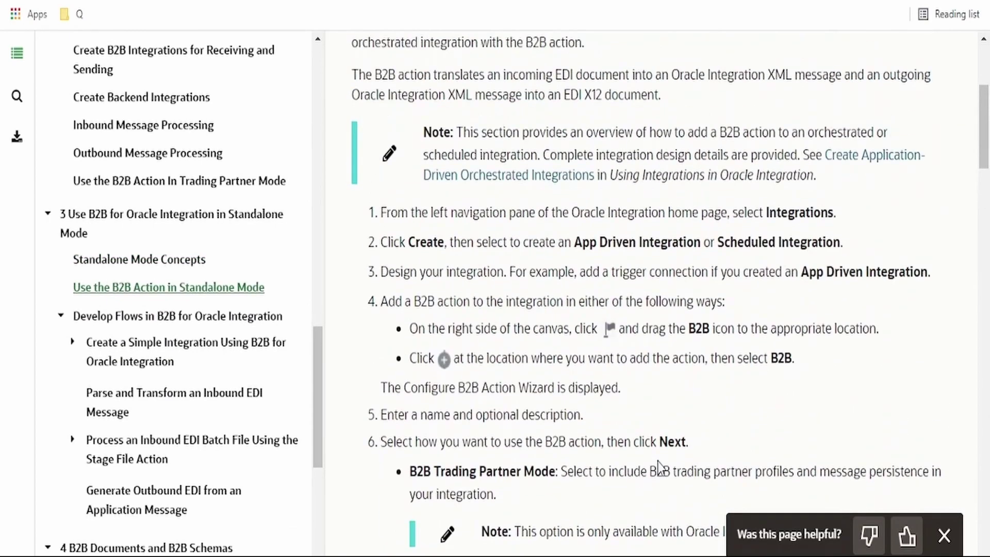
scroll(659, 467, "up", 2)
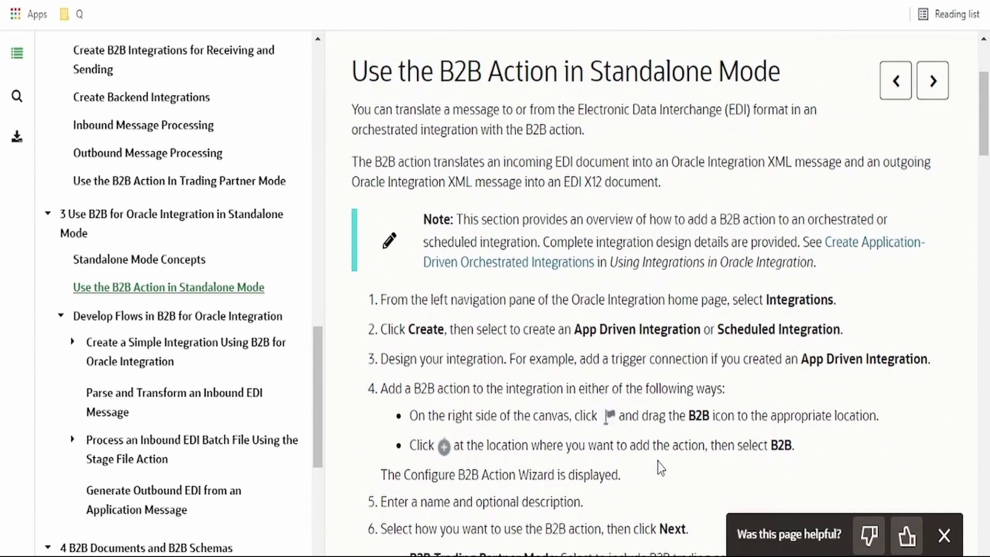
scroll(670, 462, "down", 20)
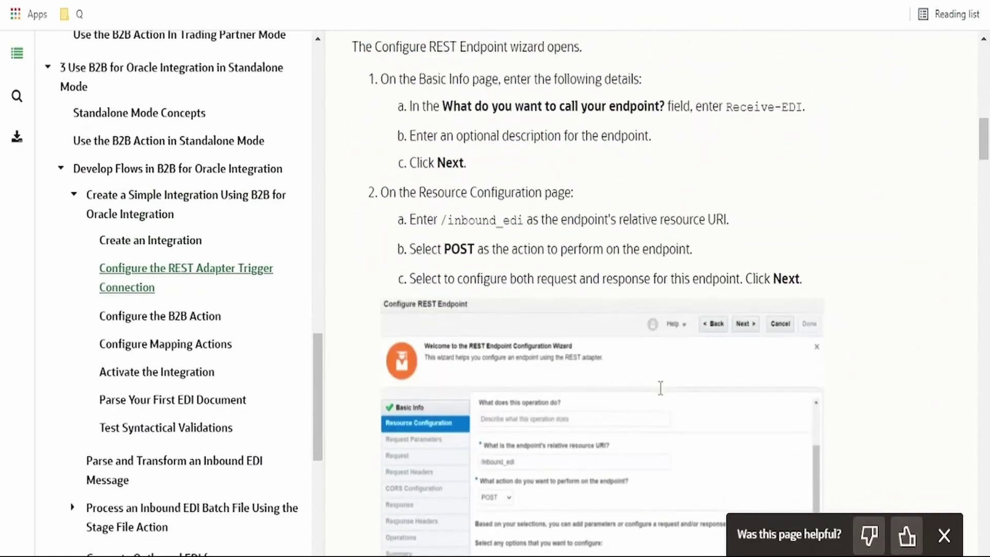
scroll(658, 370, "down", 3)
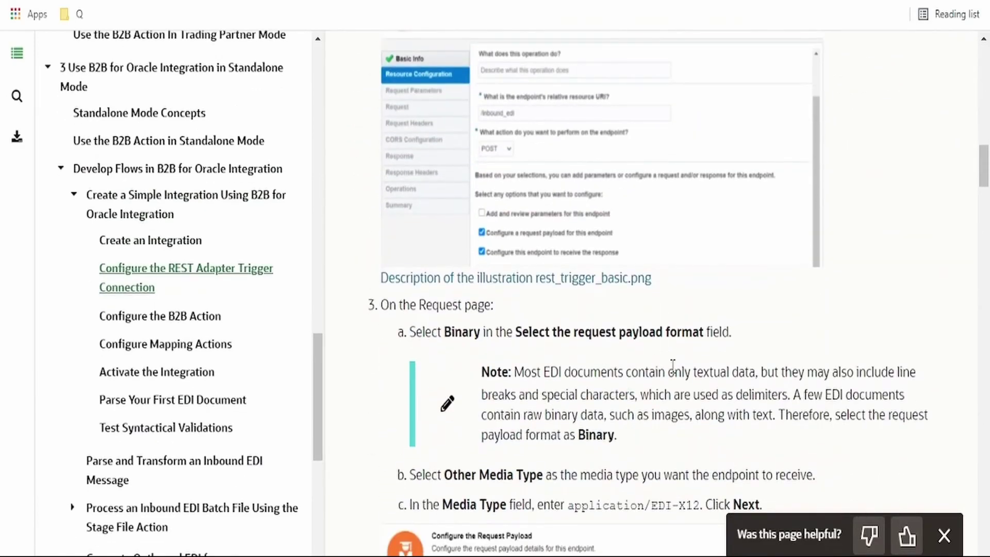
Step: Check the Test Syntactical Validations topic and look through Parse and Transform an Inbound EDI Message with its response schema
left_click(165, 427)
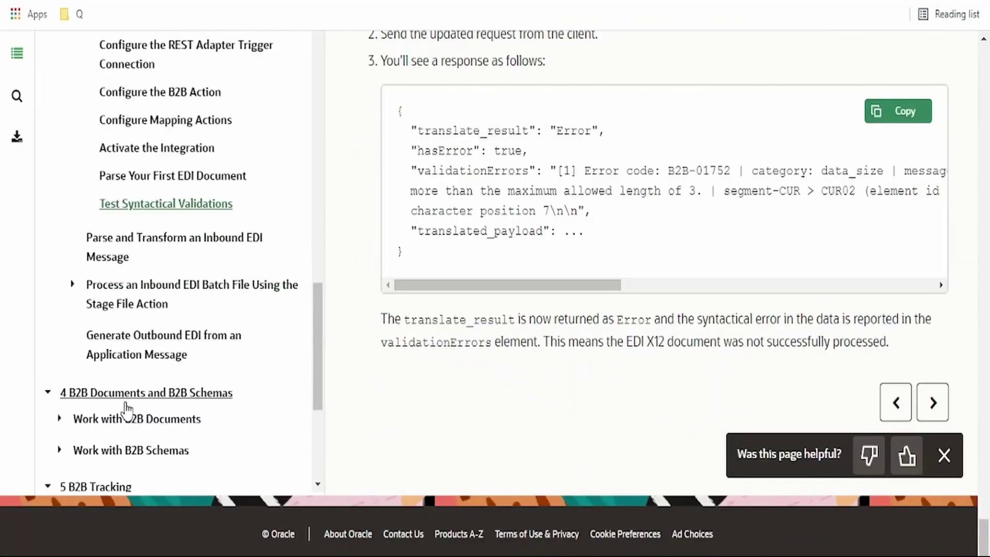
scroll(126, 410, "down", 2)
left_click(146, 228)
left_click(155, 158)
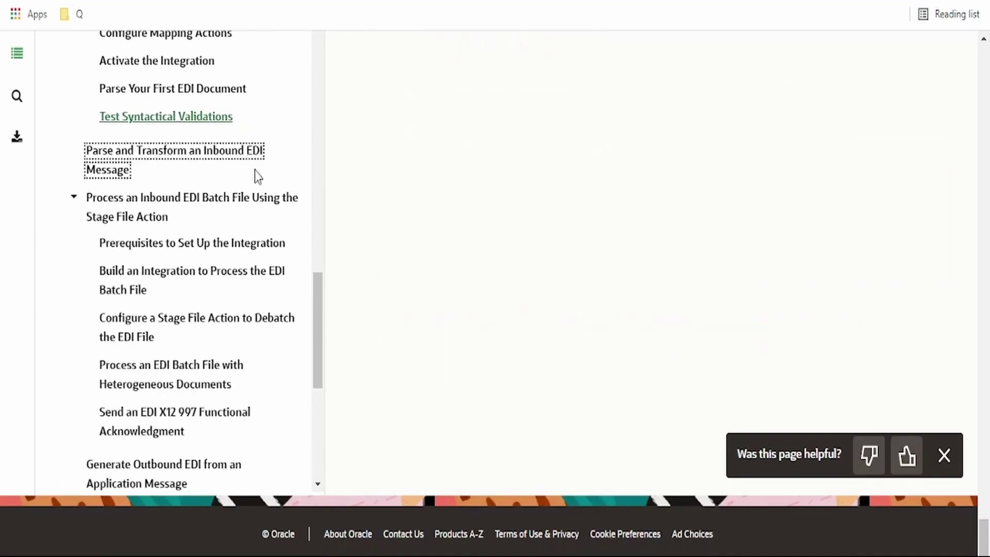
scroll(561, 243, "down", 10)
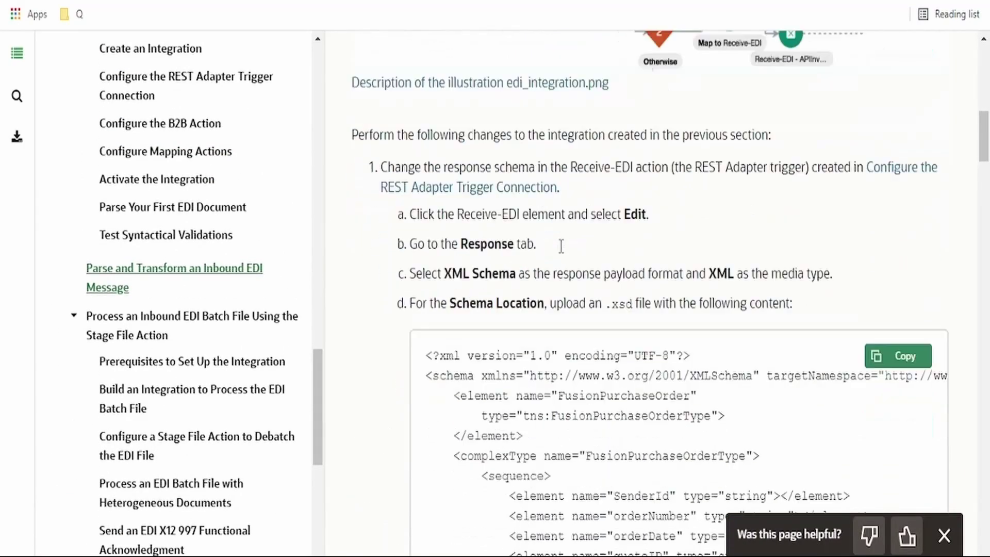
scroll(561, 245, "down", 13)
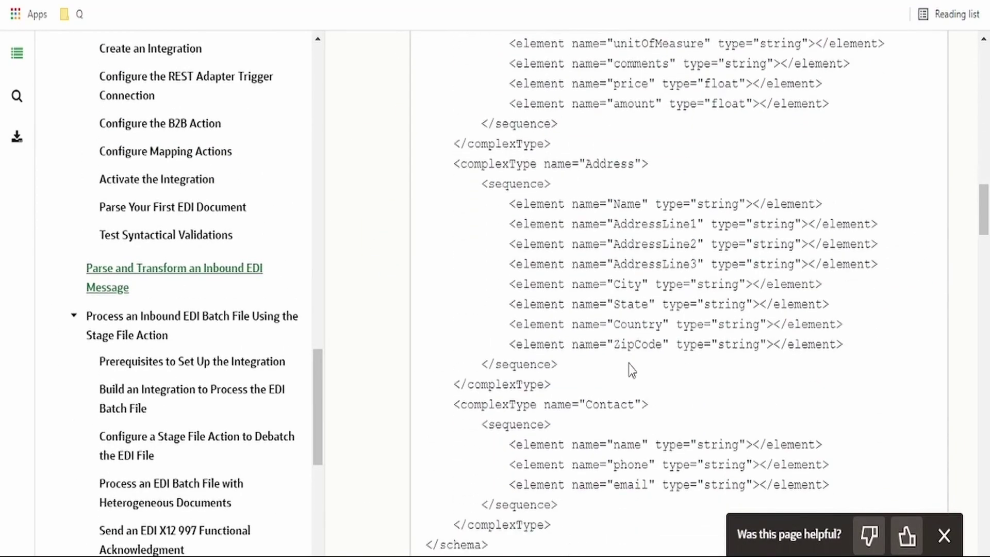
scroll(629, 366, "down", 4)
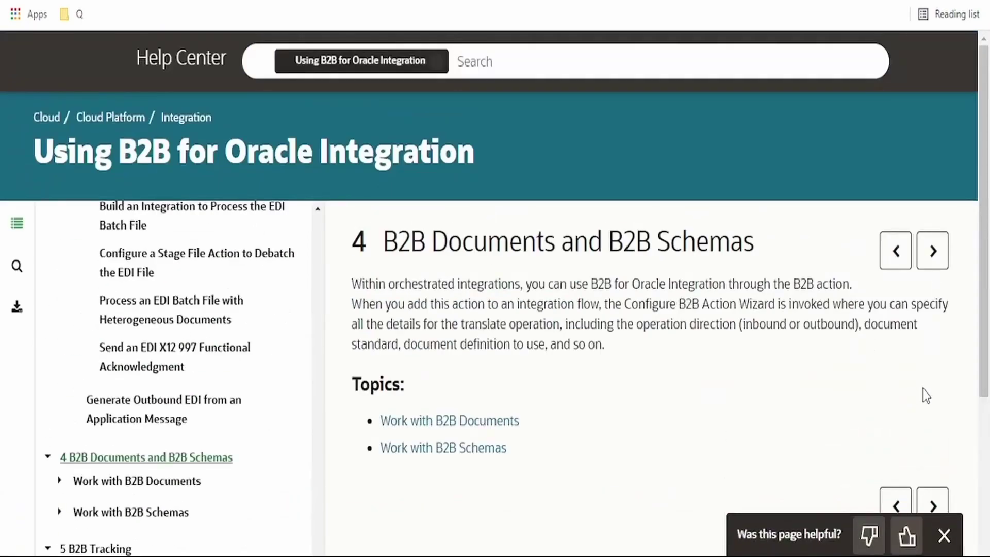
Step: Go from the B2B Documents and B2B Schemas chapter through Work with B2B Documents to Create a Custom B2B Document Definition
scroll(925, 402, "down", 2)
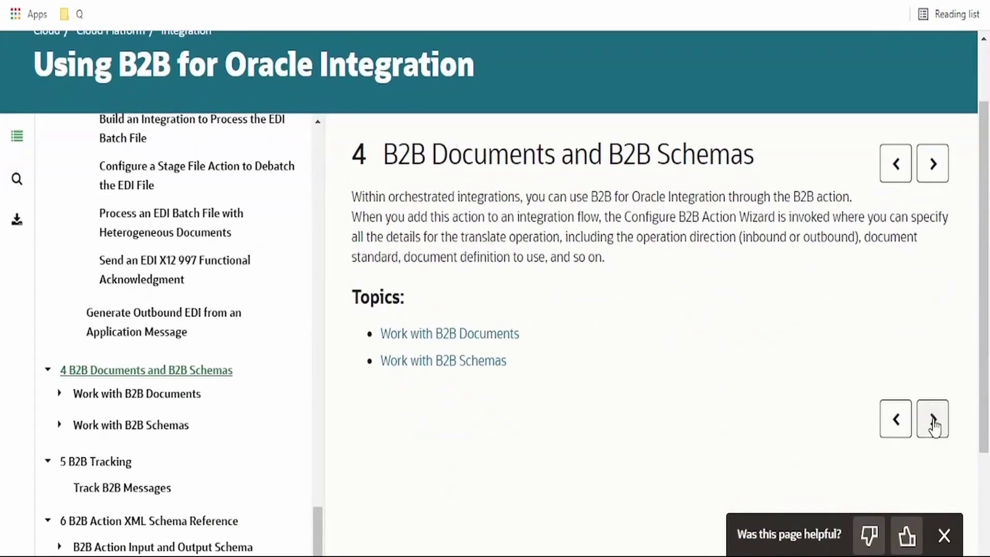
left_click(933, 419)
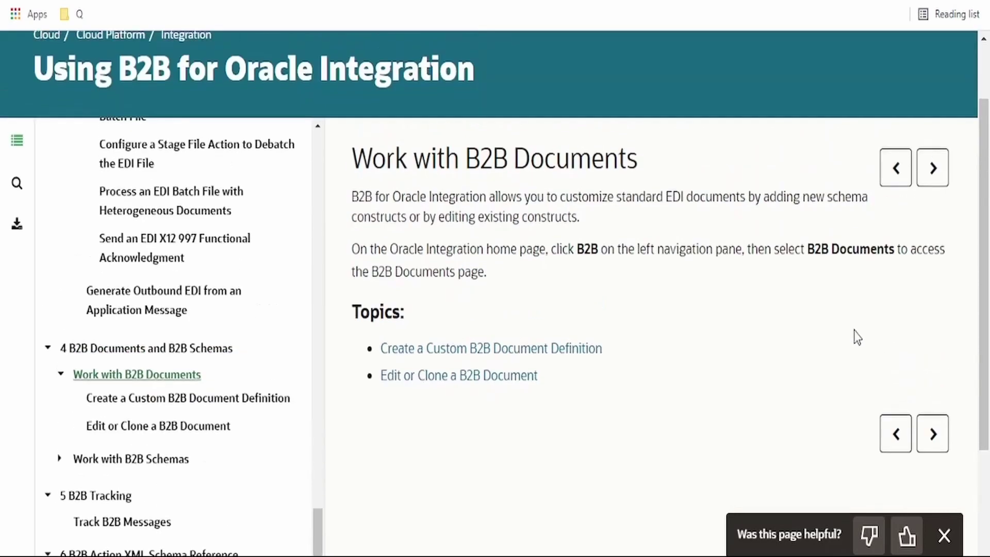
left_click(931, 434)
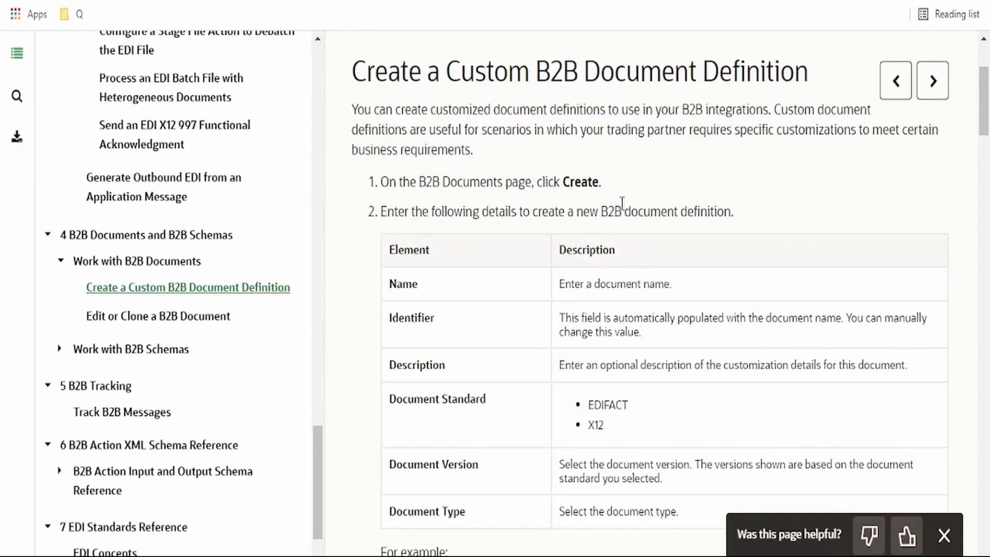
scroll(623, 202, "up", 2)
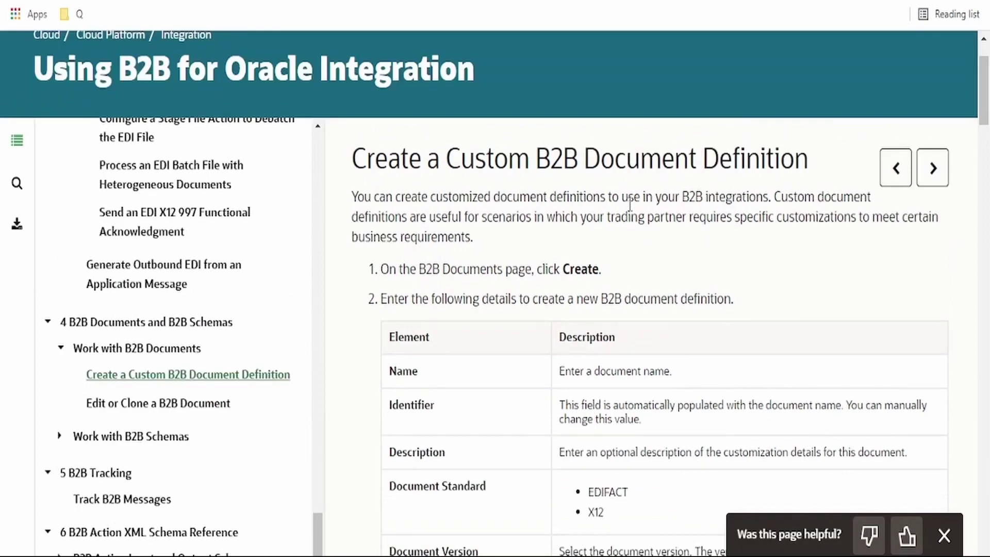
Step: Review the custom document definition instructions on cloning the standard schema and customizing the CUR02 element's properties
scroll(630, 204, "down", 15)
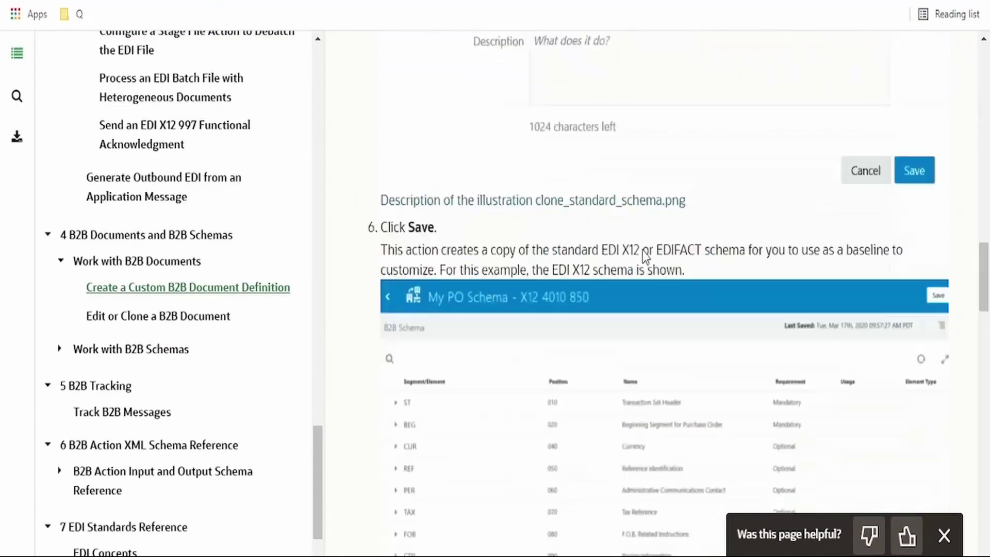
scroll(645, 253, "down", 20)
scroll(644, 253, "up", 12)
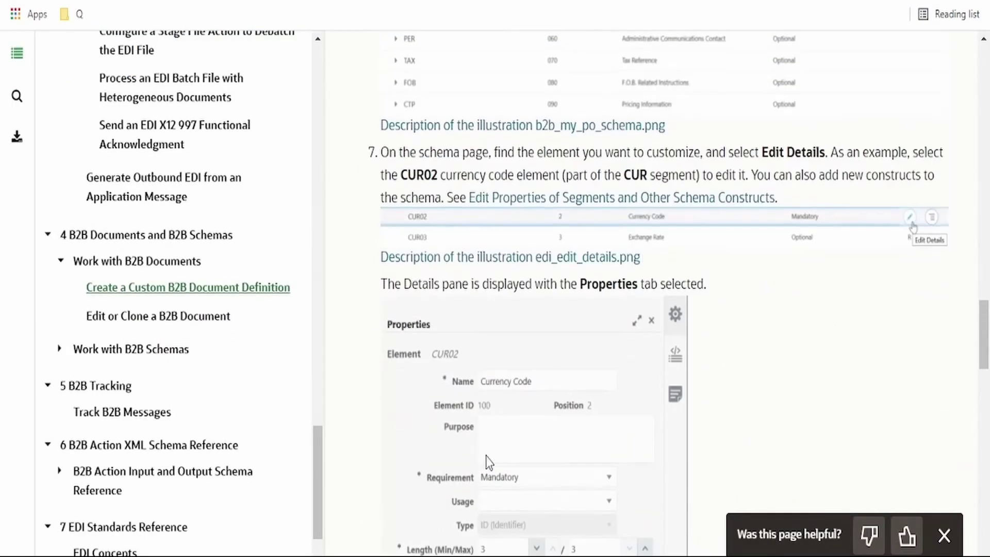
scroll(488, 461, "down", 2)
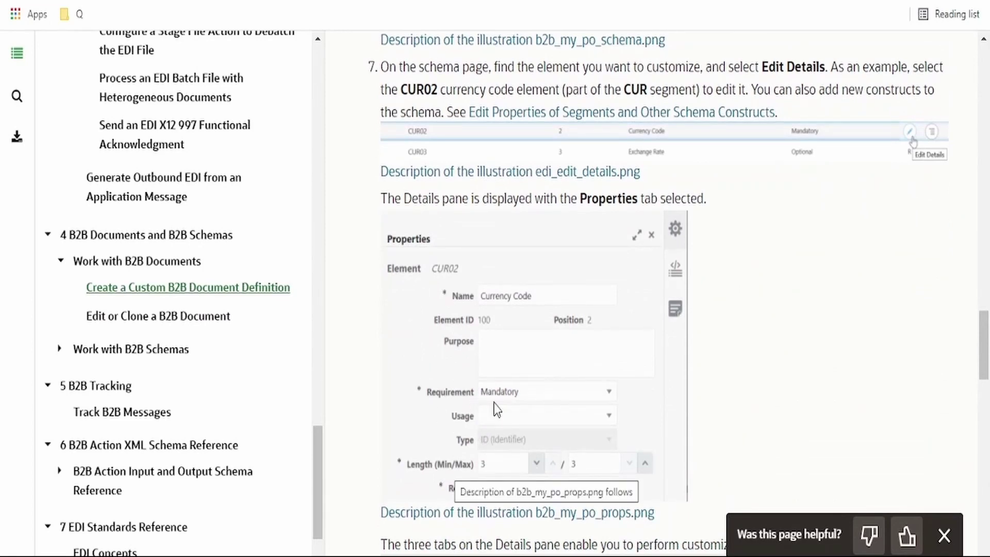
scroll(532, 415, "down", 6)
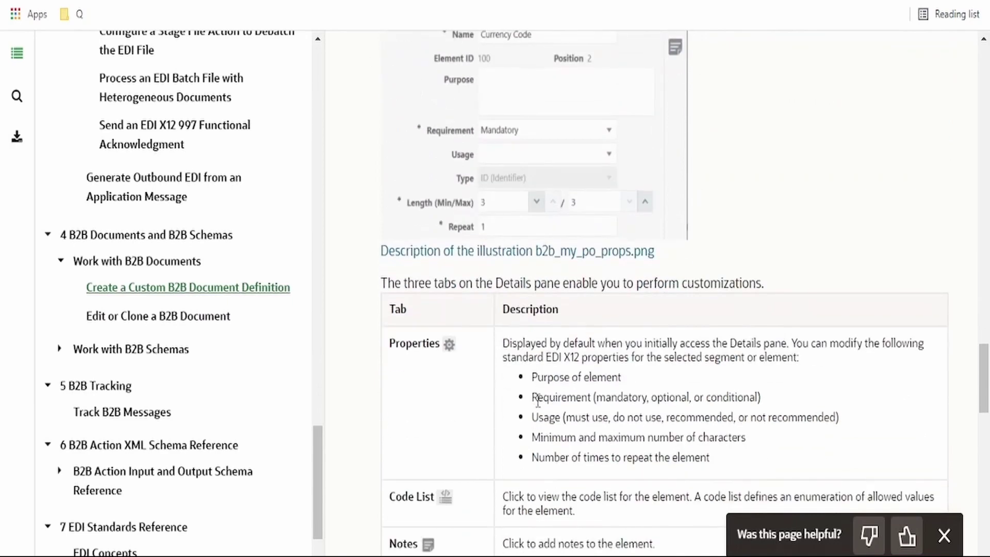
scroll(534, 406, "up", 6)
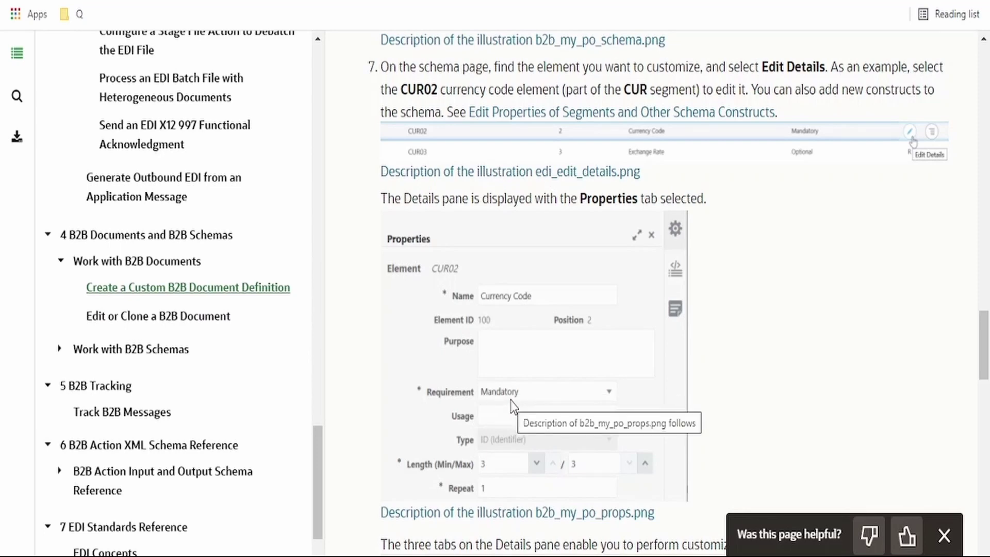
scroll(567, 400, "up", 6)
scroll(570, 407, "down", 8)
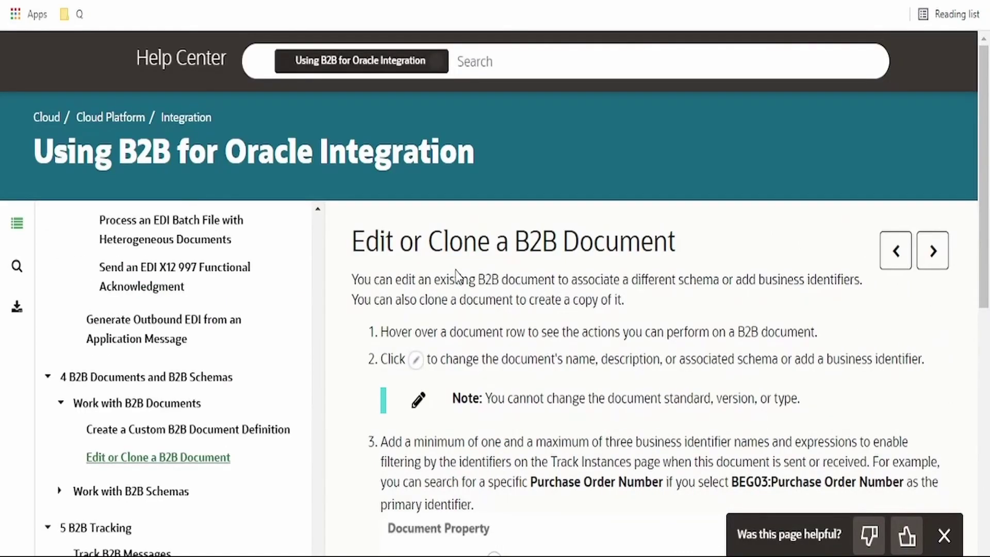
Step: Skim Edit or Clone a B2B Document, and read how wire messages are tracked in the Track B2B Messages topic
scroll(619, 286, "down", 10)
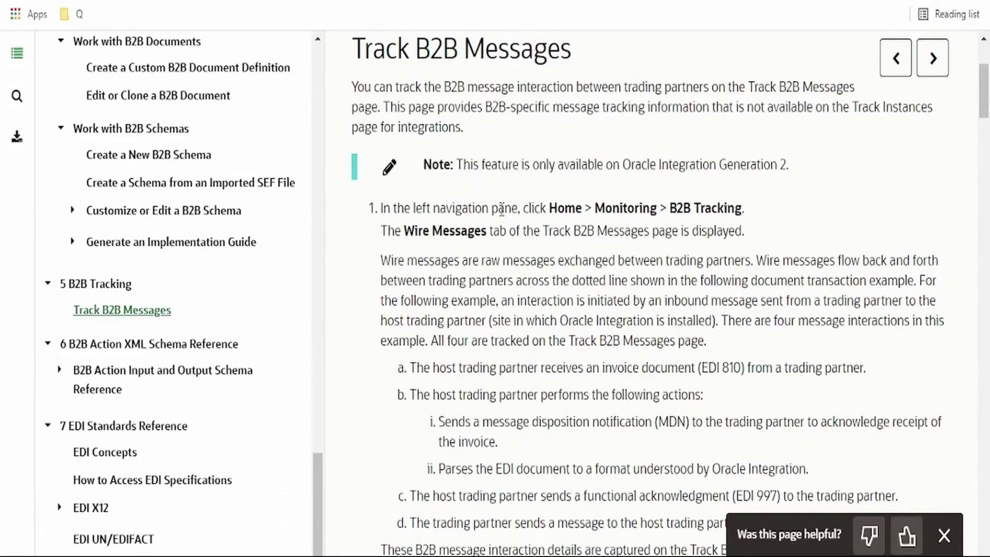
scroll(508, 216, "down", 3)
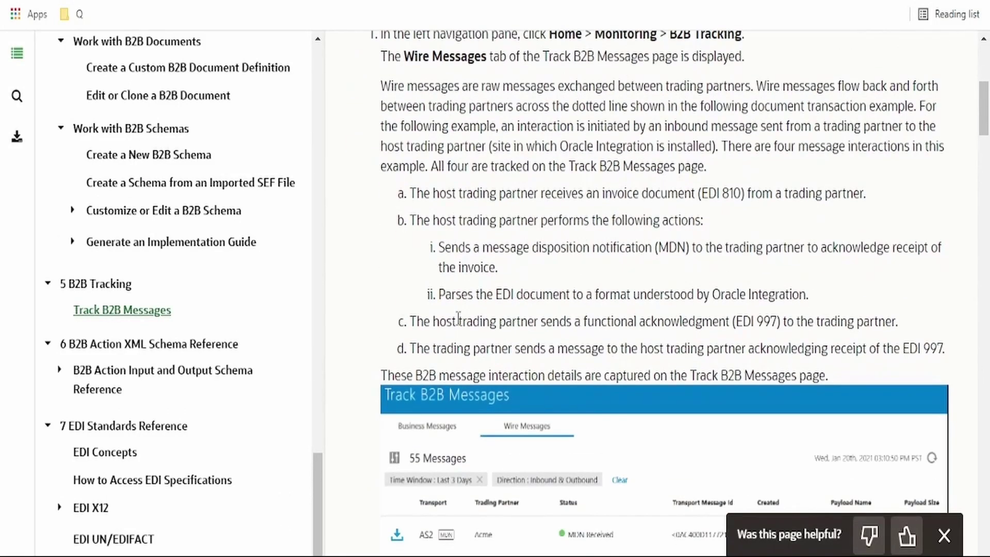
left_click_drag(457, 321, 520, 320)
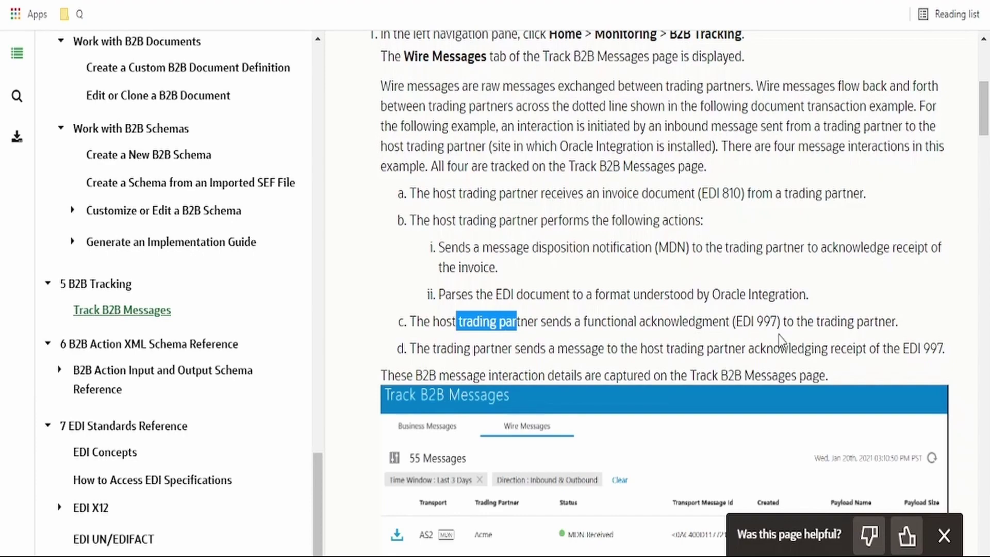
scroll(779, 336, "down", 5)
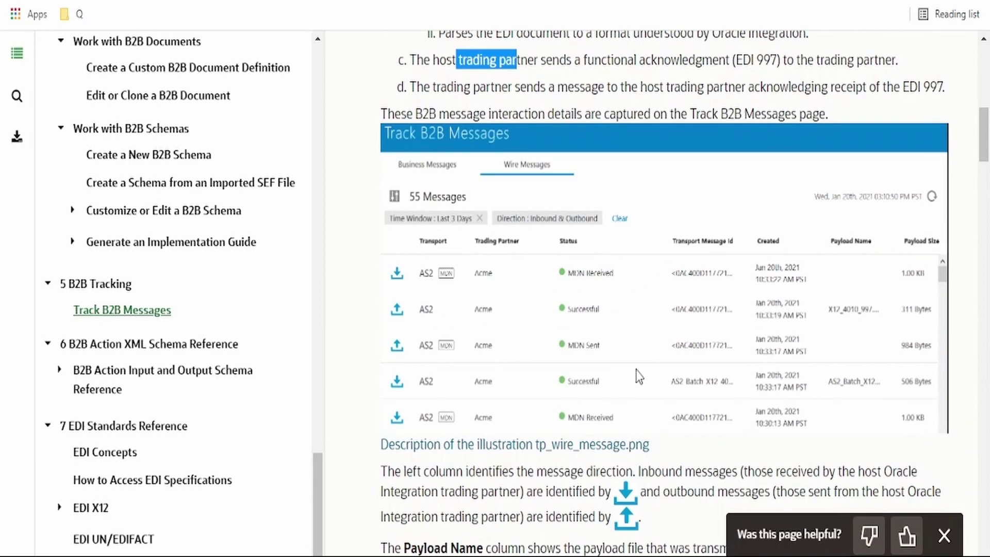
Step: Open the B2B Action Input and Output Schema Reference and review the TranslateInput elements under Schema Elements for Inbound EDI
left_click(187, 378)
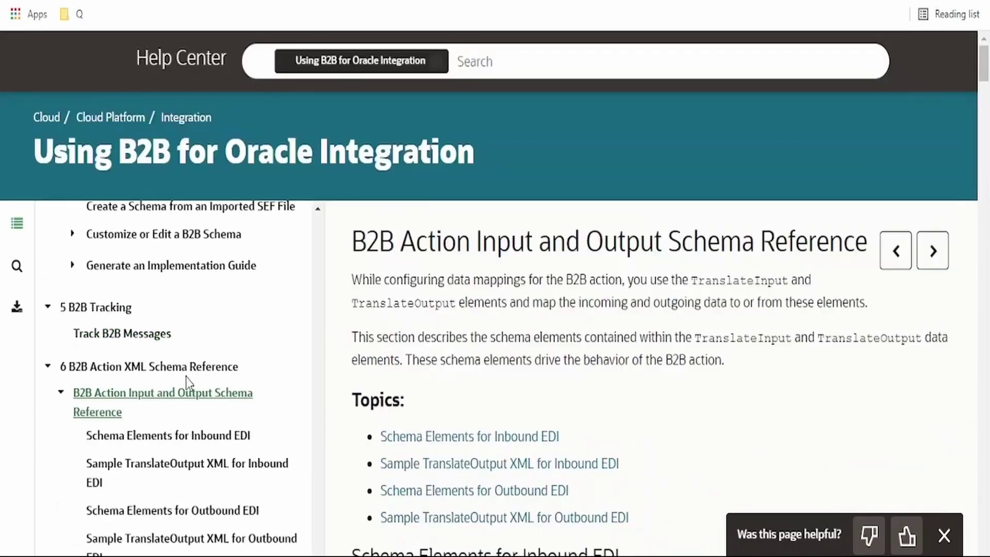
left_click(187, 366)
scroll(469, 308, "down", 3)
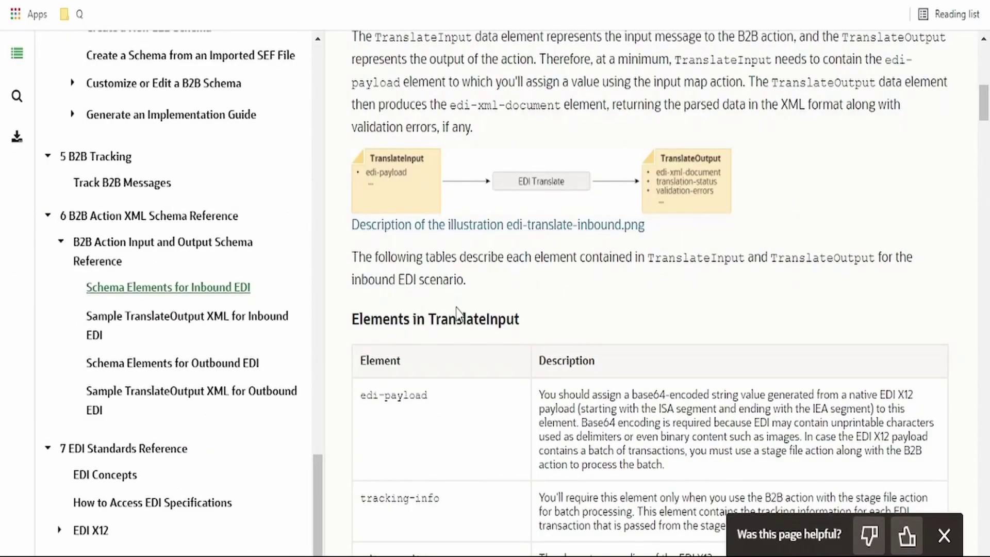
Step: Read through the remaining TranslateInput and TranslateOutput element descriptions in Schema Elements for Inbound EDI
scroll(451, 424, "down", 5)
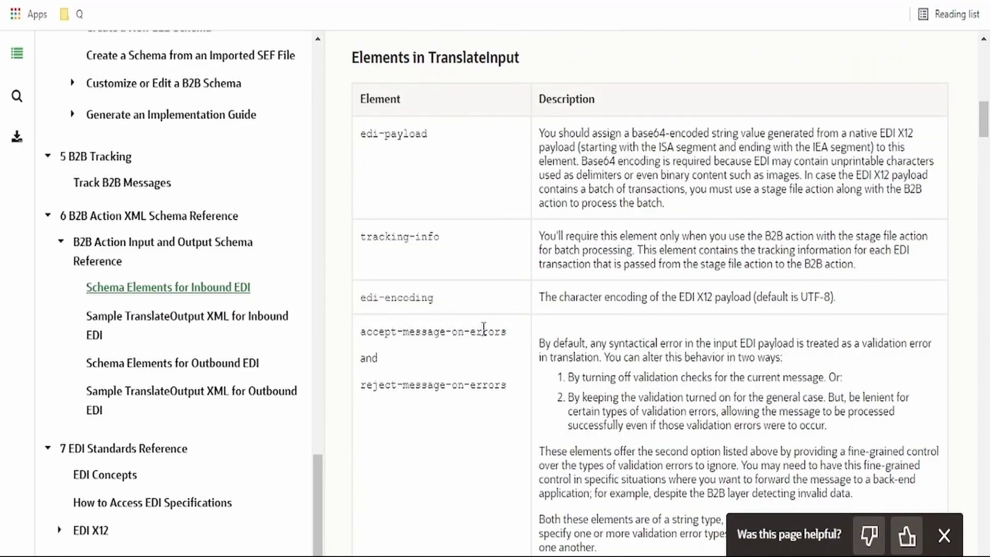
scroll(479, 223, "down", 10)
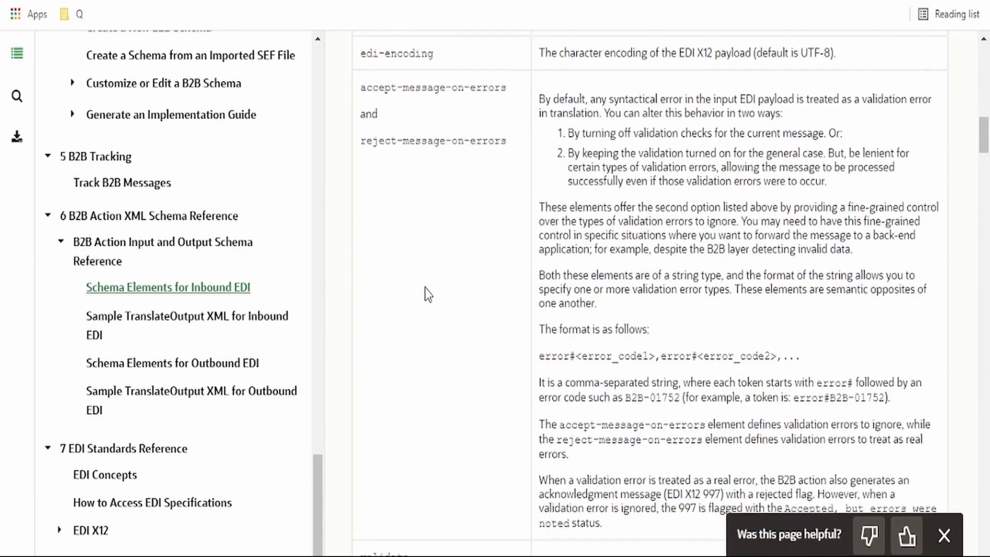
scroll(456, 420, "down", 20)
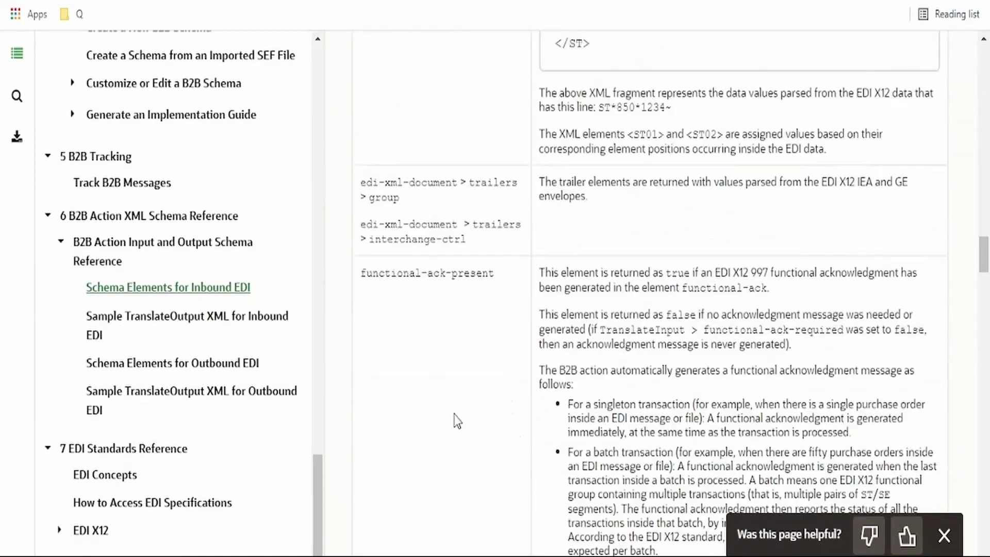
Step: Open EDI X12 in the EDI Standards Reference chapter and review the envelope structure diagram and the functional group header and trailer examples
left_click(124, 427)
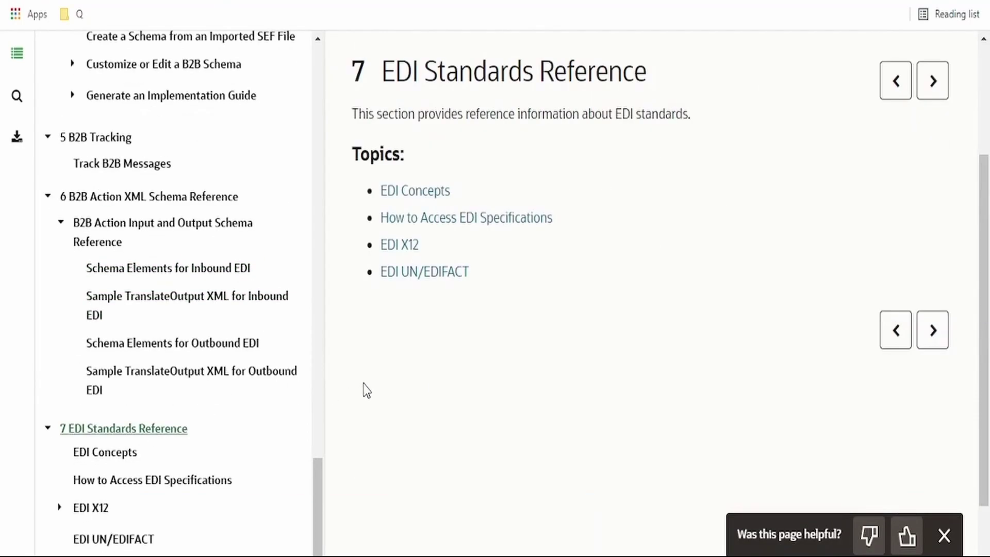
left_click(413, 245)
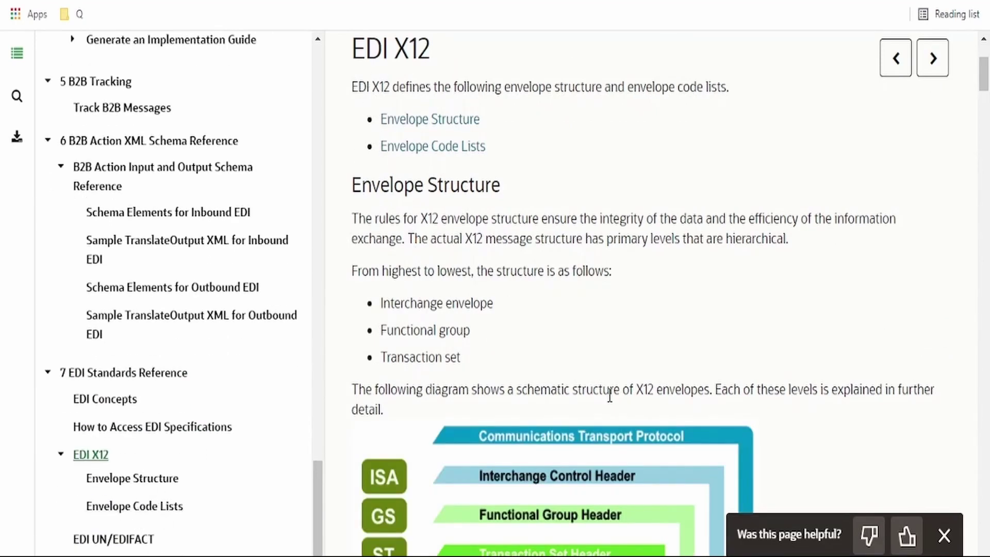
scroll(609, 396, "down", 2)
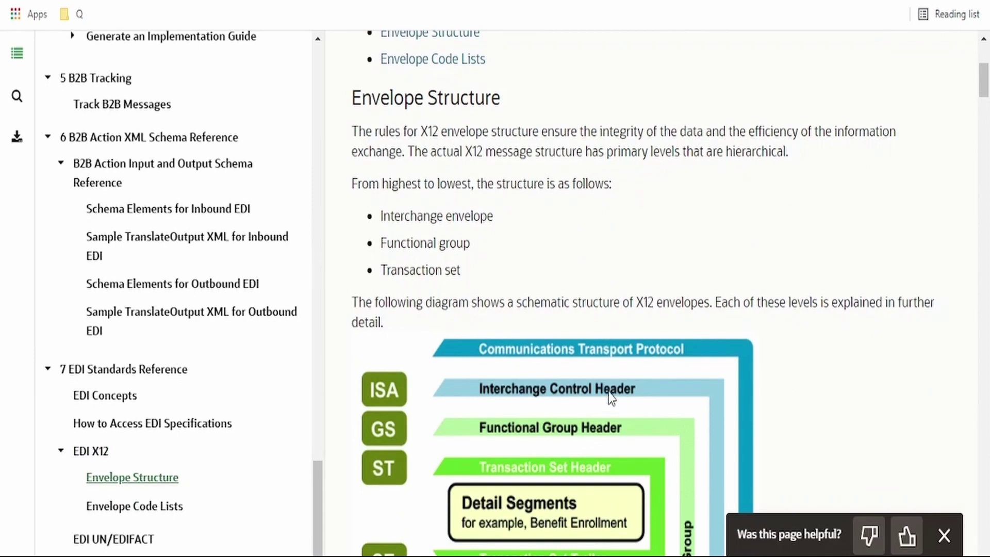
scroll(610, 397, "down", 5)
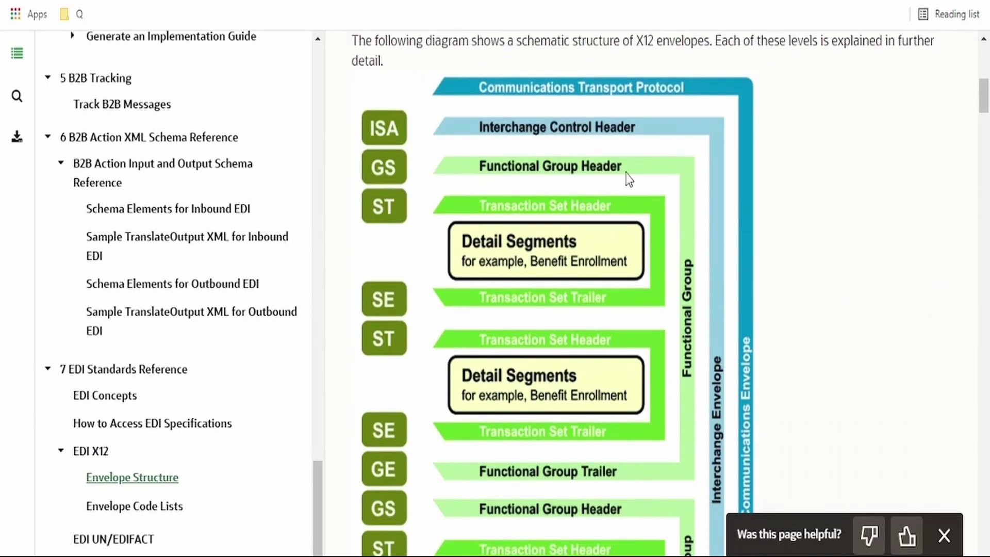
scroll(395, 196, "down", 3)
scroll(403, 209, "up", 1)
scroll(404, 208, "up", 1)
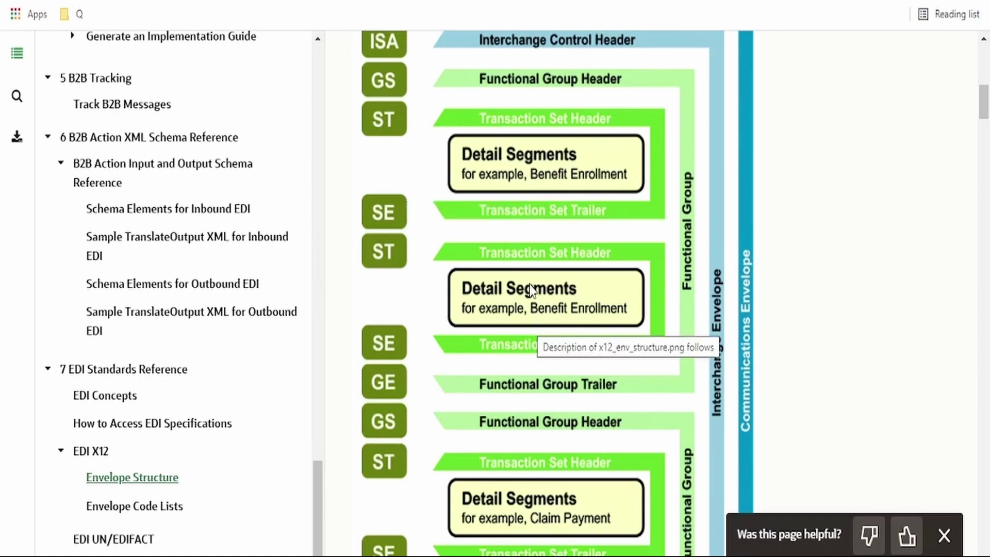
scroll(502, 245, "up", 2)
scroll(508, 243, "down", 15)
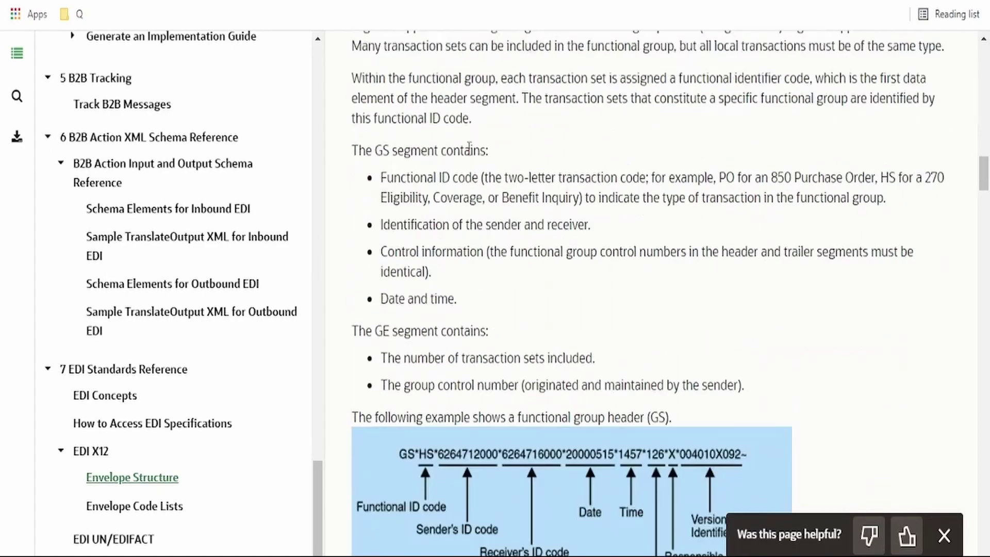
scroll(470, 147, "down", 3)
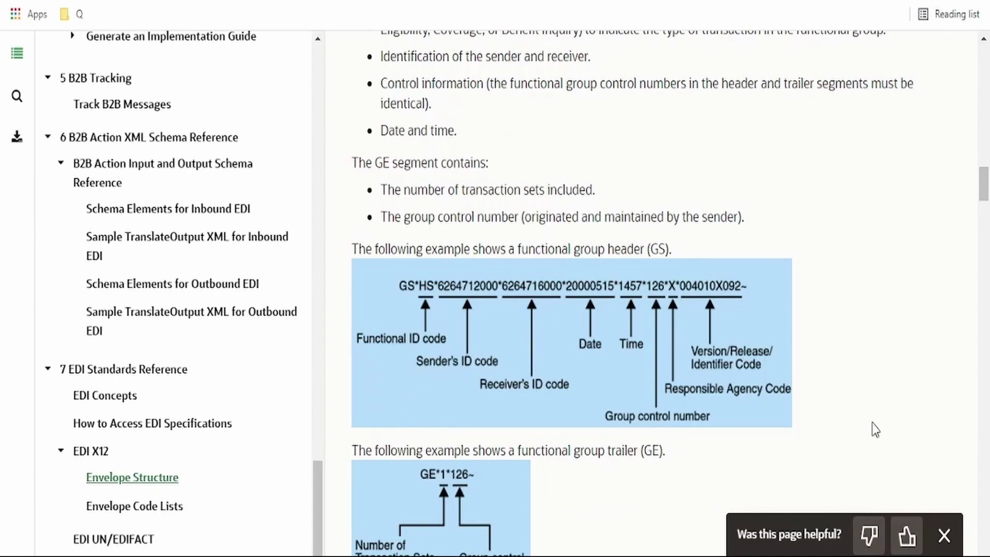
Step: Go to the Create a New B2B Schema topic and review the required details and the sample creation dialog
key("Home")
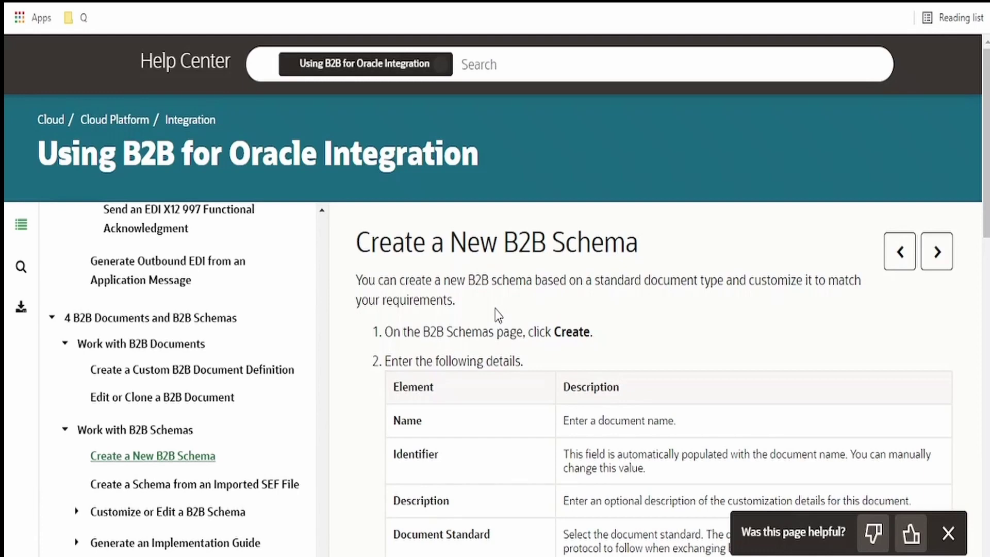
scroll(495, 309, "down", 3)
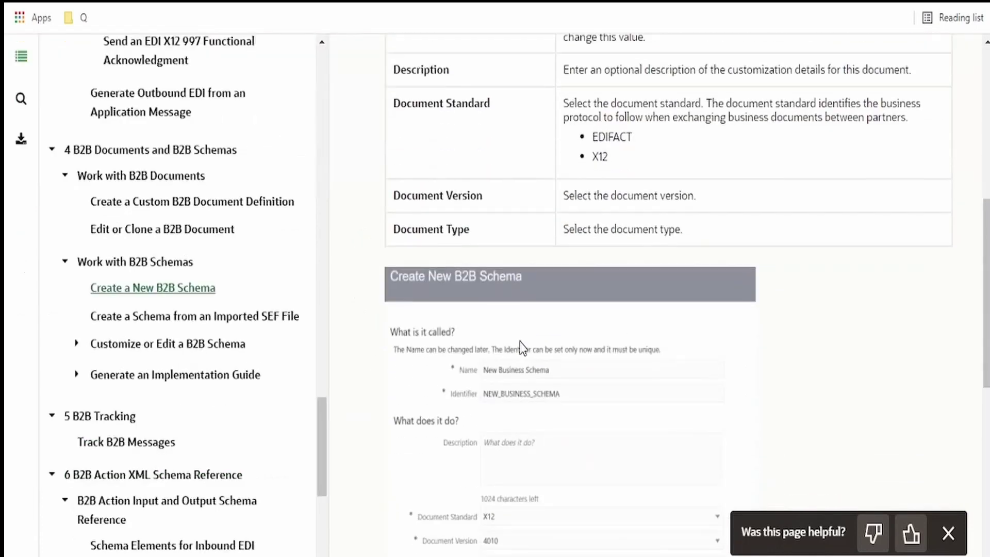
scroll(526, 347, "down", 6)
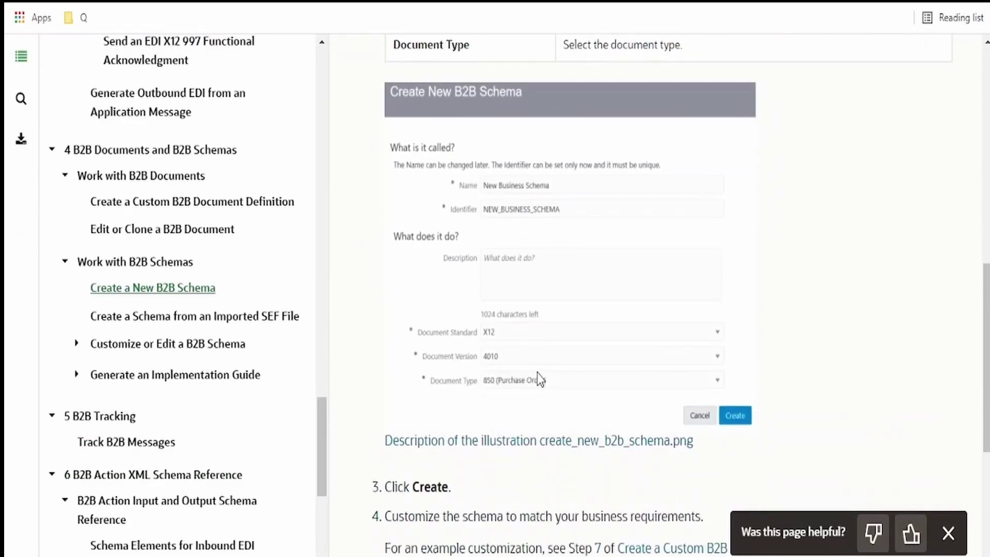
scroll(454, 320, "up", 4)
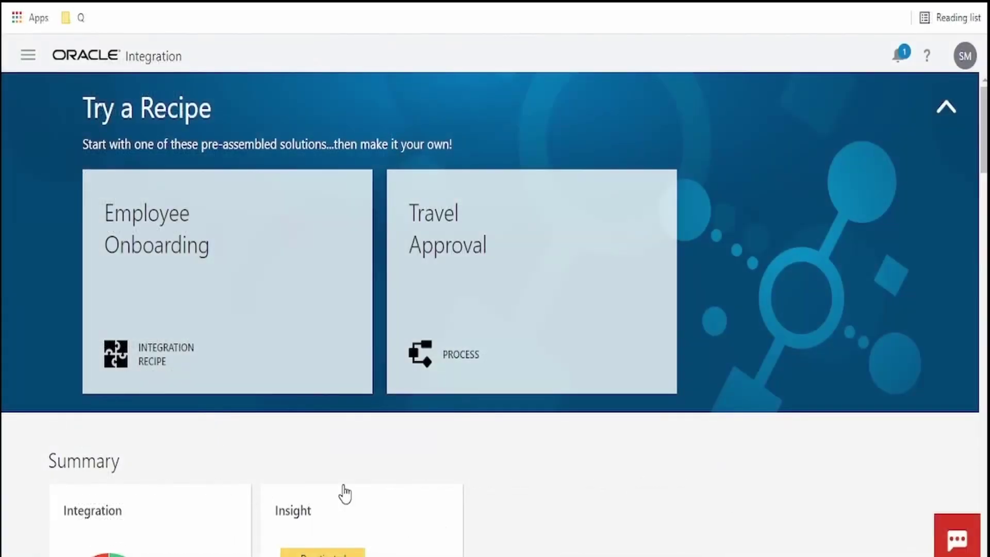
Step: Switch to Oracle Integration and view the B2B Schemas and B2B Documents pages in the B2B section
left_click(28, 57)
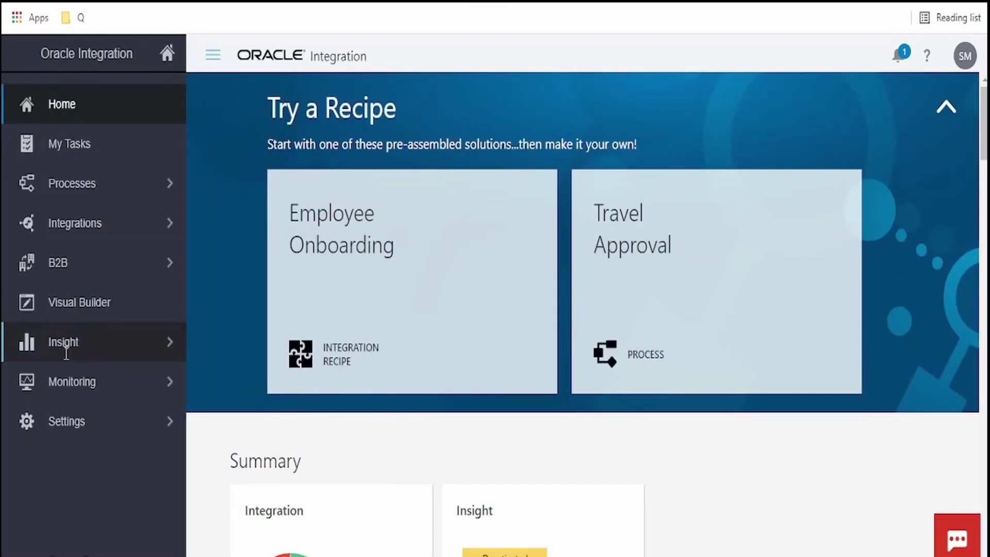
left_click(76, 276)
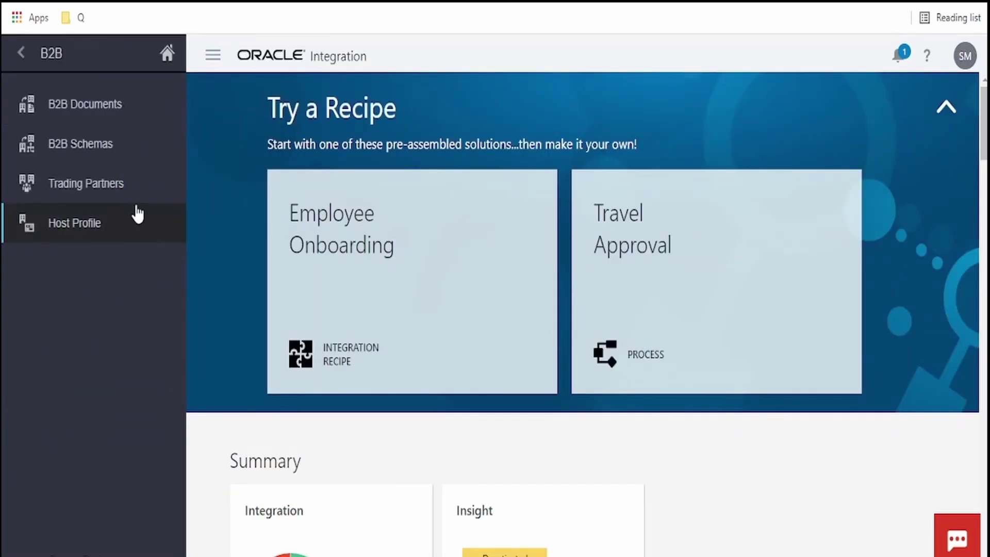
left_click(93, 150)
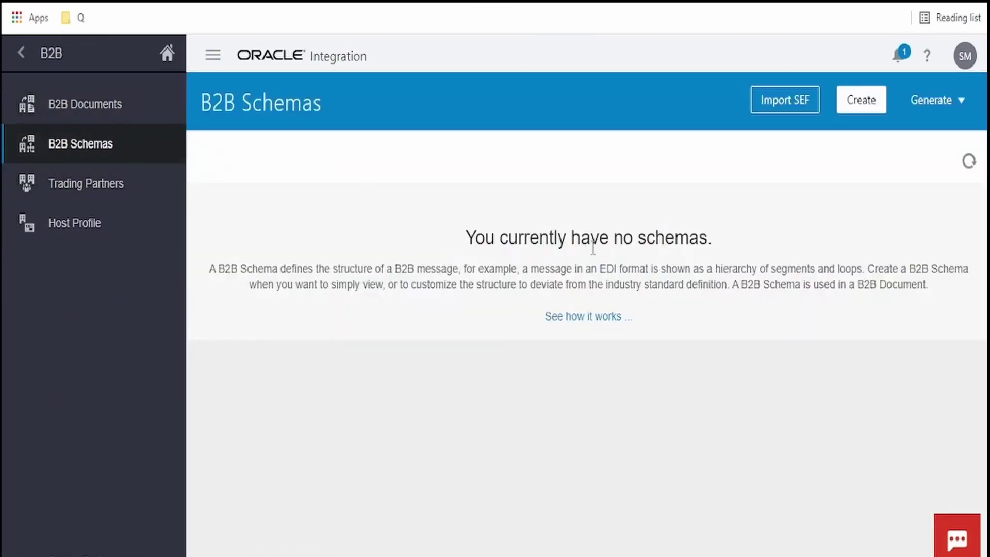
left_click(106, 111)
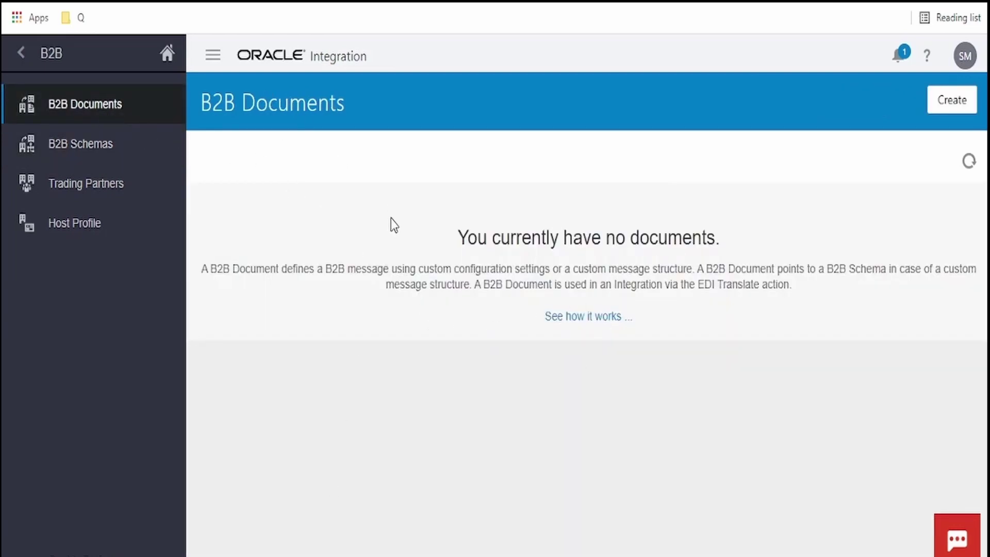
Step: Start a new B2B schema named Test_850_Doc and check its identifier
left_click(139, 147)
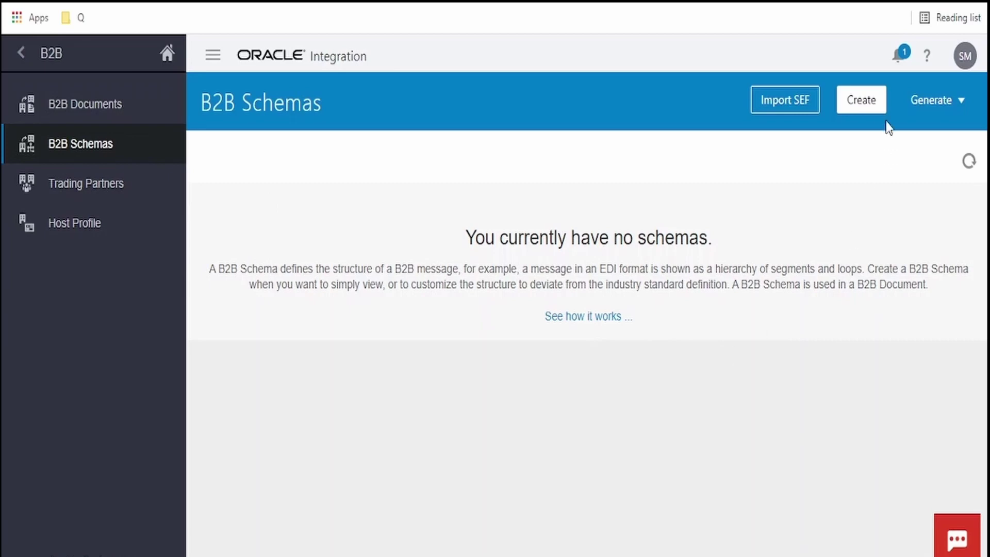
left_click(862, 100)
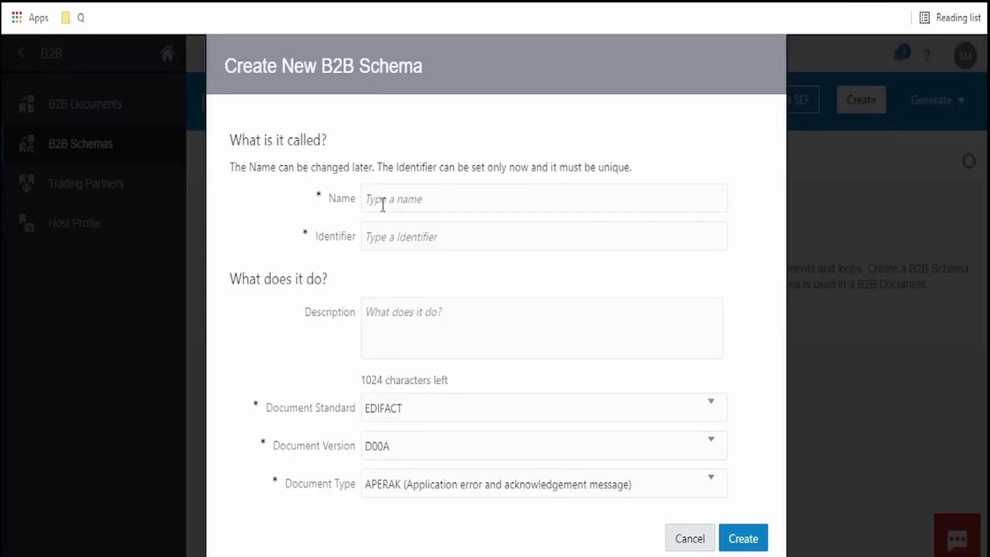
left_click(382, 205)
type("Test_850_Doc")
left_click(259, 223)
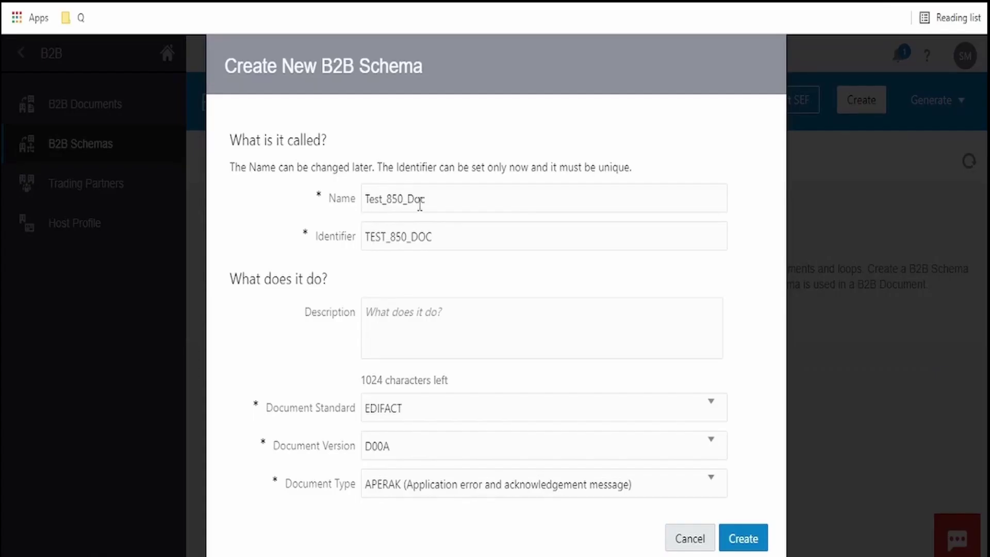
double_click(432, 242)
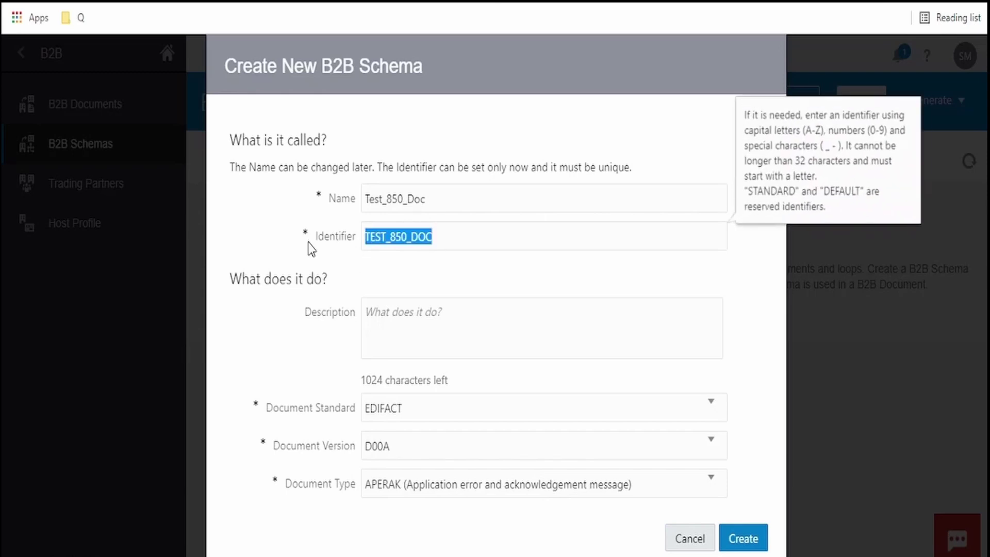
left_click(303, 231)
Step: Set the new schema's document standard to X12 and its document version to 4010, looking through the available versions
left_click(386, 417)
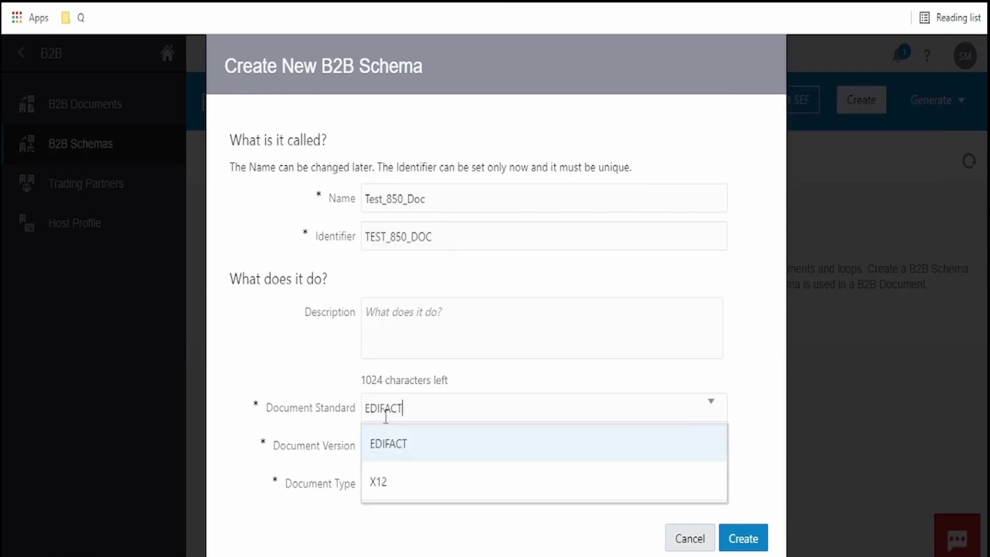
left_click(386, 482)
left_click(397, 453)
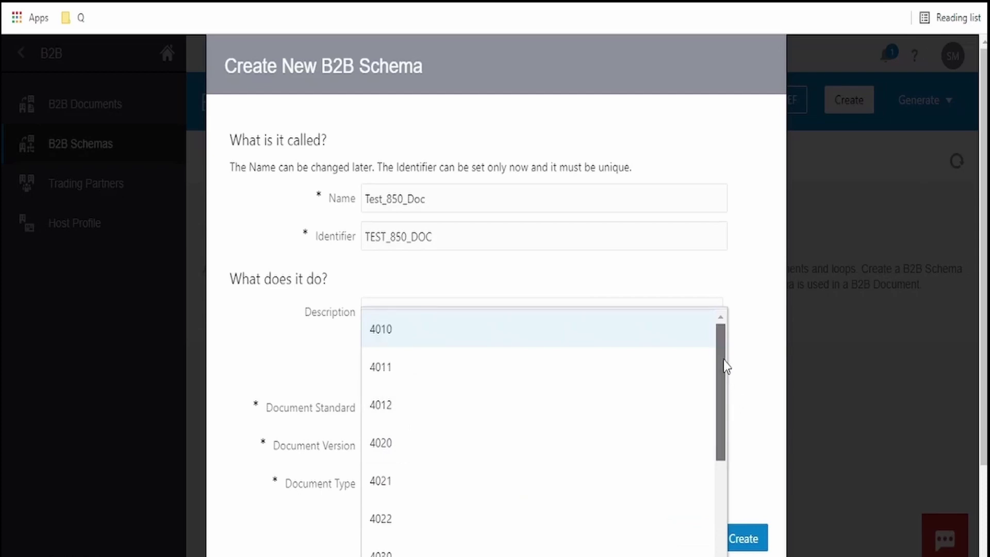
left_click_drag(725, 366, 719, 555)
scroll(640, 491, "down", 5)
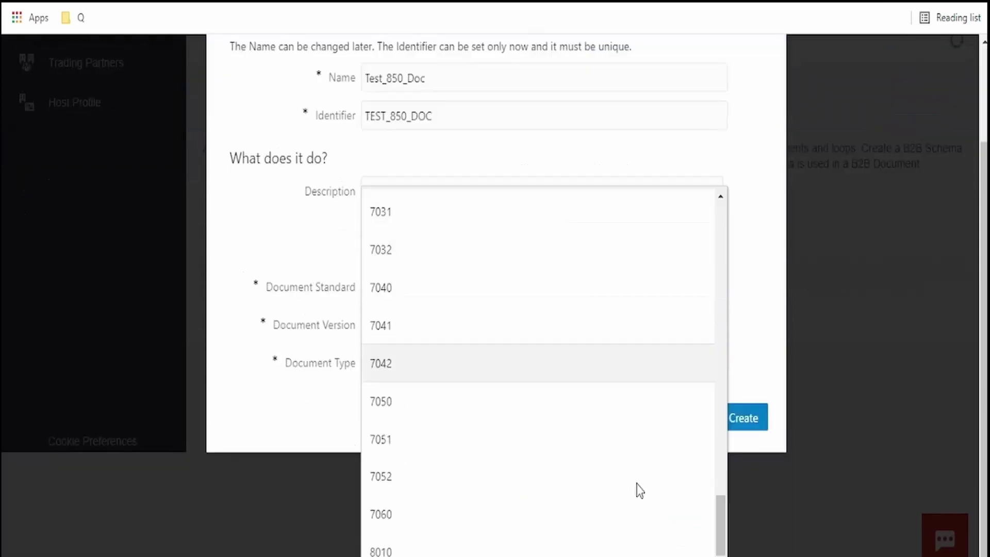
scroll(390, 458, "up", 3)
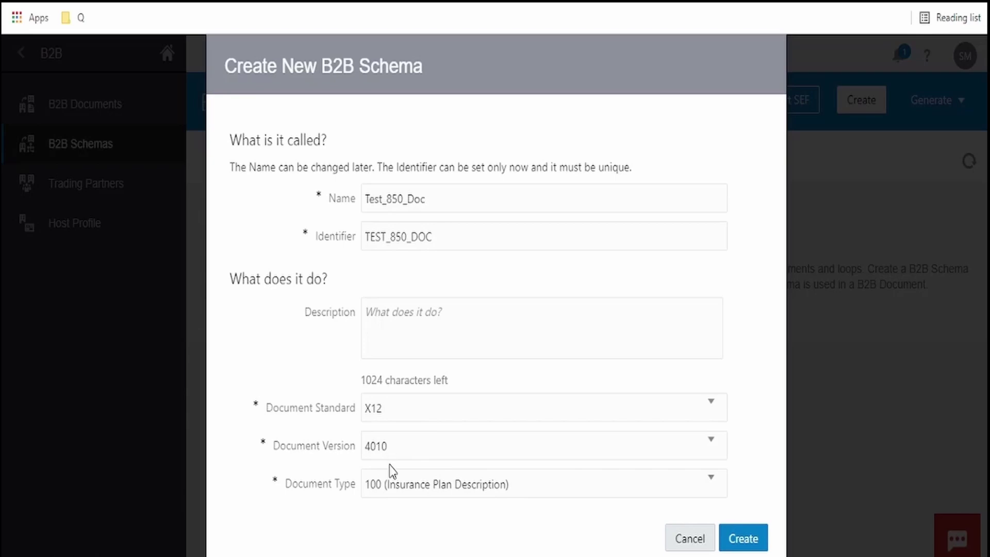
Step: Choose 850 (Purchase Order) as the document type and create the schema
left_click(395, 490)
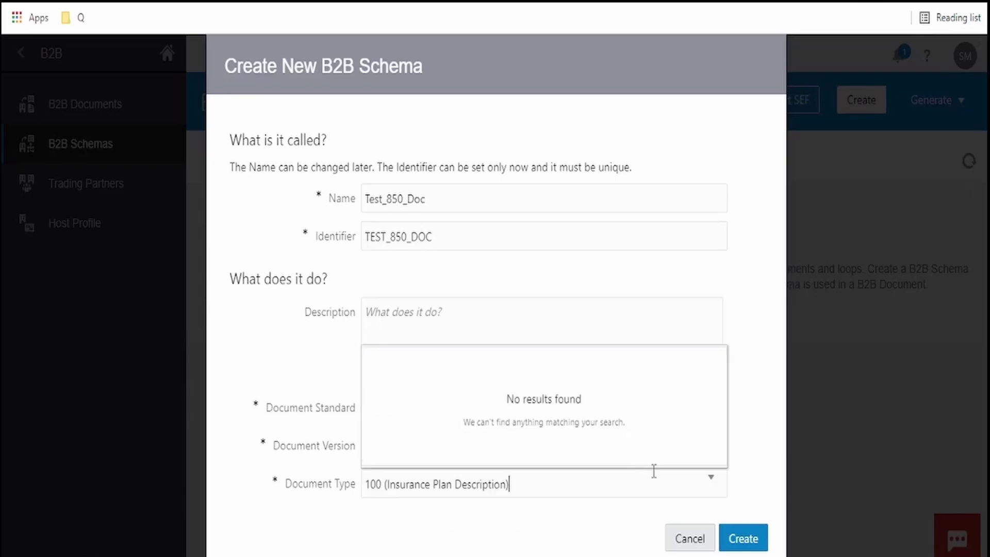
left_click(642, 483)
left_click(704, 482)
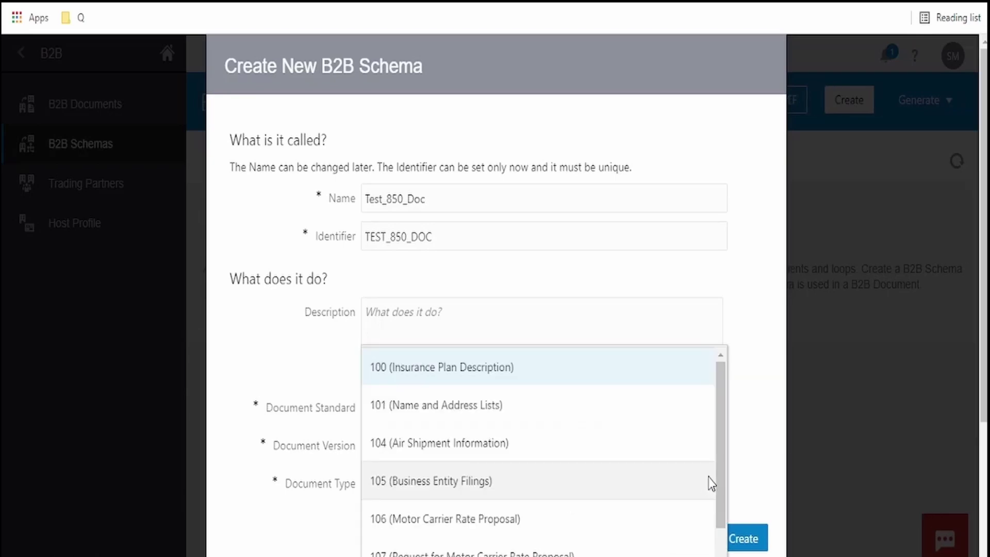
left_click_drag(721, 485, 720, 528)
scroll(721, 528, "down", 3)
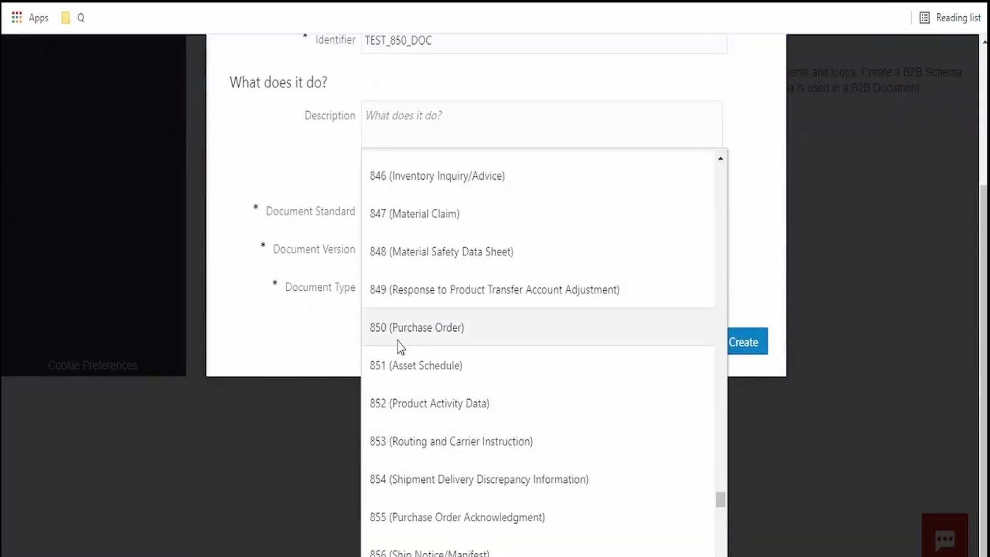
left_click(427, 332)
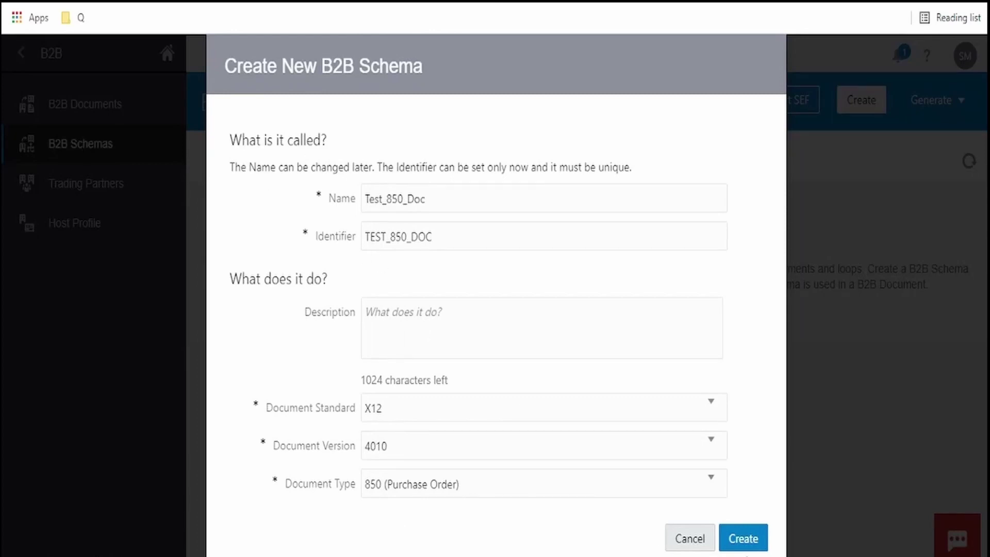
left_click(745, 542)
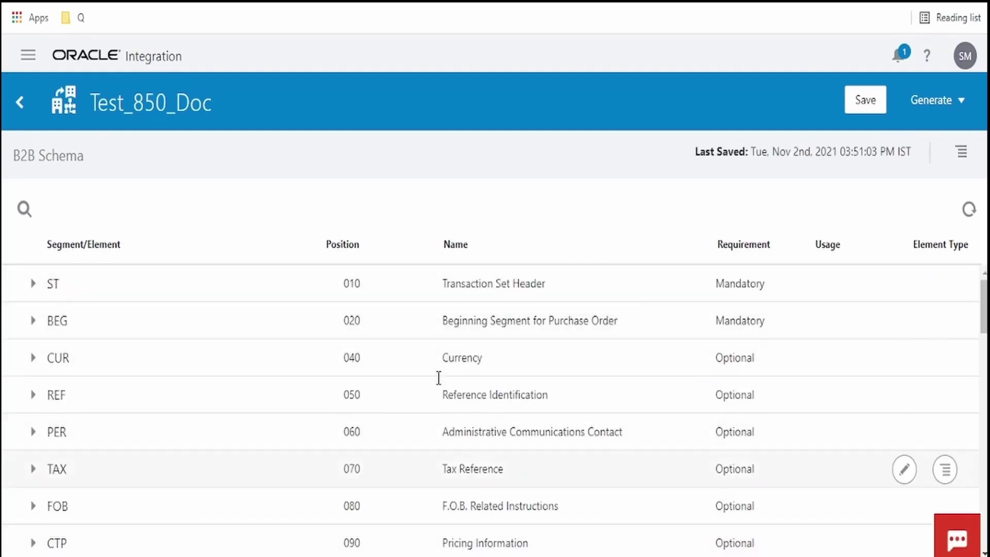
Step: Examine the segments and loops of the Test_850_Doc schema, expanding Loop-PO1 to review the segments inside it
scroll(621, 384, "down", 20)
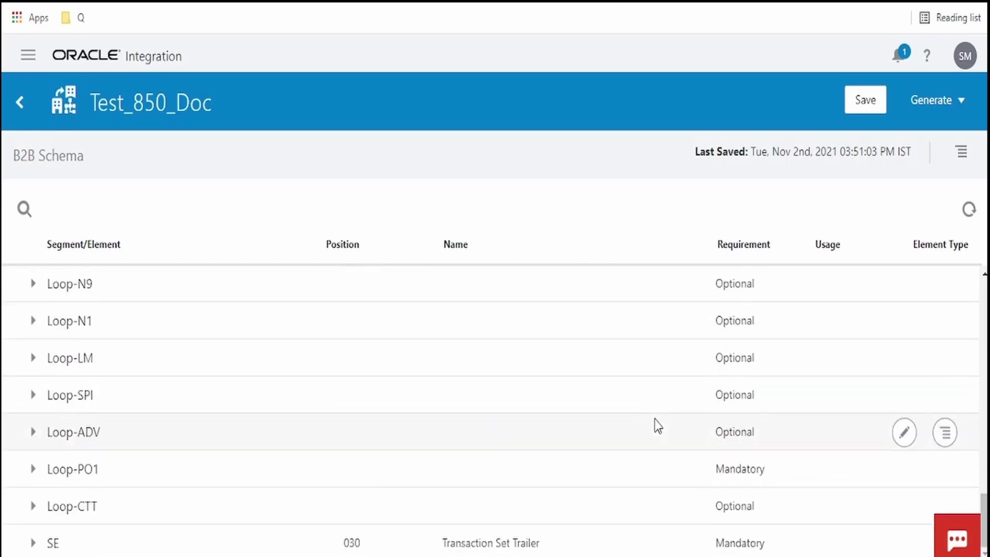
scroll(846, 540, "up", 20)
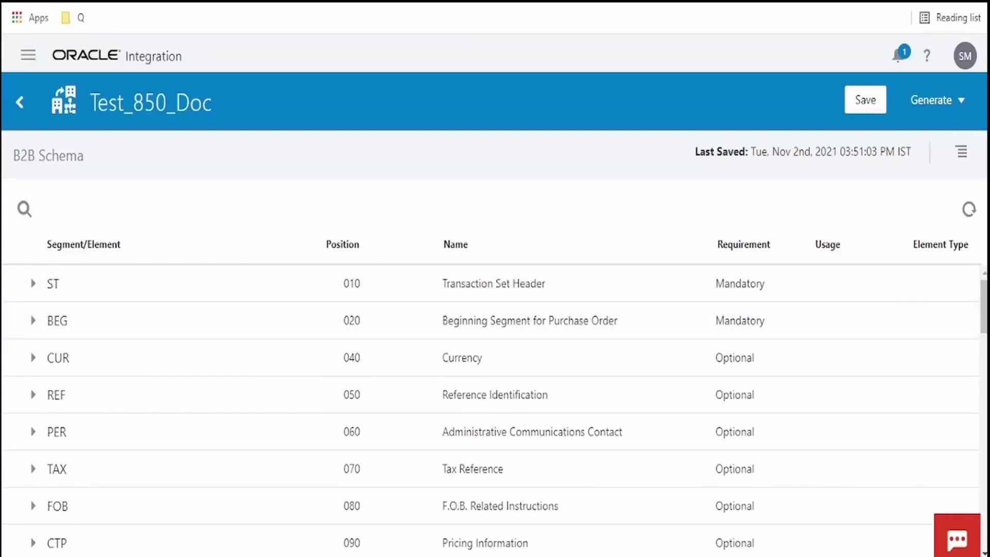
scroll(62, 328, "down", 20)
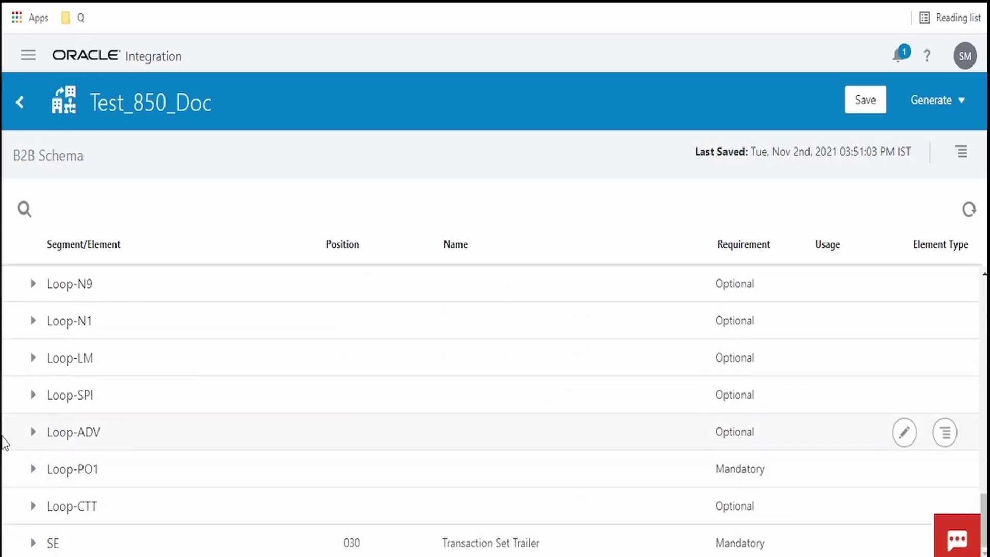
left_click(32, 470)
scroll(249, 492, "down", 6)
scroll(254, 487, "down", 20)
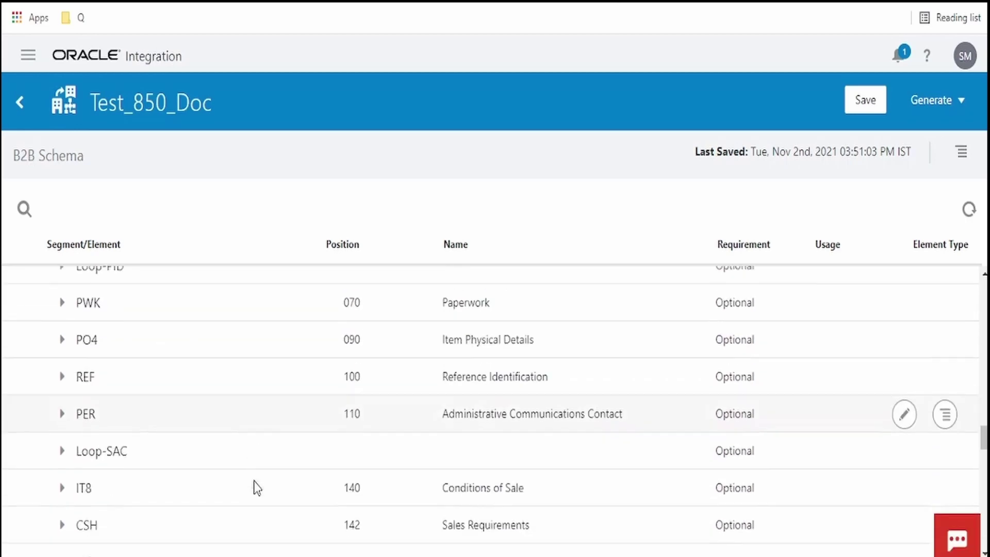
Step: Expand the PO1 segment inside Loop-PO1 to view its elements, and collapse the whole loop
scroll(340, 495, "up", 20)
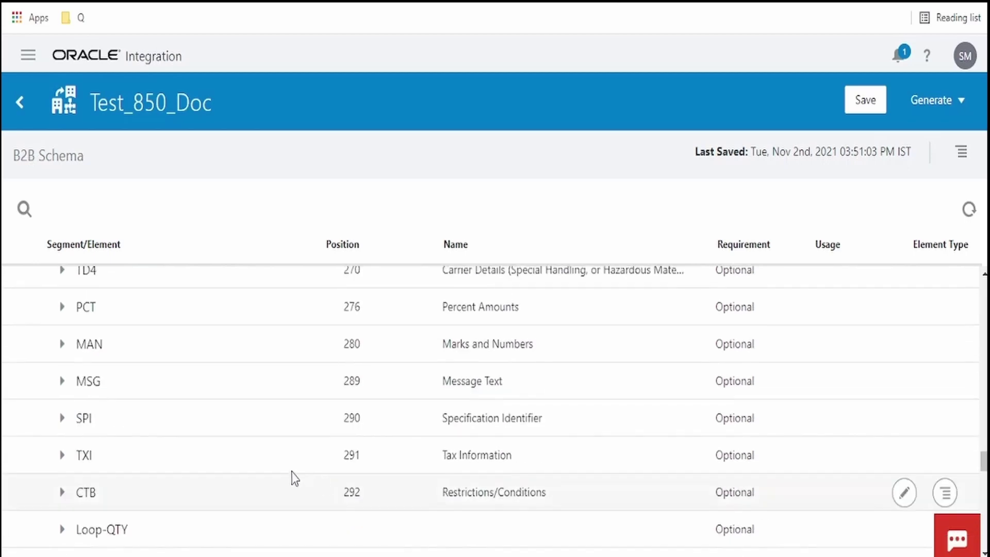
scroll(281, 471, "up", 12)
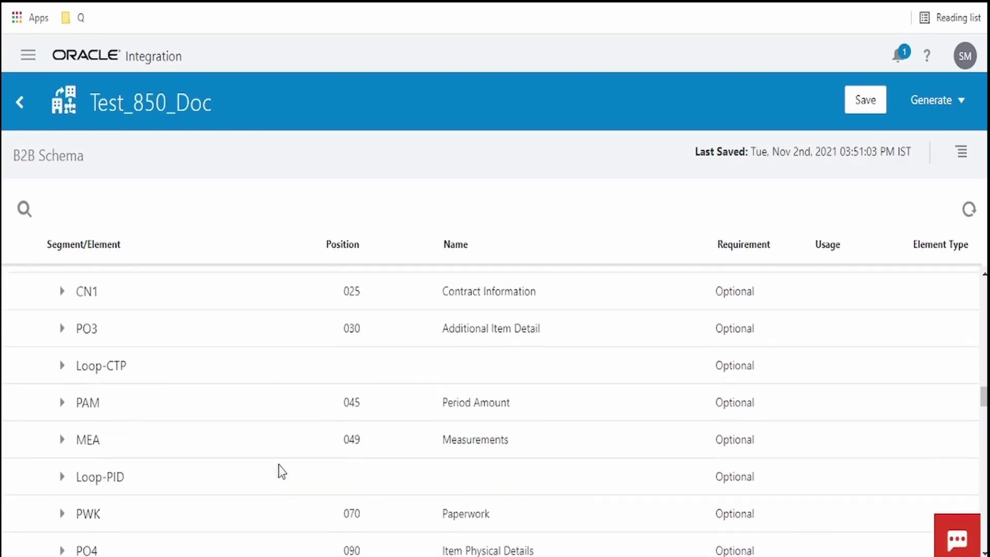
scroll(283, 471, "down", 2)
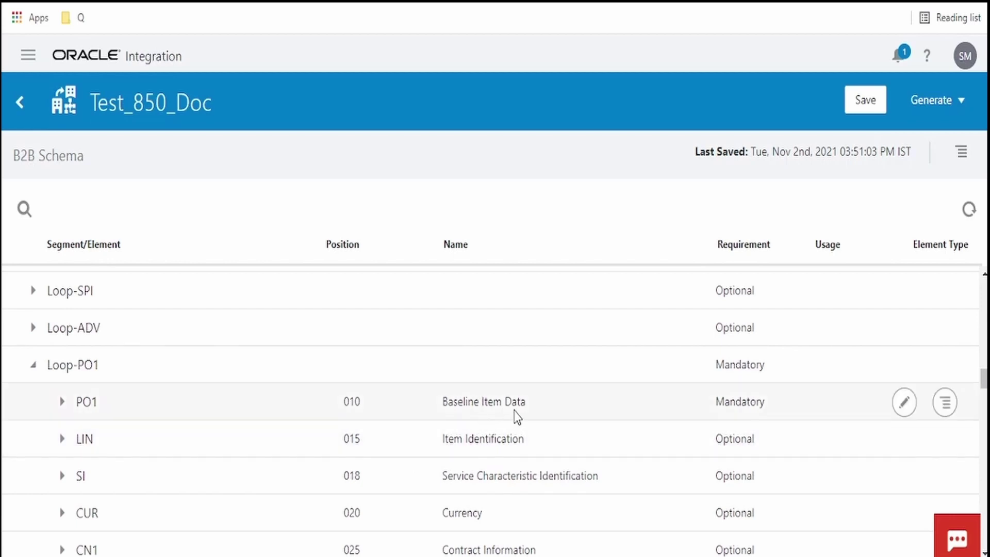
left_click(62, 402)
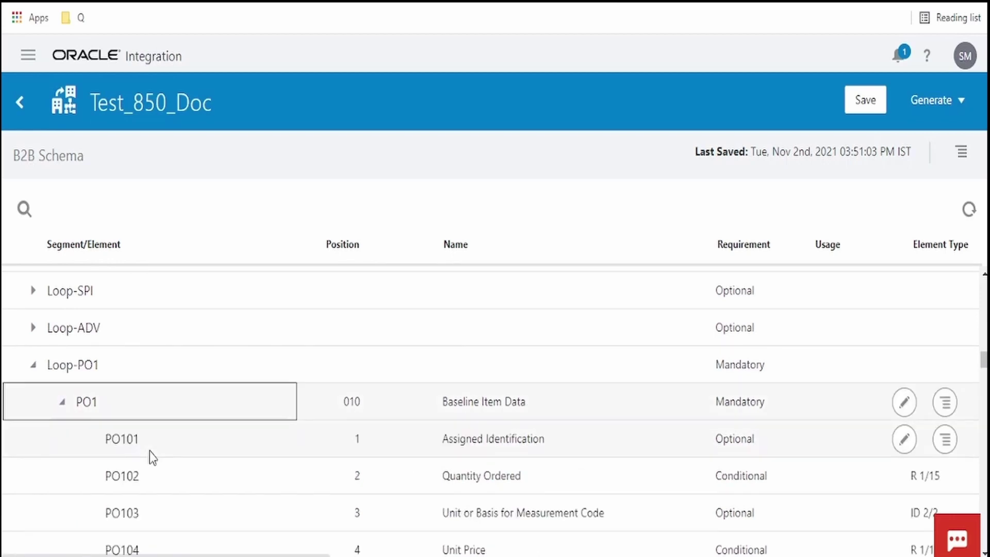
left_click(32, 367)
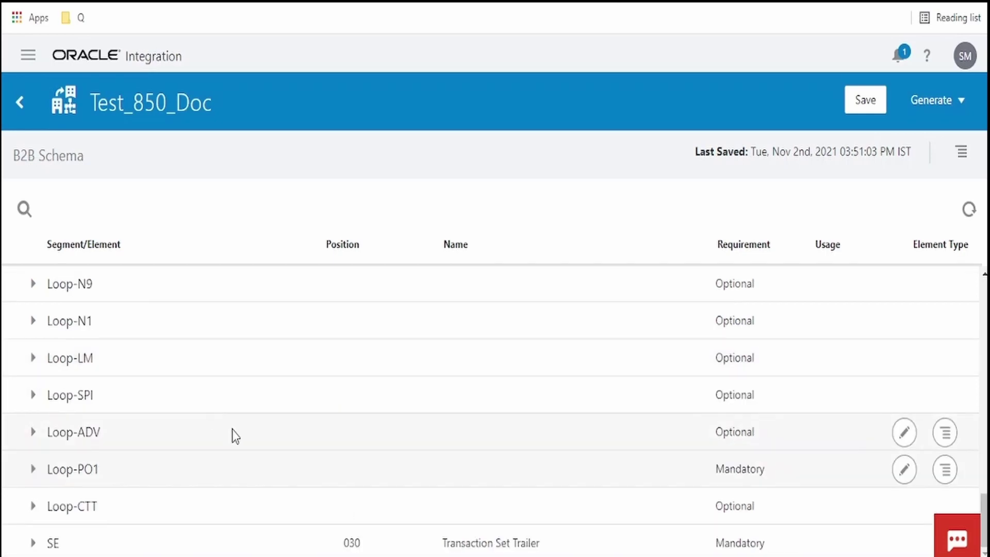
Step: Delete the FOB segment (F.O.B. Related Instructions) from the schema and undelete it
scroll(432, 446, "up", 10)
scroll(433, 443, "down", 10)
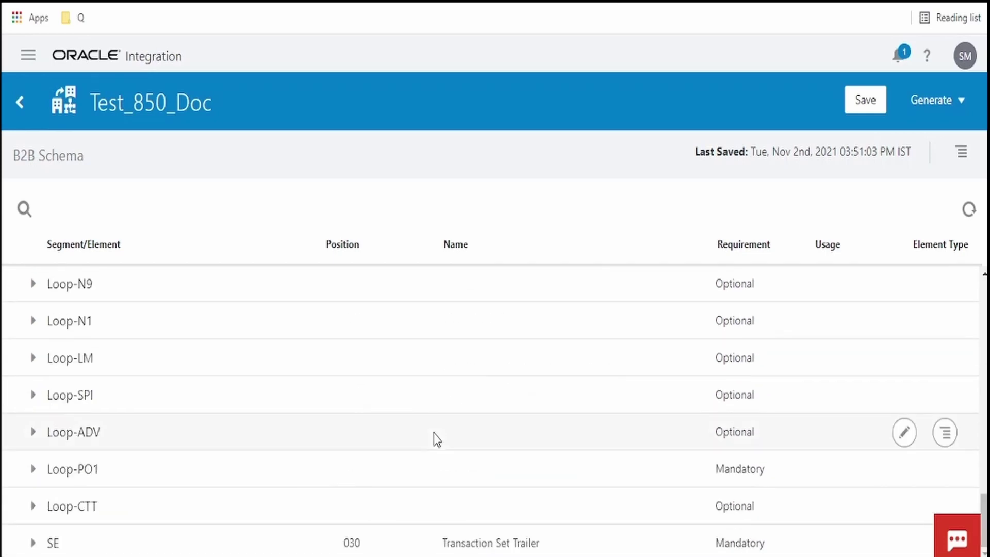
scroll(752, 464, "up", 10)
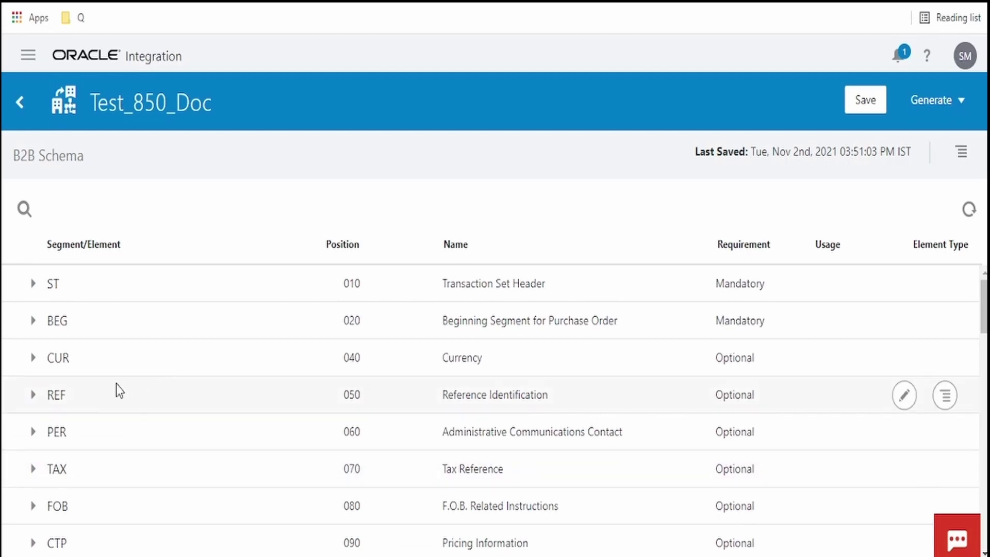
scroll(243, 474, "down", 2)
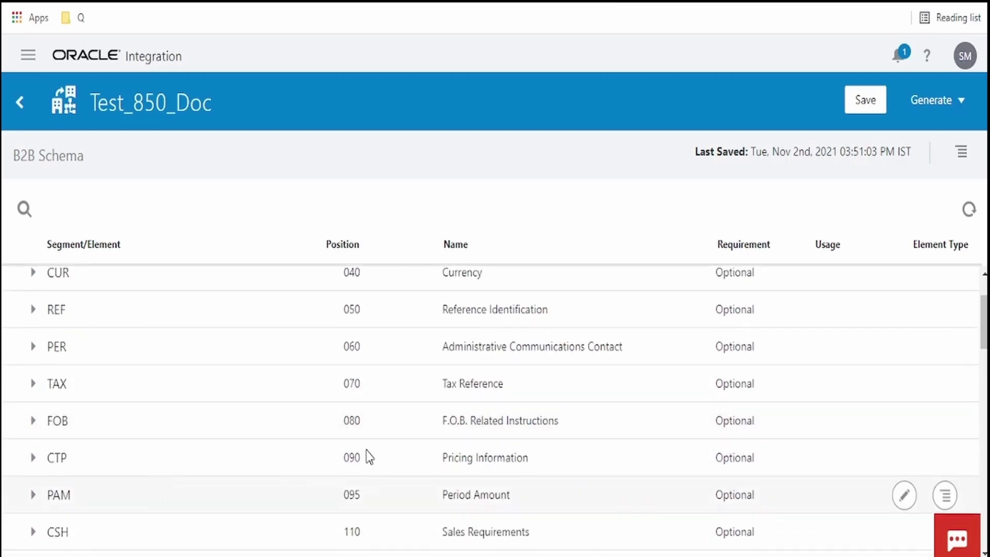
left_click(476, 428)
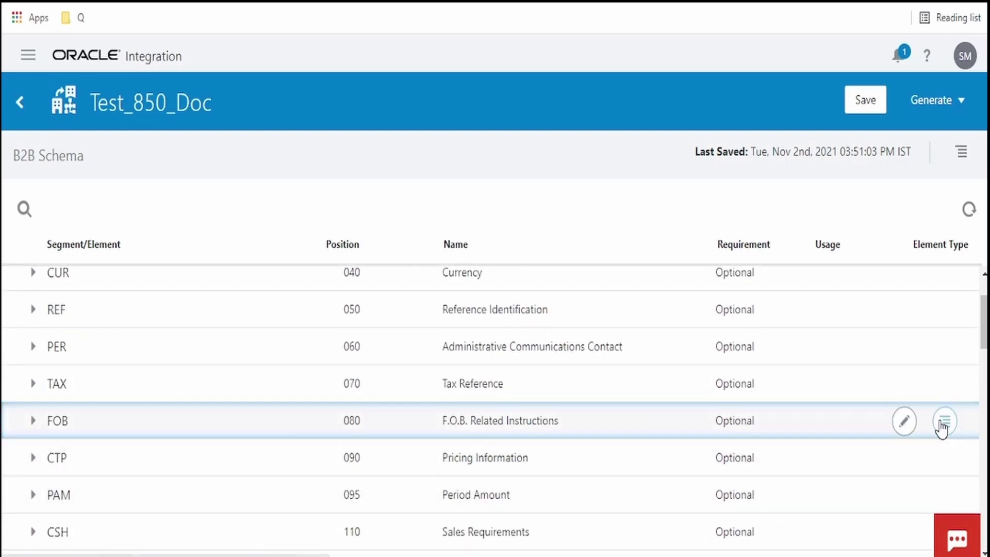
left_click(944, 424)
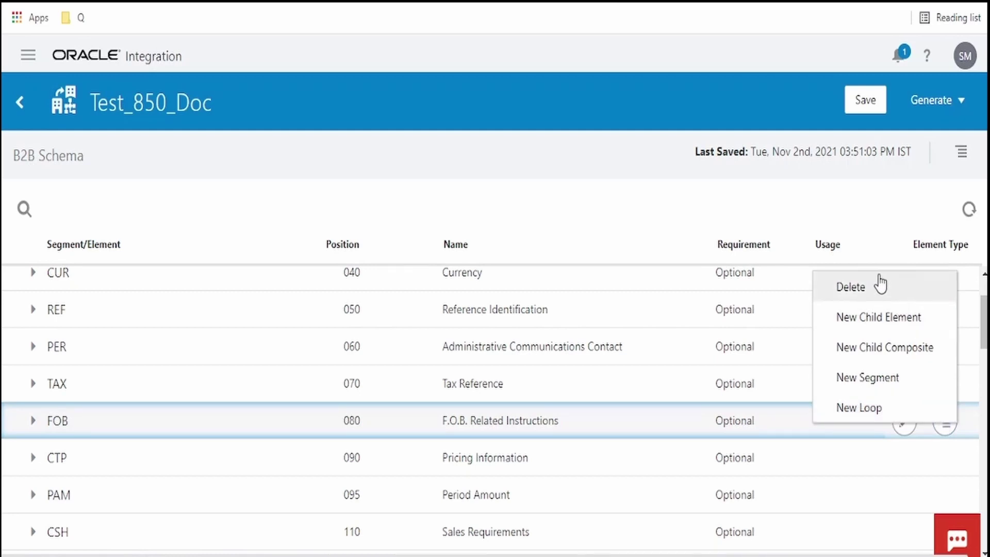
left_click(877, 299)
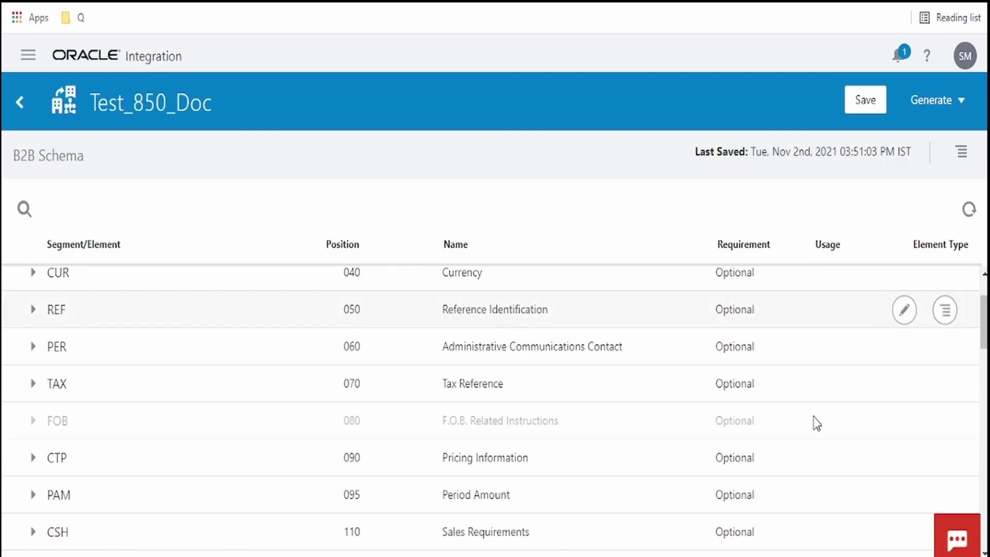
left_click(939, 426)
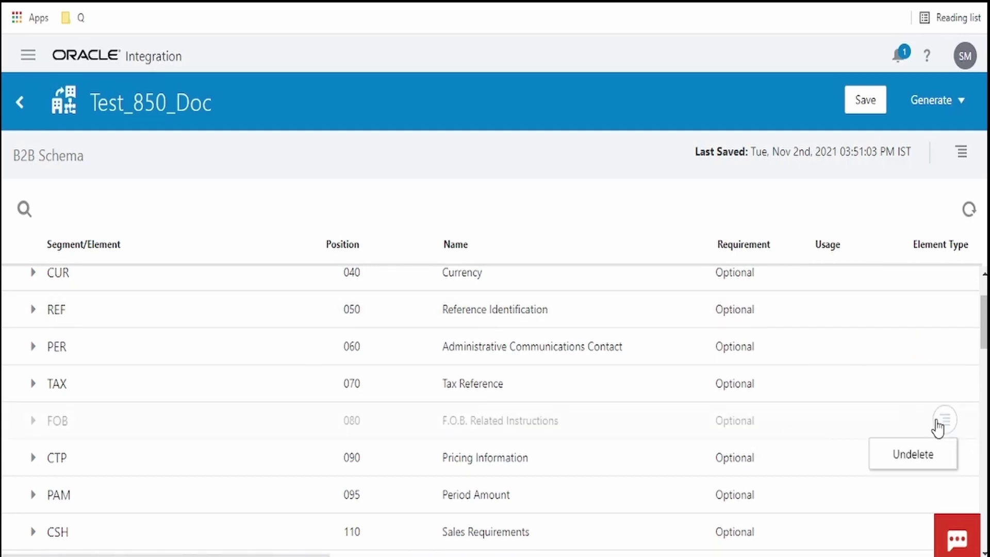
left_click(924, 461)
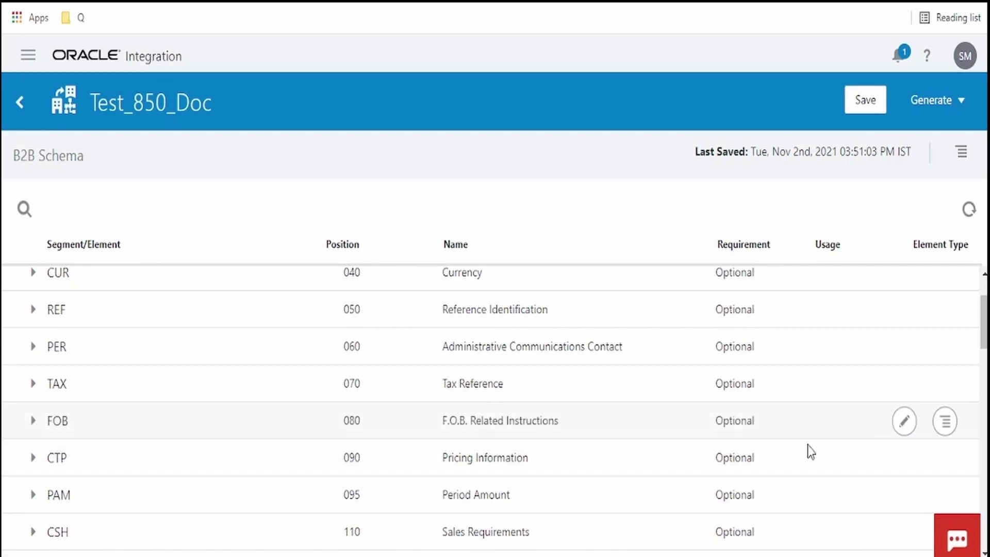
Step: Open the FOB segment's properties and review the available Requirement and Usage options, keeping Requirement as Optional
left_click(904, 423)
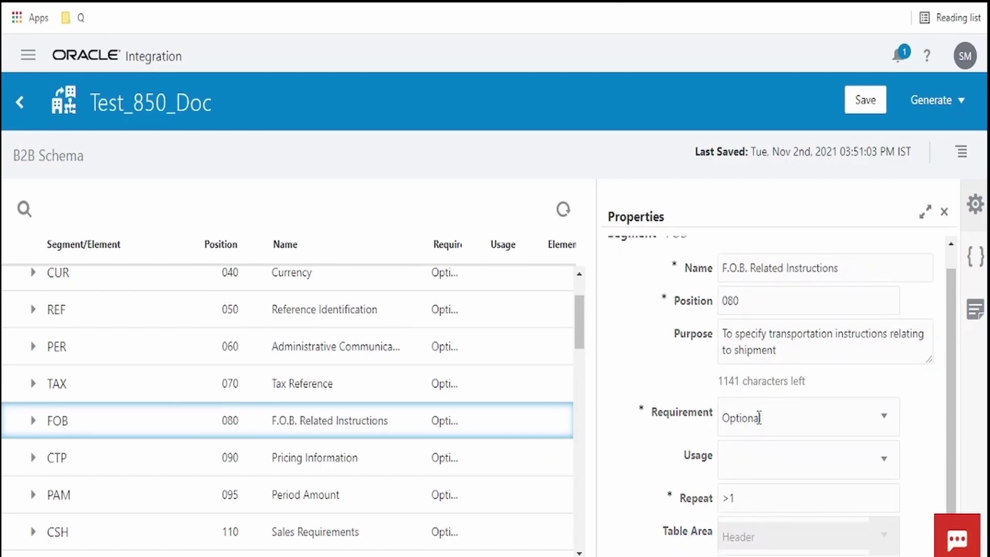
left_click(759, 417)
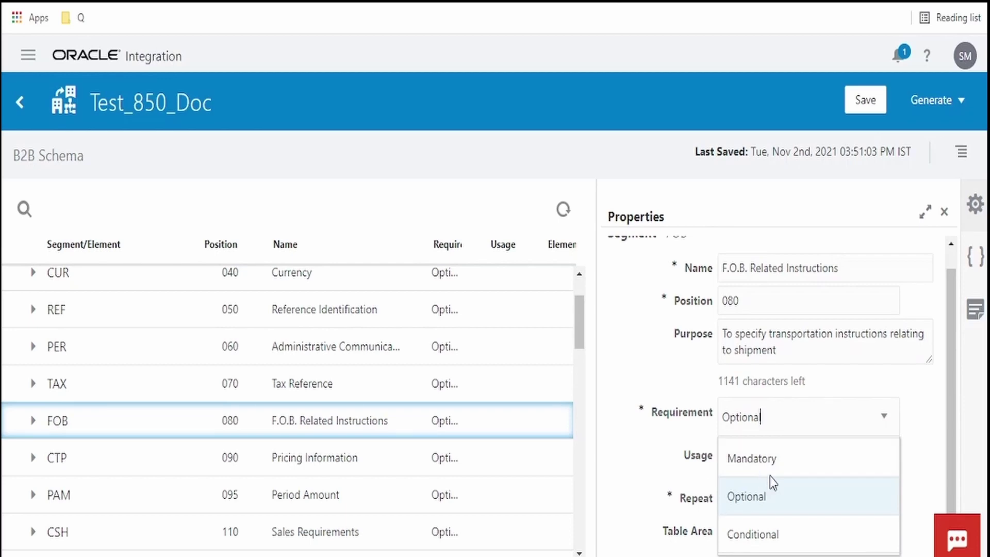
left_click(770, 497)
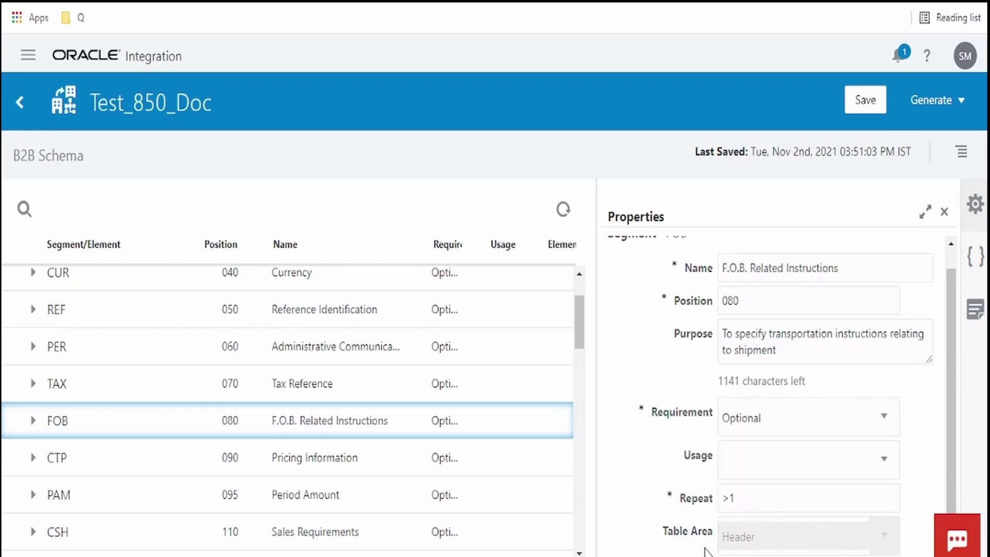
left_click(765, 454)
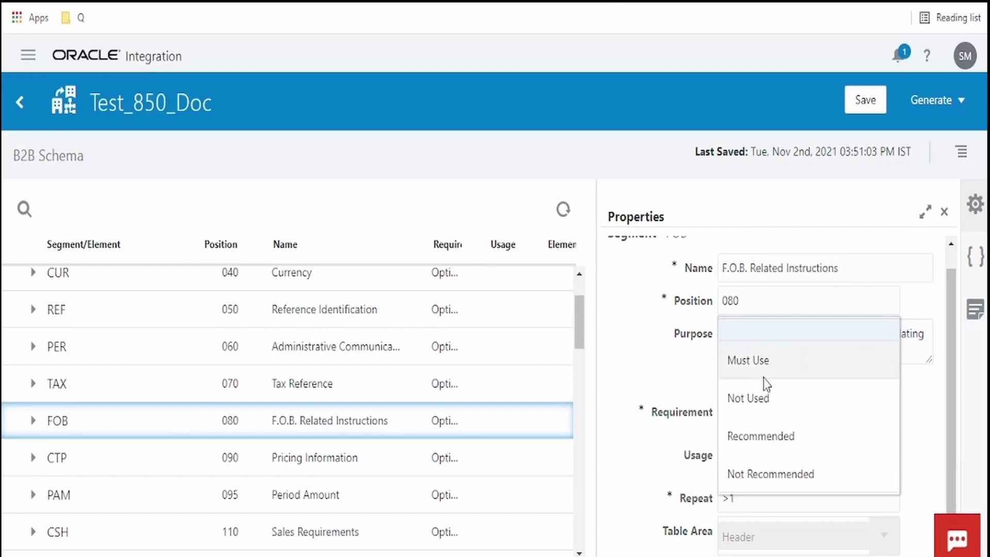
left_click(648, 483)
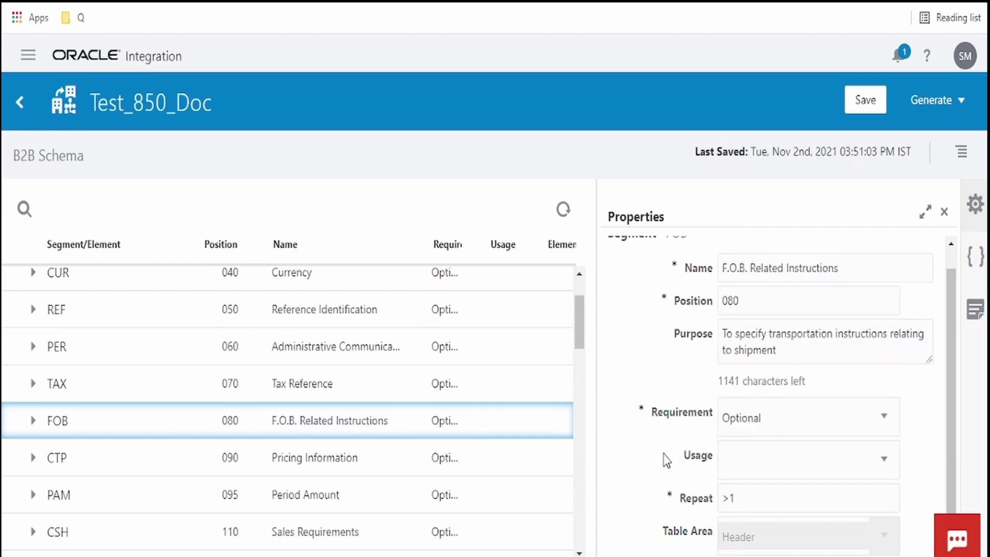
Step: Review the FOB segment's syntax rules alongside its expanded elements, and read its semantic notes
left_click(975, 257)
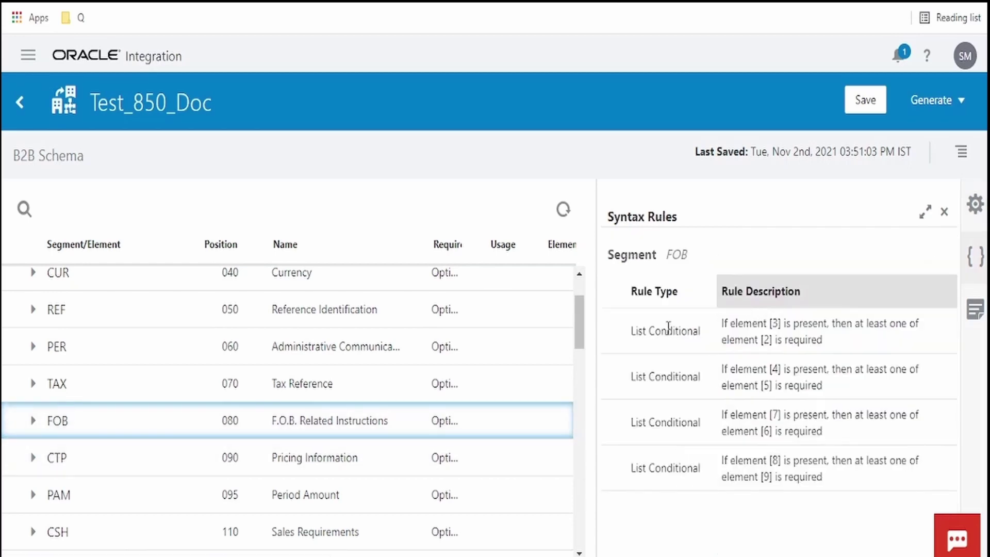
mouse_move(856, 374)
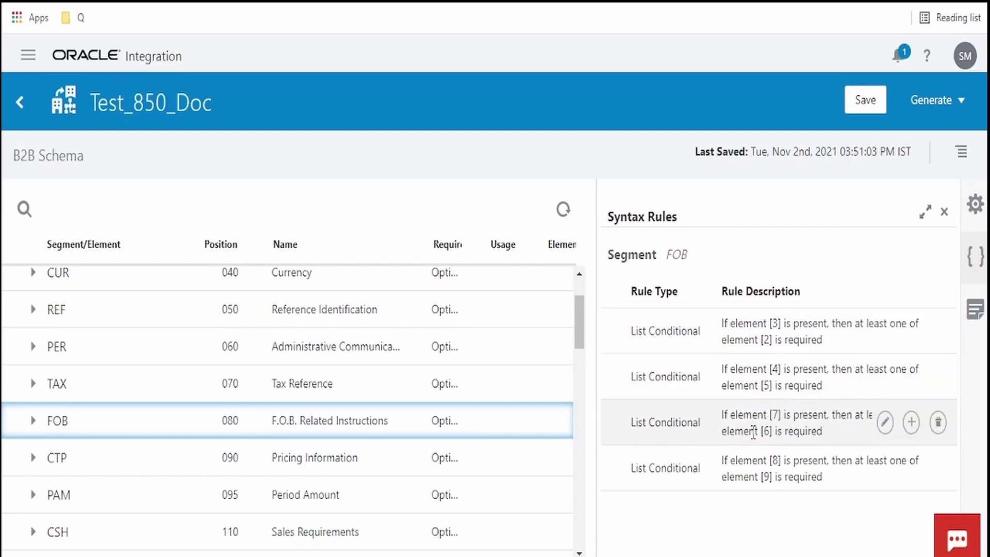
left_click(33, 421)
scroll(90, 459, "up", 1)
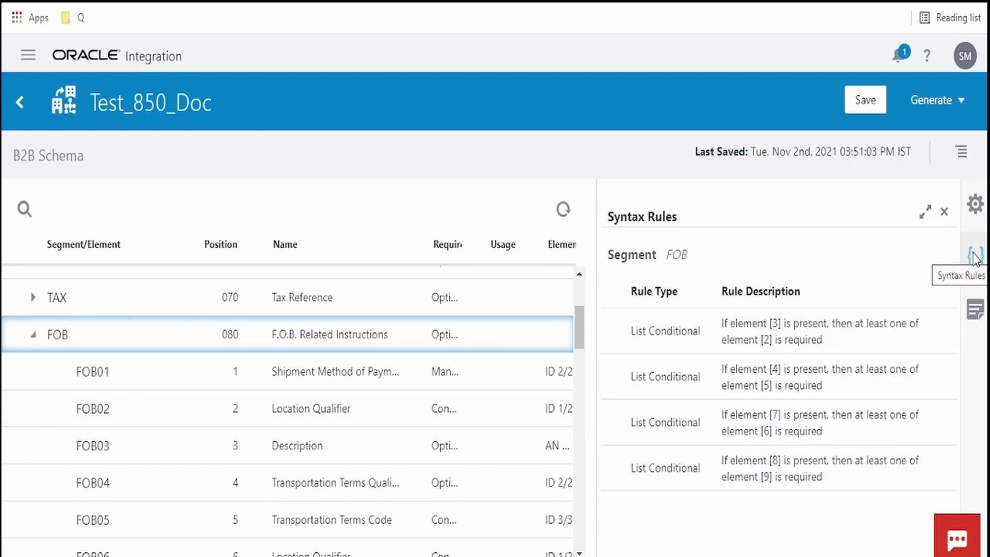
left_click(975, 311)
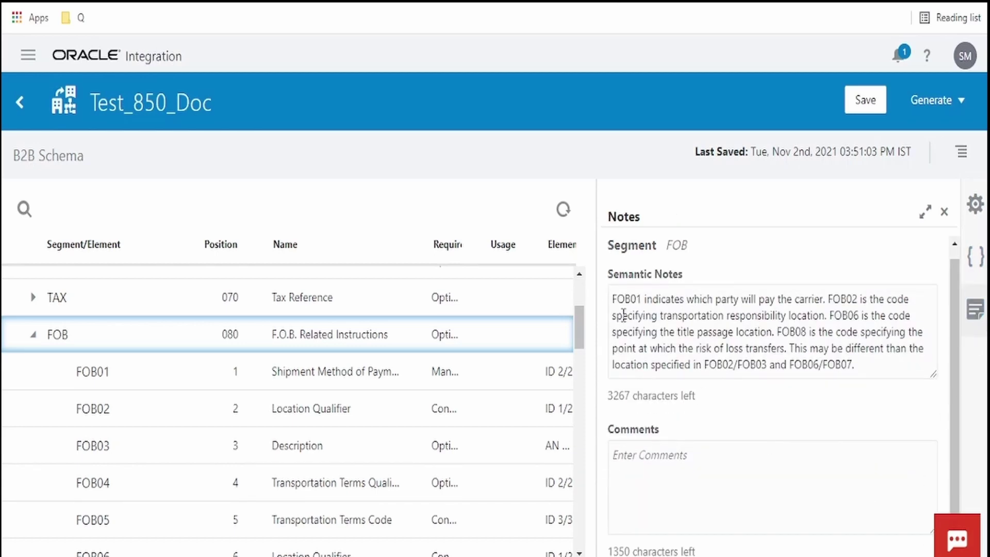
left_click(944, 211)
Step: Open the FOB03 (Description) element for editing and review its properties
left_click(151, 454)
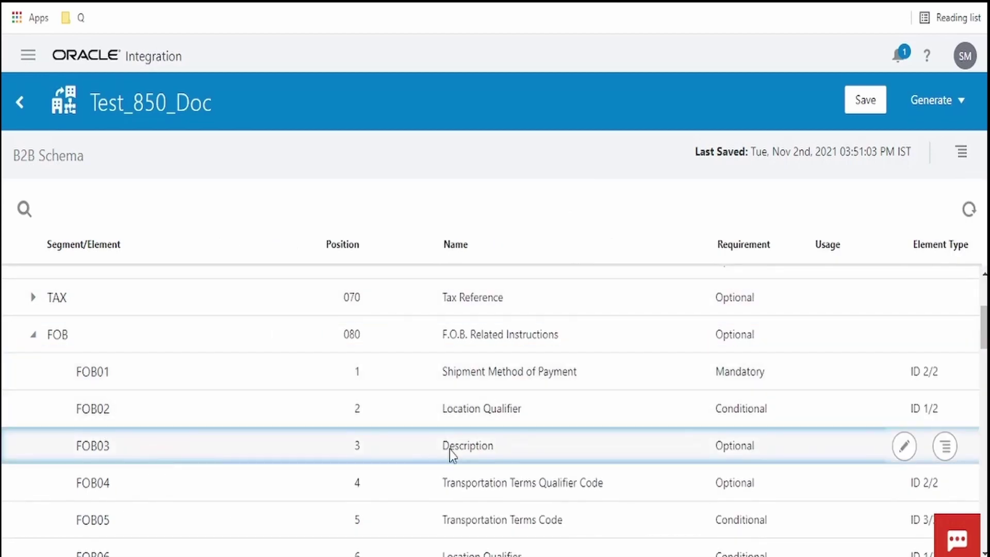
left_click(906, 452)
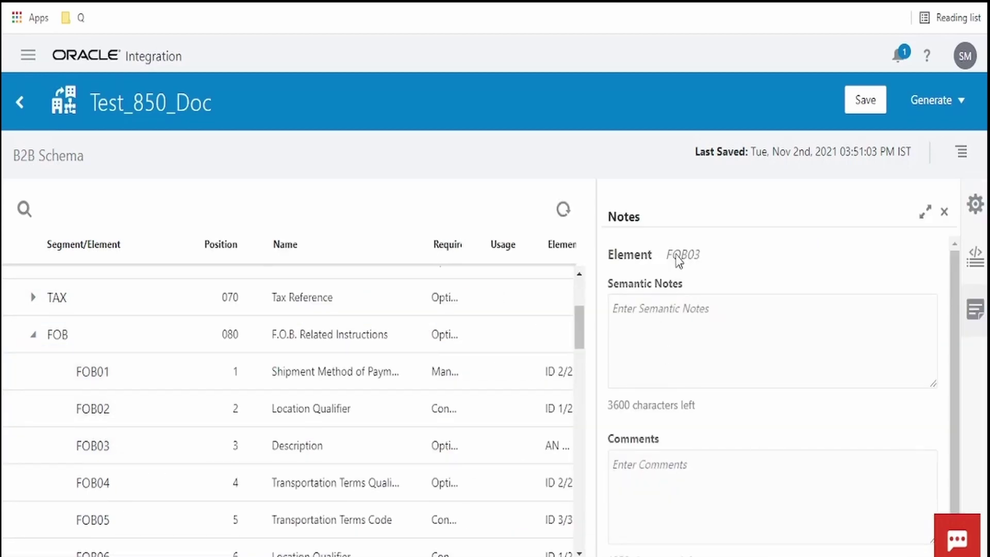
left_click(975, 204)
scroll(823, 470, "down", 1)
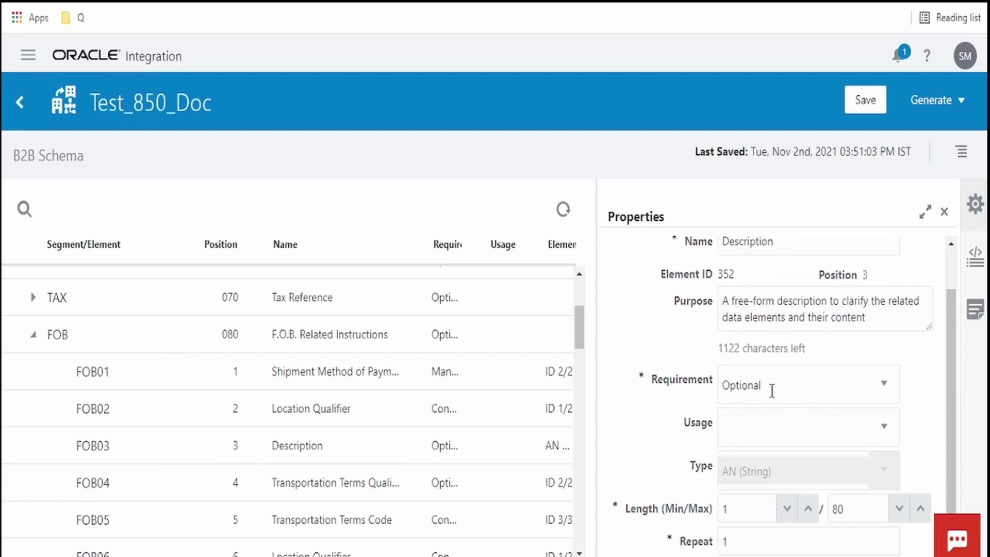
scroll(772, 390, "up", 1)
Step: Review the properties of the FOB02 (Location Qualifier) element and look through its code list
left_click(425, 412)
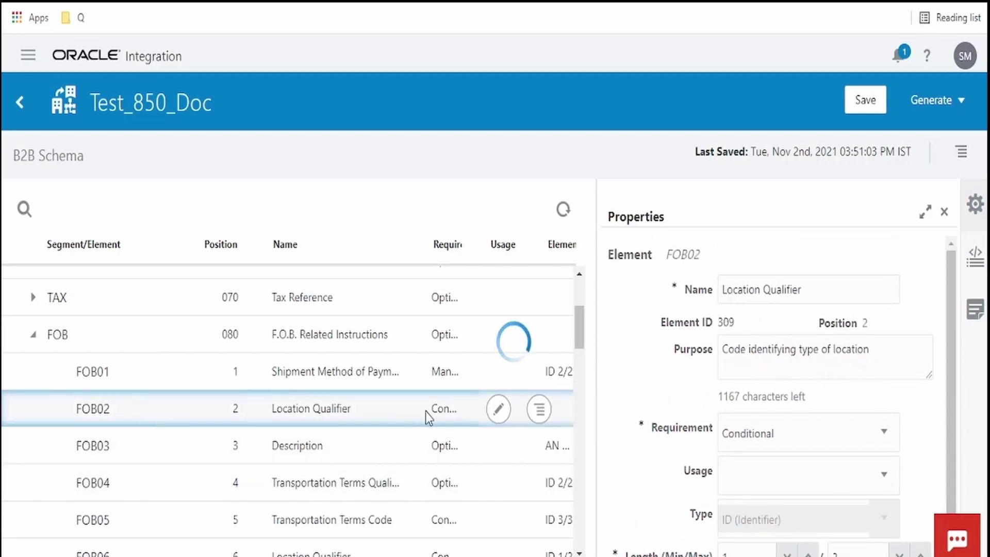
scroll(721, 443, "down", 1)
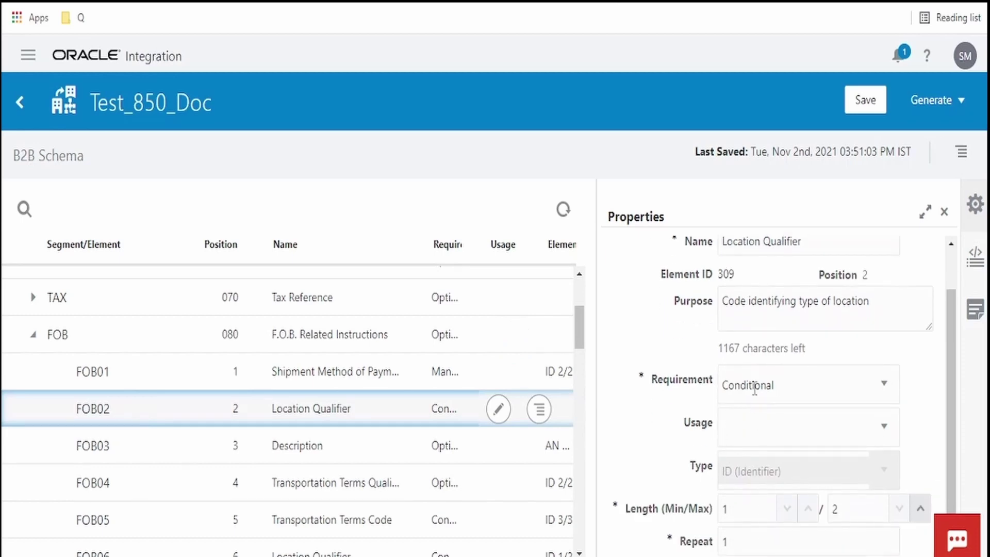
scroll(776, 481, "up", 1)
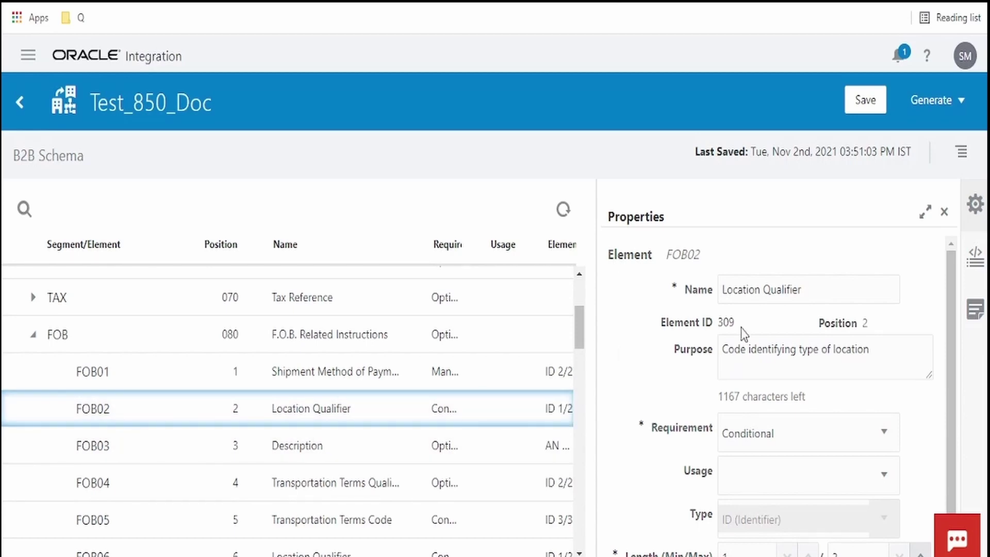
scroll(805, 423, "down", 10)
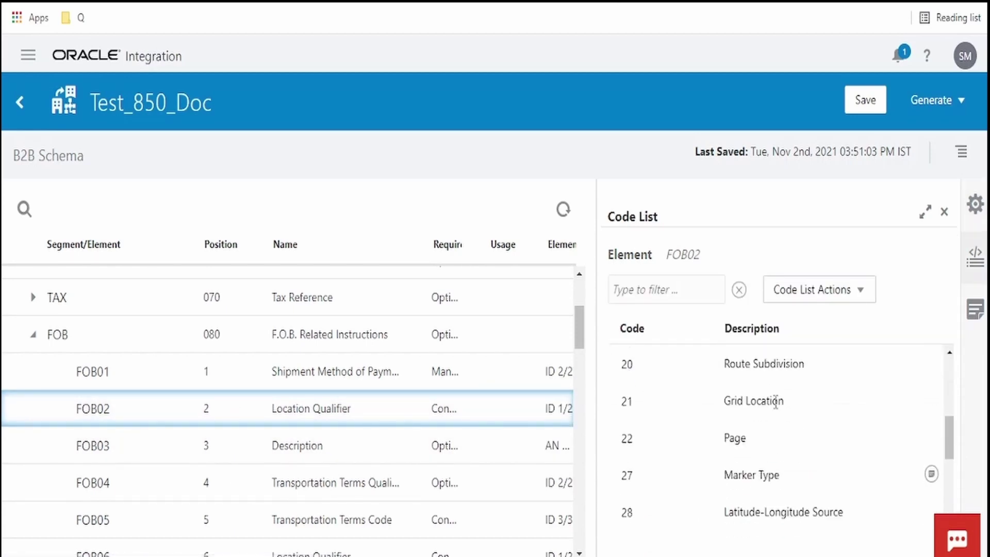
scroll(774, 438, "down", 5)
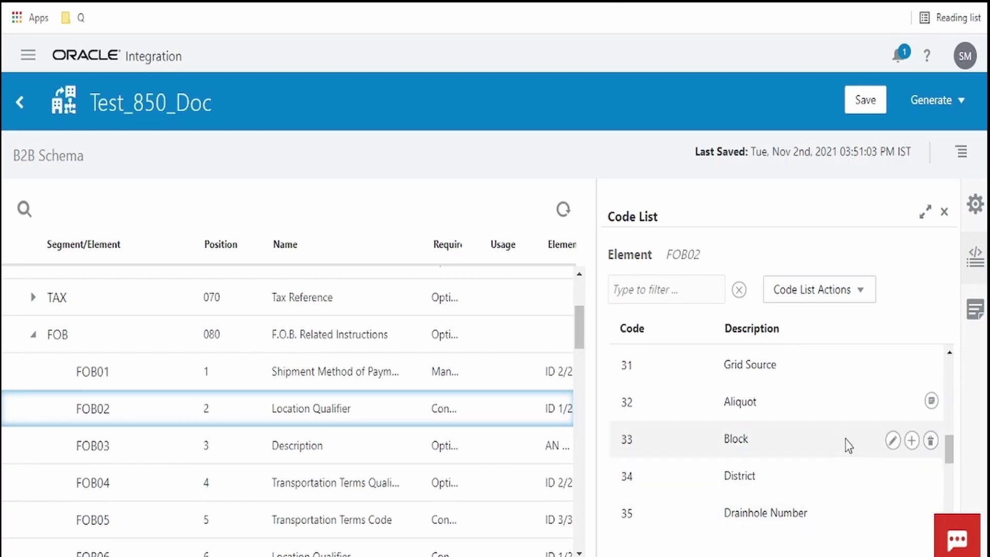
scroll(954, 463, "down", 10)
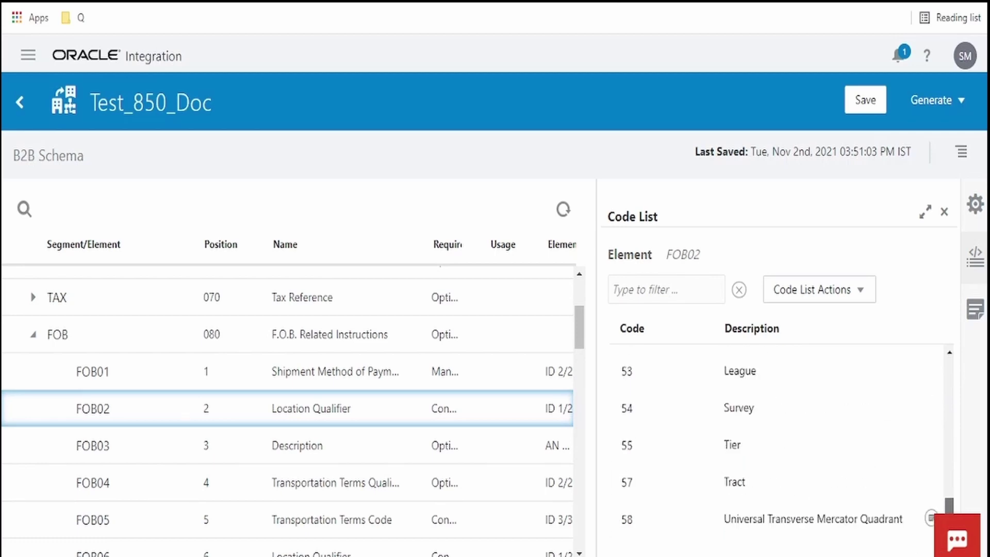
scroll(924, 511, "up", 20)
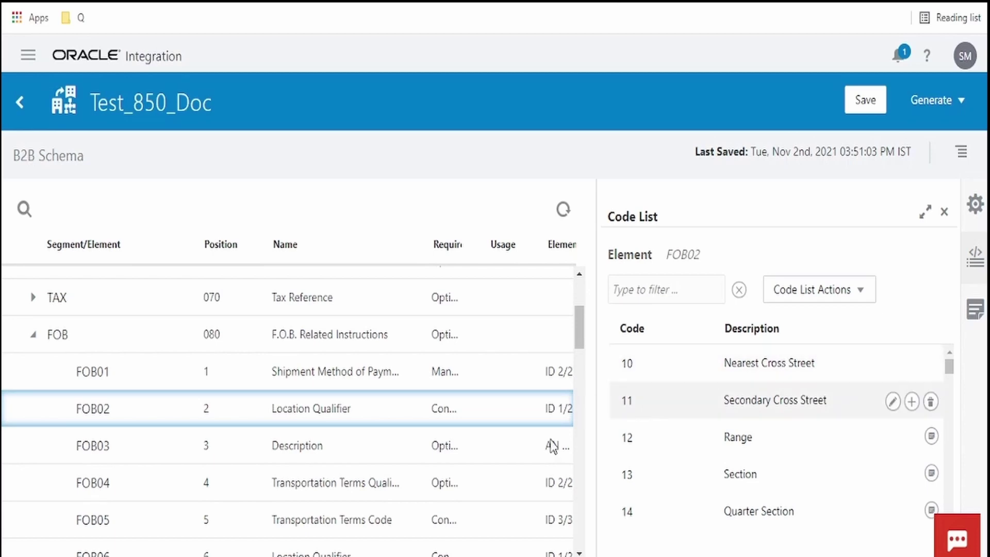
Step: Open the FOB segment's first syntax rule for editing and review the available rule types, keeping List Conditional
left_click(498, 336)
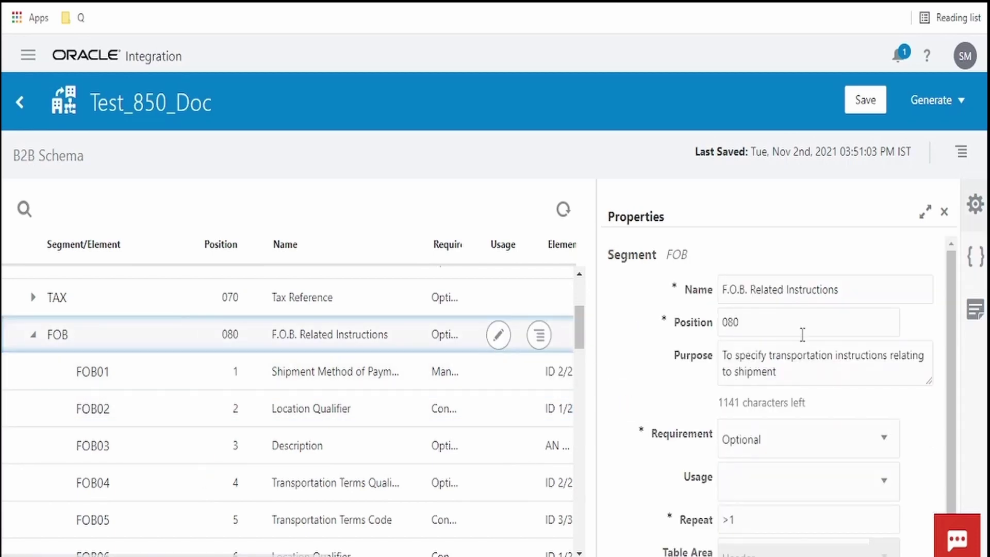
left_click(972, 258)
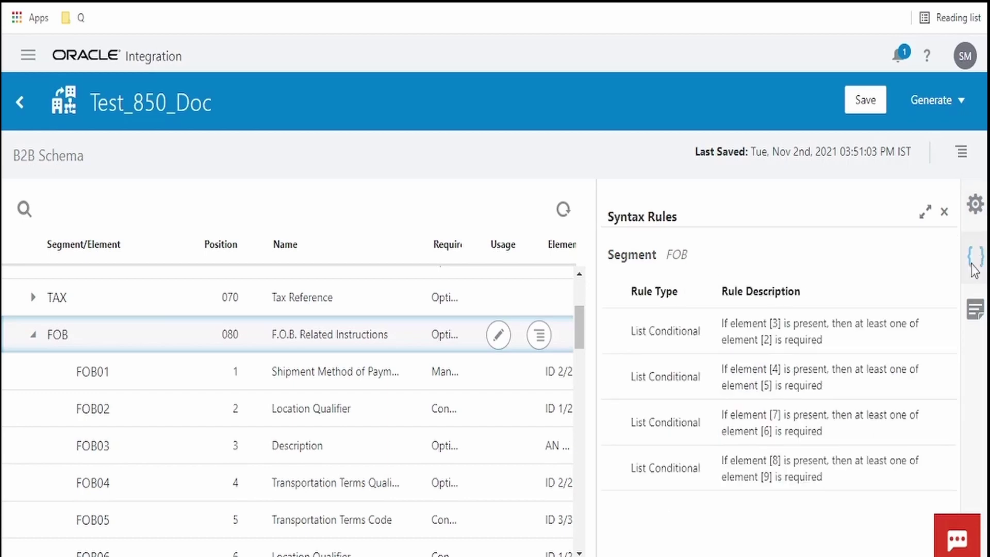
left_click(885, 331)
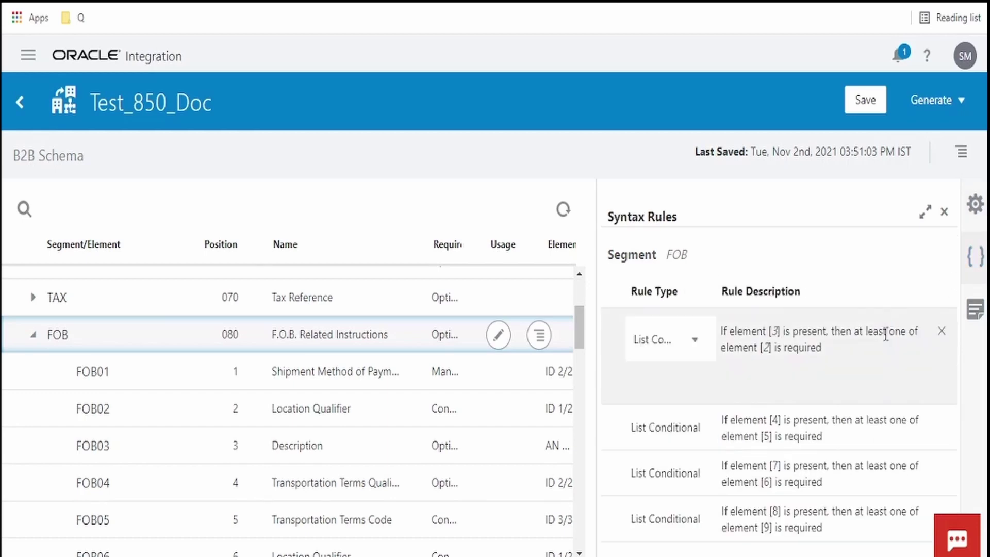
left_click(695, 341)
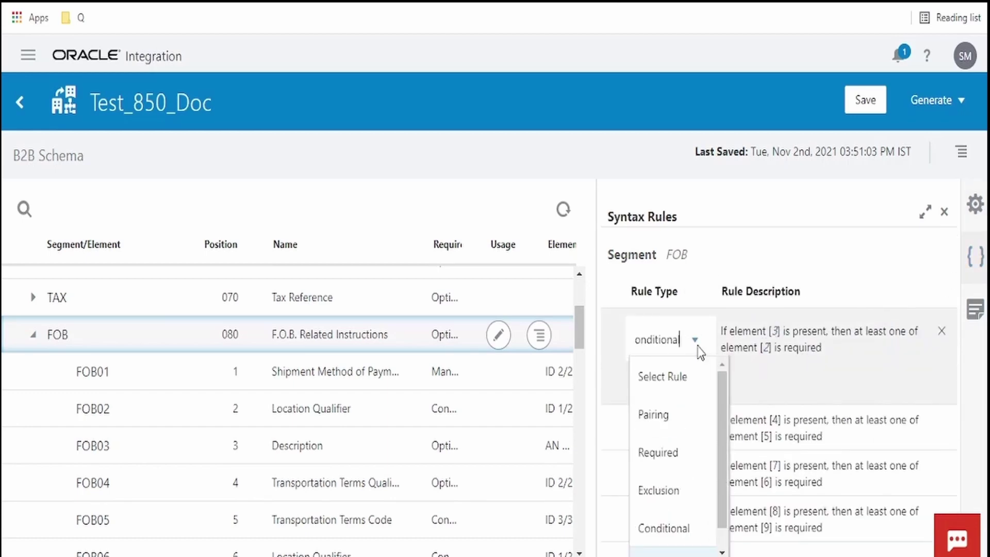
left_click(767, 382)
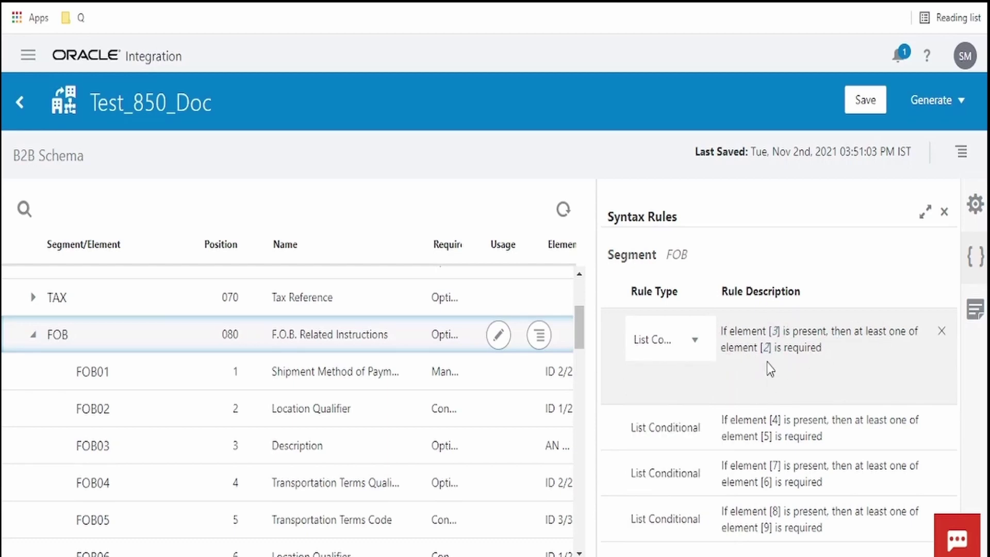
Step: Change the condition element of the first FOB syntax rule to 8
left_click(776, 333)
left_click(707, 401)
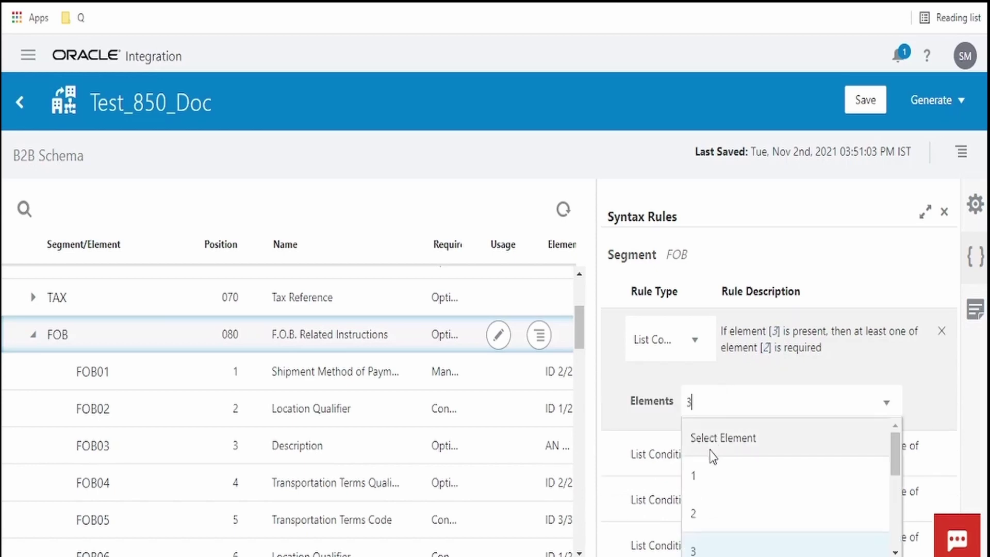
scroll(704, 495, "down", 5)
left_click(708, 508)
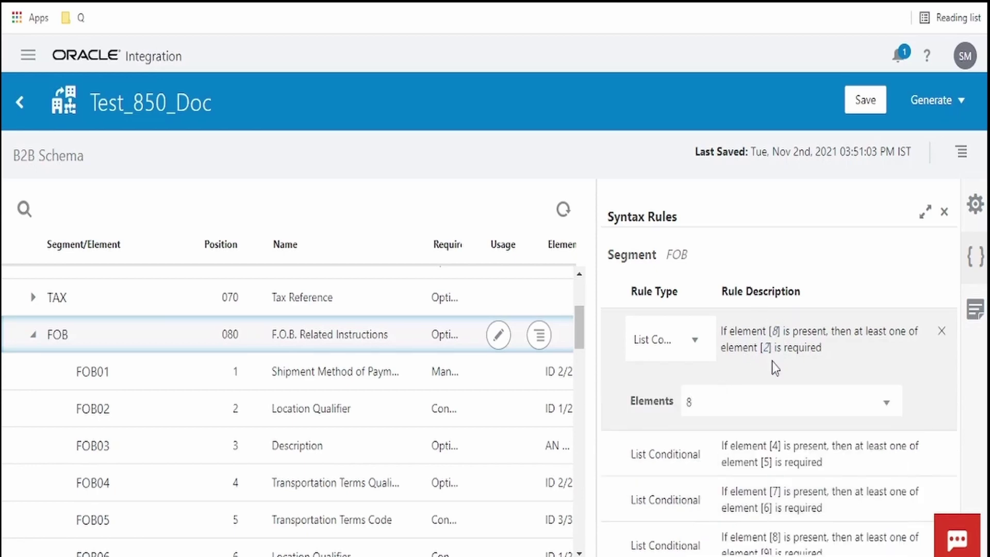
Step: Add element 4 alongside element 2 to the first FOB rule's required elements, and close the syntax rules
left_click(767, 351)
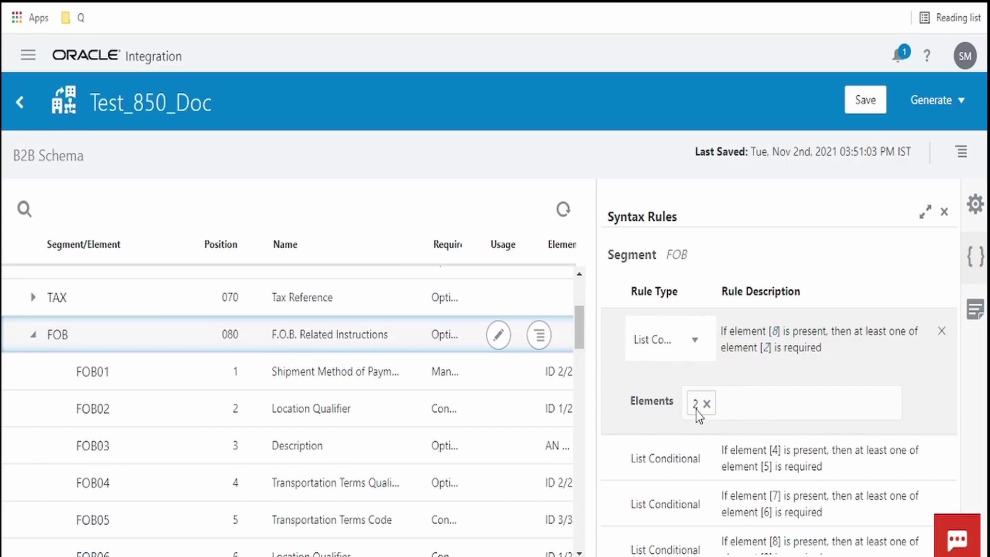
left_click(696, 410)
left_click(734, 403)
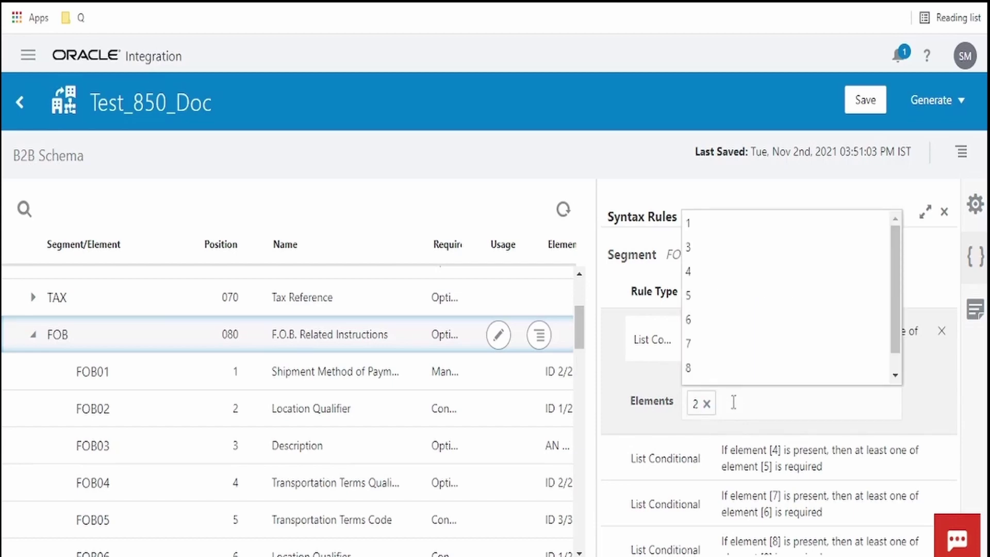
left_click(707, 270)
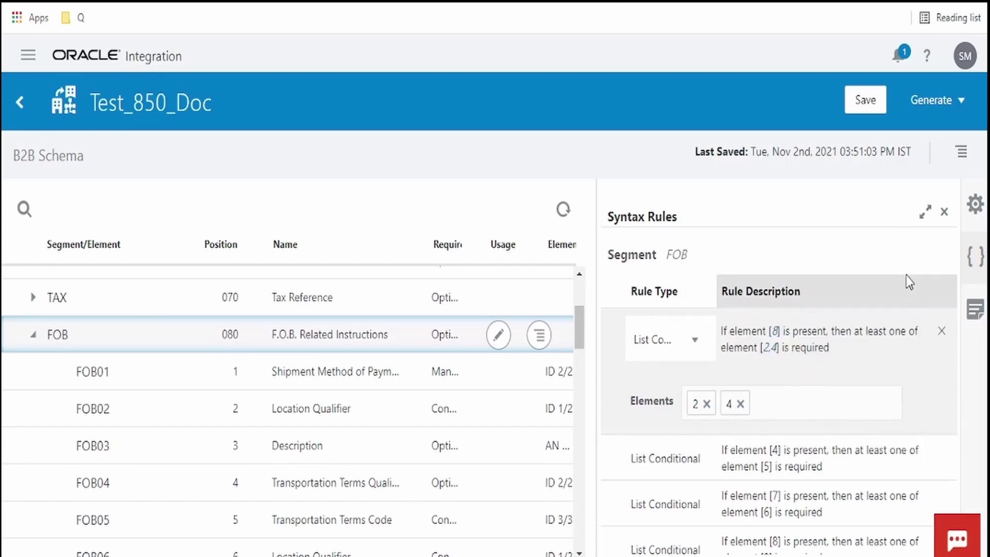
left_click(941, 331)
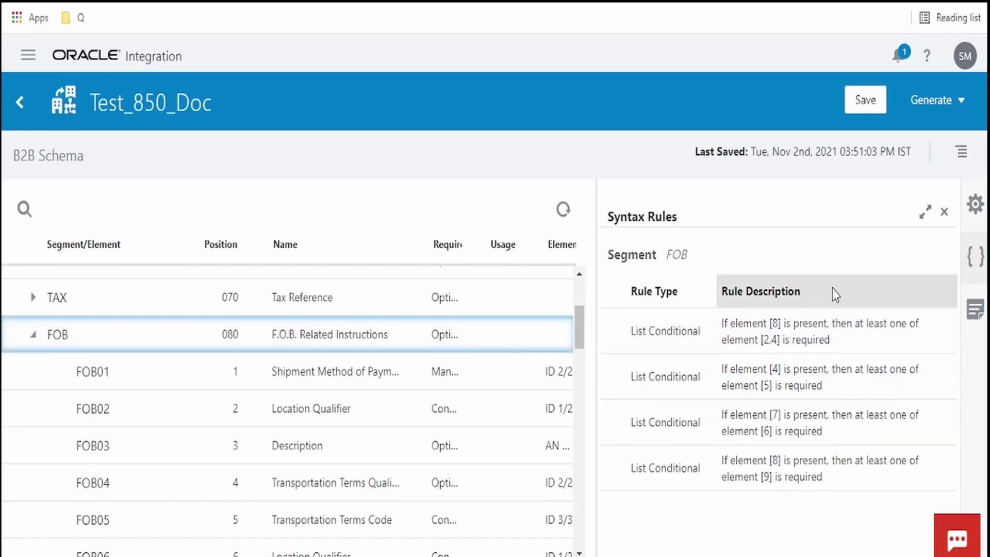
left_click(944, 212)
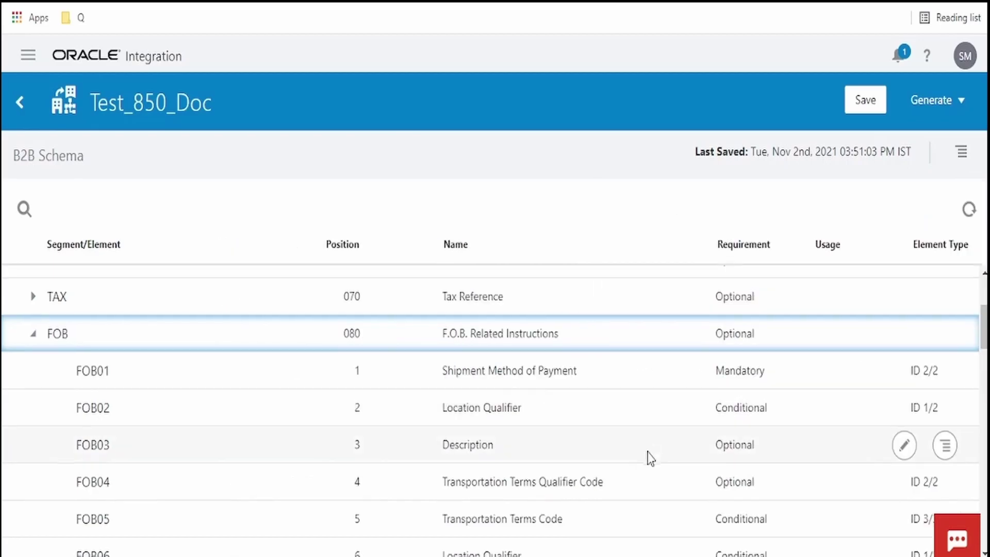
Step: Expand the CUR segment and open the code list of its CUR02 (Currency Code) element
scroll(648, 458, "up", 3)
left_click(70, 410)
left_click(129, 403)
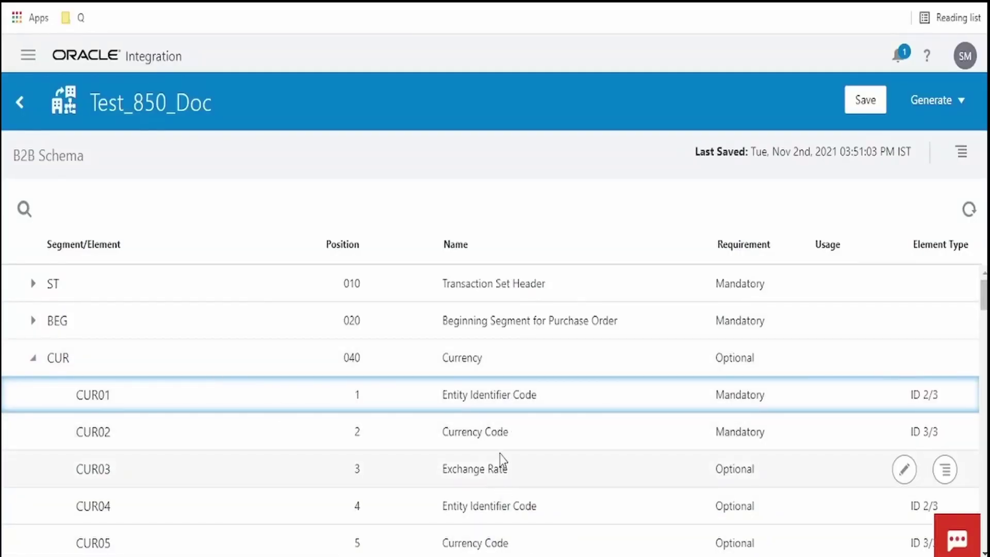
left_click(501, 437)
left_click(905, 433)
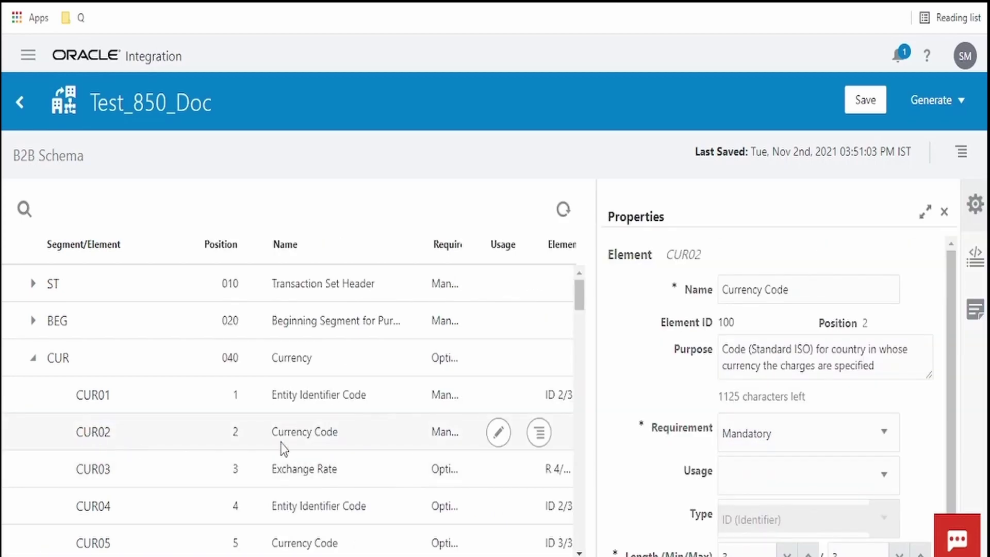
left_click(982, 270)
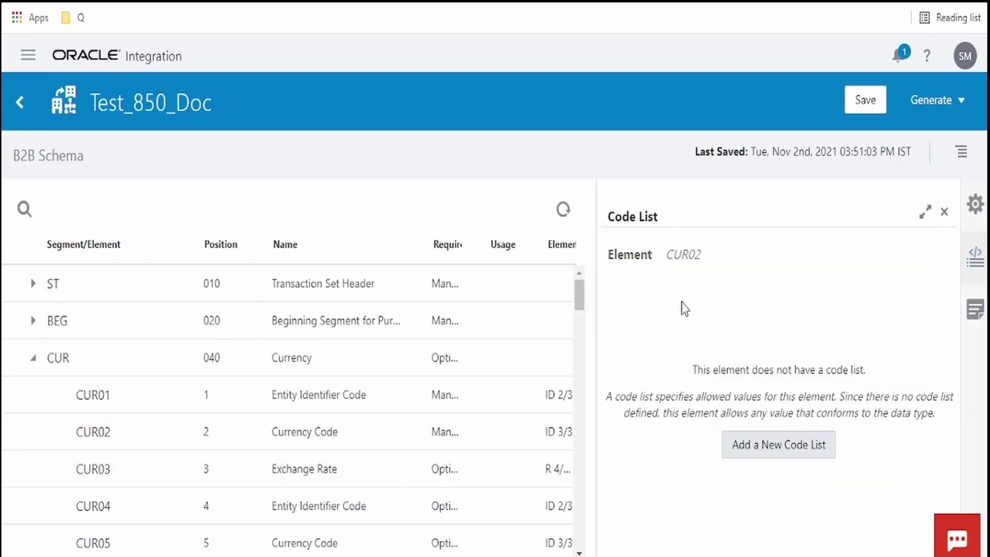
Step: Start a blank code list for CUR02, and check the element's minimum and maximum length in its properties
left_click(781, 448)
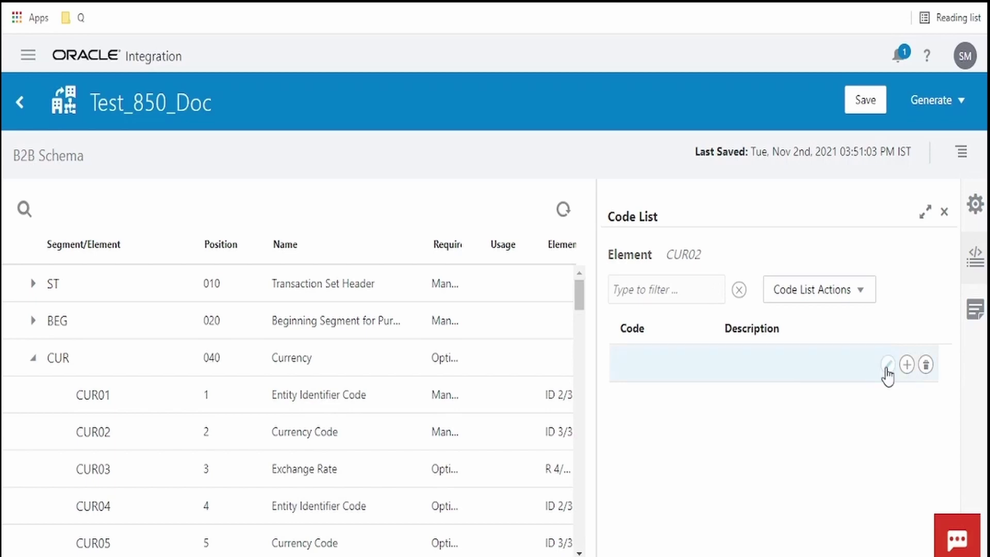
left_click(651, 366)
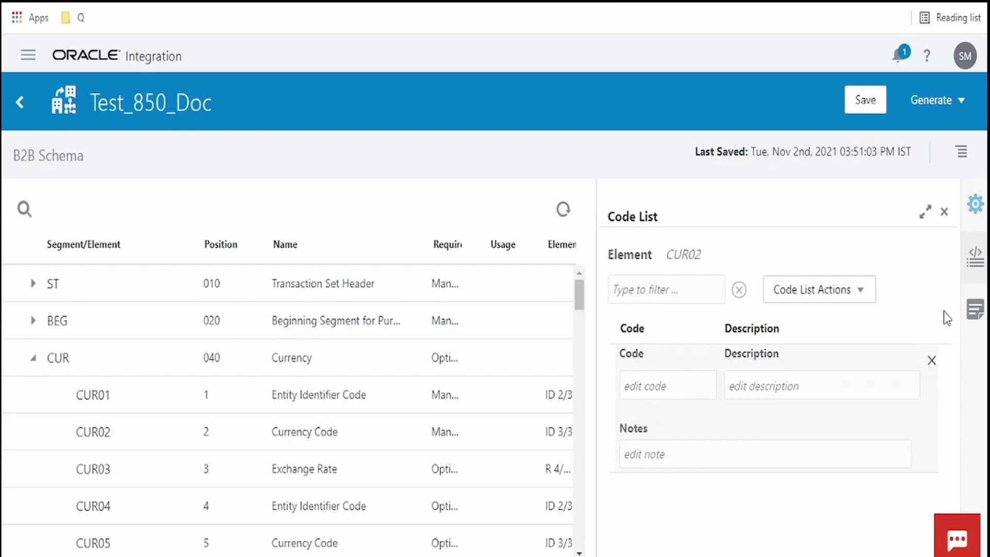
left_click(975, 204)
scroll(825, 392, "down", 1)
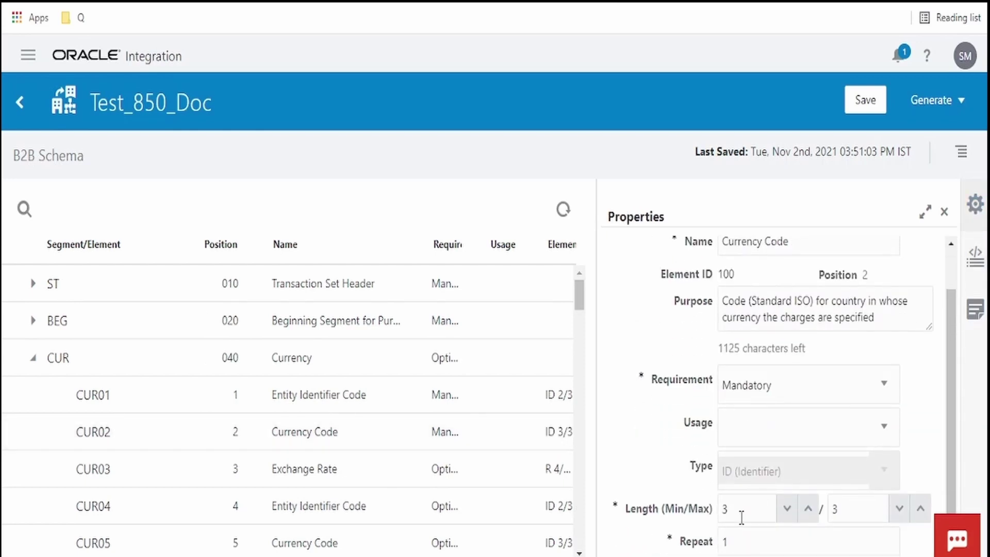
left_click(975, 256)
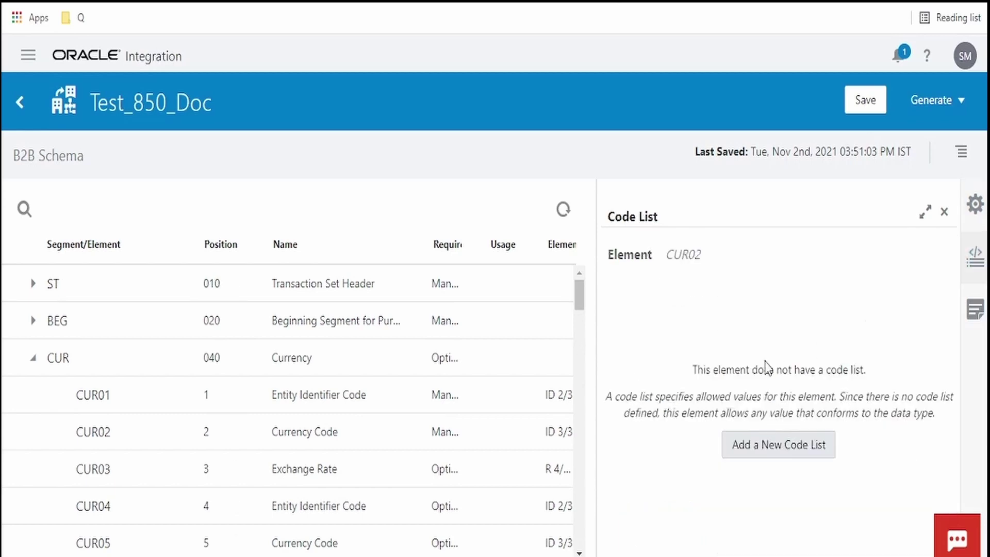
Step: Add a new code list to CUR02 containing the code USD with the description "US dollar"
left_click(736, 443)
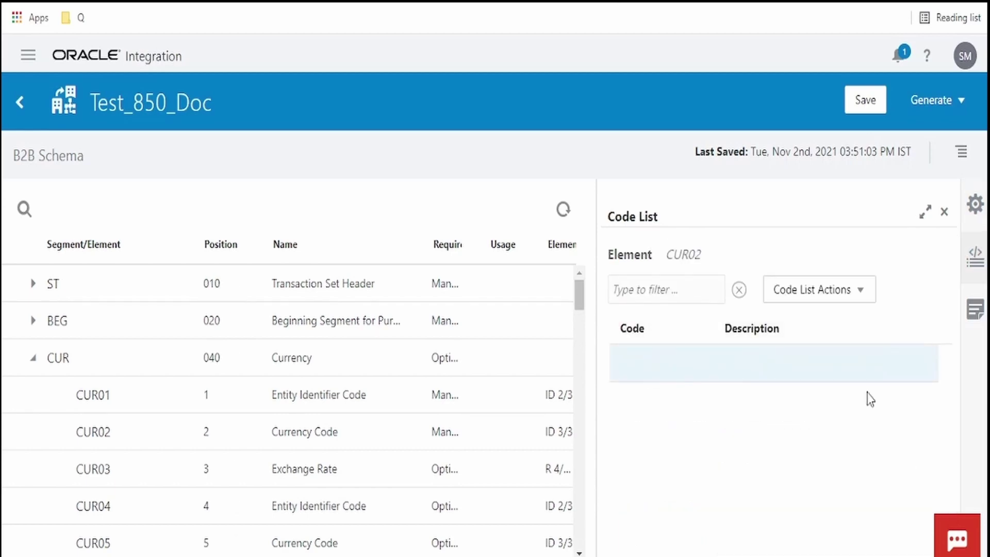
mouse_move(886, 367)
left_click(682, 371)
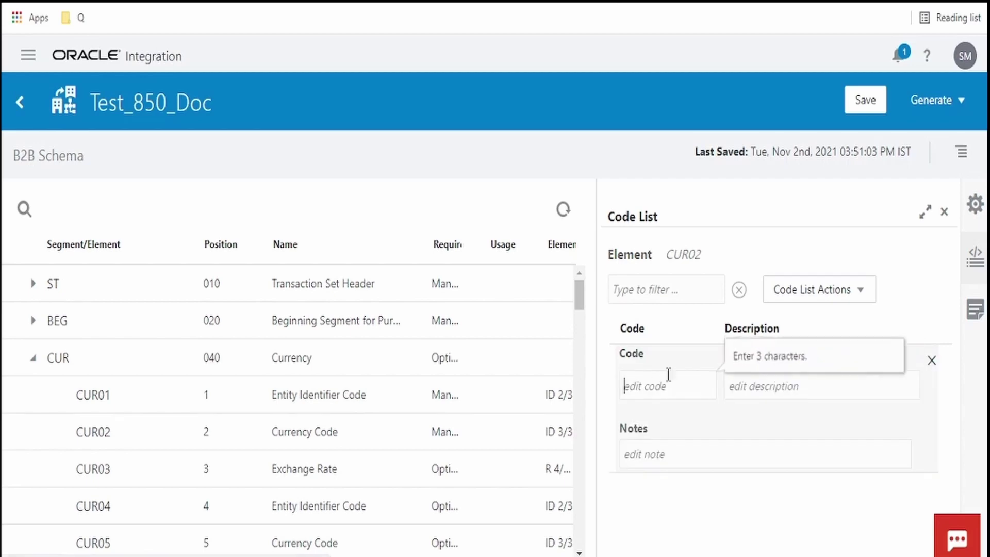
type("US")
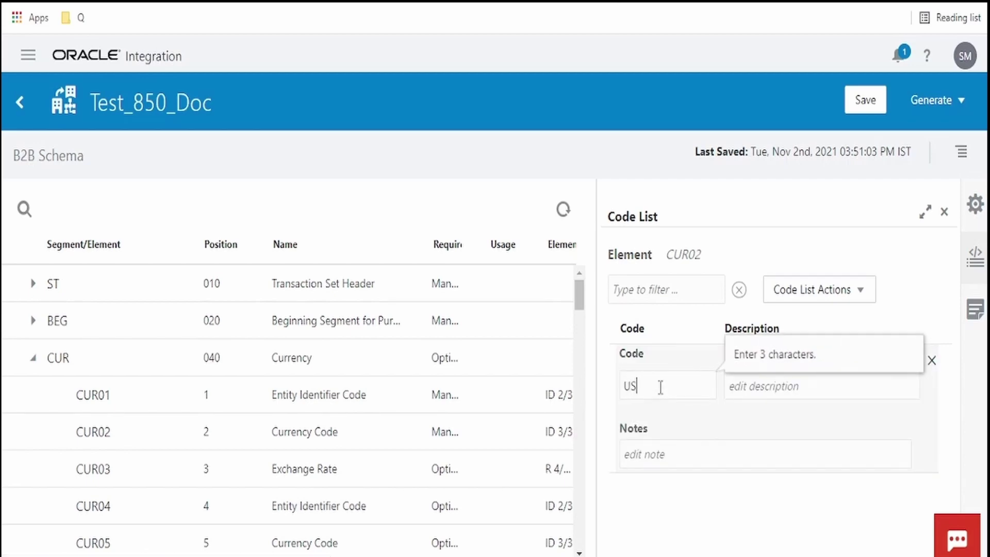
type("D")
left_click(799, 384)
type("US dollar")
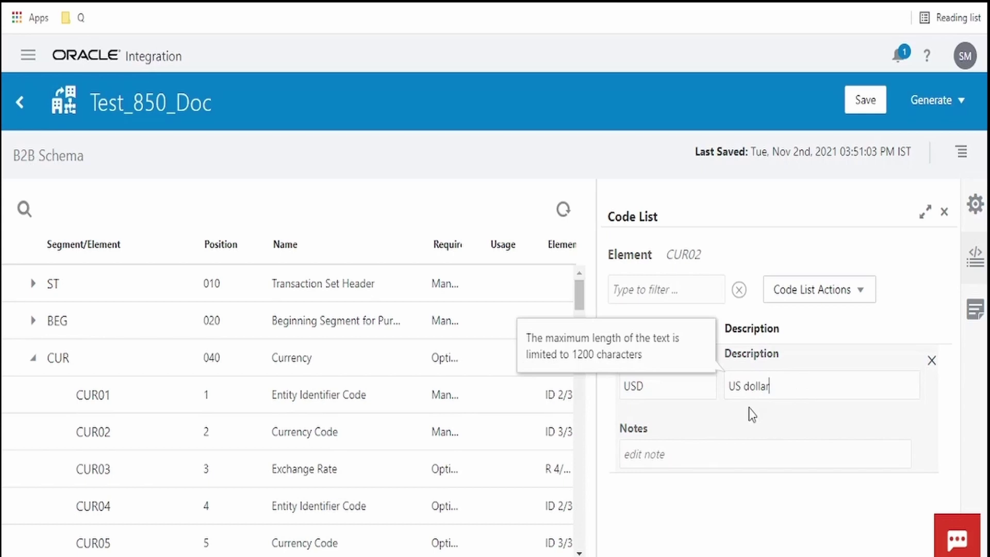
key("Return")
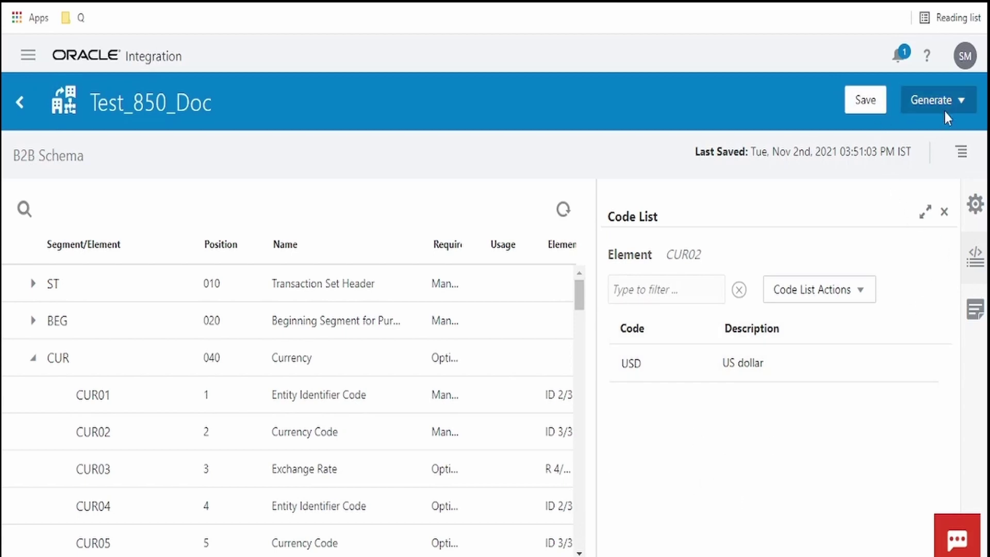
Step: Save the Test_850_Doc schema and open the generation page for its implementation guide
left_click(945, 211)
left_click(874, 106)
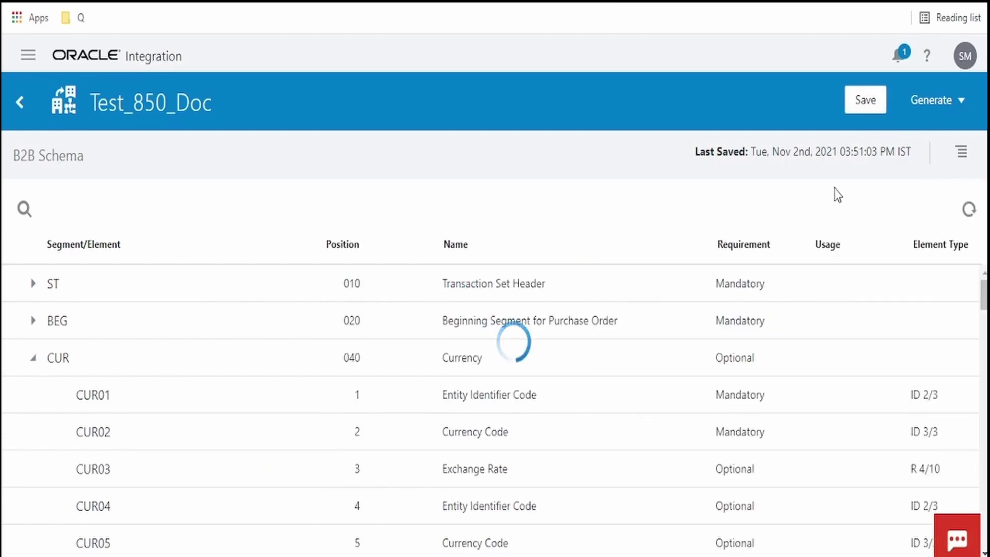
left_click(954, 98)
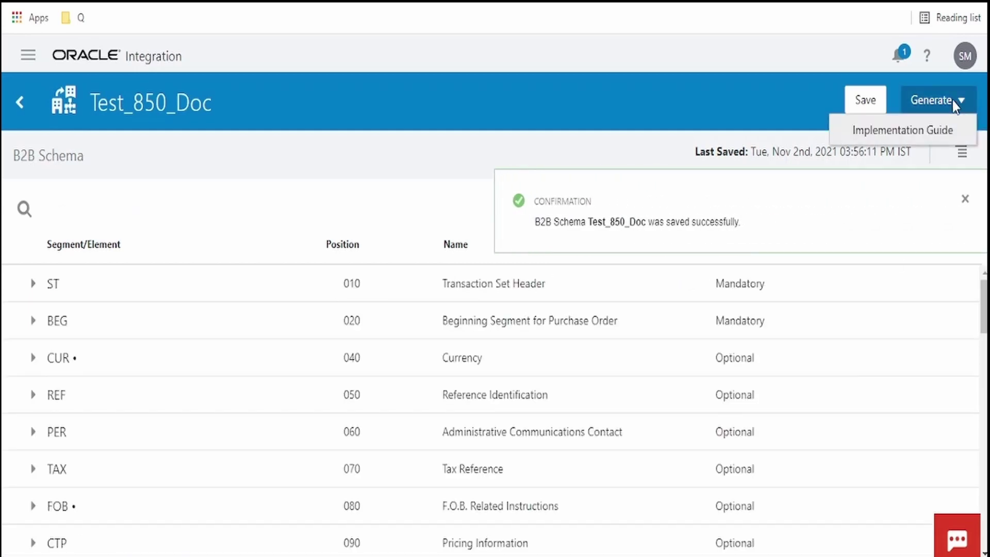
left_click(919, 131)
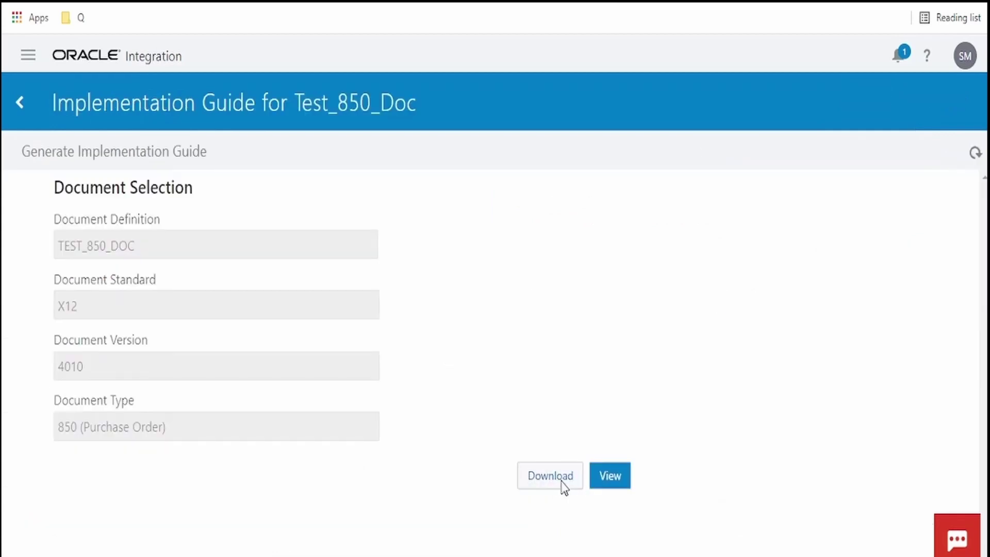
Step: Download the implementation guide for Test_850_Doc and open the downloaded HTML file
left_click(562, 487)
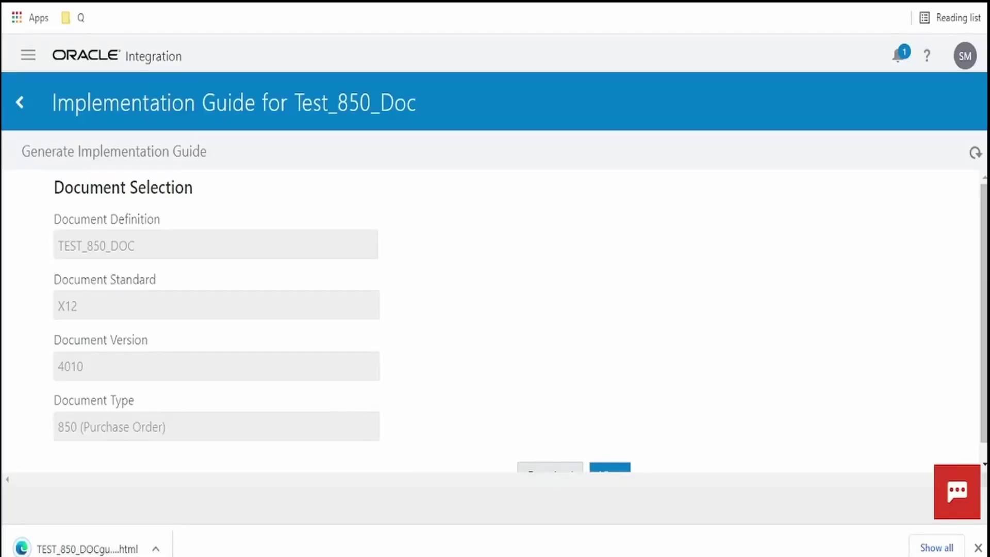
left_click(156, 551)
left_click(188, 418)
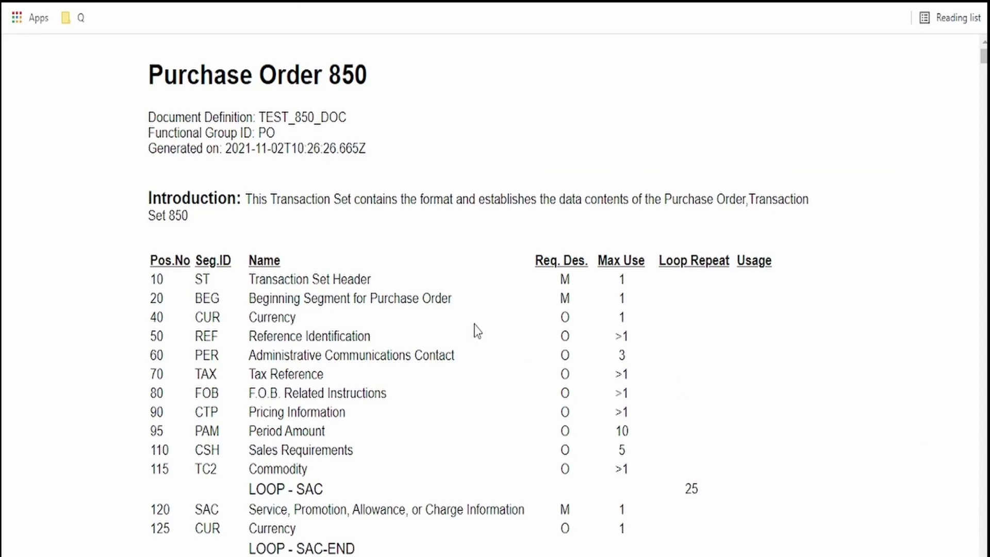
Step: Examine the guide's segment table, including the loops and the Req. Des. and Max Use columns
scroll(579, 289, "down", 3)
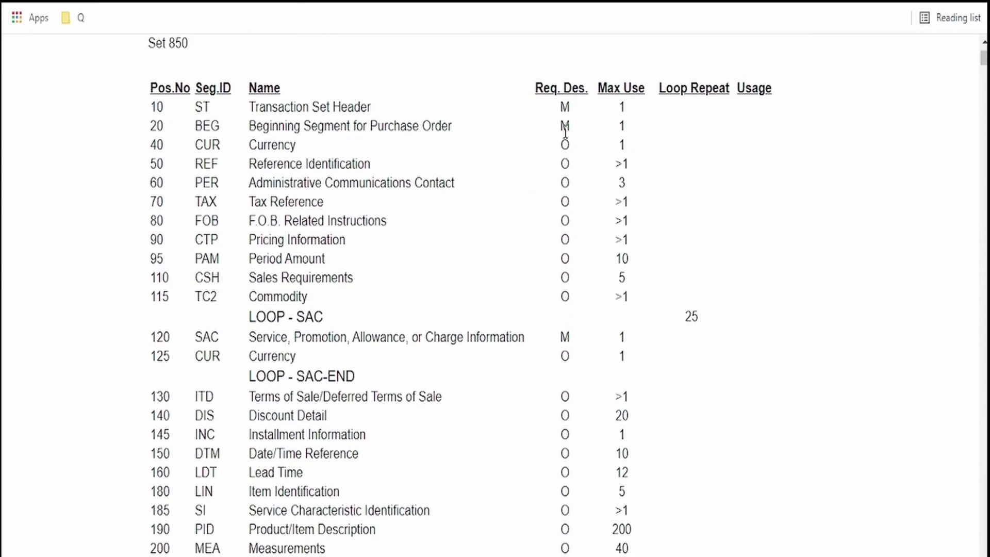
double_click(565, 108)
scroll(576, 290, "down", 2)
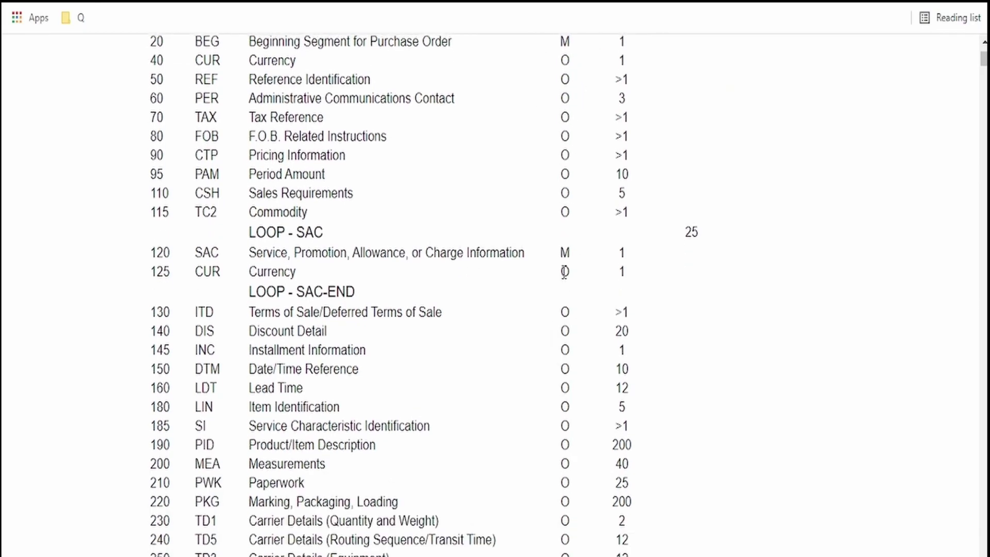
scroll(564, 274, "up", 2)
double_click(566, 203)
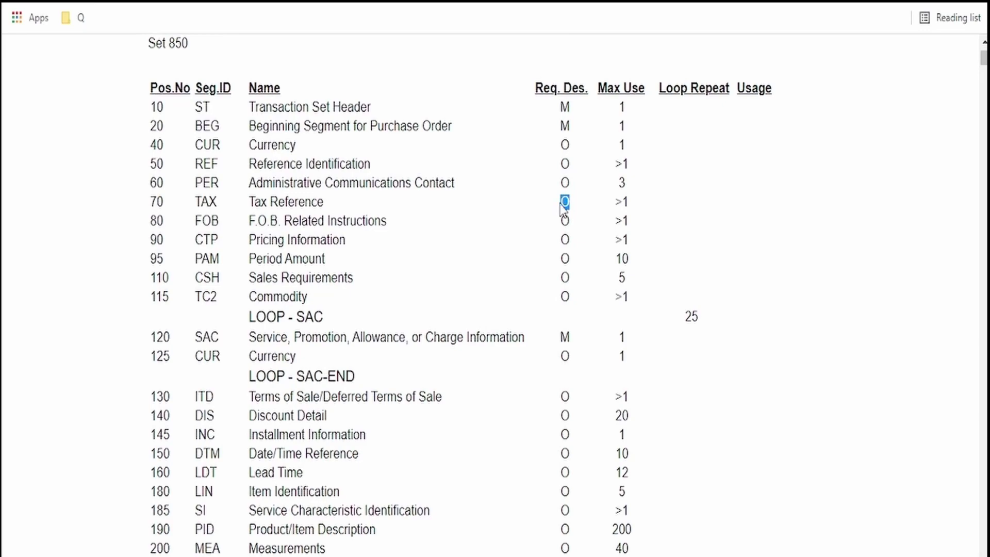
scroll(571, 380, "down", 10)
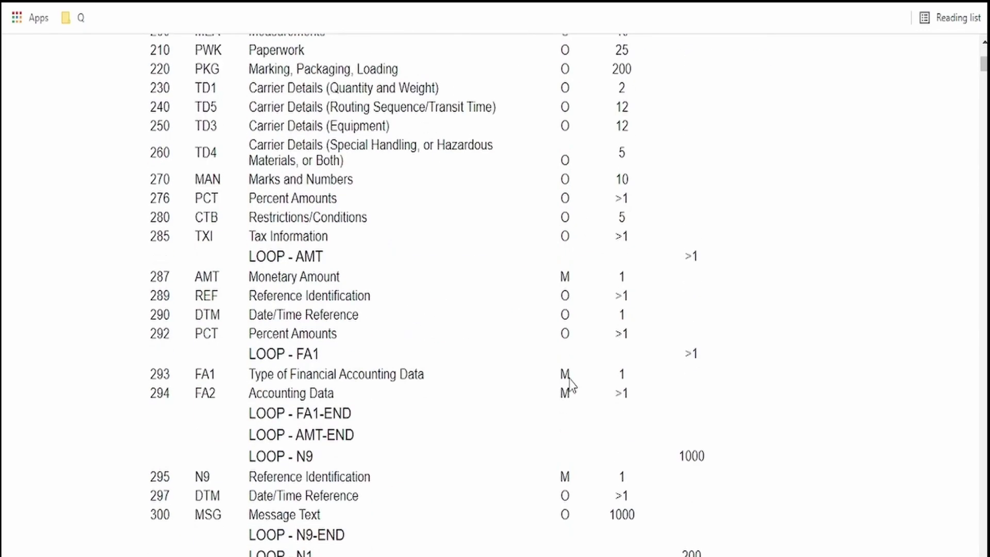
scroll(570, 384, "up", 10)
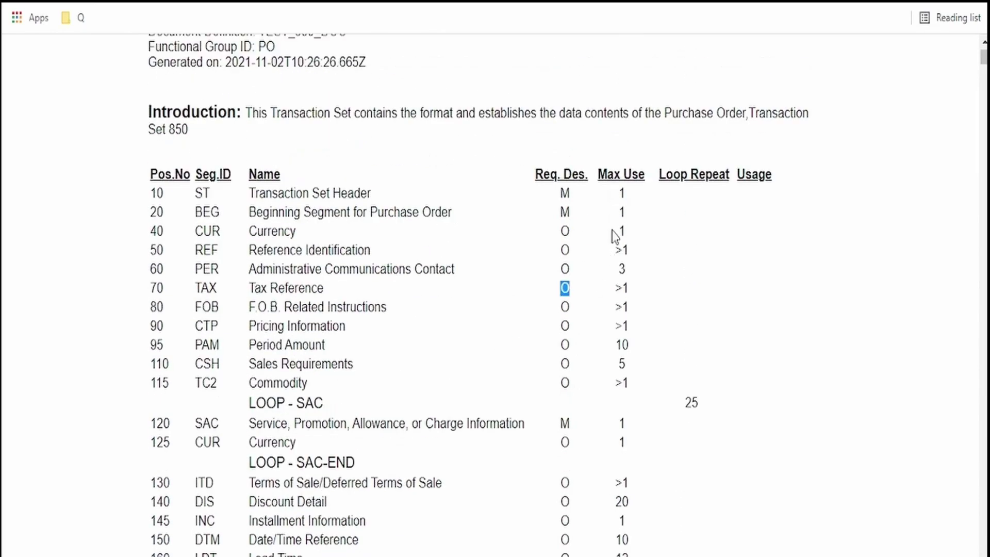
scroll(597, 413, "down", 20)
scroll(598, 431, "up", 8)
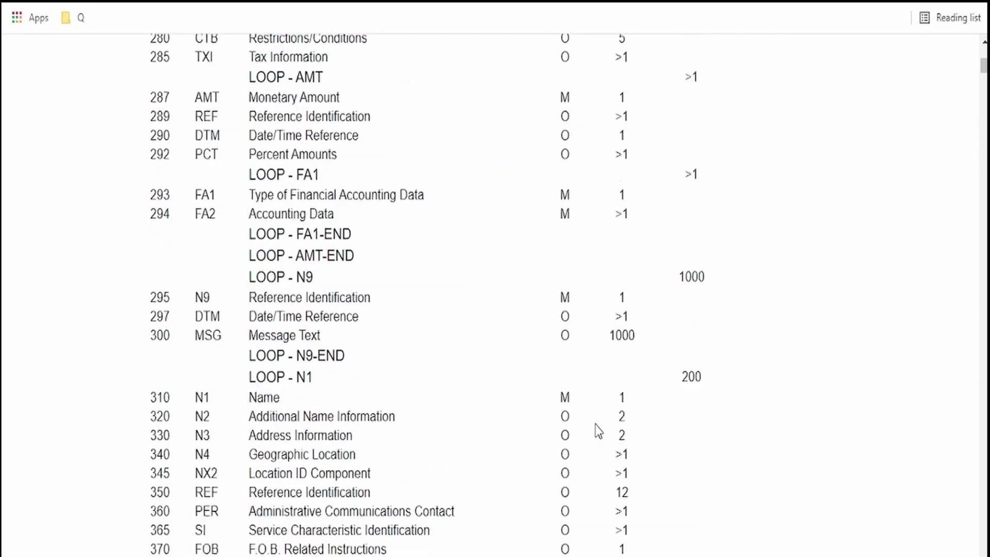
Step: Examine the guide's Data Element Summary tables for the BEG and CUR segments, including the Attributes column and the CUR02 code list
scroll(595, 430, "up", 17)
scroll(639, 381, "down", 9)
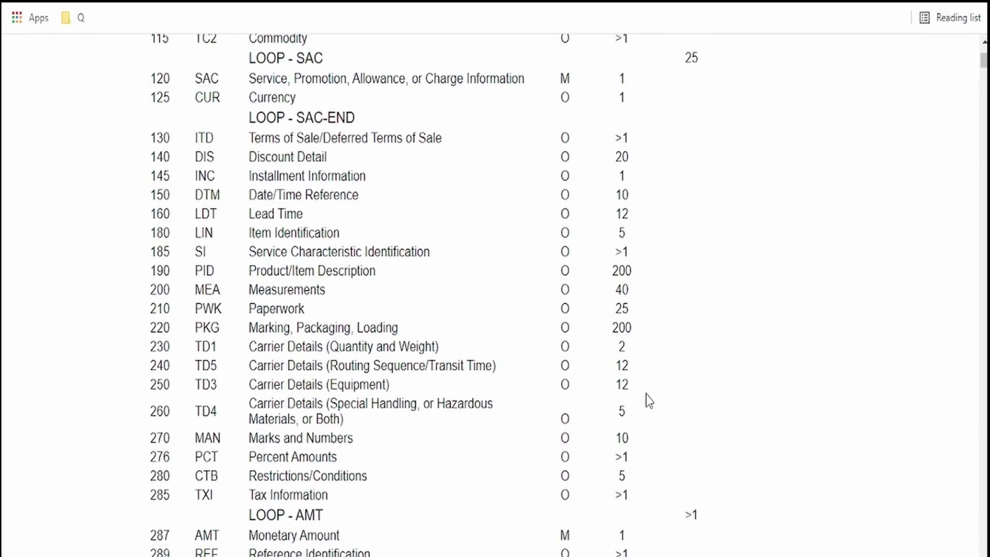
scroll(647, 401, "down", 20)
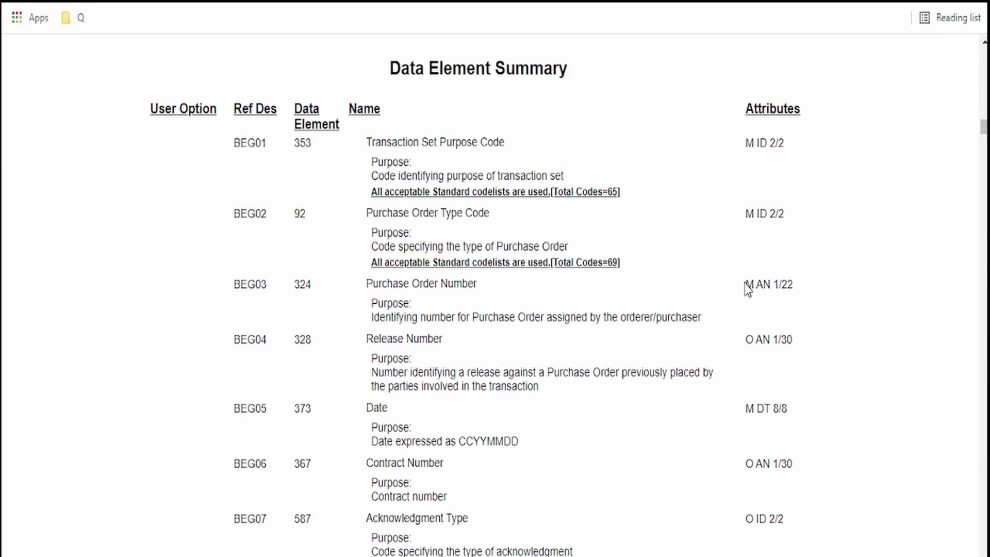
left_click_drag(745, 282, 756, 278)
left_click_drag(744, 342, 760, 409)
left_click_drag(768, 143, 778, 135)
scroll(779, 240, "down", 15)
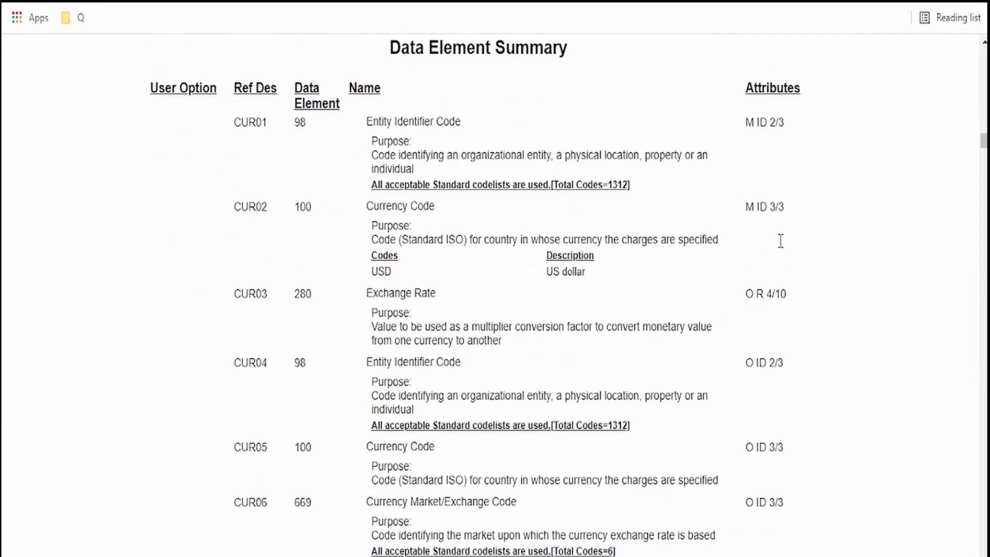
left_click_drag(241, 206, 338, 221)
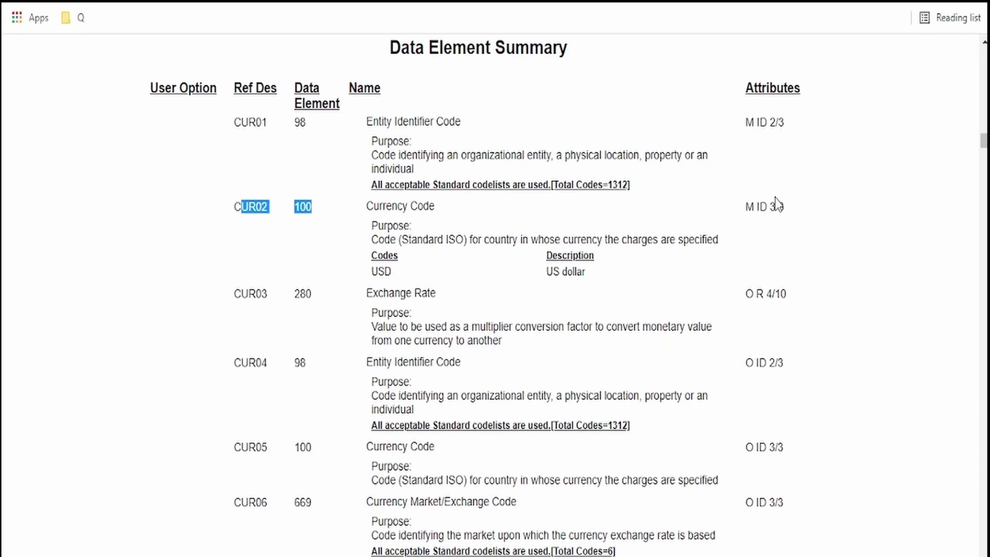
left_click_drag(776, 207, 754, 205)
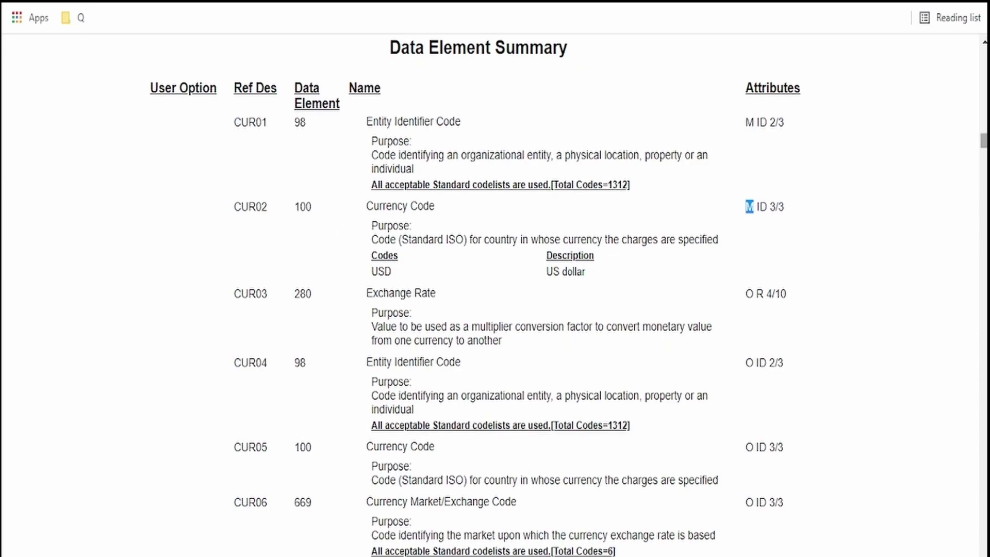
left_click_drag(984, 145, 968, 58)
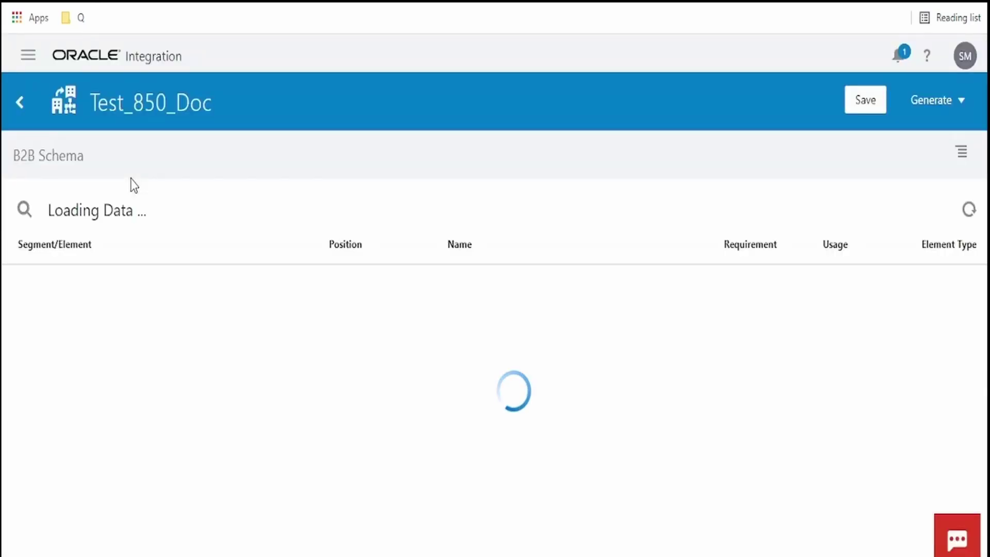
Step: Leave the schema editor, go to the B2B documents, and start a new document named Test_850_Document
left_click(19, 103)
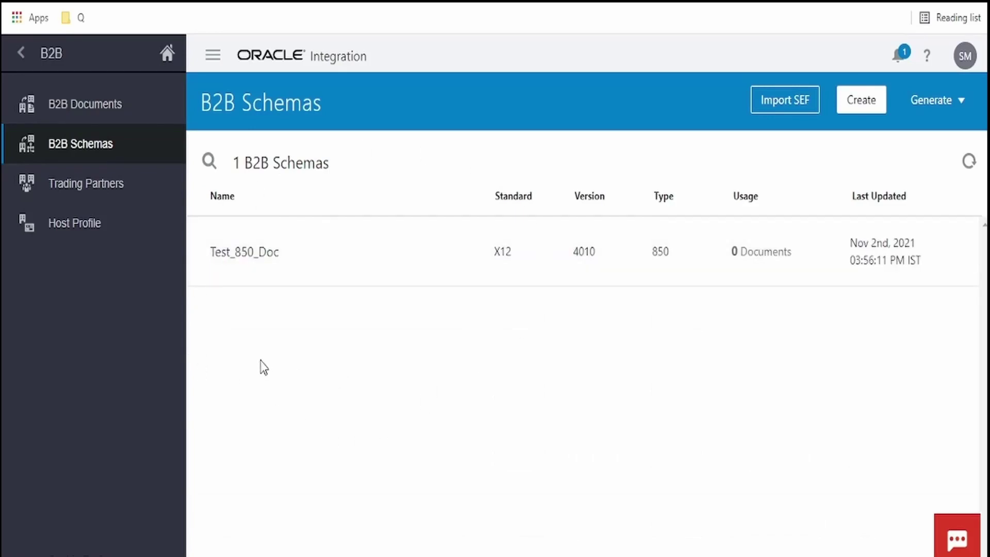
left_click(85, 108)
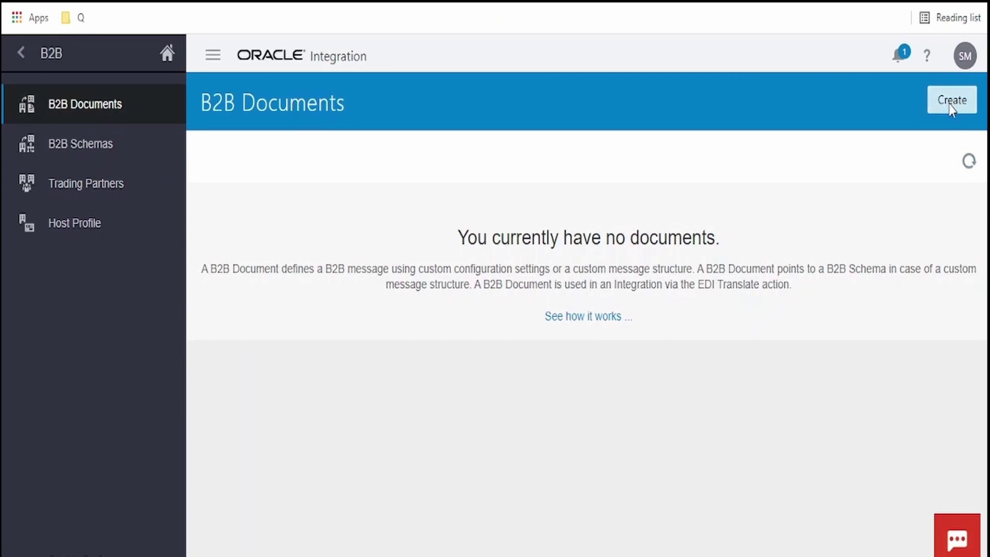
left_click(952, 101)
left_click(504, 203)
type("T")
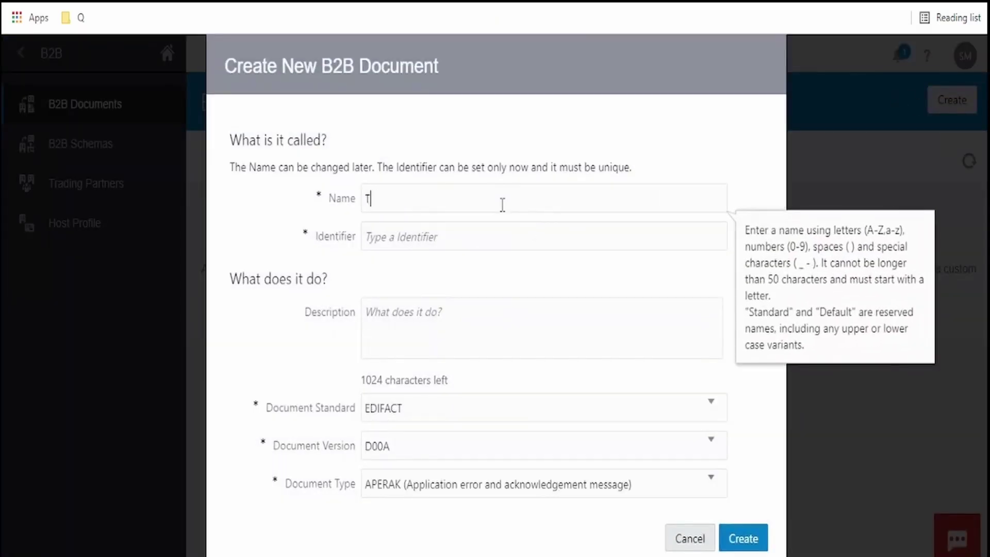
type("est_850_Document")
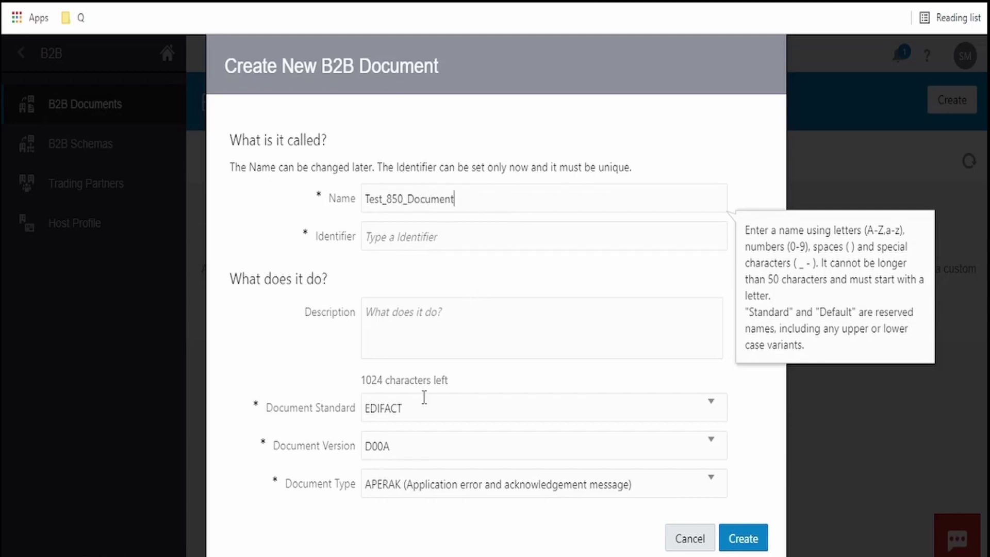
Step: Create the document with standard X12, version 4010 and document type 850 (Purchase Order)
left_click(421, 409)
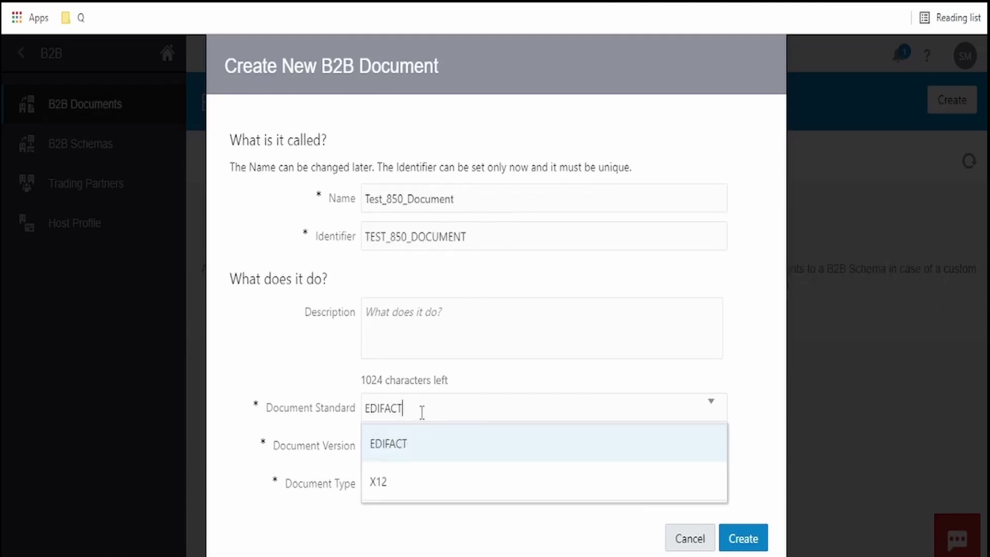
left_click(403, 474)
left_click(405, 452)
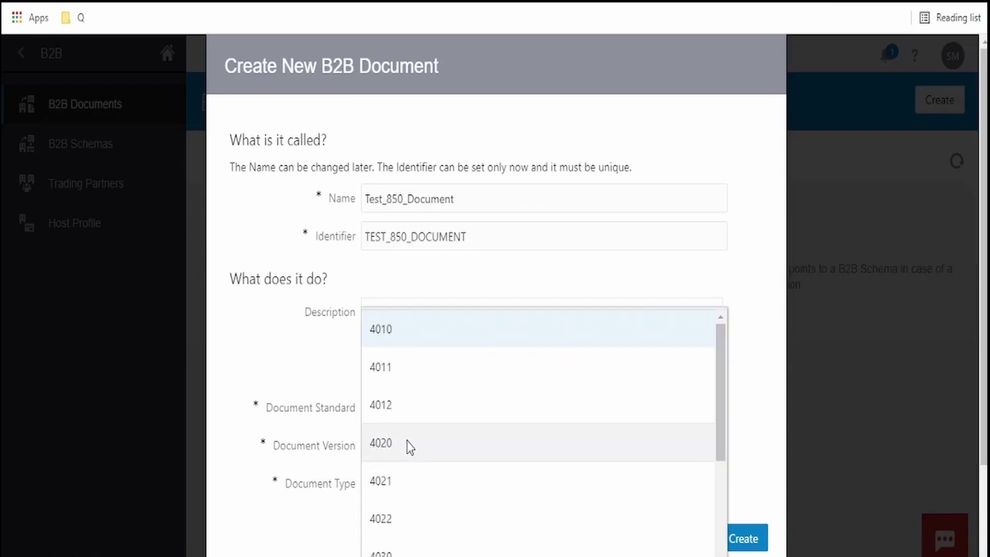
left_click(400, 330)
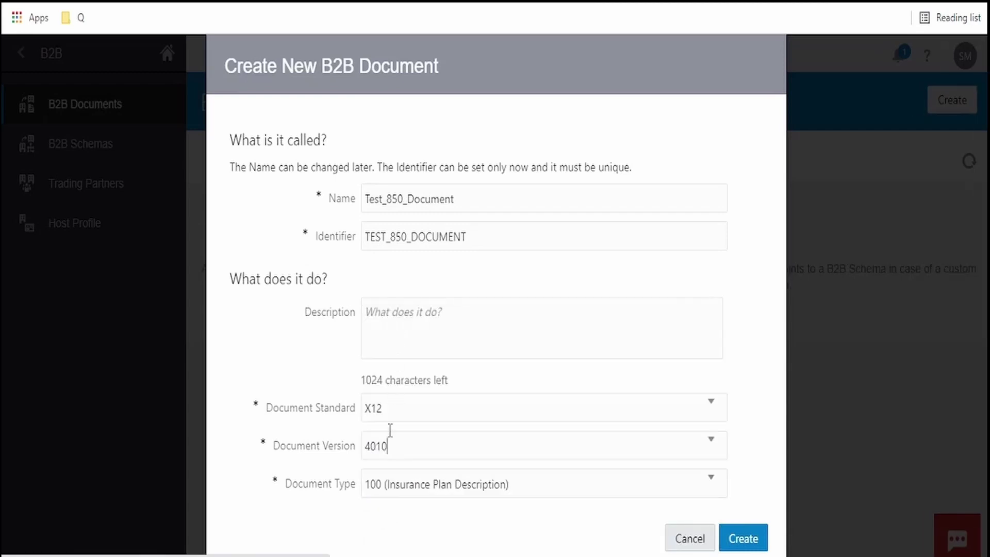
left_click(516, 484)
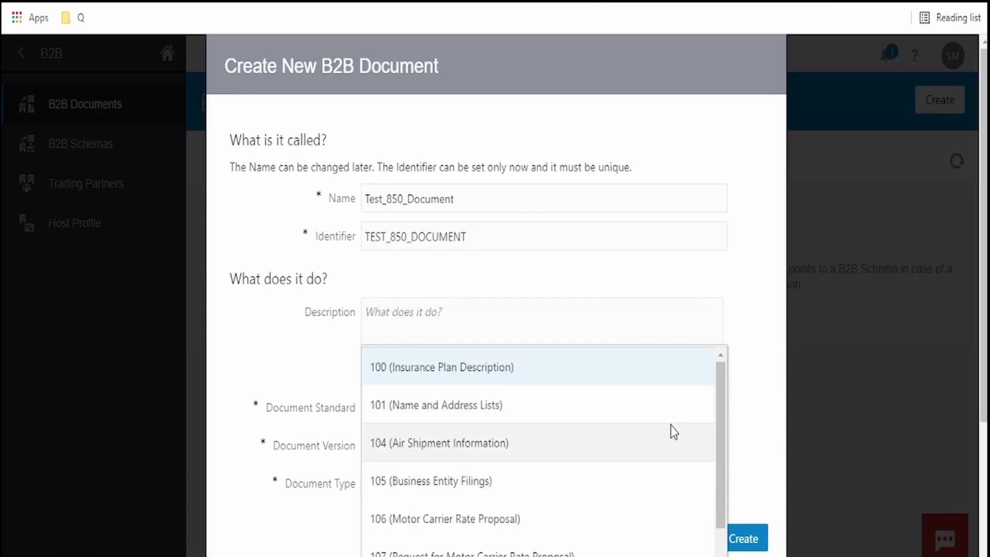
scroll(783, 416, "down", 4)
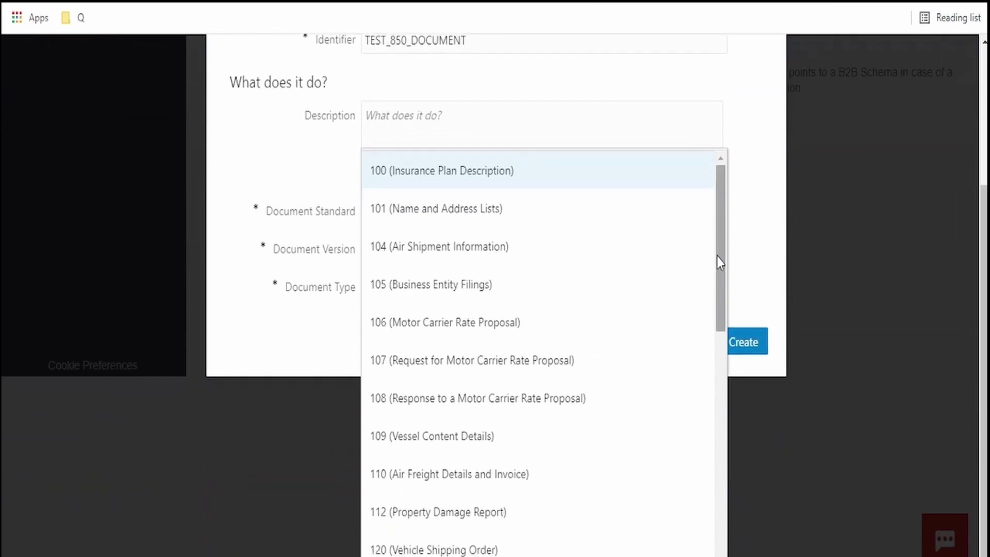
left_click_drag(716, 256, 719, 495)
left_click(419, 423)
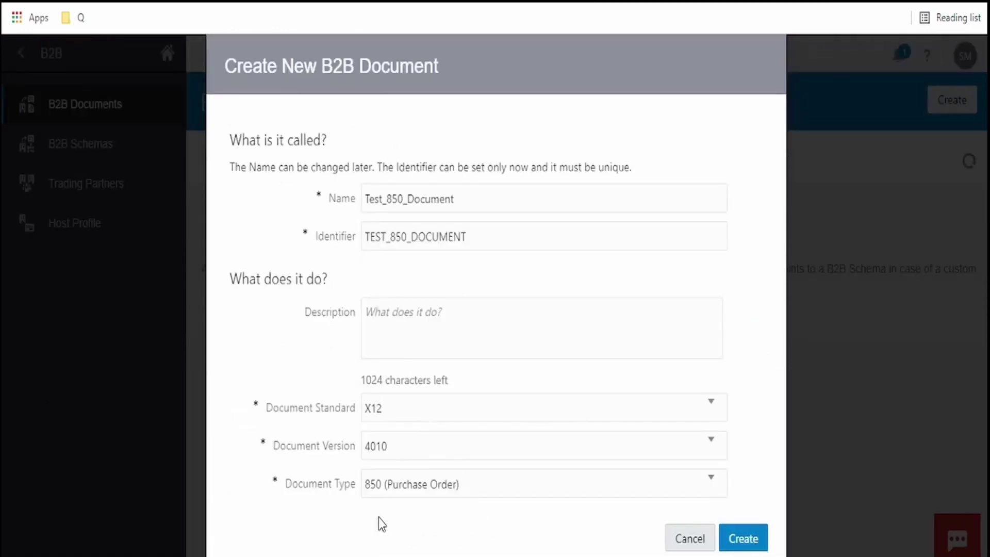
left_click(745, 540)
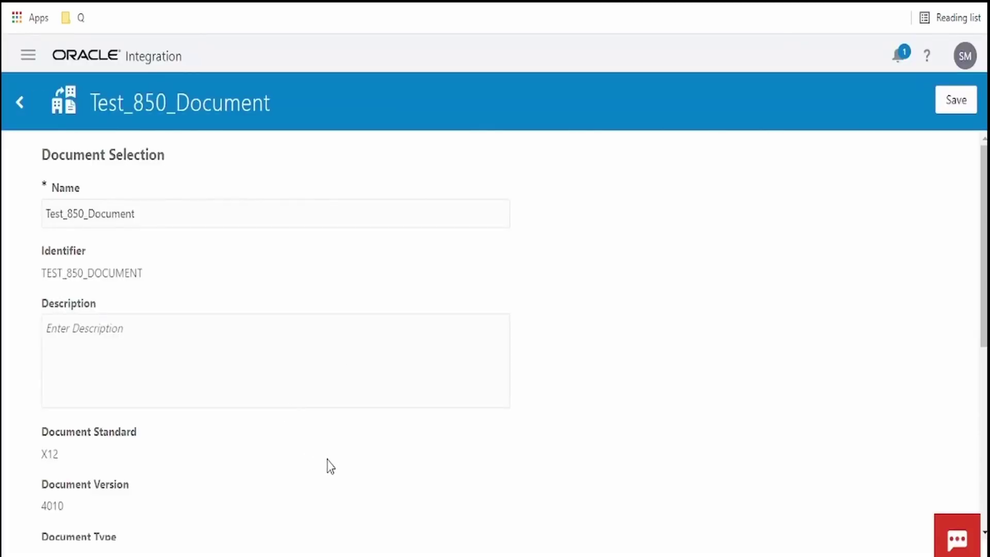
Step: Assign the custom schema Test_850_Doc as the document schema of Test_850_Document
scroll(252, 304, "down", 3)
scroll(363, 380, "down", 4)
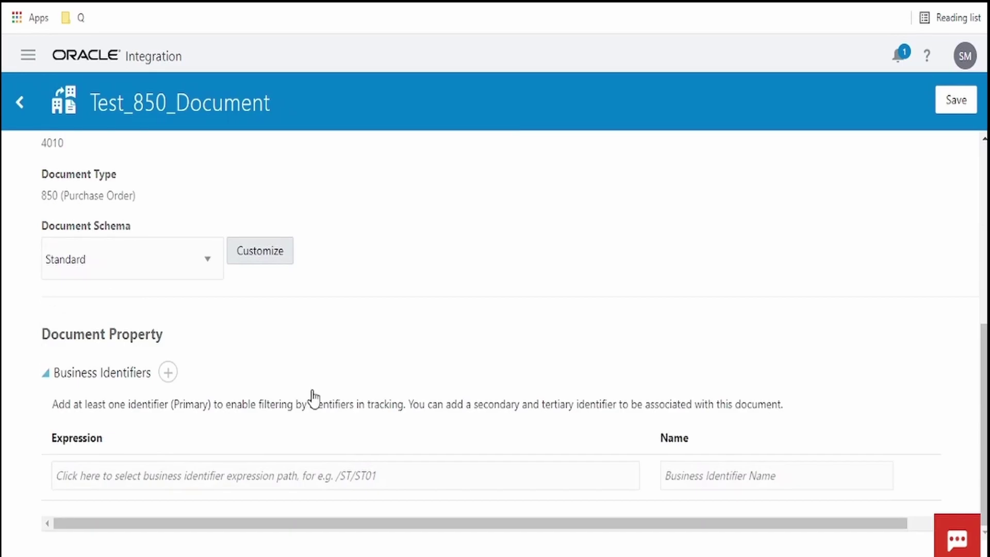
scroll(315, 398, "up", 7)
scroll(314, 442, "down", 6)
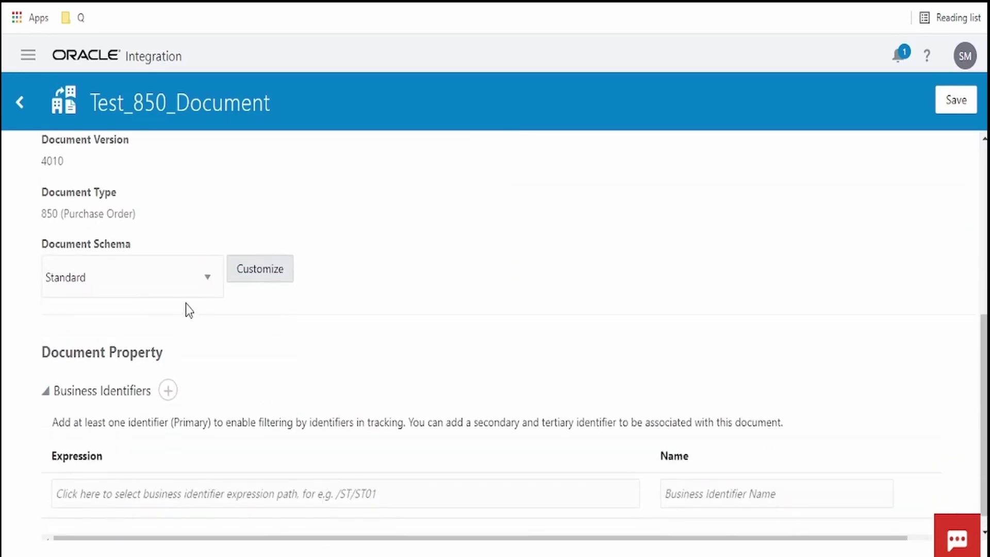
left_click(206, 279)
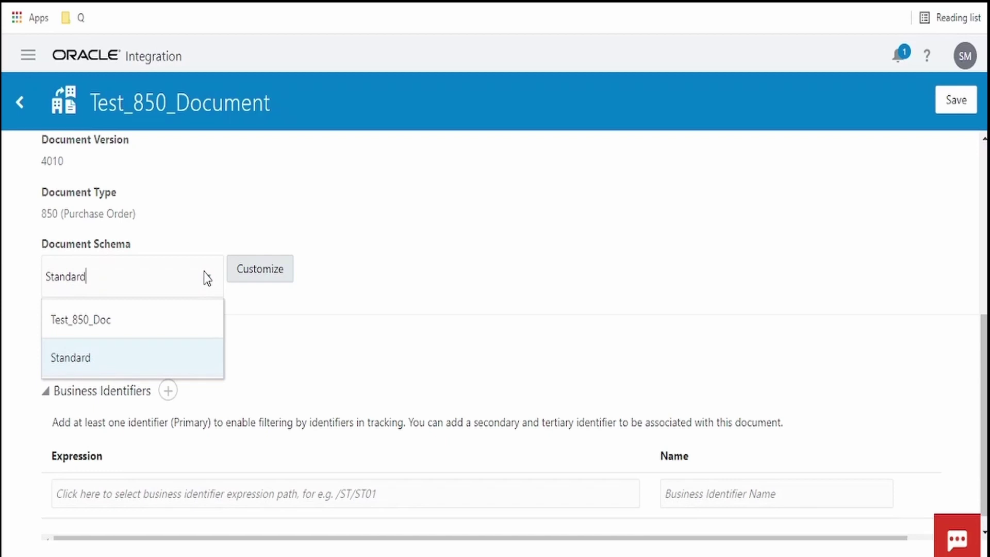
left_click(96, 324)
Step: Set the primary business identifier to ST02:Transaction Set Control Number from the ST:Transaction Set Header segment
scroll(289, 343, "down", 1)
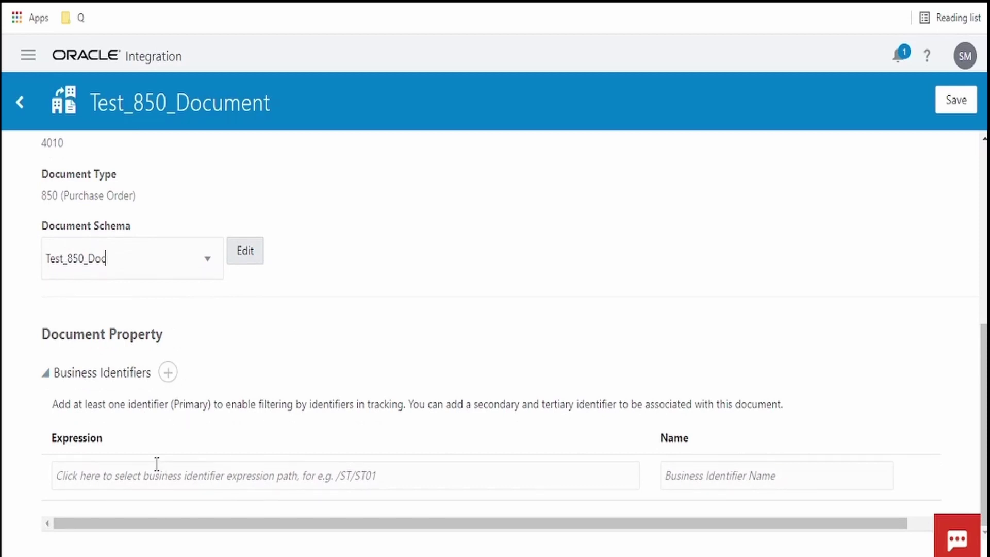
left_click(156, 485)
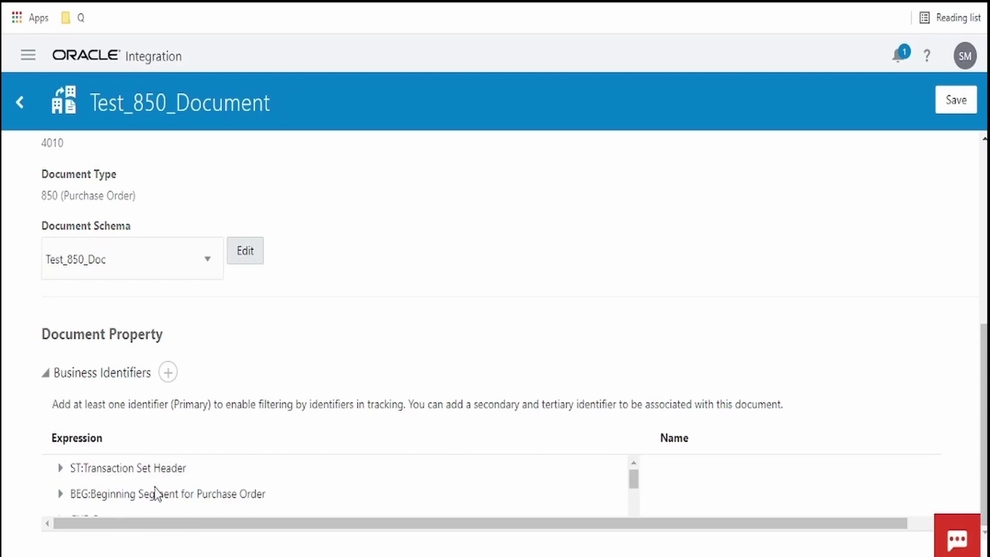
left_click(61, 468)
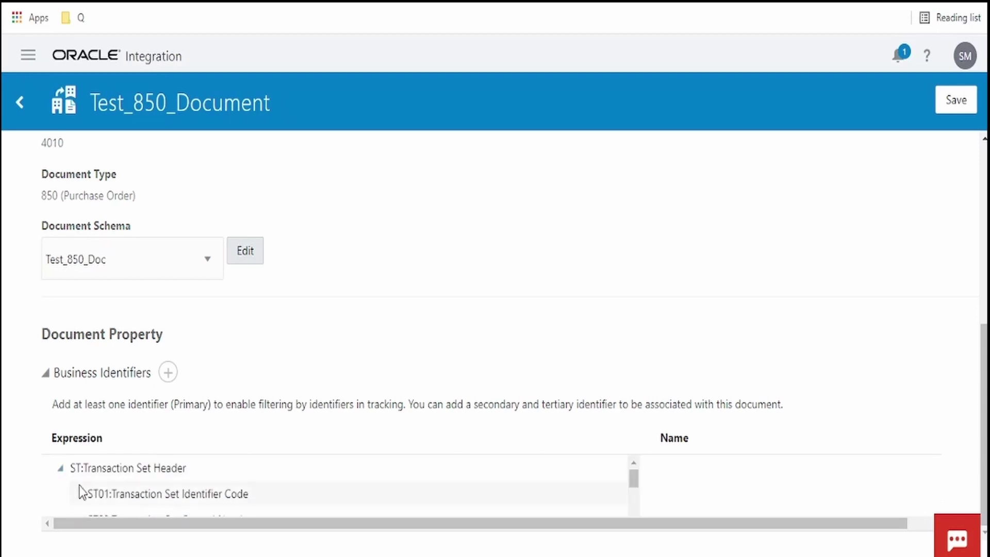
scroll(88, 492, "down", 1)
scroll(129, 505, "up", 1)
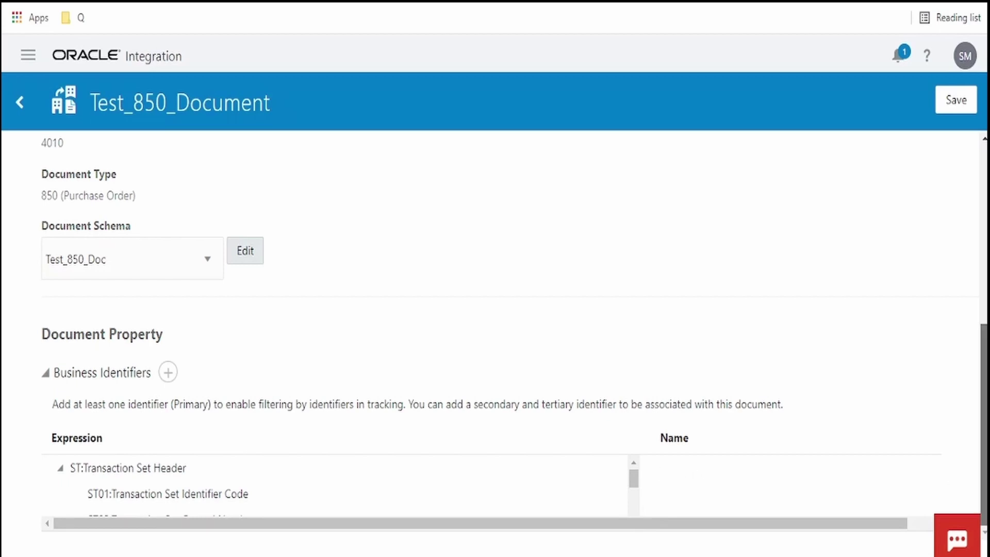
left_click_drag(636, 480, 637, 486)
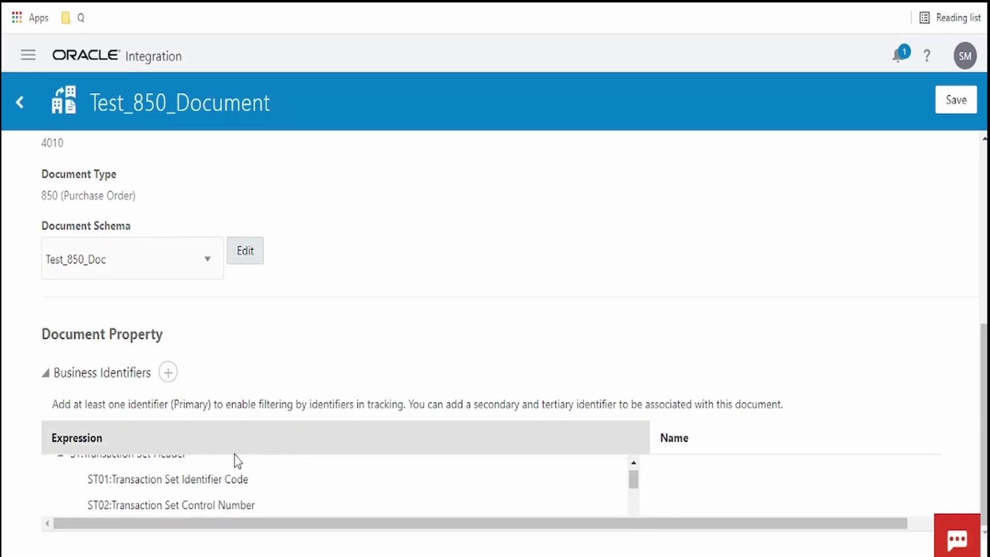
left_click(208, 504)
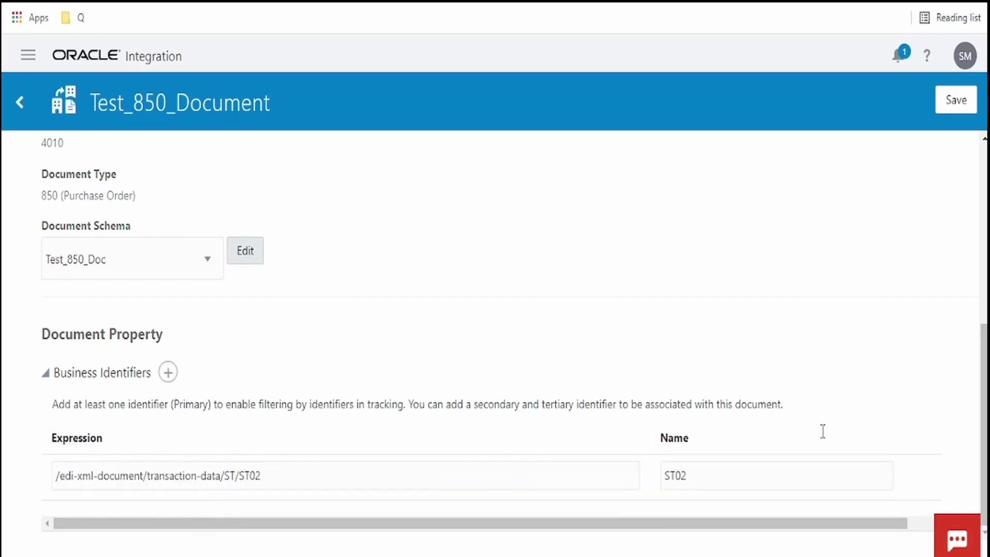
left_click(169, 373)
scroll(309, 387, "down", 1)
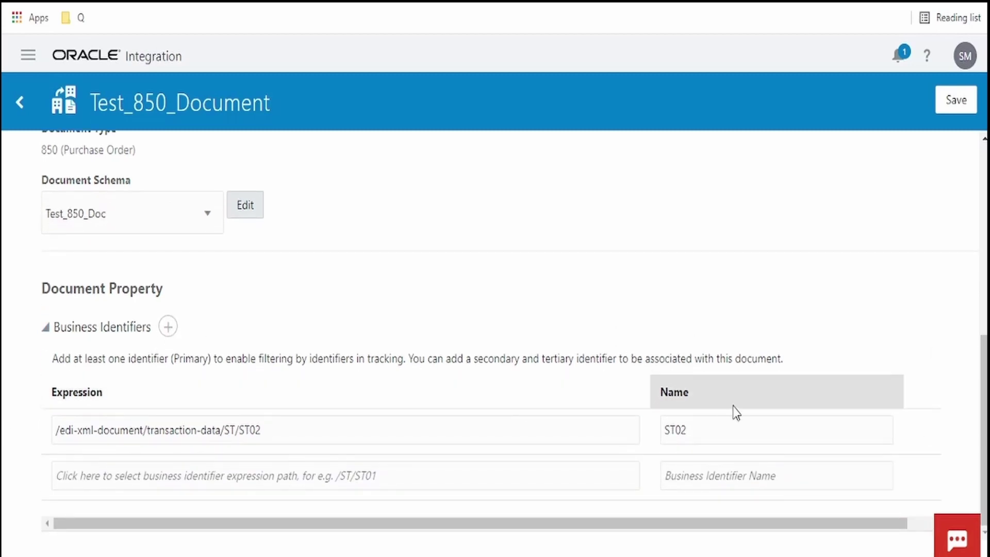
left_click(933, 477)
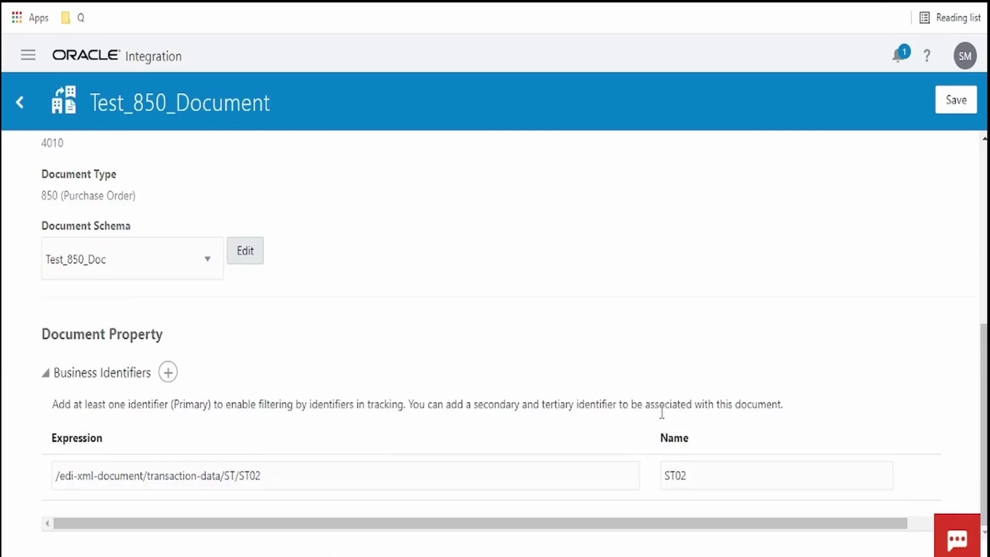
Step: Save Test_850_Document and return to the list of B2B documents
scroll(692, 393, "up", 7)
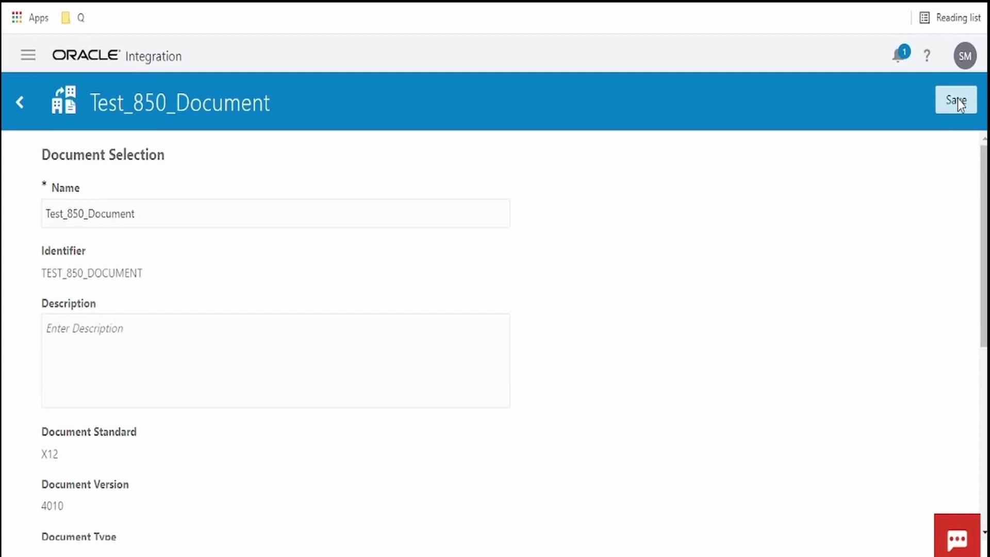
left_click(957, 100)
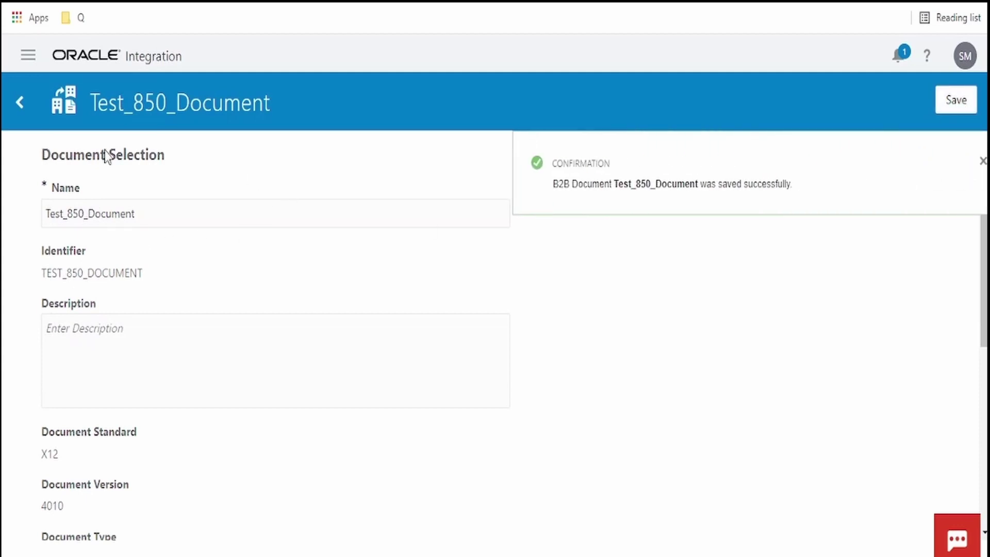
left_click(20, 102)
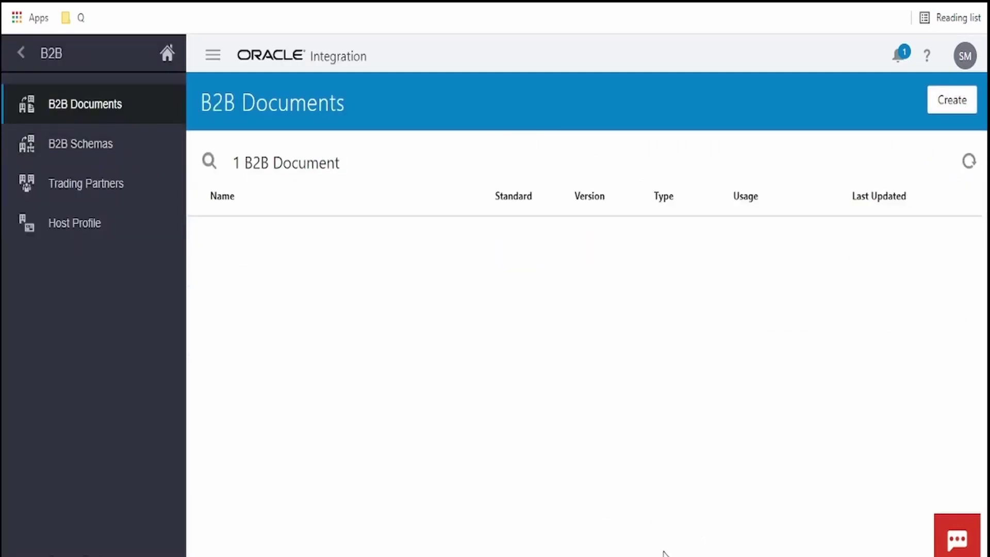
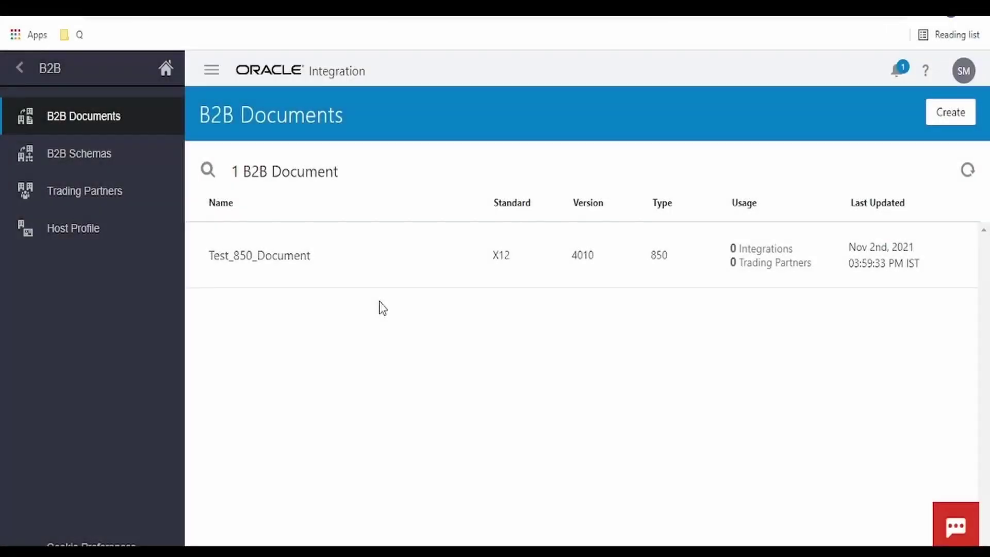
left_click(111, 157)
left_click(95, 129)
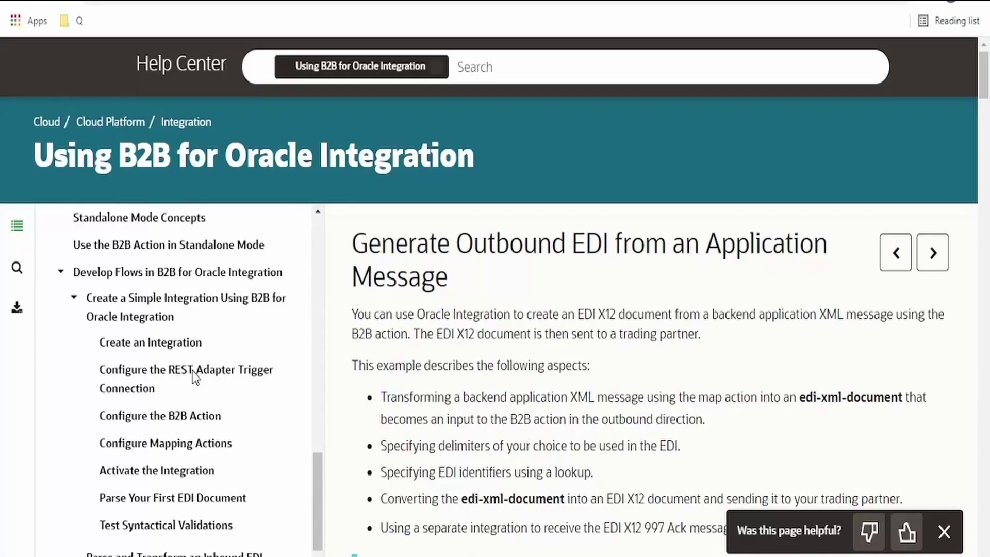
Step: Examine the guide's standalone mode topics and the page on generating outbound EDI from an application message
scroll(98, 442, "up", 5)
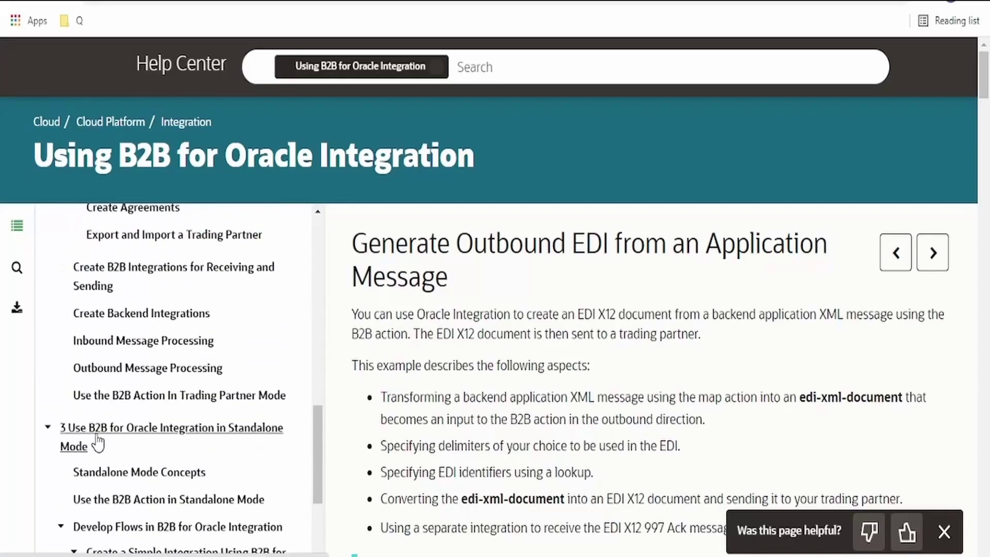
scroll(206, 454, "down", 5)
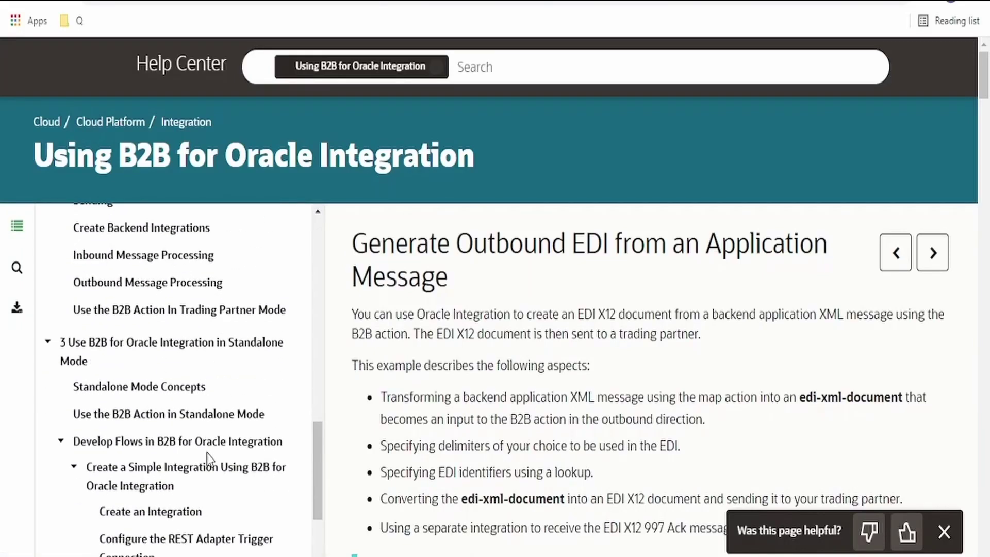
scroll(199, 457, "down", 5)
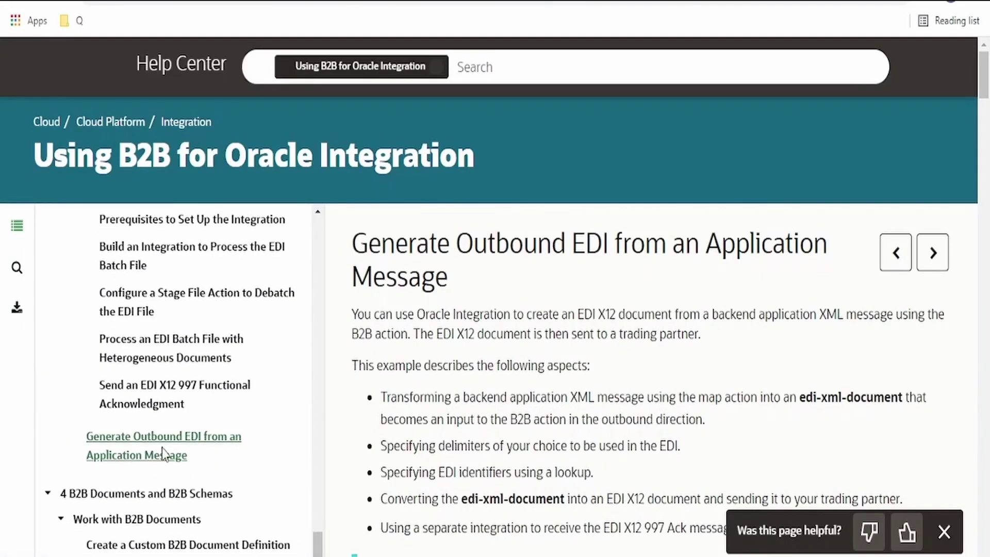
scroll(539, 439, "down", 15)
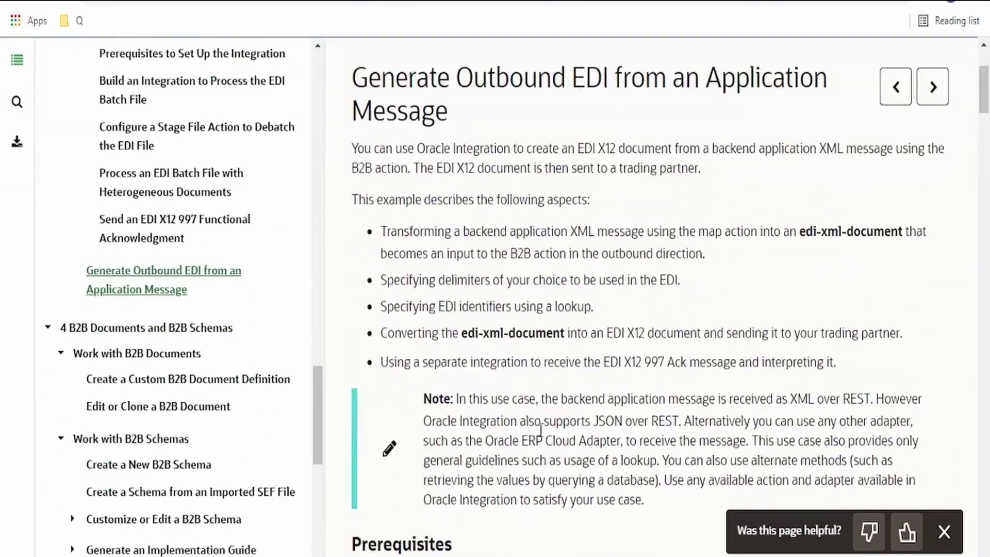
scroll(538, 440, "down", 10)
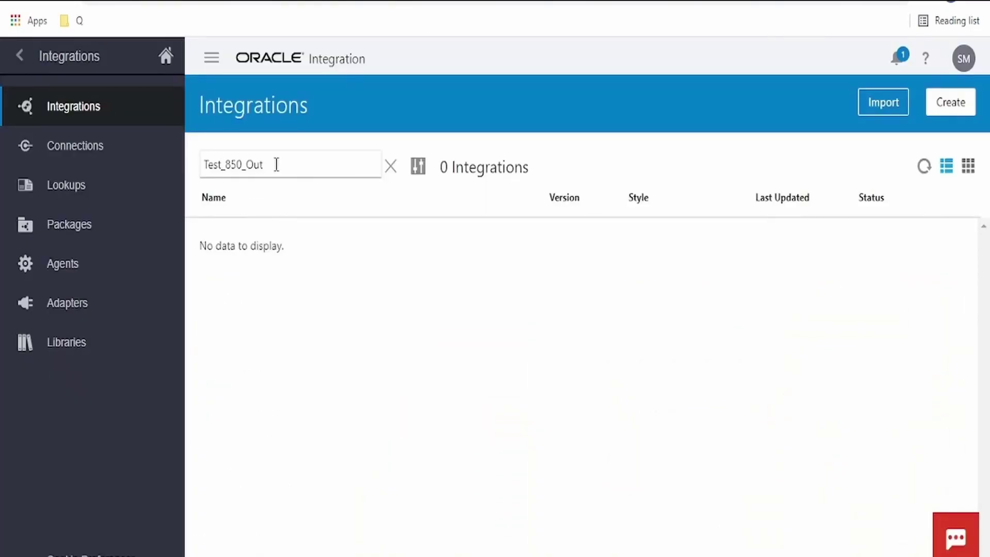
Step: Select the search text Test_850_Out in the integrations list and switch to the text editor to review the sample 850 JSON
left_click_drag(277, 165, 191, 159)
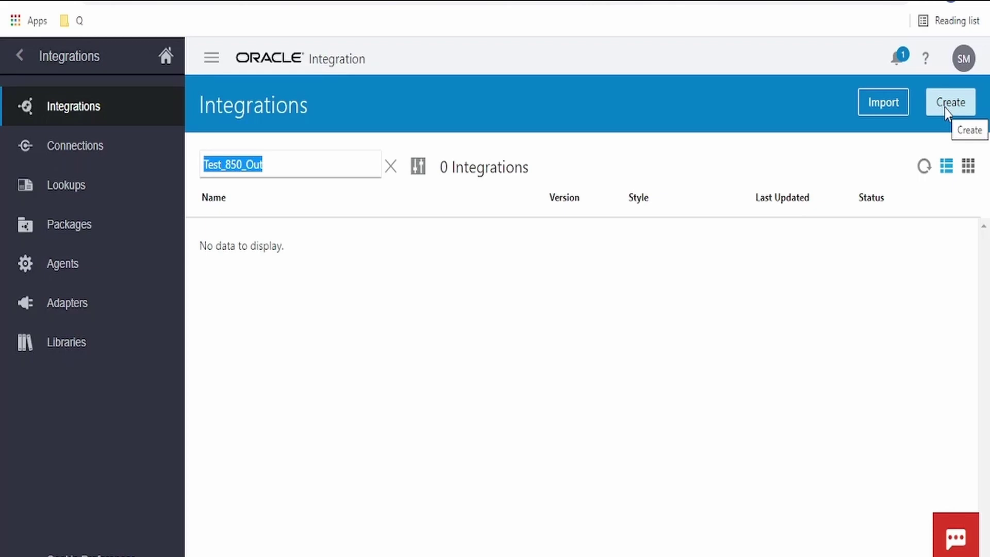
left_click(199, 556)
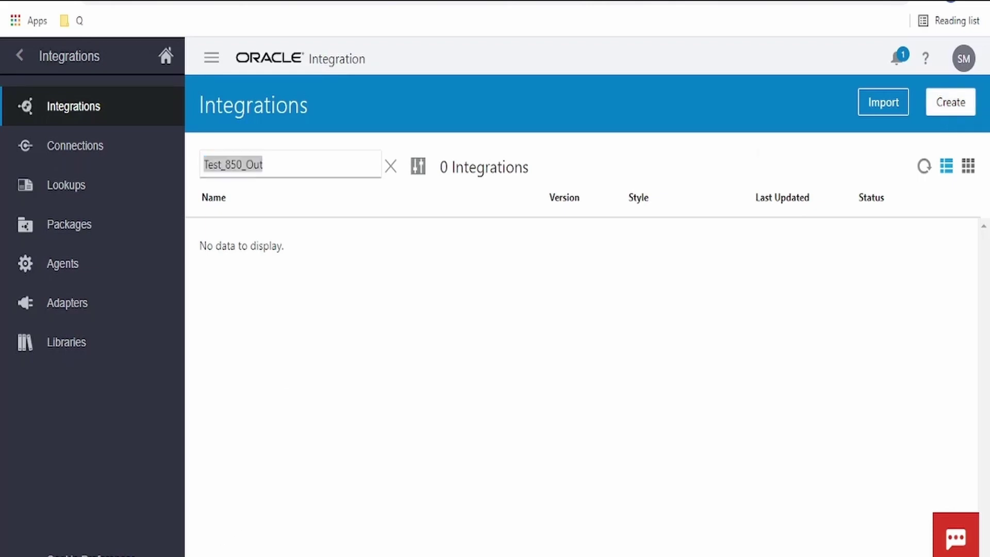
scroll(191, 227, "up", 4)
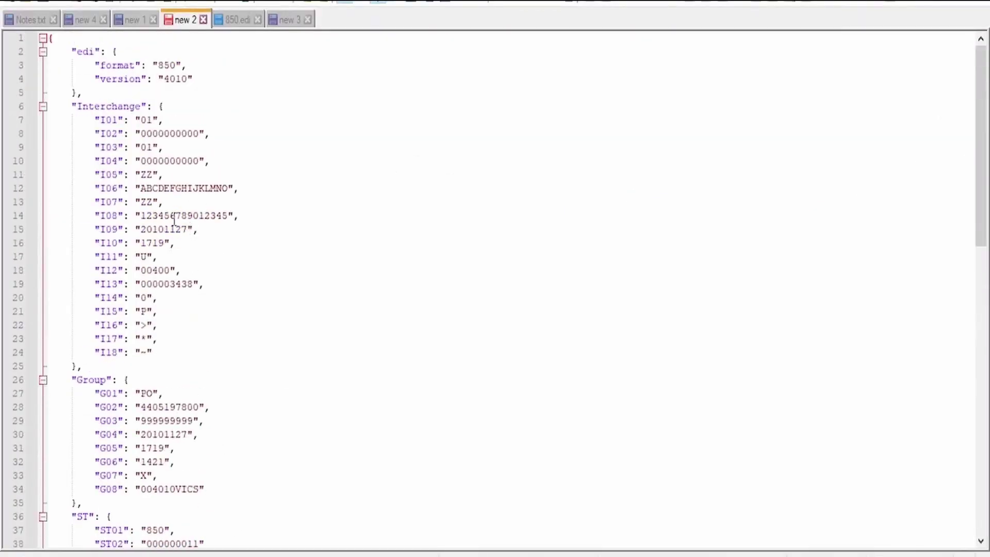
scroll(136, 309, "down", 5)
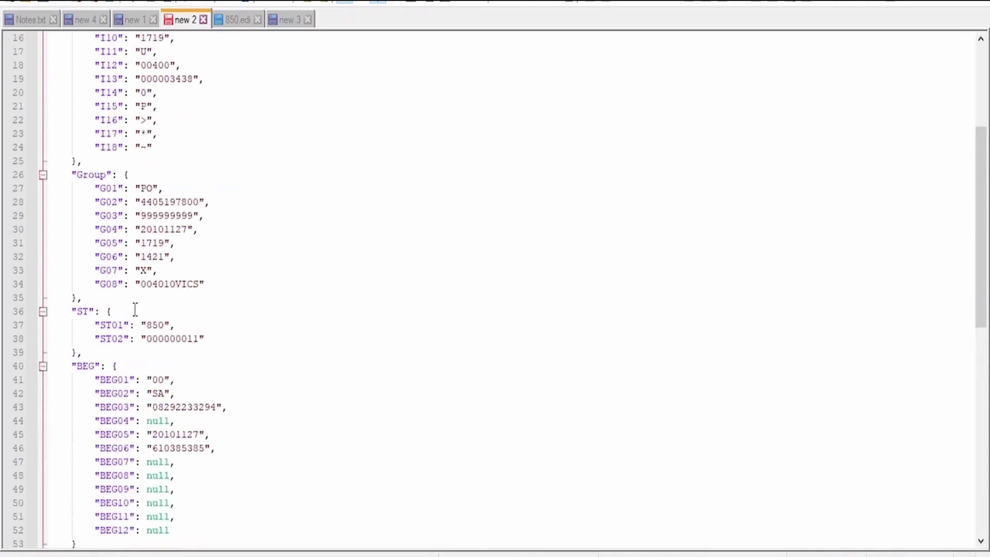
scroll(135, 309, "up", 5)
scroll(106, 484, "down", 1)
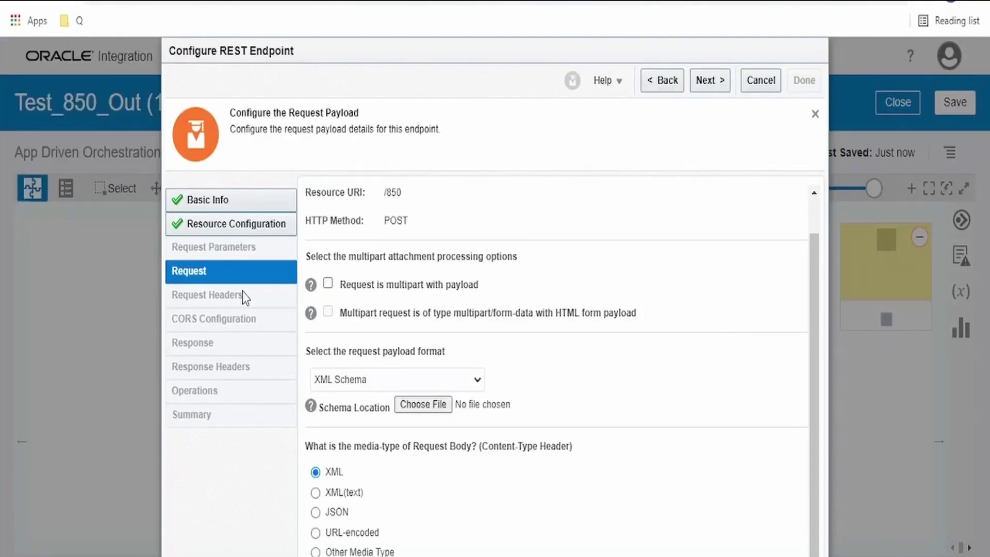
Step: Review the REST endpoint's resource URI, action and payload options, and return to the request payload settings
left_click(274, 224)
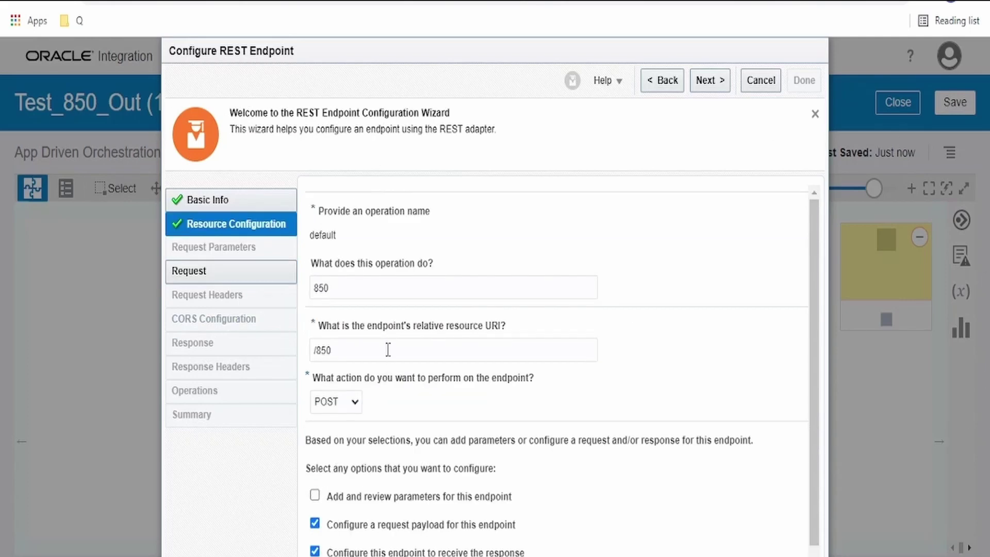
scroll(389, 366, "down", 1)
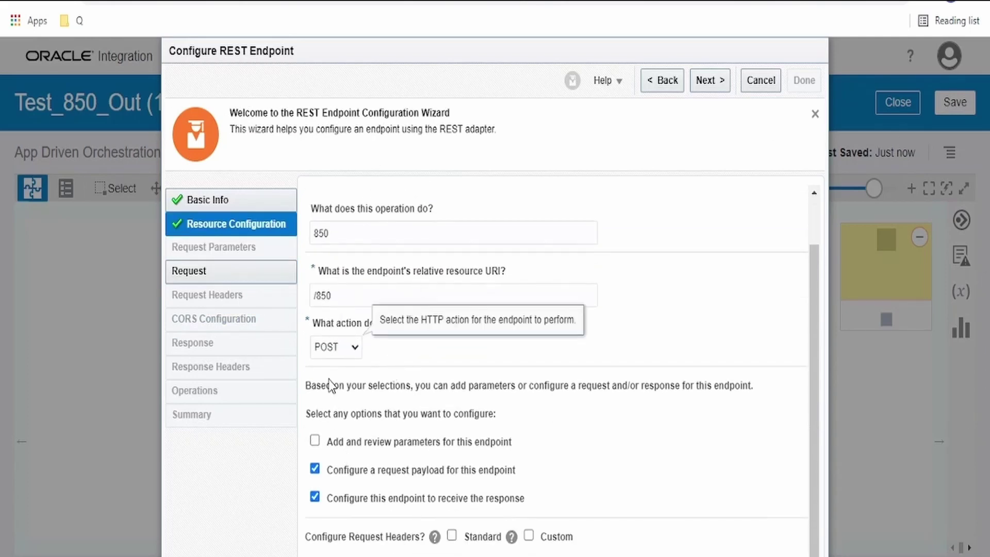
left_click(337, 347)
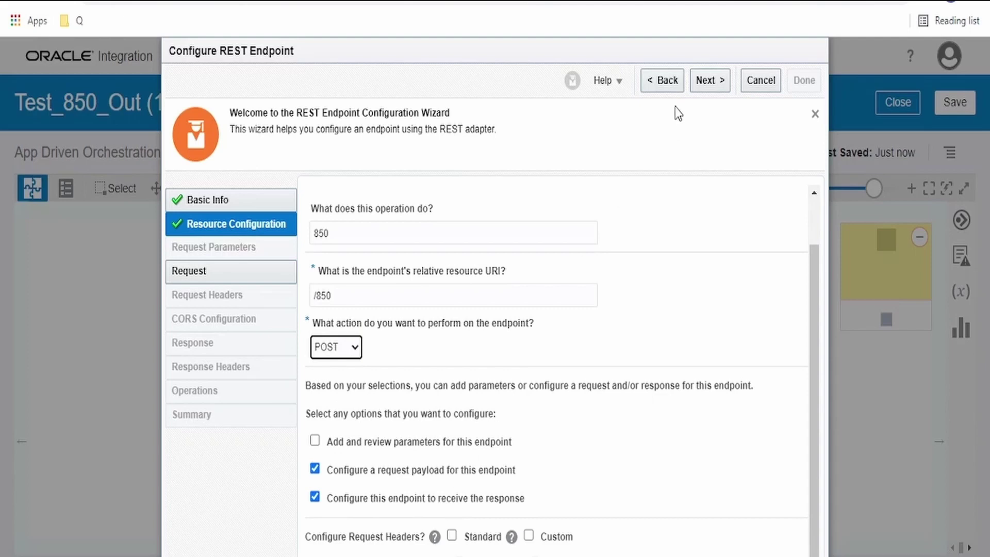
left_click(263, 273)
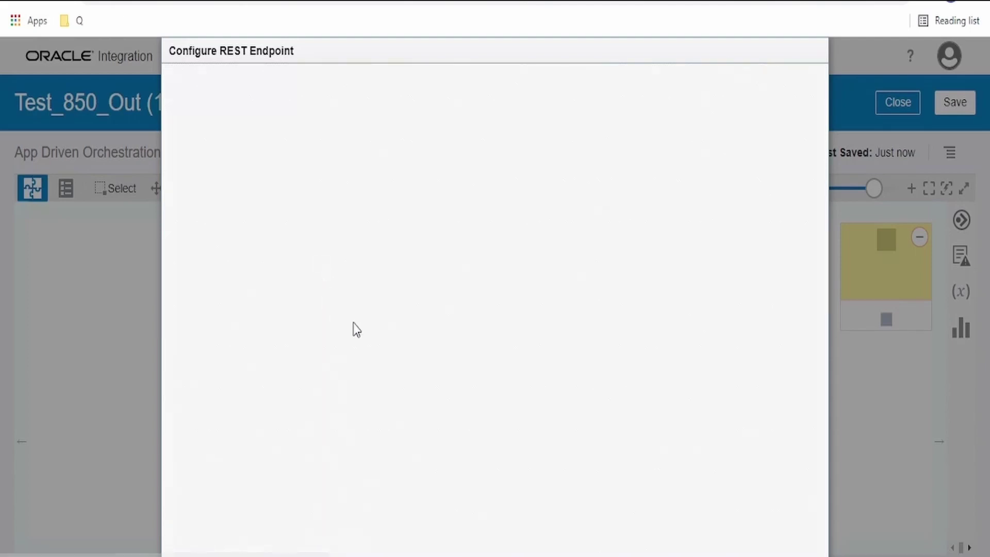
Step: Set the request payload format to JSON Sample and copy the 850 JSON from the text editor in as the inline sample
left_click(437, 424)
left_click(364, 453)
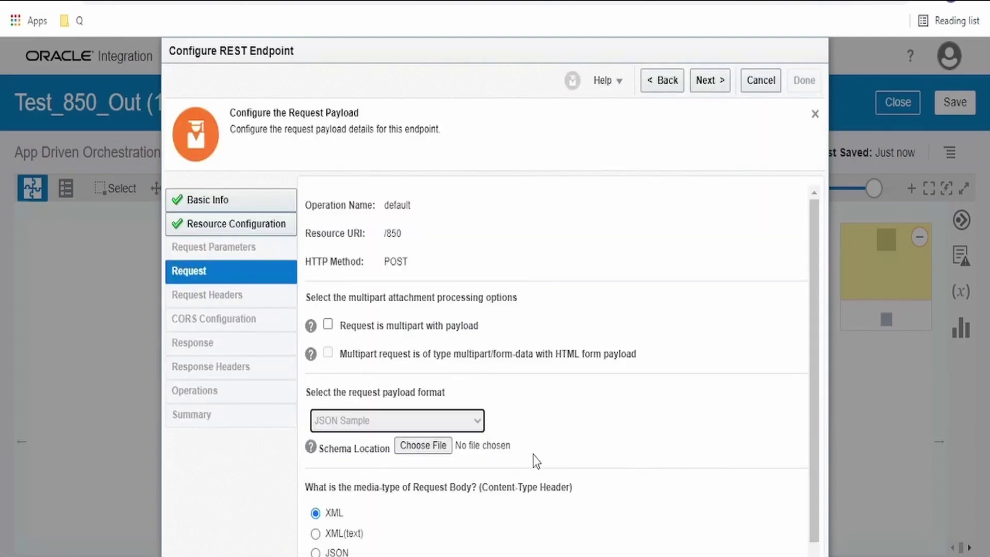
left_click(708, 448)
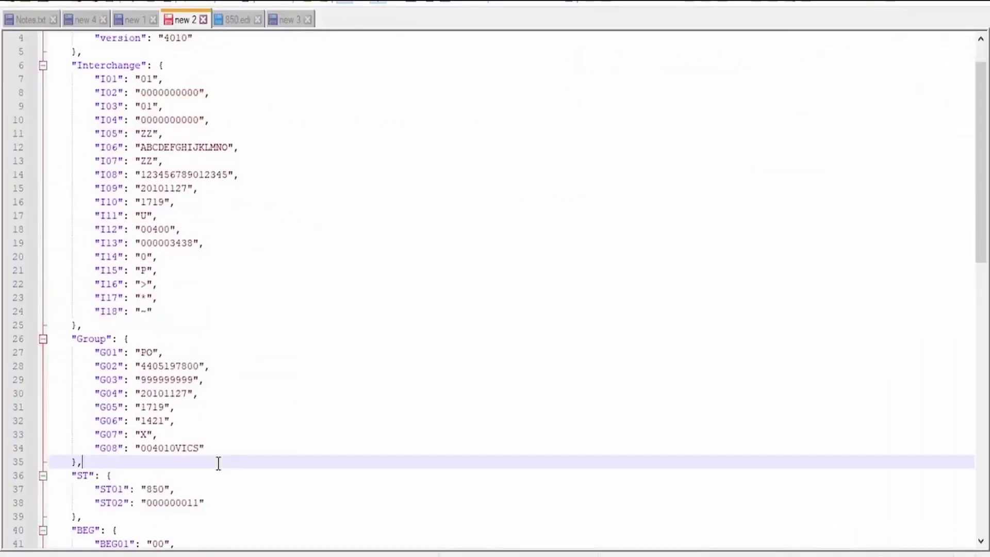
key("ctrl+a")
key("ctrl+c")
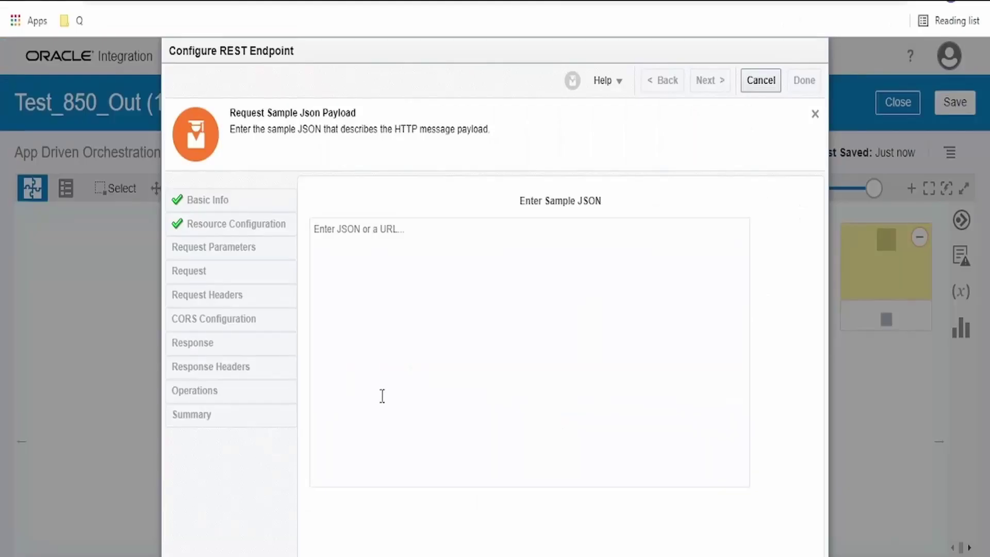
left_click(411, 347)
key("ctrl+v")
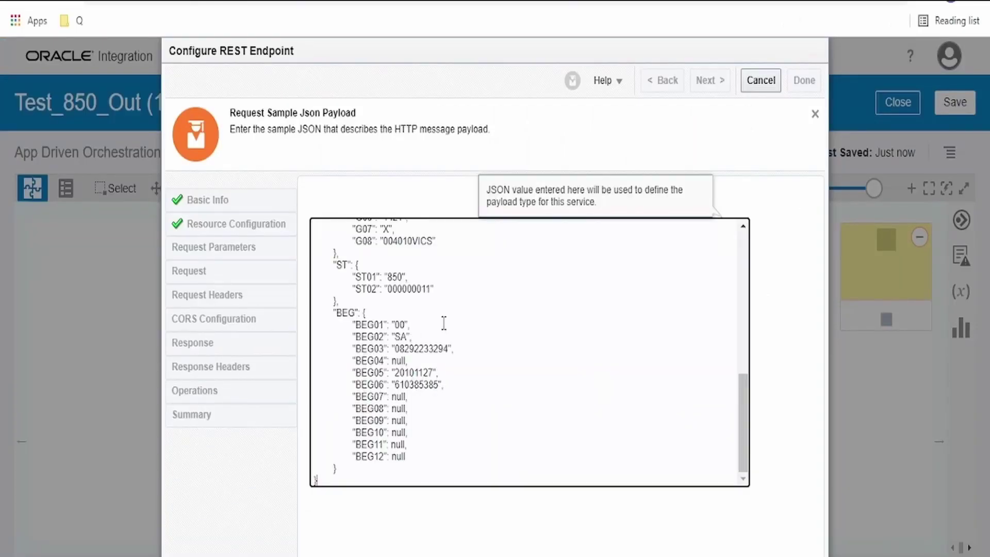
left_click(815, 114)
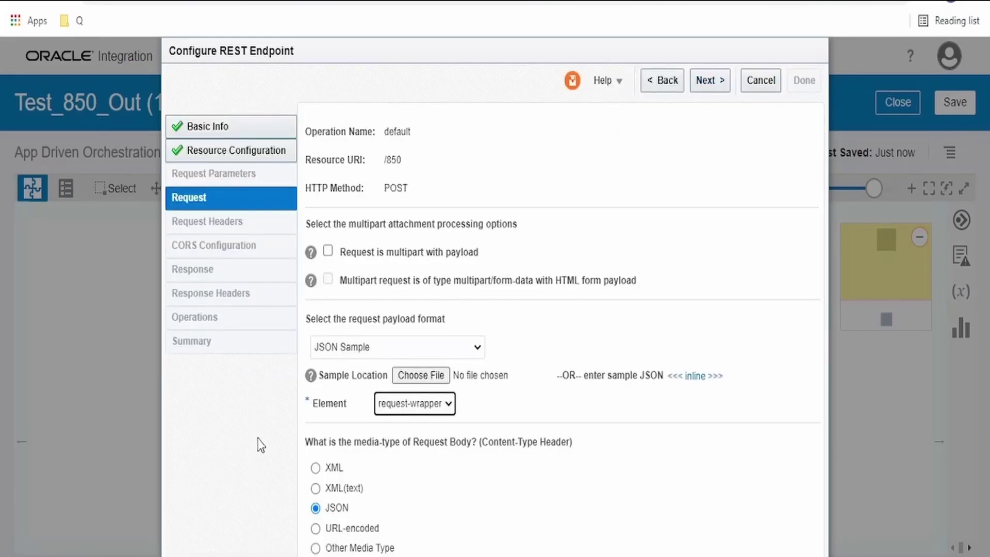
Step: Examine the edi, Interchange, Group, ST and BEG sections of the sample JSON in the text editor
left_click(160, 524)
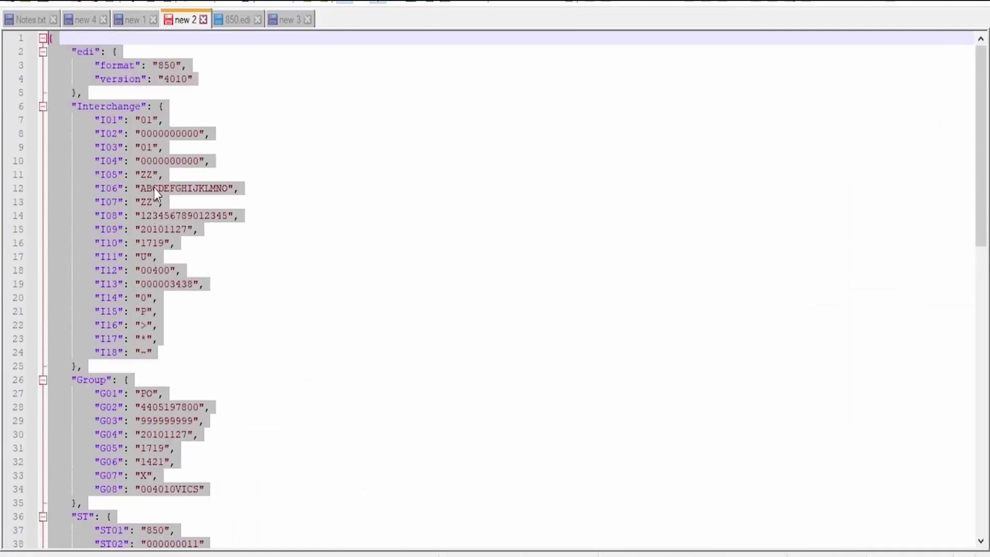
left_click(154, 188)
left_click_drag(71, 51, 107, 78)
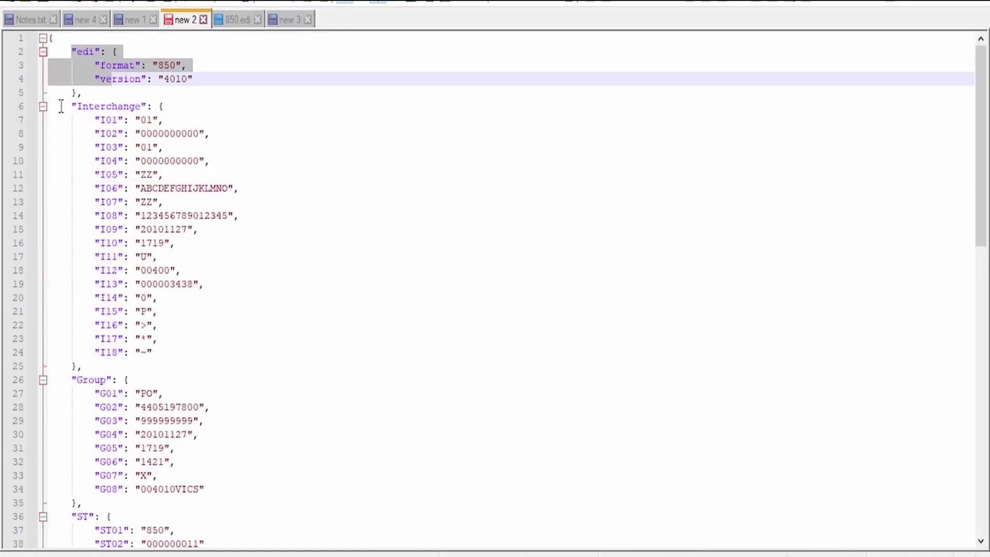
left_click_drag(71, 107, 213, 372)
scroll(215, 363, "down", 1)
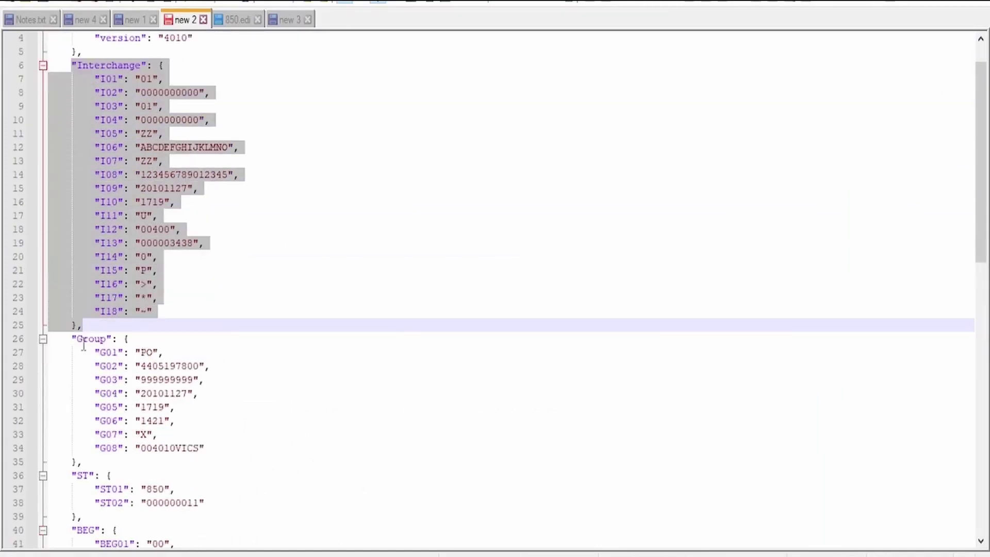
left_click_drag(71, 338, 115, 467)
scroll(95, 341, "down", 4)
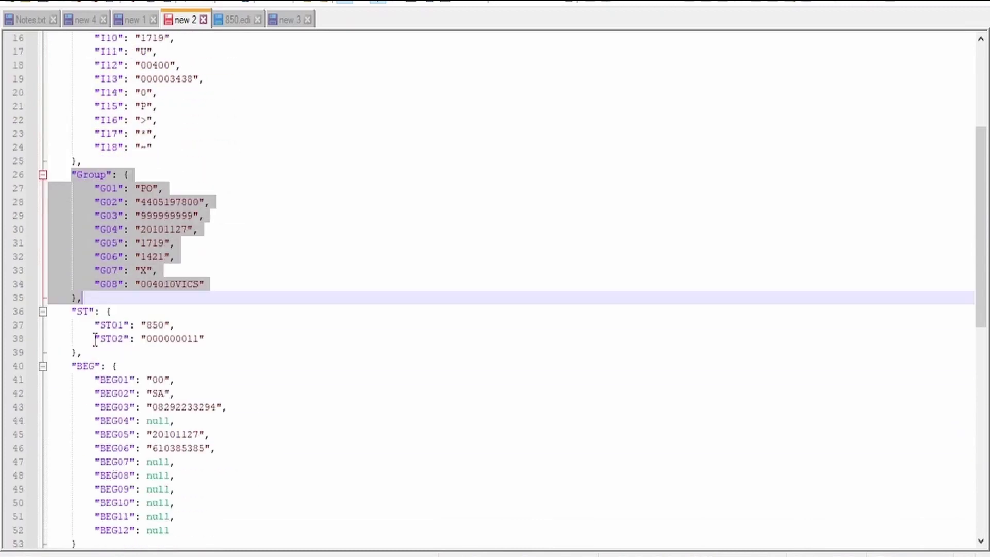
left_click_drag(69, 309, 98, 350)
scroll(98, 349, "down", 1)
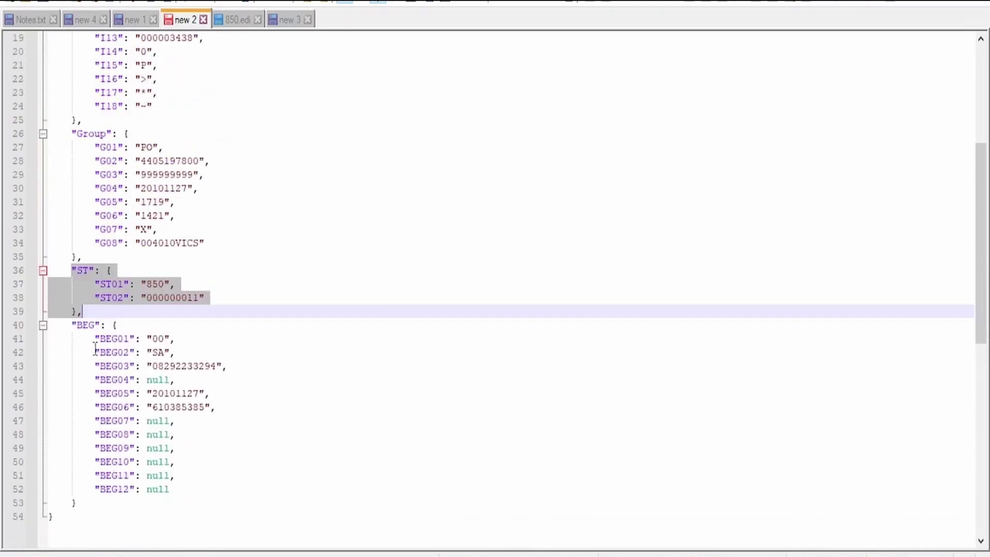
left_click(67, 319)
left_click_drag(67, 320, 95, 504)
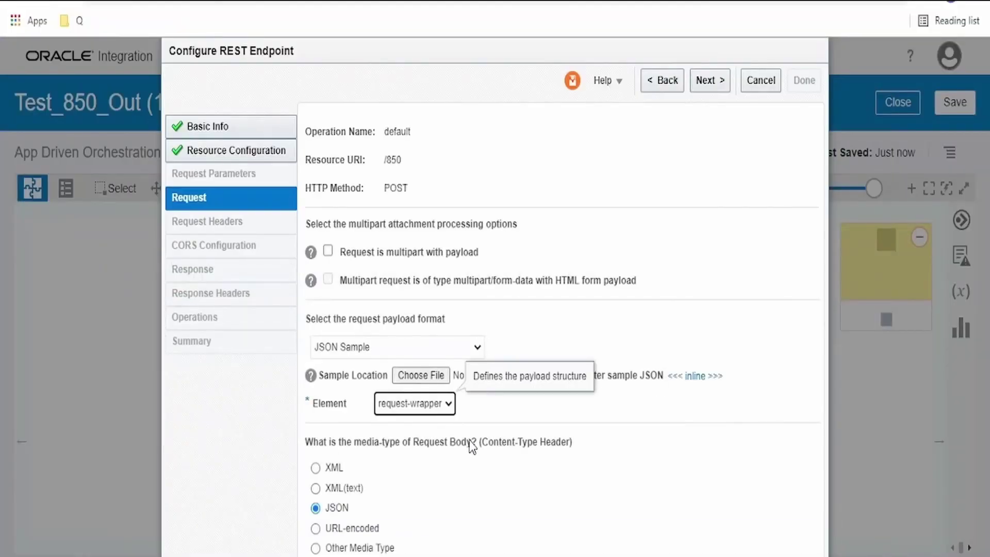
Step: Define the response payload as an inline JSON Sample with "output" and "error" fields, and finish the REST endpoint configuration
left_click(711, 80)
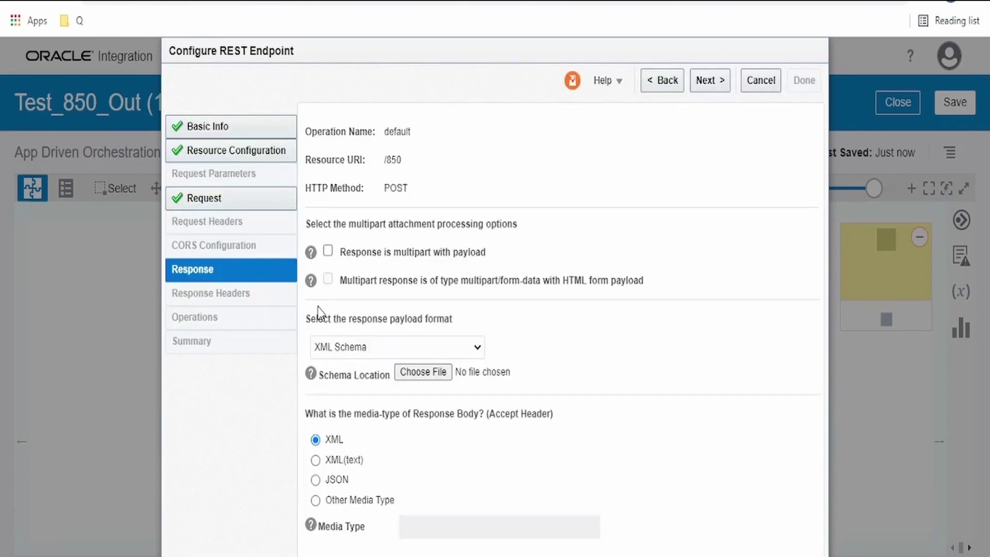
left_click(454, 346)
left_click(392, 379)
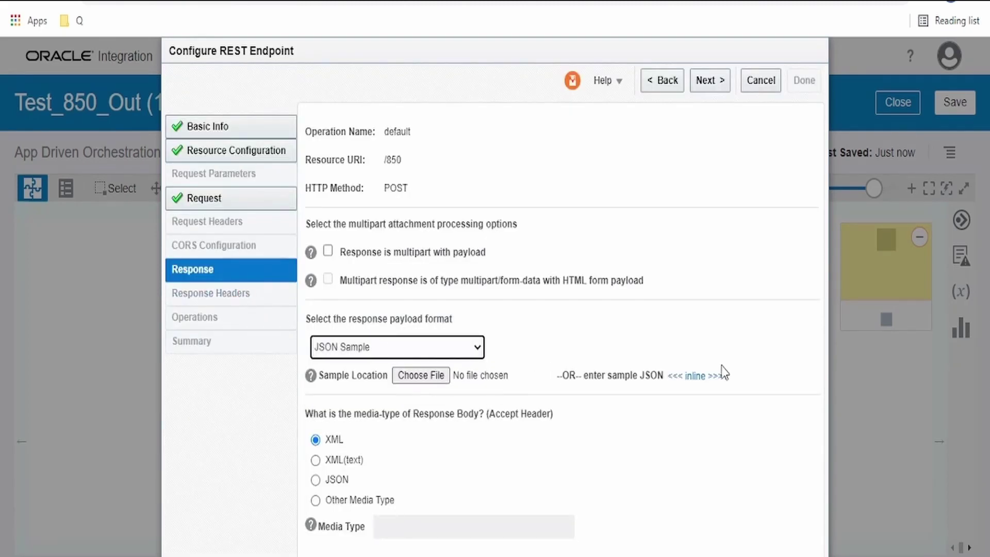
left_click(707, 377)
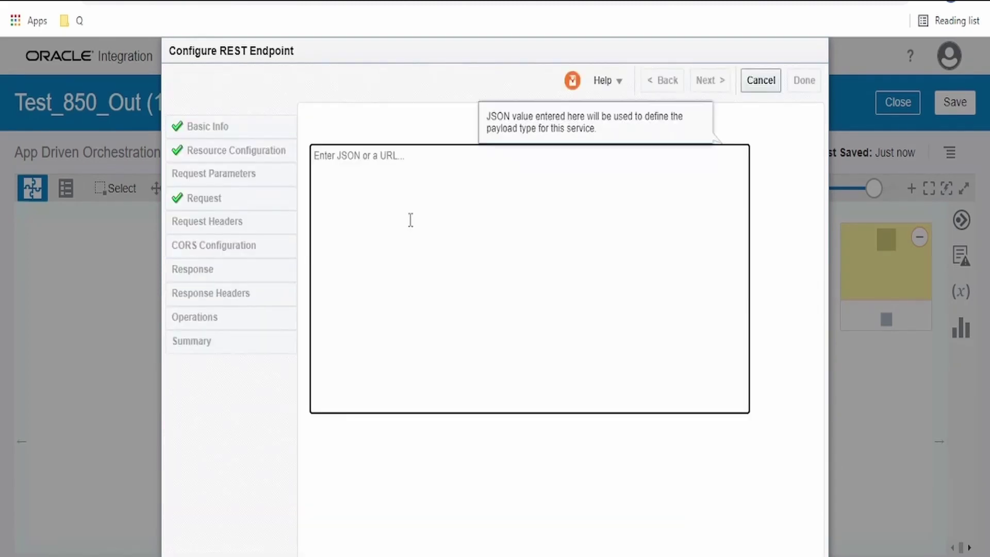
type("{")
key("Return")
type("}")
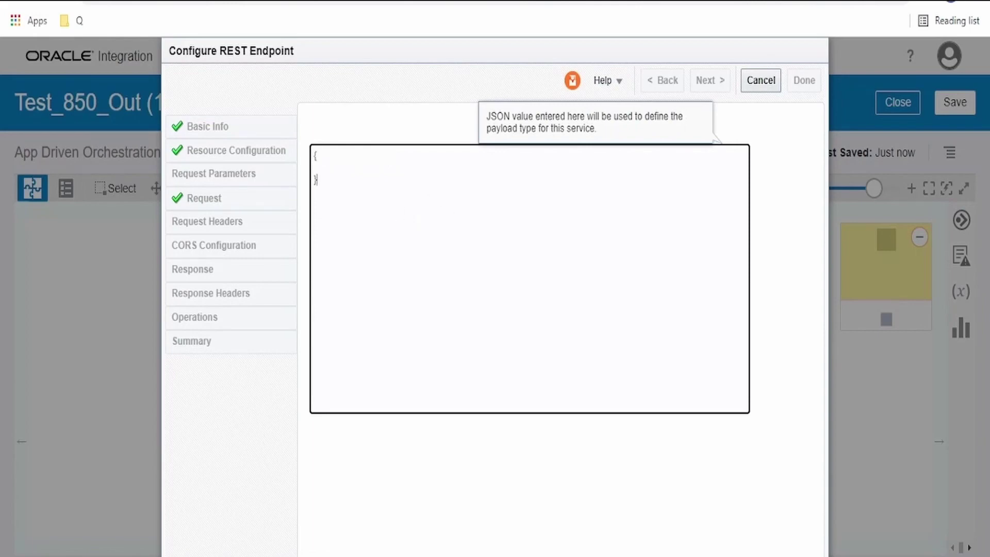
type("\"output\" : \"output\", \"error\" : \"error\"")
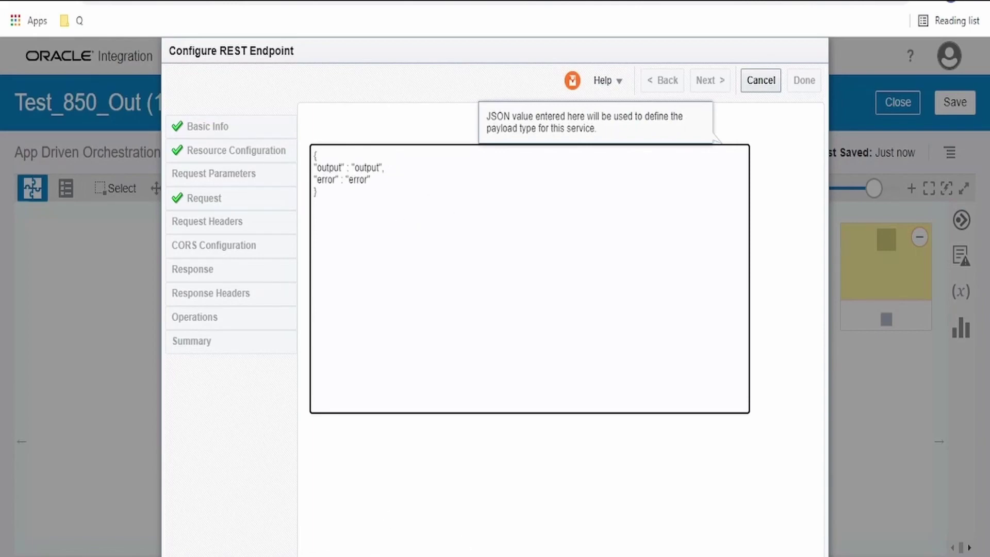
key("Tab")
key("Return")
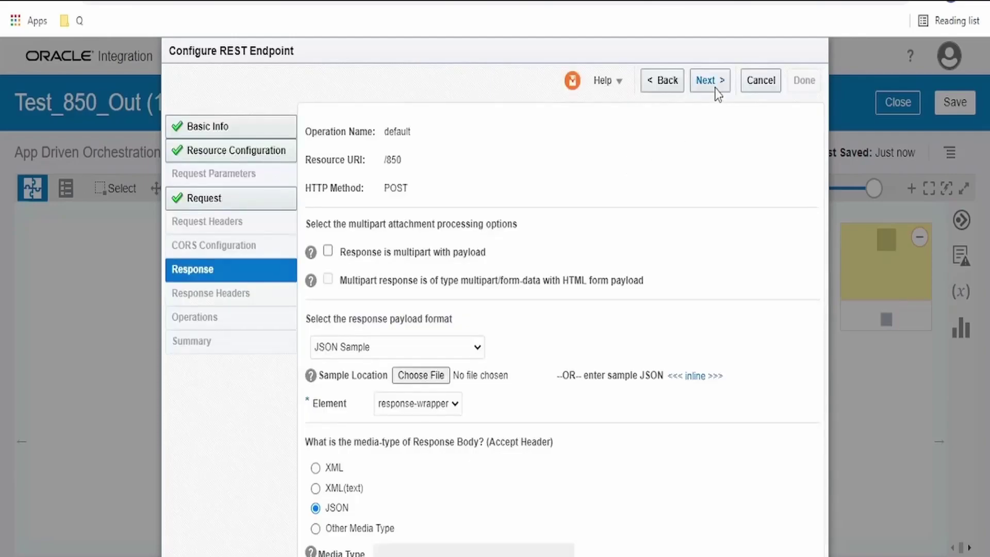
left_click(715, 92)
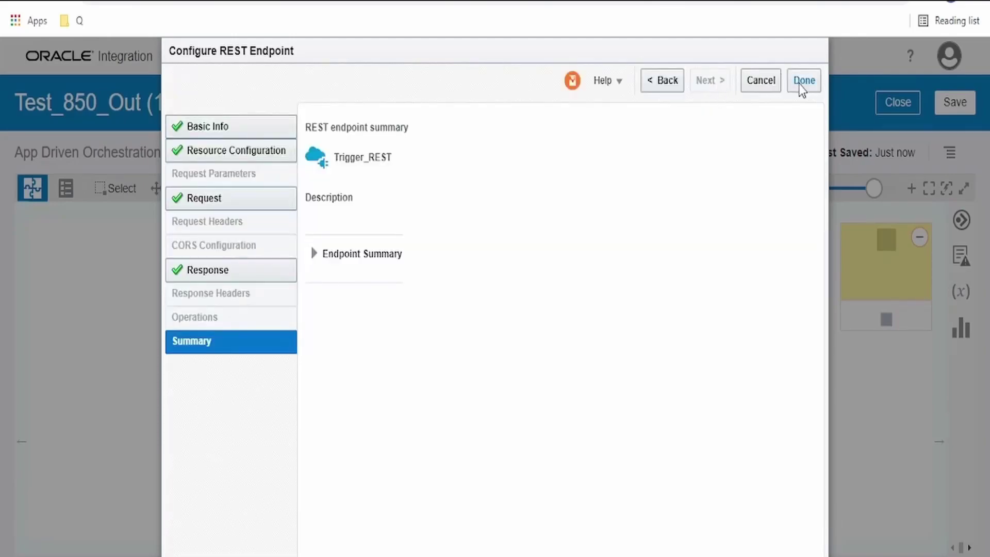
left_click(805, 83)
Step: Add a B2B action after Trigger_REST, name it Generate_850_Doc, set it to Standalone mode and continue to its data formats
left_click(964, 287)
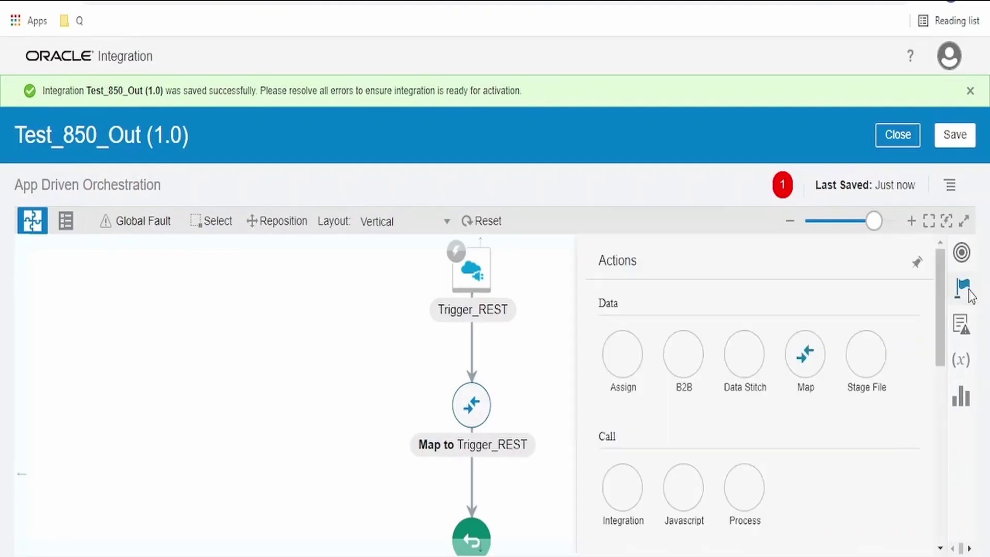
left_click_drag(696, 378, 478, 344)
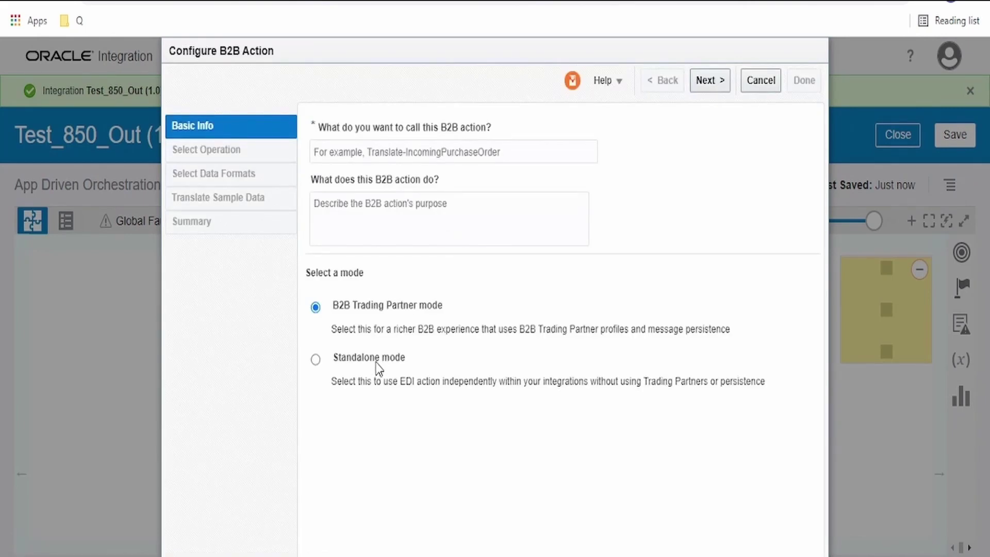
left_click(376, 362)
left_click(518, 143)
type("Generate_856_Doc")
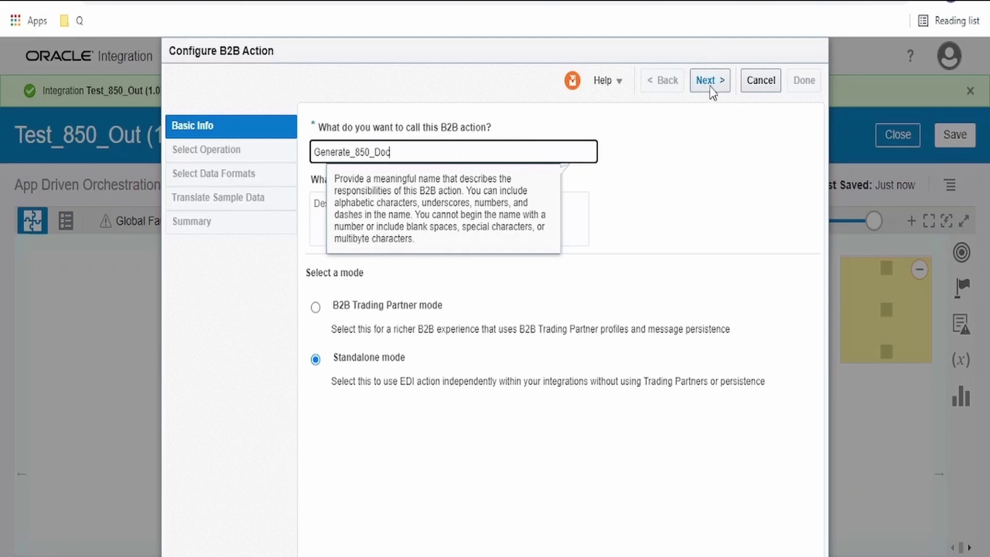
left_click(709, 89)
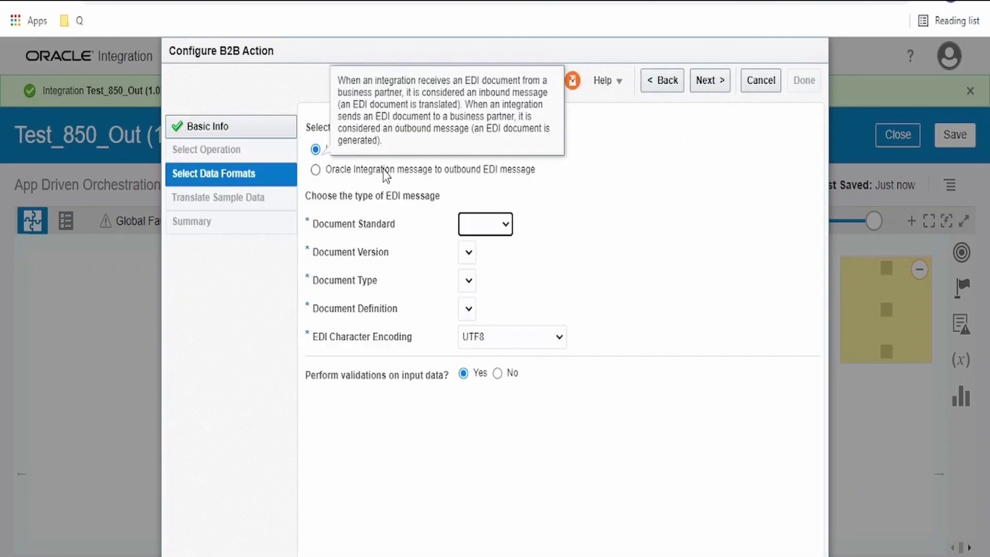
Step: Set the translation direction to Oracle Integration message to outbound EDI message, using document standard X12, version 4010
left_click(364, 174)
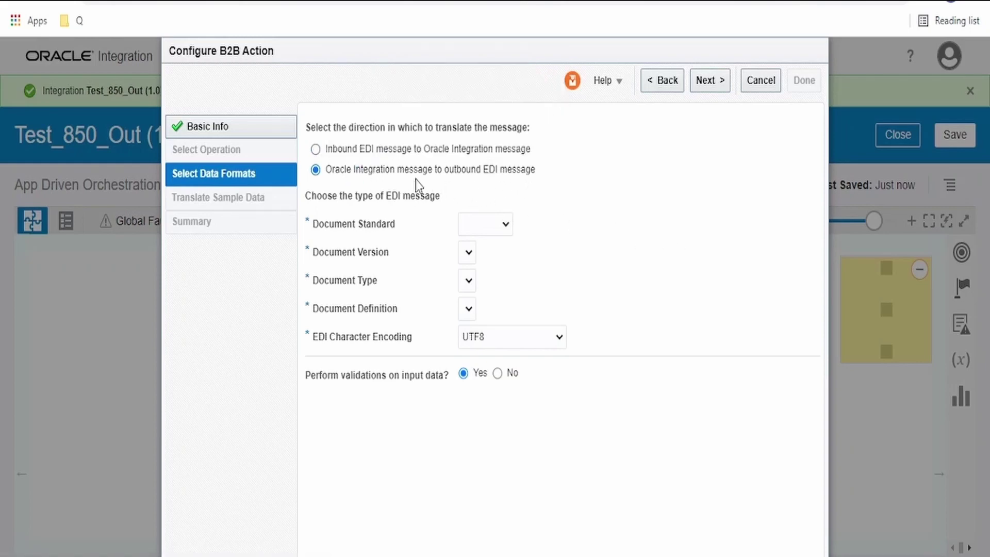
left_click(485, 224)
left_click(476, 273)
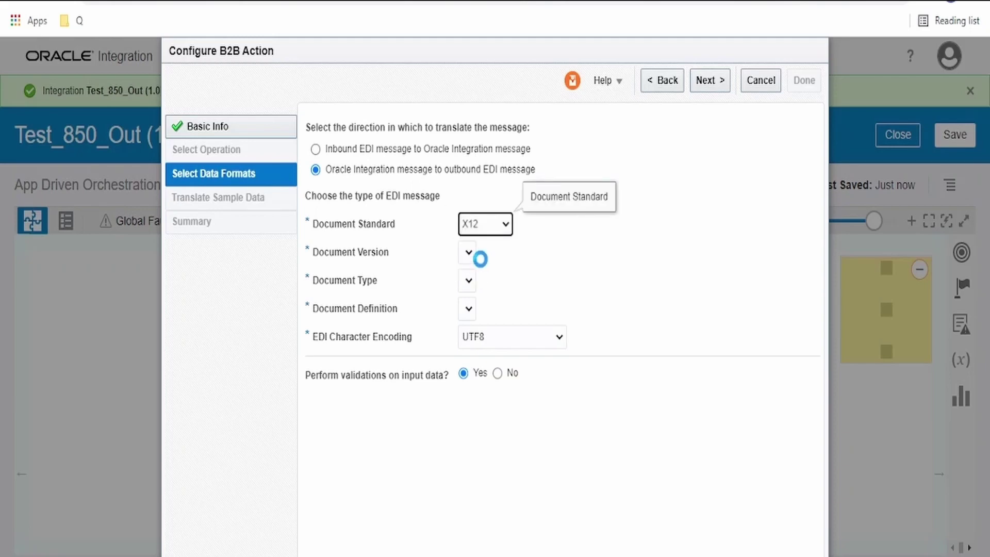
left_click(479, 253)
left_click(469, 285)
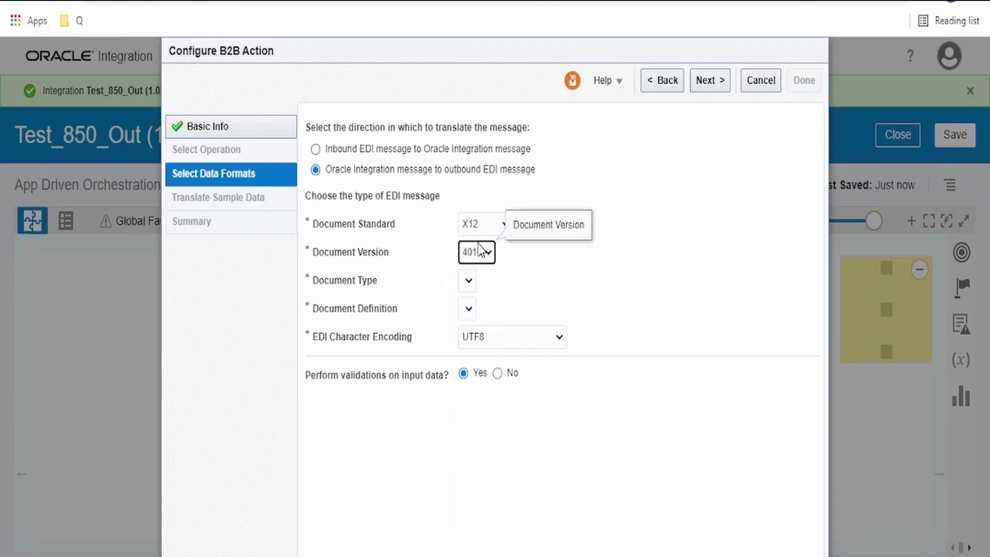
Step: Set the document type to 850 (Purchase Order) with definition Test_850_Document, and turn off validations on input data
left_click(475, 283)
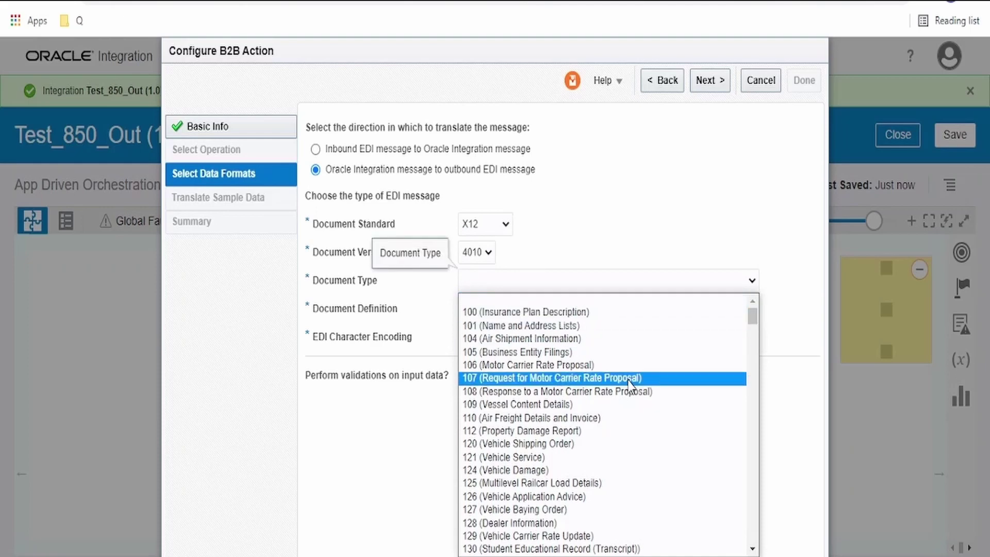
type("850 (Purchase Order")
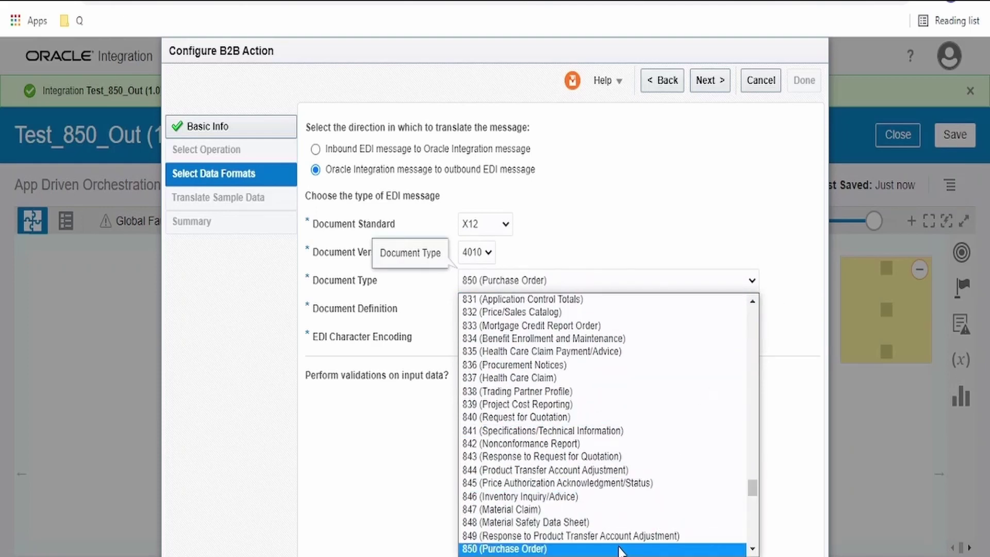
left_click(619, 549)
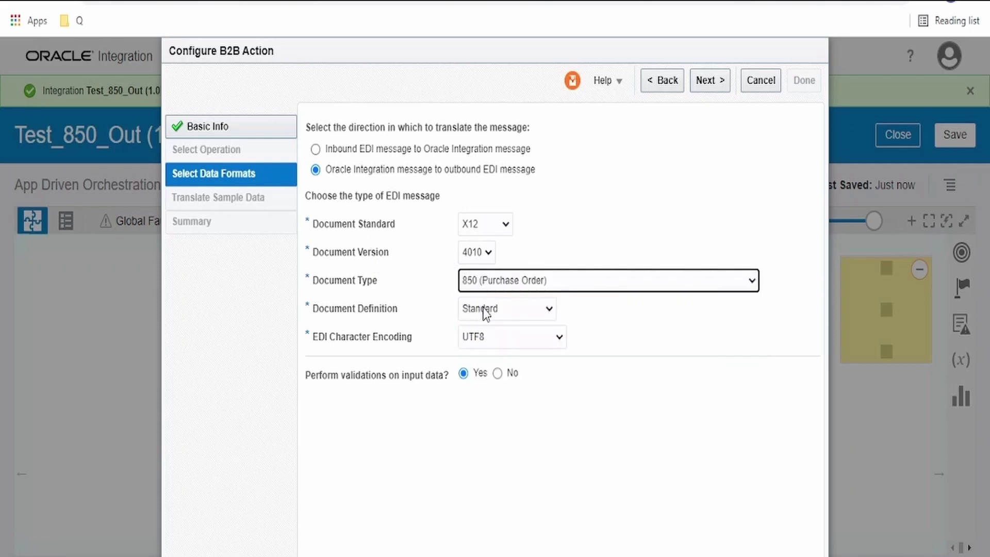
left_click(484, 311)
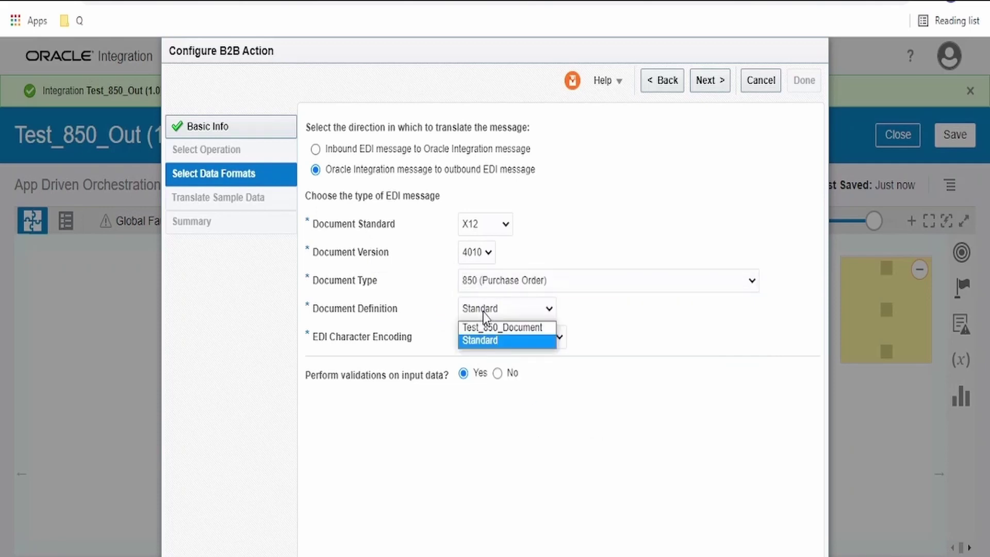
left_click(511, 333)
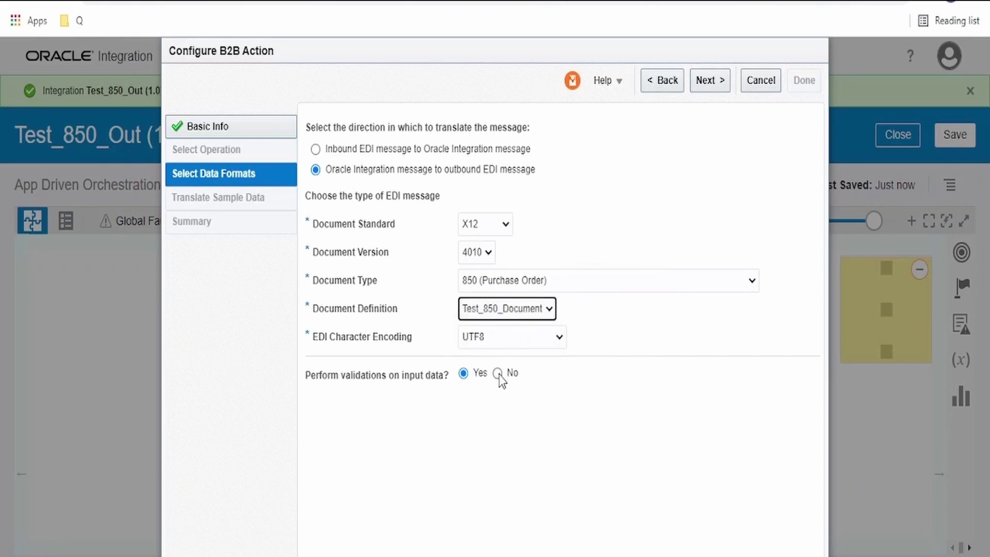
mouse_move(490, 382)
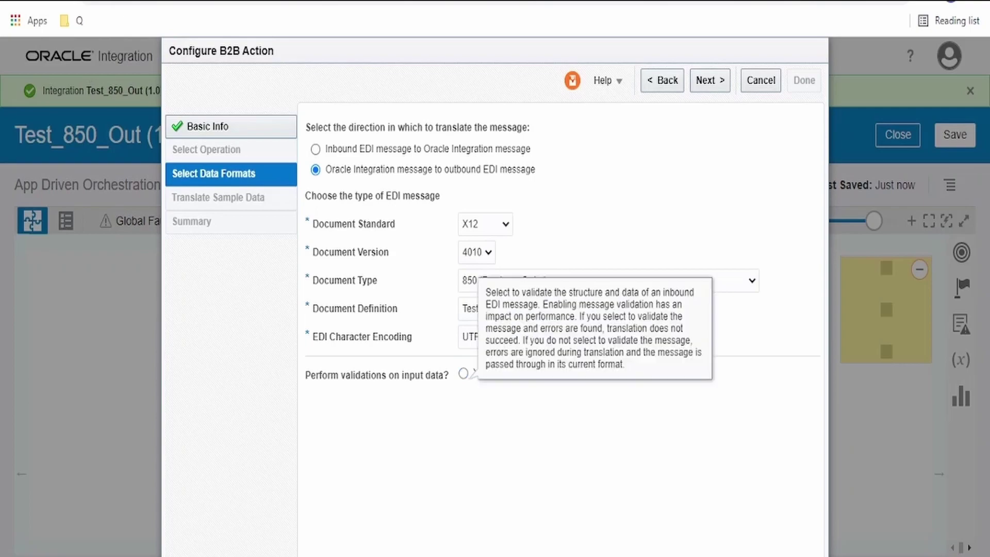
left_click(495, 373)
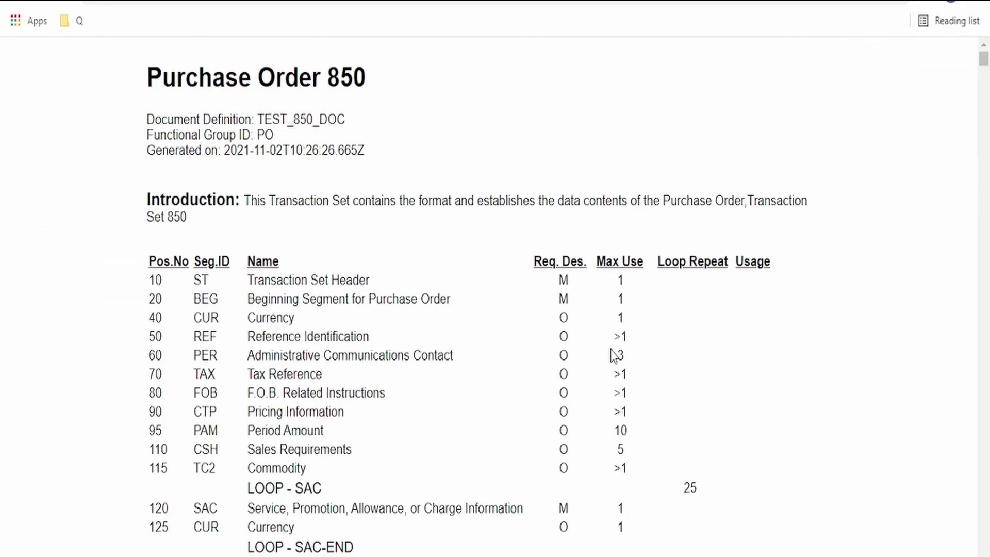
Step: Examine the segments and loops listed in the Purchase Order 850 document definition, including their requirement and maximum-use columns
scroll(611, 350, "down", 15)
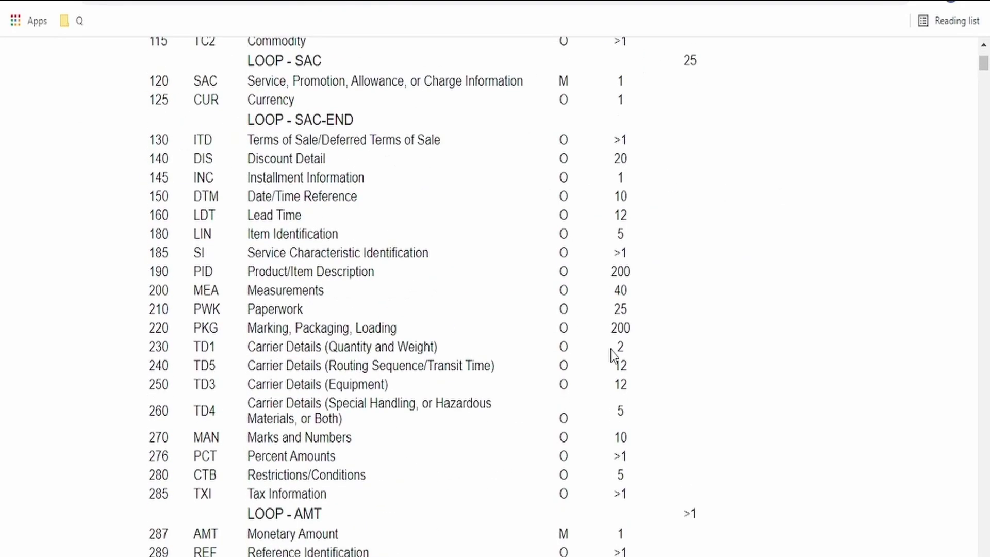
scroll(610, 350, "up", 3)
scroll(611, 350, "up", 6)
scroll(304, 296, "down", 5)
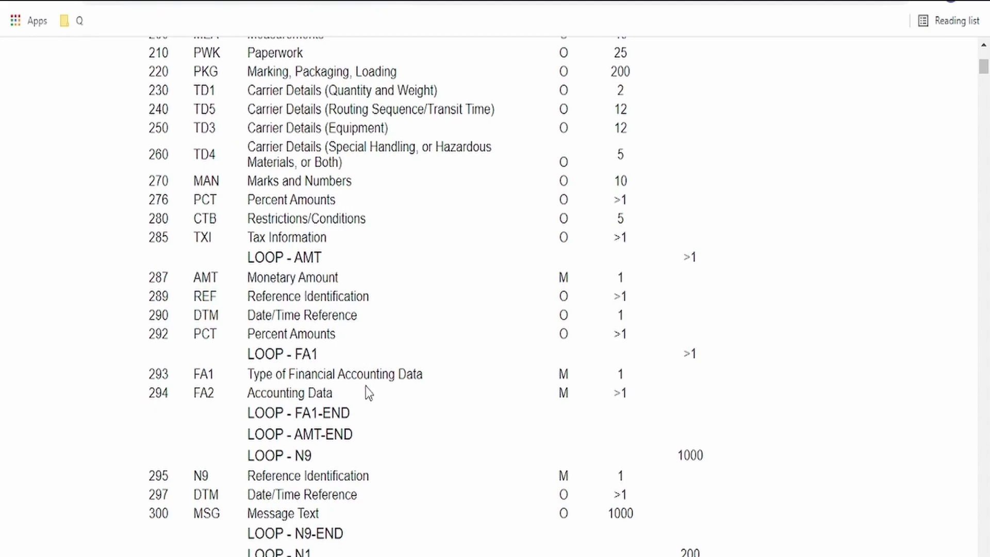
scroll(442, 438, "down", 3)
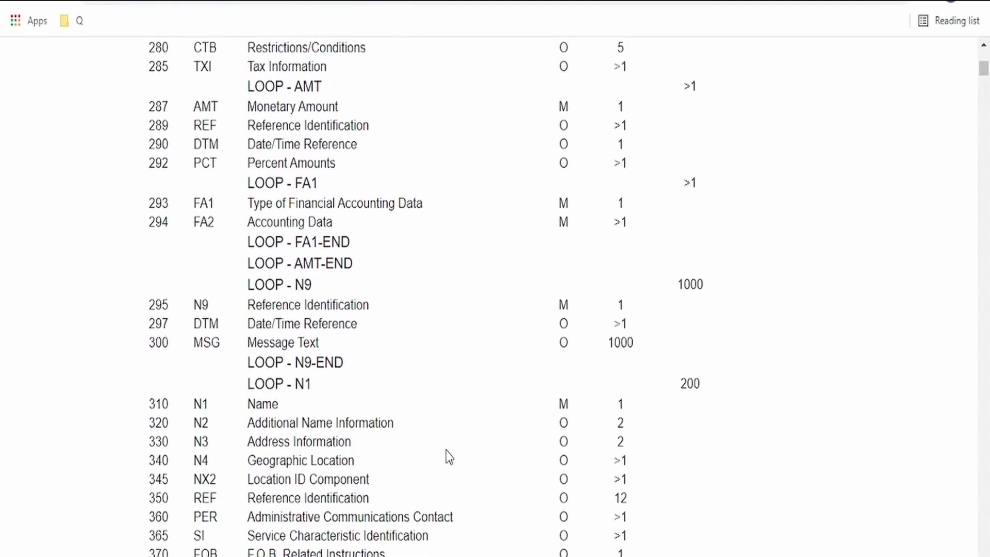
scroll(447, 458, "down", 2)
scroll(203, 435, "up", 15)
scroll(239, 426, "down", 8)
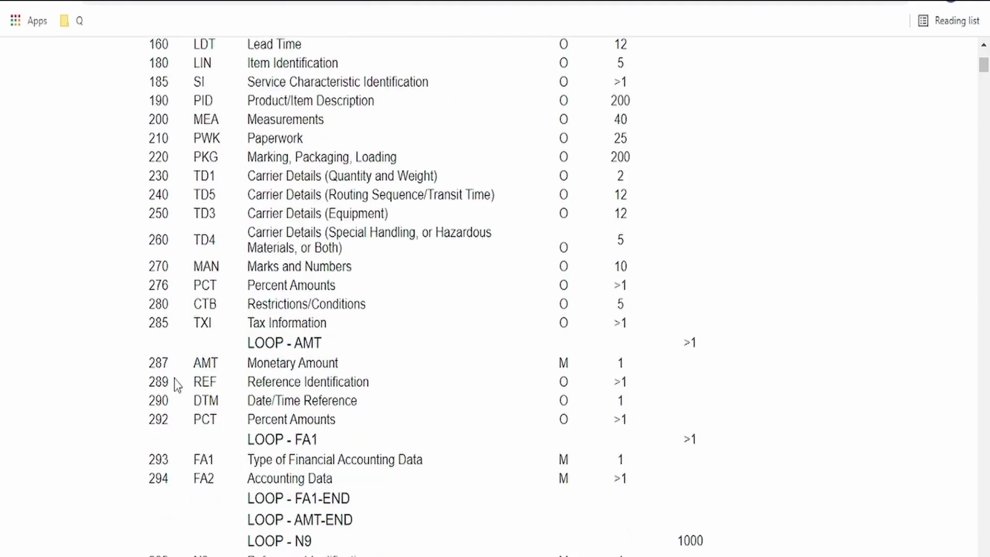
scroll(324, 419, "down", 18)
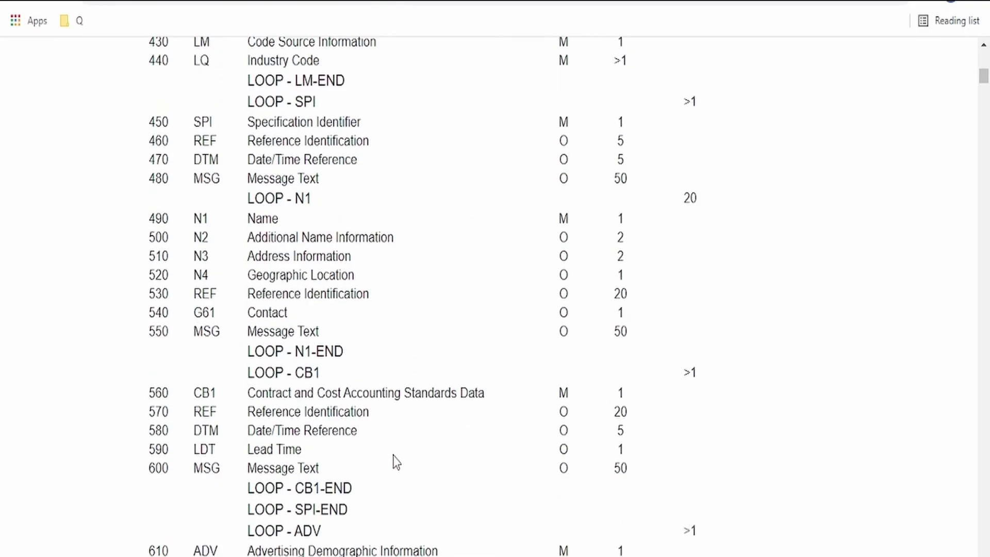
Step: Switch to the text editor, review the sample JSON payload and highlight its ST and BEG sections, and return to the B2B action configuration
key("alt+Tab")
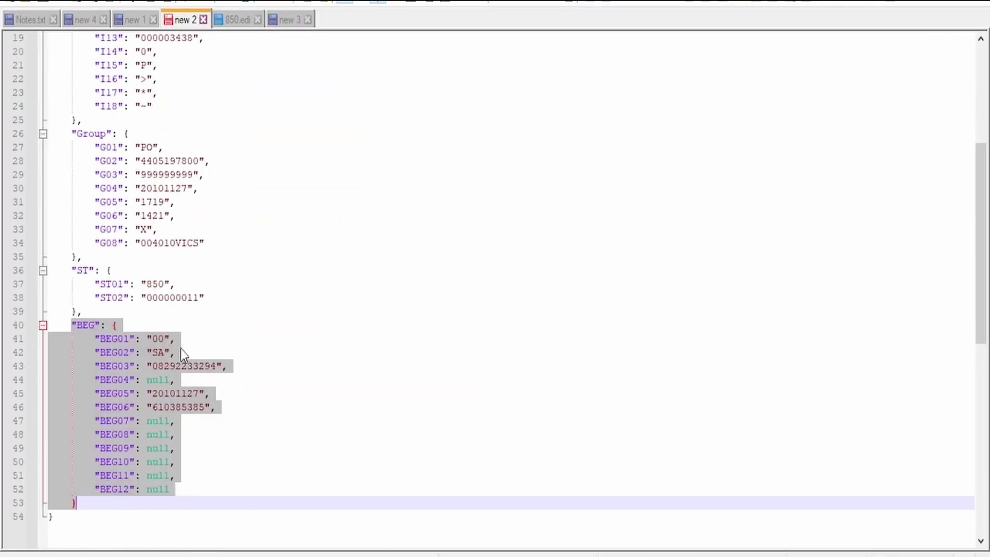
scroll(185, 263, "up", 6)
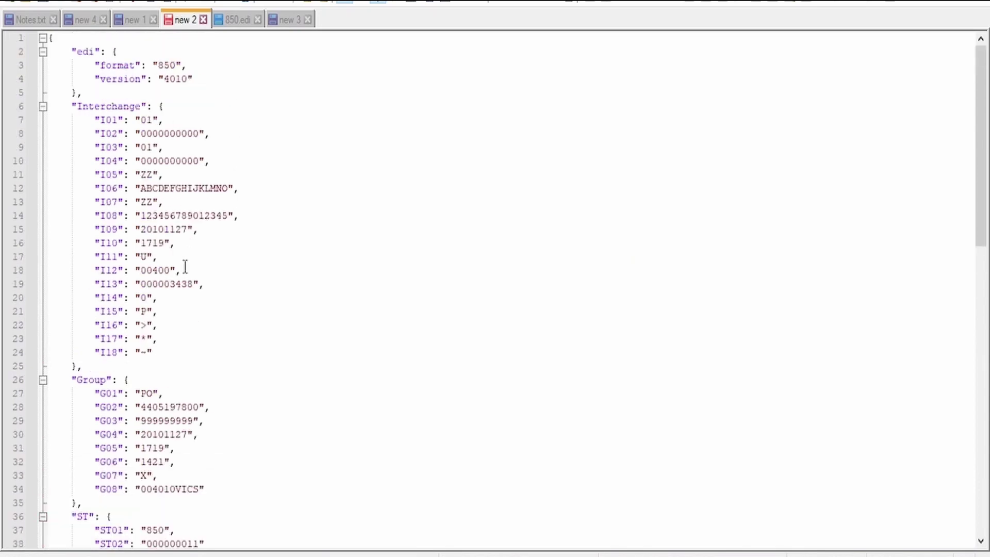
scroll(185, 266, "down", 6)
left_click_drag(62, 270, 116, 507)
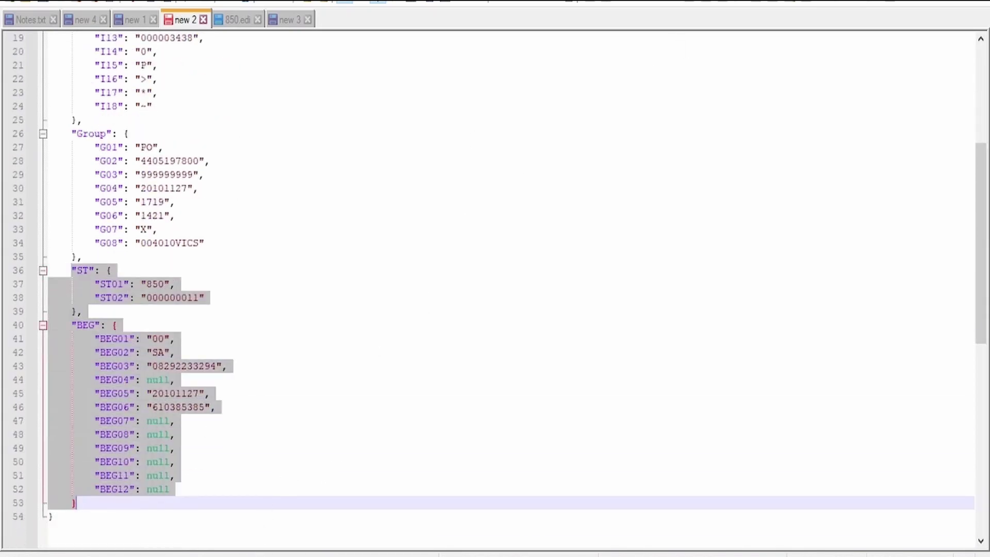
key("alt+Tab")
key("ctrl+Tab")
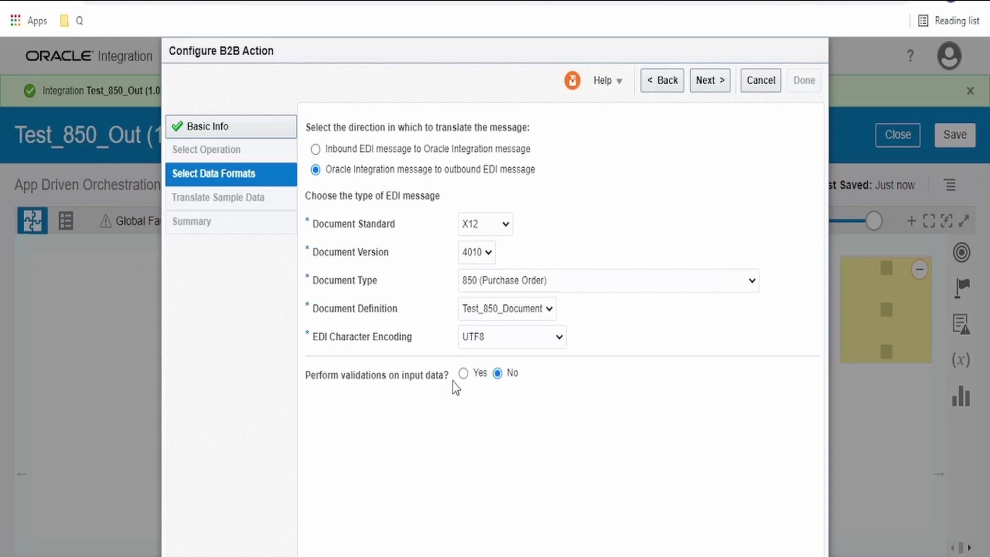
Step: Finish configuring the B2B action without running a sample translation, and save the Test_850_Out integration
mouse_move(477, 385)
left_click(720, 89)
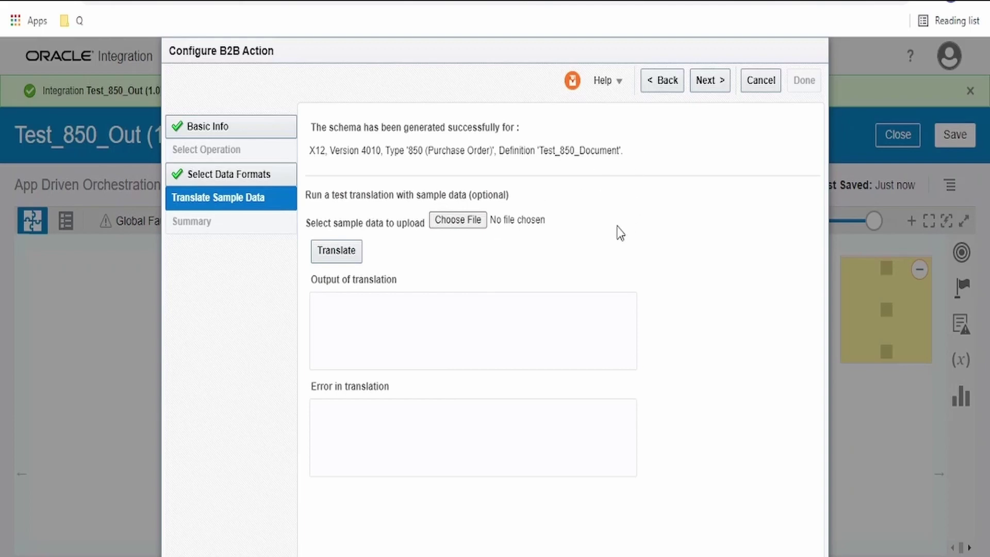
left_click(710, 80)
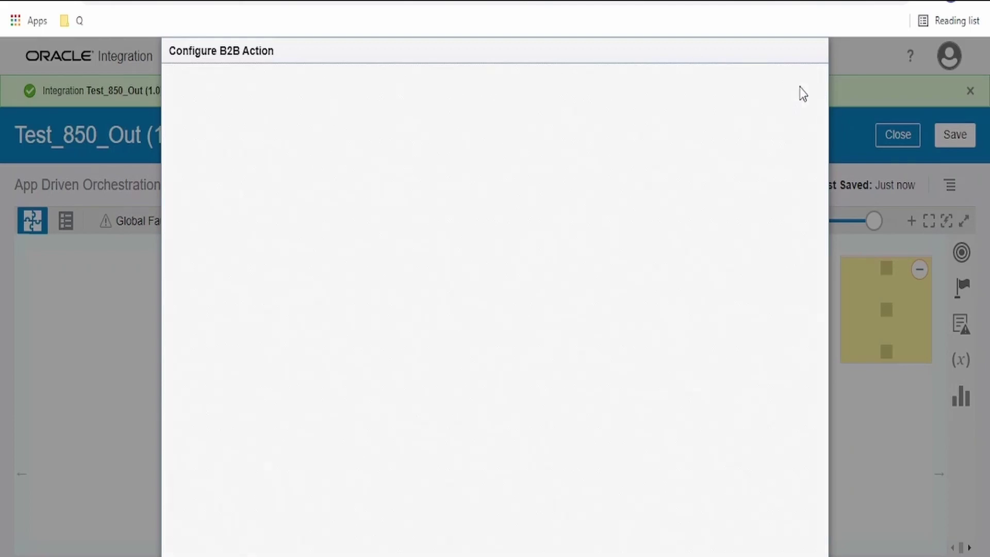
left_click(802, 80)
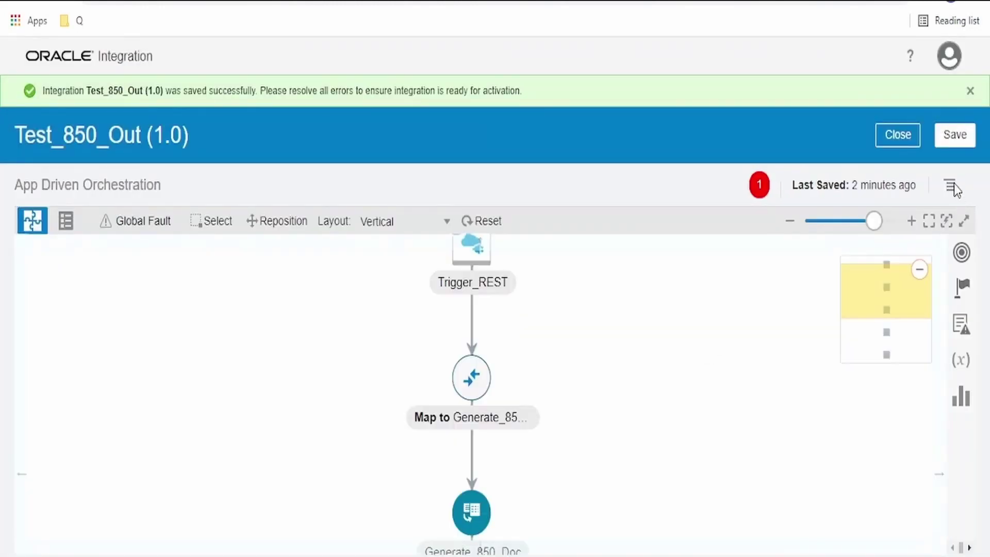
left_click(950, 142)
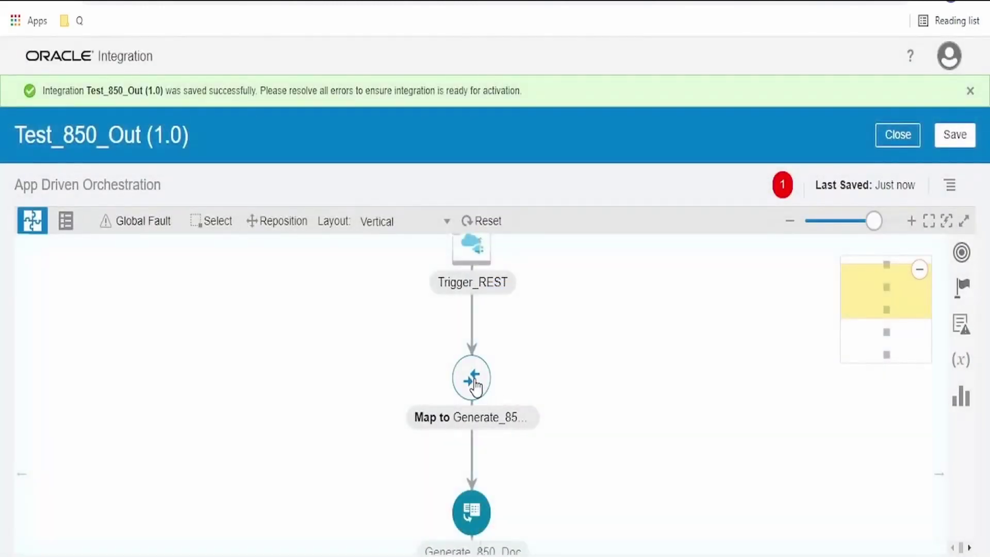
Step: Open the Map to Generate_850_Doc mapping for editing and look over the sample JSON payload in the text editor
left_click(471, 380)
left_click(504, 360)
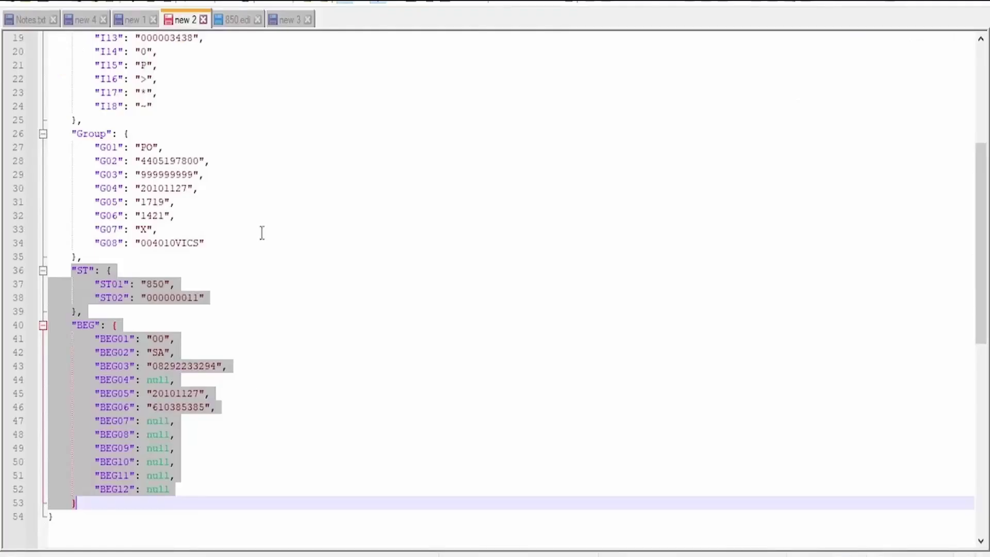
scroll(204, 342, "up", 7)
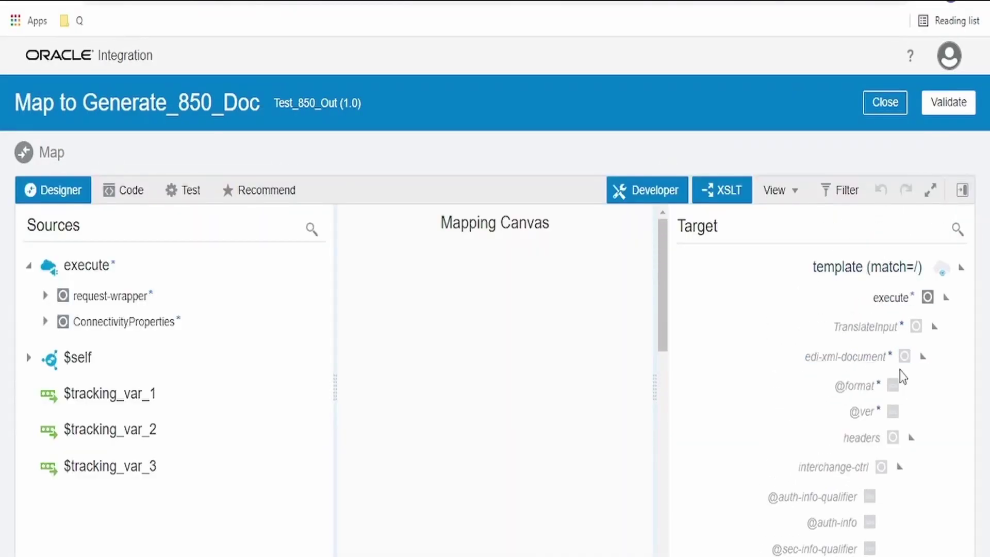
Step: Expand the source request-wrapper with its edi and Interchange nodes, and compare the Interchange fields with the target interchange-ctrl attributes
scroll(887, 361, "down", 2)
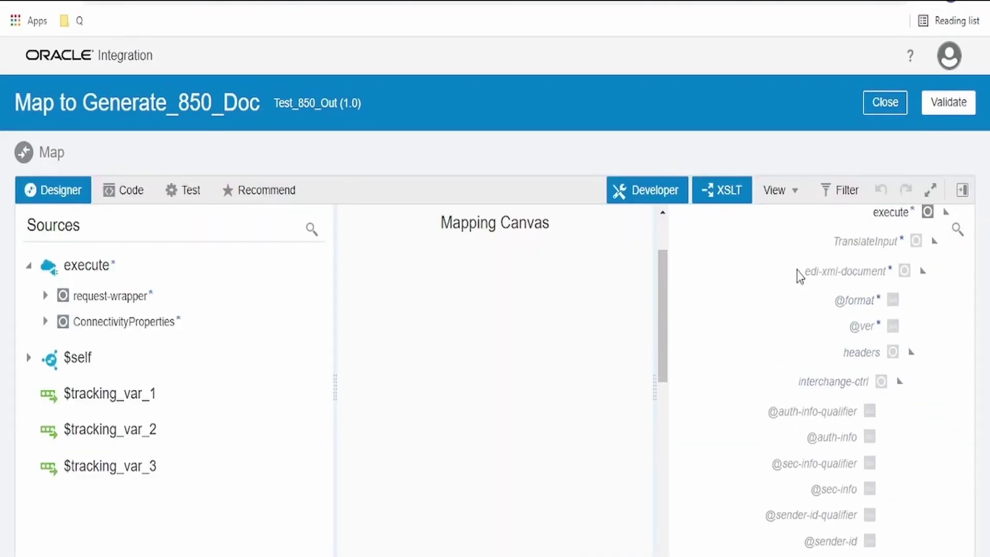
scroll(923, 330, "down", 2)
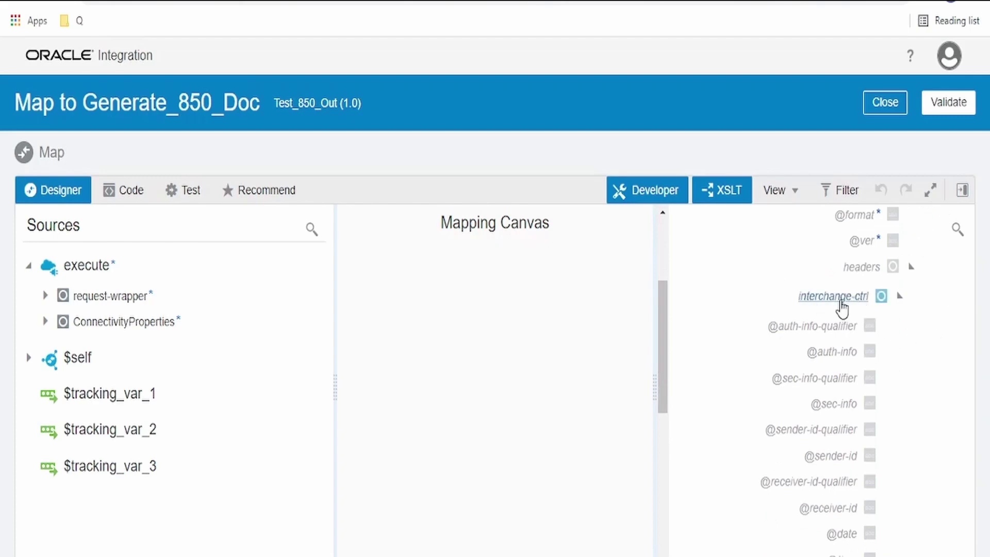
left_click(45, 296)
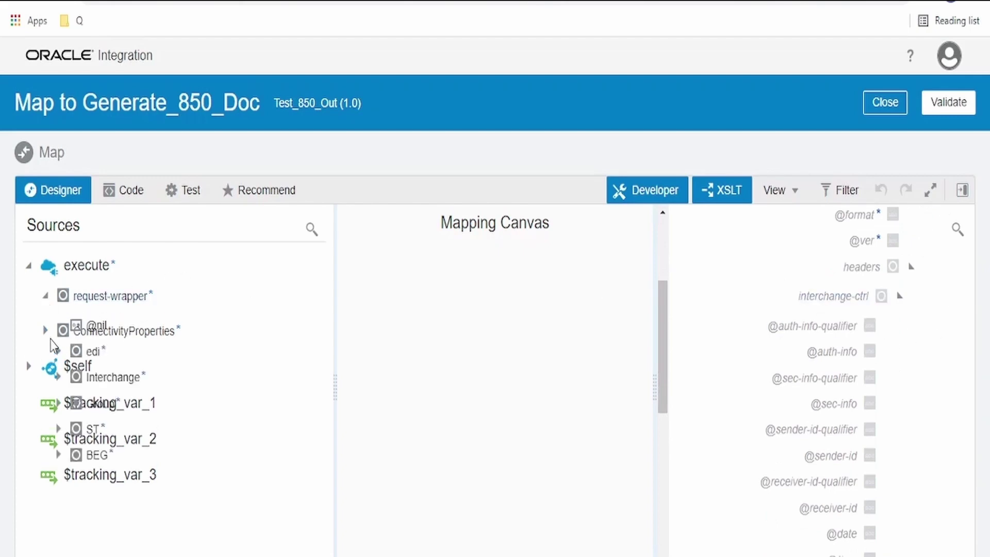
left_click(59, 351)
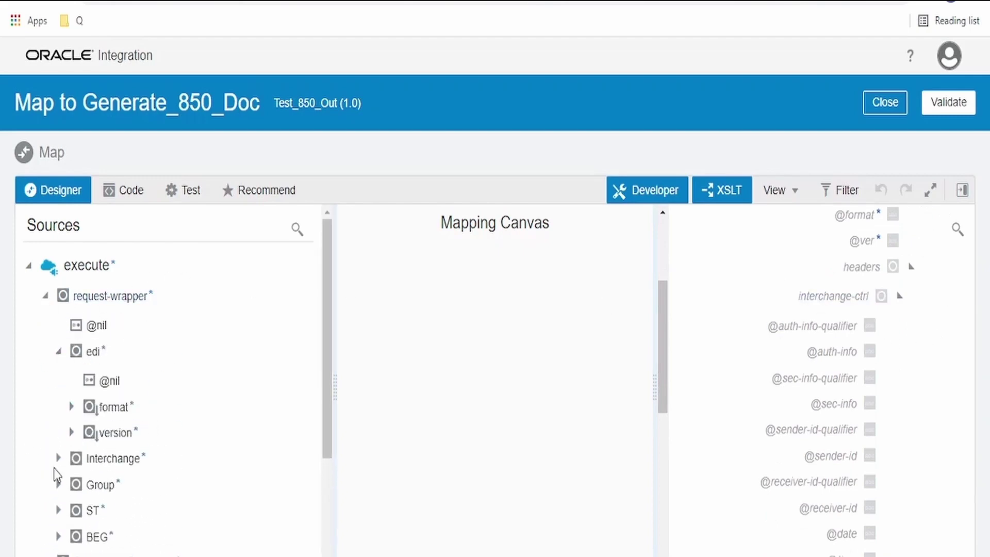
left_click(58, 458)
scroll(111, 459, "down", 3)
scroll(137, 409, "up", 3)
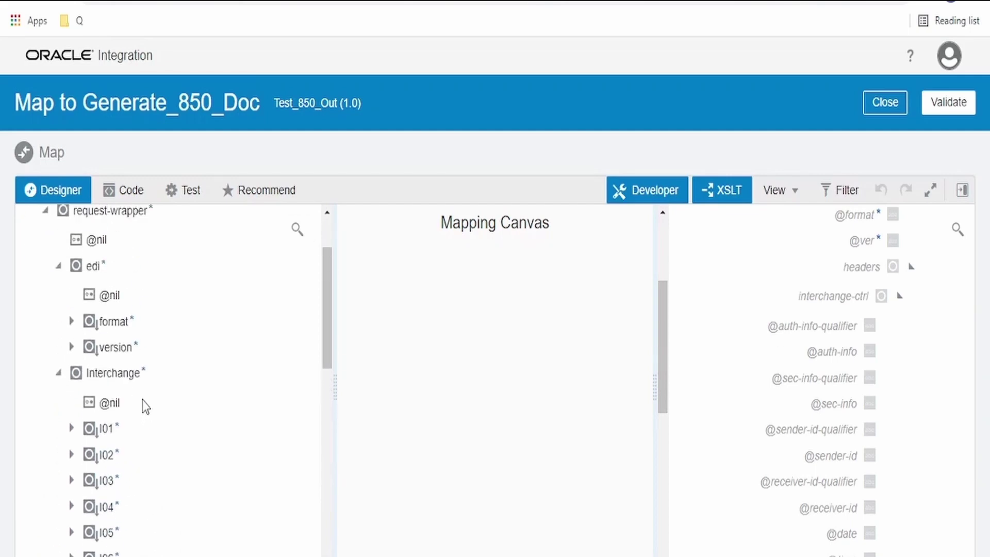
scroll(142, 411, "down", 5)
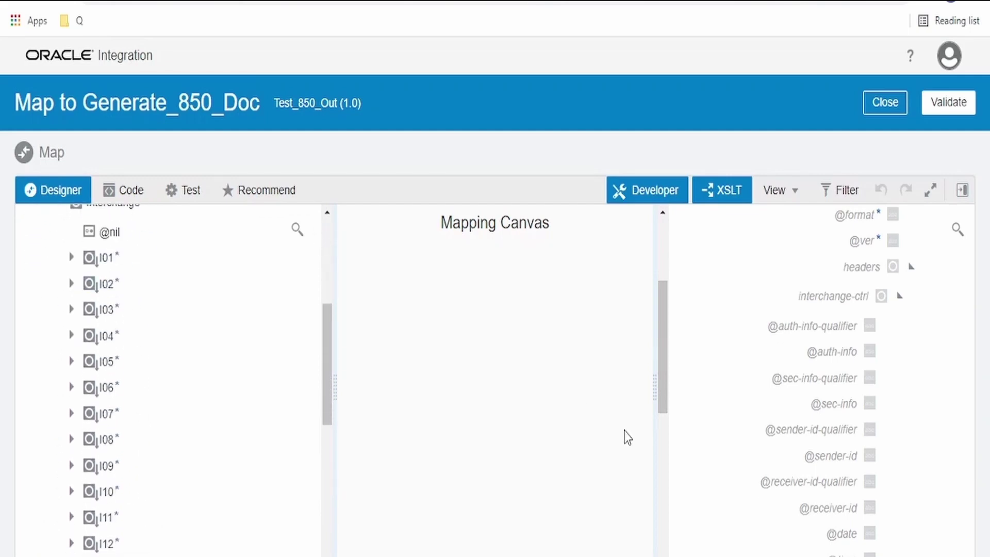
scroll(880, 504, "down", 6)
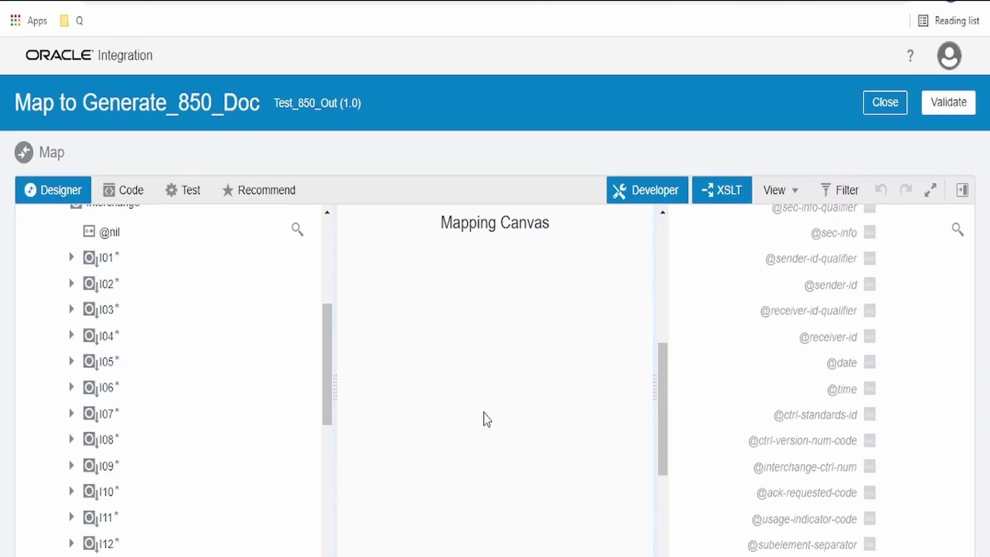
Step: Check the mapping lines between the source Interchange fields and the target interchange-ctrl attributes
scroll(794, 513, "up", 2)
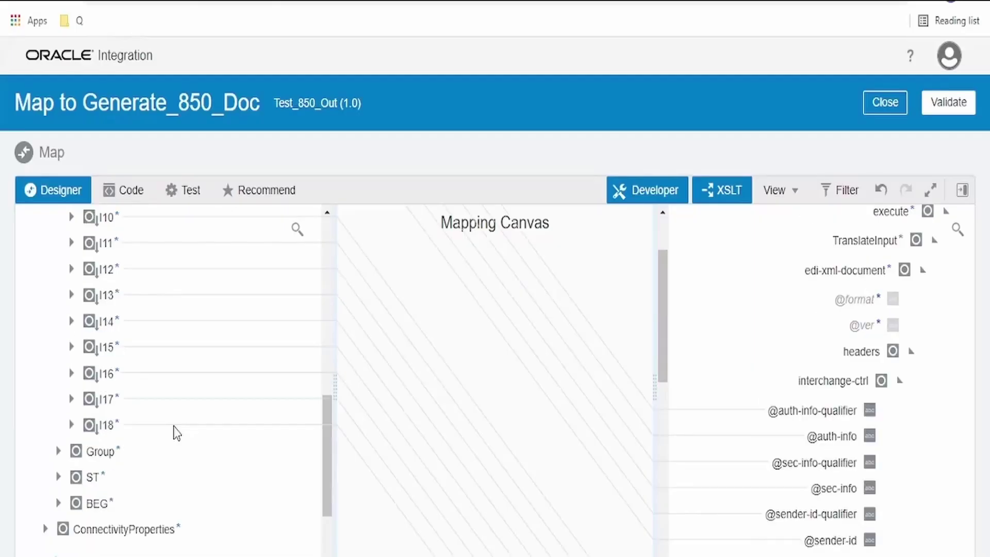
scroll(175, 431, "up", 8)
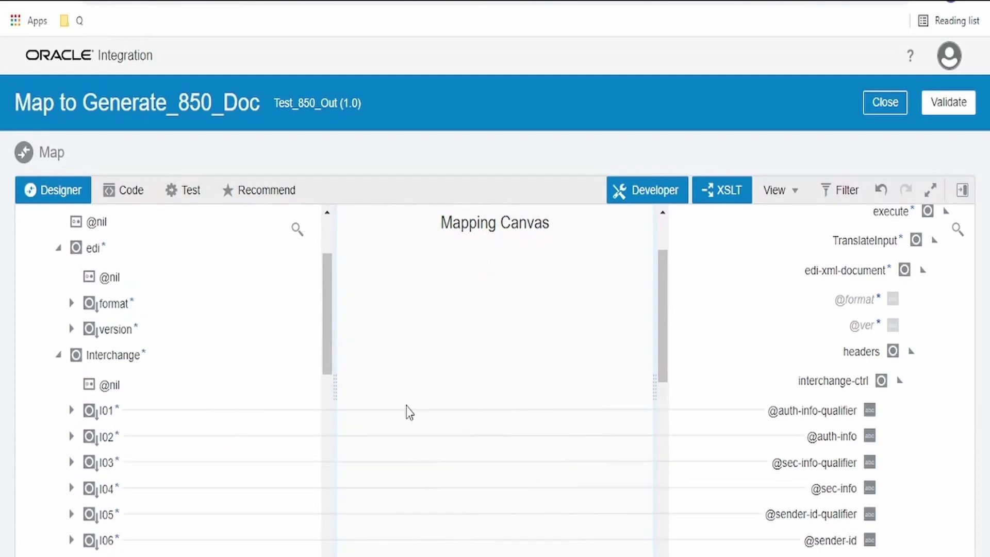
scroll(846, 388, "down", 2)
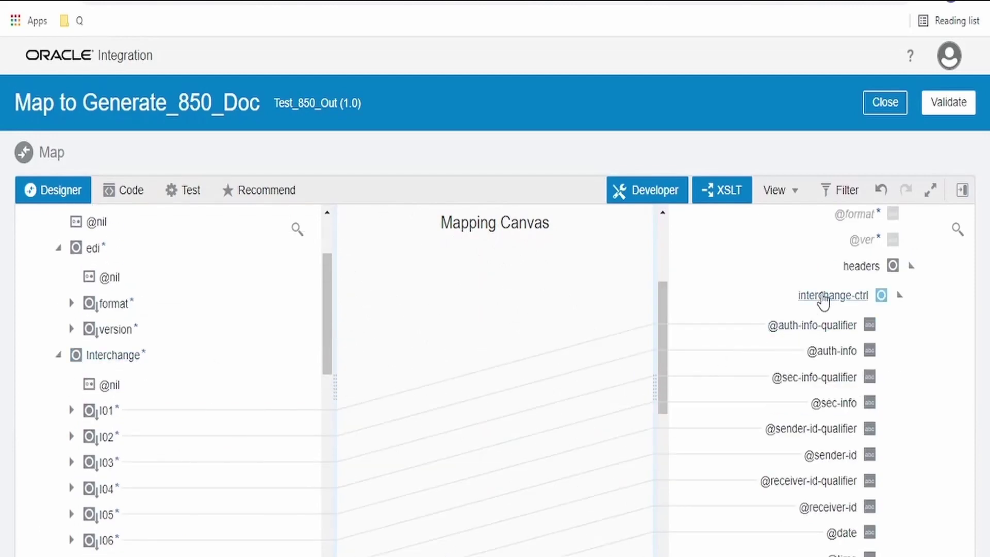
Step: Expand the target group, transaction-data and ST nodes and the source Group node to expose their fields for mapping
scroll(824, 309, "down", 9)
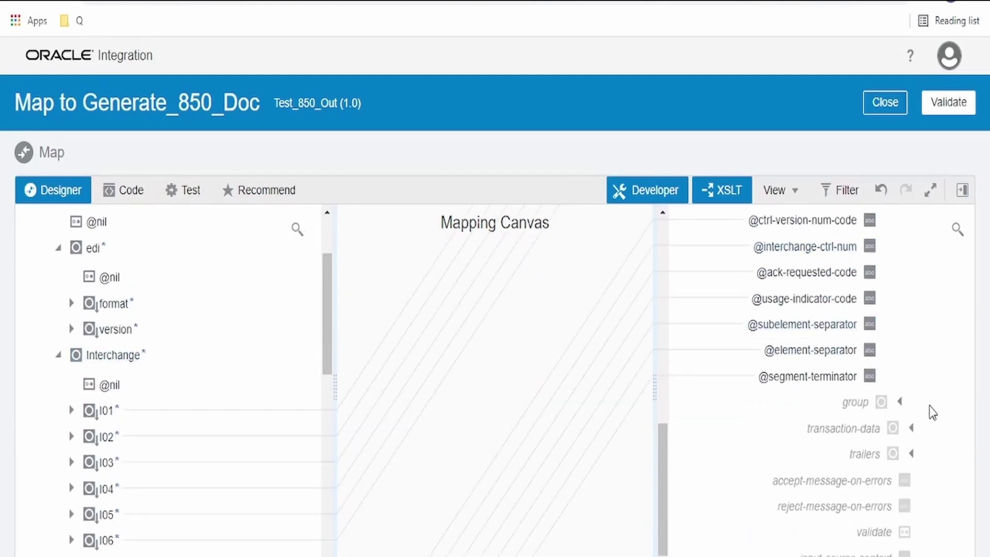
left_click(900, 402)
scroll(166, 467, "down", 8)
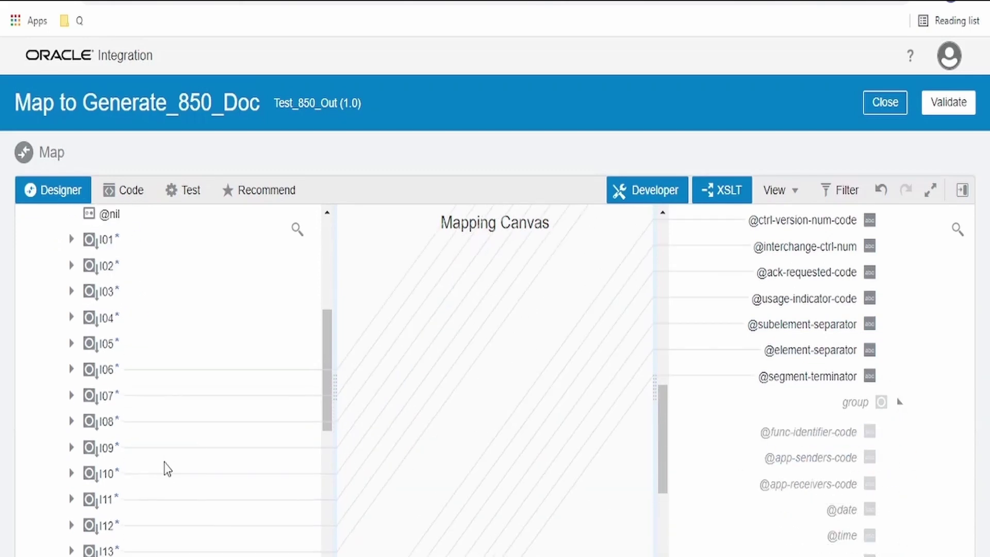
scroll(166, 466, "down", 3)
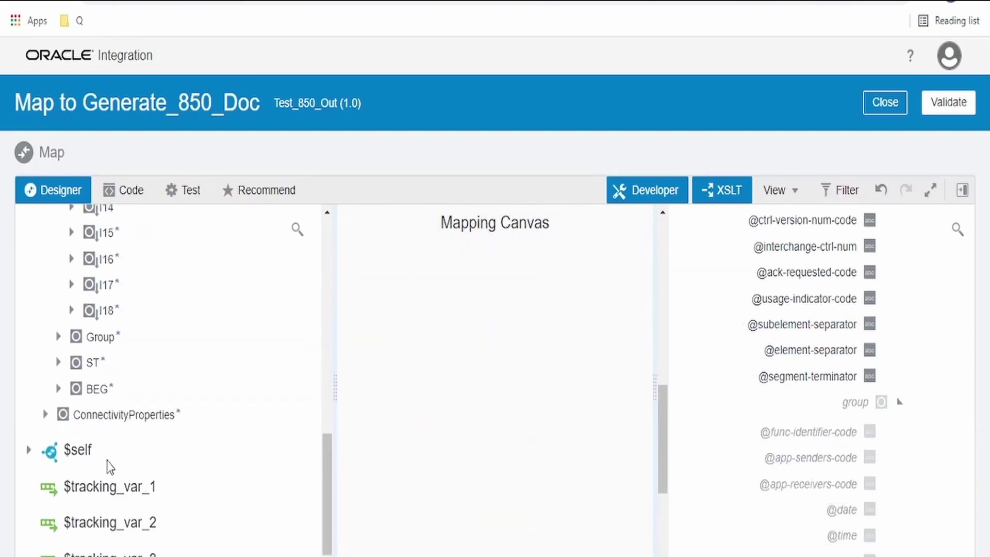
left_click(57, 336)
scroll(907, 439, "down", 4)
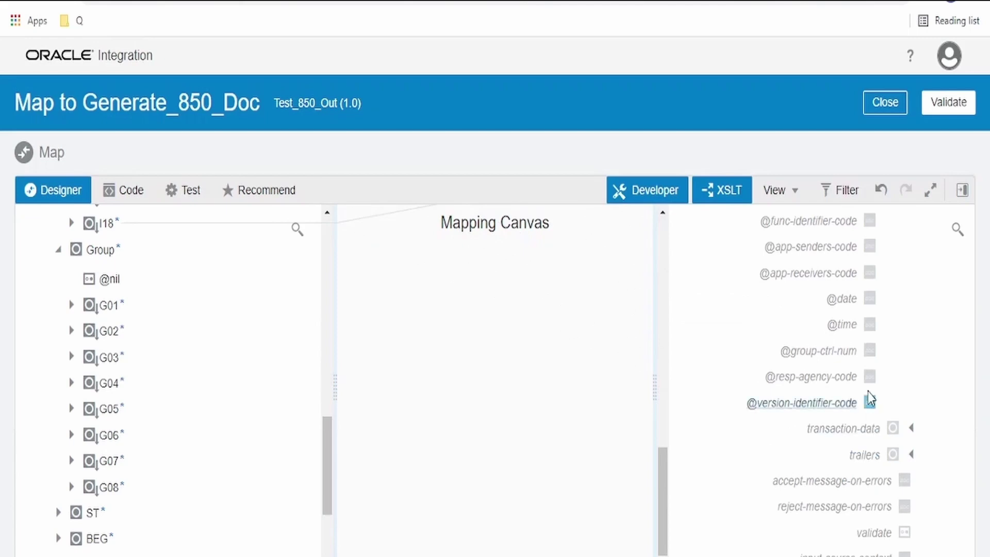
left_click(911, 429)
left_click(900, 457)
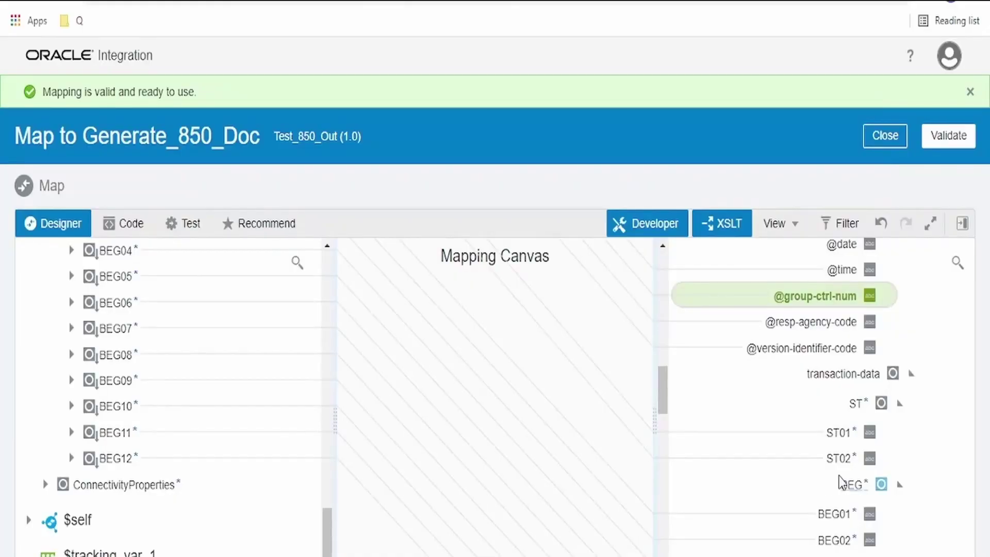
Step: Check the mapping lines for the target group attributes and the ST and BEG segment elements
scroll(825, 480, "up", 3)
scroll(280, 473, "up", 5)
scroll(706, 464, "up", 2)
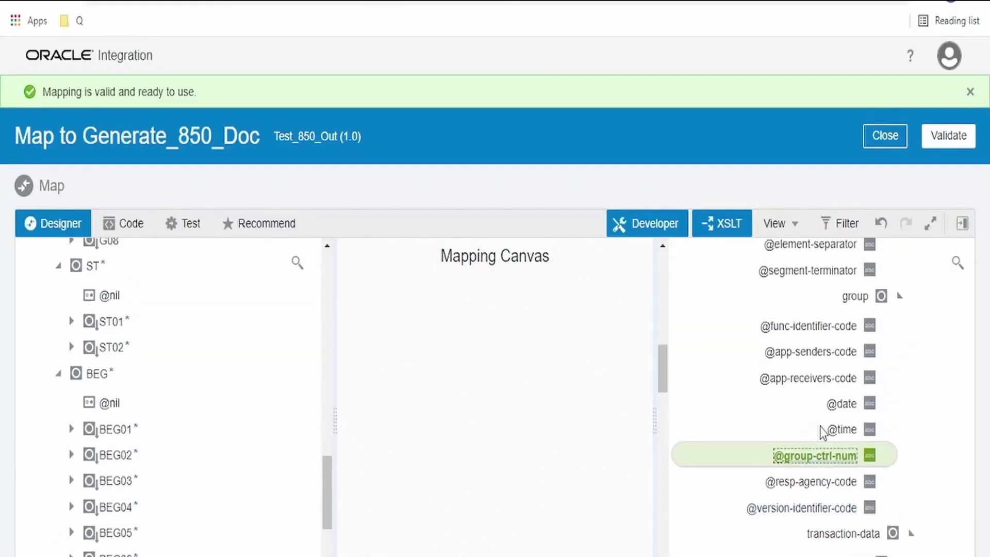
scroll(847, 456, "down", 10)
scroll(848, 463, "up", 10)
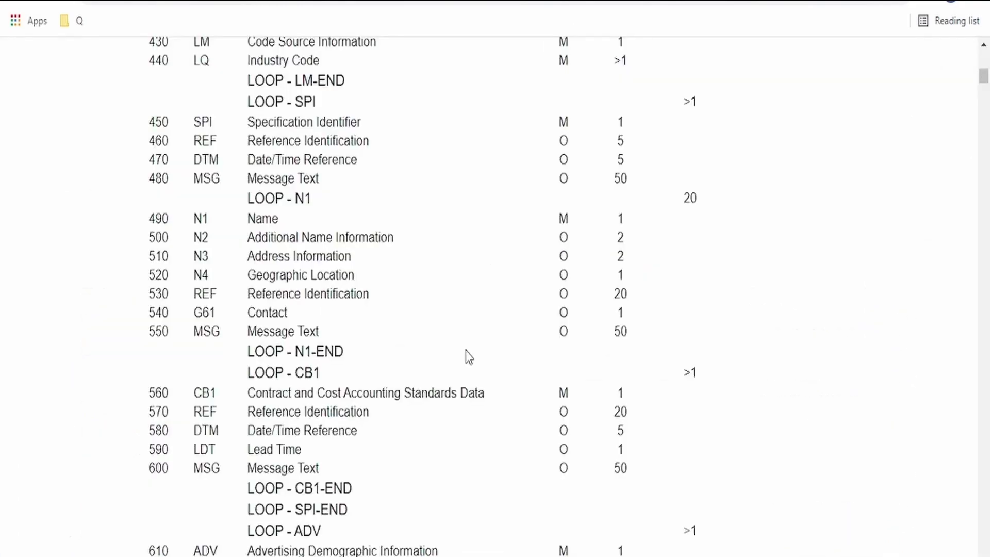
Step: Return to the start of the Purchase Order 850 implementation guide to view its segment table
scroll(468, 356, "up", 5)
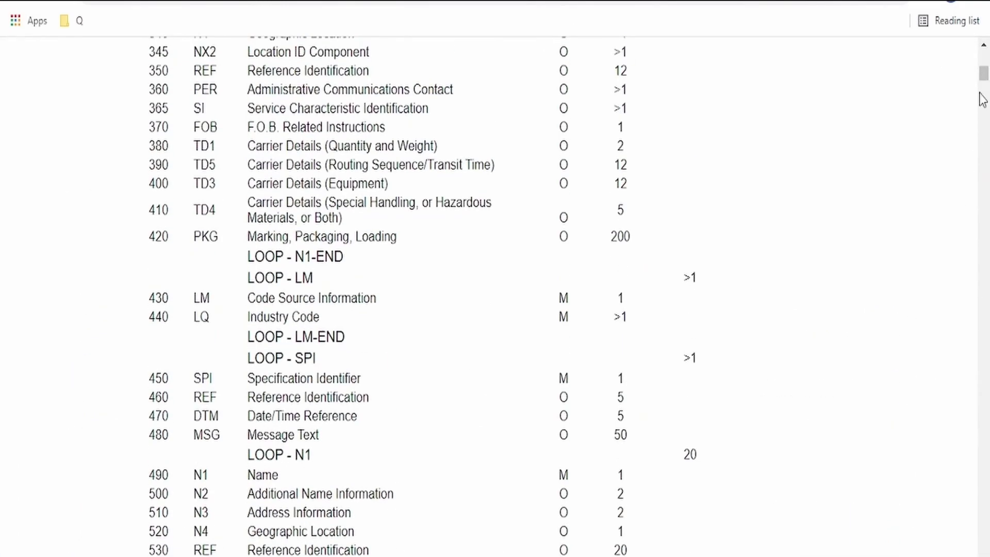
scroll(983, 99, "down", 9)
left_click_drag(985, 78, 985, 56)
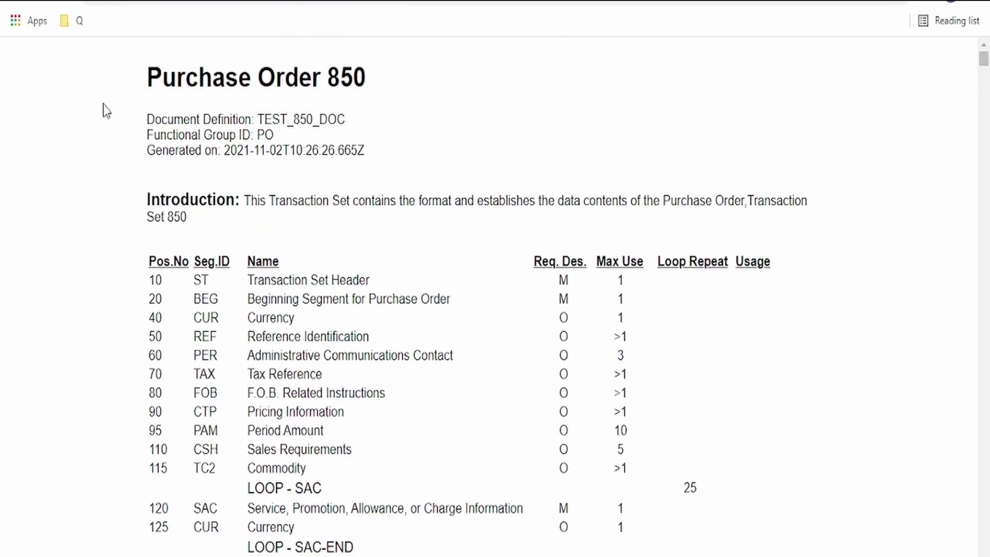
Step: Switch to the Using B2B for Oracle Integration documentation and open the Envelope Structure topic under EDI X12
key("ctrl+Tab")
scroll(155, 331, "up", 5)
scroll(172, 405, "down", 15)
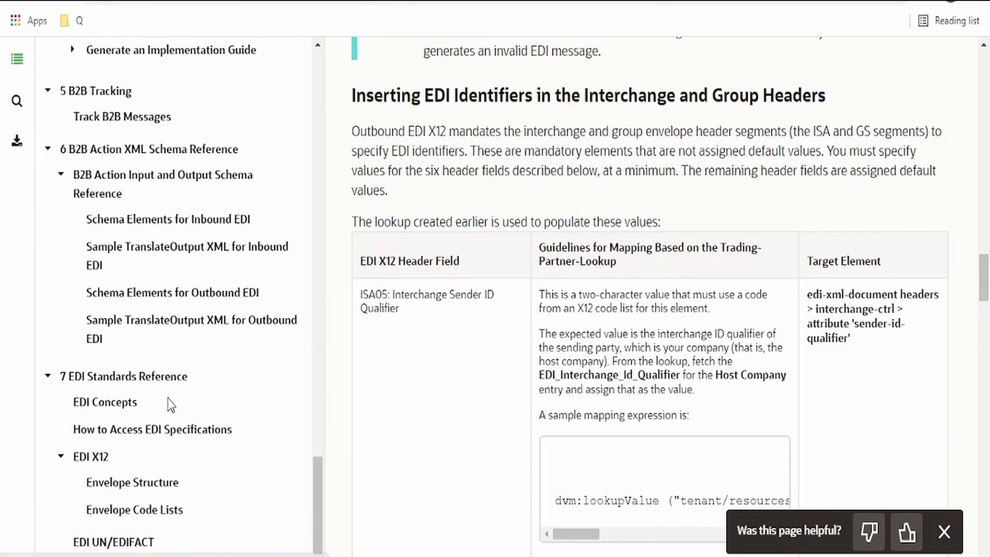
scroll(171, 405, "down", 2)
left_click(126, 451)
scroll(479, 370, "down", 4)
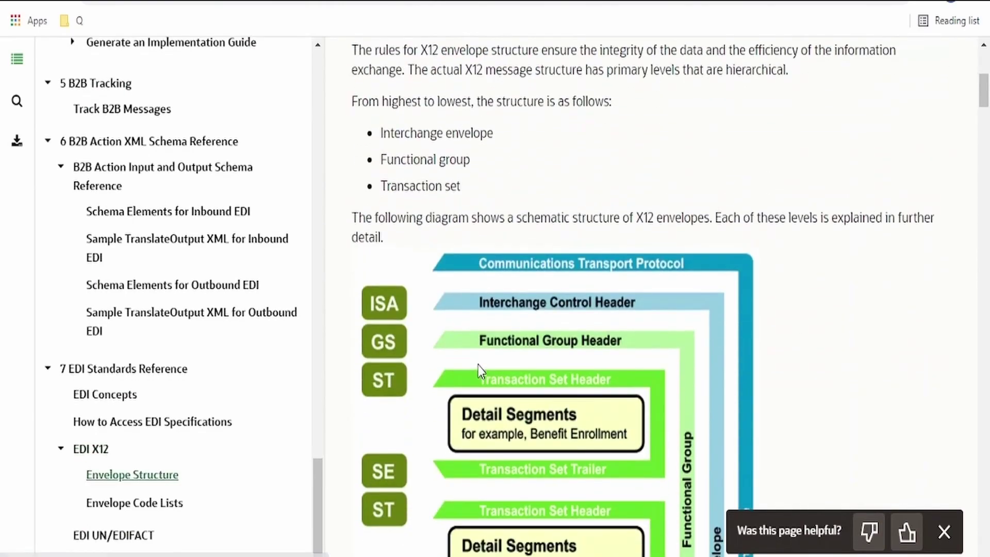
Step: Examine the X12 envelope diagram and its interchange, functional group and transaction set levels
scroll(479, 370, "up", 4)
scroll(480, 383, "down", 13)
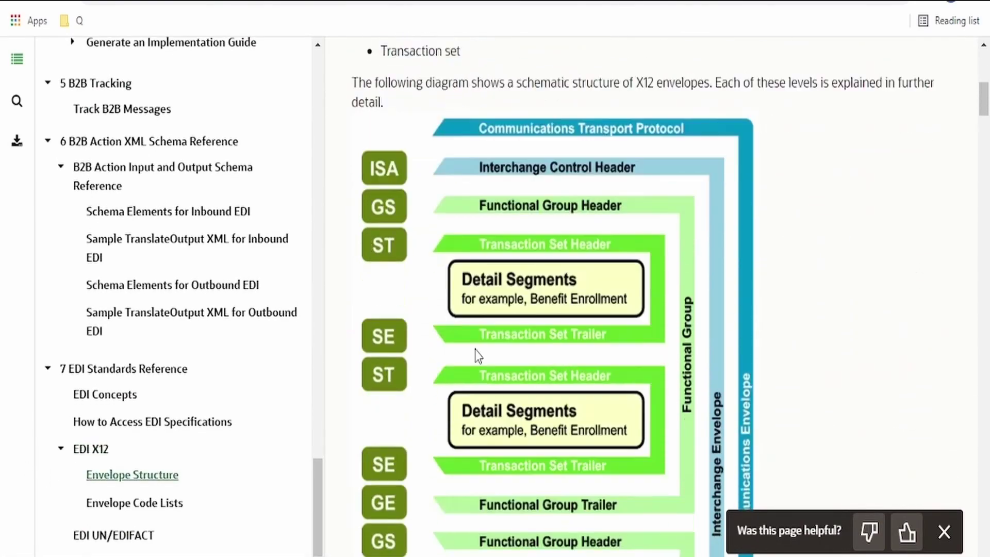
scroll(478, 335, "up", 7)
scroll(494, 274, "up", 8)
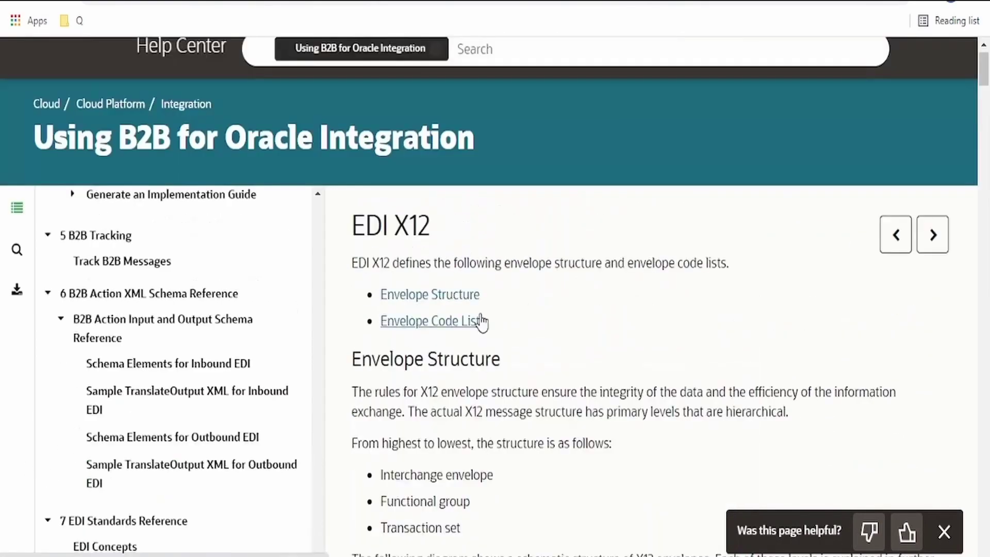
scroll(565, 313, "down", 6)
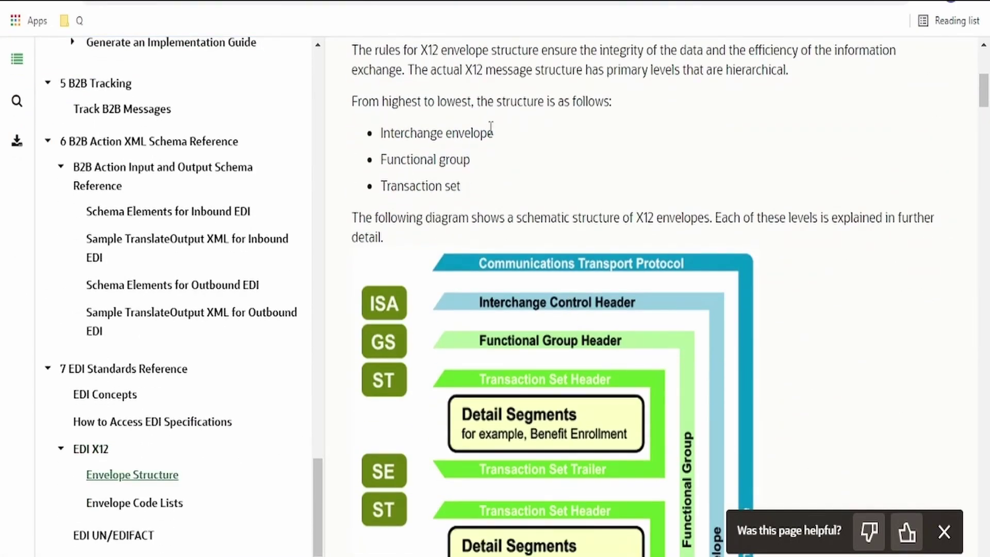
scroll(504, 199, "down", 6)
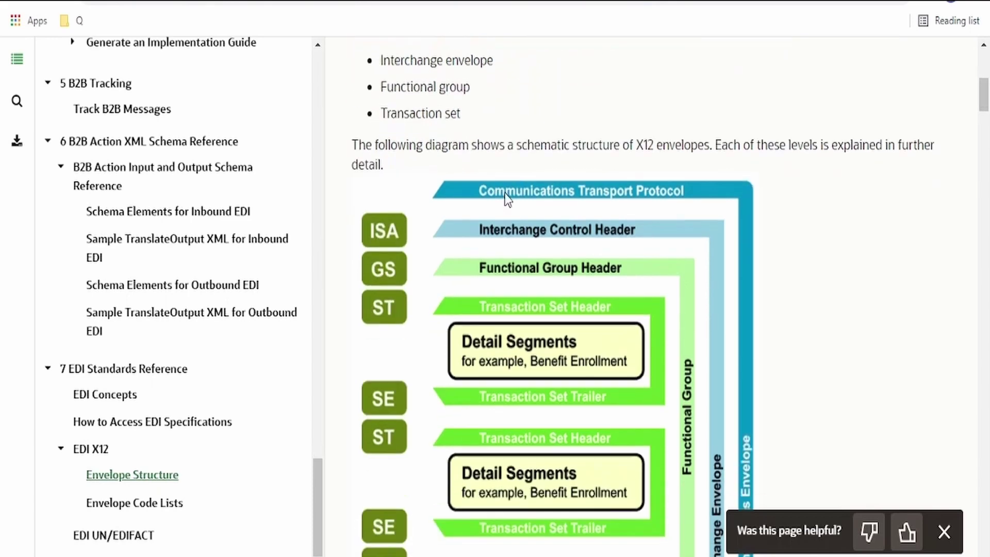
scroll(493, 353, "up", 8)
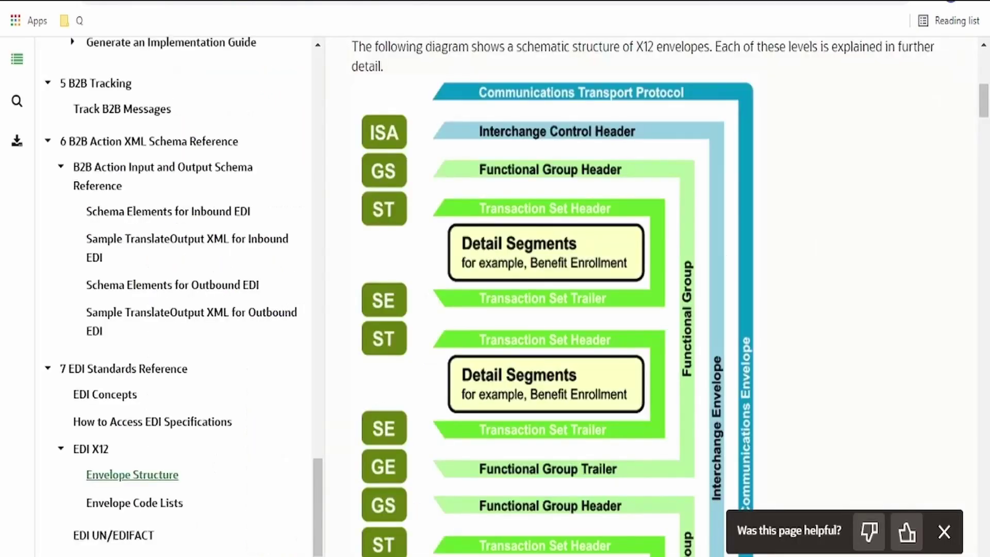
Step: Read the X12 997 segment table and the Functional Groups (GS/GE) section with its header example
scroll(469, 295, "down", 15)
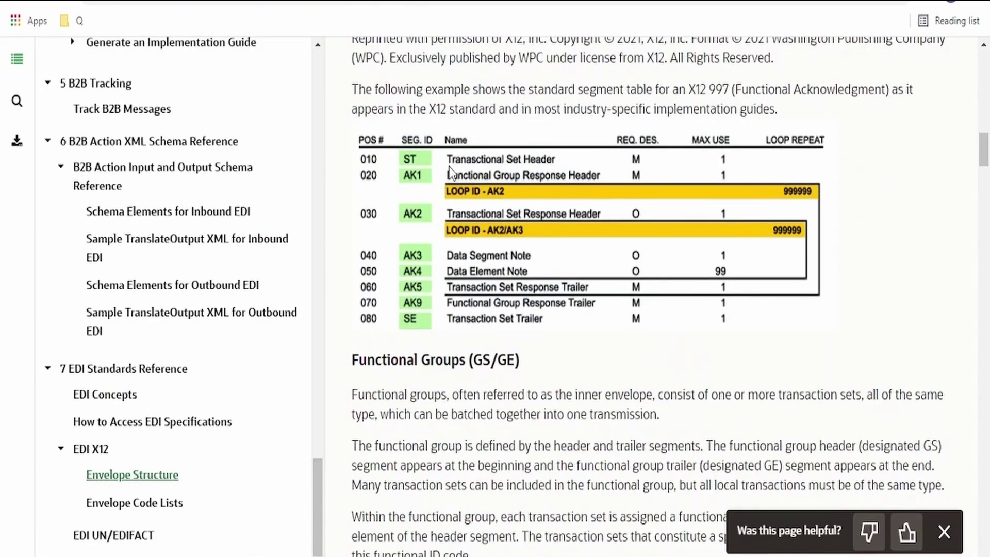
scroll(464, 241, "down", 12)
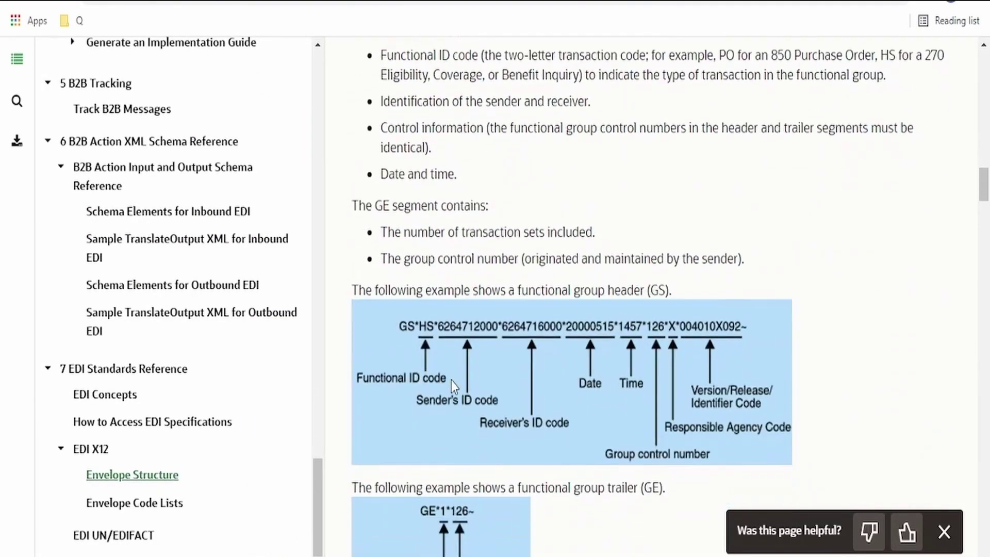
scroll(450, 380, "down", 15)
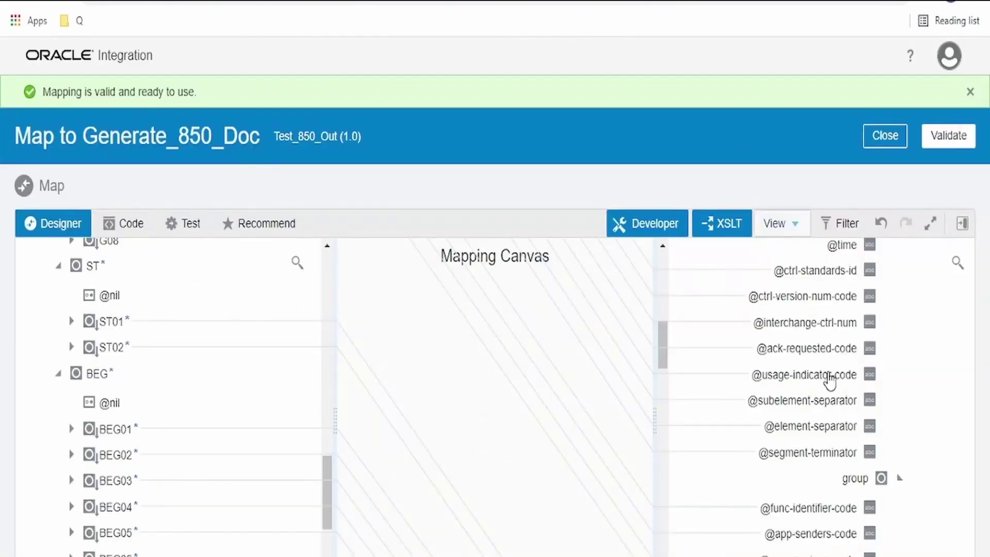
Step: Switch back to the mapping and review the target interchange-ctrl attributes from the authorization qualifier to the segment terminator
scroll(830, 367, "up", 10)
scroll(831, 375, "down", 5)
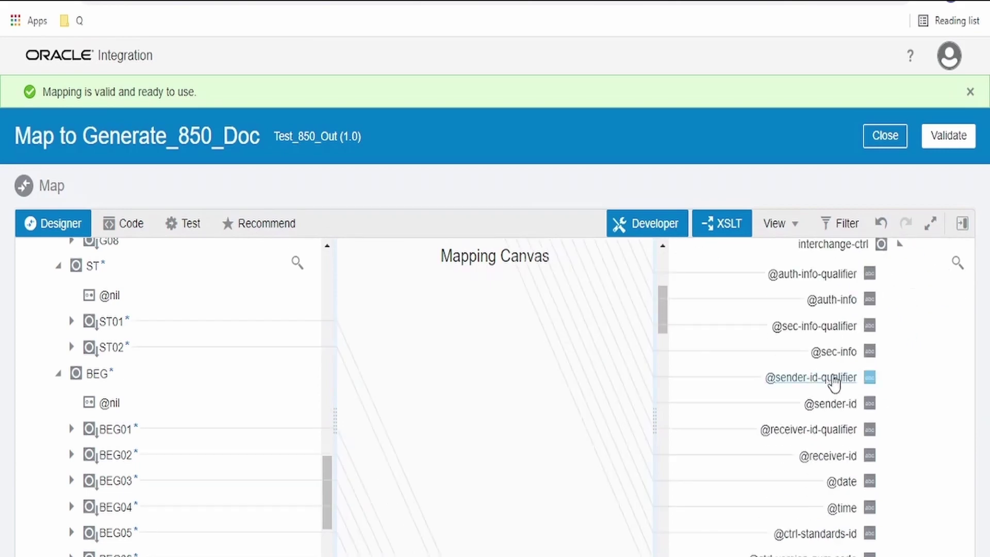
scroll(825, 376, "up", 2)
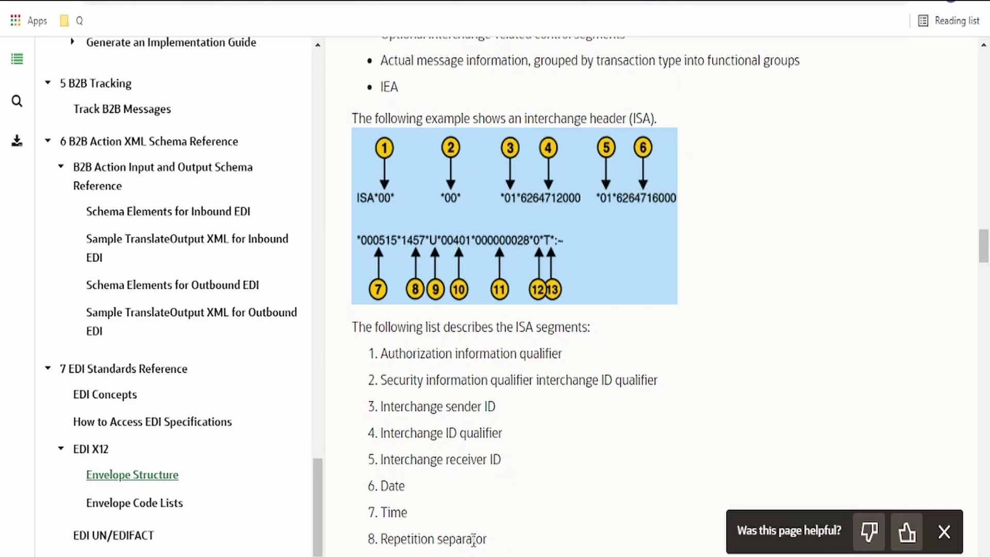
Step: Read the list of ISA segments down to the usage indicator, and look through the Envelope Code Lists values
scroll(473, 540, "down", 3)
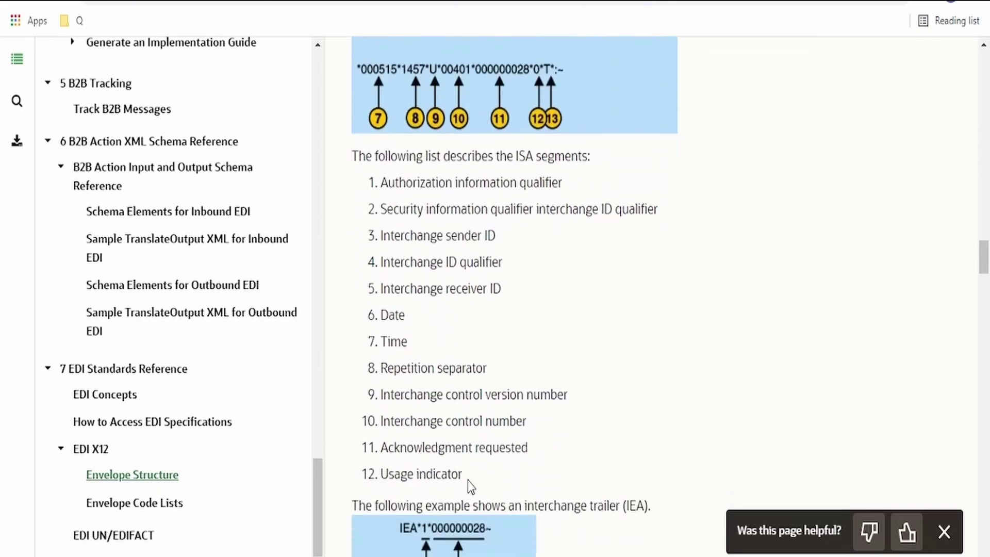
left_click_drag(464, 476, 381, 473)
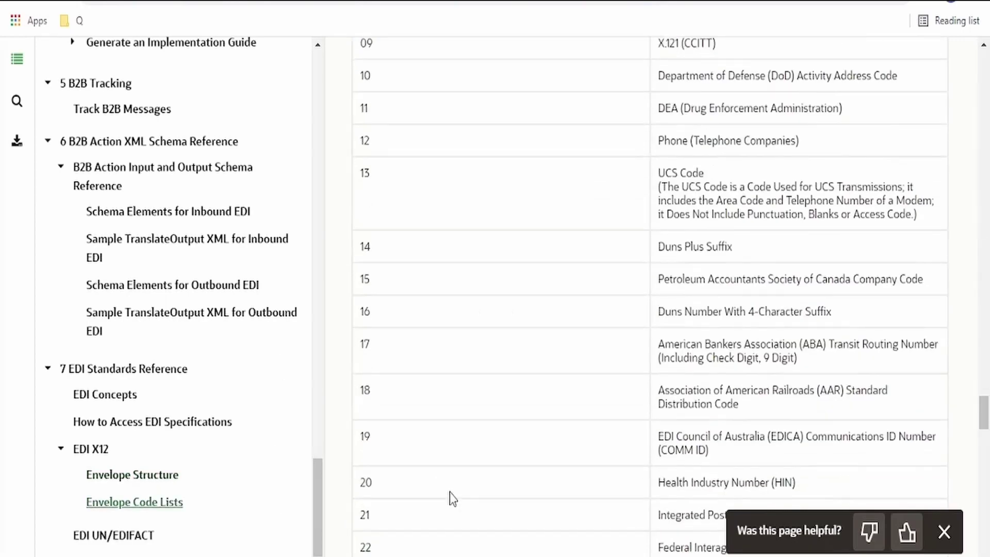
scroll(451, 497, "down", 15)
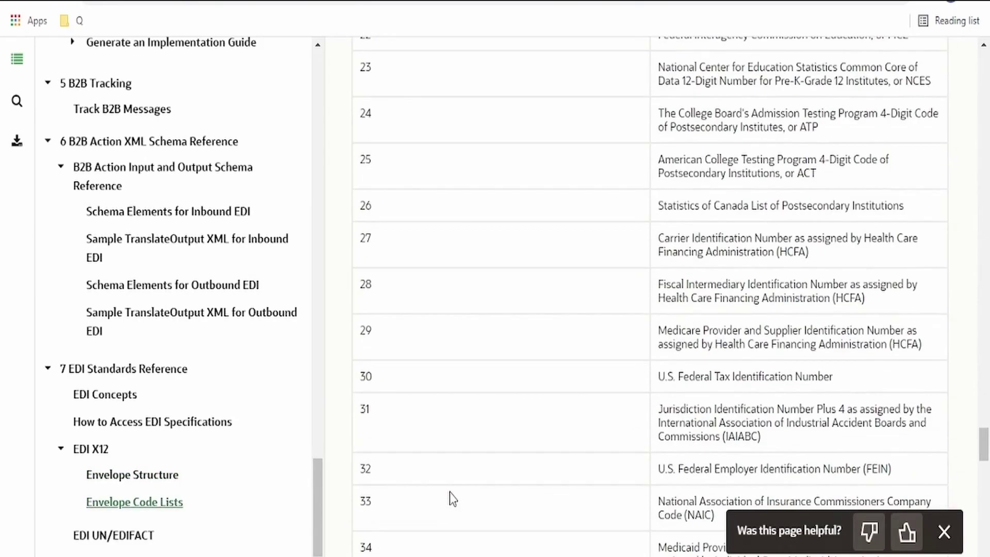
scroll(451, 497, "up", 5)
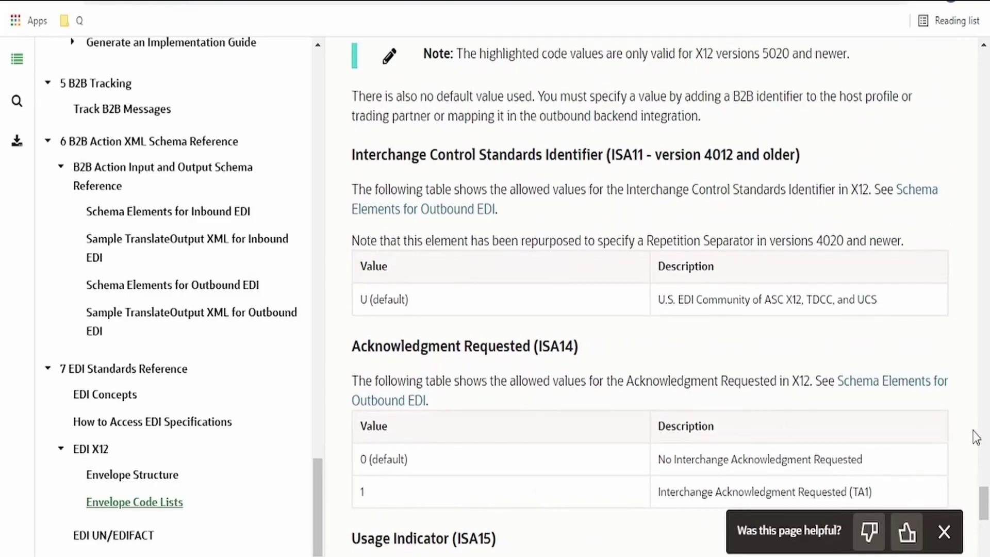
Step: Review the functional group section of Envelope Structure again and return to the Generate Outbound EDI from an Application Message topic
left_click_drag(983, 497, 984, 144)
scroll(464, 366, "down", 10)
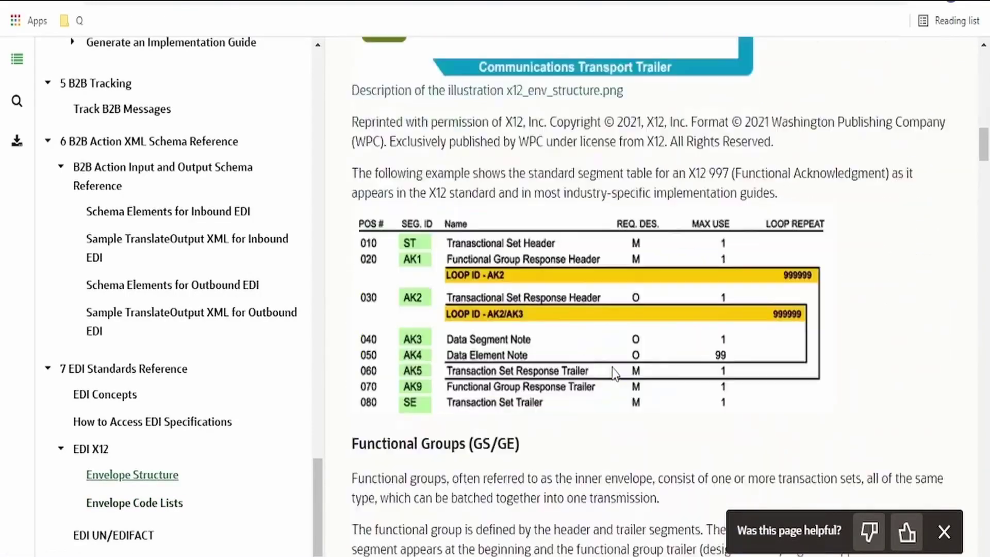
scroll(208, 370, "up", 6)
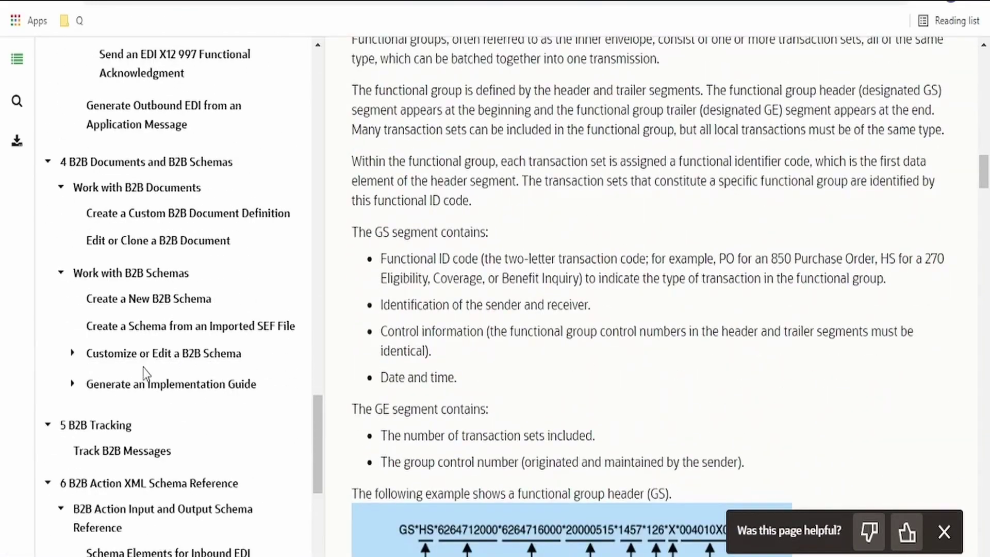
key("alt+Left")
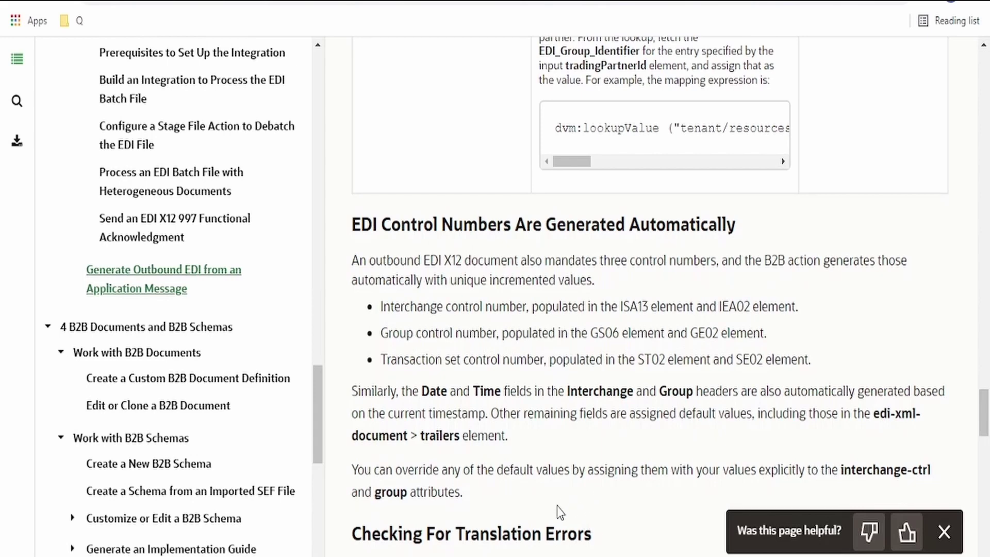
Step: Read the section on automatically generated EDI control numbers, highlighting the interchange-ctrl and group attributes that allow overriding default values
left_click_drag(840, 469, 477, 495)
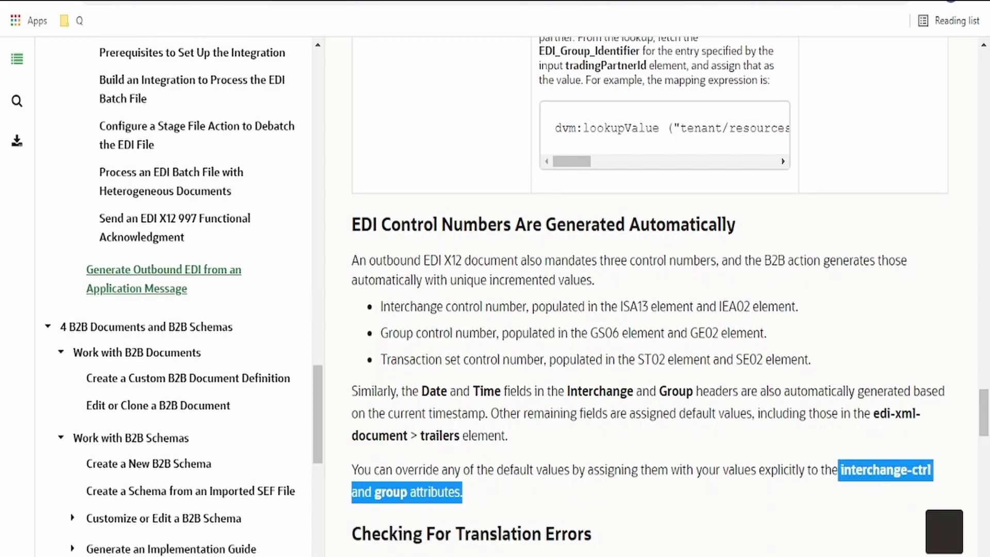
left_click(103, 1)
left_click(199, 1)
left_click(665, 388)
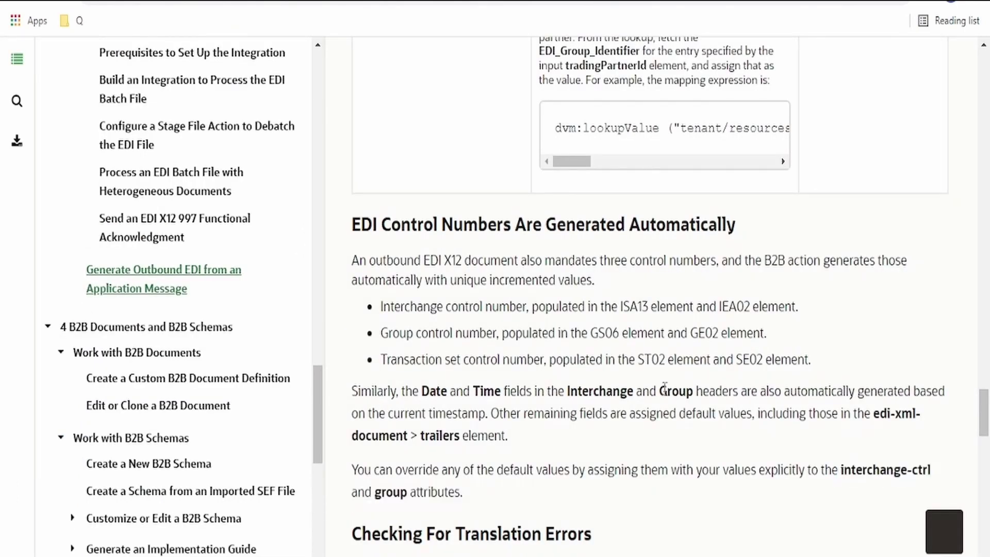
Step: Switch to the mapping and check the date, time and control number attributes and the mapped ST and BEG elements
key("ctrl+shift+Tab")
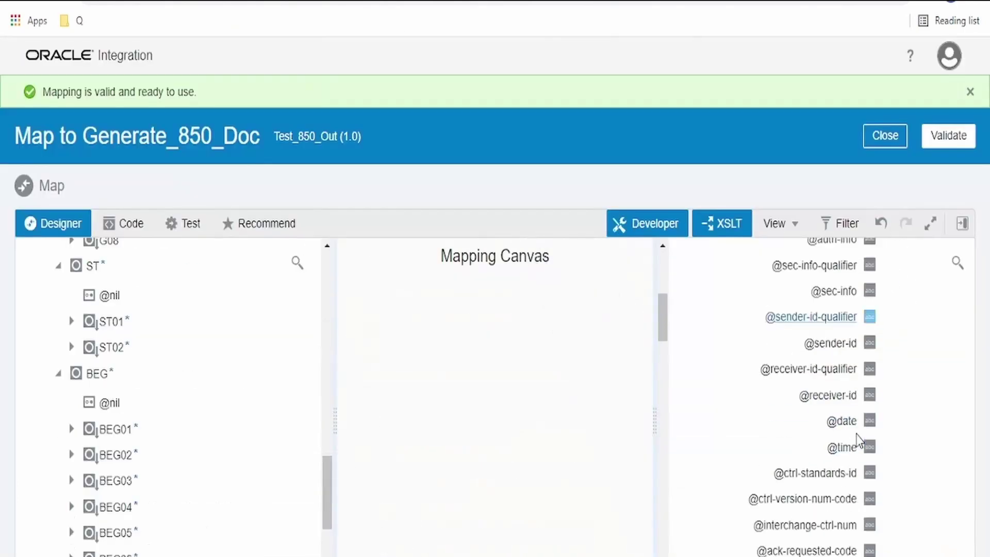
scroll(846, 335, "down", 3)
scroll(851, 371, "down", 4)
scroll(853, 408, "down", 6)
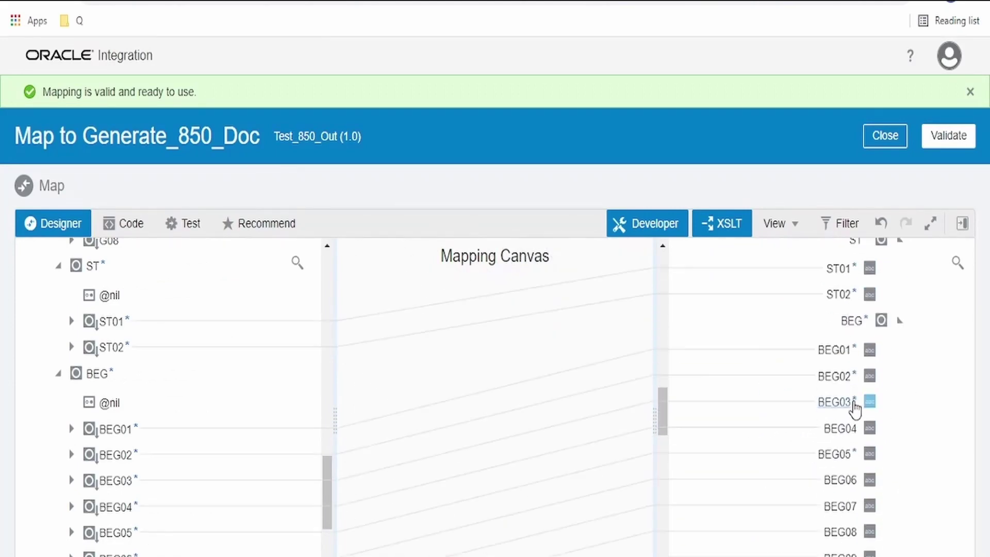
scroll(850, 371, "up", 6)
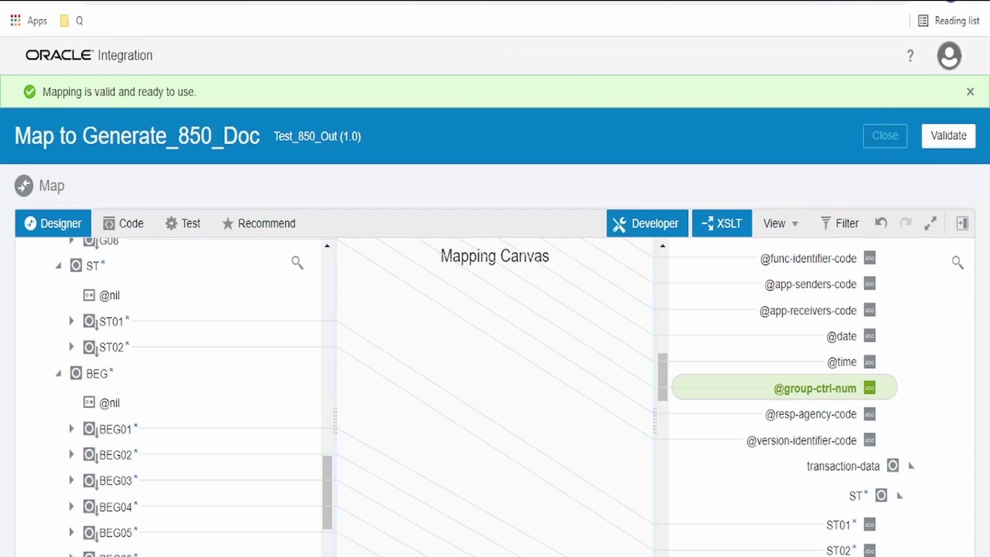
Step: Switch to the B2B documentation, open the EDI X12 topic and review its envelope structure
key("ctrl+Tab")
scroll(521, 410, "up", 5)
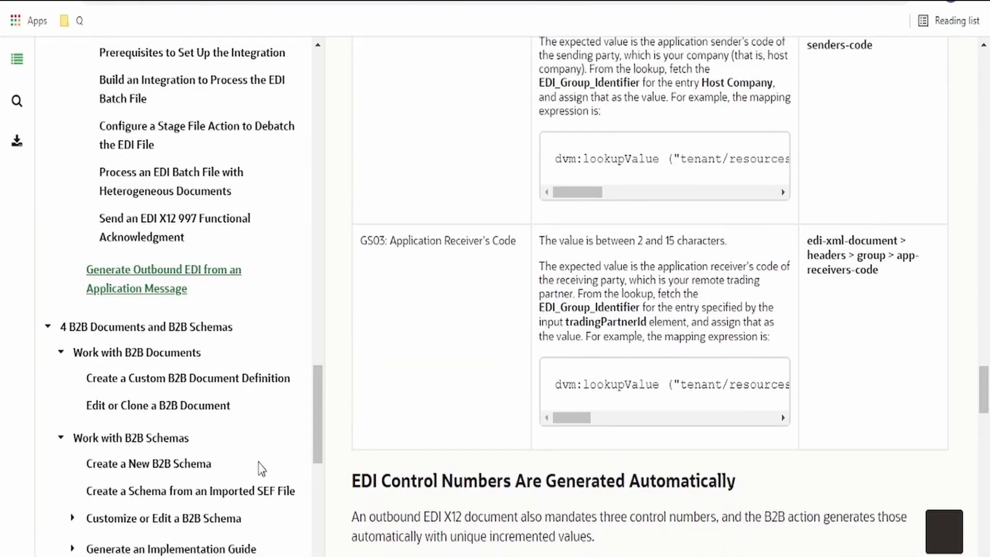
left_click_drag(317, 442, 320, 531)
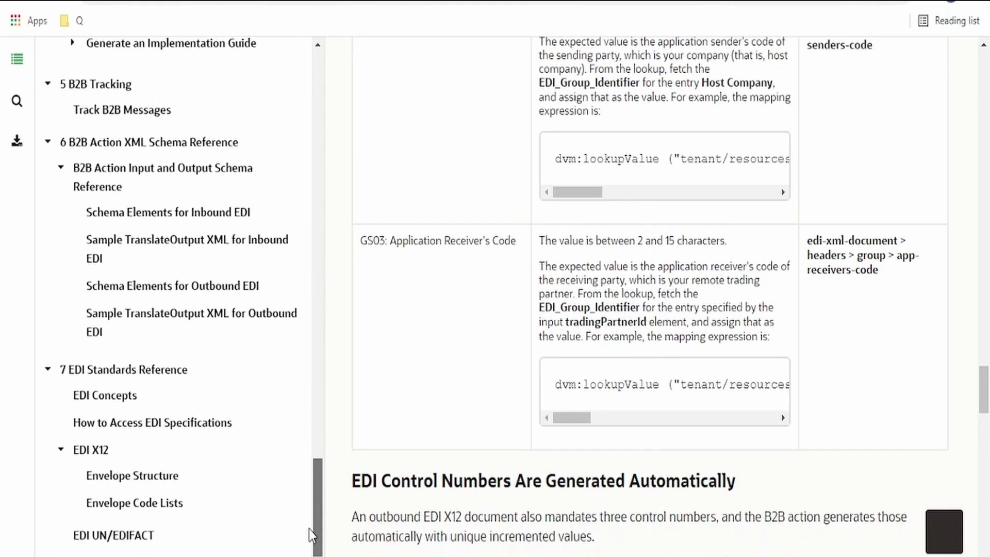
left_click(95, 450)
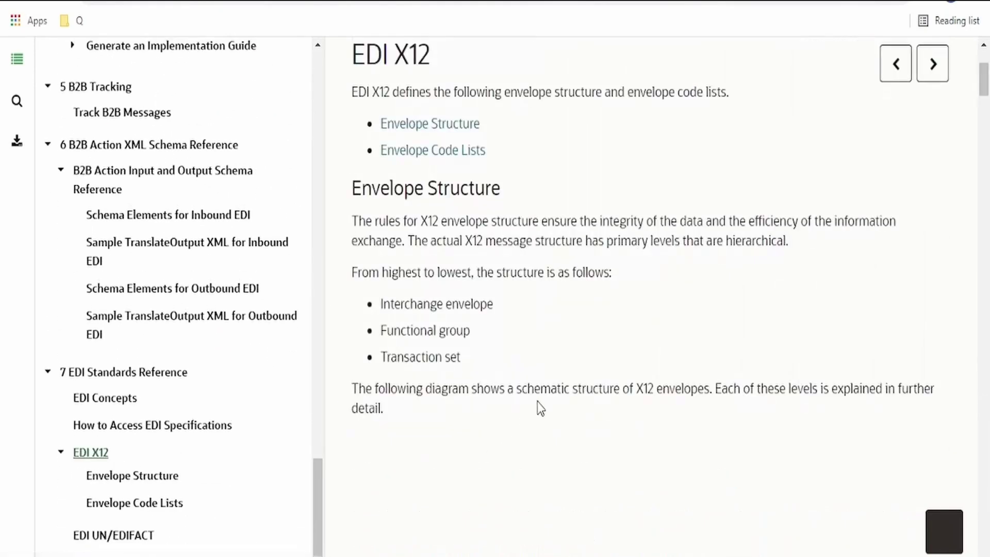
scroll(521, 408, "down", 5)
scroll(518, 412, "down", 18)
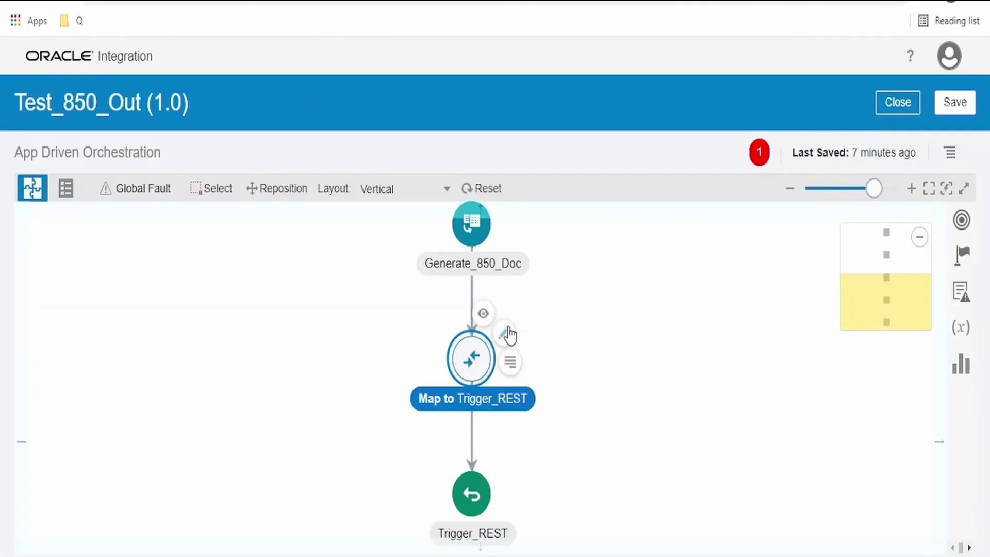
Step: Open the Map to Trigger_REST mapping in XSLT mode and expand the Generate_850_Doc TranslateOutput source and the Response Wrapper target
scroll(498, 346, "up", 2)
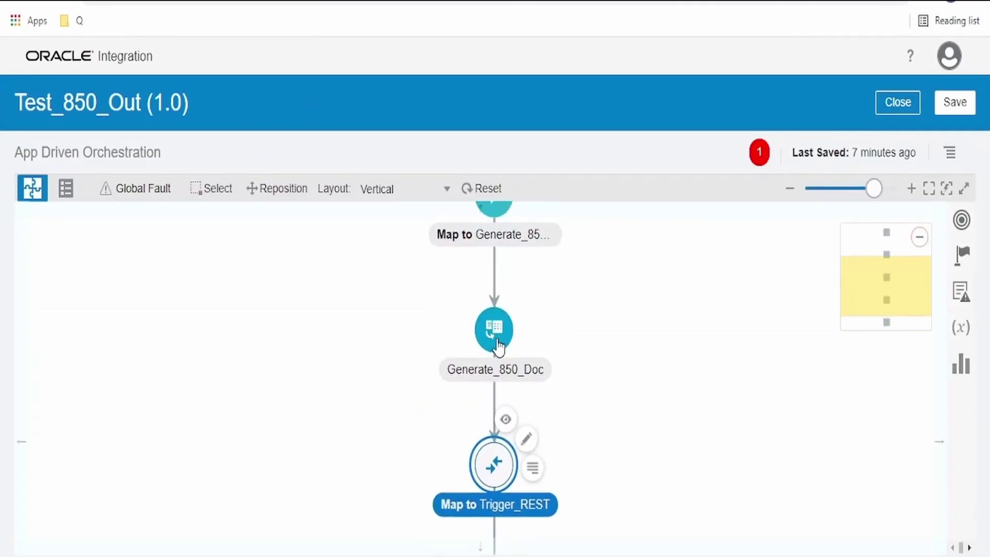
left_click(528, 441)
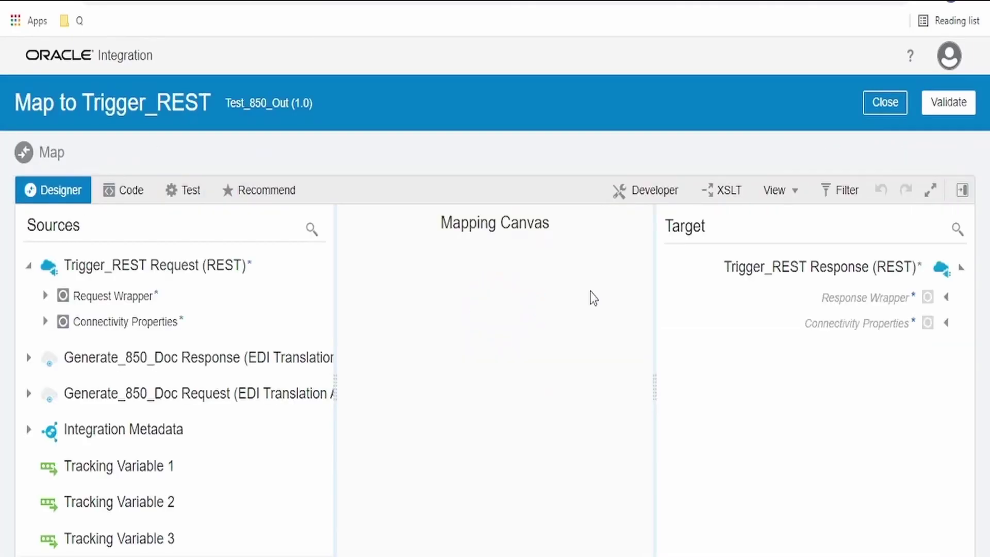
left_click(740, 196)
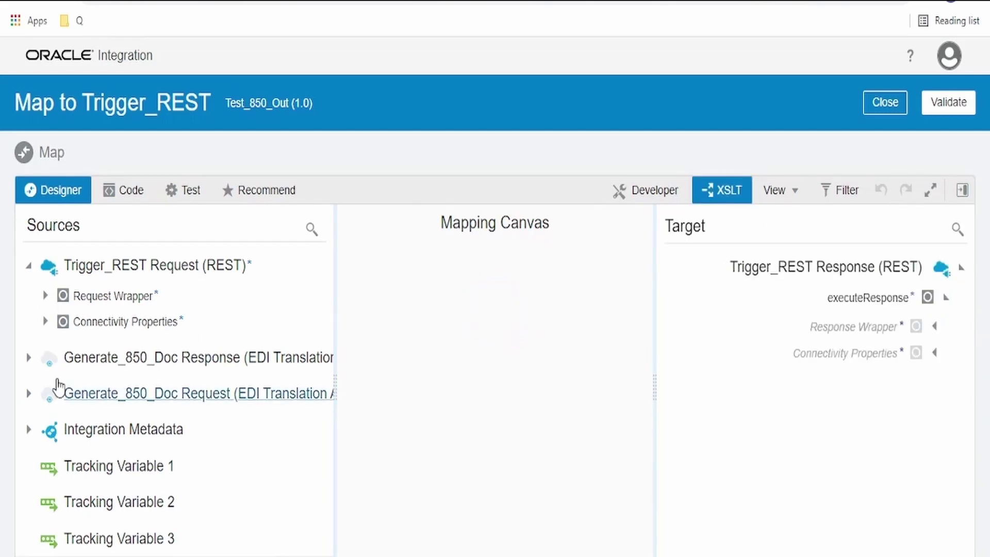
left_click(28, 358)
left_click(46, 388)
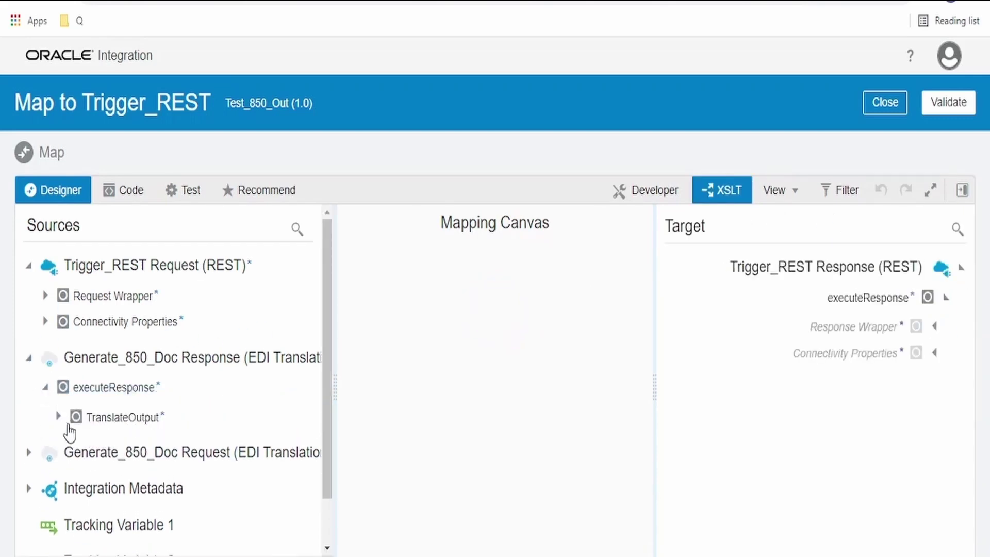
left_click(58, 416)
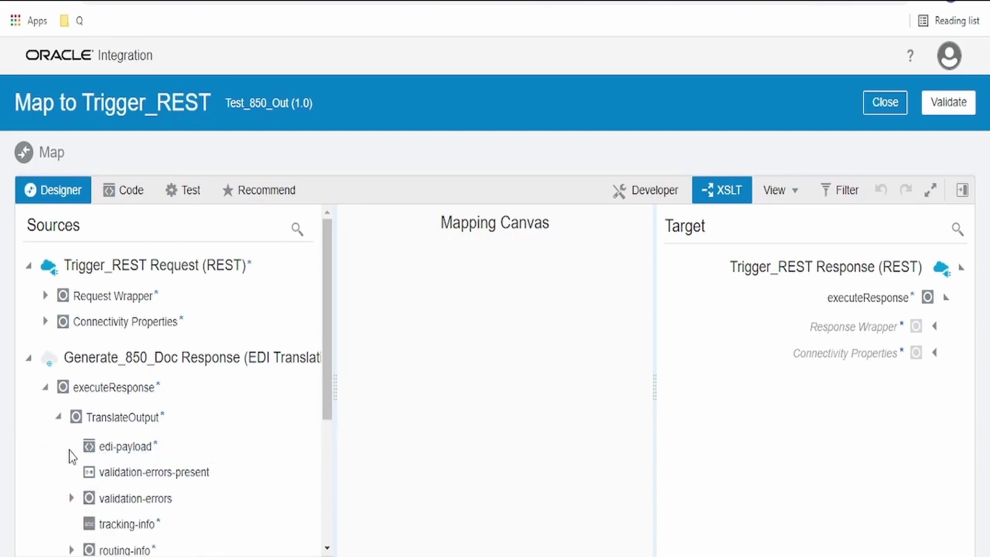
left_click(935, 326)
left_click(924, 385)
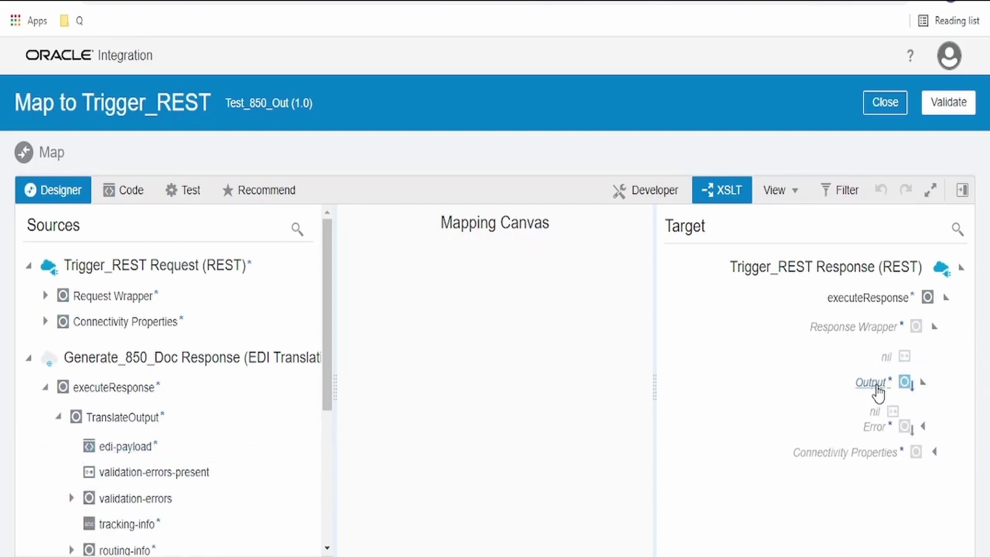
Step: Show the Advanced mapping functions and create a target node for Output under Response Wrapper
left_click(890, 381)
left_click(962, 190)
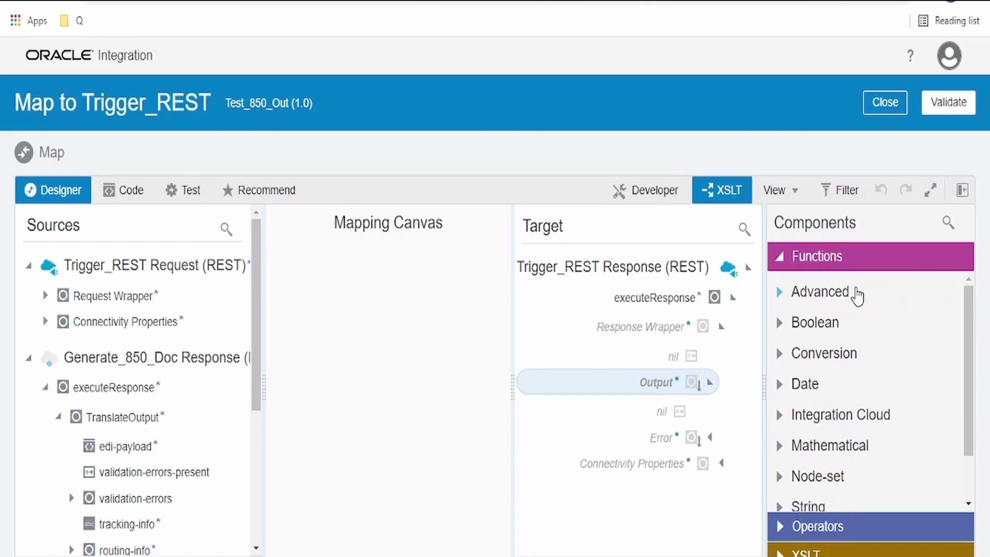
left_click(781, 292)
scroll(817, 423, "down", 5)
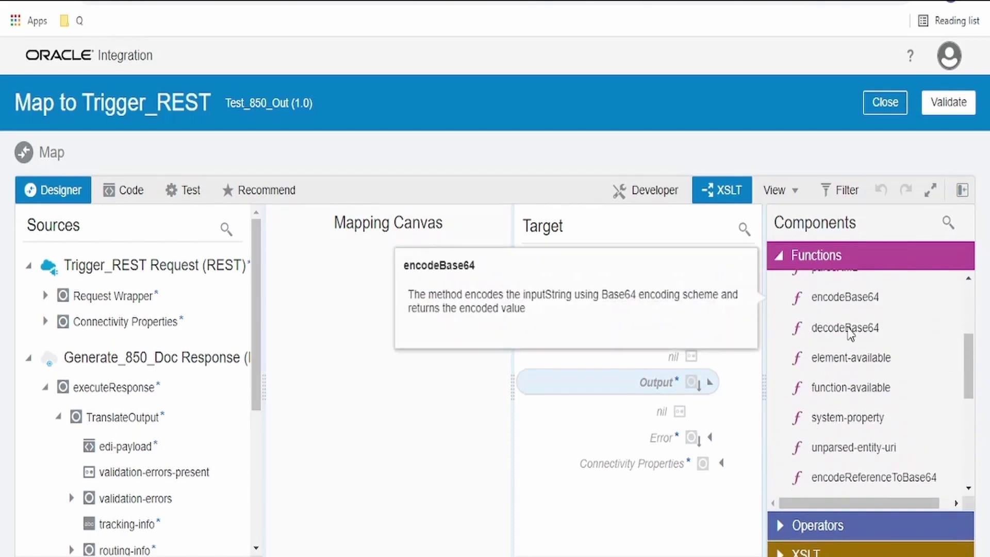
right_click(667, 387)
left_click(718, 251)
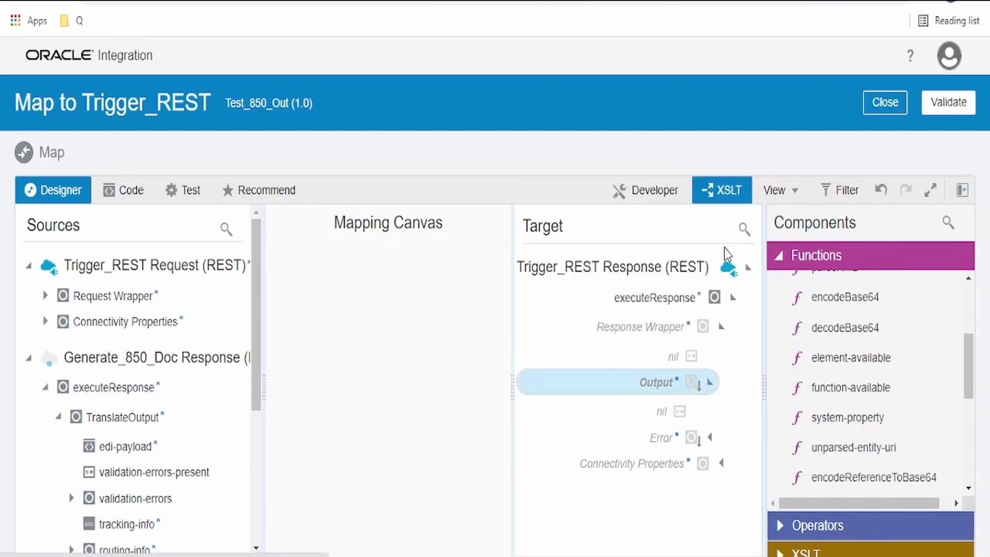
Step: Set the Output expression to decodeBase64 with the edi-payload element of TranslateOutput as its argument, and save the expression
left_click(745, 479)
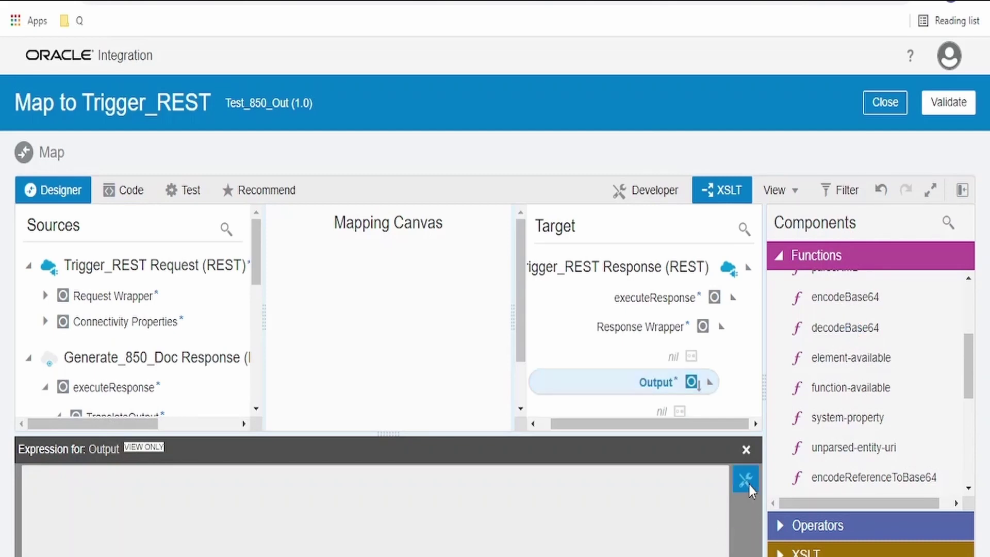
left_click_drag(845, 328, 386, 519)
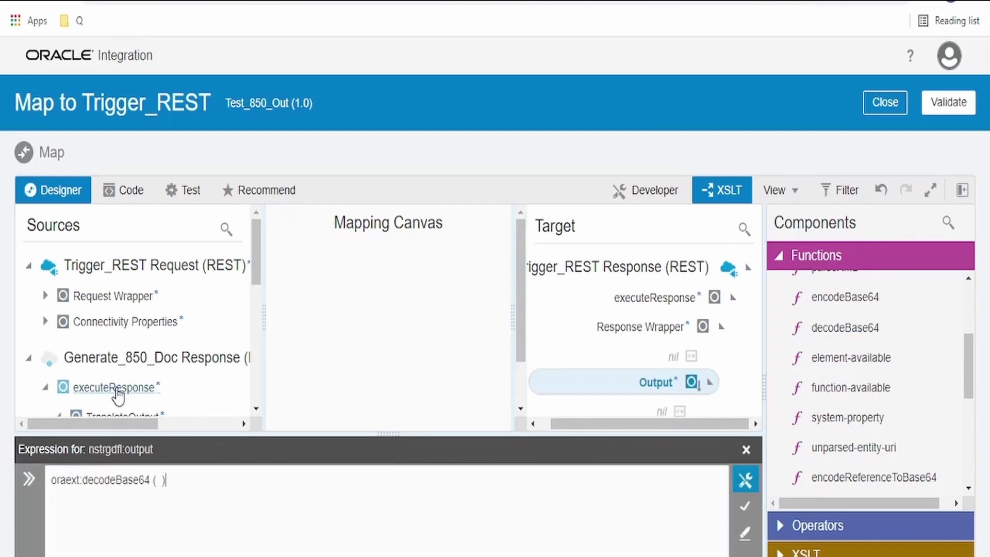
scroll(86, 401, "down", 1)
left_click_drag(122, 370, 162, 510)
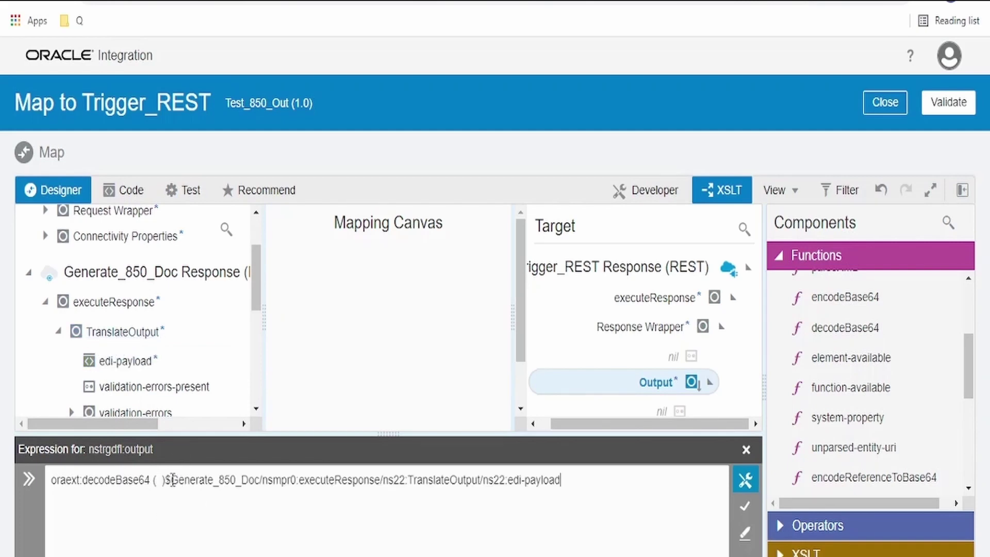
left_click(167, 479)
key("BackSpace")
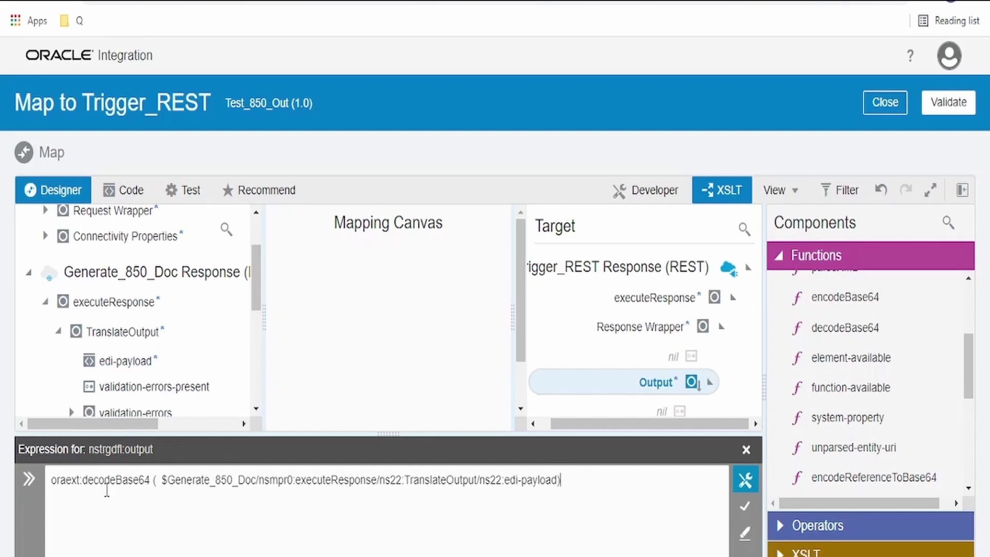
left_click(745, 506)
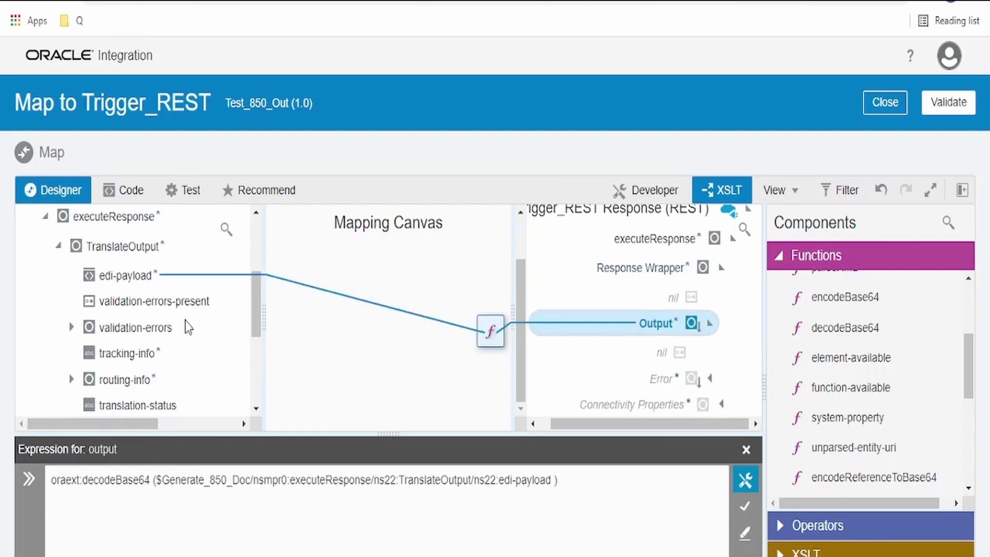
Step: Map validation-errors-present to the Error element of the response, then close the mapping and apply its changes
mouse_move(178, 308)
left_mouse_down()
mouse_move(619, 350)
mouse_move(665, 379)
left_mouse_up()
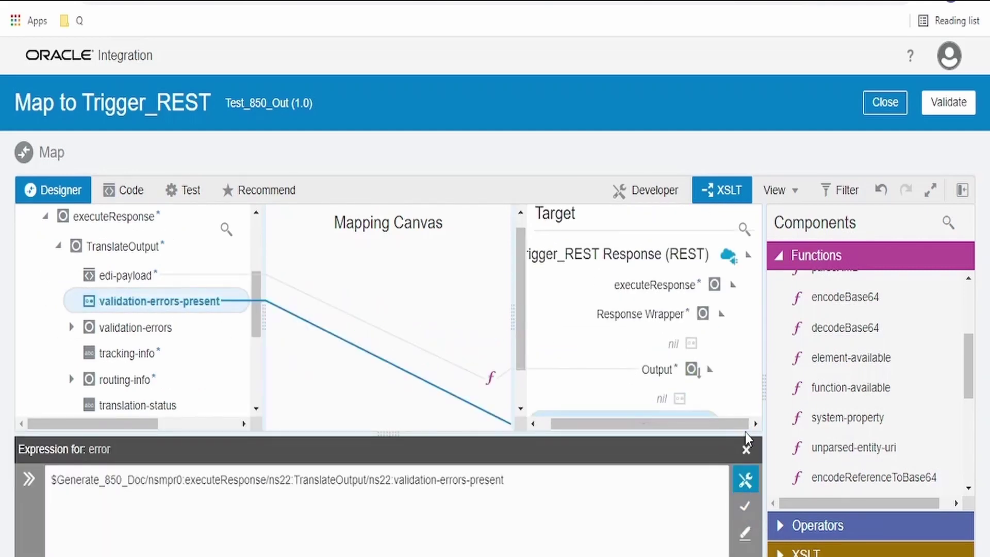
left_click(746, 449)
left_click(882, 99)
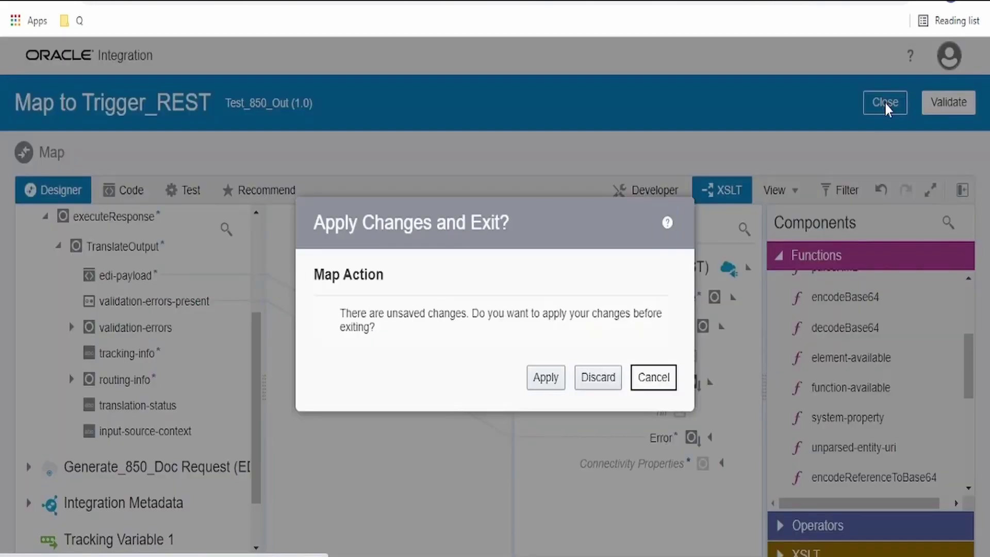
left_click(544, 378)
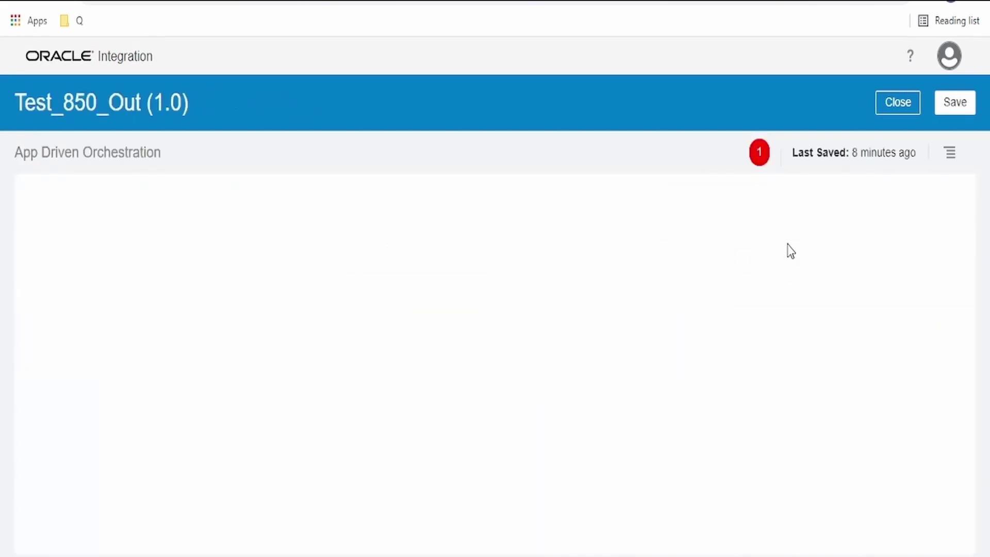
Step: Copy the complete 850 version 4010 JSON sample from the text editor and replace the Test_850_Out test request body with it
scroll(652, 334, "up", 3)
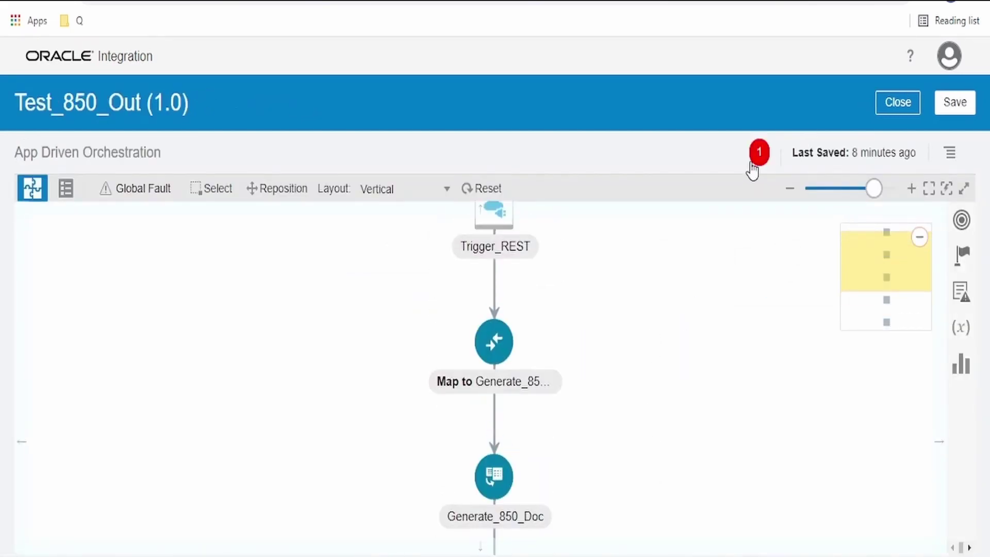
scroll(719, 317, "up", 2)
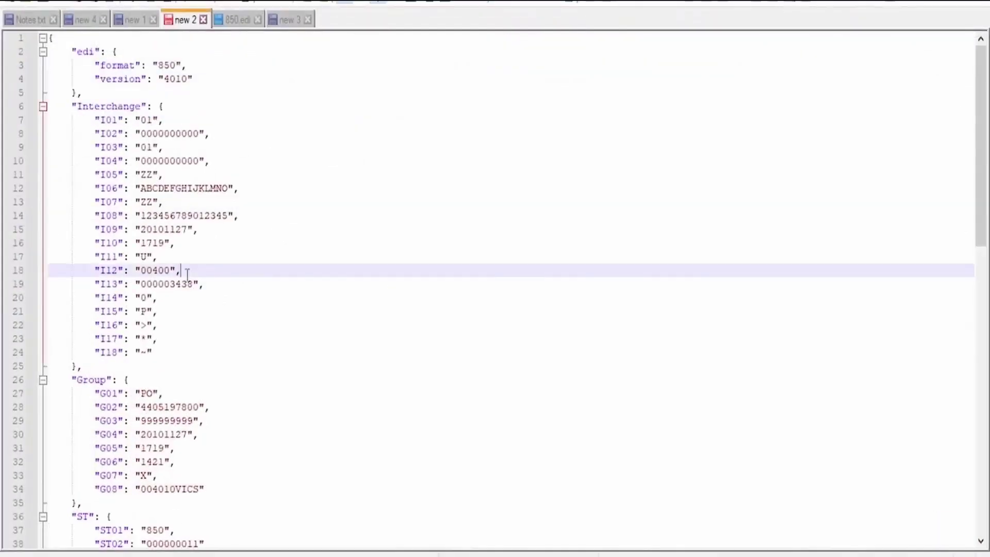
key("ctrl+a")
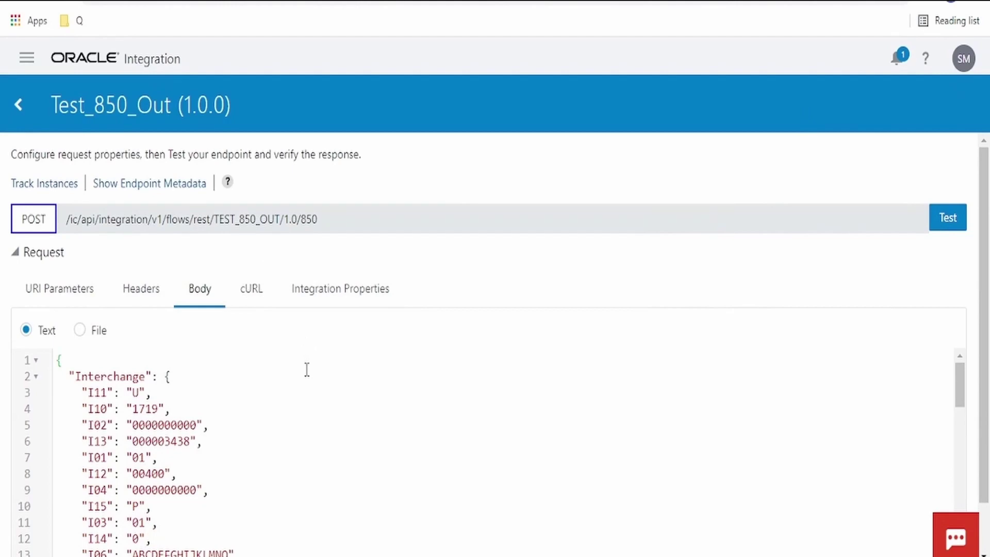
key("ctrl+a")
left_click(321, 426)
key("ctrl+a")
key("ctrl+v")
scroll(338, 440, "up", 10)
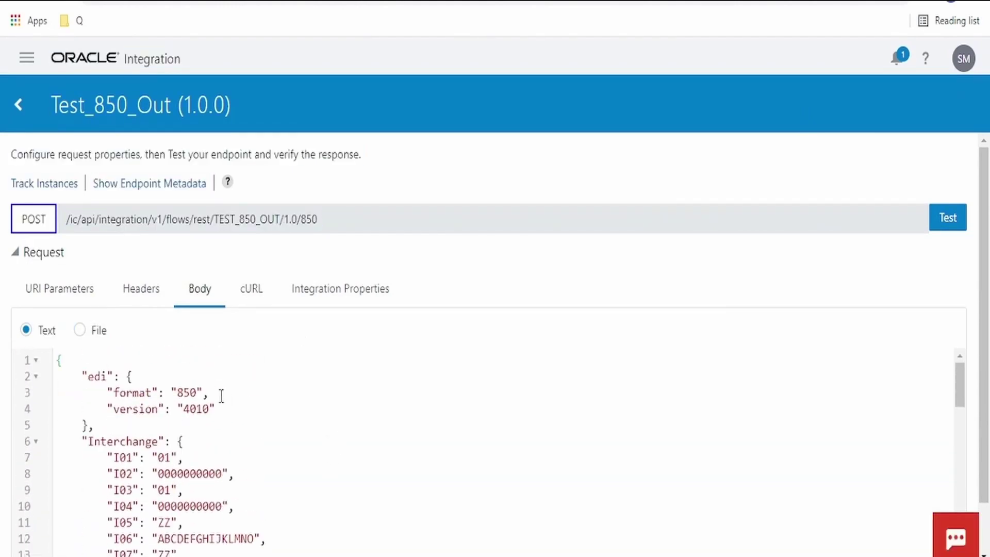
Step: Review the Interchange date, time and delimiter values in the request body against the documentation section Specifying EDI Delimiters of Your Choice
scroll(216, 435, "down", 2)
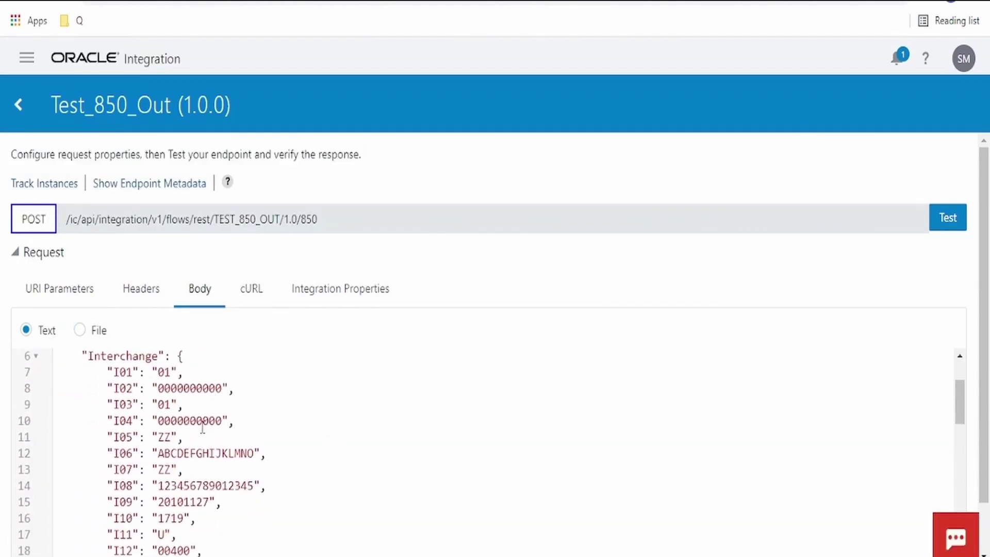
scroll(202, 428, "down", 2)
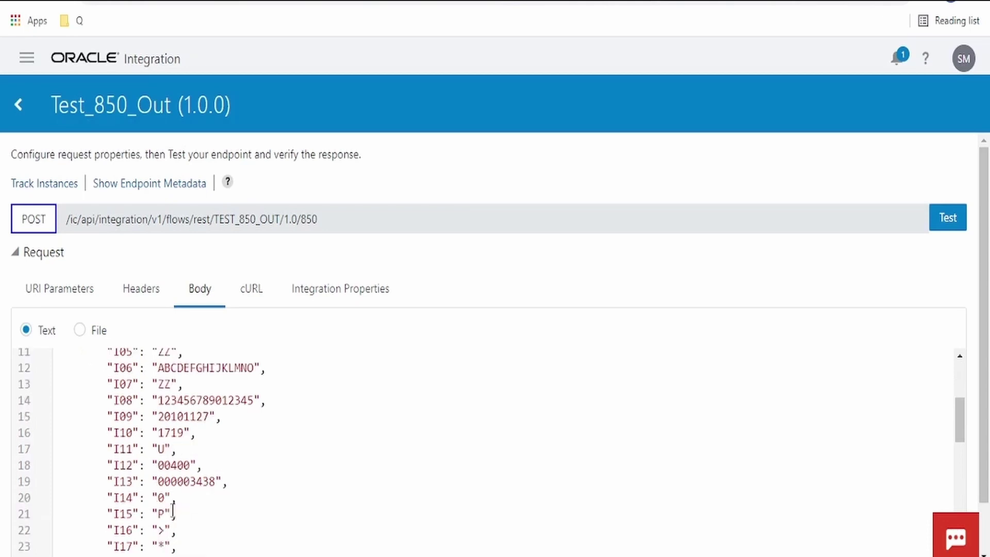
double_click(178, 417)
double_click(171, 433)
scroll(162, 439, "down", 2)
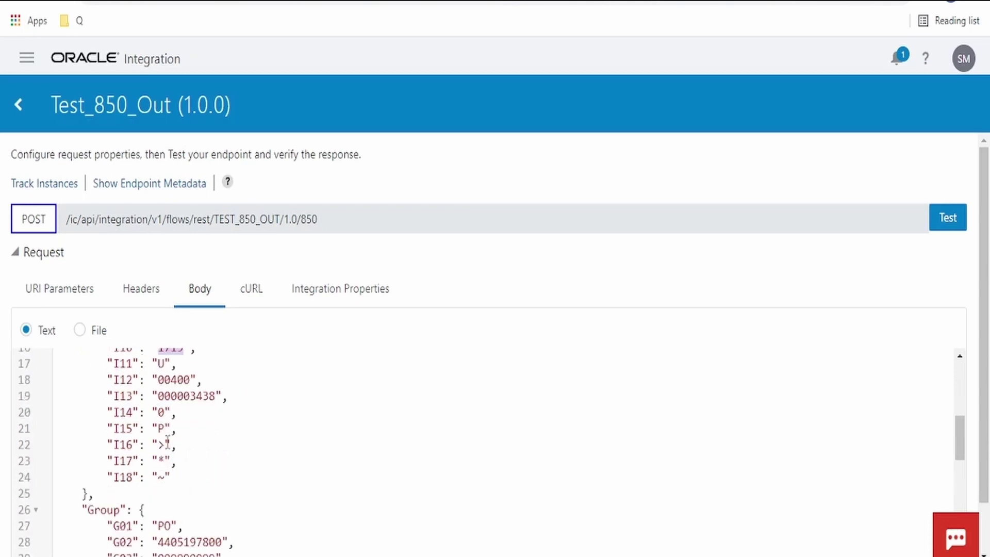
left_click_drag(166, 444, 159, 460)
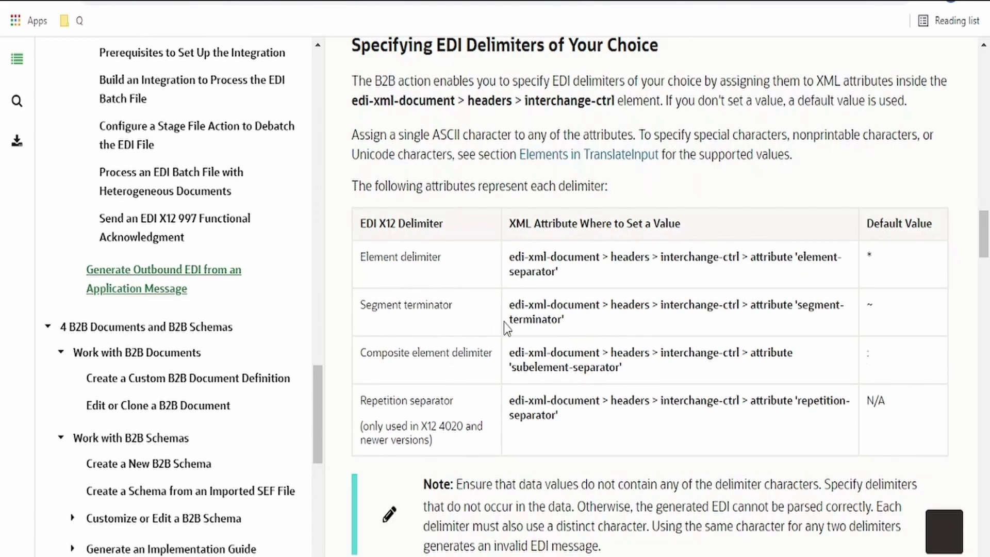
scroll(505, 325, "up", 2)
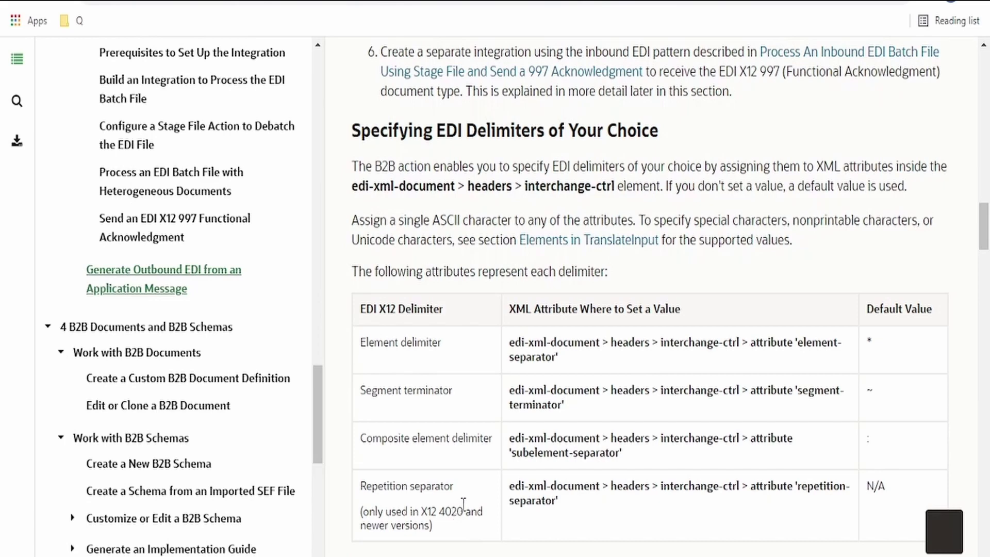
left_click(289, 1)
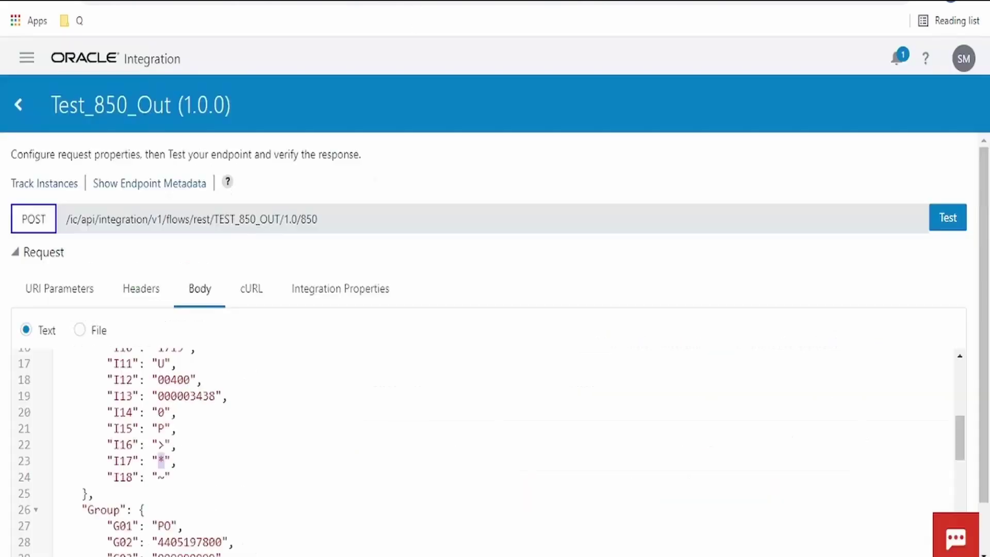
Step: Run the Test_850_Out test, refresh the integration monitoring, and check the received instance and its activity stream
left_click(942, 223)
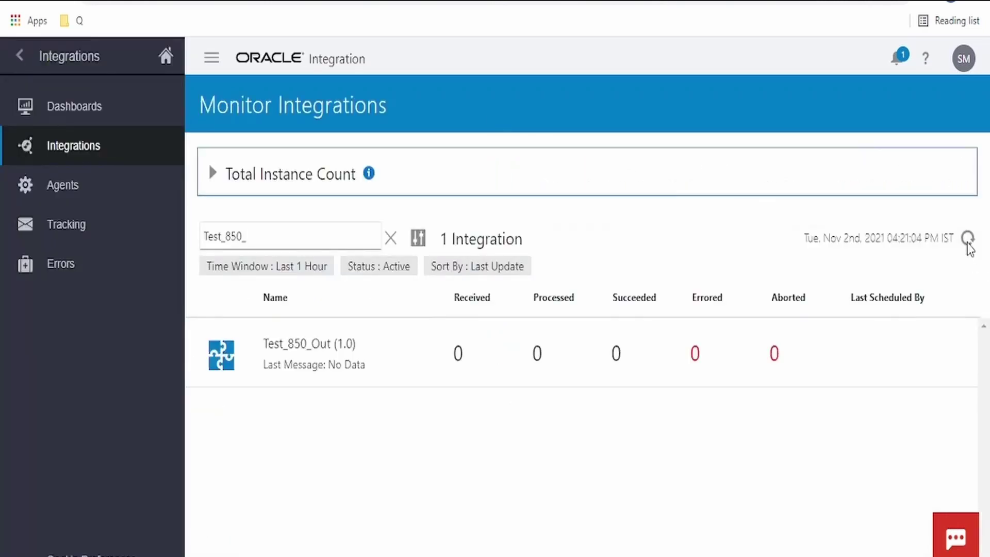
left_click(967, 239)
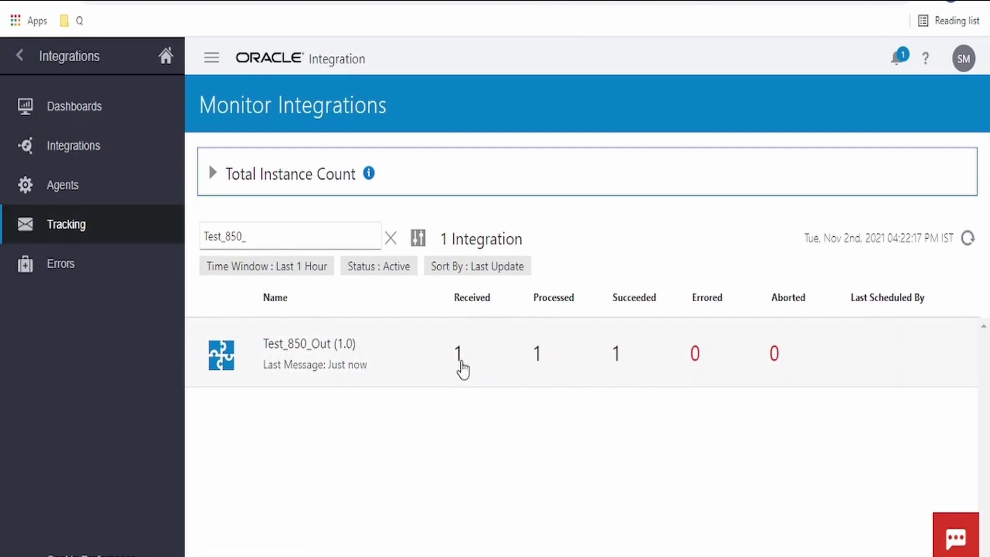
left_click(461, 356)
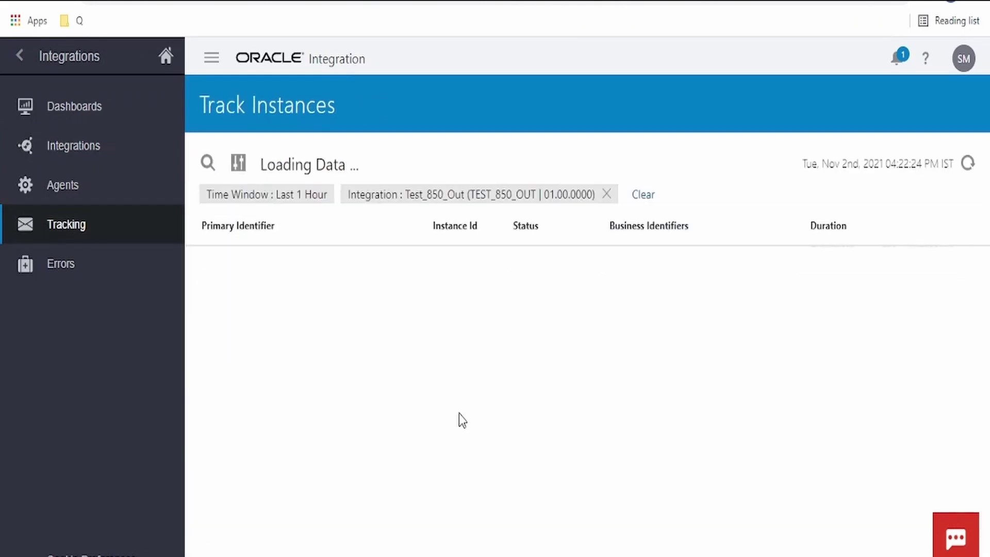
left_click(880, 280)
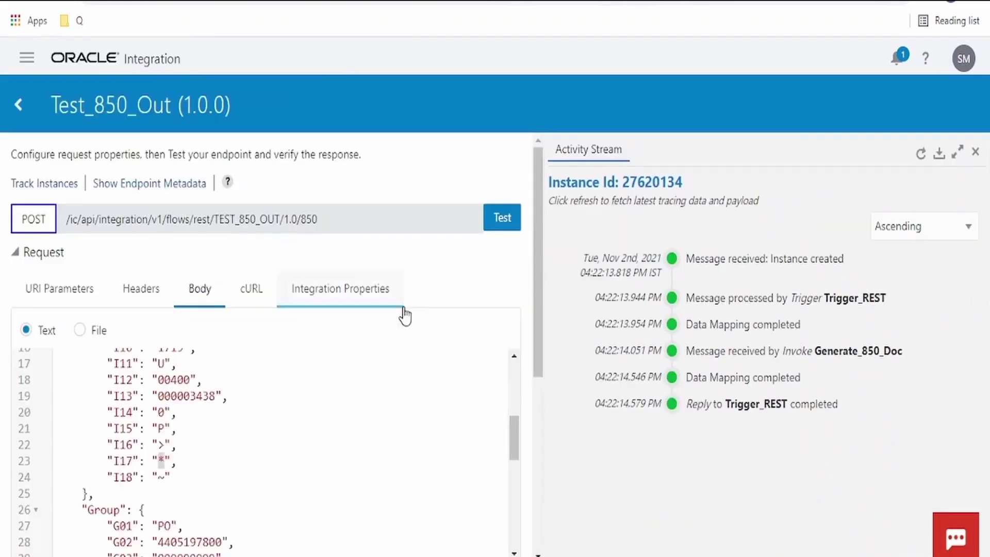
Step: Copy the EDI output string from the test response body and paste it into the 850.edi file in the text editor
scroll(443, 399, "down", 5)
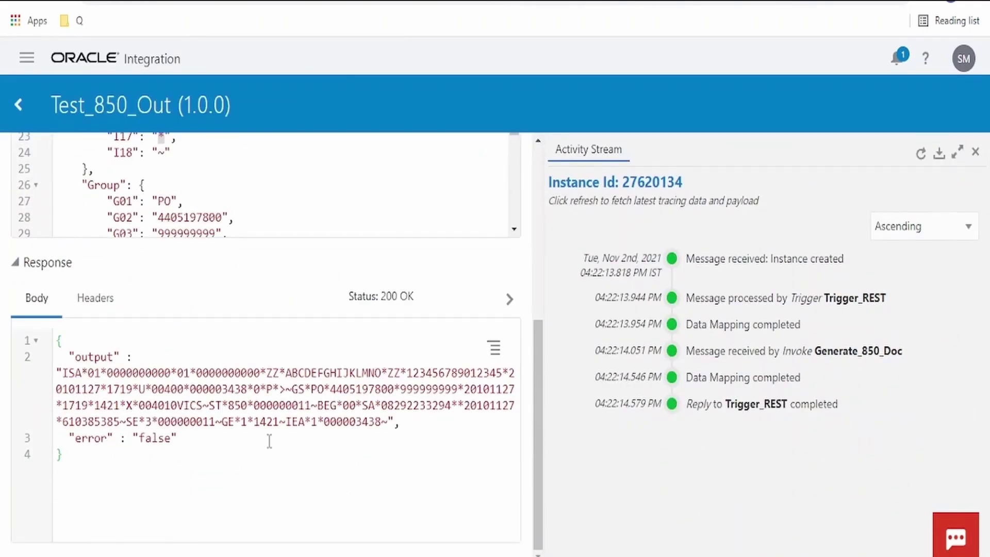
left_click_drag(62, 372, 387, 425)
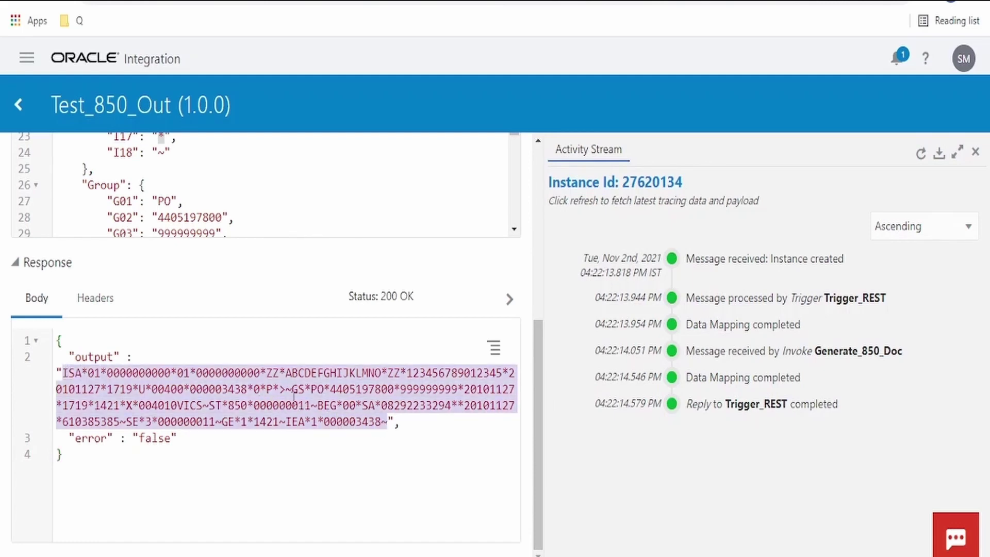
left_click(93, 380)
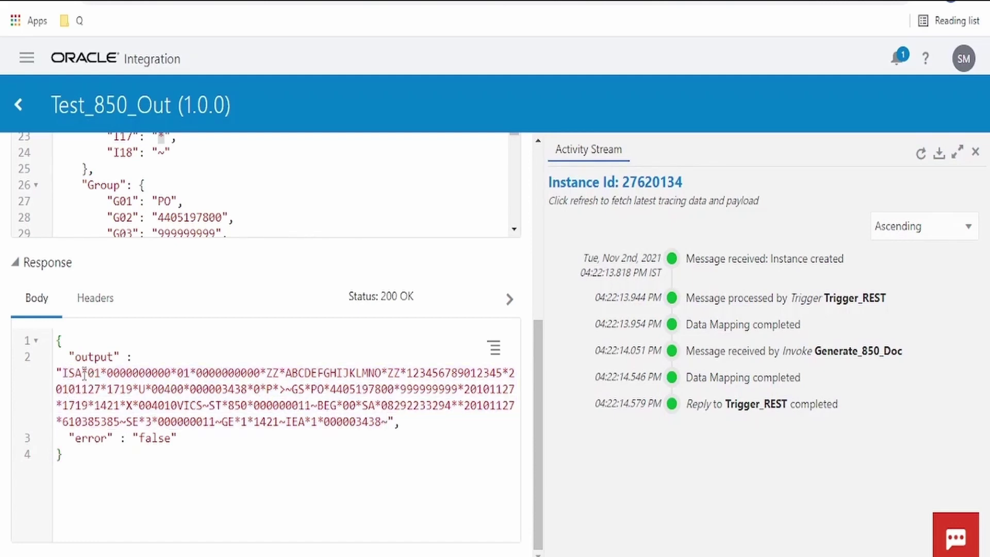
left_click_drag(84, 372, 88, 373)
left_click(263, 392)
left_click_drag(389, 423, 63, 373)
key("ctrl+c")
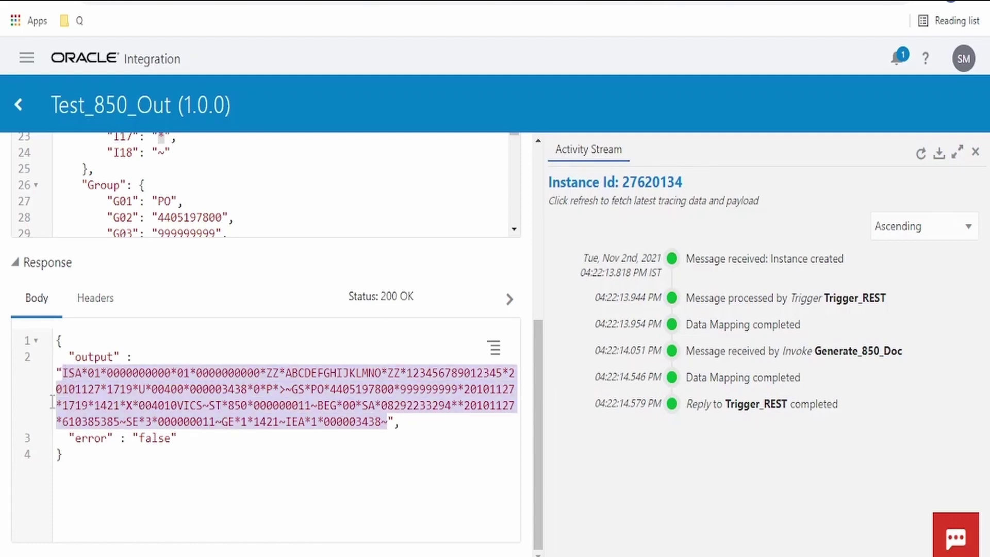
key("alt+Tab")
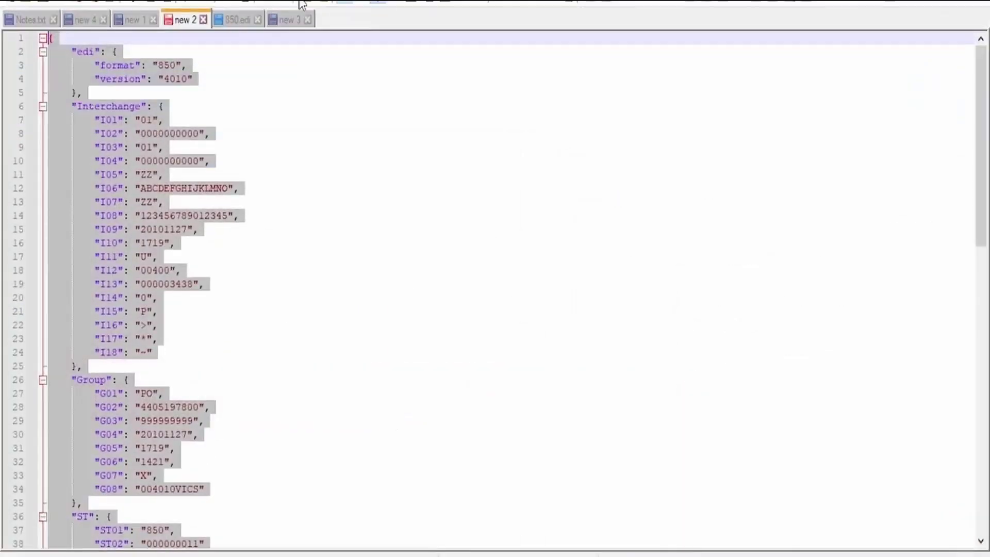
left_click(235, 20)
key("ctrl+v")
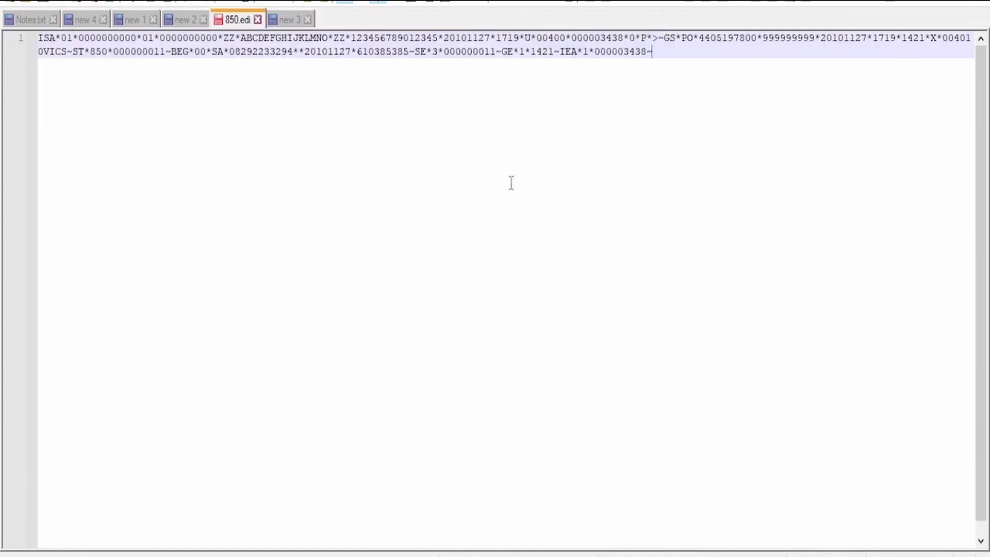
Step: Replace every ~ with \n throughout 850.edi so that each EDI segment sits on its own line
key("ctrl+a")
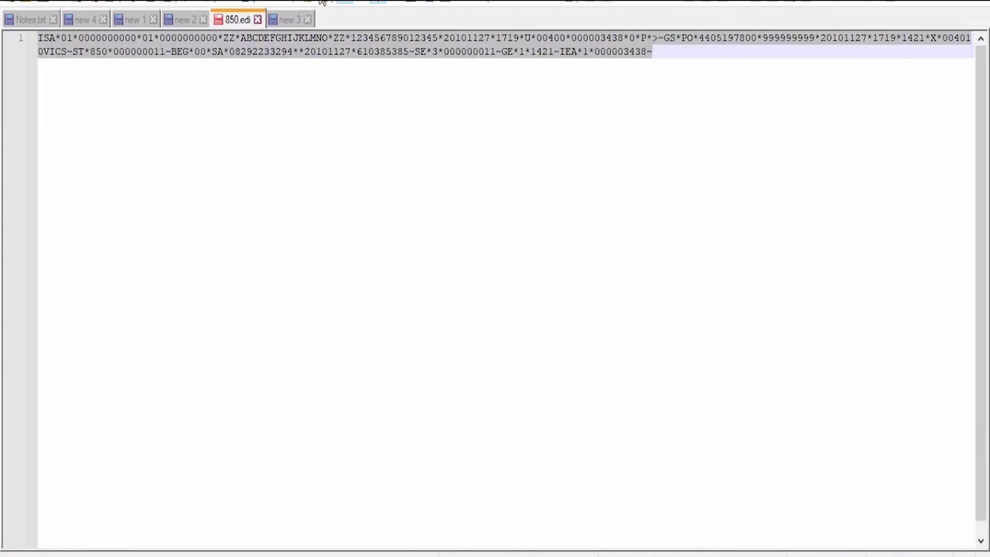
key("ctrl+f")
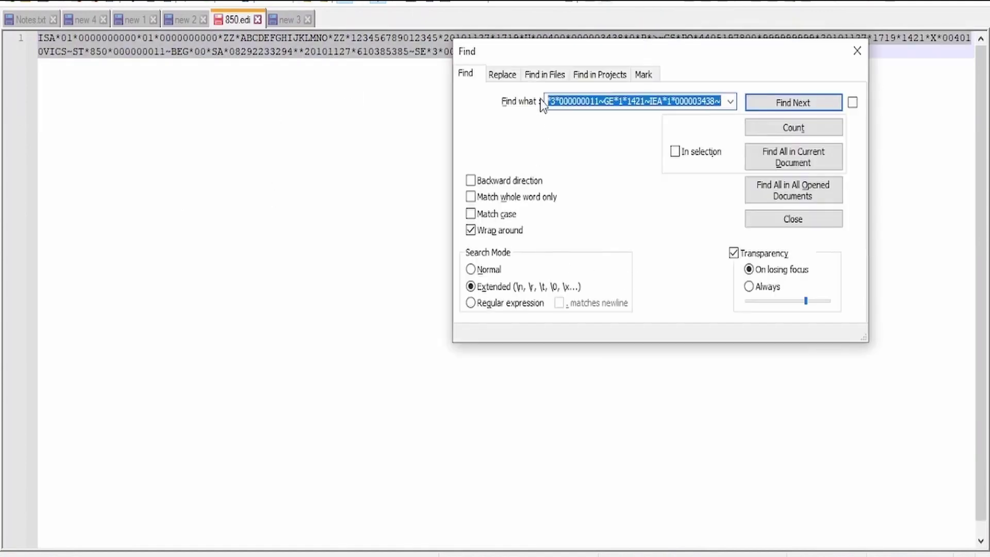
key("ctrl+h")
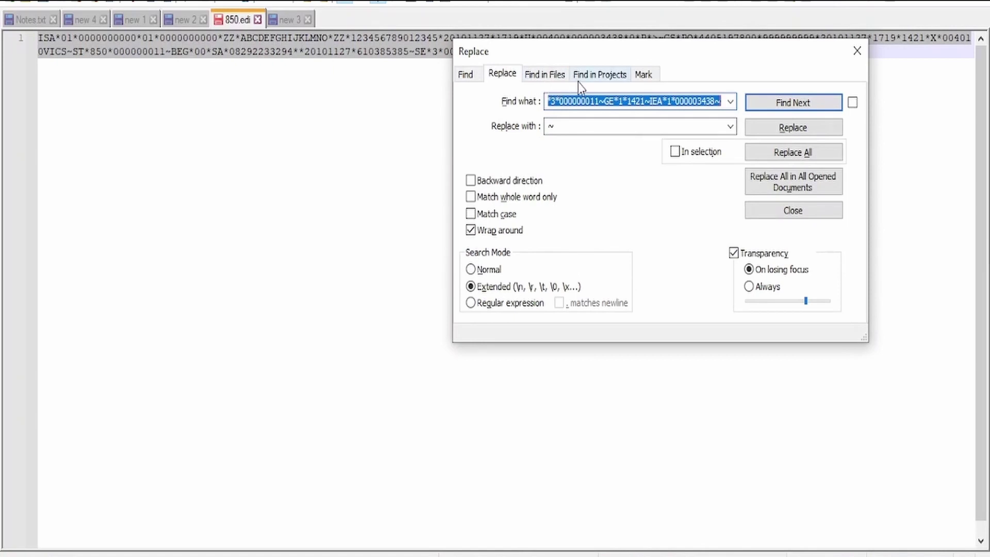
type("~")
key("Tab")
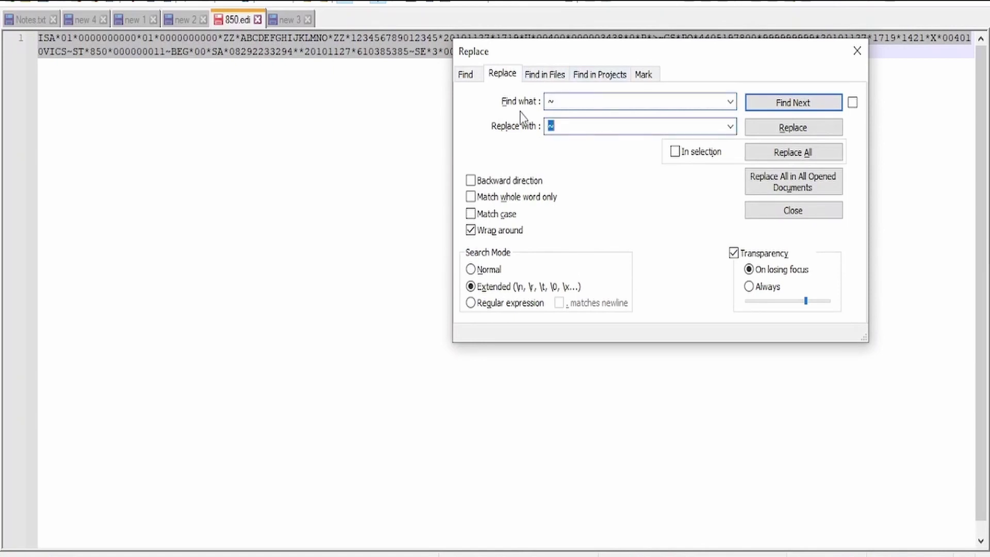
type("\\n")
left_click(837, 153)
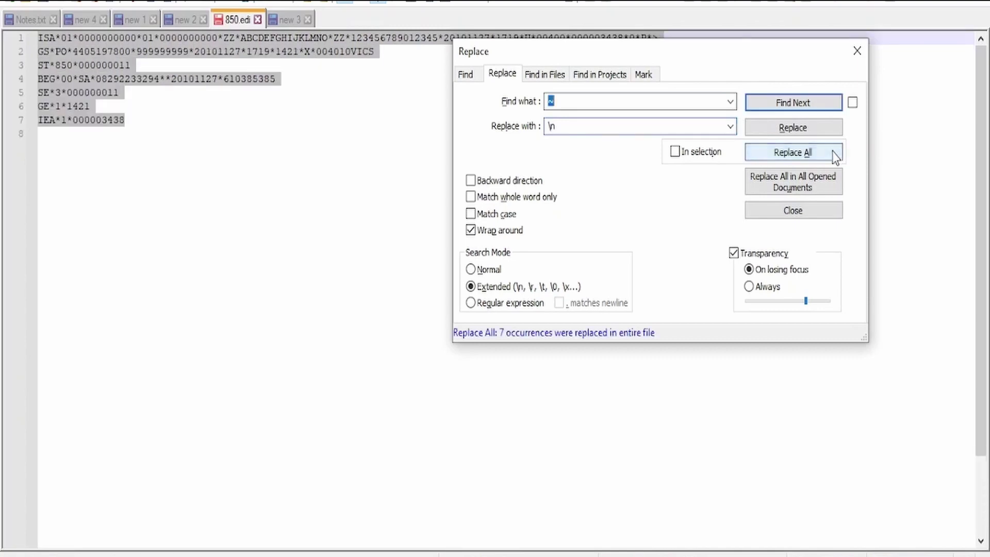
left_click(857, 50)
left_click(265, 171)
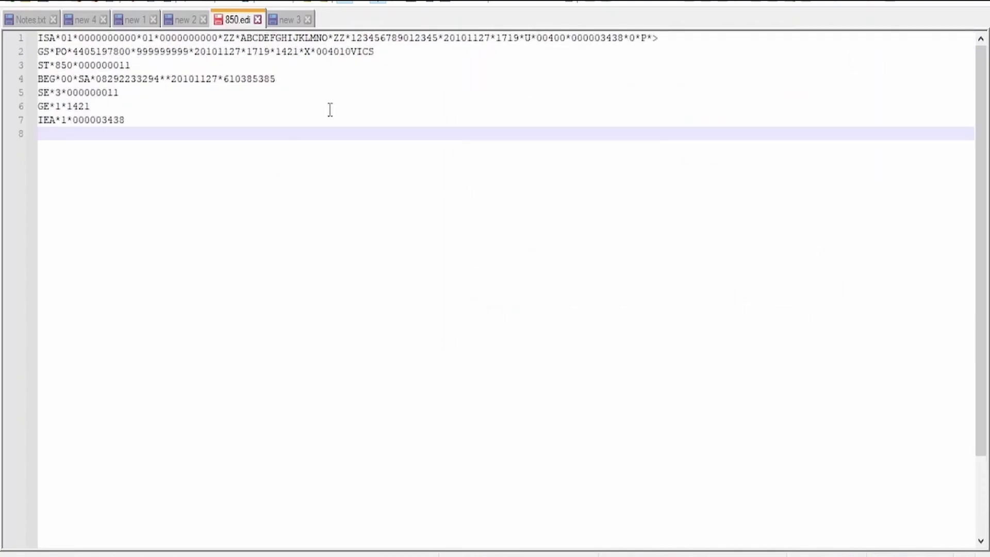
key("ctrl+a")
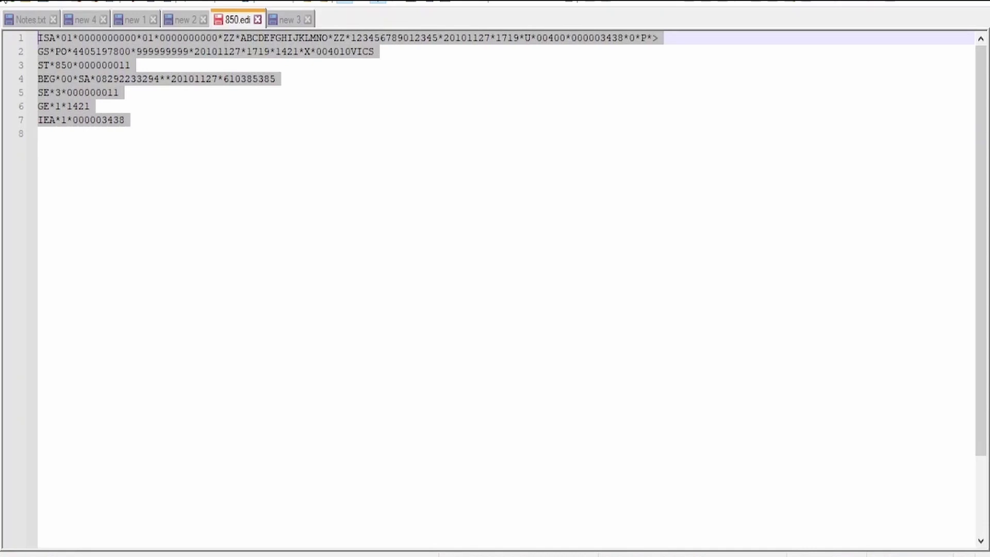
left_click(88, 138)
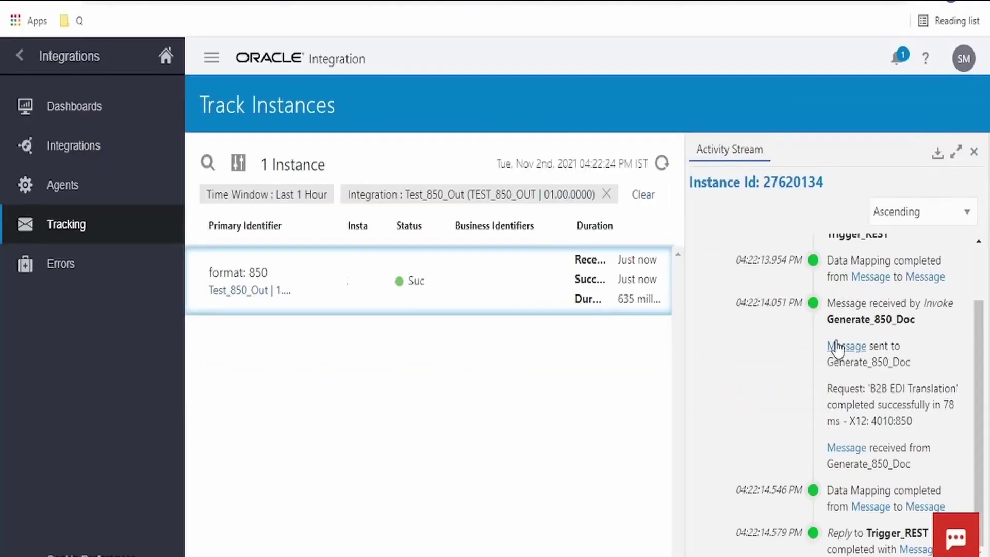
Step: Open the message received from Generate_850_Doc in the tracked instance's activity stream and examine its edi-payload and validation elements
left_click(848, 448)
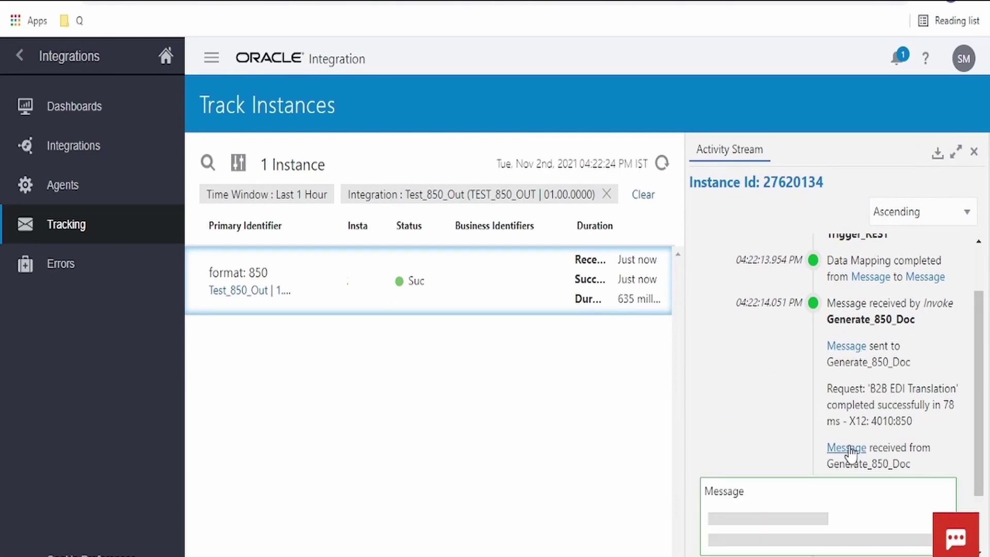
scroll(860, 453, "down", 2)
scroll(863, 392, "down", 8)
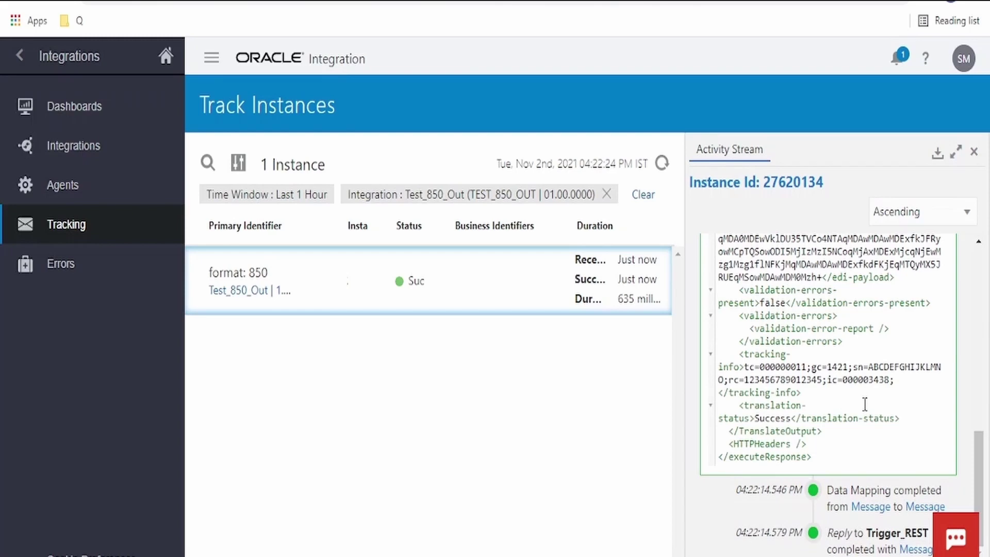
scroll(865, 404, "up", 6)
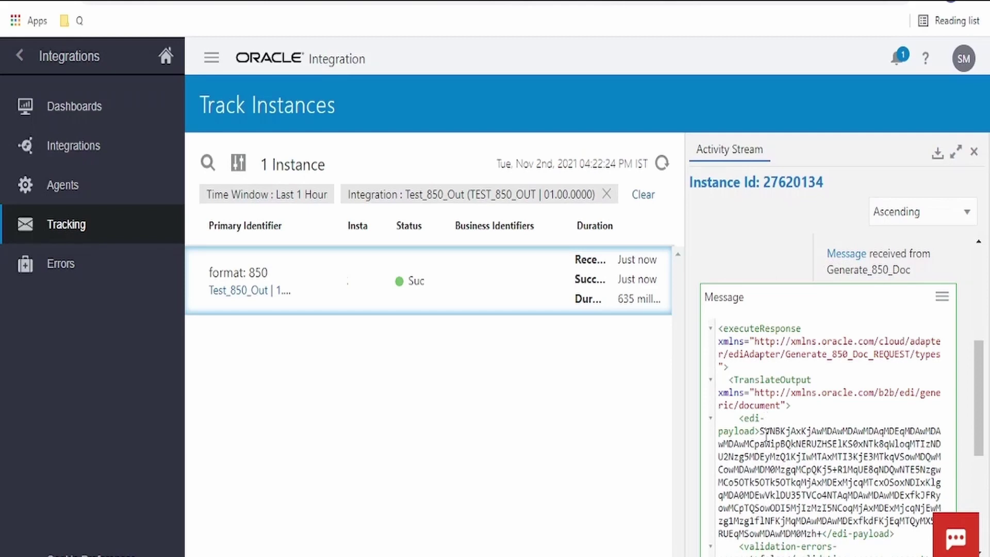
left_click_drag(761, 434, 823, 535)
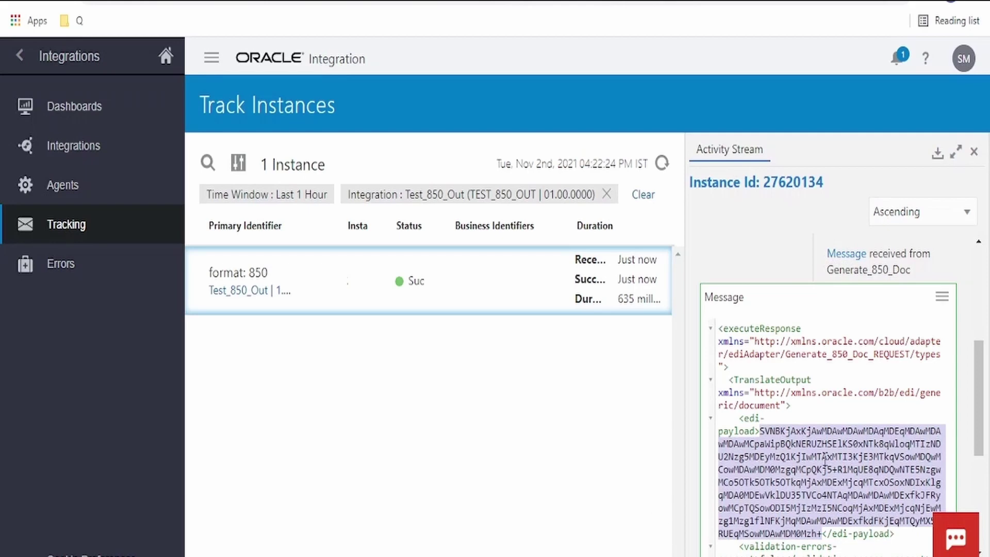
scroll(824, 456, "down", 3)
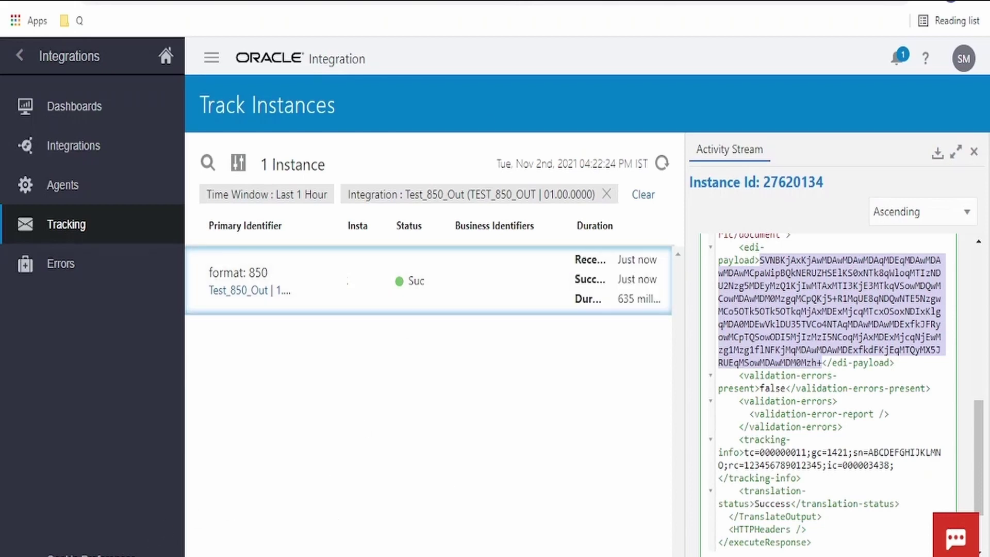
Step: Check the requirement designations in the 850 segment specification and the translation-status in the Generate_850_Doc message
left_click(722, 11)
scroll(583, 413, "down", 2)
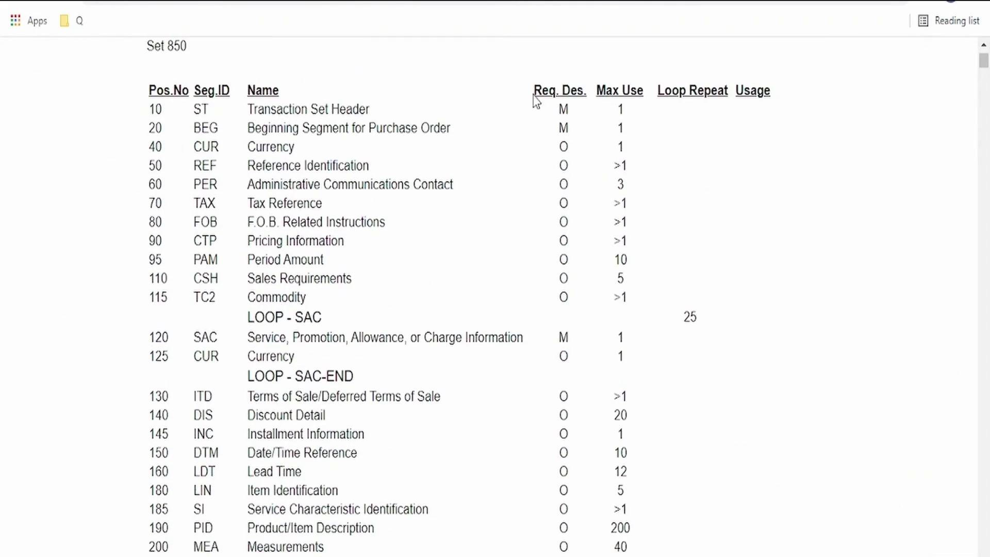
left_click_drag(571, 342, 546, 345)
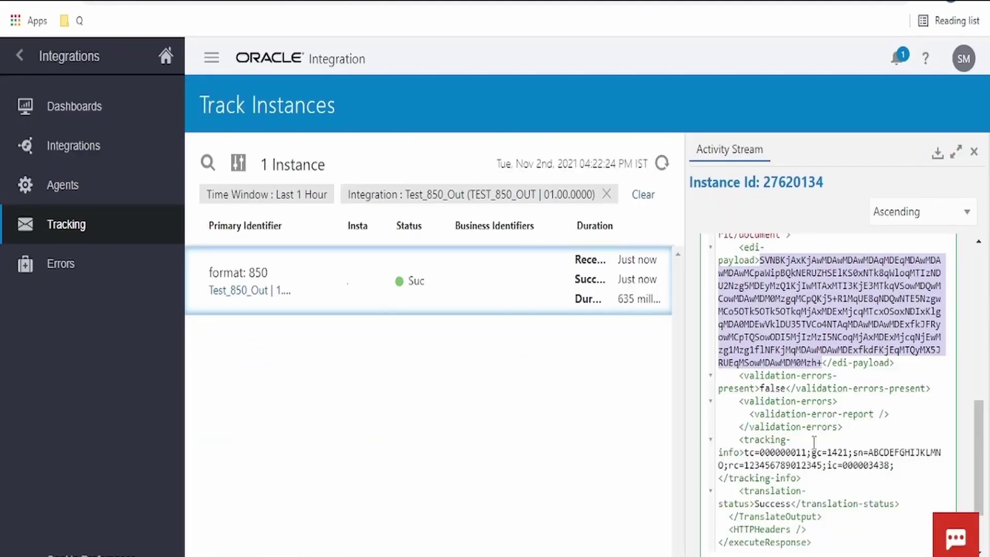
scroll(813, 452, "down", 2)
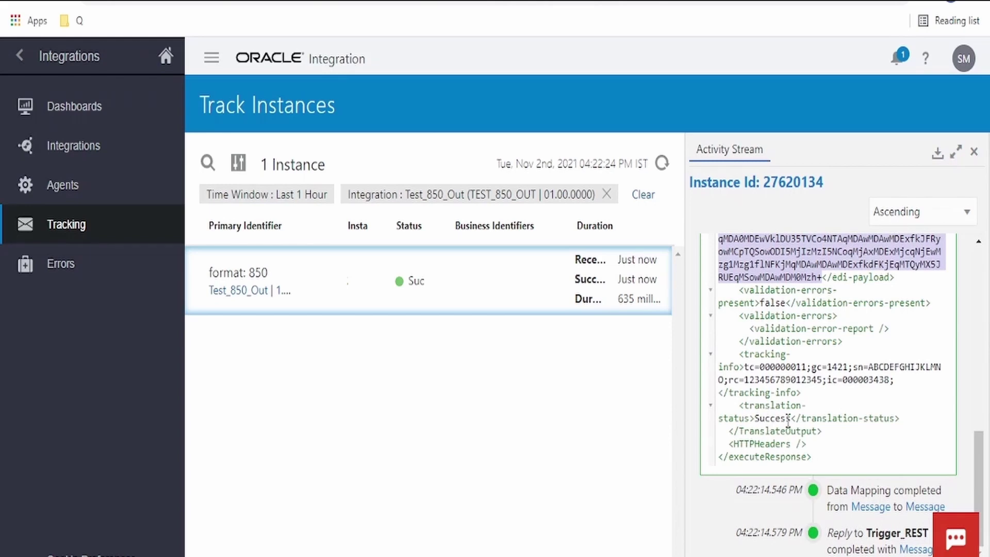
double_click(770, 419)
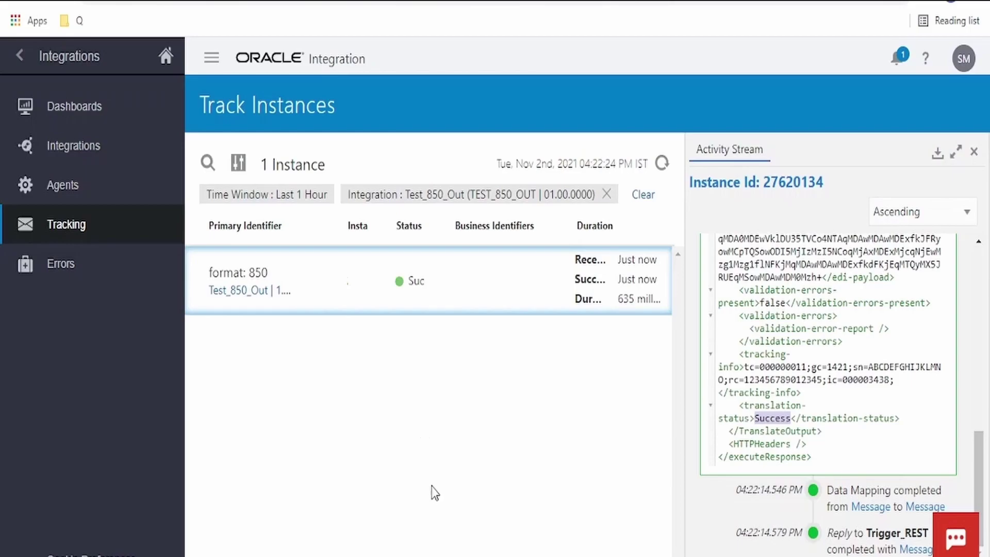
Step: Review the segment lines in 850.edi and open the documentation topic Parse and Transform an Inbound EDI Message
key("alt+Tab")
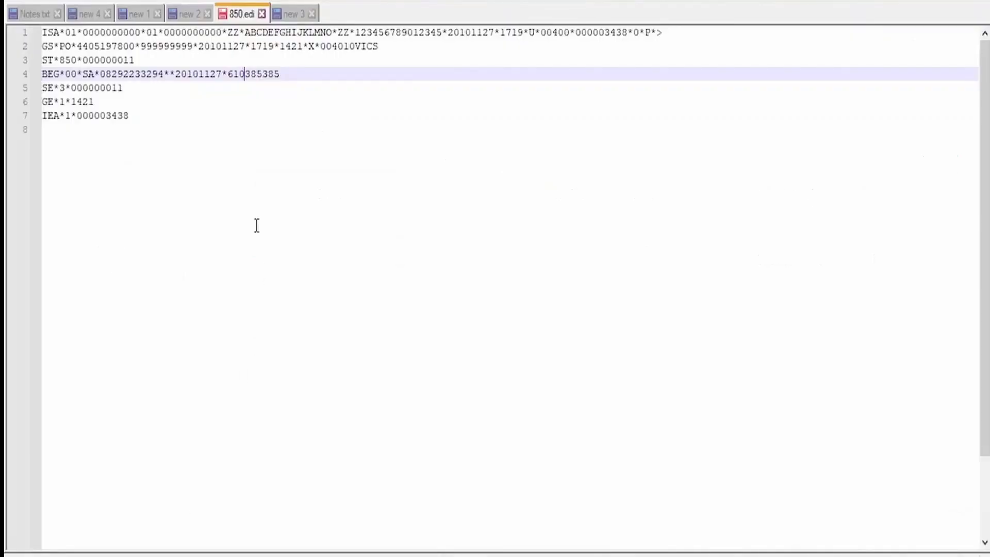
left_click_drag(257, 224, 9, 5)
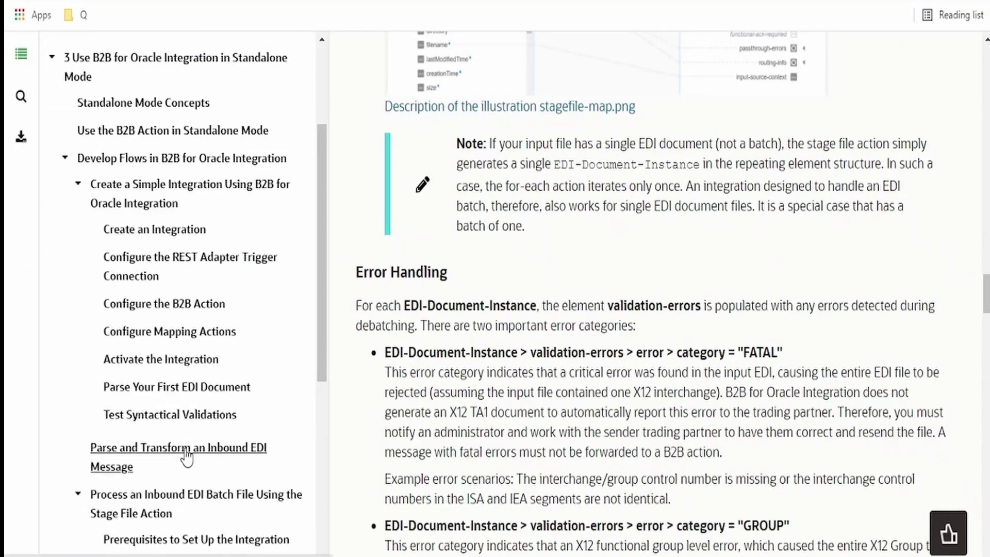
left_click(184, 452)
scroll(415, 329, "down", 3)
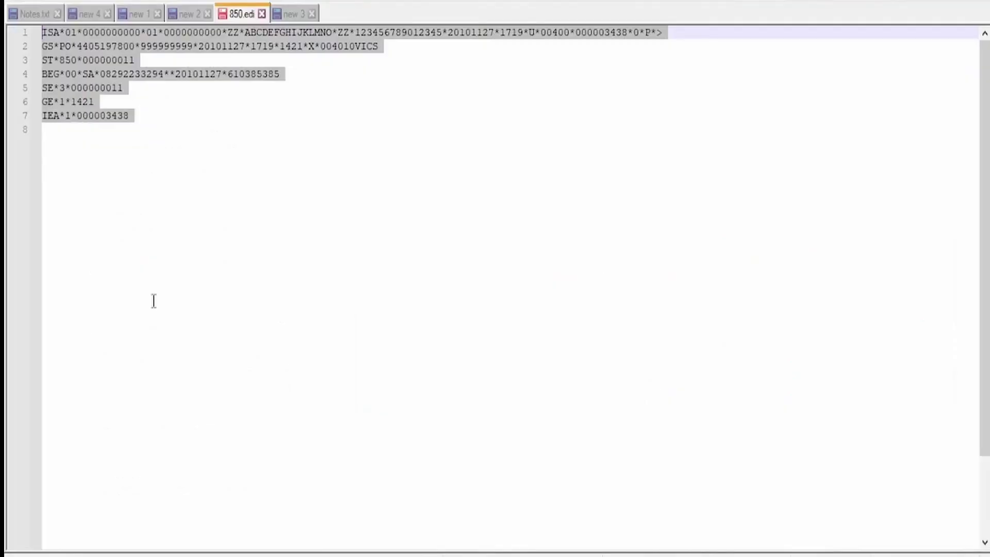
left_click(66, 133)
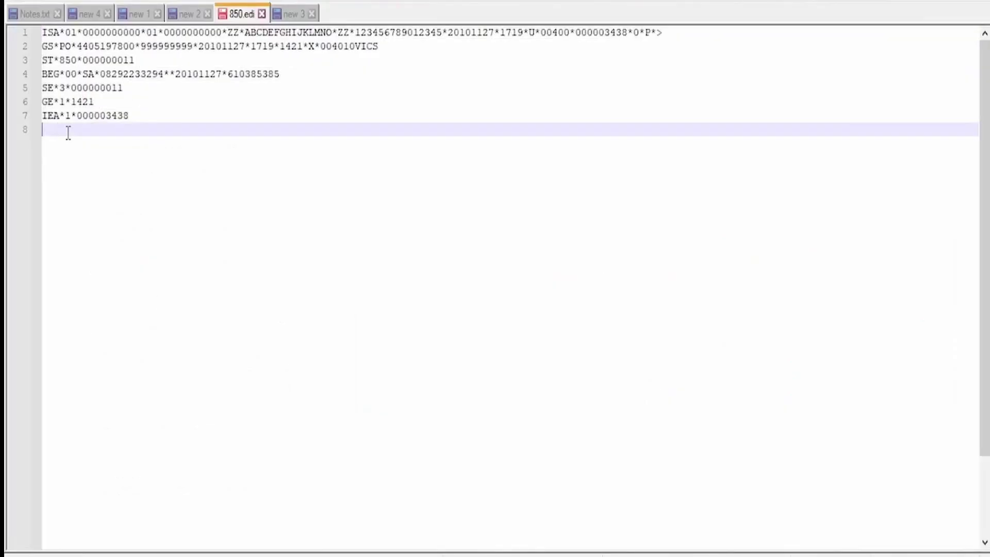
left_click_drag(66, 132, 6, 2)
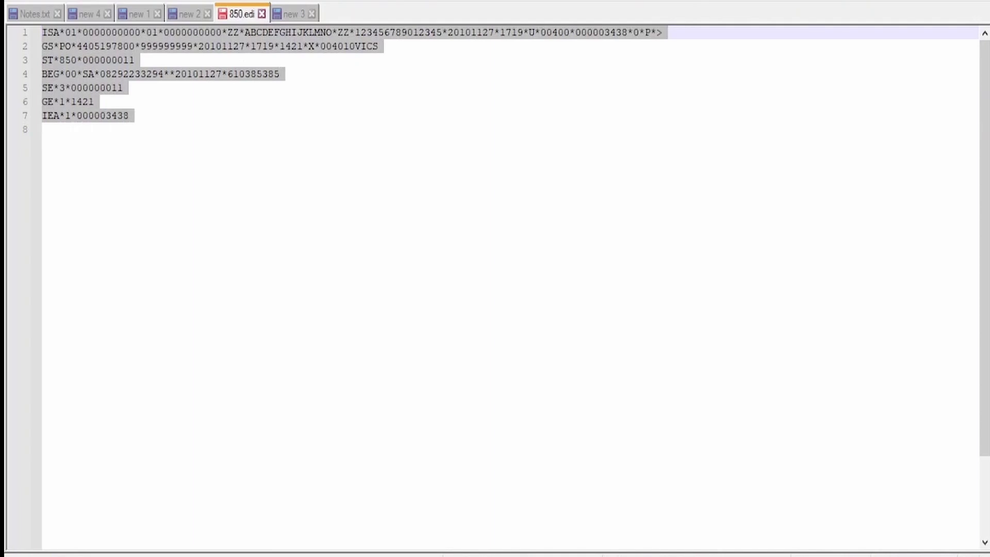
Step: Examine the ediPayload value in the X12 850 version 4010 JSON request sample in the file new 3
left_click(311, 17)
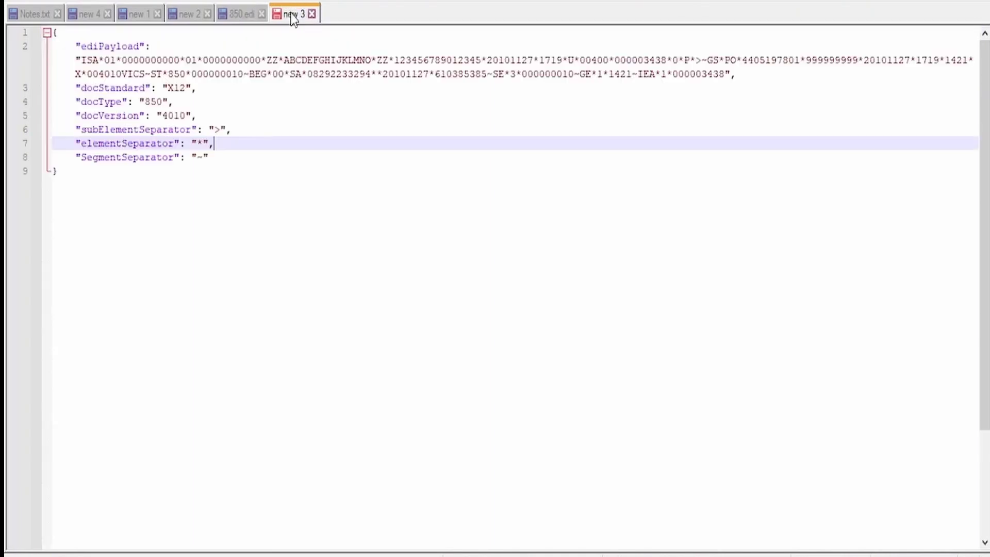
left_click(264, 87)
left_click_drag(83, 56, 727, 73)
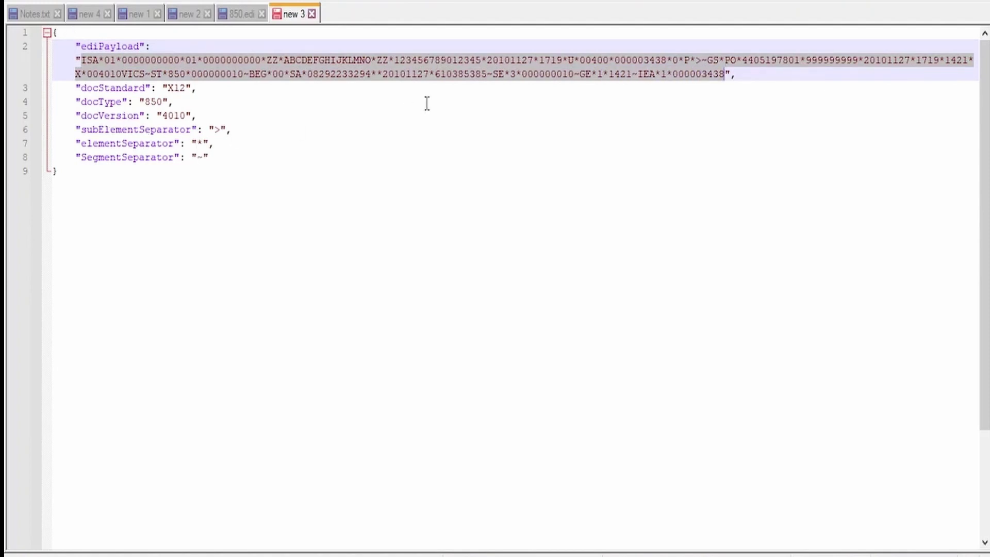
double_click(495, 65)
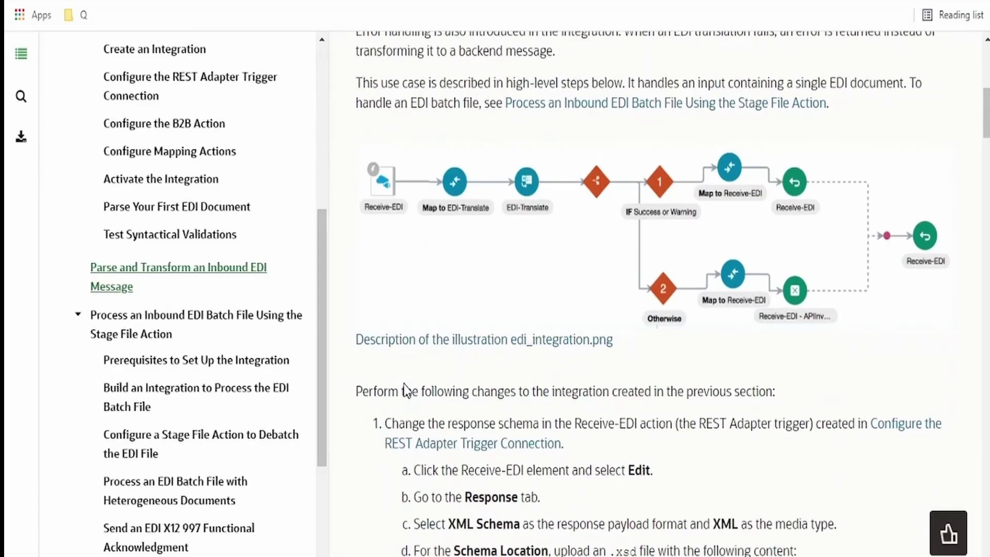
Step: Read the Receive-EDI response schema steps in the Parse and Transform an Inbound EDI Message topic
scroll(408, 390, "down", 2)
scroll(407, 390, "down", 3)
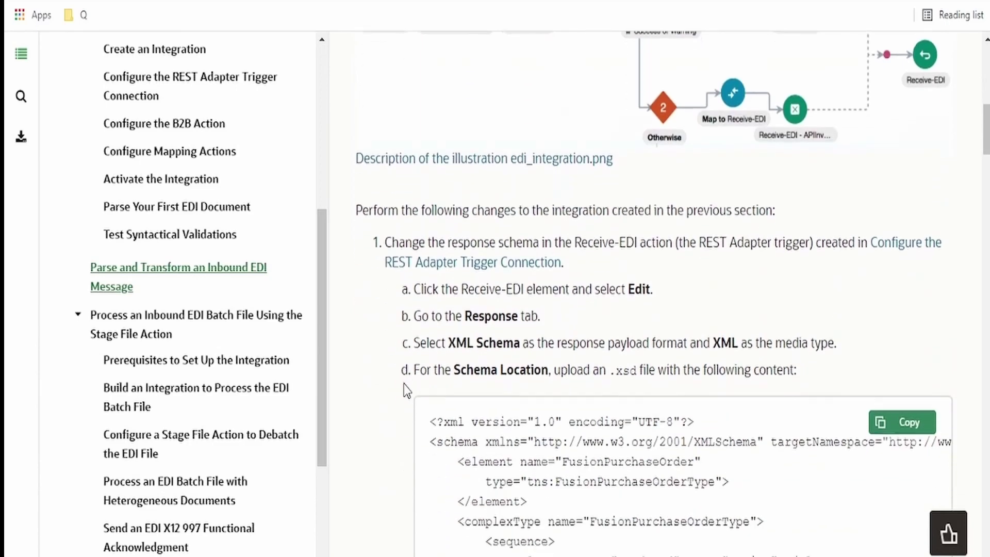
scroll(407, 391, "down", 5)
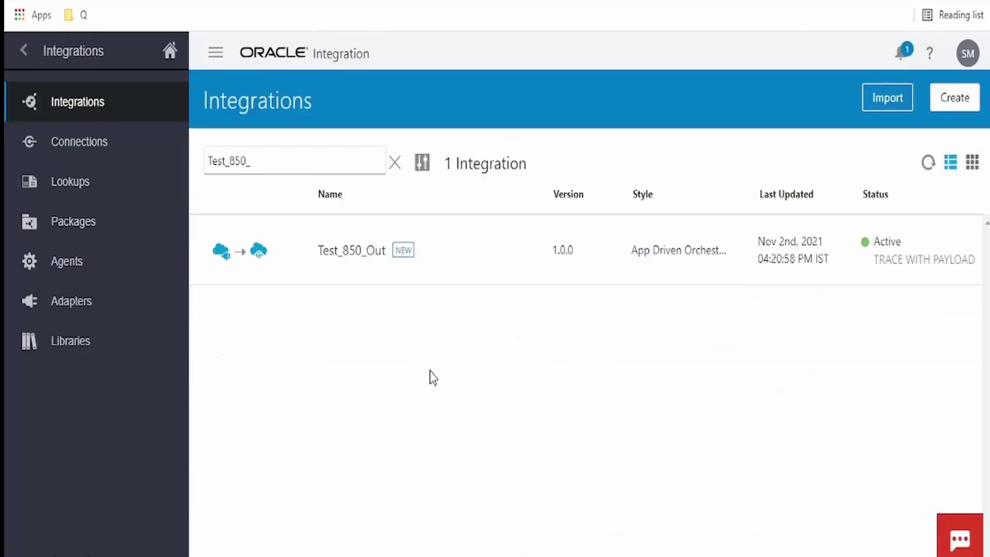
Step: Create an App Driven Orchestration integration named Test_850_In
left_click(956, 103)
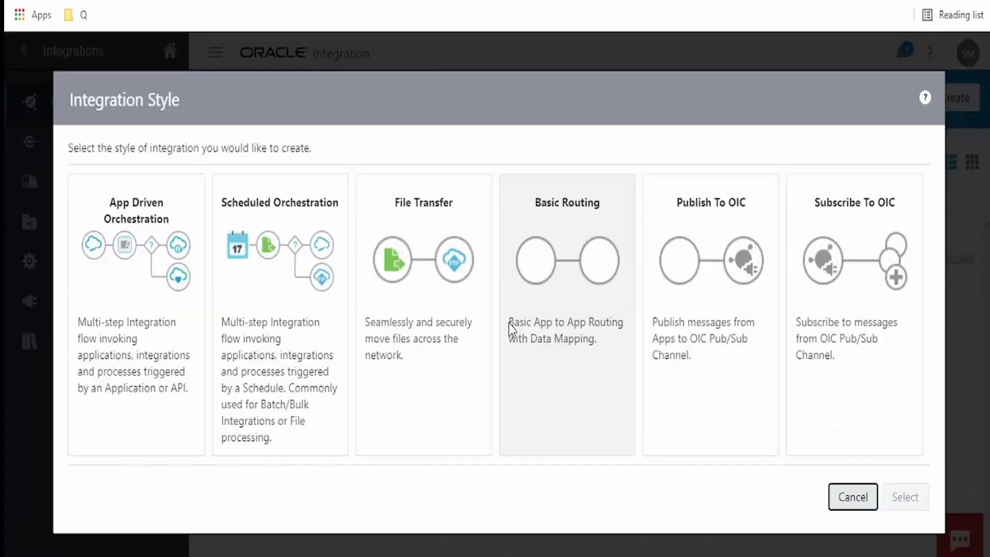
left_click(152, 260)
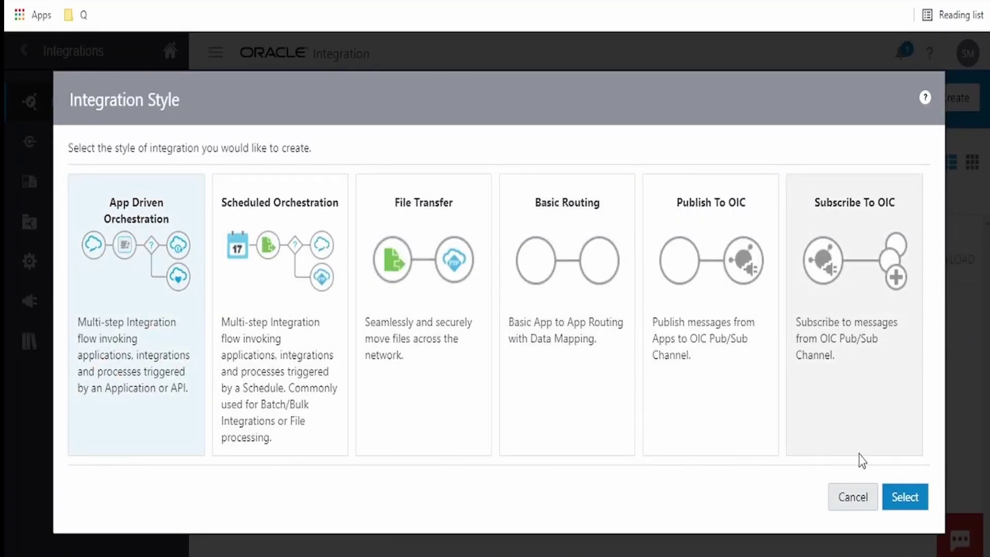
left_click(905, 497)
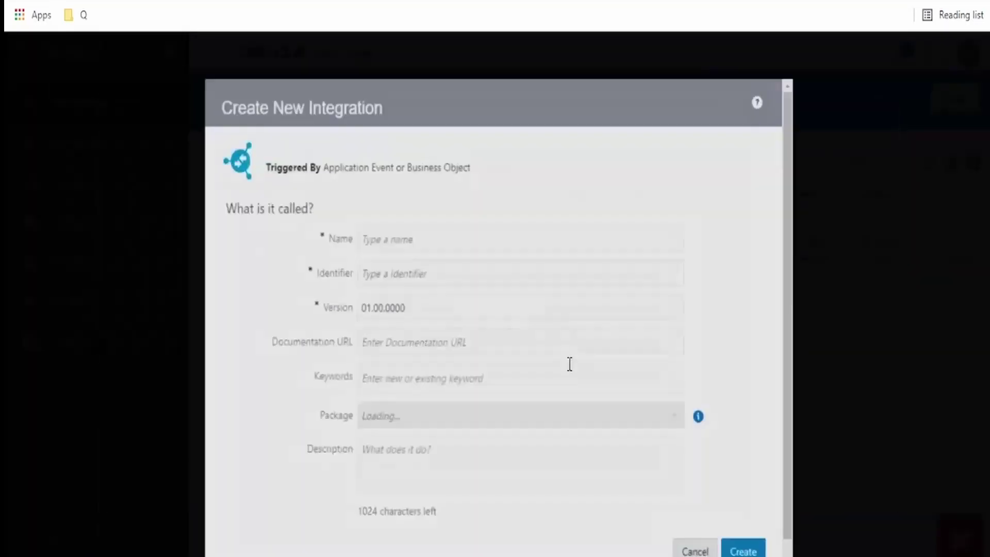
type("Test_850_In")
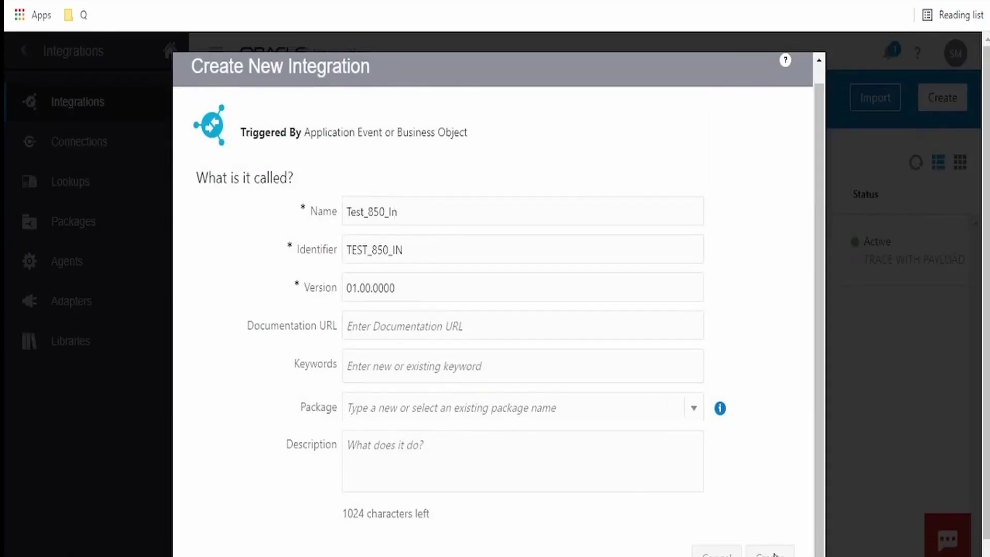
left_click(774, 554)
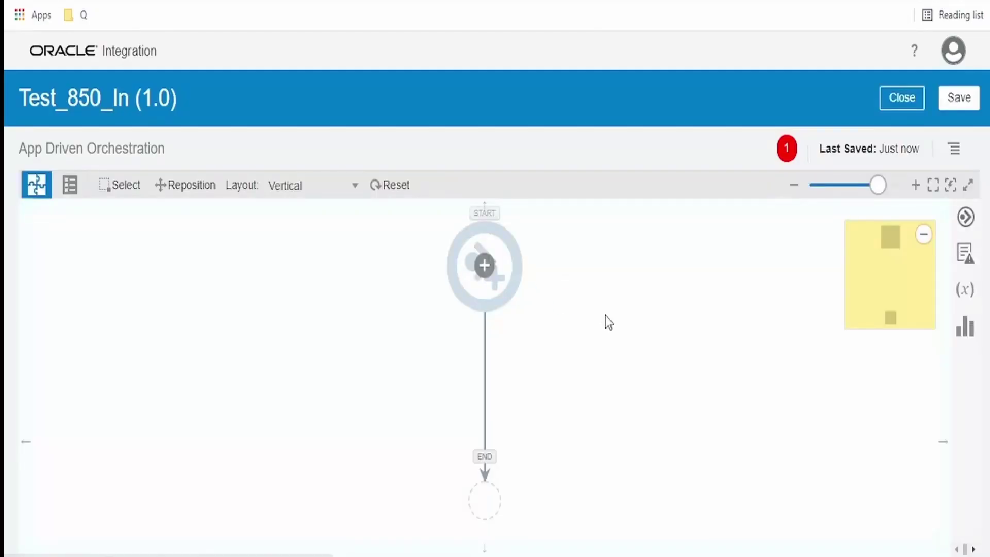
Step: Add a REST trigger named Trigger with description /850In, resource URI /850ediinbound and action POST, enabling both request payload and response
left_click(605, 313)
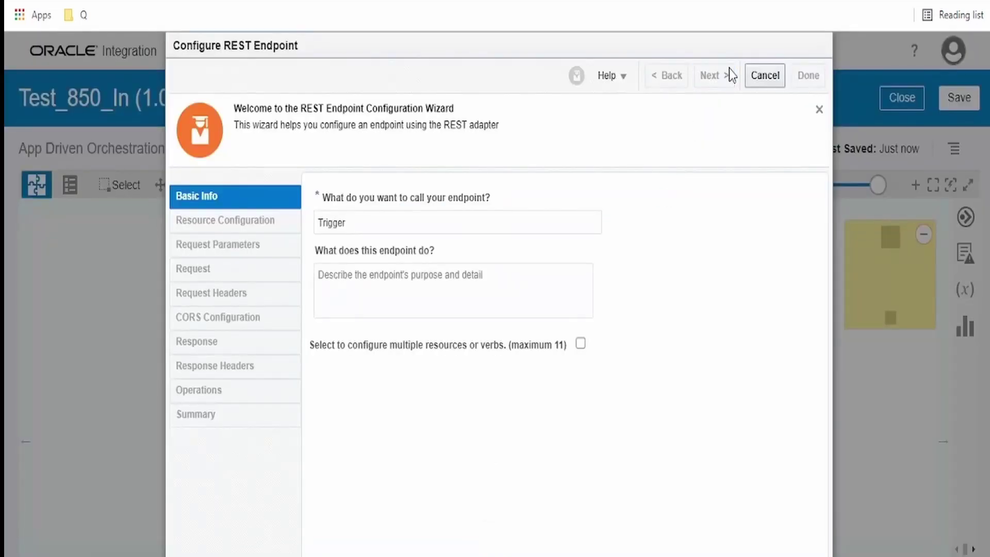
left_click(729, 71)
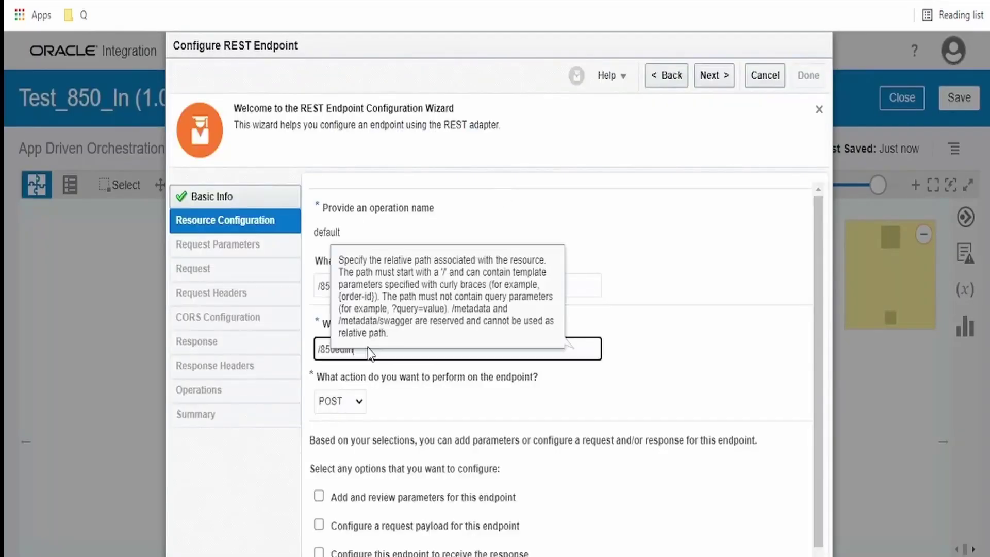
key("shift+Tab")
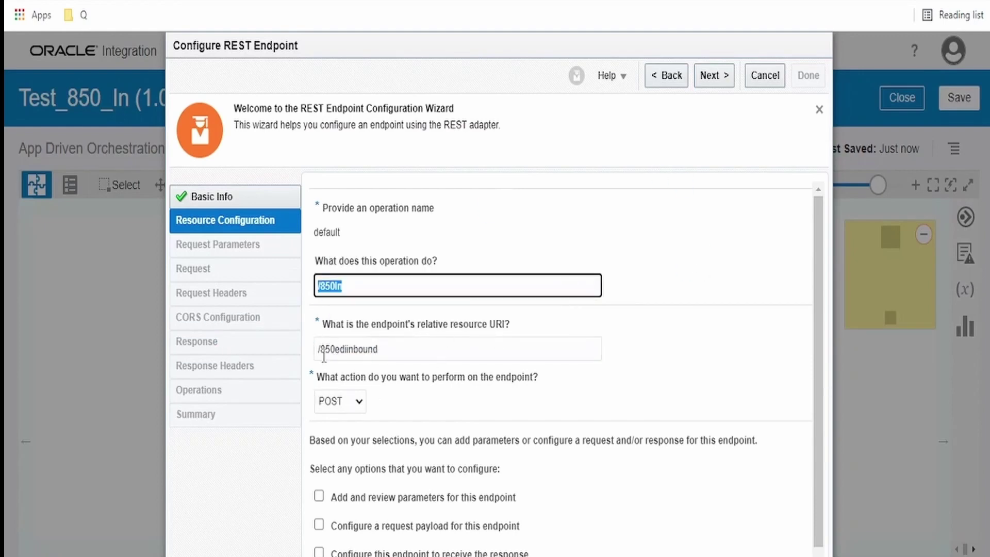
left_click(319, 524)
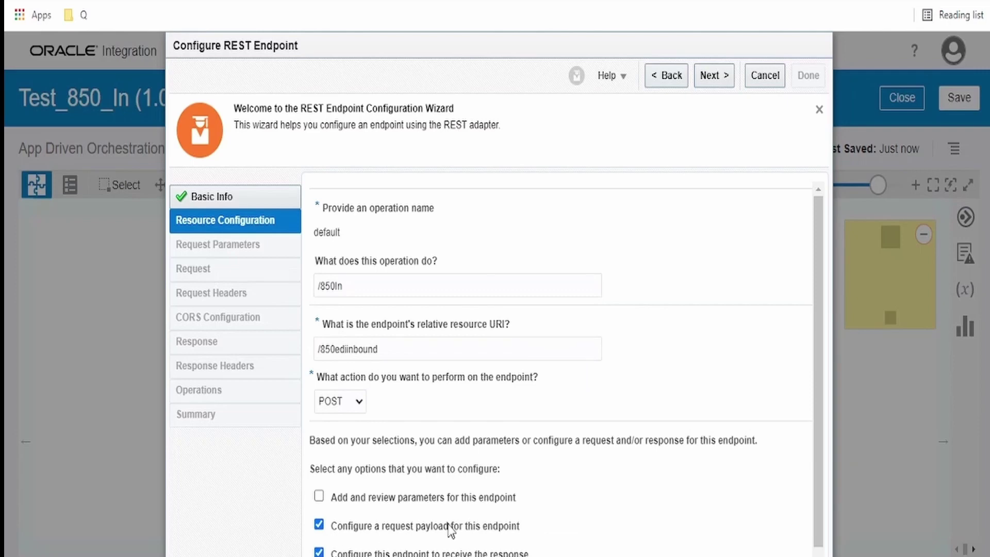
left_click(715, 84)
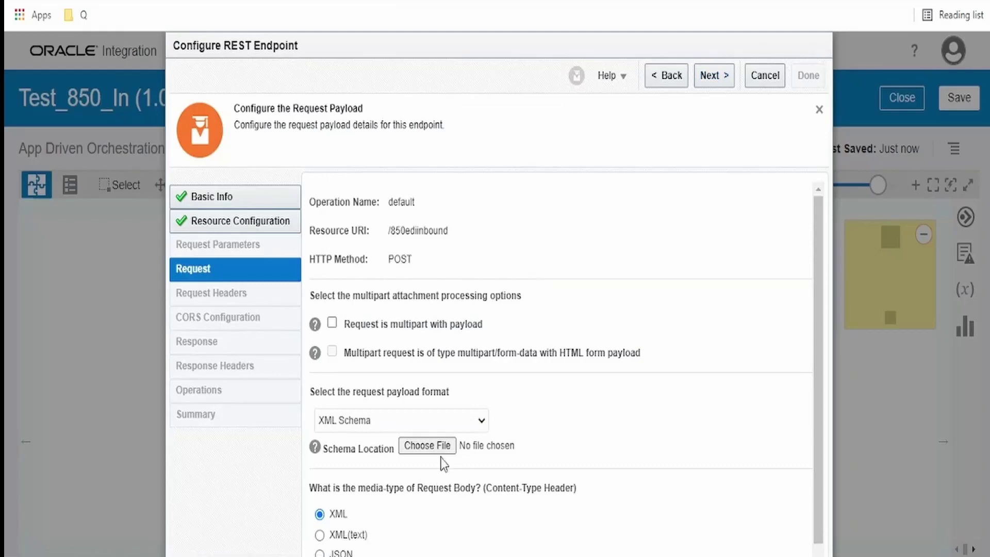
Step: Set the request payload format to JSON Sample and supply the 850 request JSON from the file new 3 as the inline sample
left_click(456, 412)
left_click(454, 451)
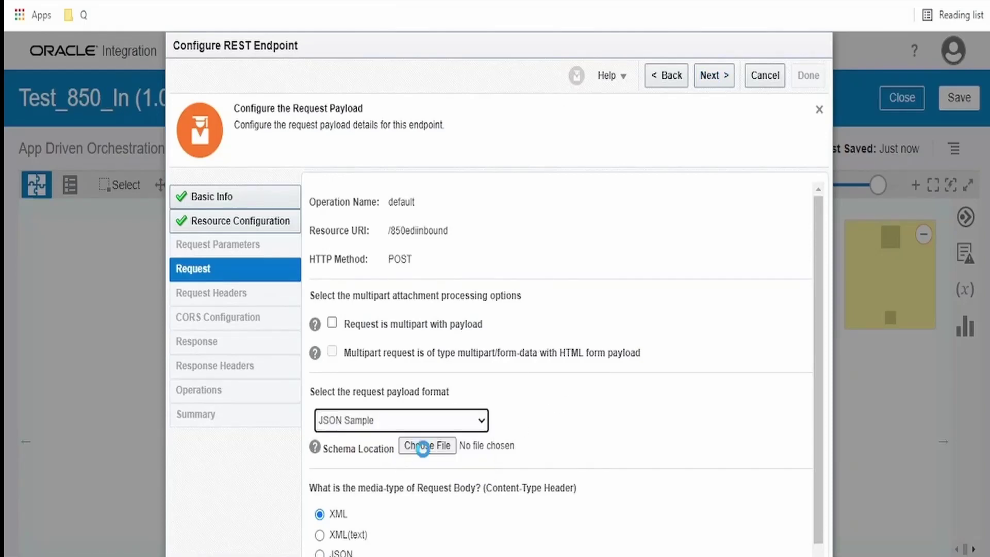
left_click(701, 449)
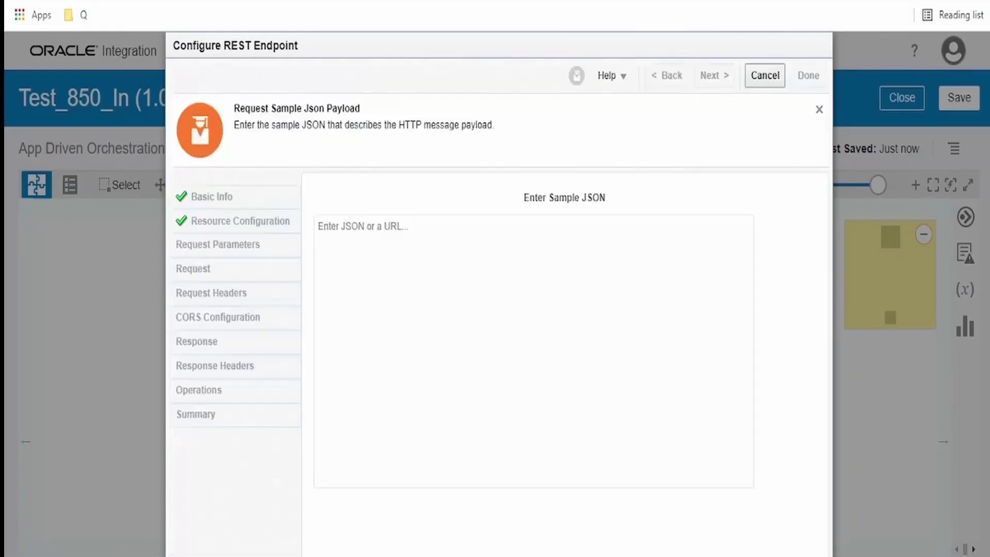
key("alt+Tab")
key("ctrl+a")
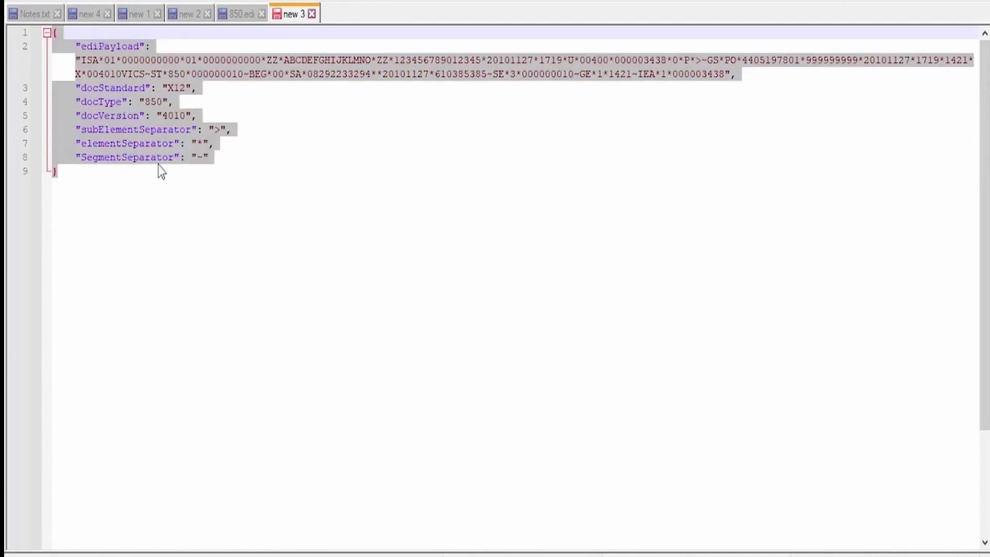
key("ctrl+c")
key("alt+Tab")
key("ctrl+v")
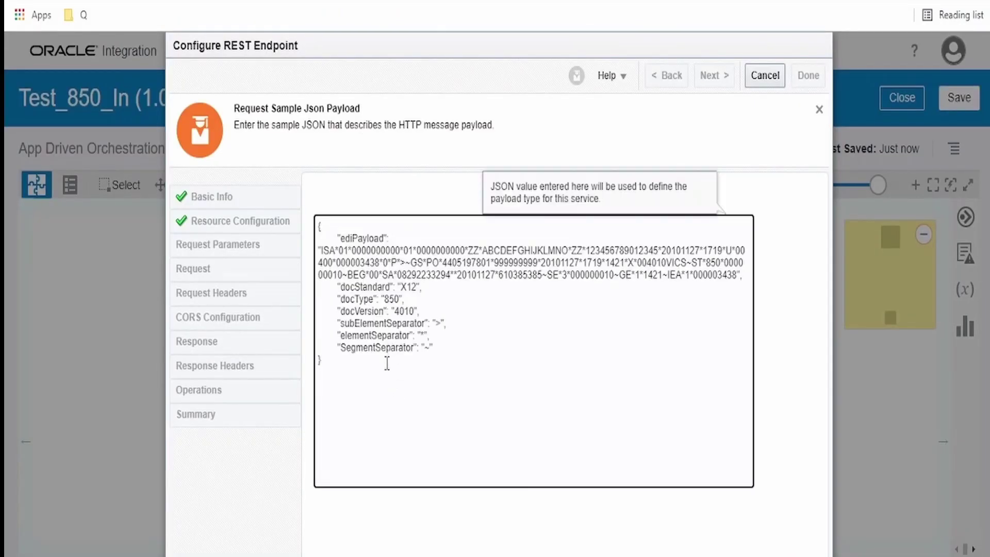
Step: Review the inline request JSON, hide the wizard's help banner, and accept the request configuration to proceed to the response
left_click_drag(387, 363, 206, 196)
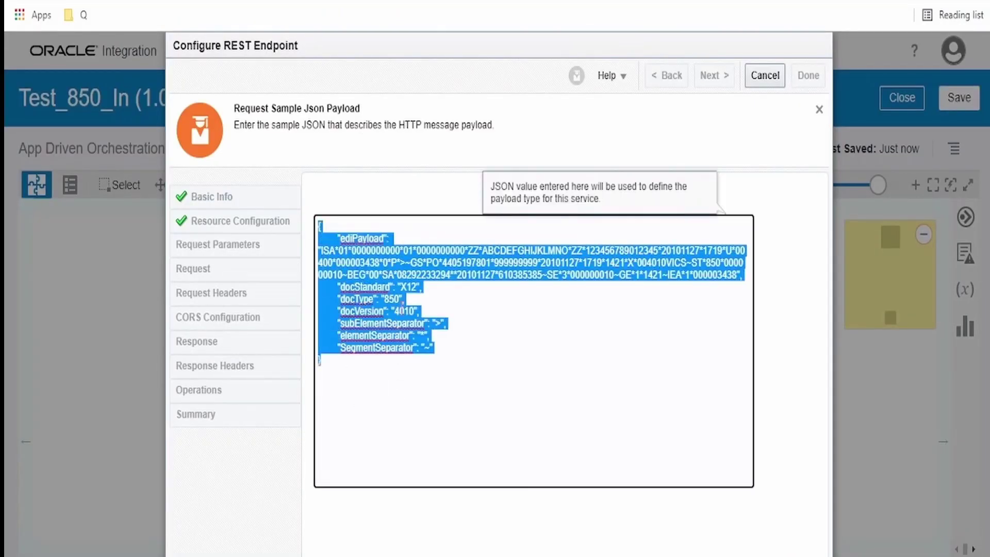
left_click(402, 274)
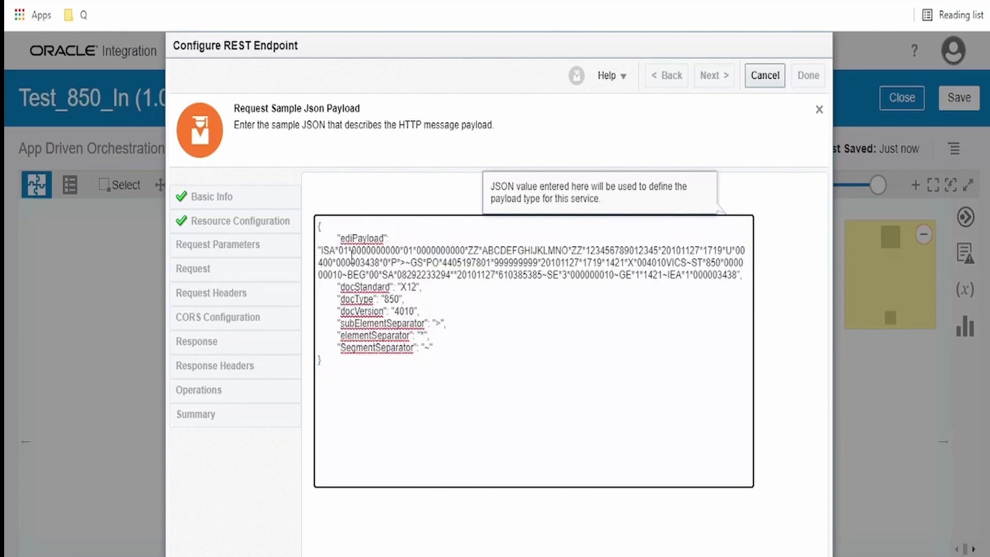
left_click(819, 110)
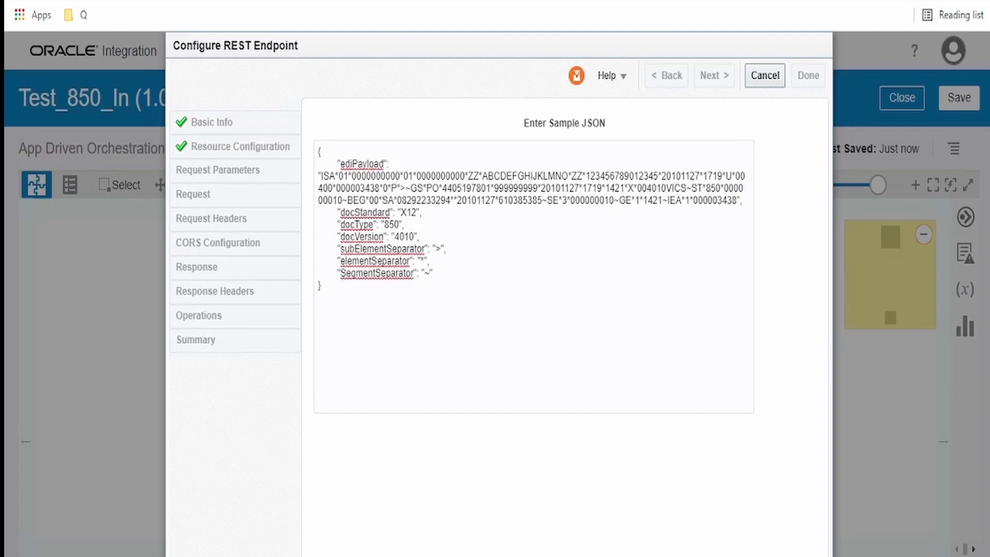
left_click(394, 472)
left_click(714, 75)
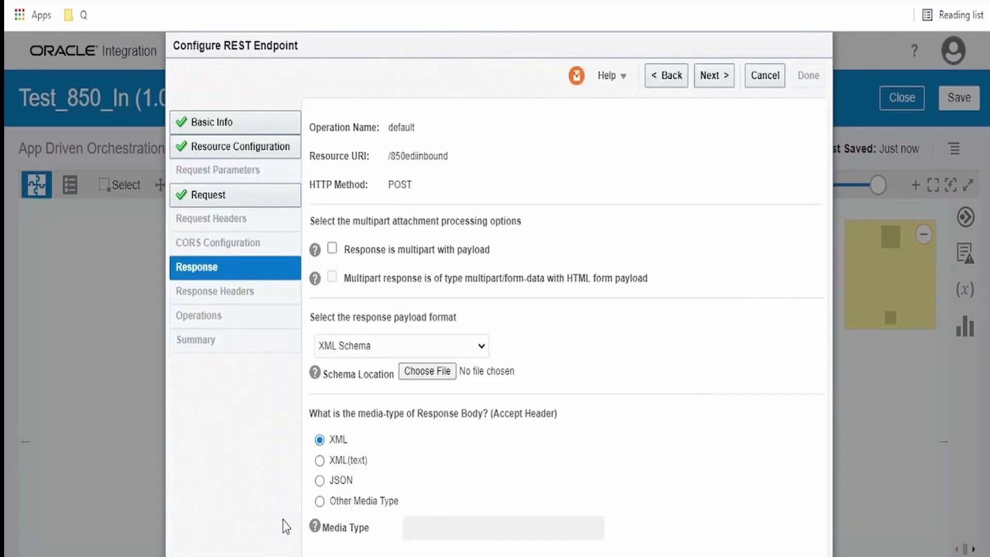
Step: Set the response payload format to JSON Sample with the inline sample {"output" : "output"}
left_click(417, 345)
left_click(431, 378)
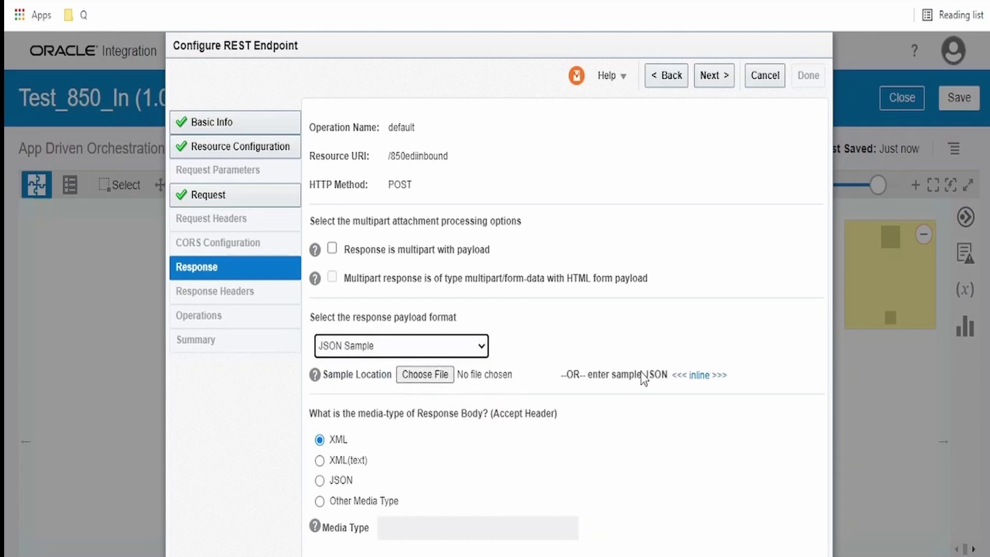
left_click(701, 375)
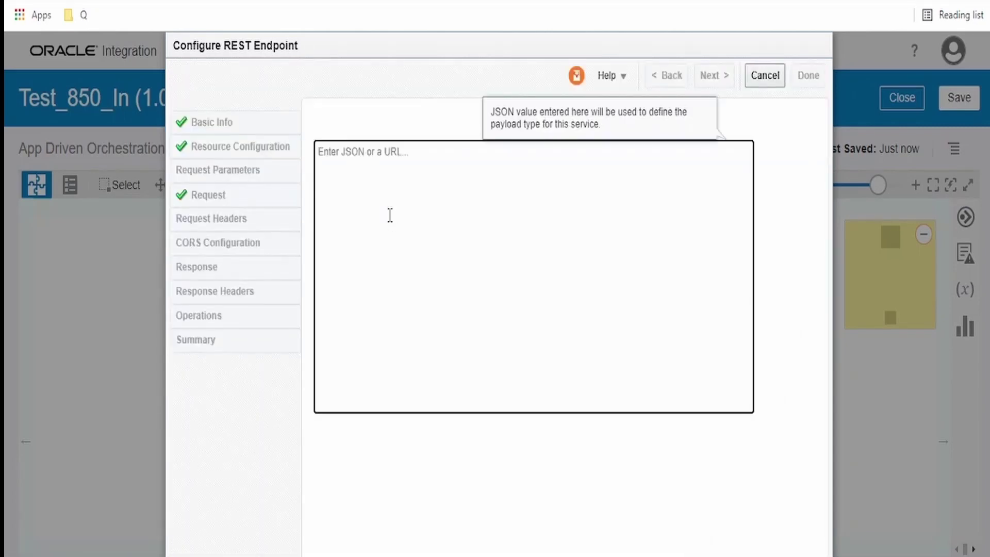
type("{")
key("Return")
type("\"output\" : \"output\"")
key("Return")
type("}")
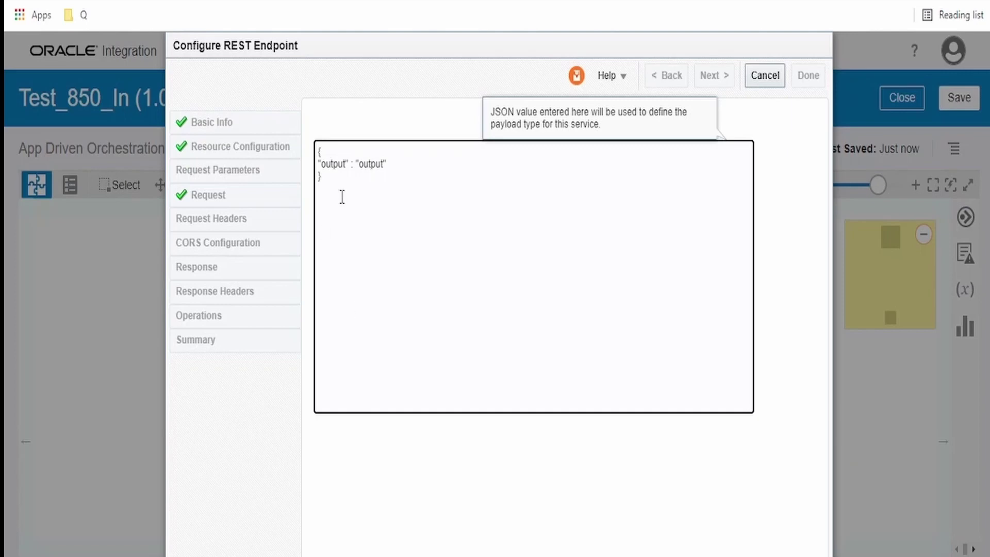
left_click(363, 549)
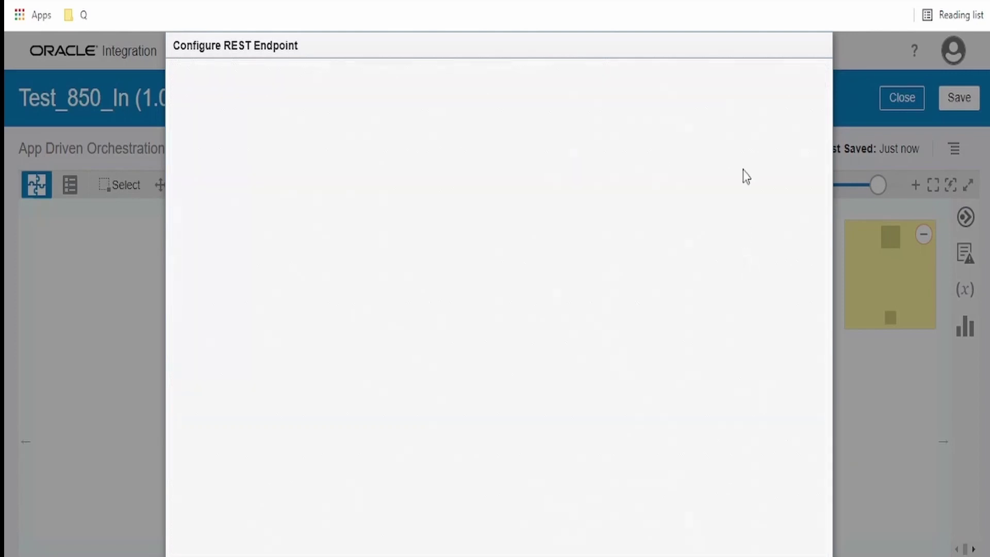
Step: Finish the REST trigger configuration and save the Test_850_In integration
left_click(712, 75)
left_click(809, 75)
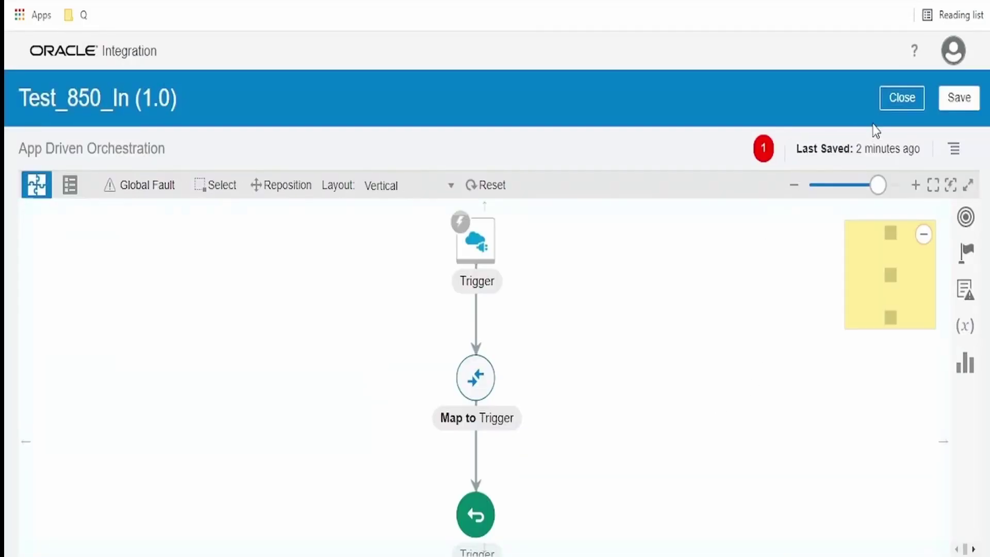
left_click(955, 96)
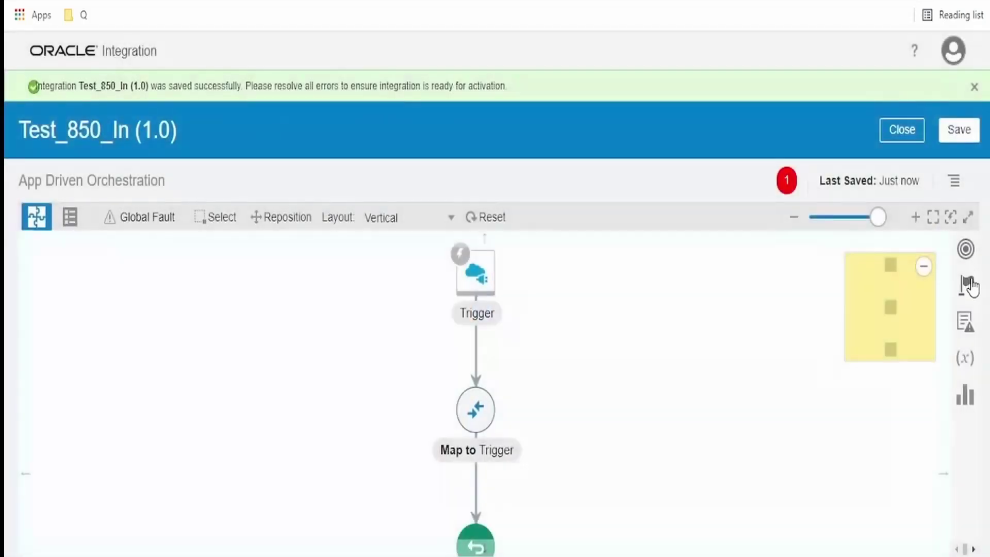
Step: Add a B2B action named Edi_Read in Standalone mode directly after the Trigger
left_click(969, 285)
left_click_drag(683, 376, 472, 348)
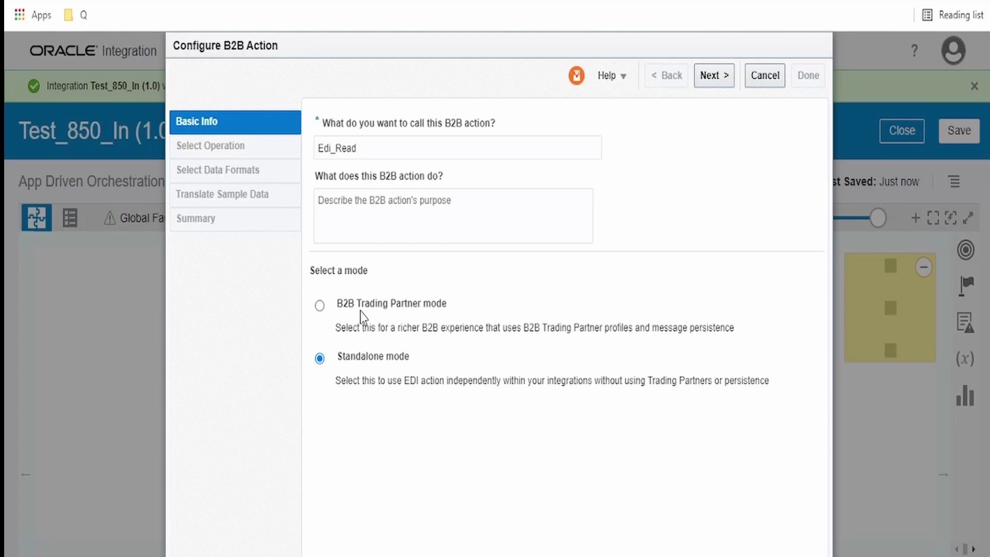
left_click(712, 75)
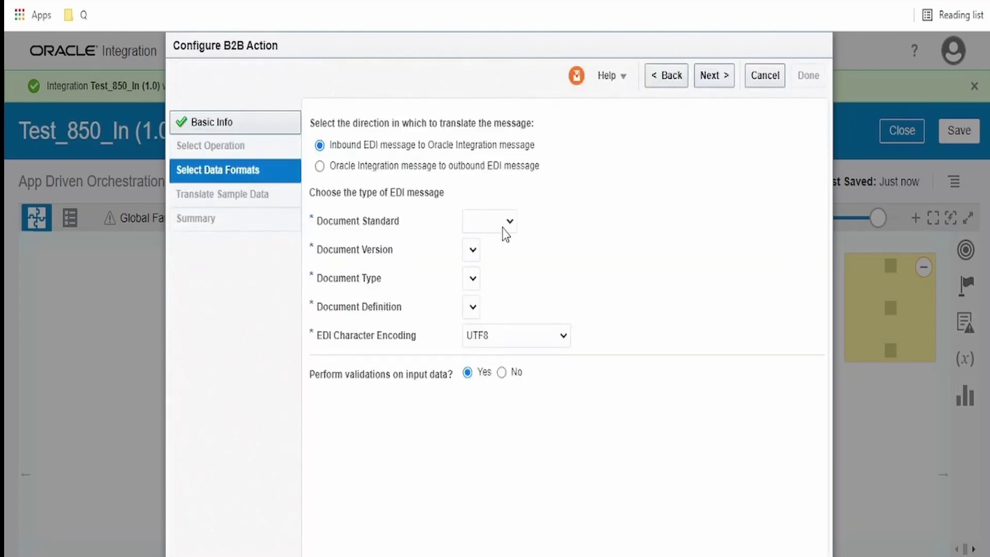
Step: For the inbound EDI translation, set the document standard to X12 and the document version to 4010
left_click(506, 225)
left_click(465, 214)
mouse_move(381, 160)
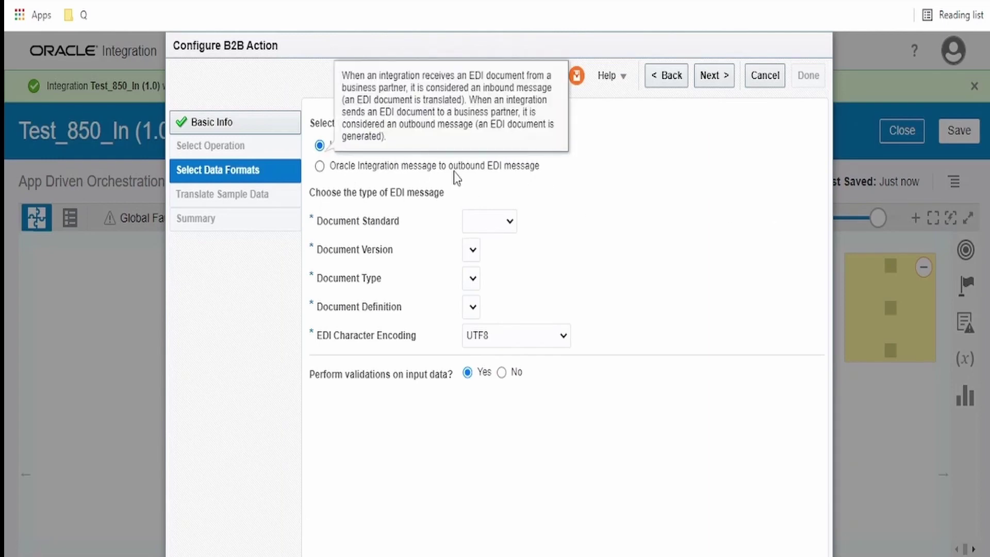
left_click(508, 223)
left_click(481, 264)
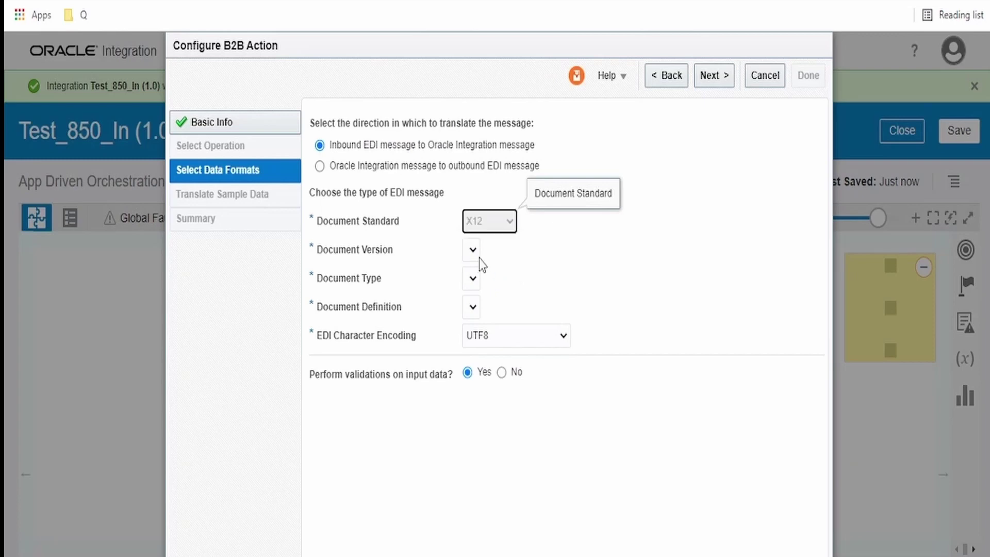
left_click(478, 255)
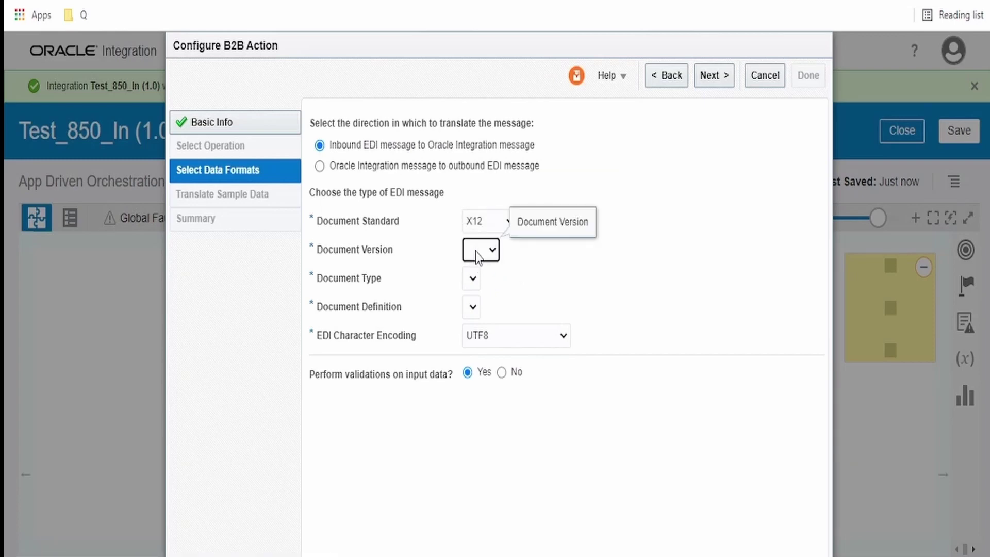
left_click(478, 257)
left_click(475, 280)
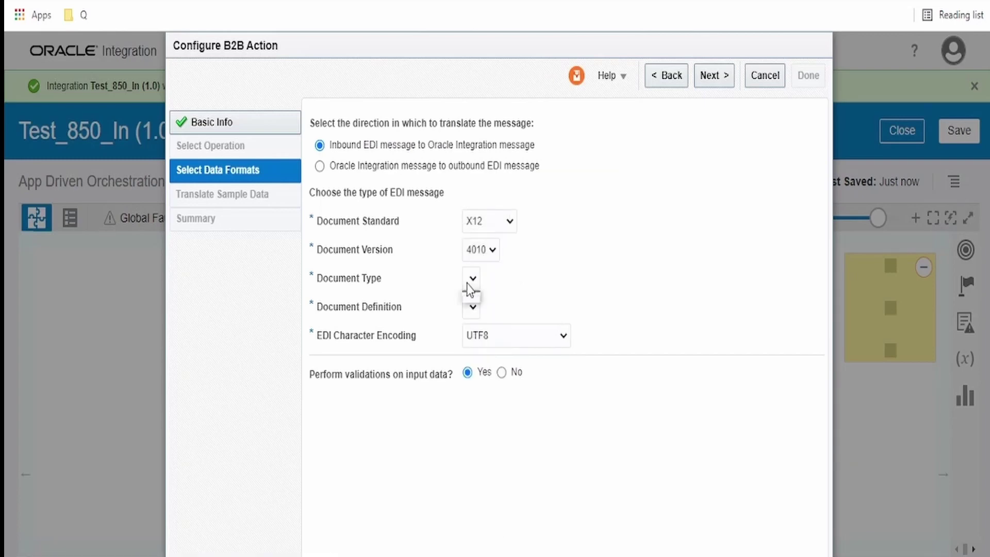
Step: Set the document type to 850 (Purchase Order) and the document definition to Test_850_Document
left_click(468, 285)
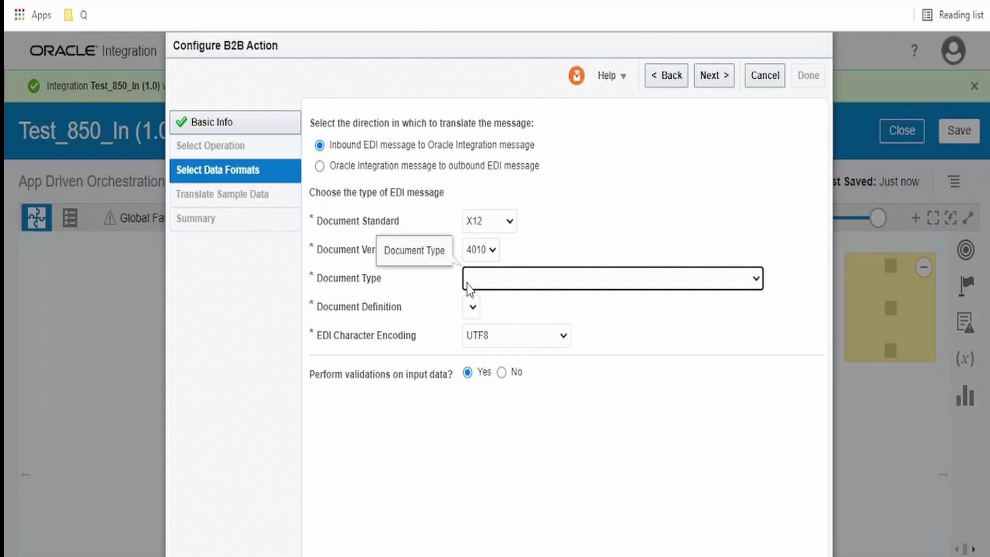
left_click(467, 284)
type("850 (Purchase Order")
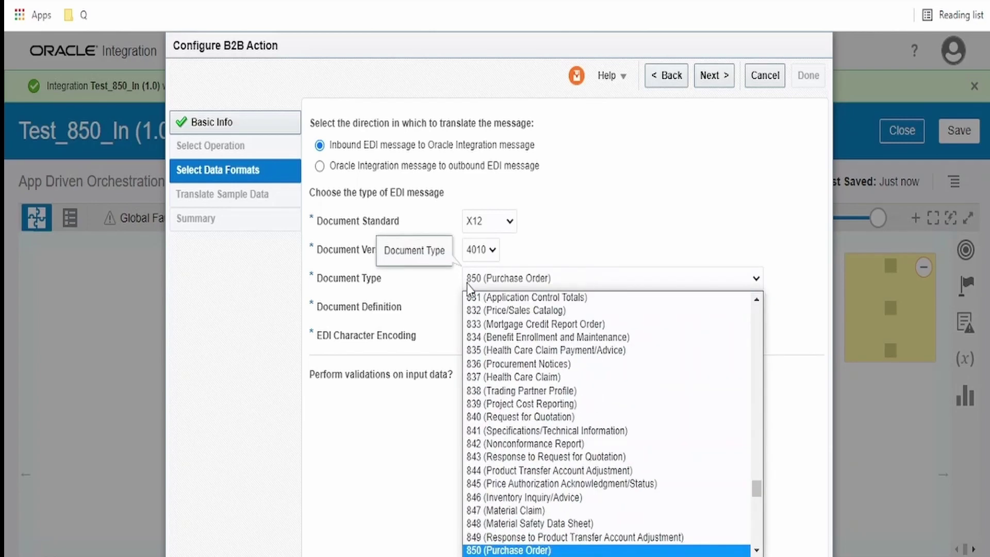
left_click(505, 550)
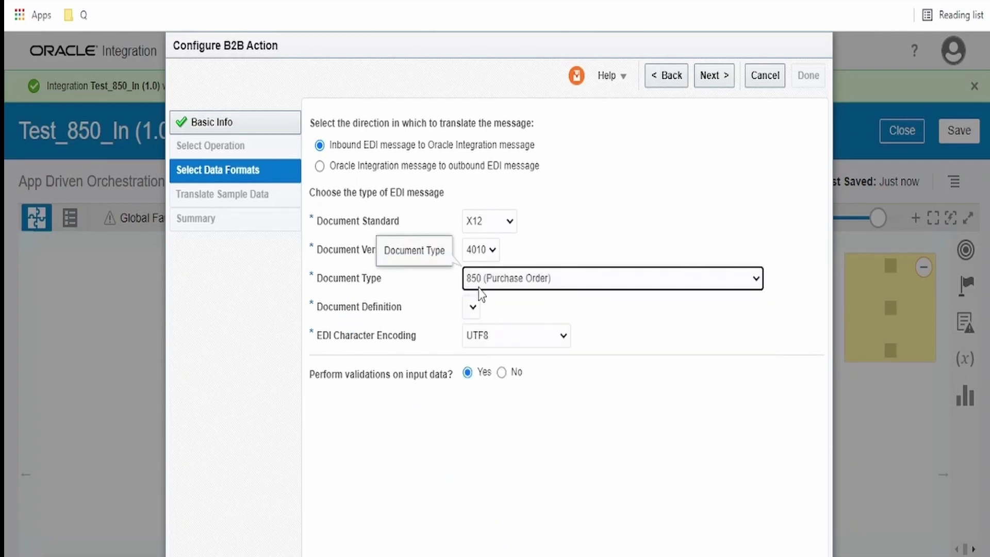
left_click(477, 309)
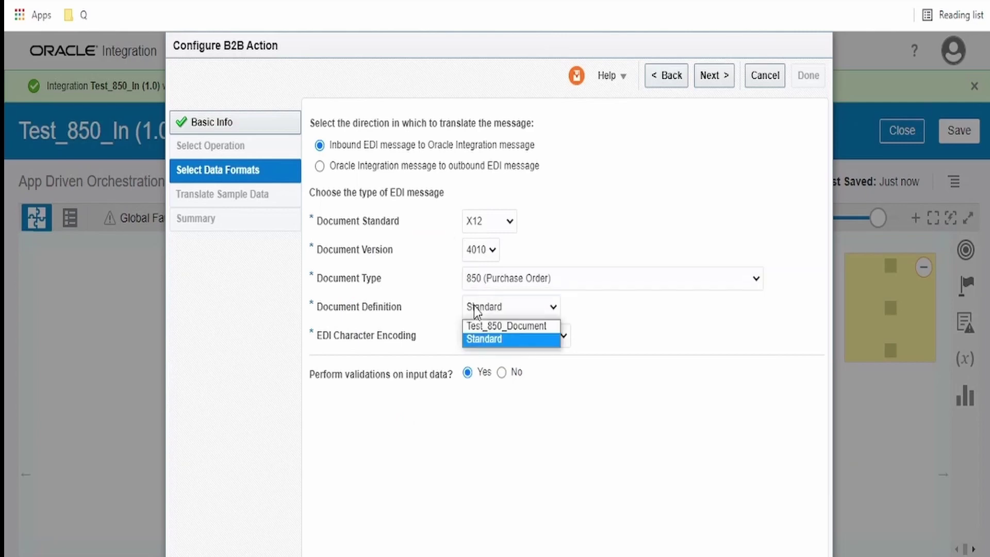
left_click(488, 329)
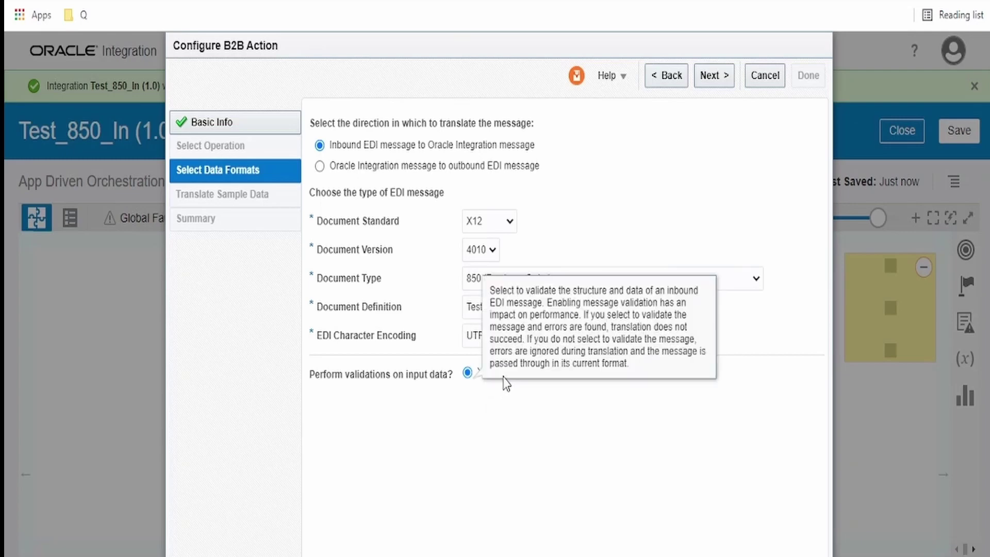
Step: Turn off validation of input data for the Edi_Read action, finish its configuration without a test translation, and save the integration
left_click(502, 373)
left_click(722, 75)
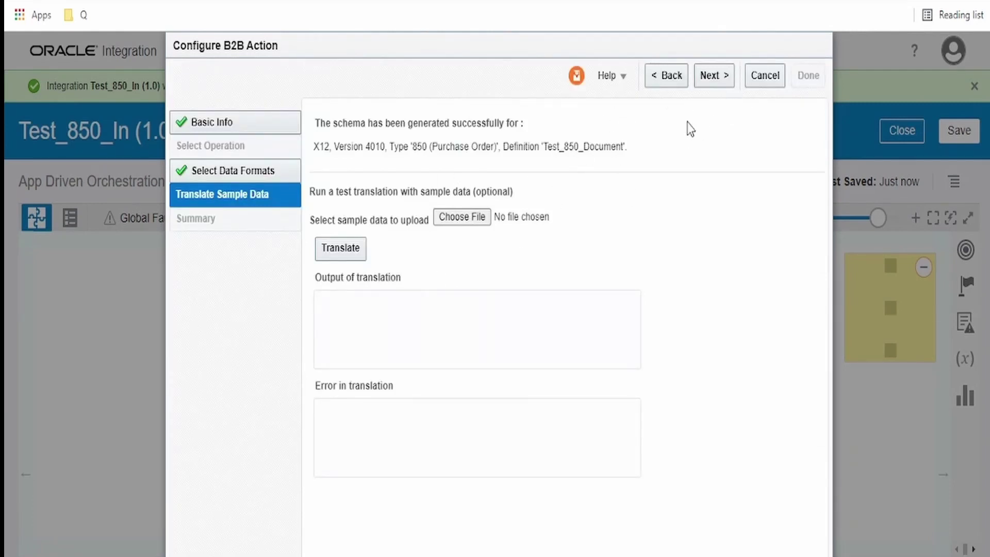
left_click(715, 74)
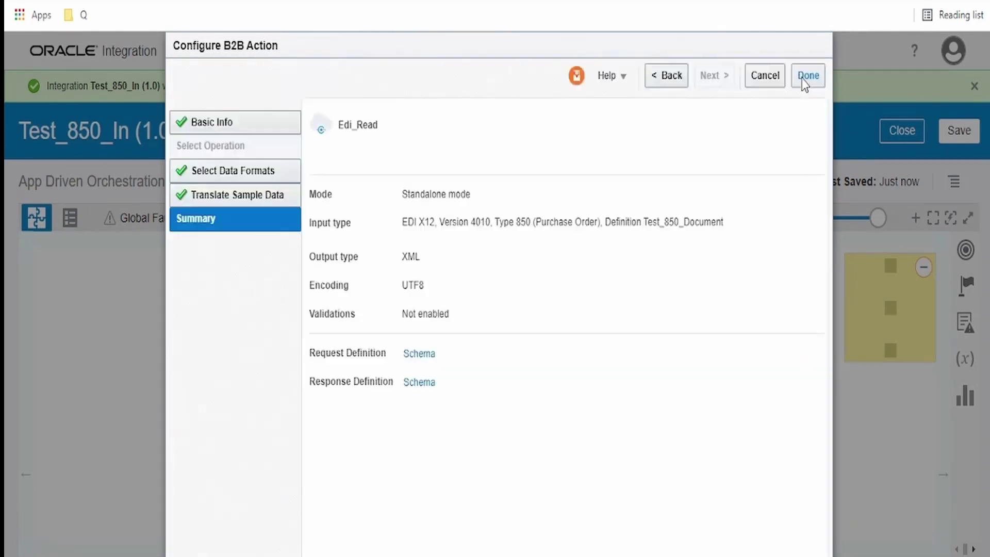
left_click(807, 76)
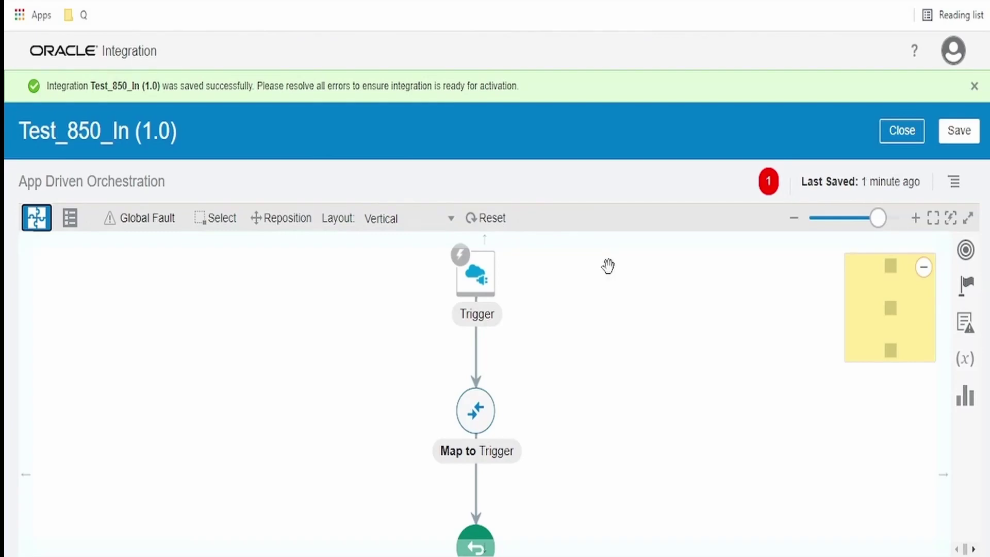
left_click(962, 131)
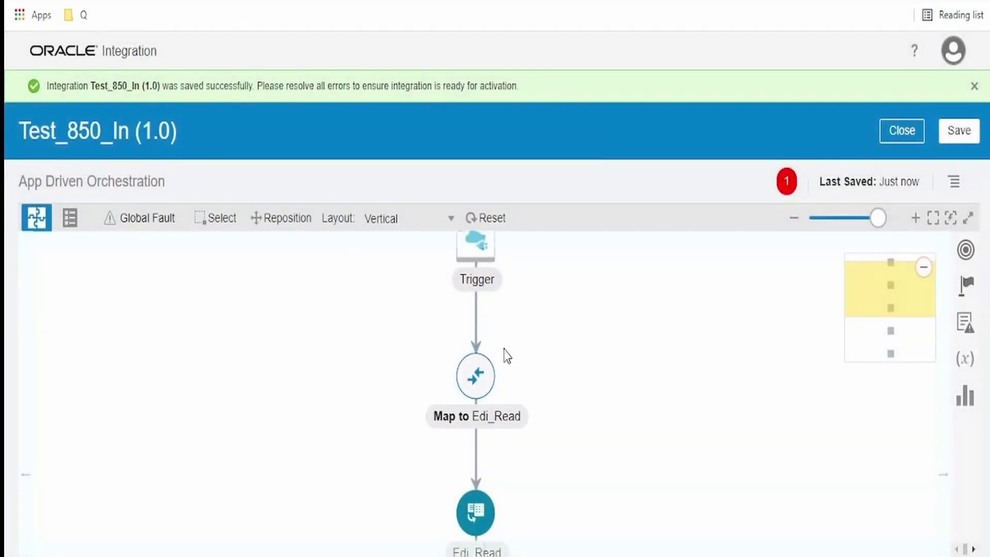
Step: Open the Map to Edi_Read mapping in XSLT mode, expand the Request Wrapper source, and check its fields against the sample JSON payload
left_click(506, 356)
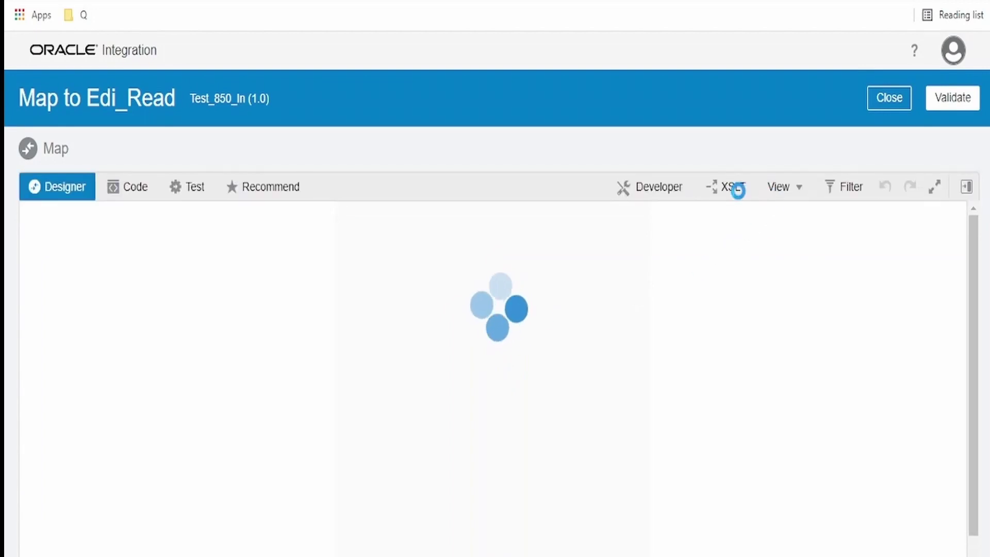
left_click(737, 189)
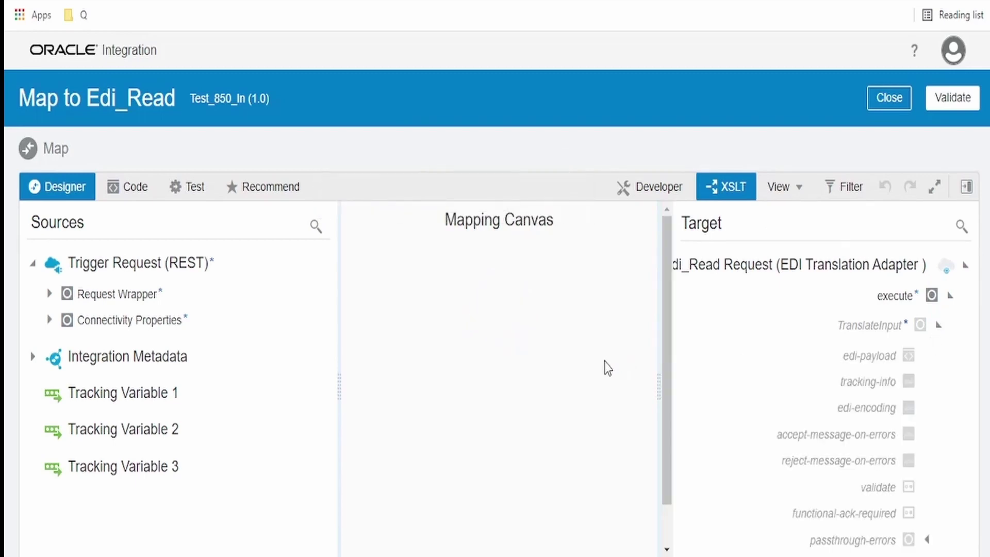
left_click(50, 294)
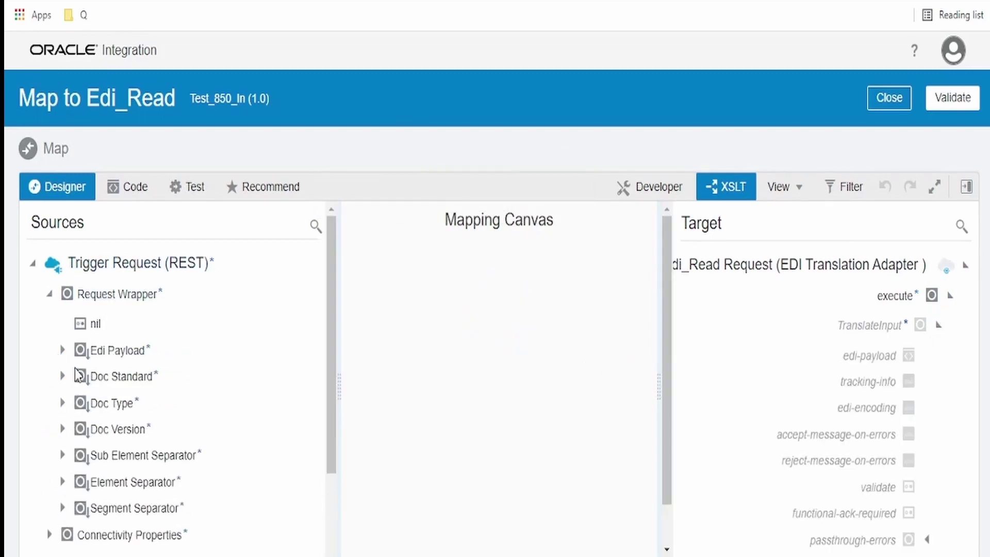
left_click(164, 556)
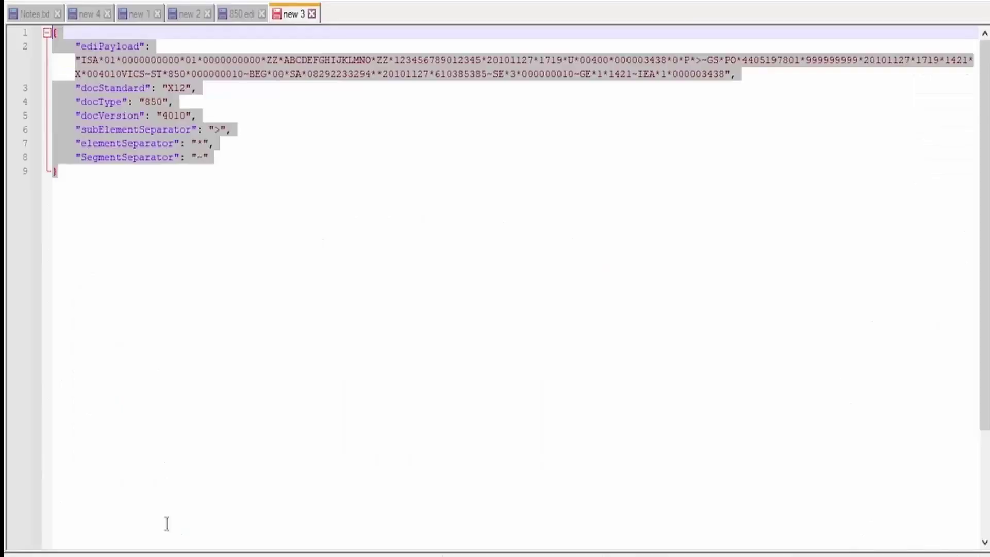
left_click(178, 133)
key("alt+Tab")
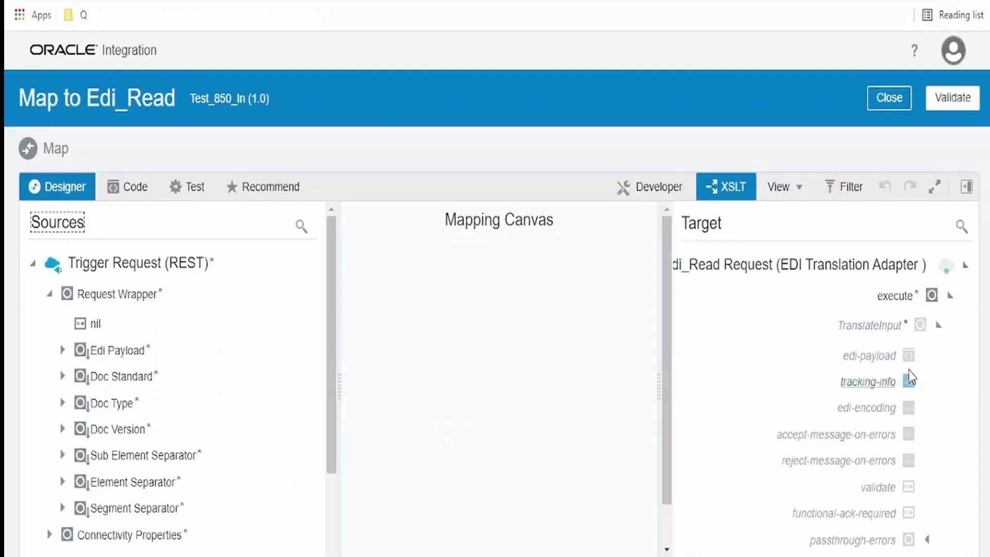
Step: Create the edi-payload target node and map it to the Edi Payload source wrapped in the encodeBase64 function
right_click(879, 357)
left_click(766, 433)
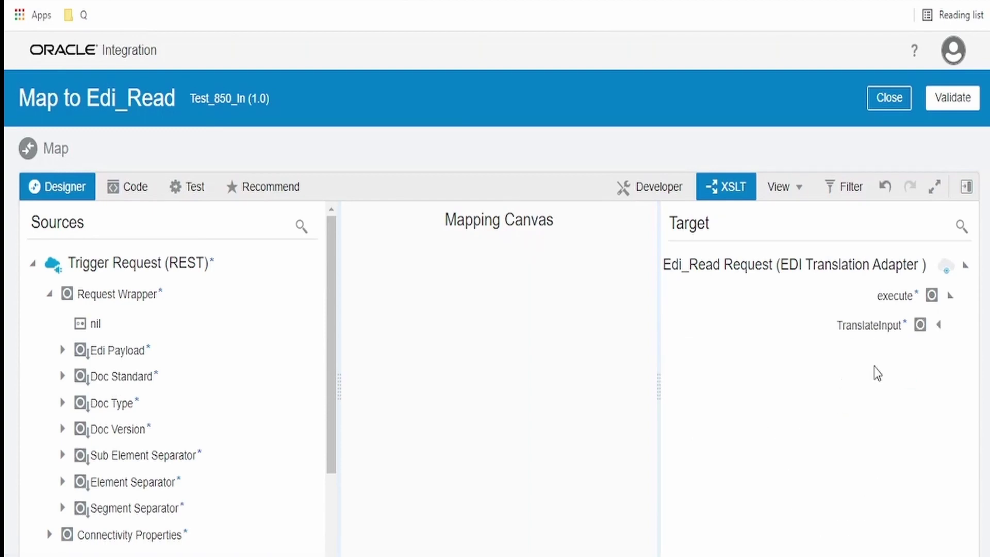
left_click(966, 186)
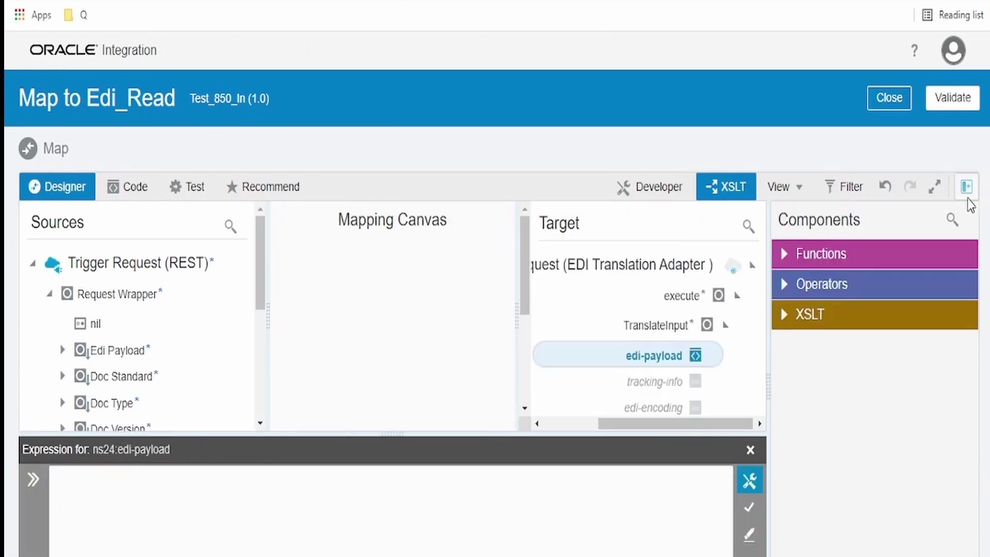
left_click(825, 253)
left_click(784, 288)
scroll(804, 331, "down", 3)
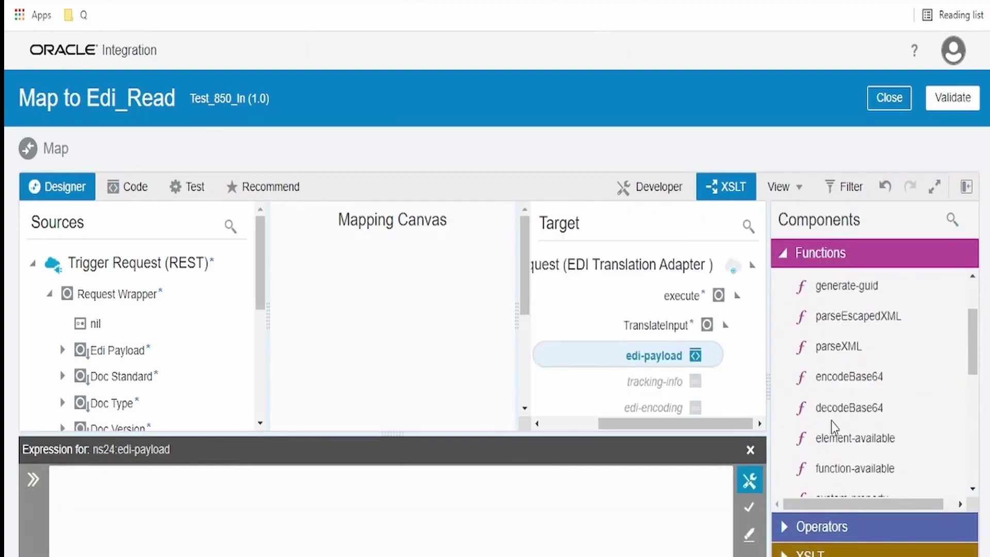
left_click_drag(851, 298, 391, 519)
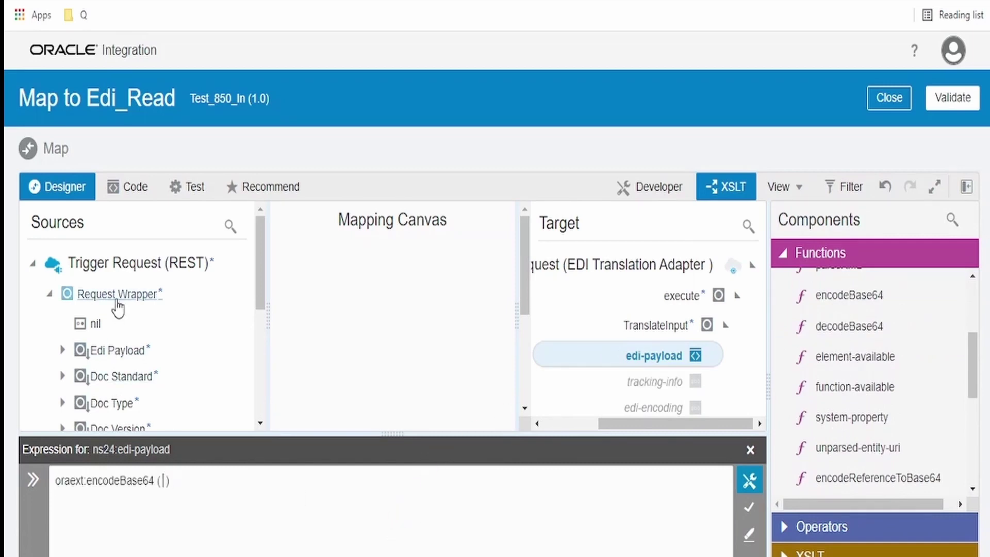
left_click_drag(103, 351, 163, 520)
left_click(751, 508)
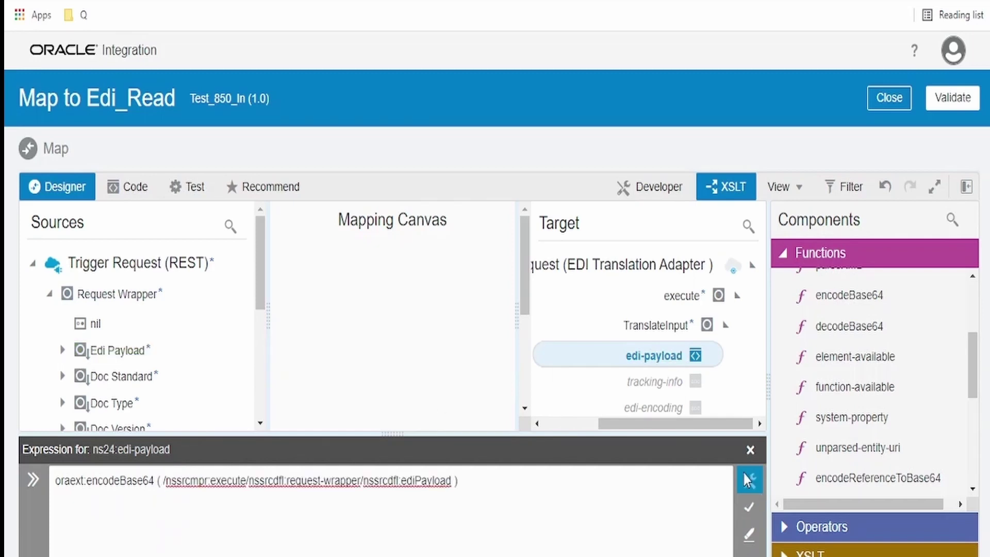
left_click(750, 450)
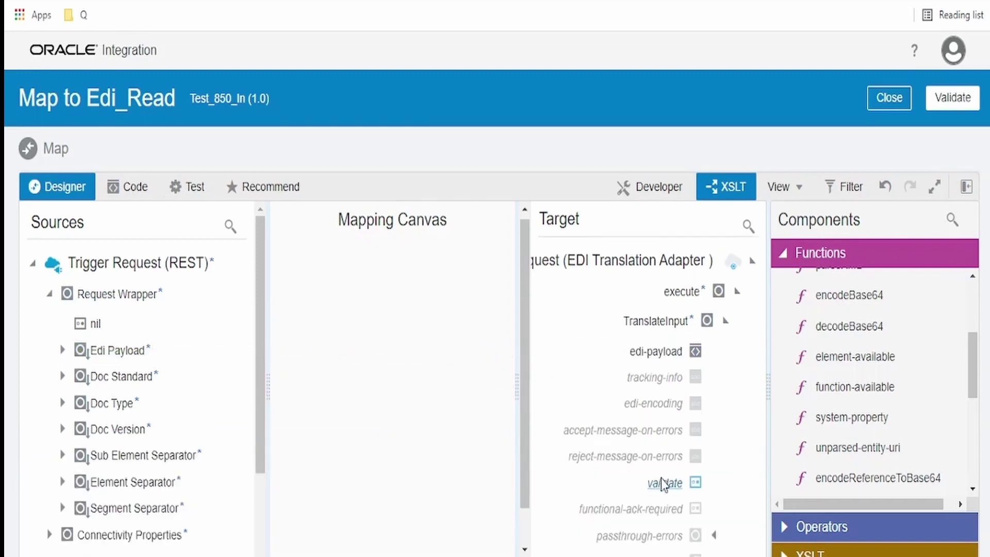
Step: Map the Sub Element Separator source to the subelement-separator target under routing-info, and hide the function components
scroll(693, 495, "down", 1)
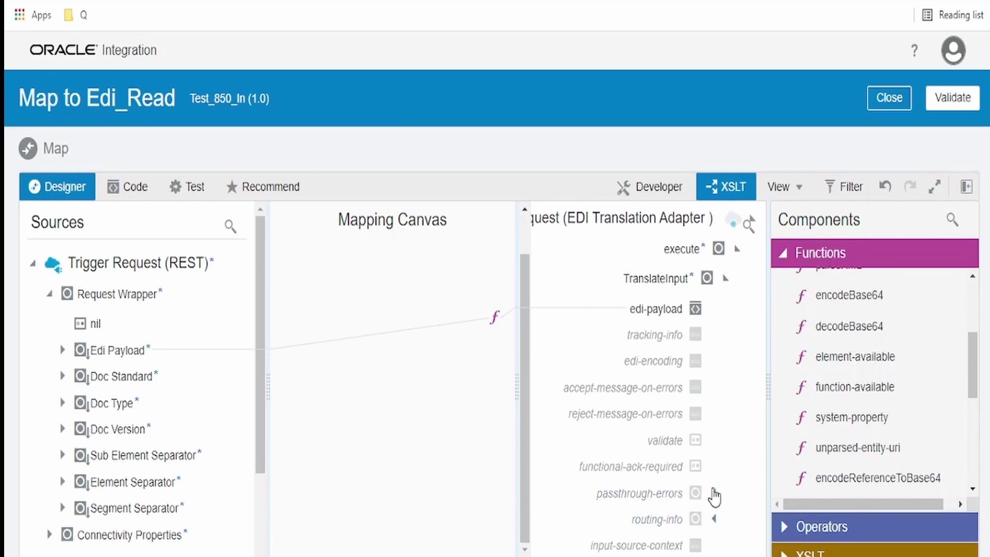
scroll(711, 489, "down", 1)
scroll(679, 468, "down", 6)
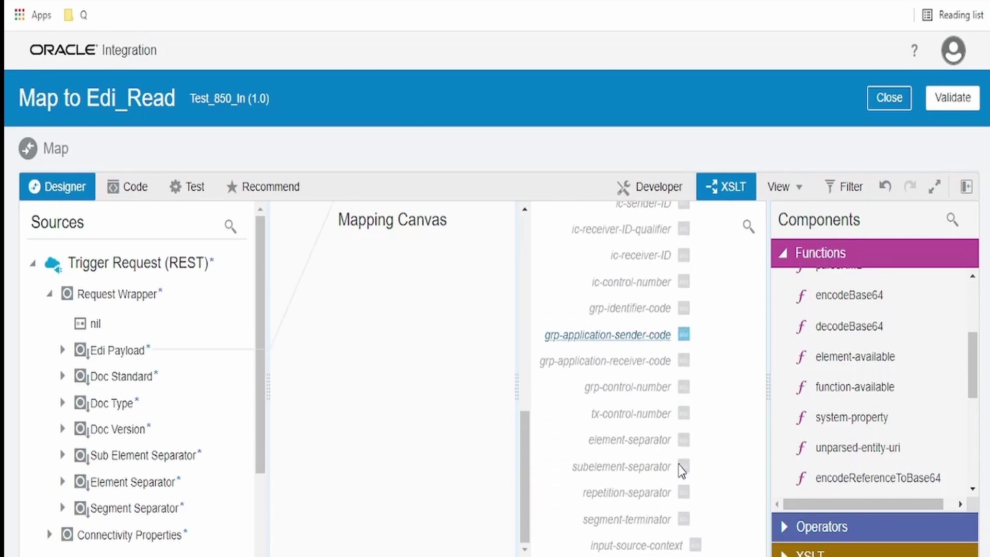
left_click_drag(81, 456, 637, 468)
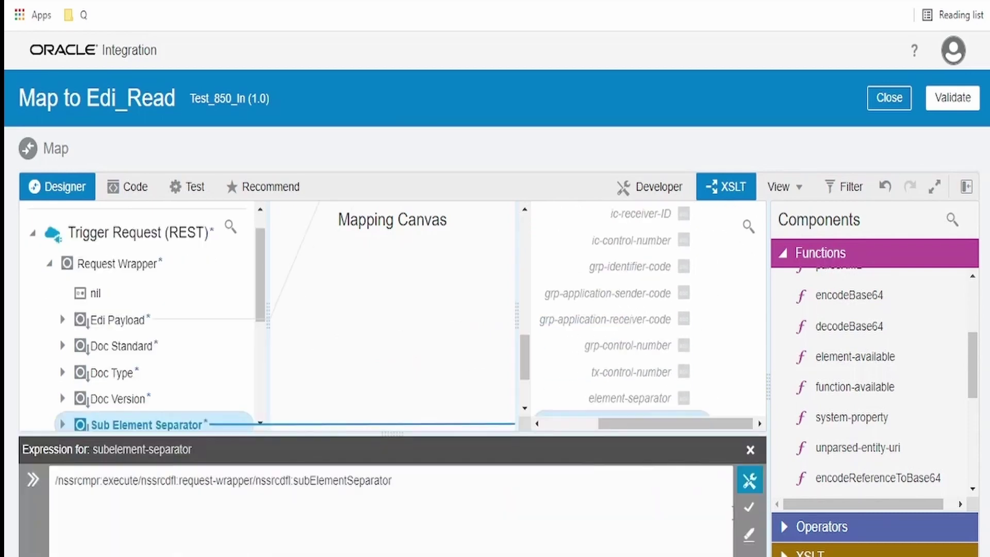
left_click(749, 452)
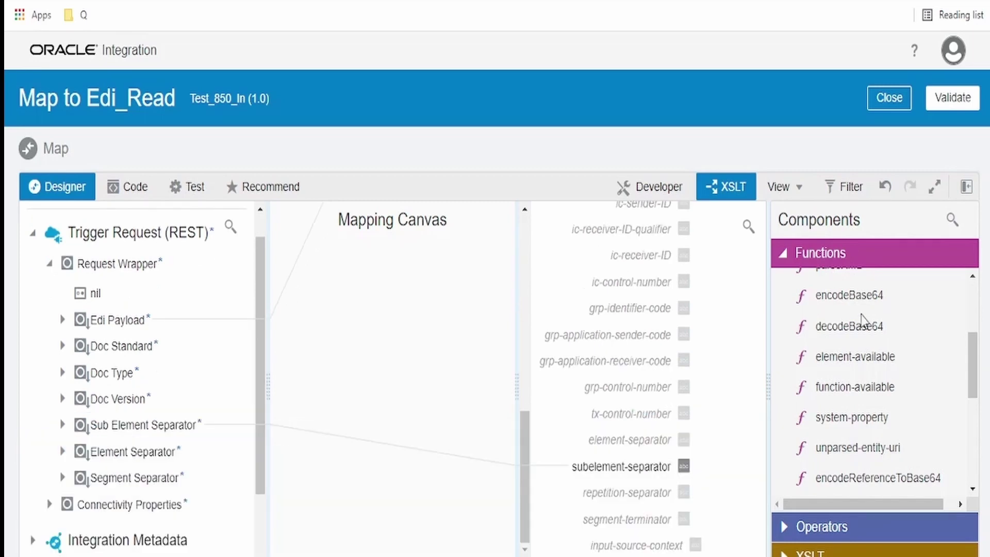
left_click(968, 191)
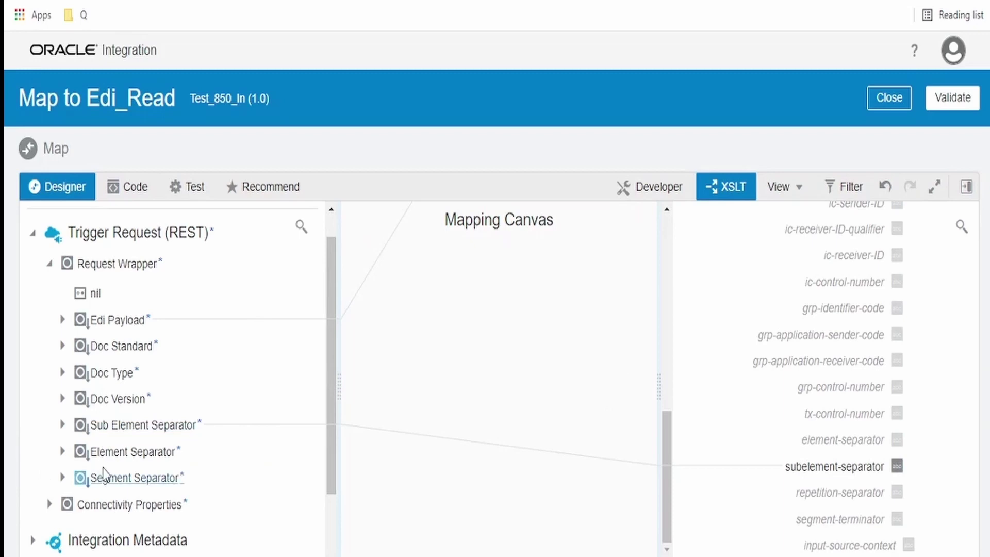
Step: Map Element Separator to element-separator and Segment Separator to segment-terminator, checking the separators against the sample payload
left_click_drag(105, 451, 831, 441)
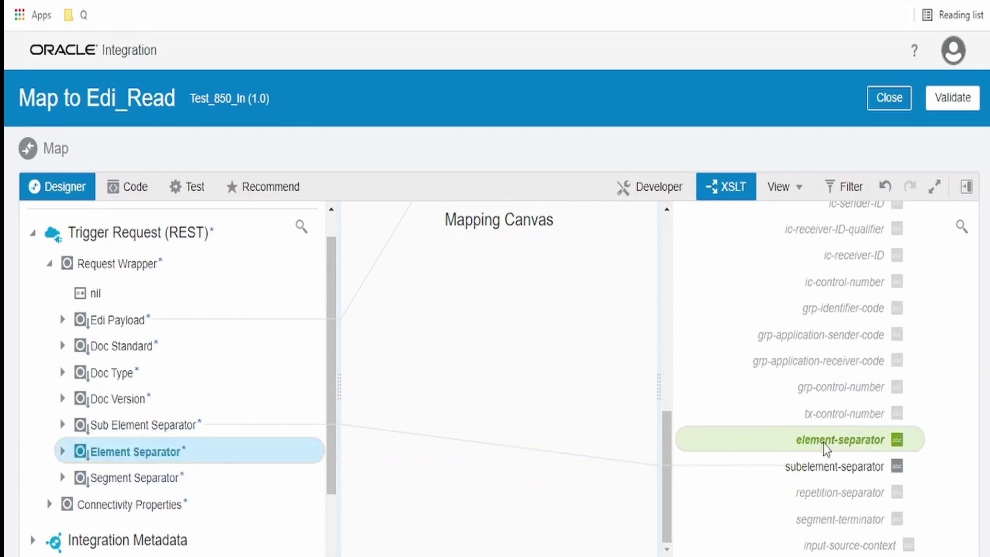
left_click(963, 450)
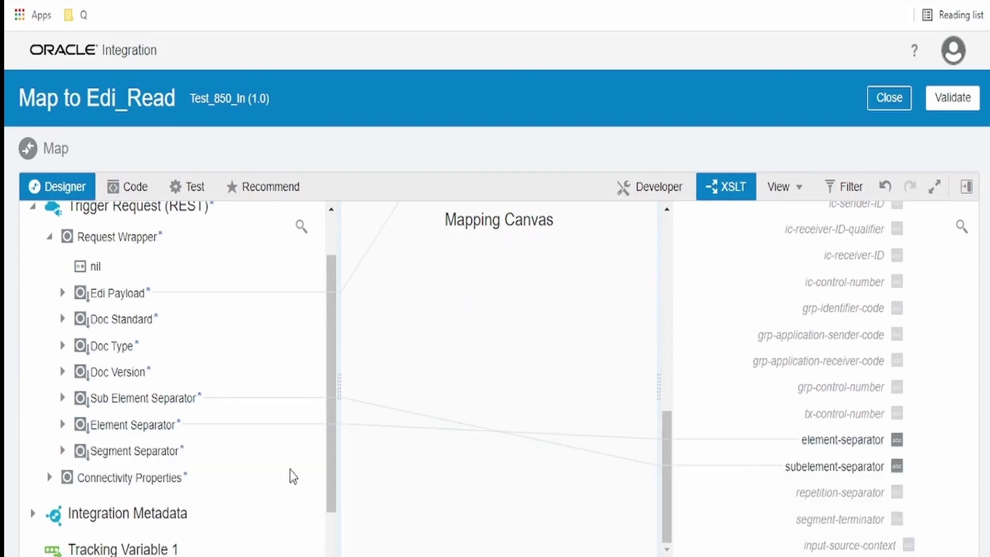
left_click_drag(137, 456, 815, 519)
left_click(962, 507)
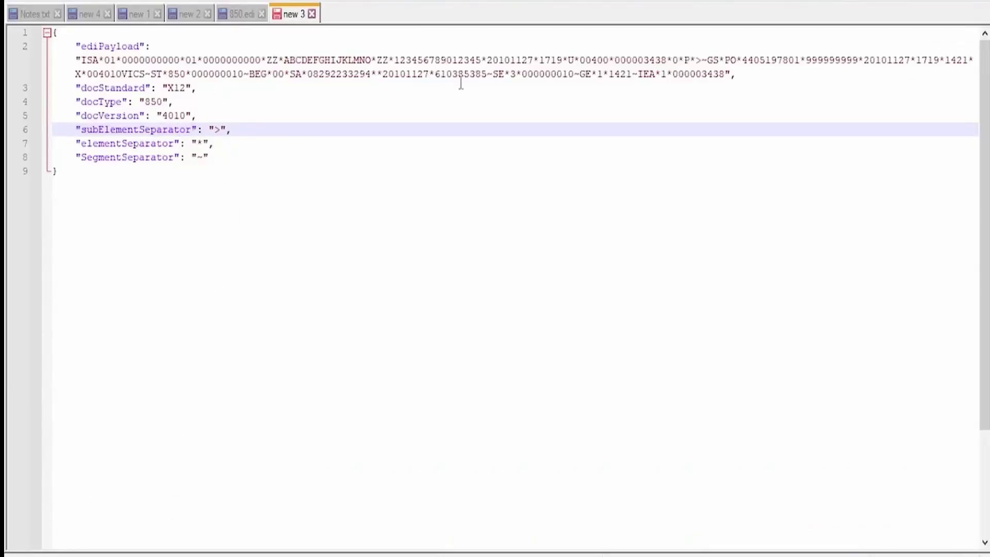
left_click(494, 75)
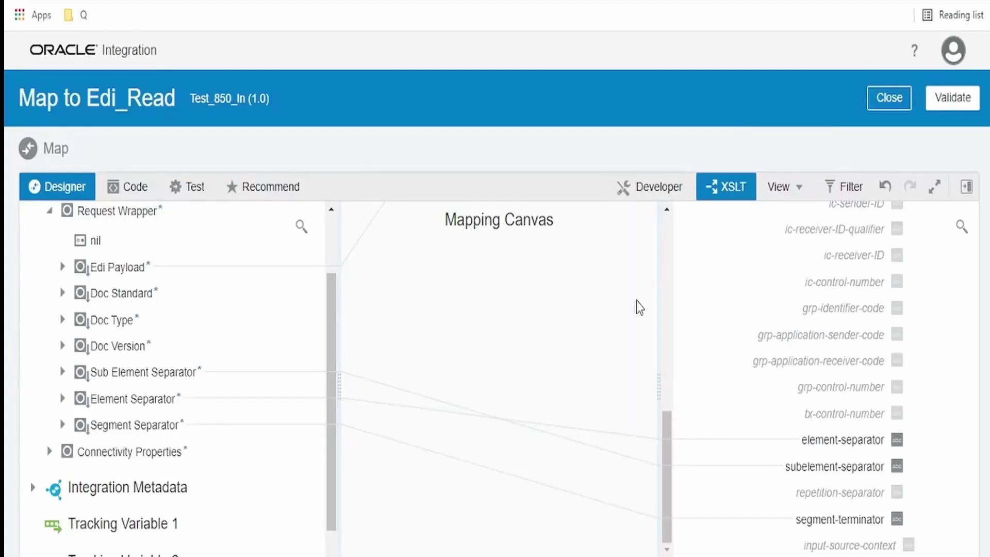
Step: Map the Doc Standard source to the doc-standard target under routing-info
scroll(864, 409, "up", 10)
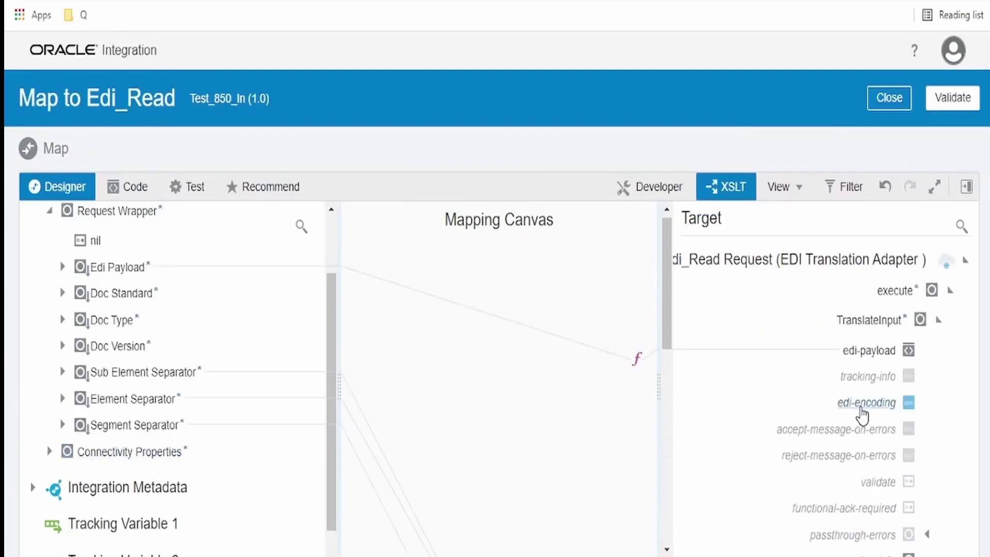
scroll(954, 464, "down", 2)
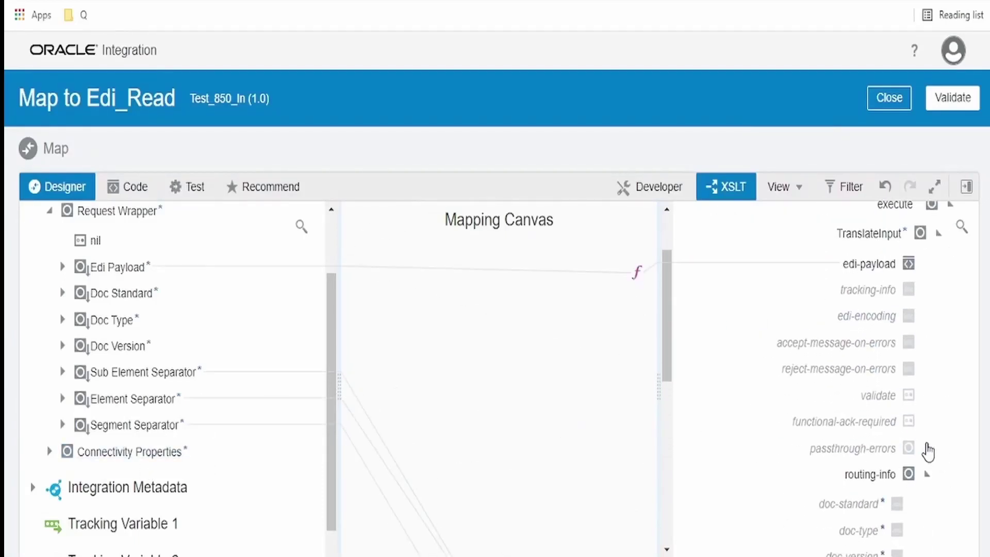
left_click(927, 447)
scroll(932, 450, "down", 3)
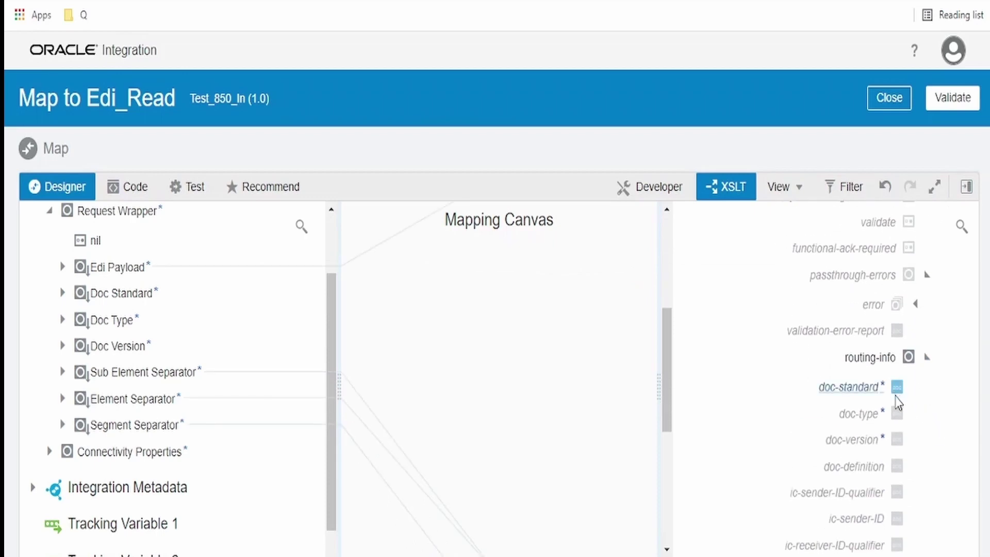
scroll(899, 404, "down", 3)
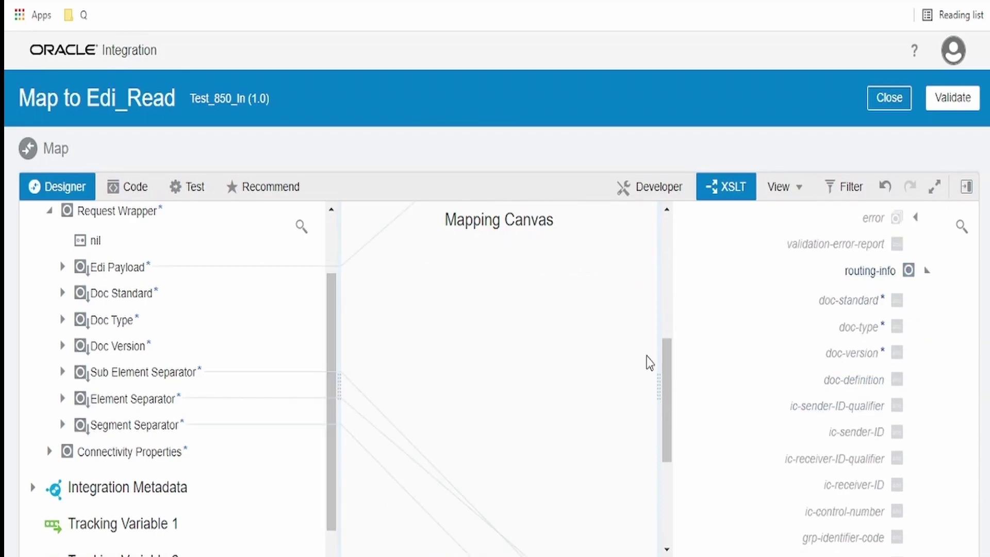
left_click_drag(129, 294, 854, 309)
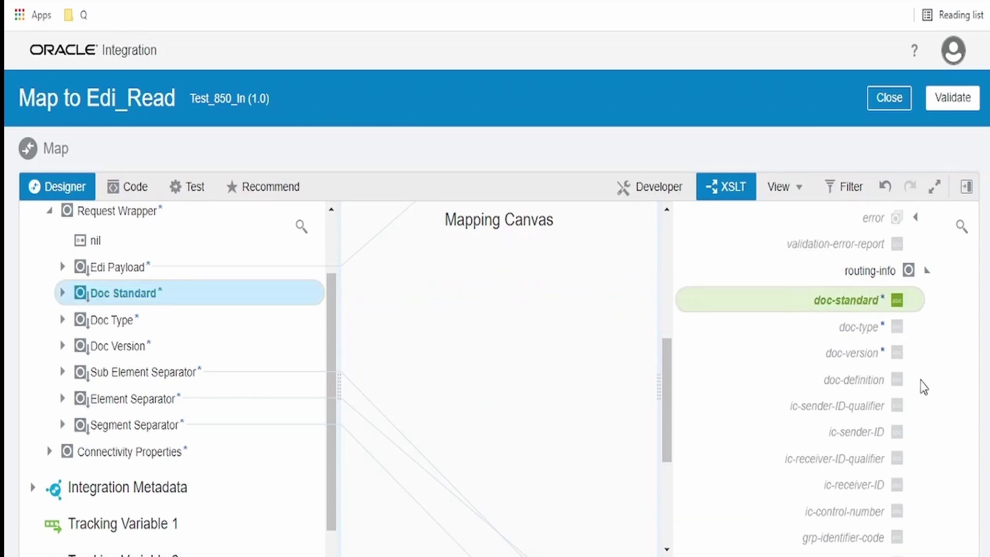
left_click(964, 450)
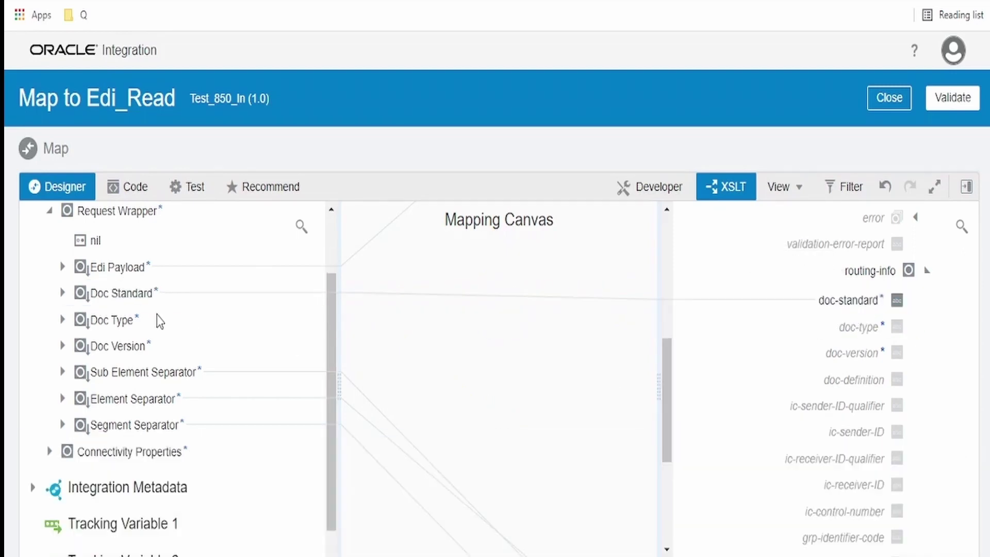
Step: Map Doc Type and Doc Version to the doc-type and doc-version targets, and validate and close the mapping
left_click_drag(111, 324, 828, 328)
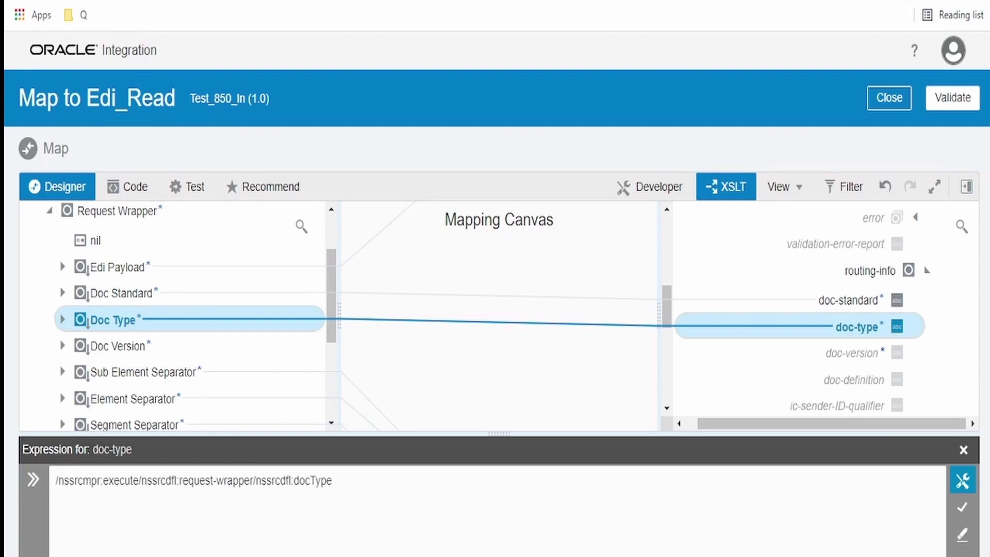
left_click(964, 450)
left_click_drag(170, 357, 763, 353)
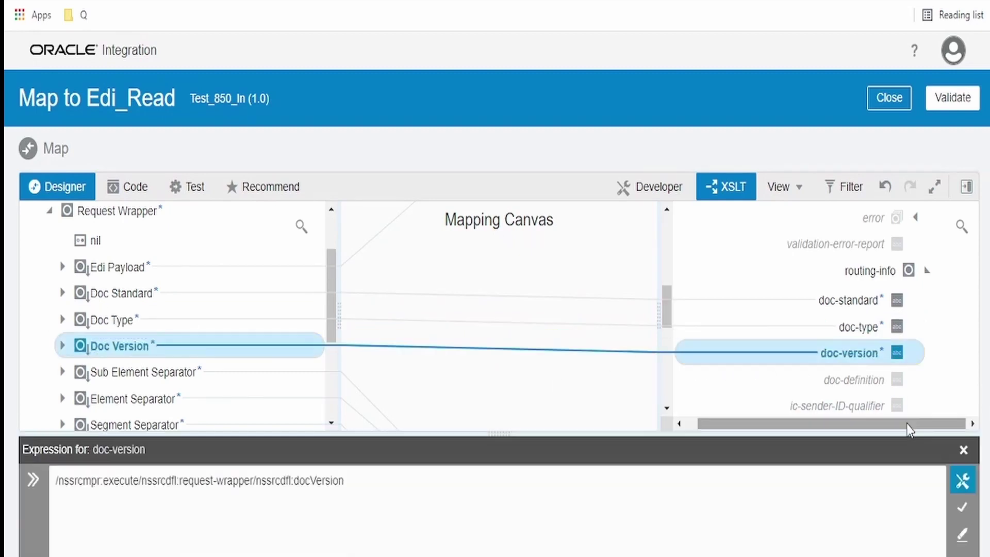
left_click(963, 450)
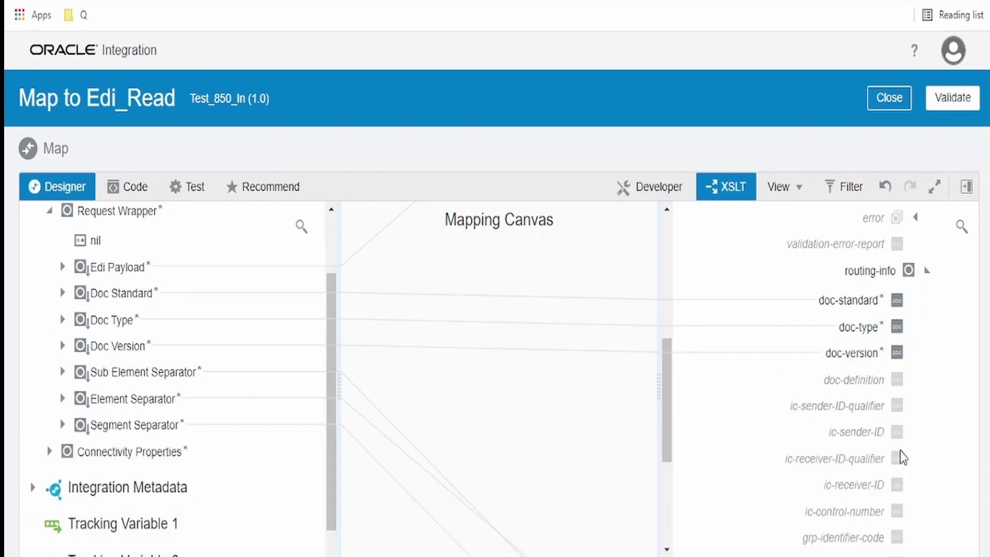
left_click(960, 103)
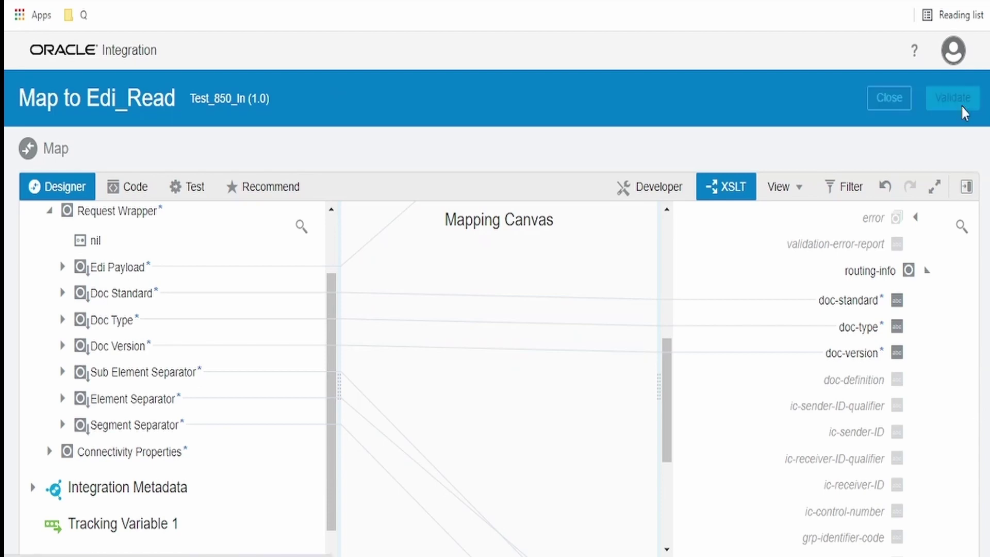
left_click(897, 103)
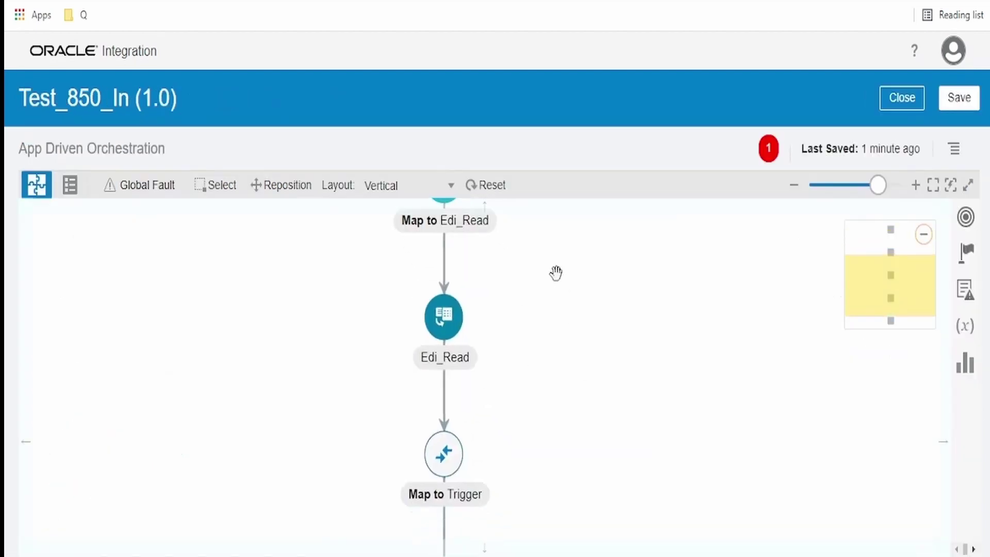
Step: Open the Map to Trigger mapping in XSLT mode, show the String functions, and create the Output target node under Response Wrapper
left_click(477, 434)
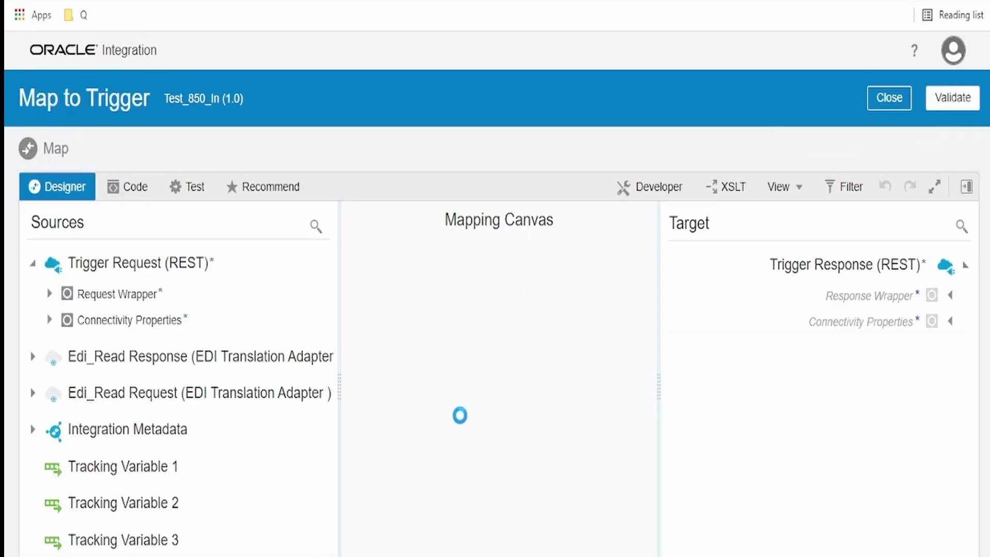
left_click(732, 192)
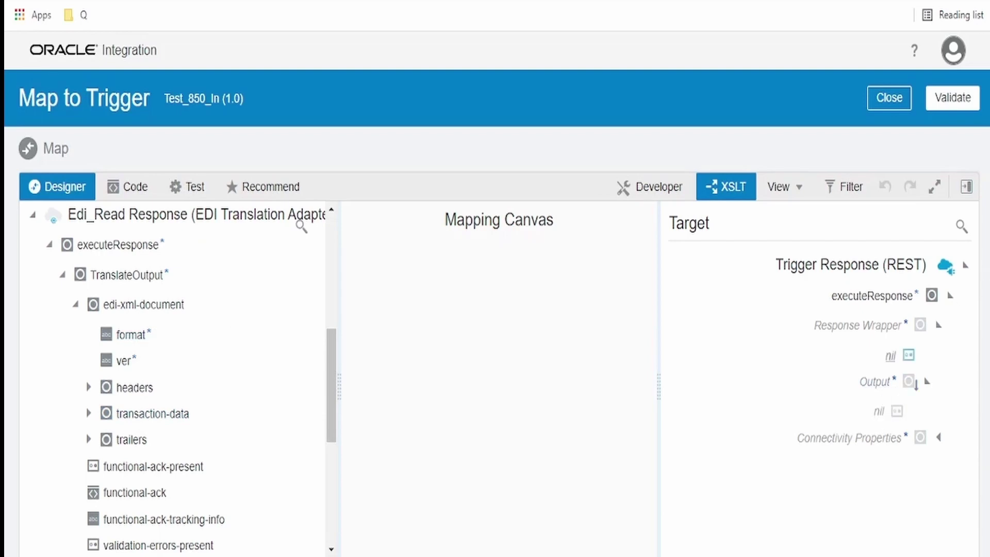
left_click(966, 186)
scroll(787, 439, "down", 2)
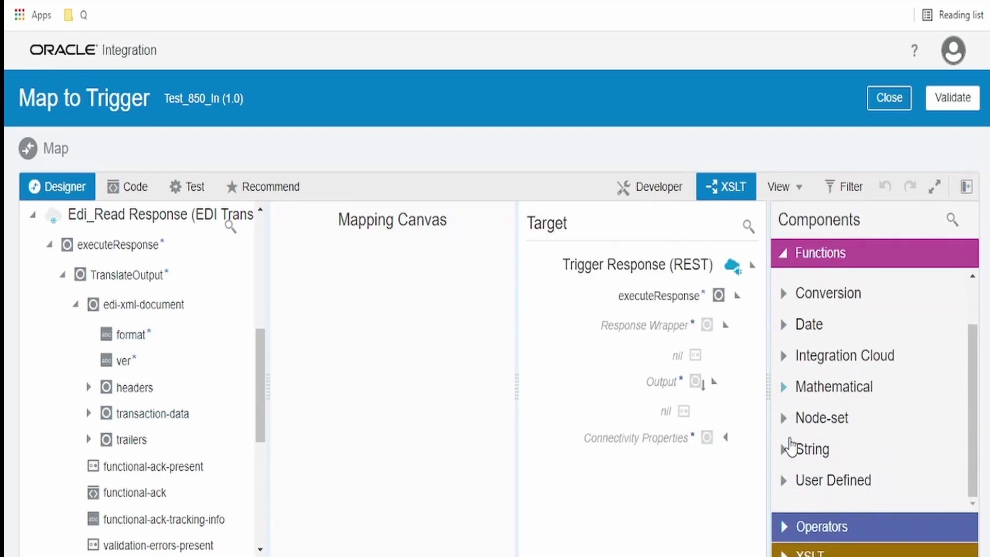
left_click(799, 451)
scroll(804, 444, "down", 5)
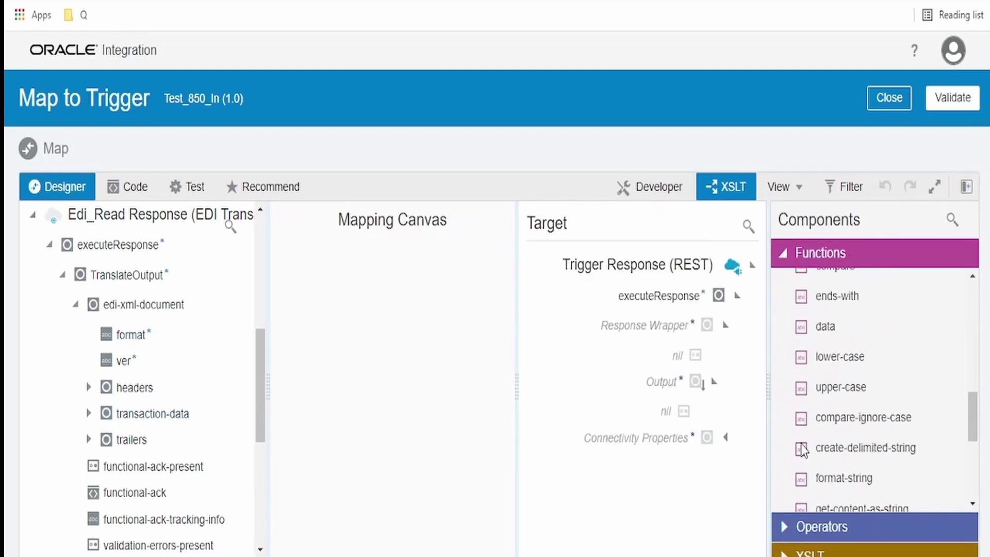
scroll(882, 413, "down", 3)
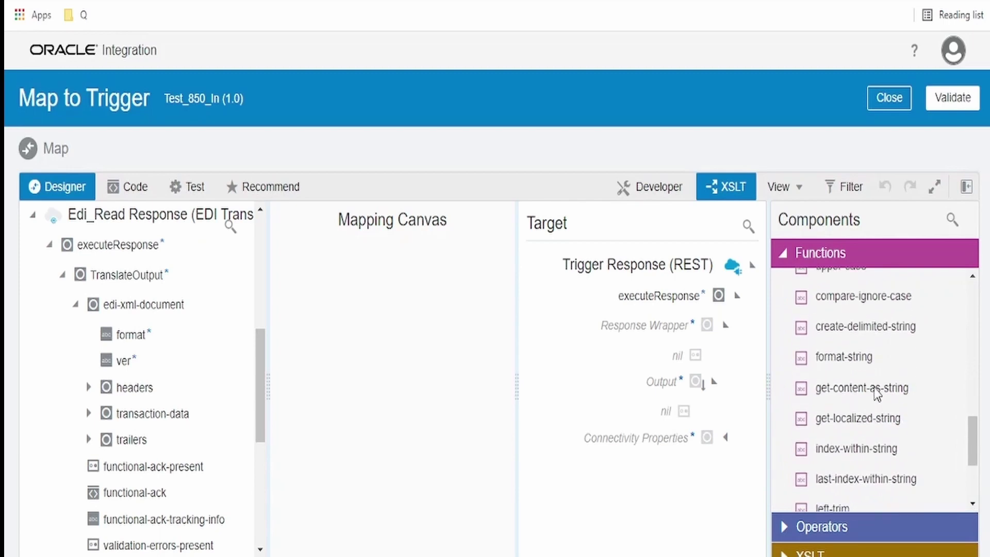
right_click(659, 387)
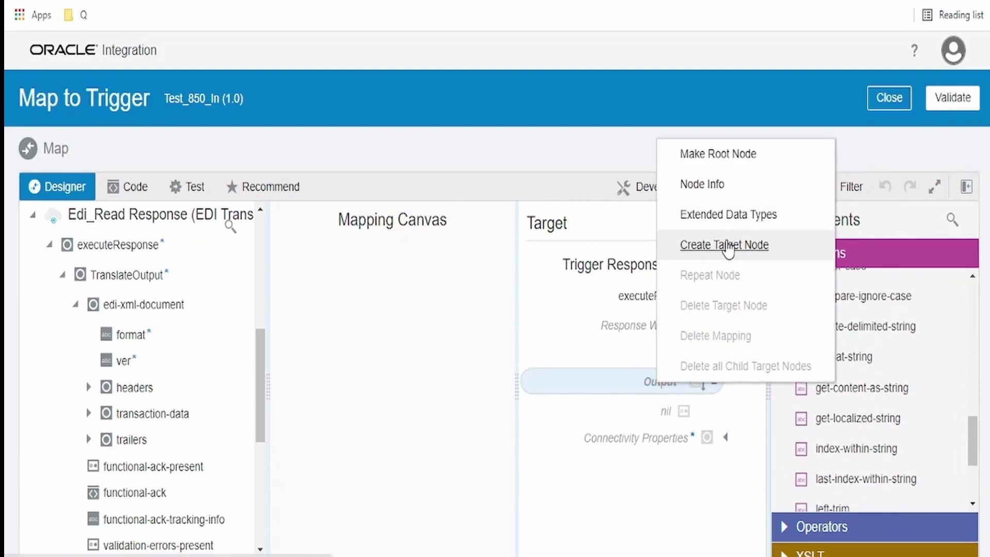
key("Escape")
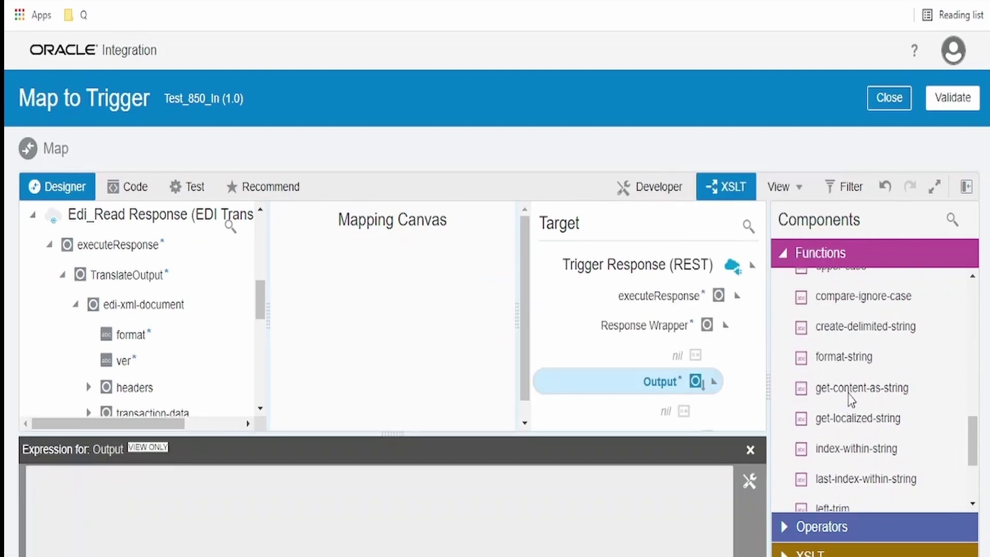
Step: Set the Output expression to get-content-as-string of the Edi_Read response's edi-xml-document, and close the mapping with the changes applied
left_click(750, 481)
left_click_drag(849, 395, 386, 488)
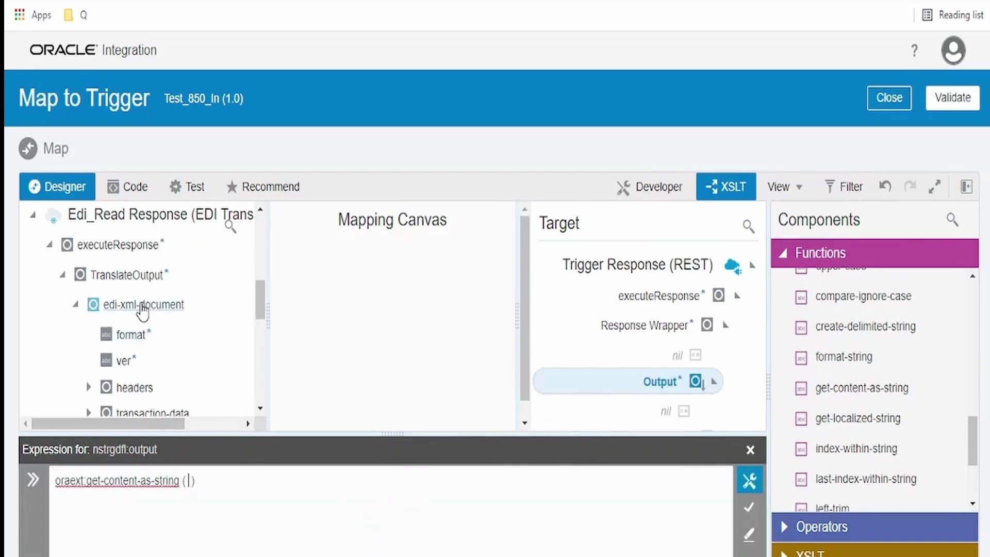
left_click_drag(138, 307, 195, 517)
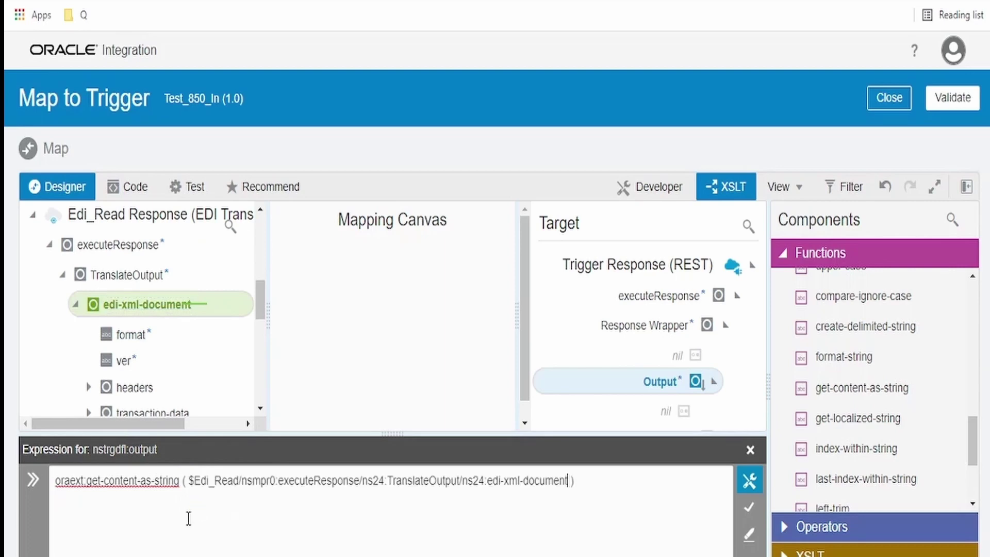
left_click(748, 513)
left_click(750, 450)
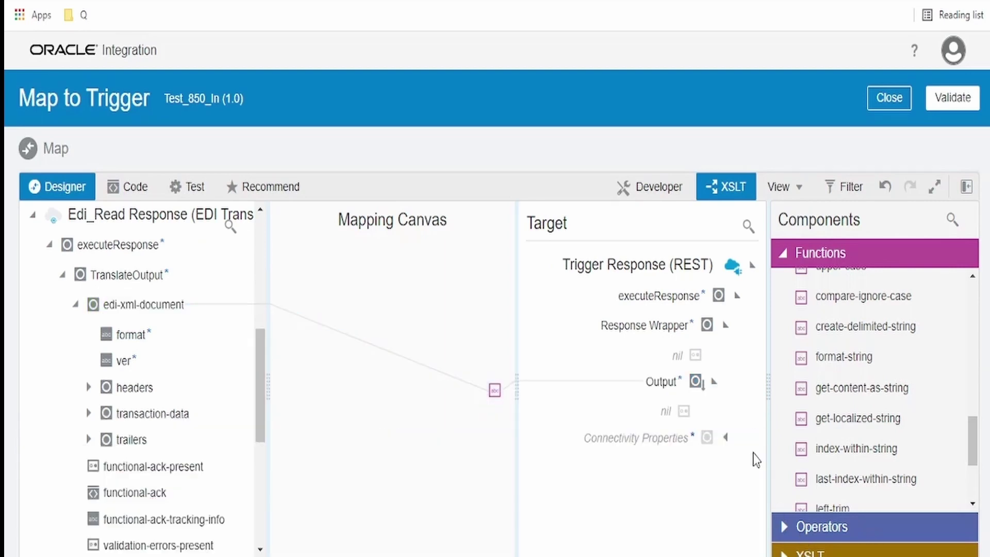
left_click(893, 105)
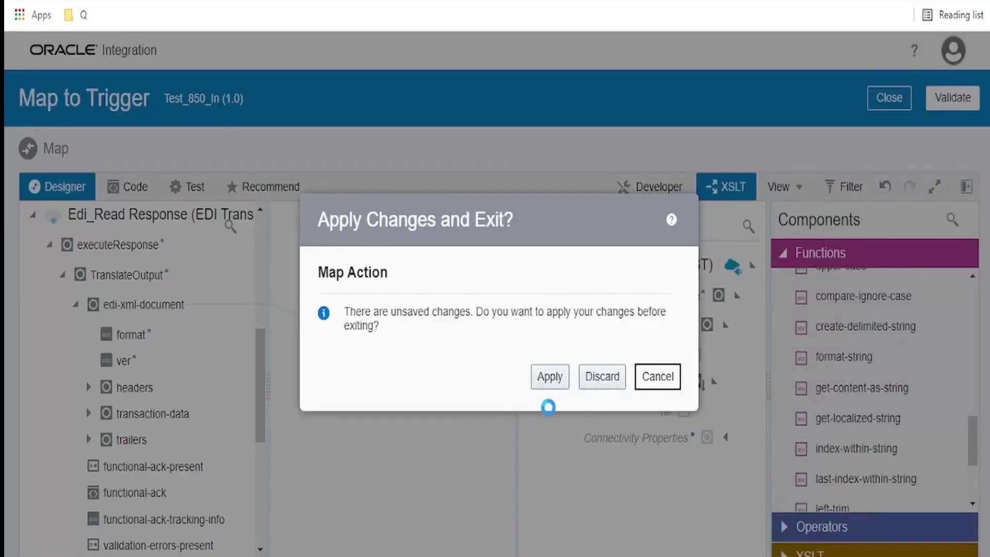
left_click(624, 378)
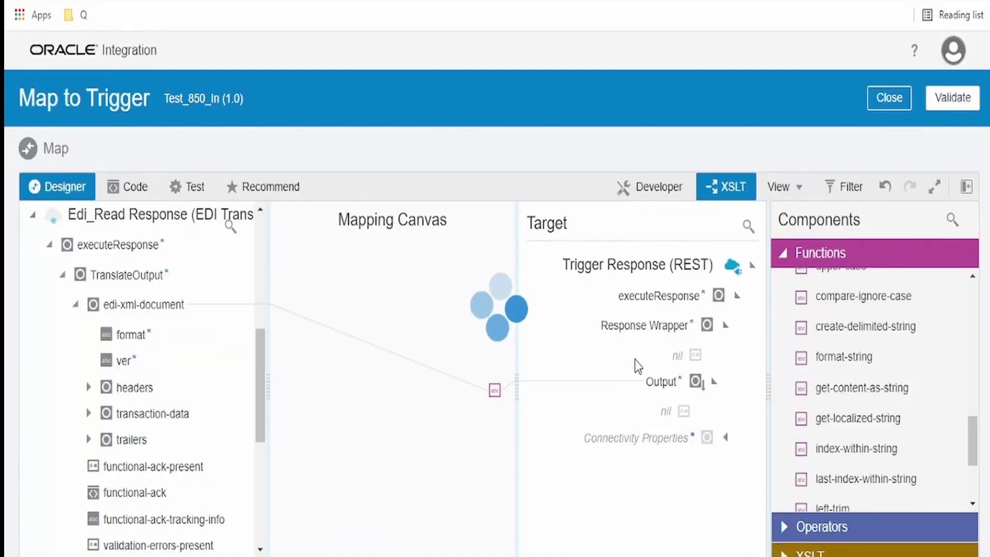
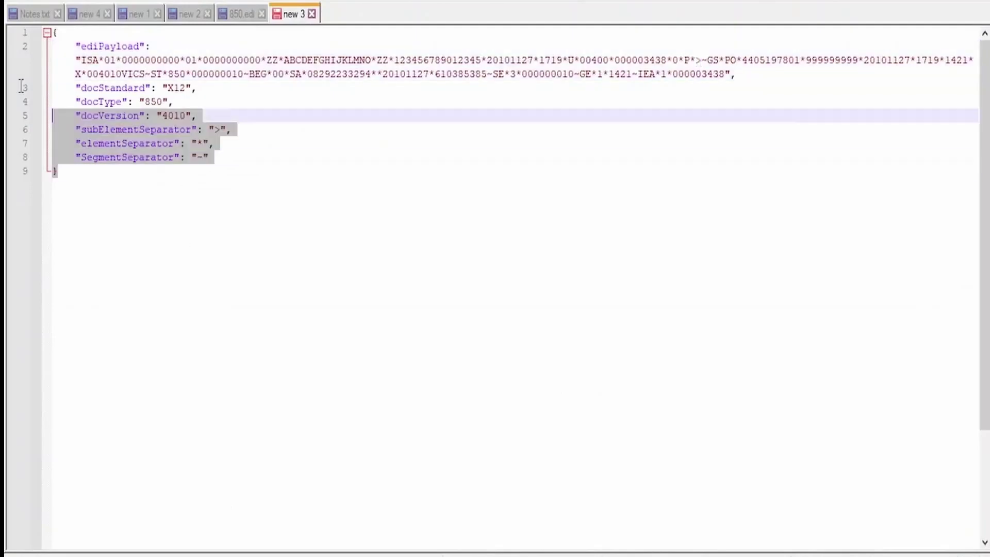
Step: Replace the Test_850_In request body with the sample JSON payload from the new 3 file, run the test and review the response body
key("ctrl+a")
key("ctrl+c")
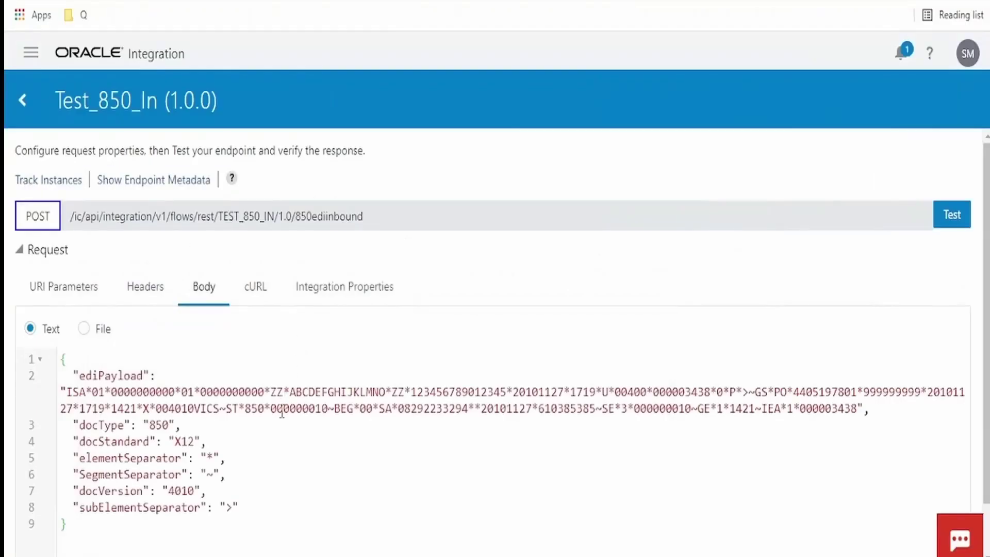
key("ctrl+a")
key("ctrl+v")
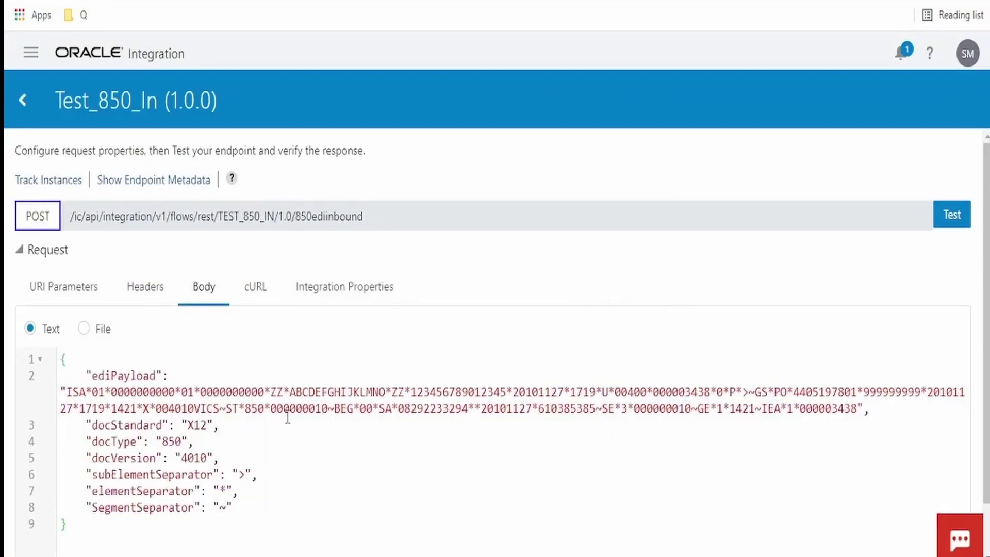
left_click(955, 212)
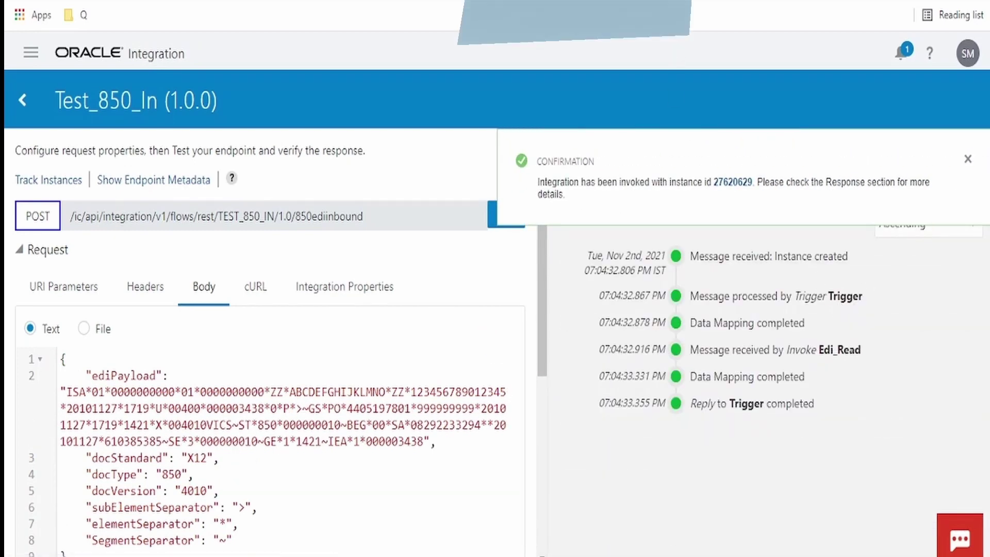
scroll(456, 463, "down", 5)
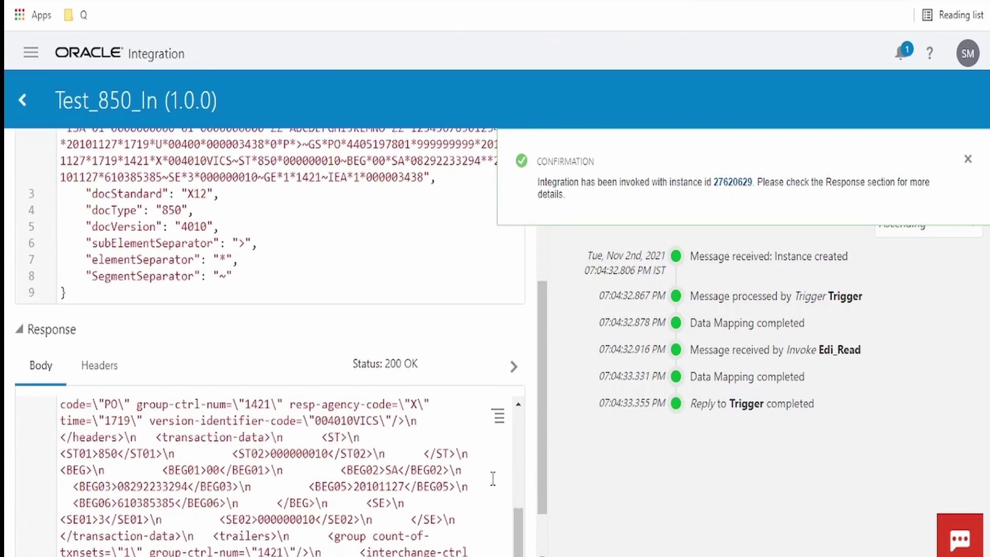
scroll(428, 504, "up", 5)
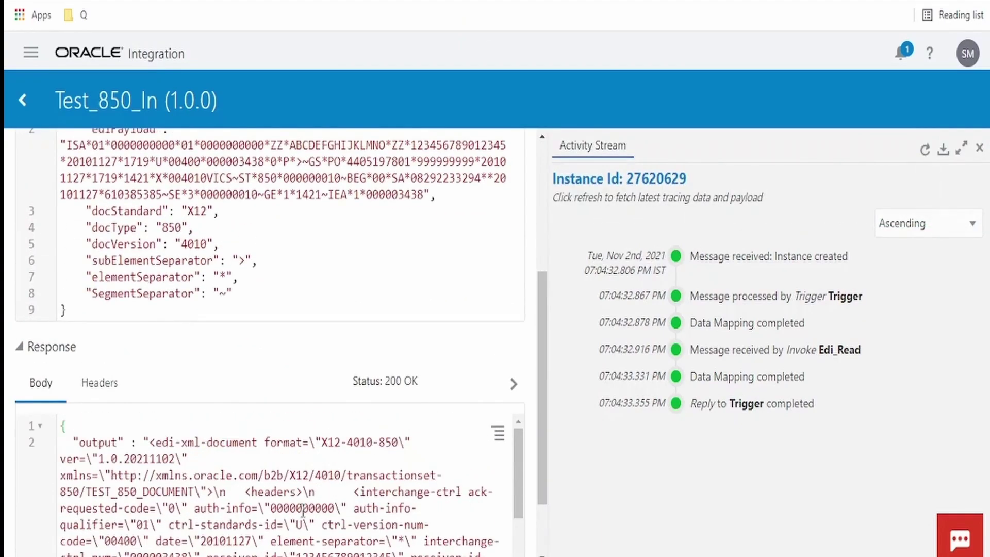
scroll(90, 482, "down", 10)
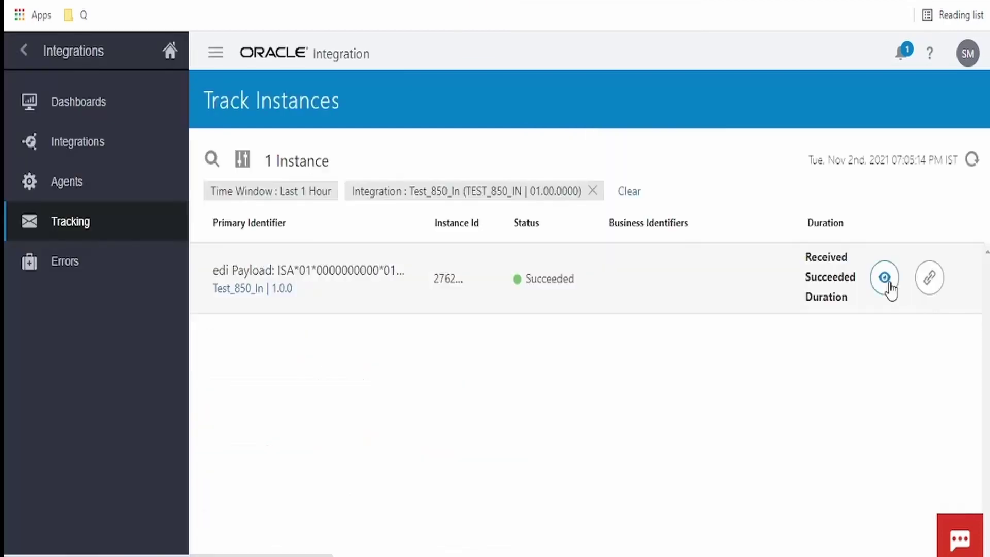
Step: Open the tracked instance's activity stream and examine the headers, transaction data, trailers and validation-errors-present value in the message received from Edi_Read
left_click(885, 283)
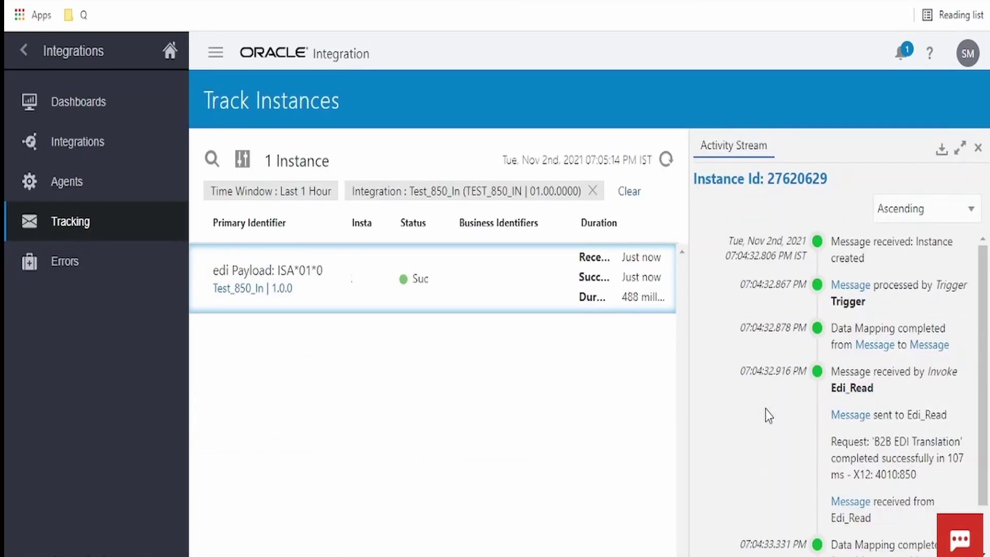
scroll(768, 415, "down", 1)
left_click(863, 449)
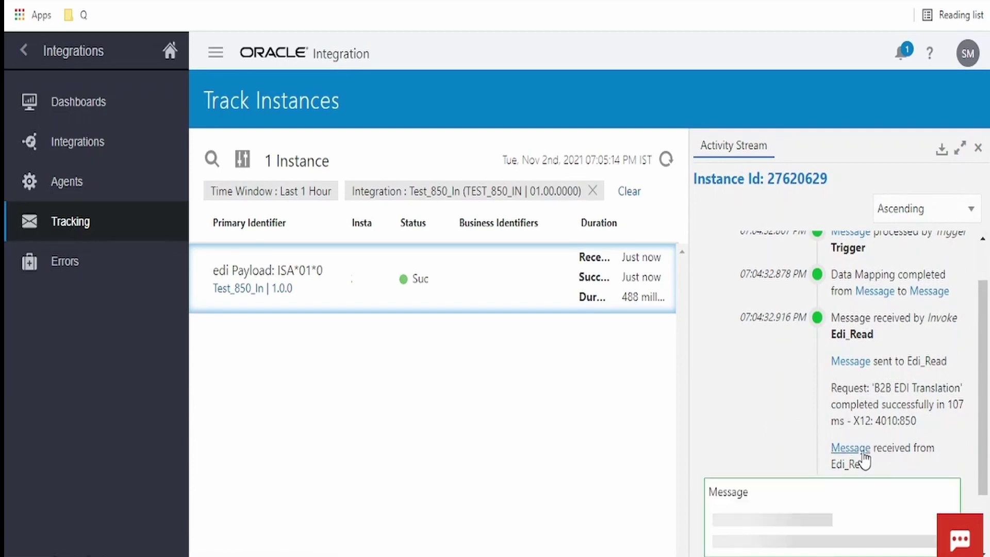
scroll(864, 450, "down", 10)
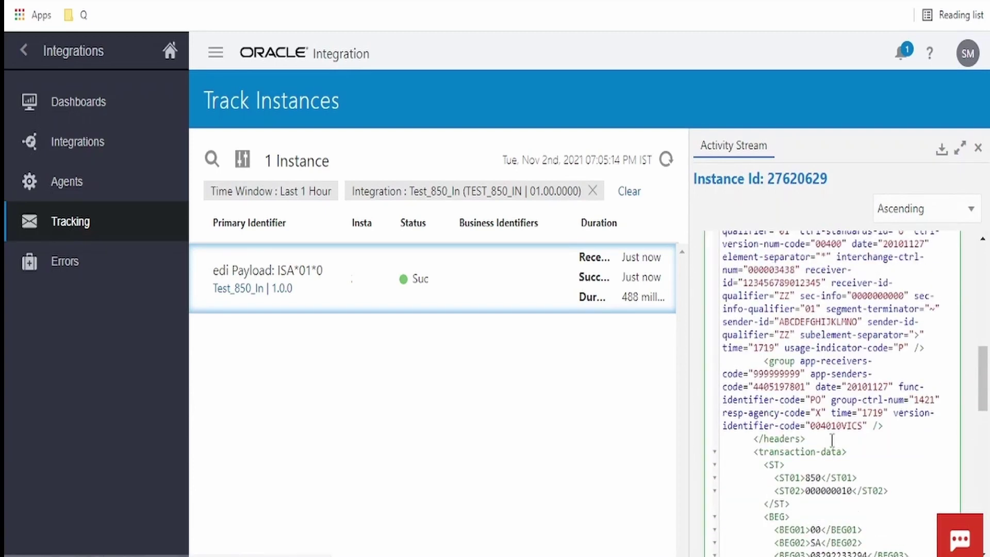
scroll(775, 333, "up", 1)
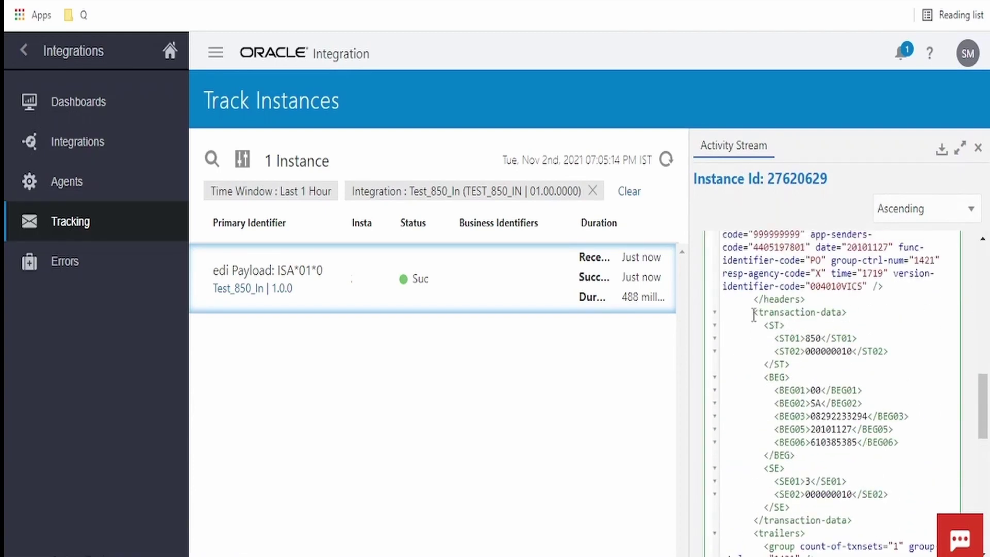
left_click_drag(754, 314, 828, 432)
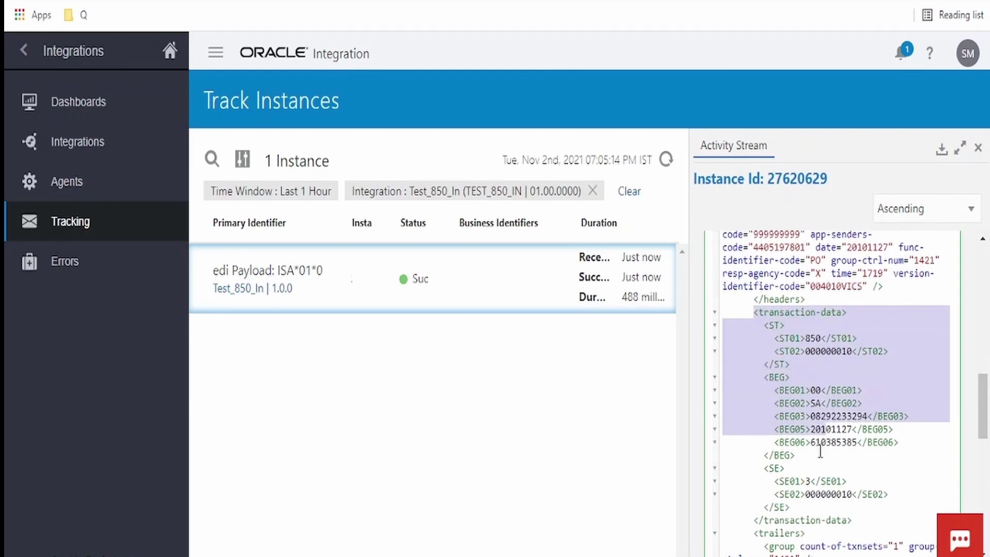
left_click(820, 452)
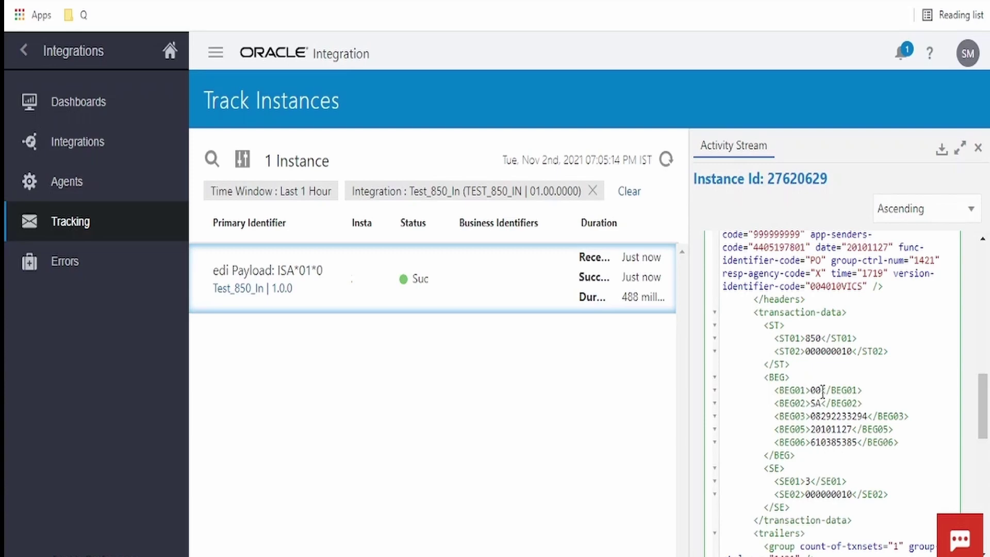
scroll(816, 436, "up", 5)
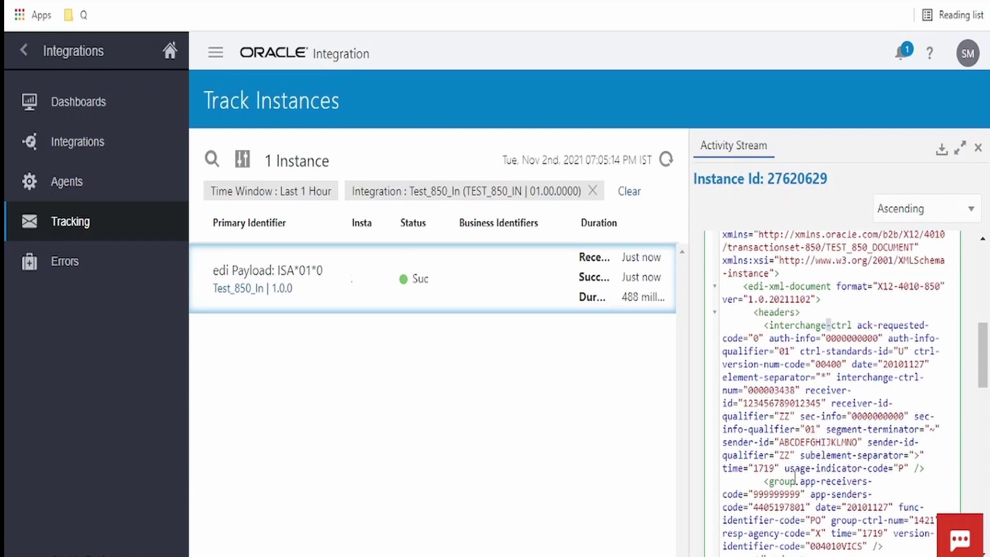
scroll(789, 467, "down", 10)
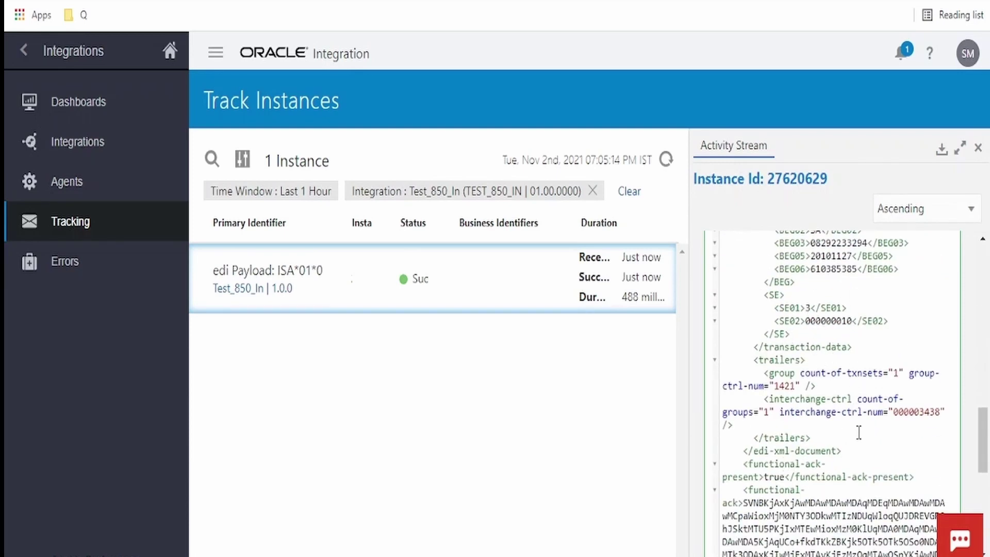
scroll(858, 432, "down", 5)
double_click(785, 339)
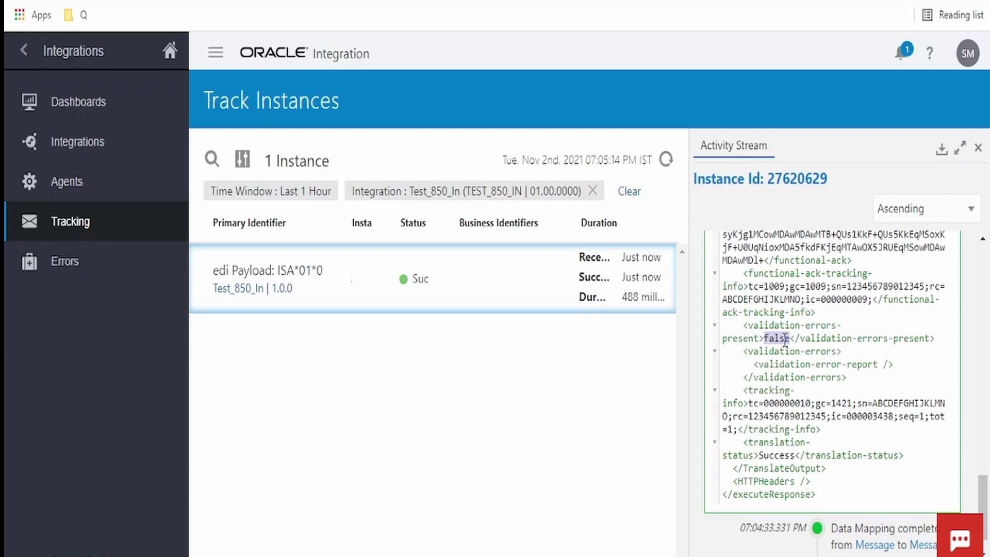
Step: Check the segment list of the 850 transaction set reference for required segments, and return to the tracked instance
key("ctrl+Tab")
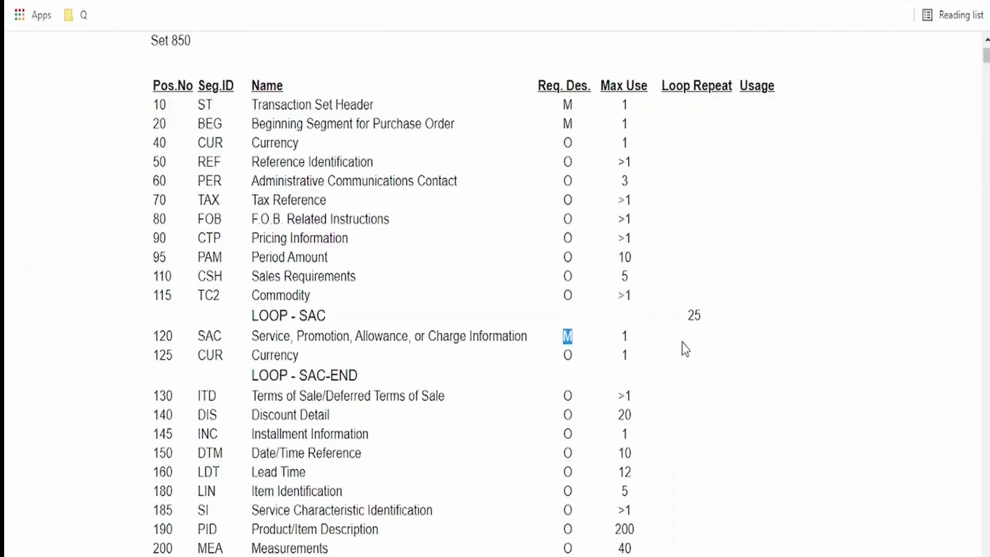
scroll(525, 383, "down", 2)
scroll(618, 467, "down", 5)
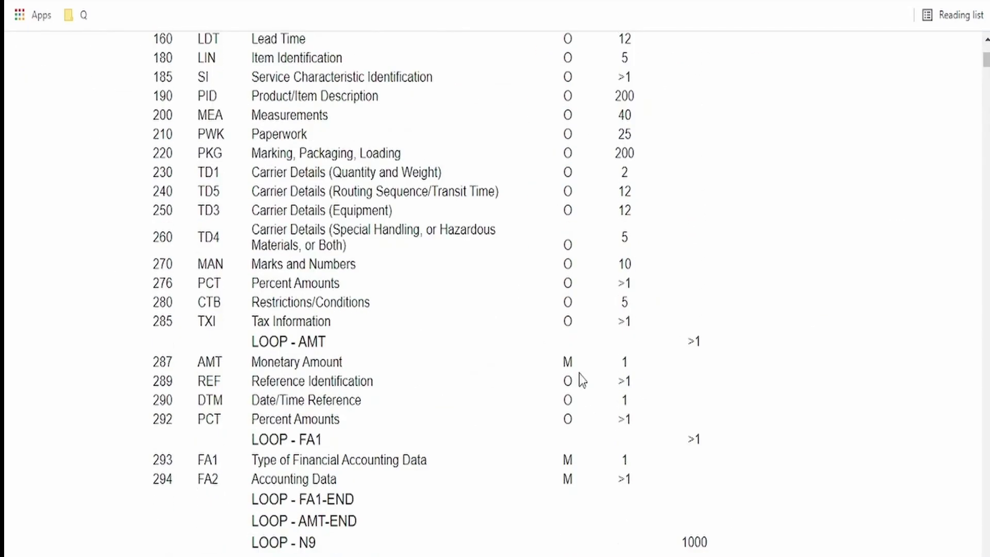
left_click_drag(371, 382, 168, 379)
scroll(531, 314, "down", 6)
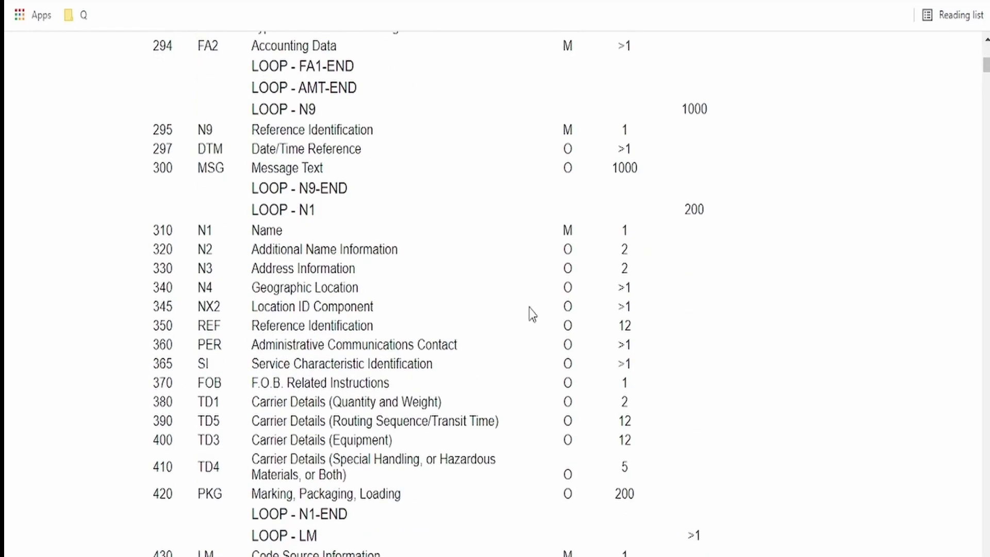
key("ctrl+Tab")
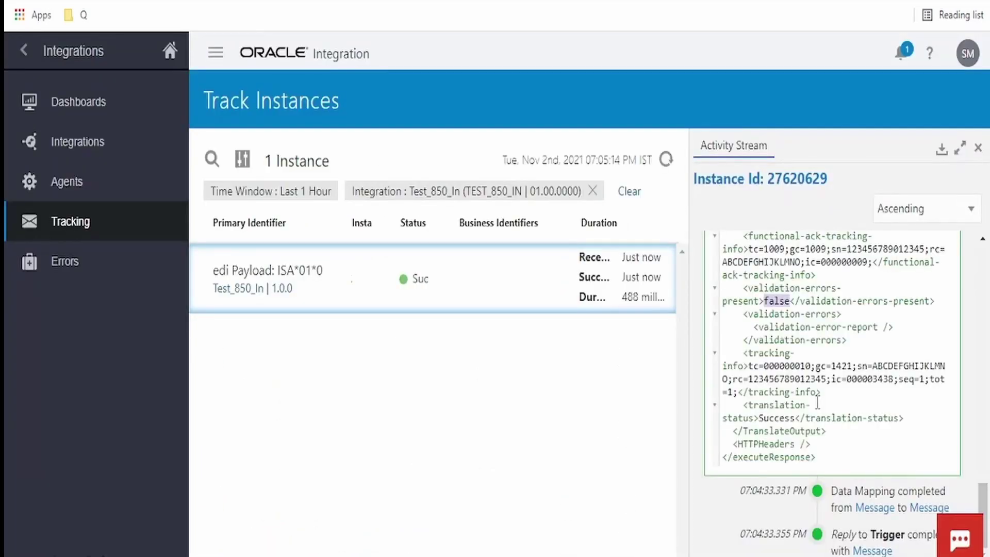
Step: Check the translation-status value in the message received from Edi_Read
scroll(817, 402, "up", 2)
left_click(780, 506)
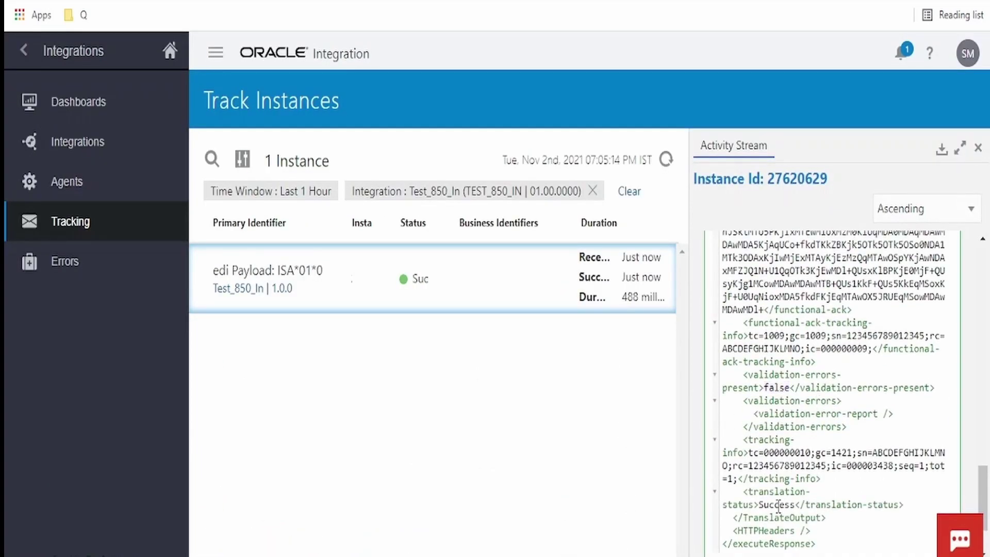
left_click_drag(755, 505, 791, 505)
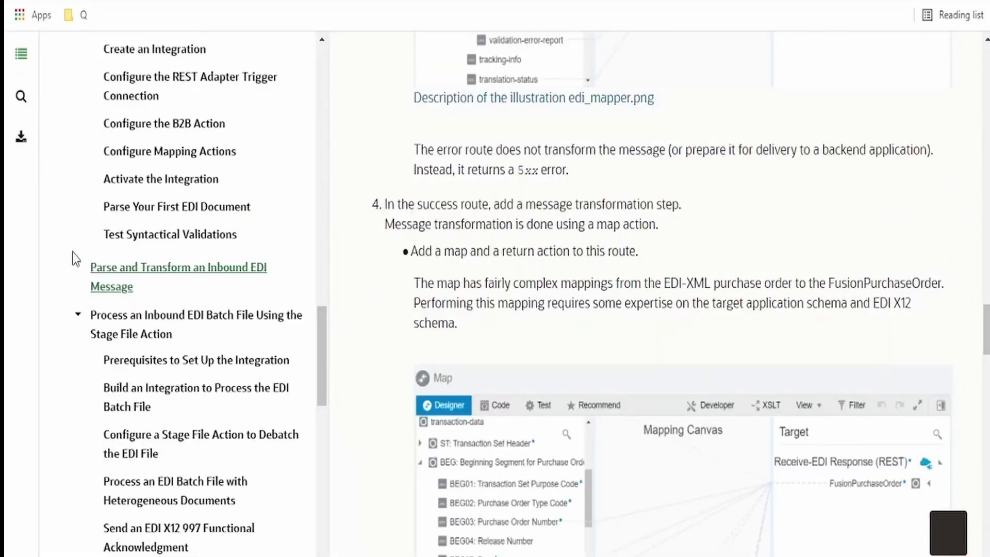
Step: Browse the guide's table of contents back to the chapter on using B2B for Oracle Integration in trading partner mode
scroll(215, 308, "up", 5)
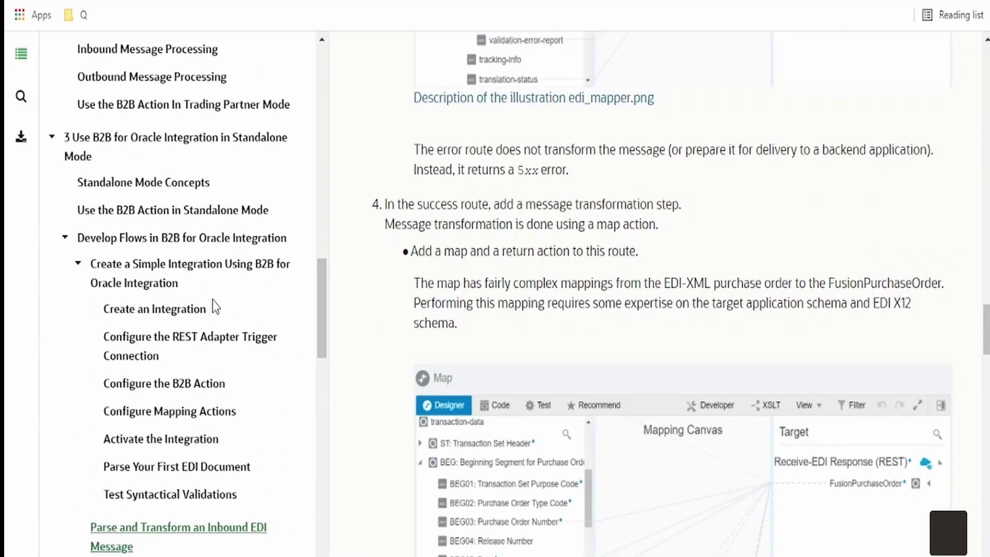
scroll(241, 253, "up", 8)
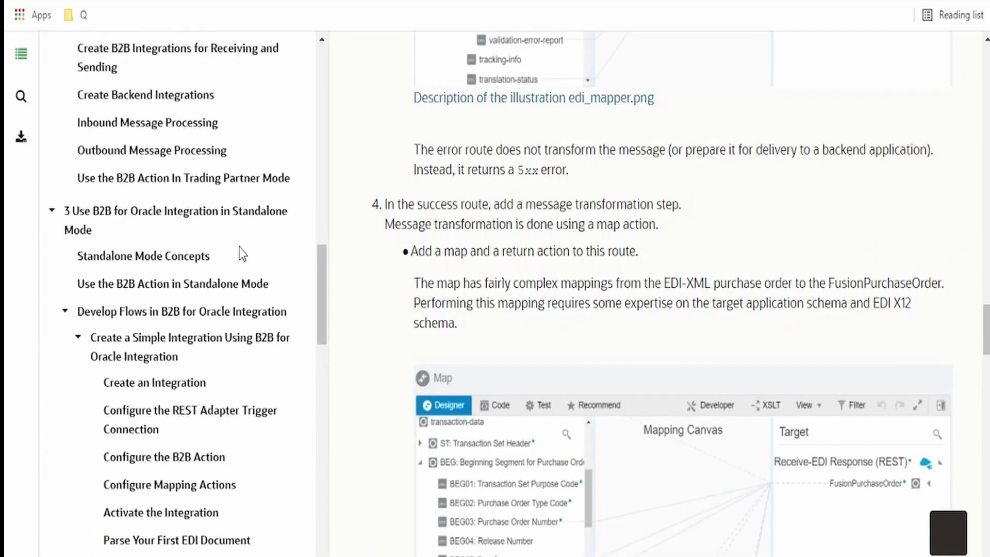
scroll(252, 145, "up", 10)
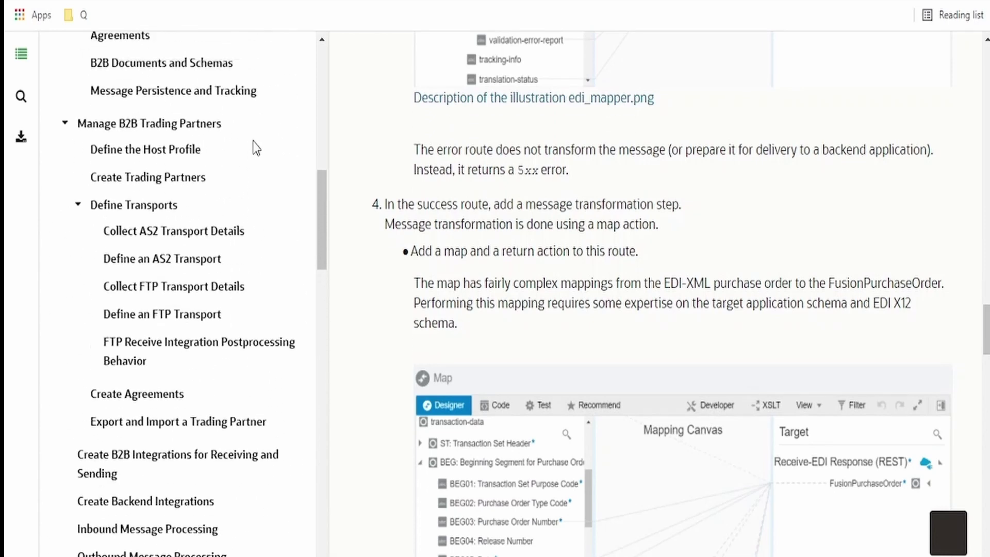
scroll(236, 170, "up", 3)
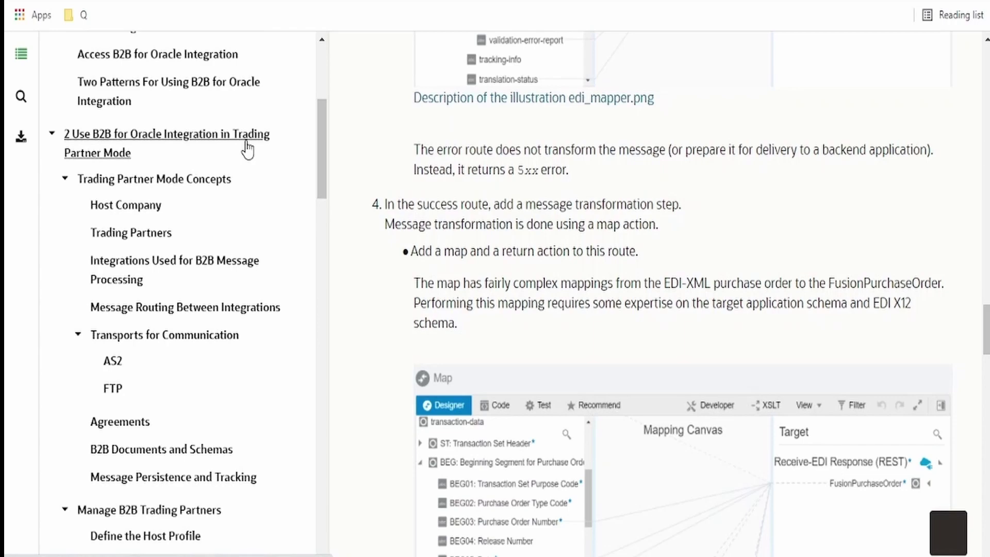
scroll(120, 406, "down", 3)
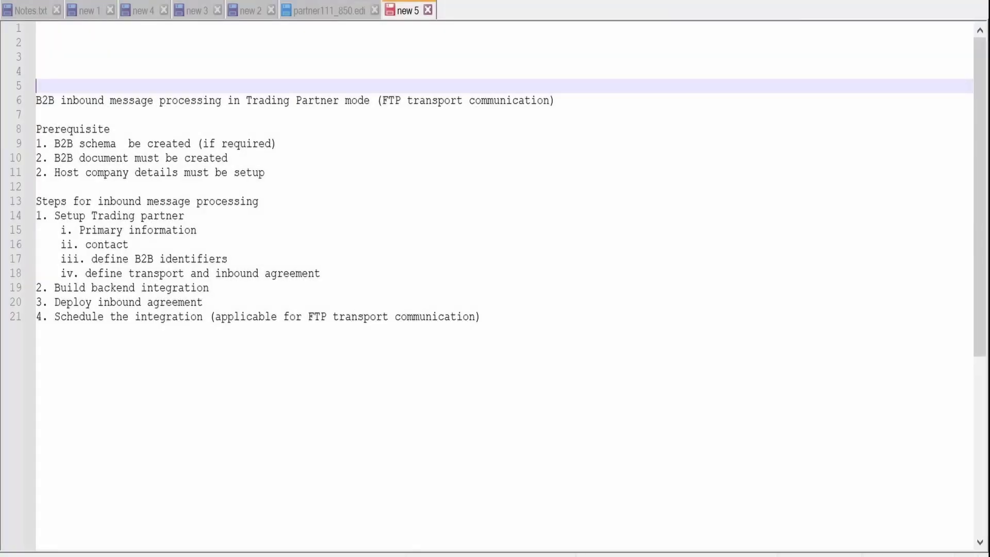
Step: Review the title and prerequisites for B2B inbound message processing over FTP in the new 5 notes
mouse_move(382, 100)
left_mouse_down()
mouse_move(413, 101)
mouse_move(393, 101)
left_mouse_up()
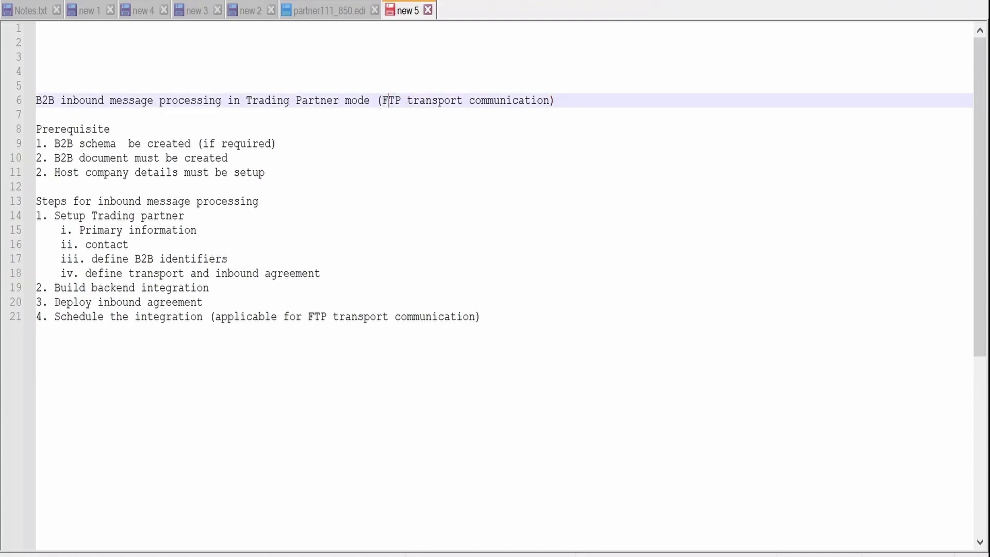
double_click(391, 100)
left_click_drag(265, 173, 36, 144)
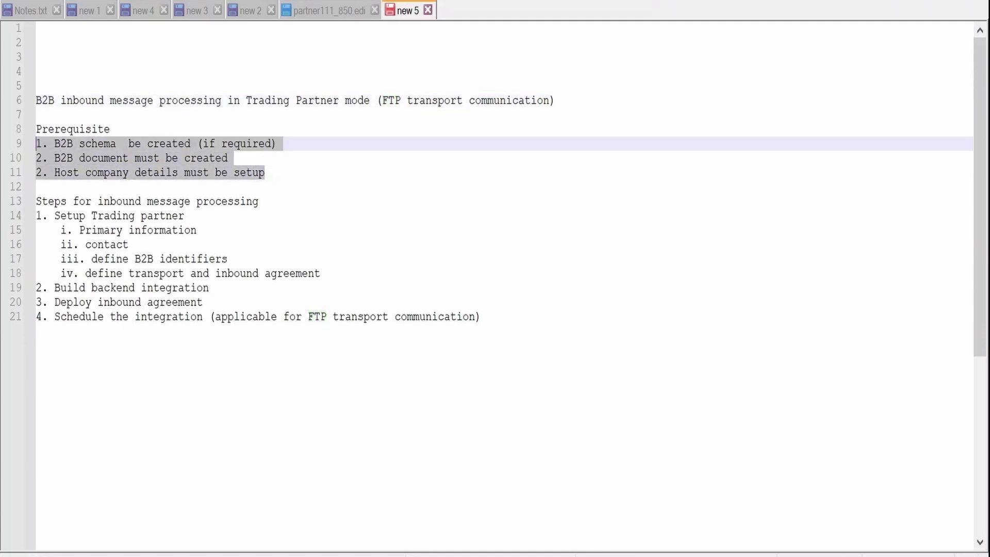
left_click(66, 144)
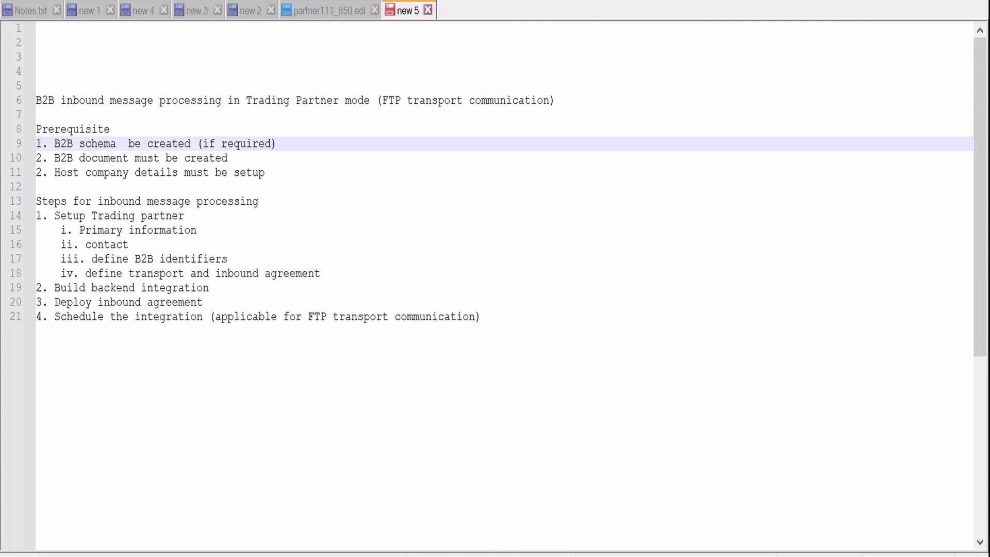
left_click_drag(4, 159, 4, 150)
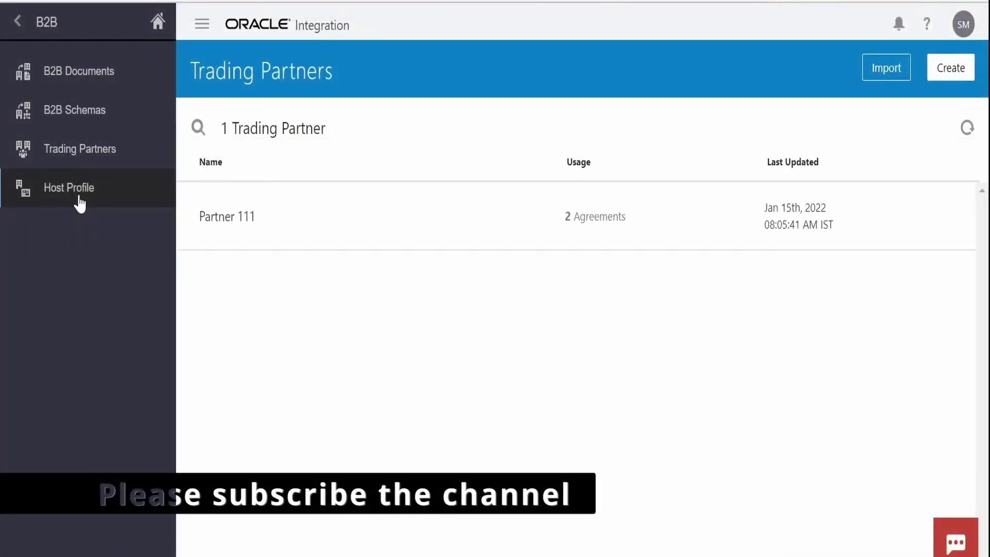
Step: Open the B2B host profile in Oracle Integration and check the host company name
left_click(80, 199)
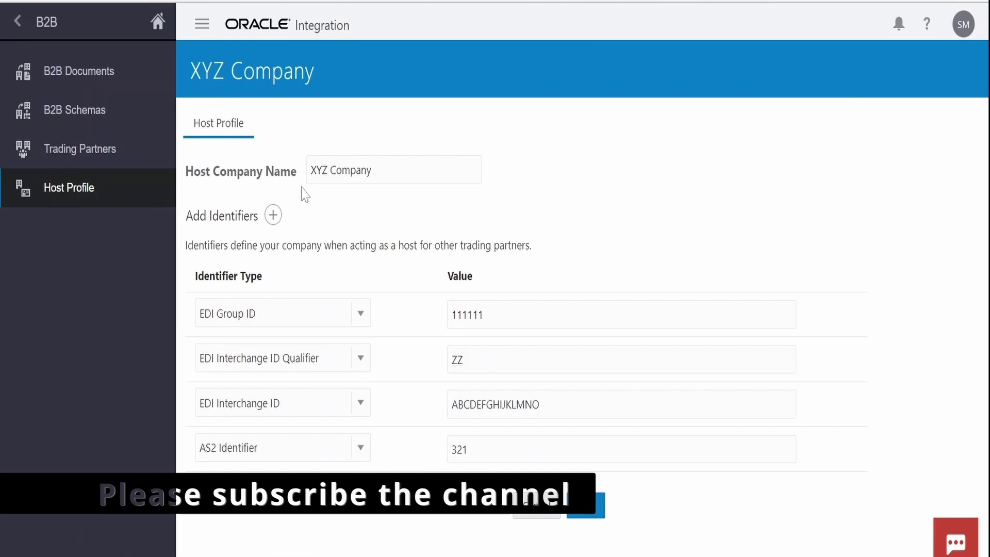
left_click_drag(373, 171, 299, 175)
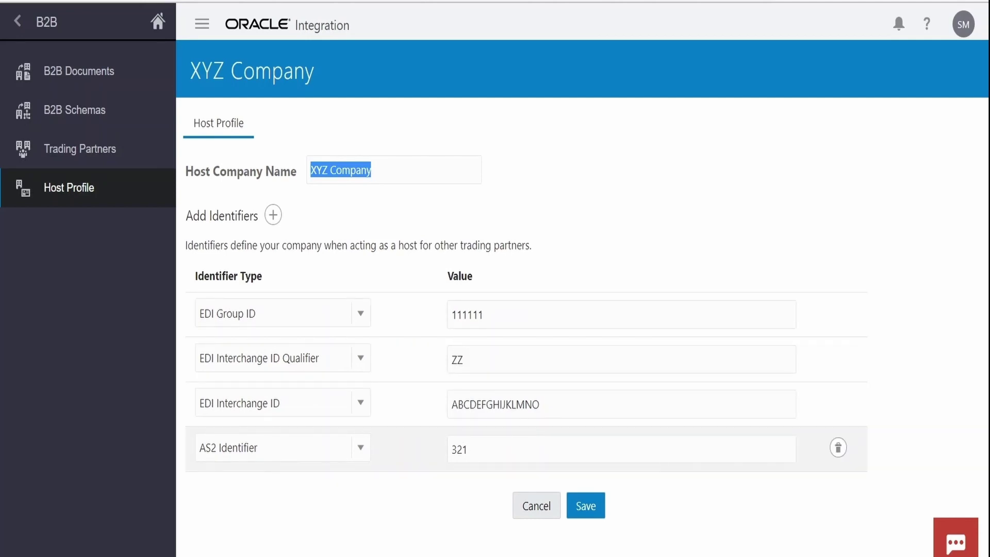
Step: Try adding an identifier of type Application Partner ID to the host profile, and delete the new row
left_click(273, 215)
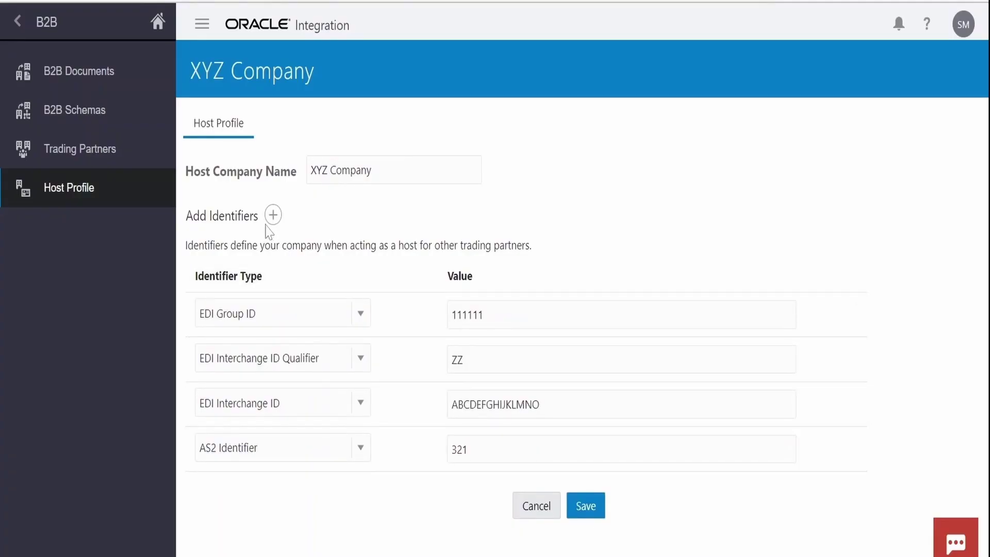
left_click(272, 217)
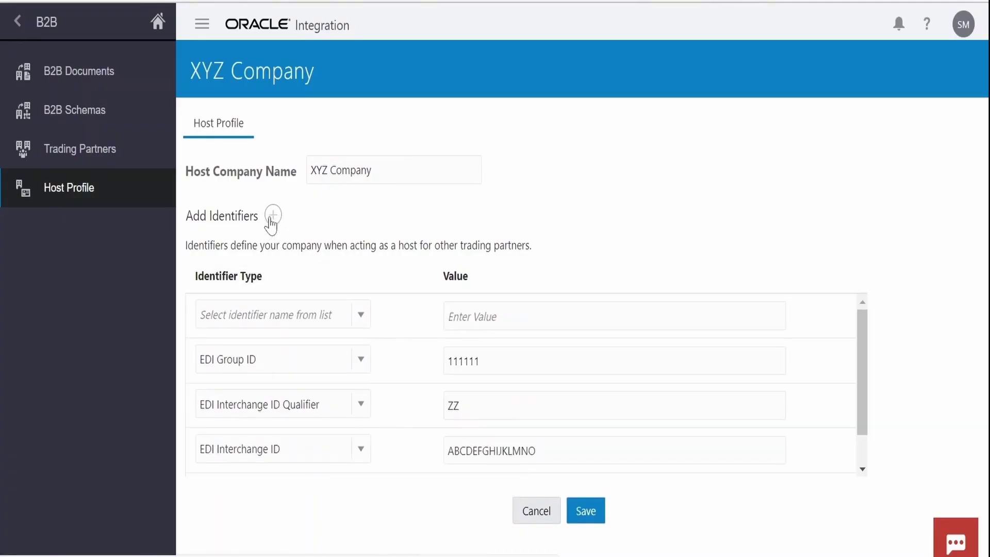
left_click(366, 326)
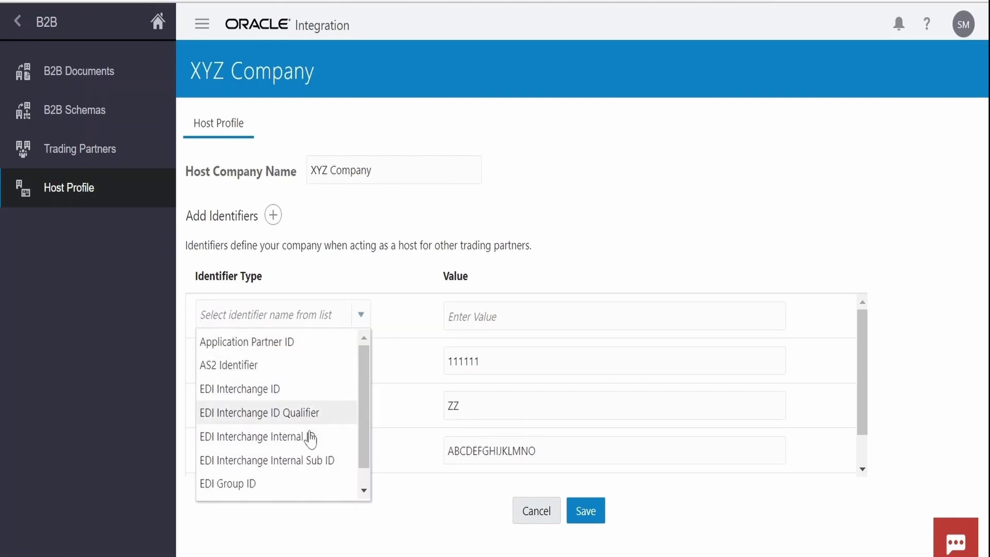
left_click(315, 343)
left_click(216, 312)
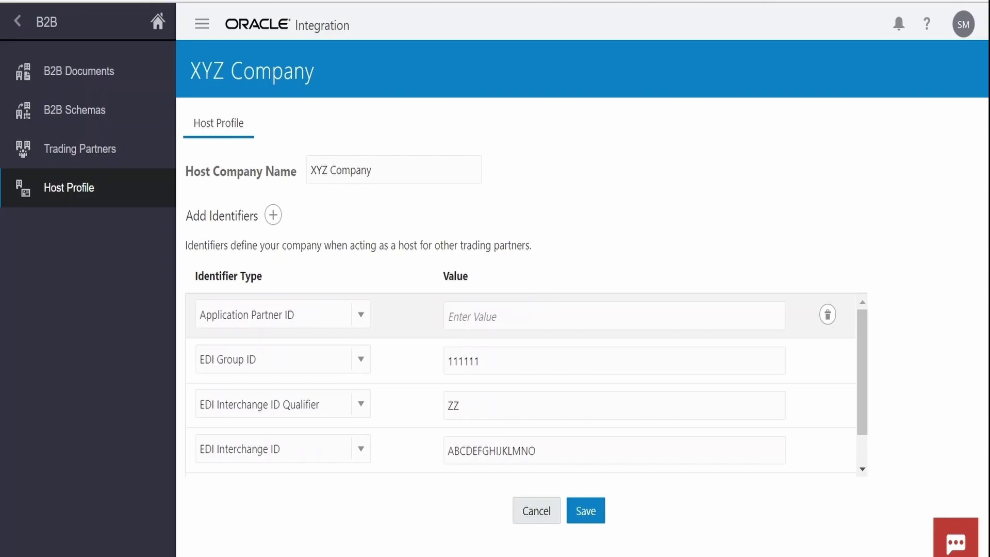
left_click(828, 314)
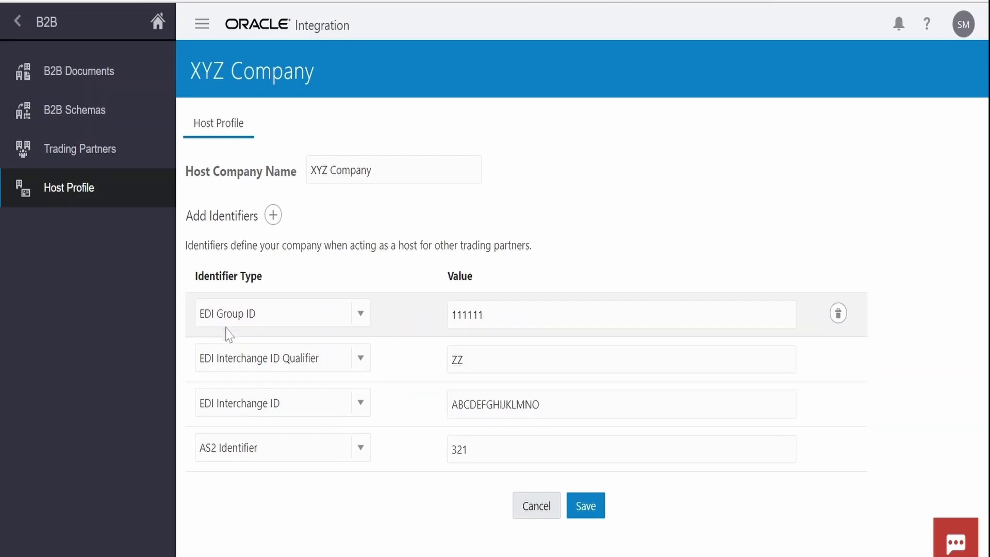
Step: Check the identifier types offered for the host profile's EDI Group ID row without changing the selection
left_click(361, 314)
left_click(360, 313)
left_click(493, 257)
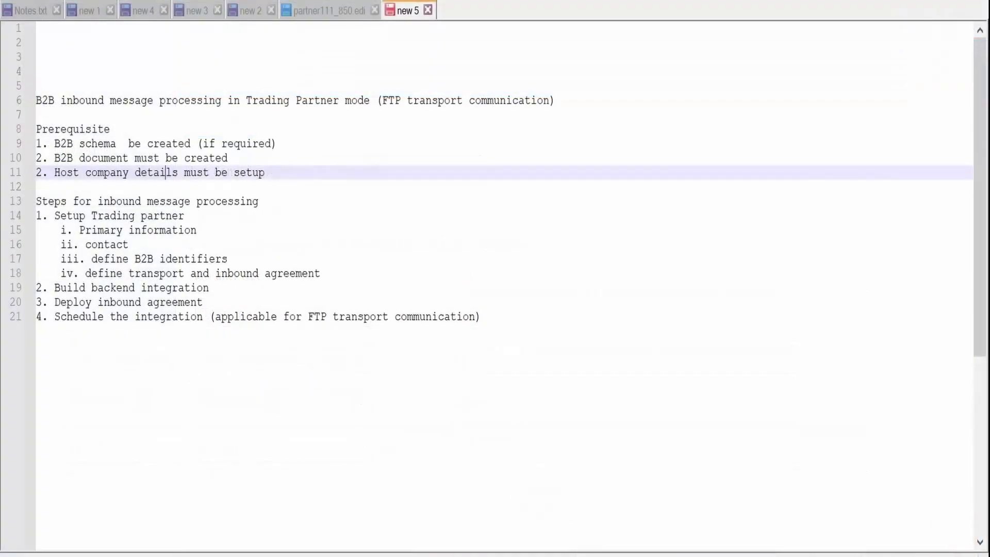
Step: Review the host company prerequisite and the steps for inbound message processing in the new 5 notes
key("shift+Up")
key("shift+Home")
key("shift+Down")
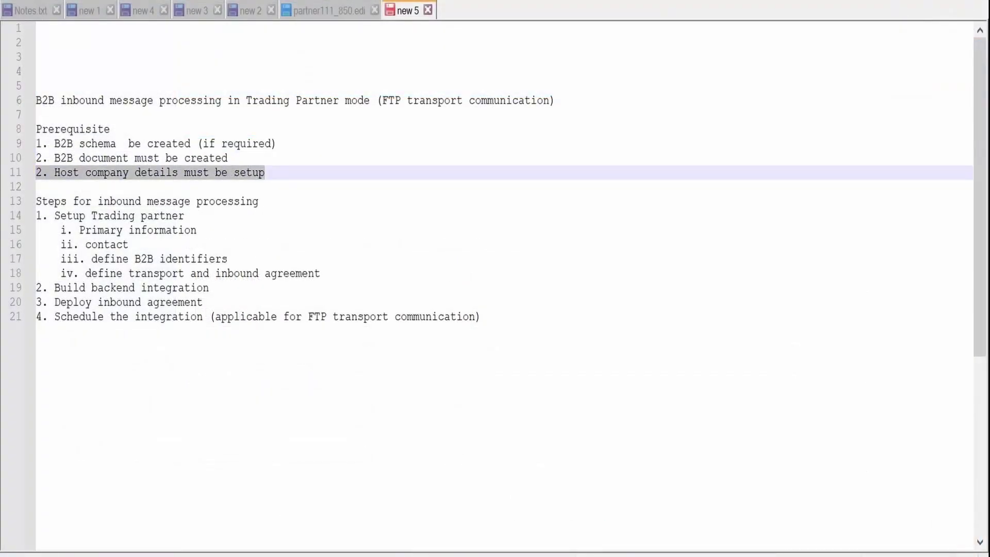
scroll(190, 216, "down", 1)
left_click(190, 216)
left_click_drag(482, 274, 37, 158)
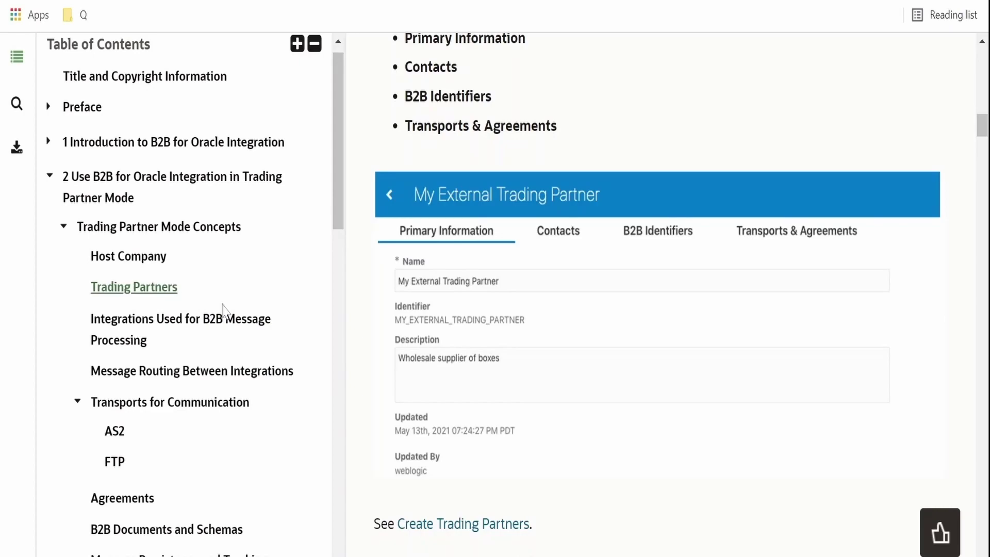
Step: Read the Host Company and Trading Partners topics under Trading Partner Mode Concepts in the B2B guide
scroll(221, 309, "up", 1)
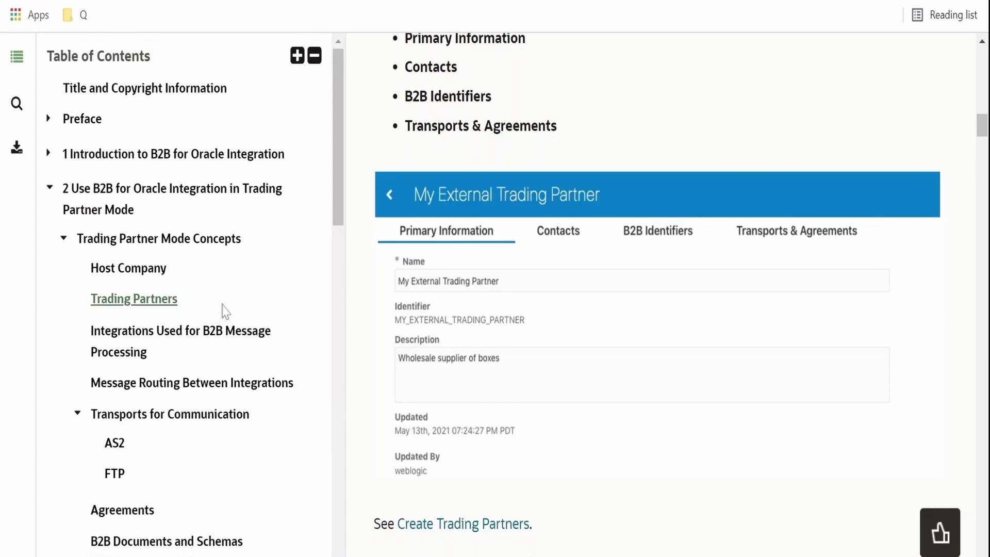
scroll(512, 353, "up", 9)
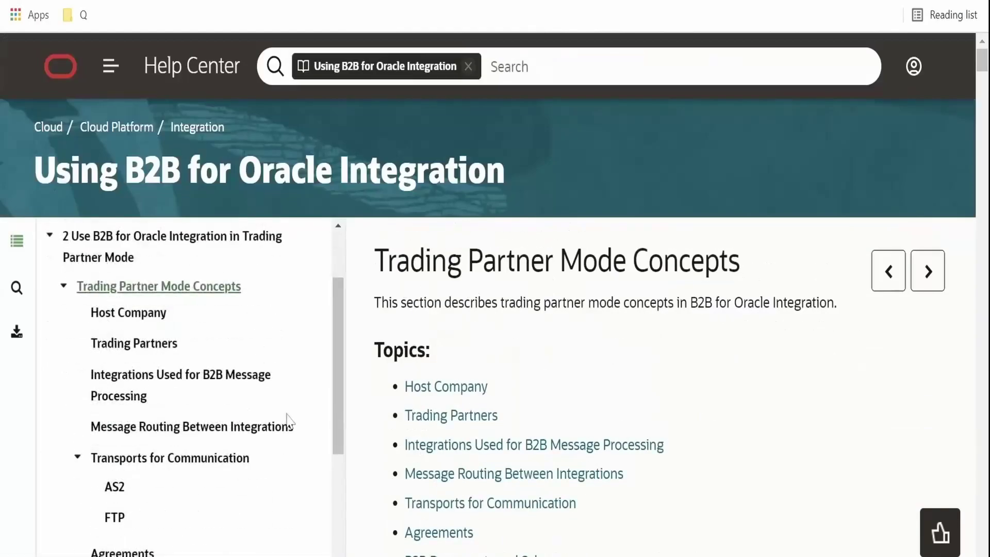
scroll(288, 421, "down", 2)
scroll(239, 398, "up", 4)
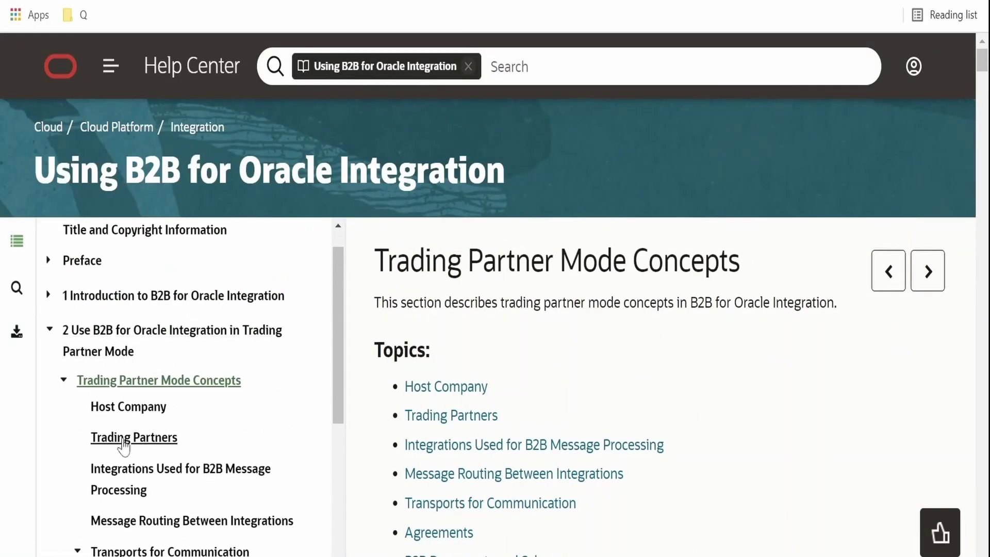
left_click(133, 420)
scroll(133, 419, "up", 1)
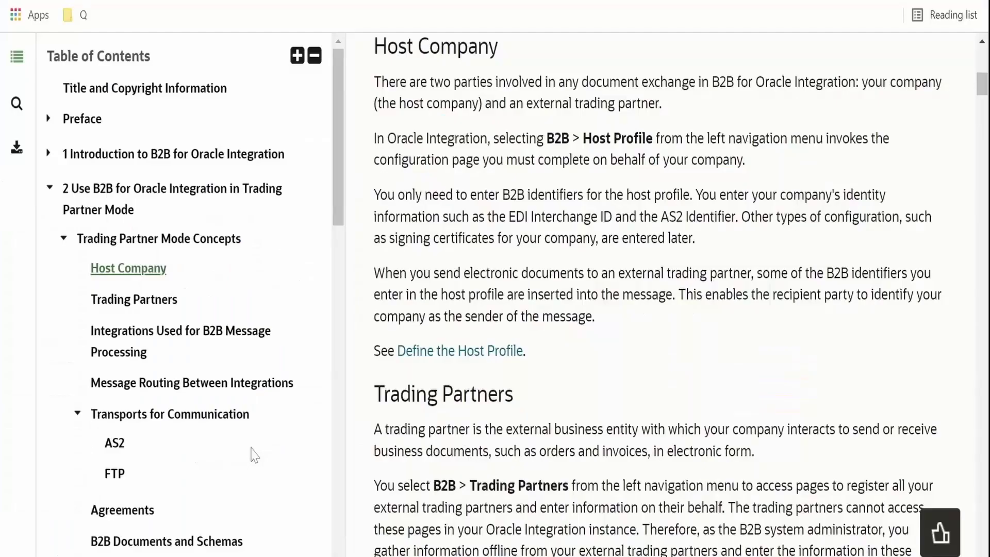
left_click(133, 297)
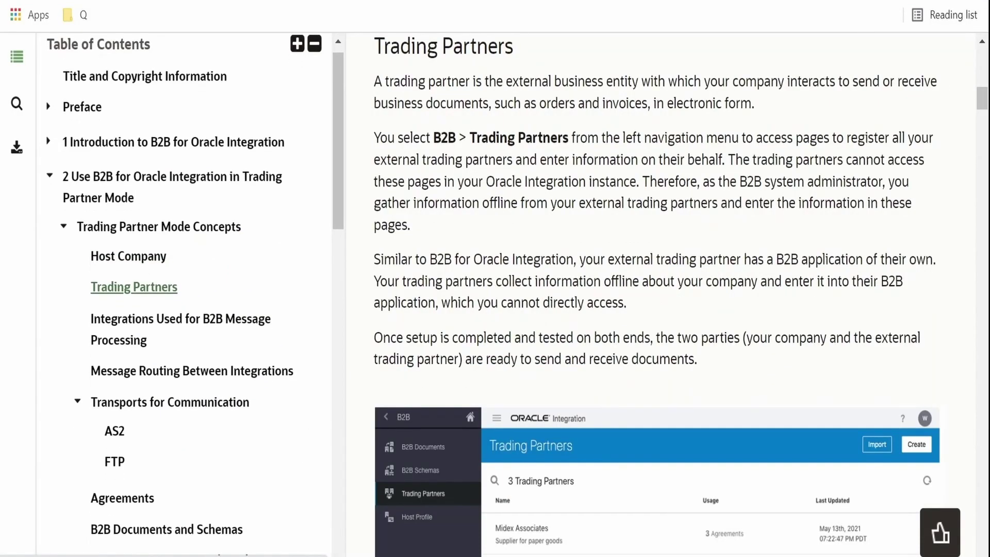
scroll(655, 294, "down", 2)
scroll(655, 294, "down", 5)
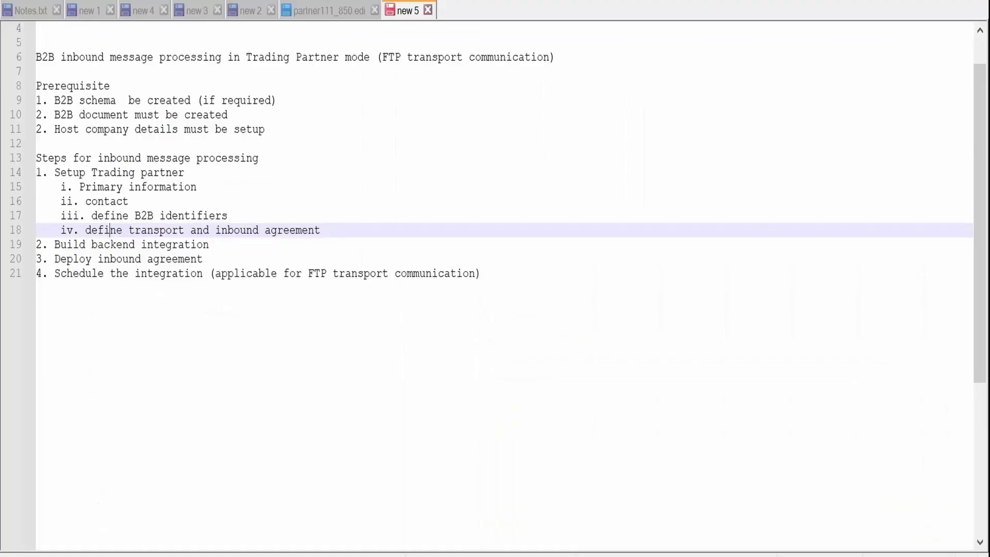
Step: Review the trading partner setup sub-steps and the FTP transport mention in the new 5 notes
left_click_drag(79, 187, 196, 186)
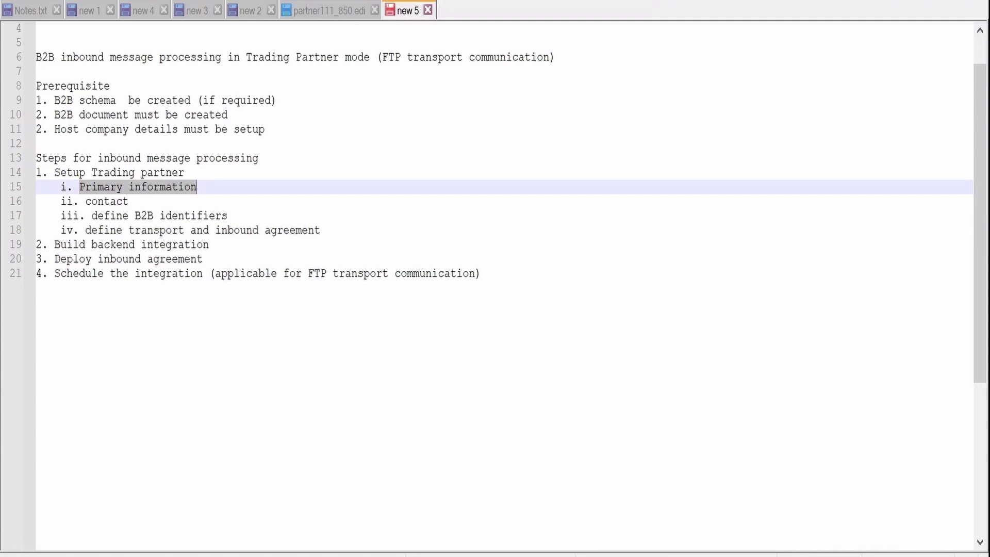
double_click(156, 230)
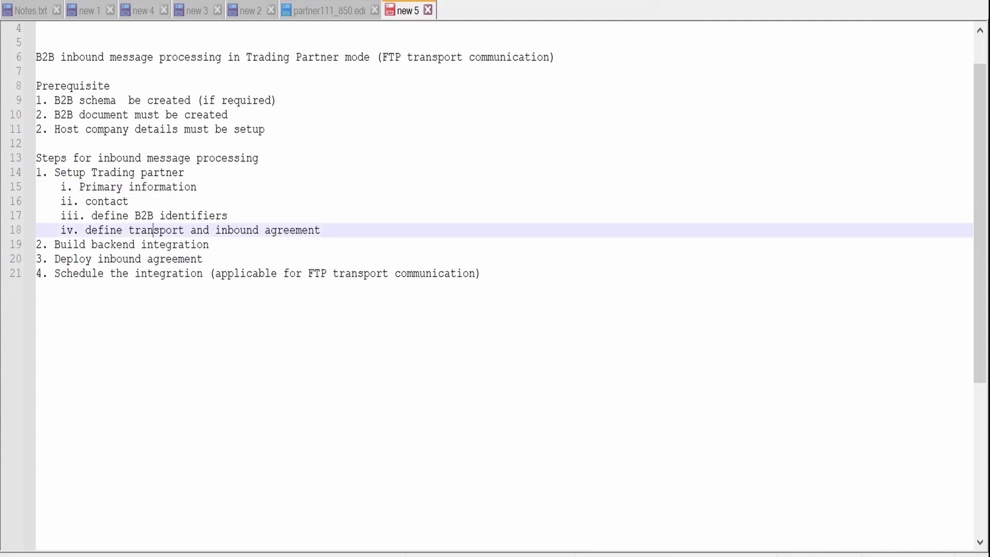
double_click(392, 57)
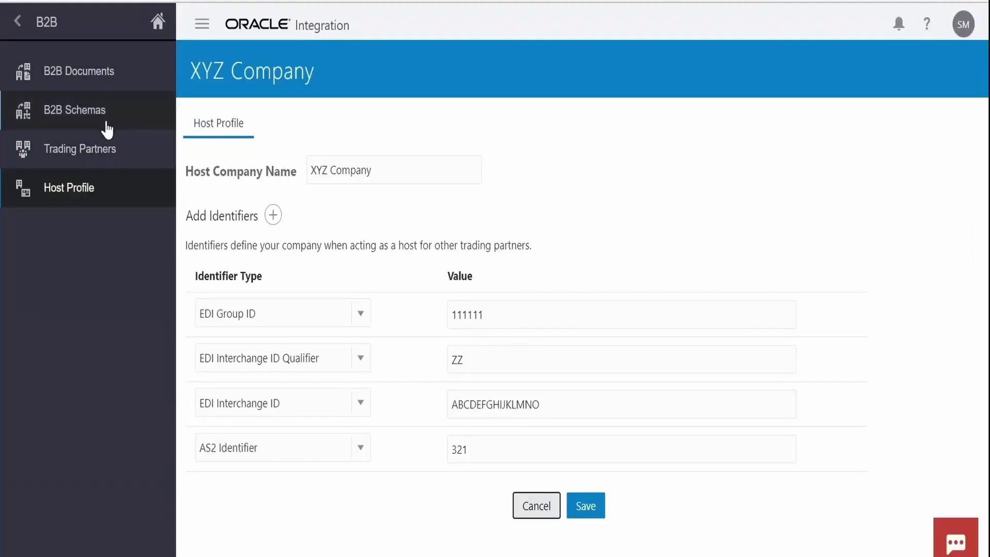
Step: Check the trading partners, B2B schemas and B2B documents lists in Oracle Integration
left_click(101, 157)
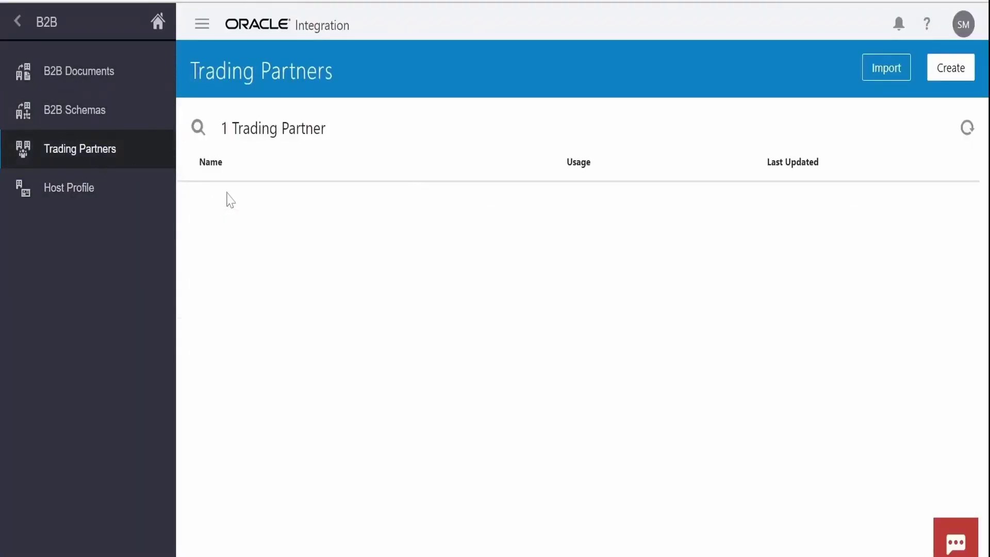
left_click(77, 119)
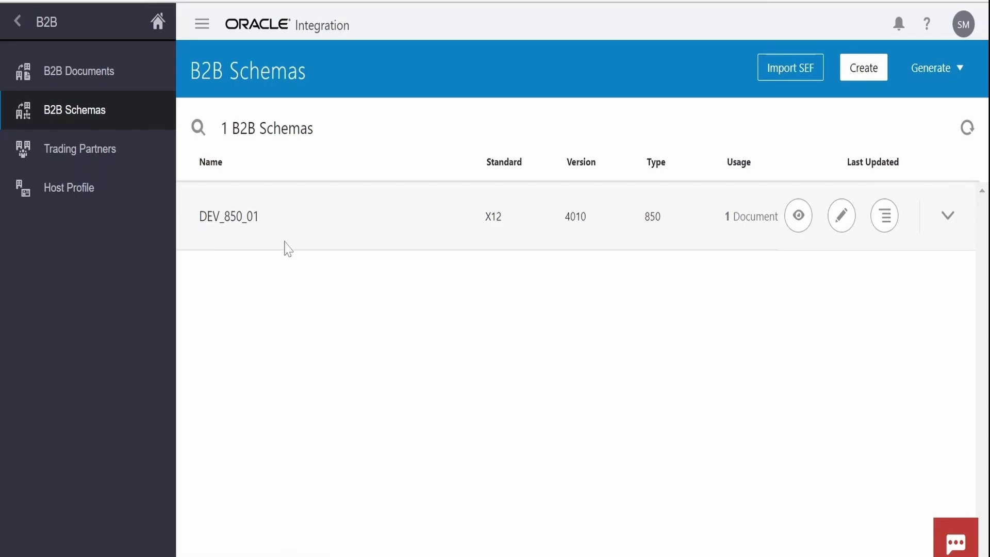
left_click(112, 91)
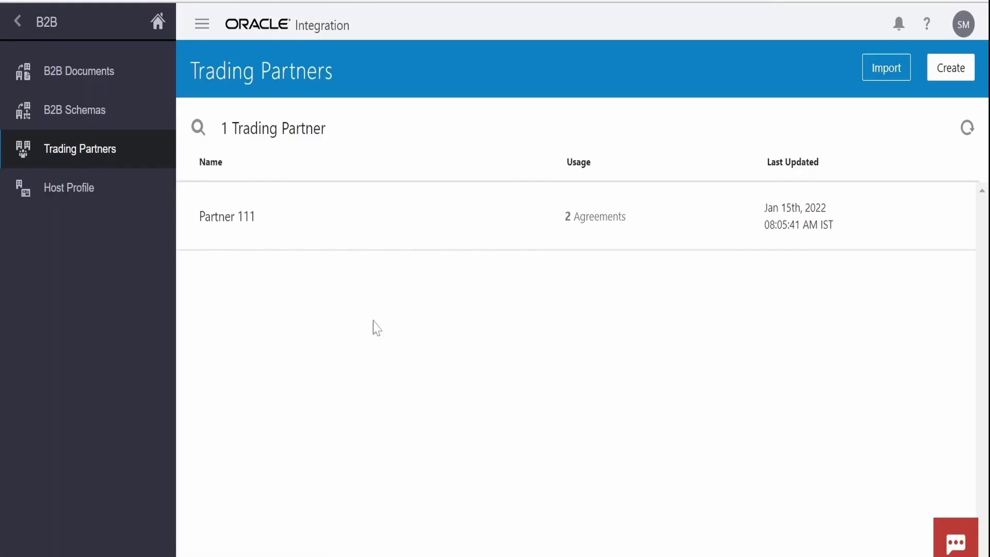
Step: Create a new trading partner named Partner 222 with the identifier PARTNER_222
left_click(962, 72)
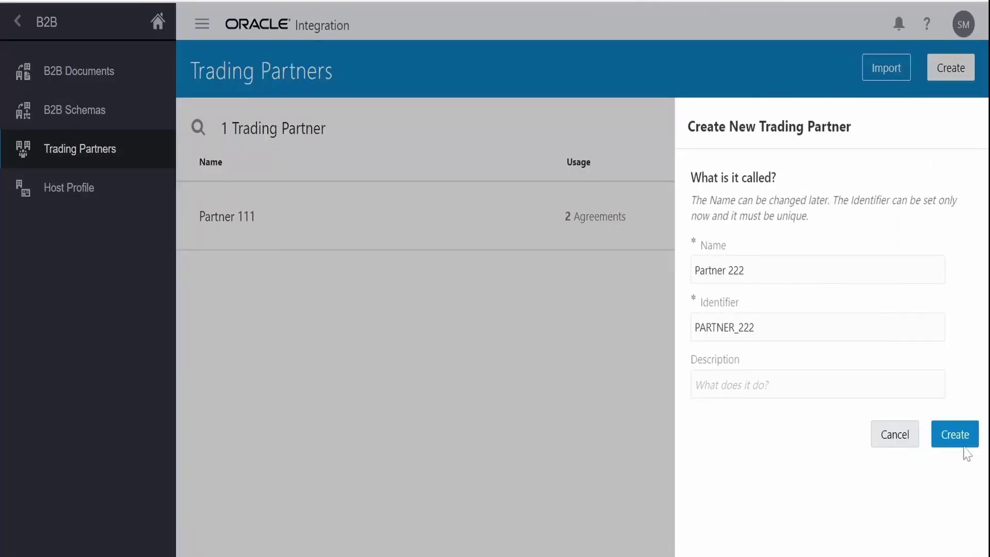
left_click(954, 436)
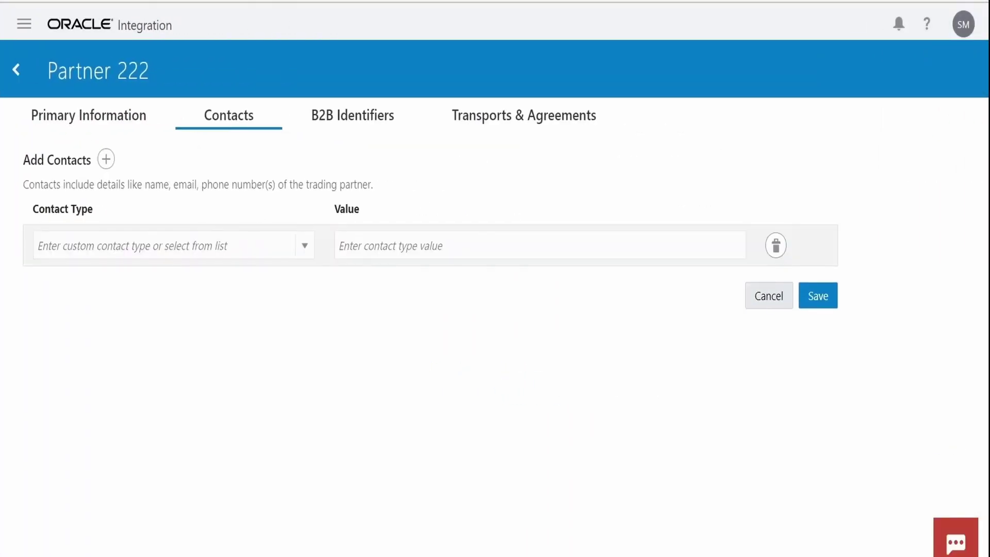
Step: Set Partner 222's contact type to Email and enter the contact's e-mail address as its value
left_click(304, 249)
left_click(111, 276)
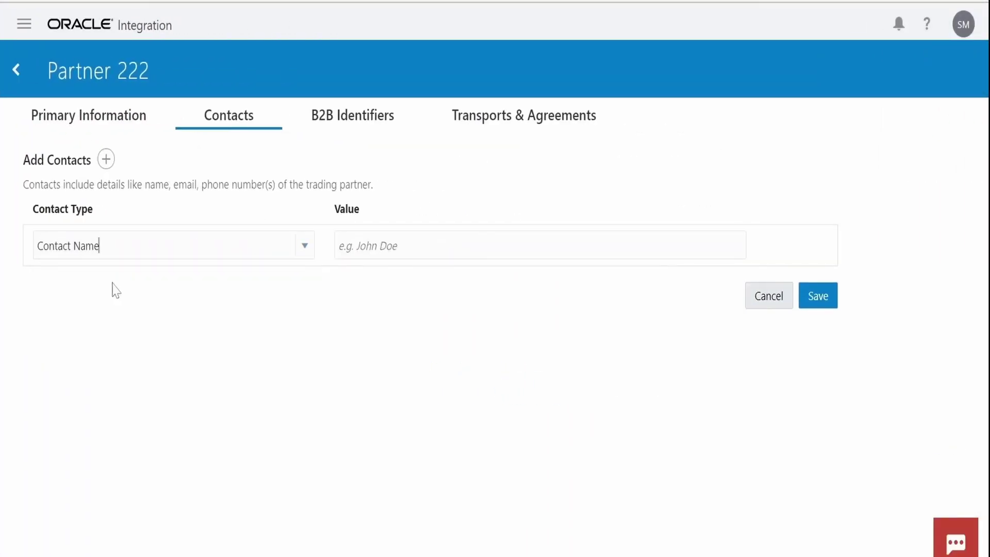
left_click(306, 250)
left_click(194, 298)
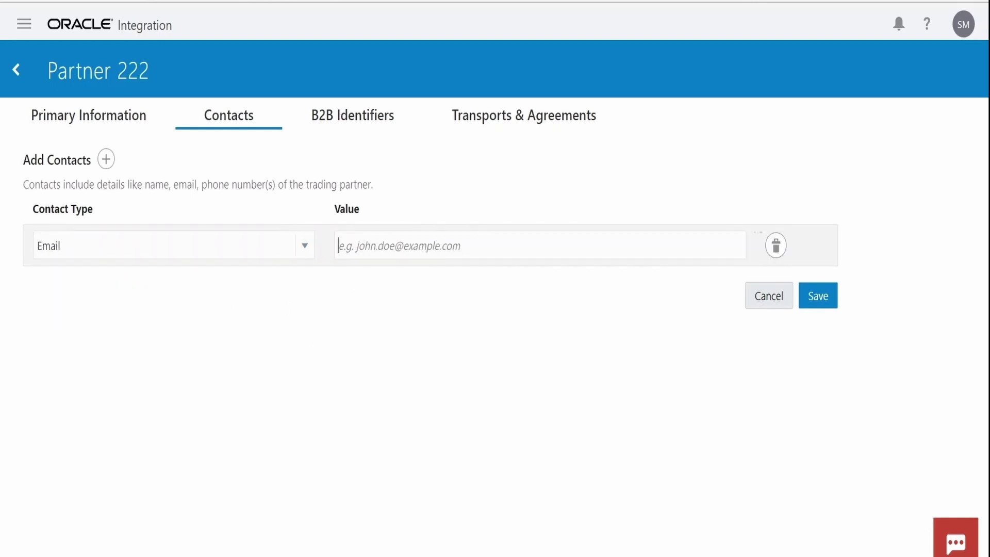
type("john@example.com")
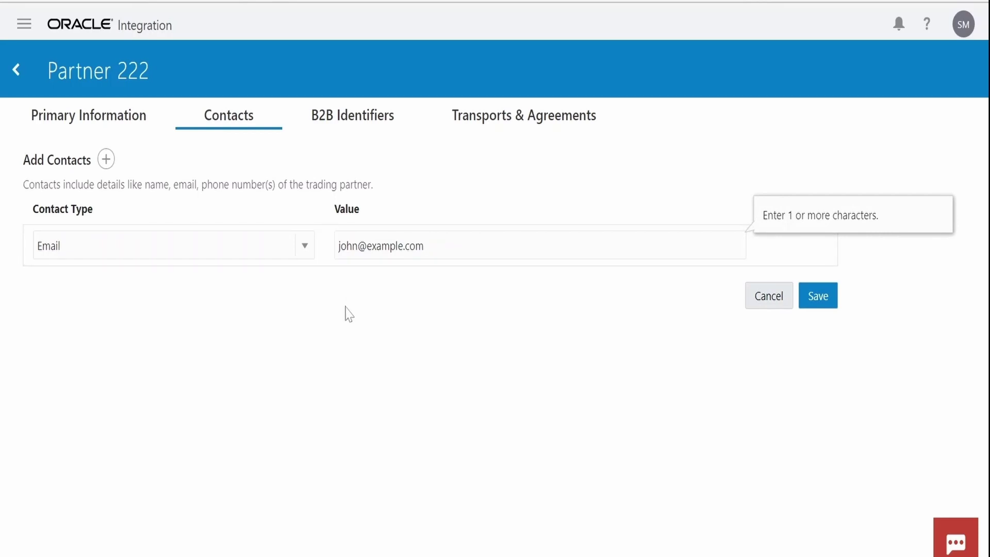
Step: Open Partner 222's B2B identifiers and read the documentation on integrations used for B2B message processing
left_click(346, 312)
left_click(349, 117)
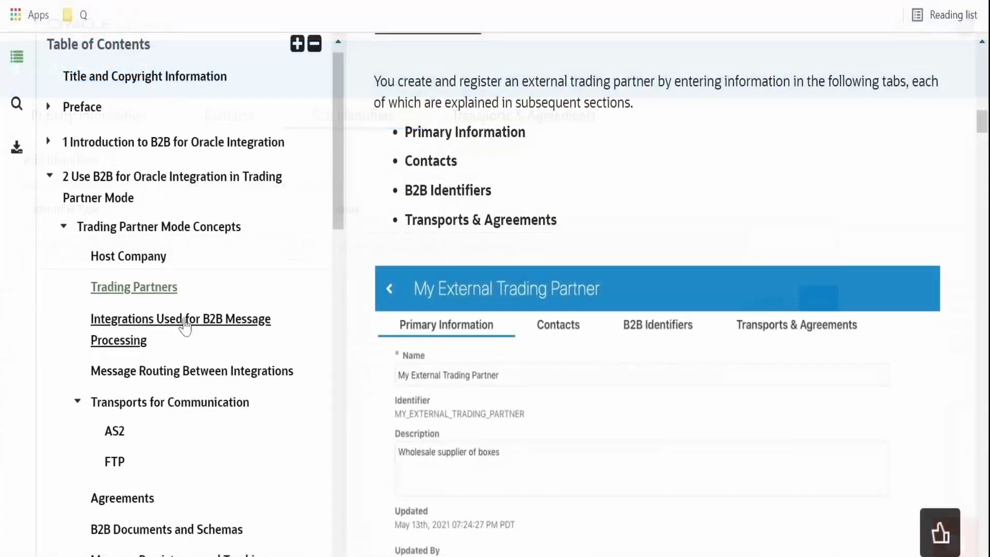
scroll(524, 347, "down", 9)
scroll(521, 347, "down", 7)
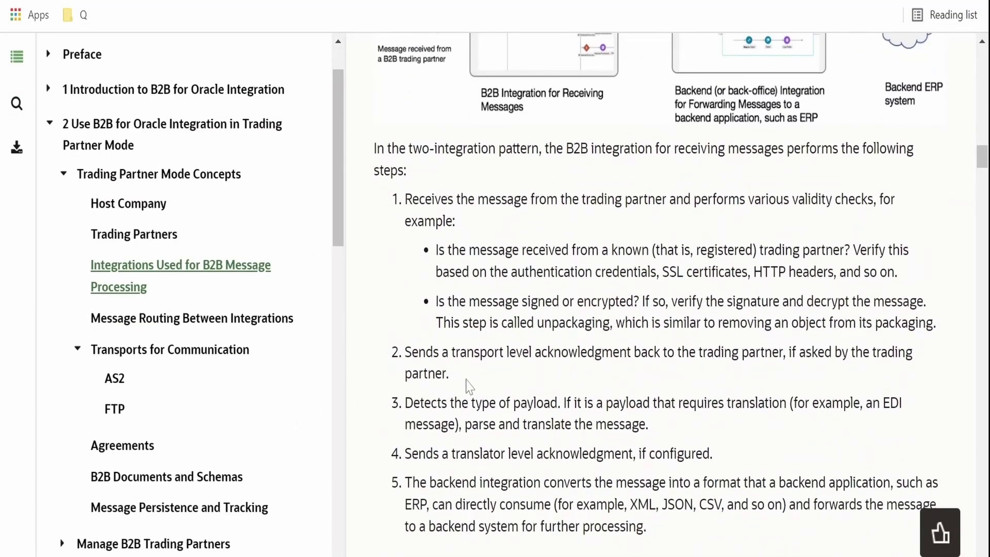
scroll(468, 386, "down", 3)
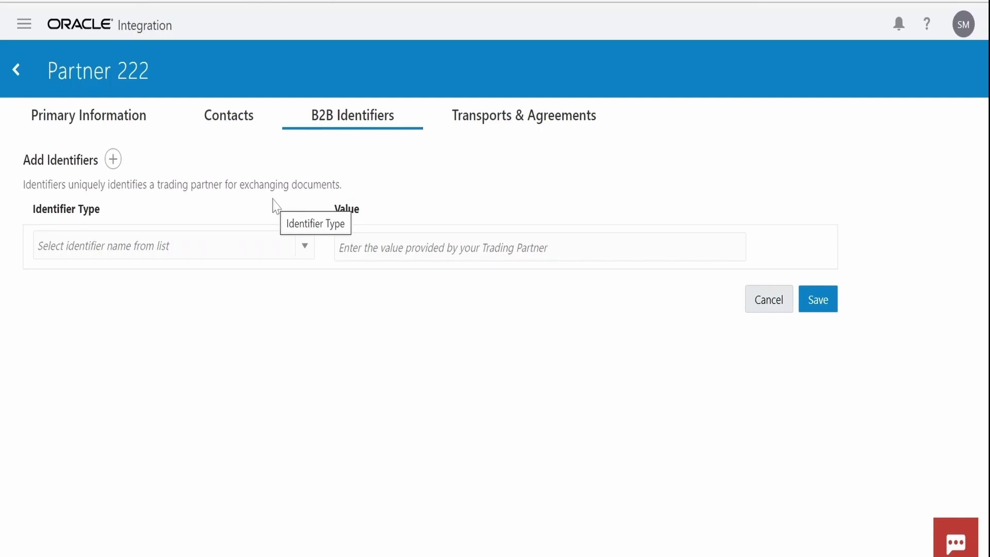
Step: Define a B2B identifier of type EDI Interchange ID with the value acdefg
left_click(305, 249)
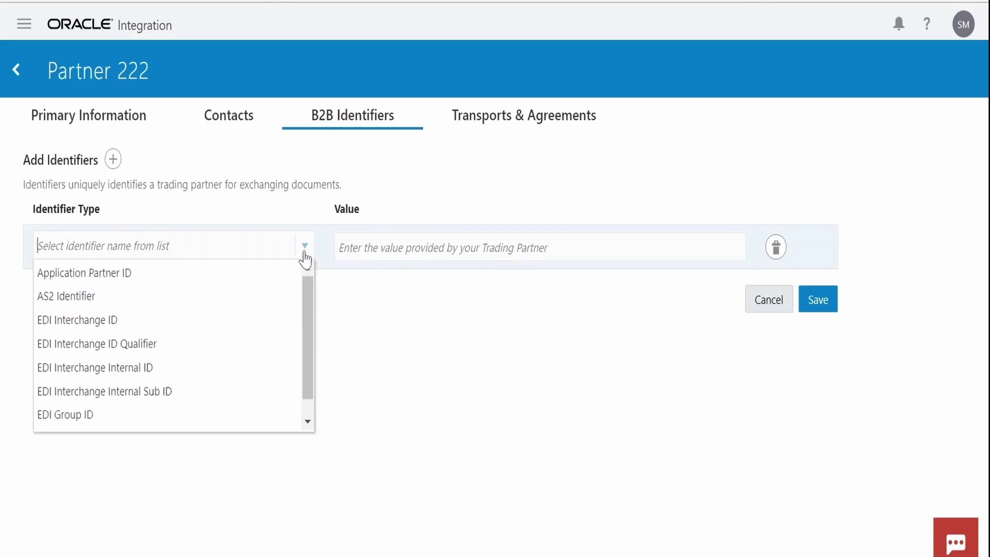
left_click(197, 325)
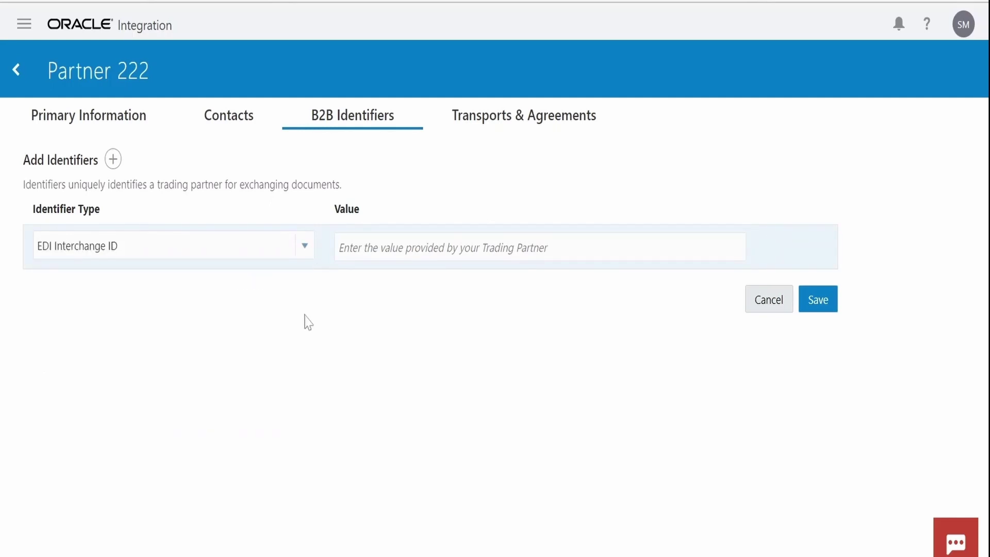
key("Tab")
type("acv")
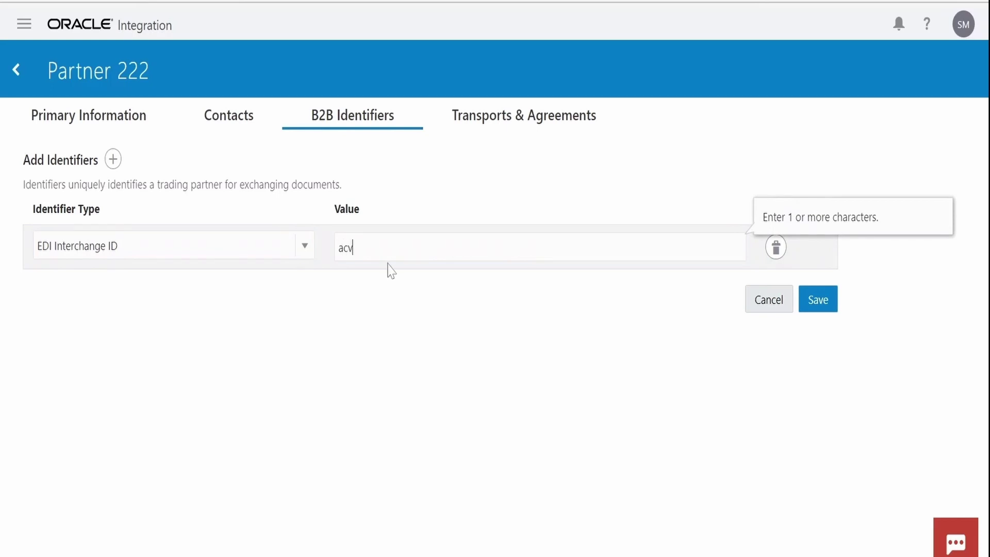
type("b")
key("BackSpace")
key("BackSpace")
type("defg")
Step: Add a second B2B identifier of type EDI Group ID with the value 12345, and open the partner's transports and agreements
left_click(113, 160)
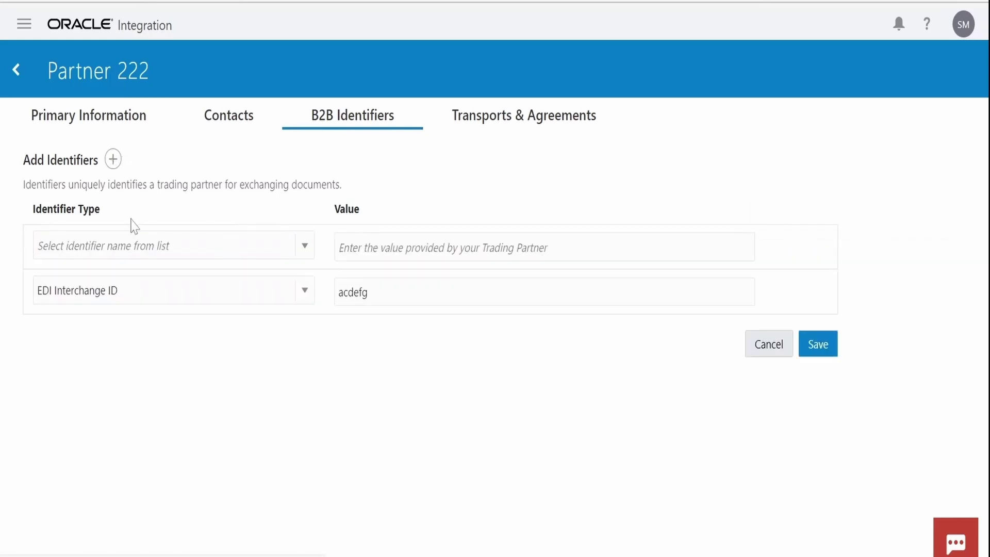
left_click(305, 246)
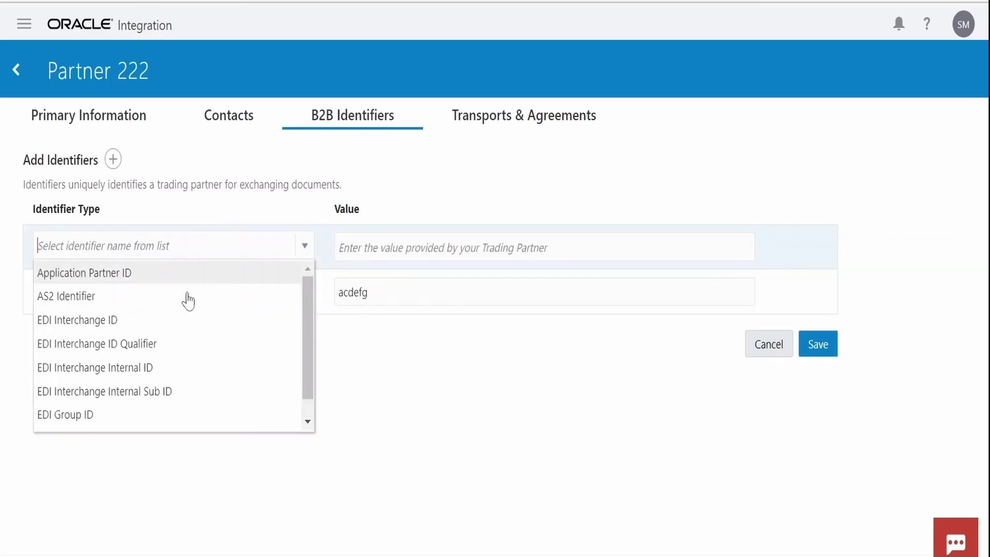
left_click(142, 419)
left_click(339, 247)
type("12345")
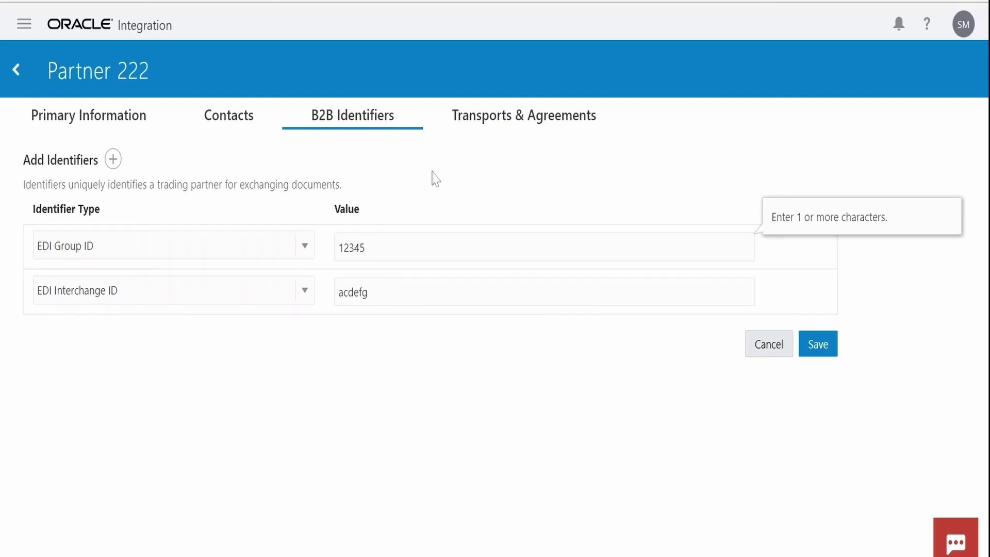
left_click(506, 123)
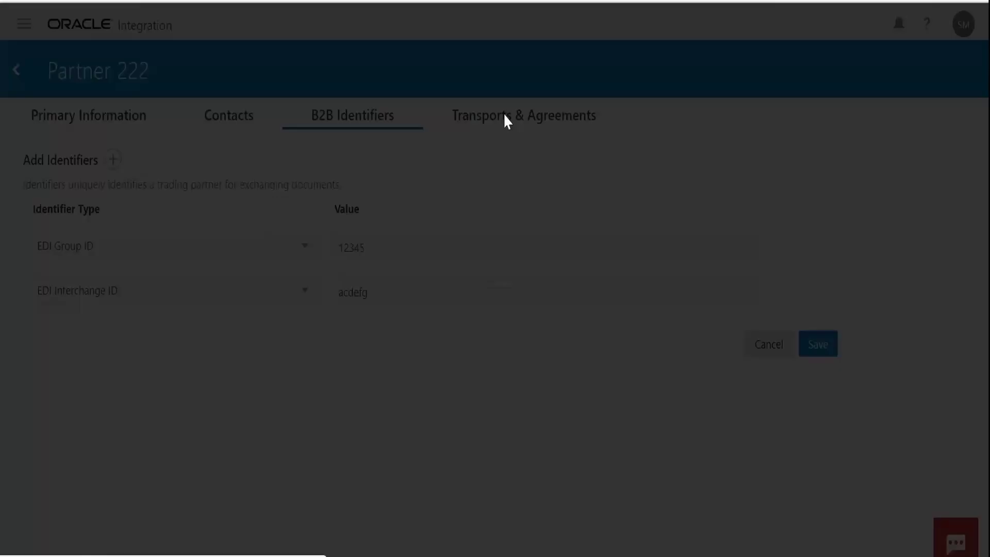
left_click(645, 348)
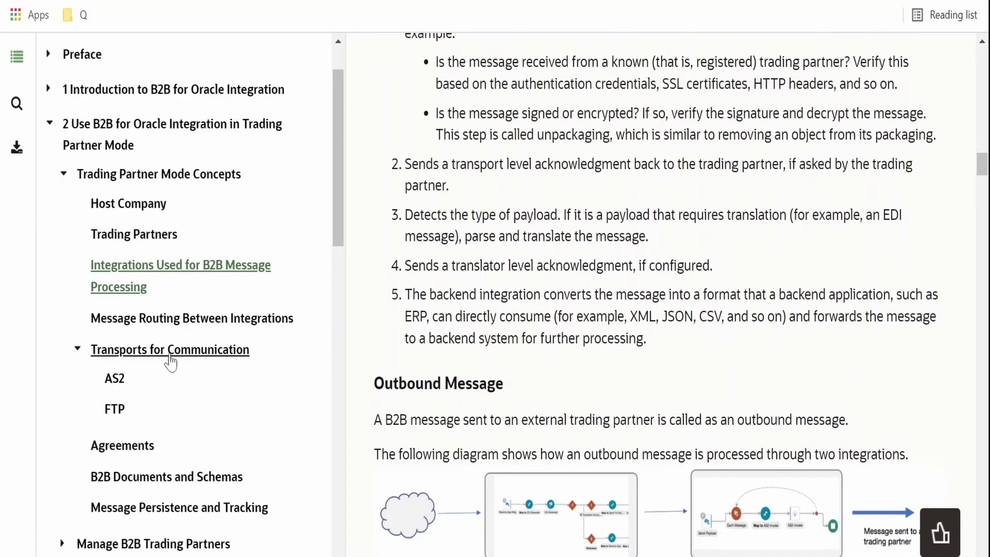
Step: Review the documentation on message routing between integrations, including the inbound and outbound routing diagrams
left_click(160, 319)
scroll(660, 294, "down", 12)
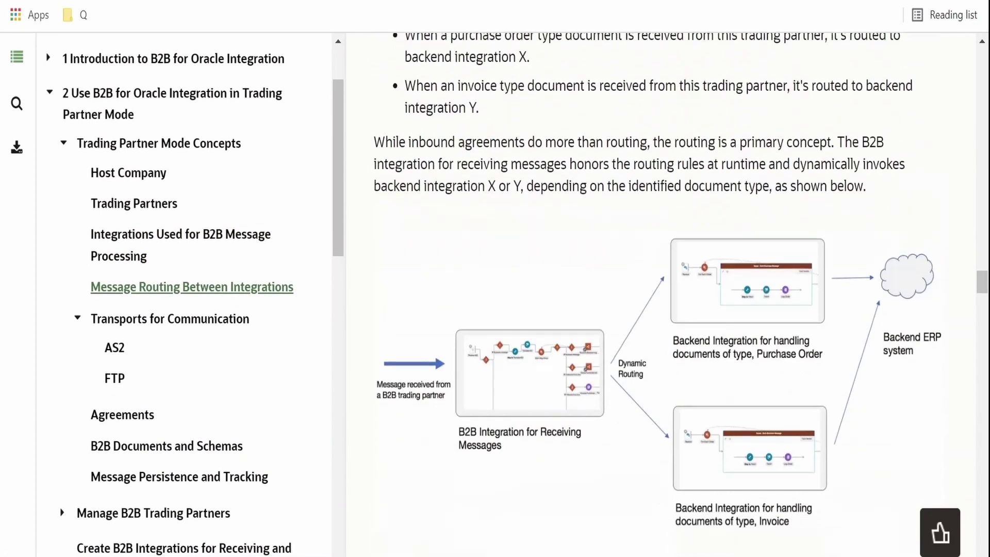
scroll(660, 294, "up", 2)
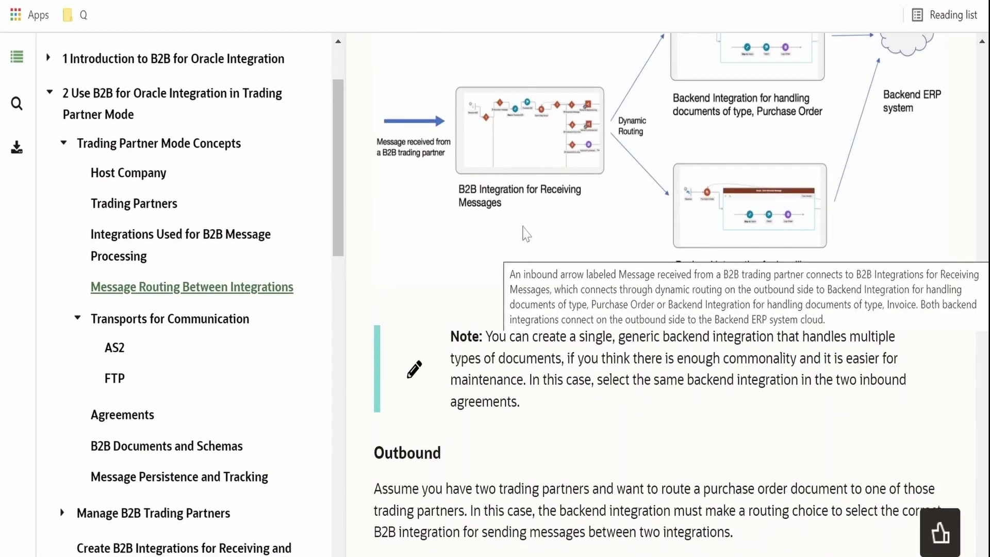
scroll(554, 317, "down", 7)
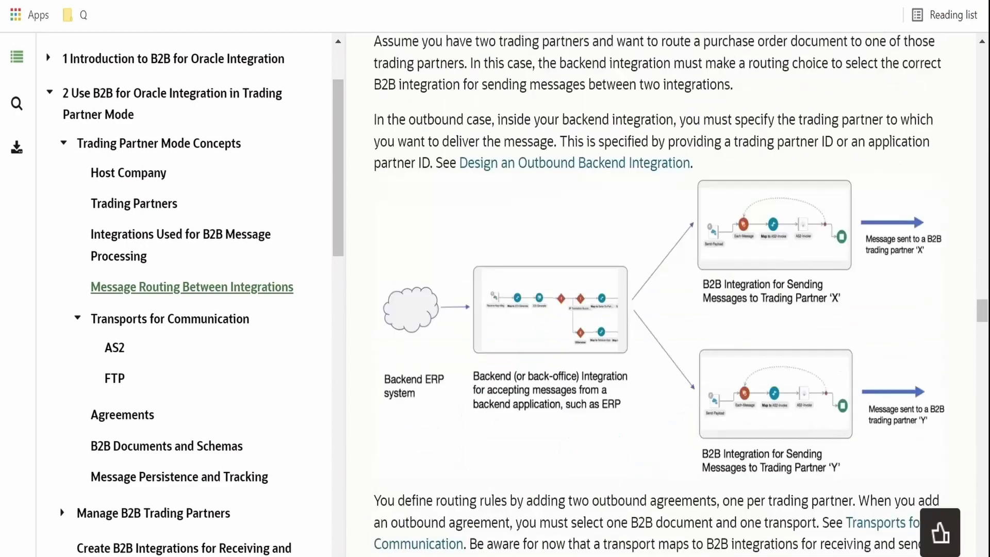
scroll(559, 311, "down", 5)
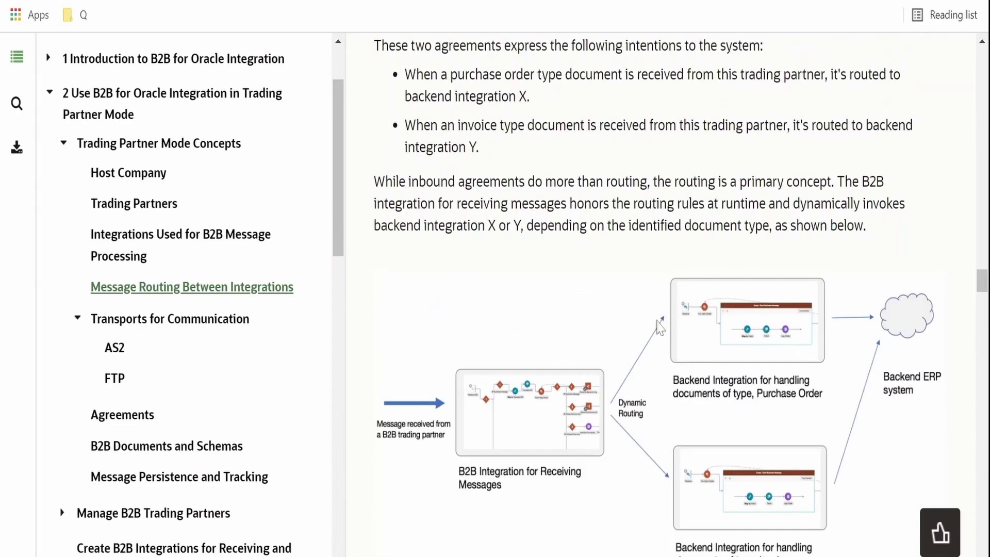
scroll(660, 330, "up", 7)
Step: Review the documentation sections on AS2 and FTP transports, agreements, and B2B documents and schemas
left_click(113, 287)
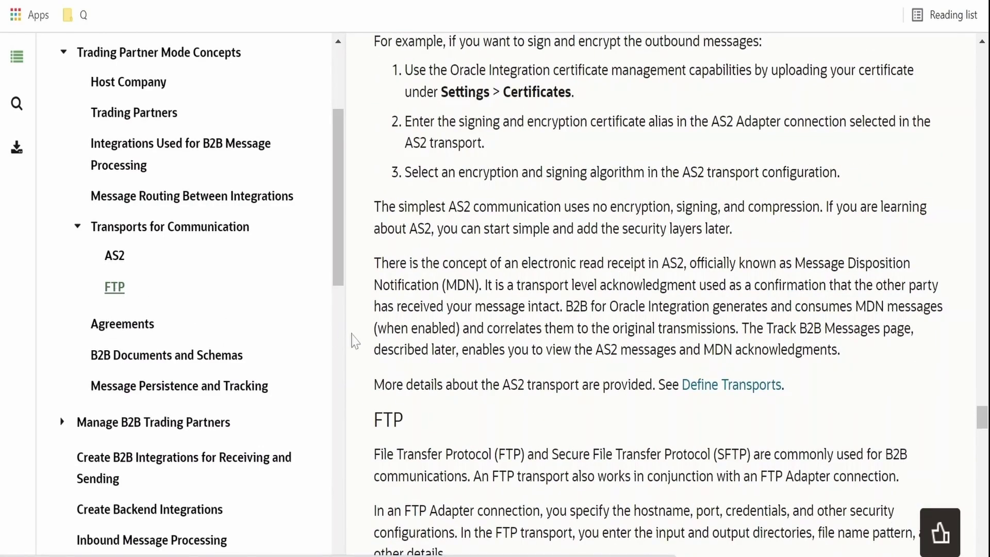
left_click(115, 257)
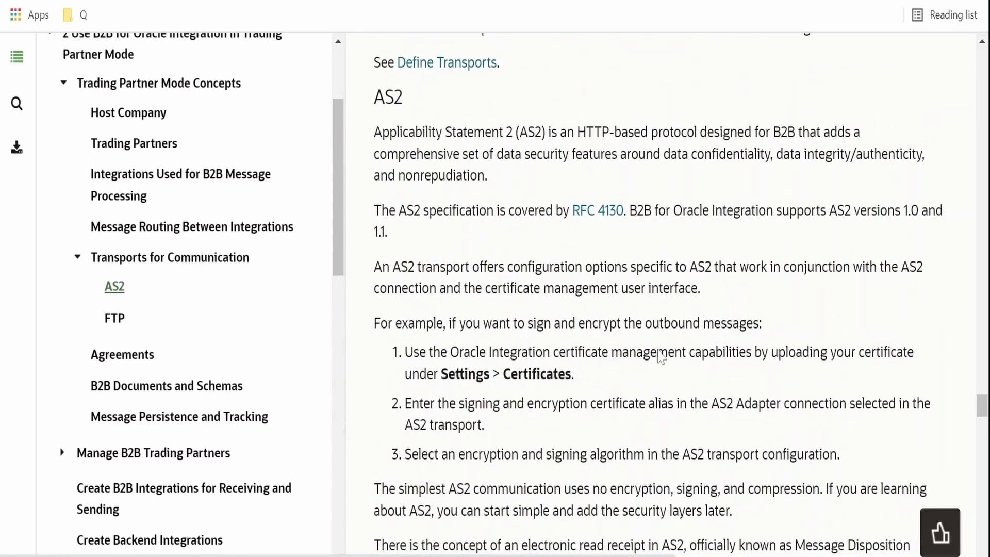
scroll(619, 361, "down", 15)
scroll(578, 367, "down", 4)
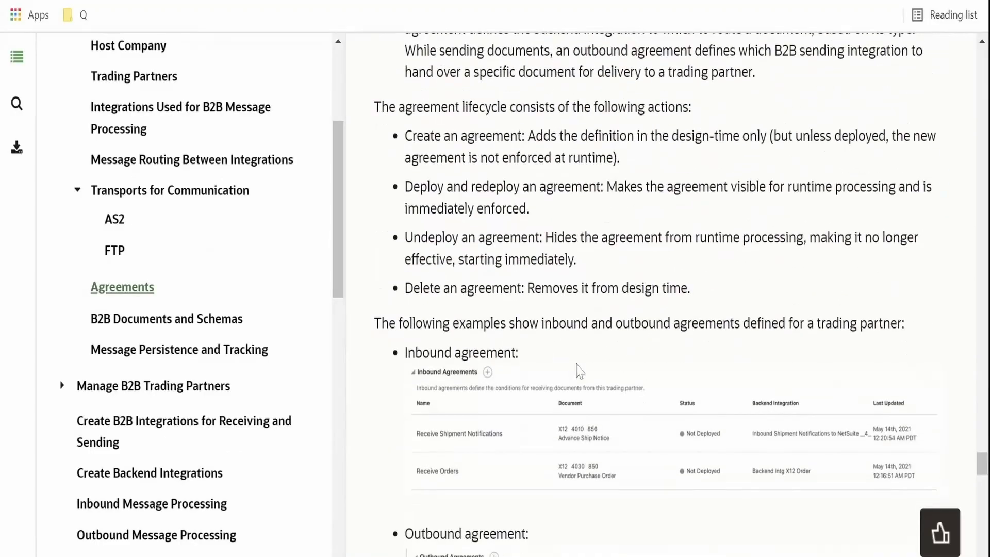
scroll(578, 367, "up", 11)
scroll(660, 294, "up", 4)
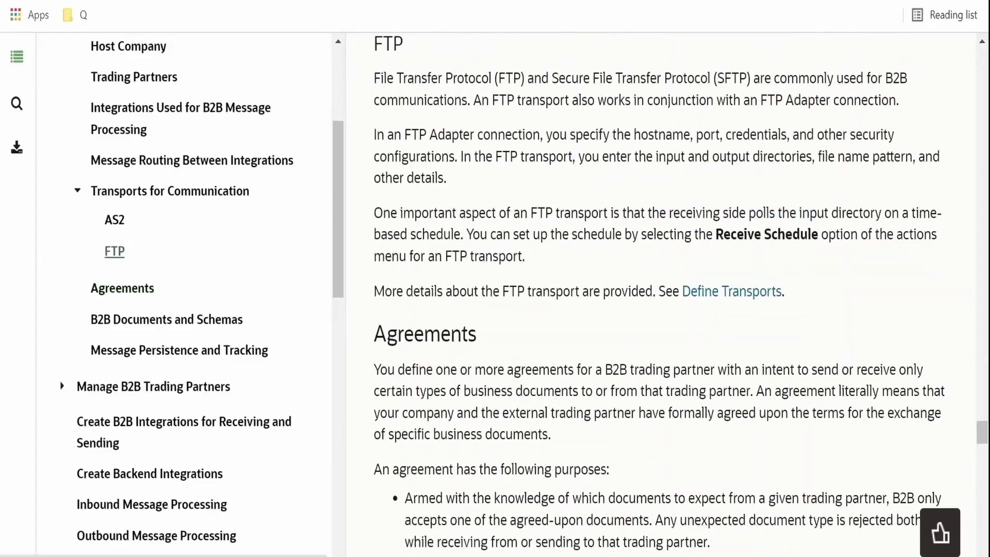
scroll(660, 293, "down", 12)
scroll(660, 294, "down", 2)
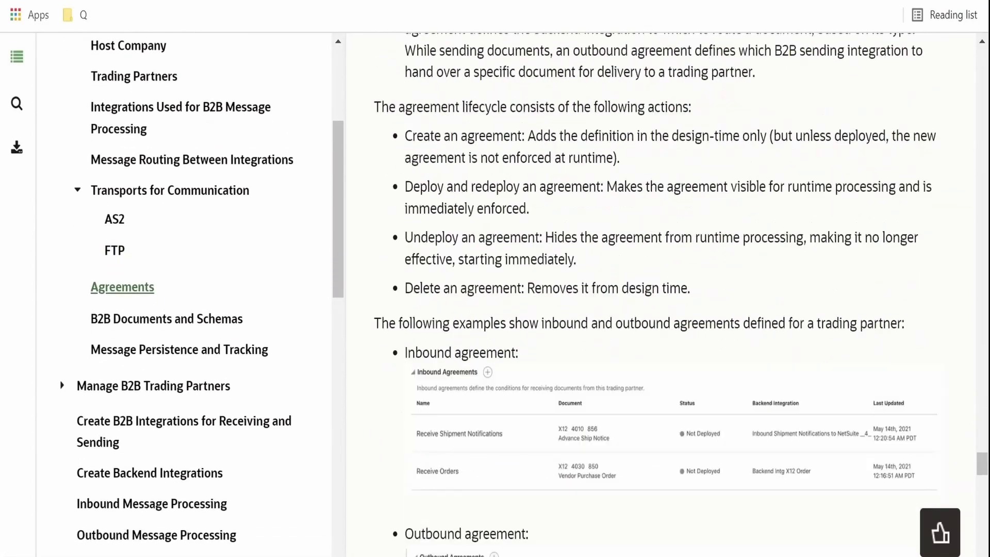
scroll(504, 331, "down", 20)
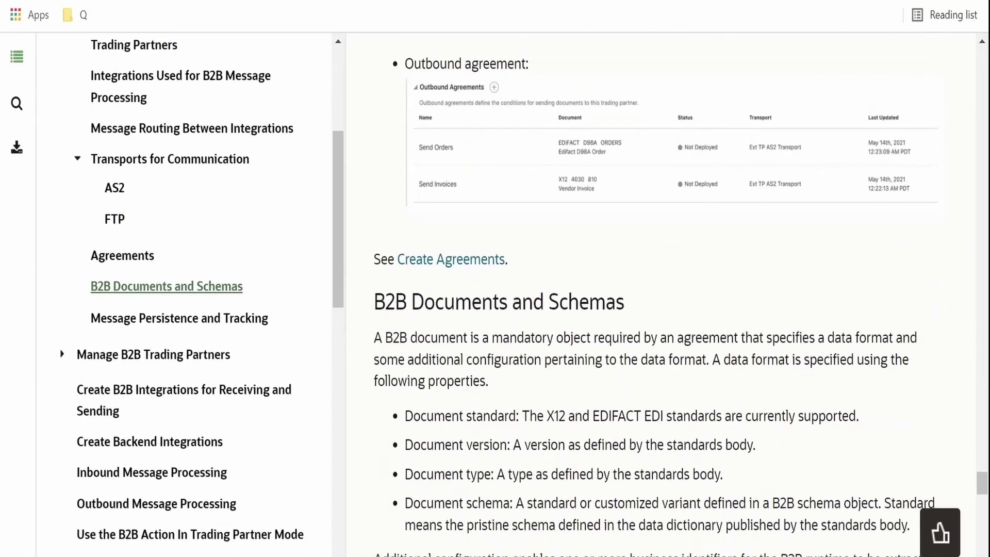
scroll(609, 412, "down", 5)
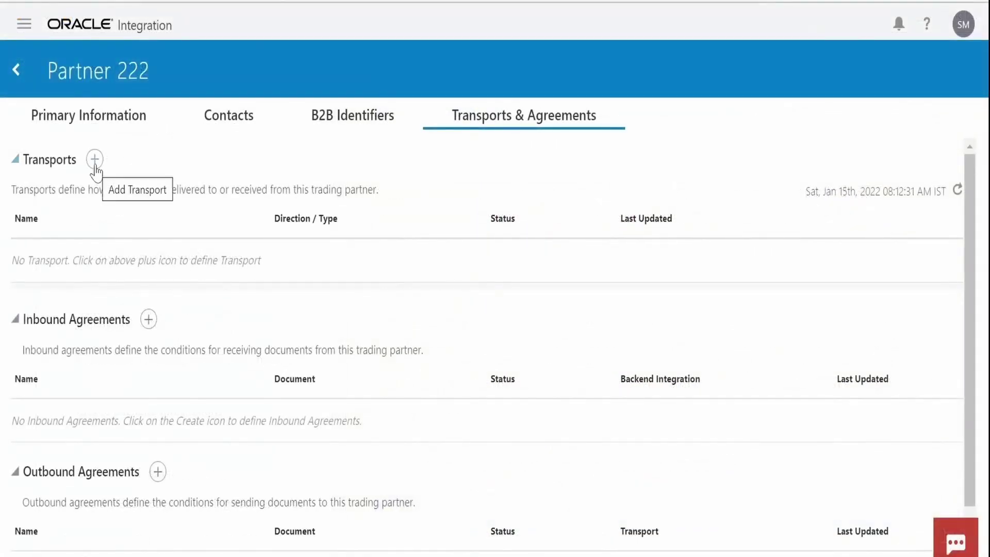
Step: Start a new transport for Partner 222 named Partner_222_FTP_Transport with the type FTP
left_click(94, 160)
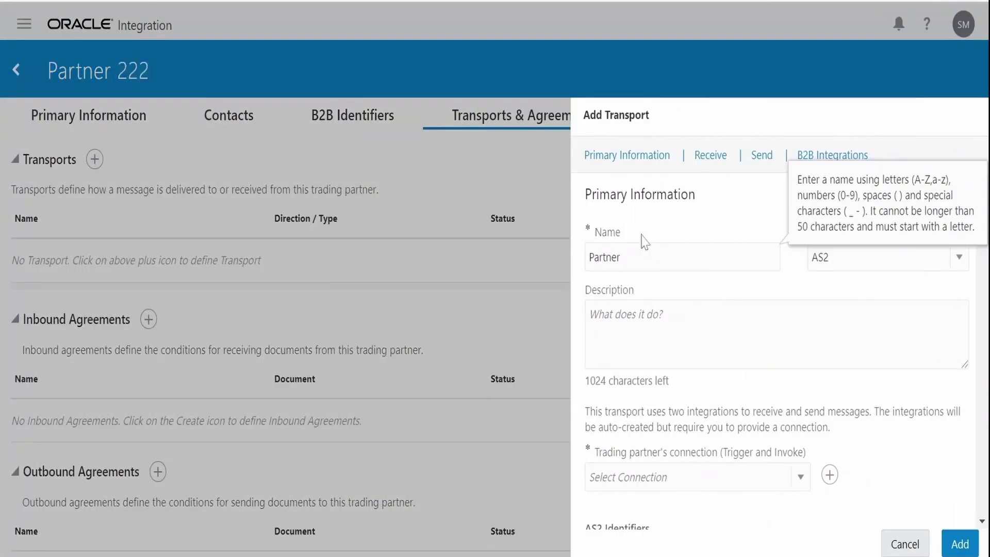
type("_222_FTP_Transport")
left_click(881, 267)
left_click(870, 303)
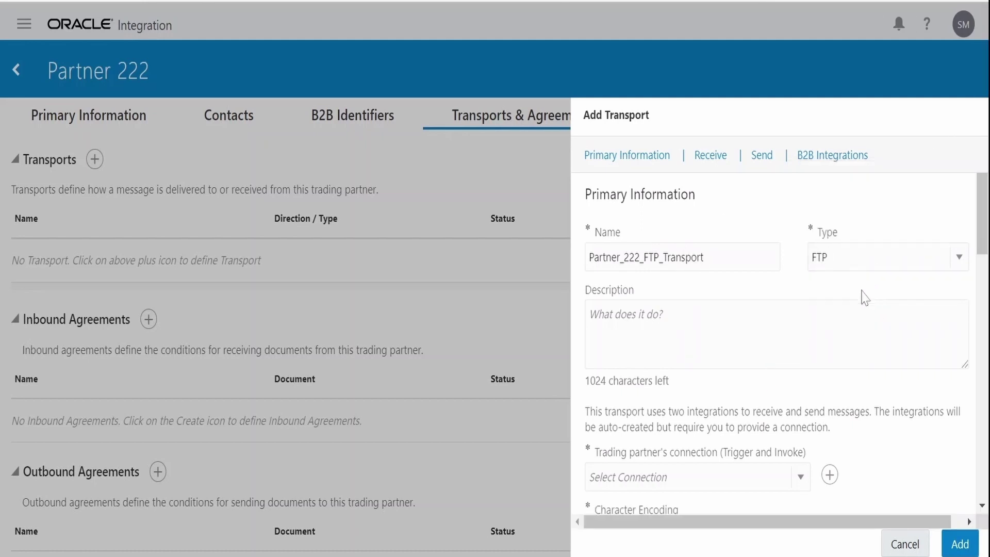
Step: Choose OIC_SFTP as the trading partner's connection and keep UTF8 as the transport's character encoding
scroll(865, 304, "down", 1)
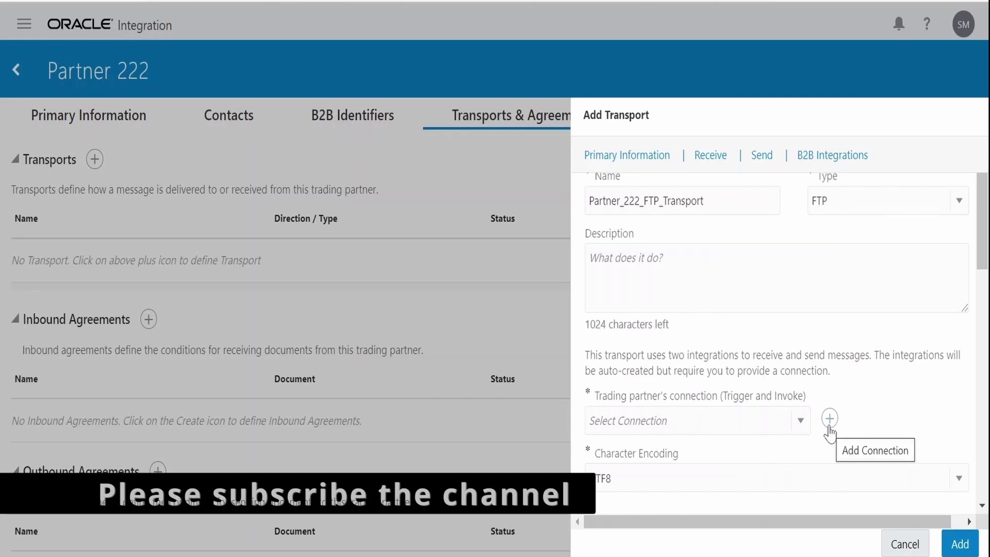
left_click(800, 424)
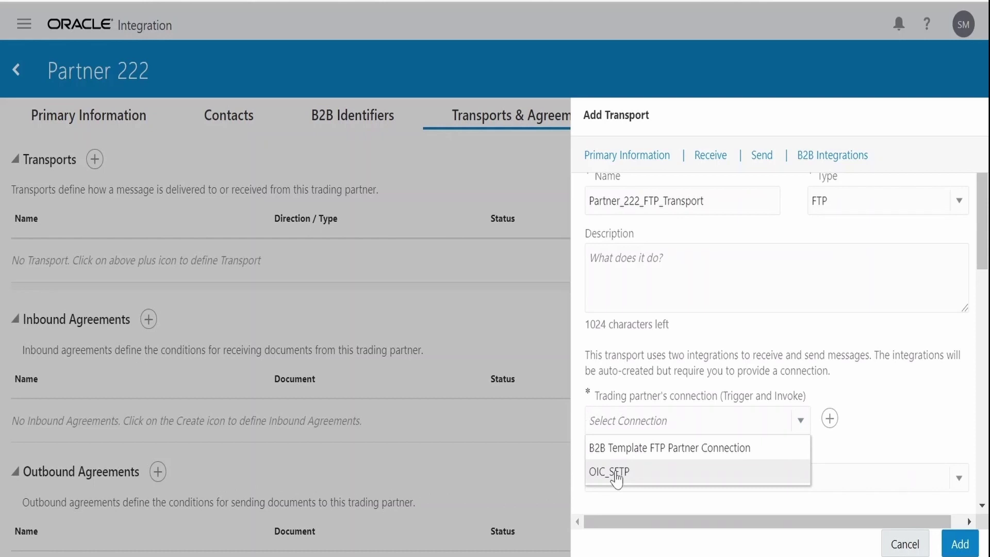
left_click(647, 475)
scroll(651, 471, "down", 3)
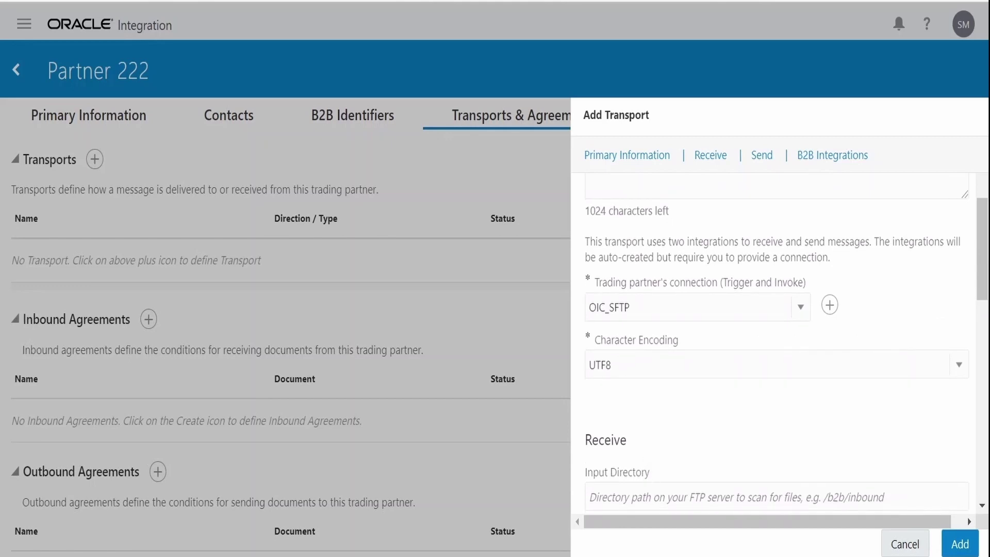
left_click(960, 365)
scroll(619, 398, "up", 1)
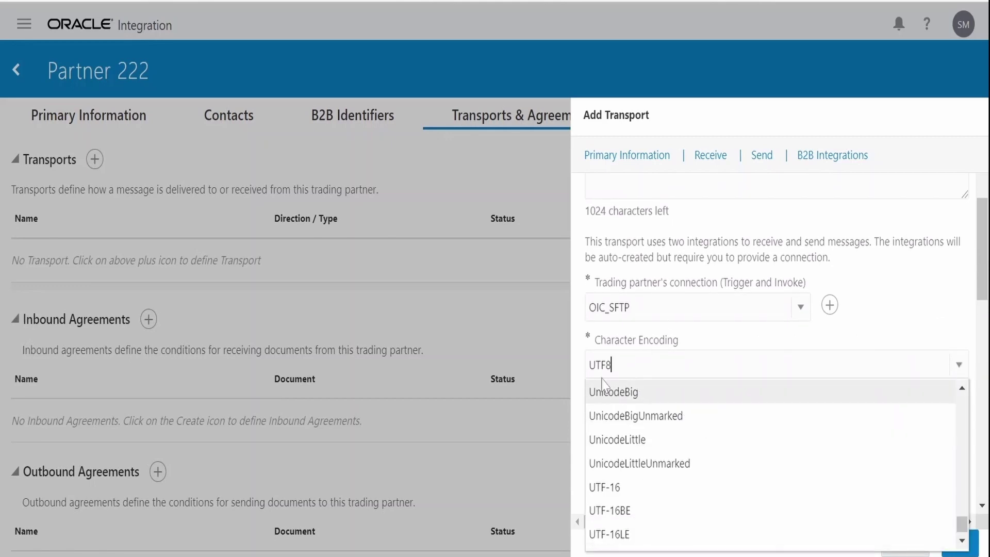
scroll(809, 481, "down", 3)
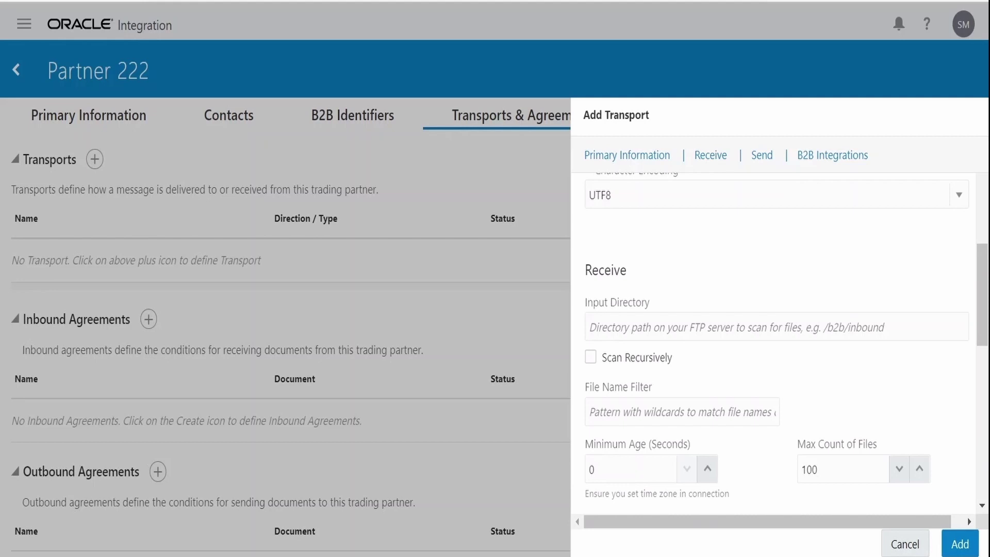
Step: Set the transport's receive input directory to /inbound and its file name filter to *_850.edi
left_click(774, 327)
type("/inbound")
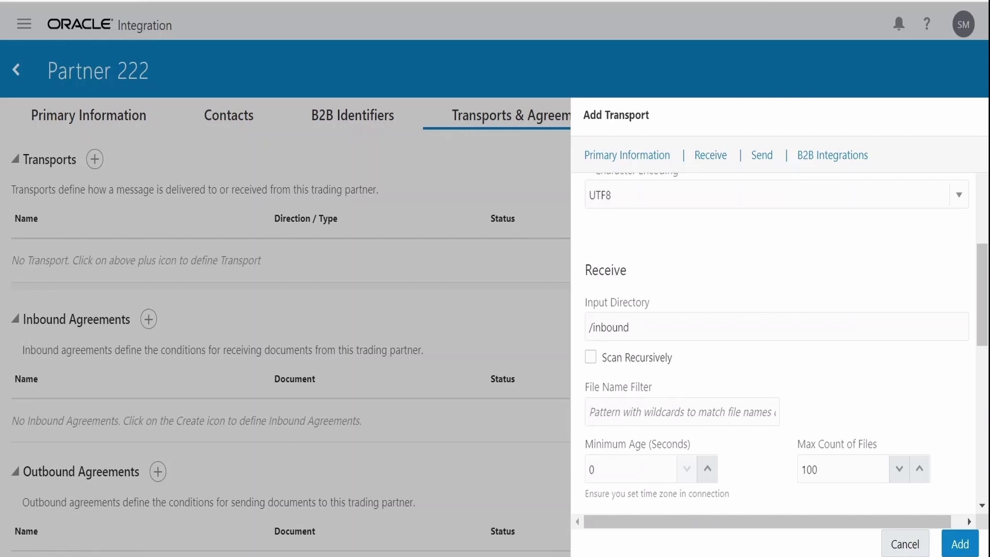
type("*_850")
type(".ed")
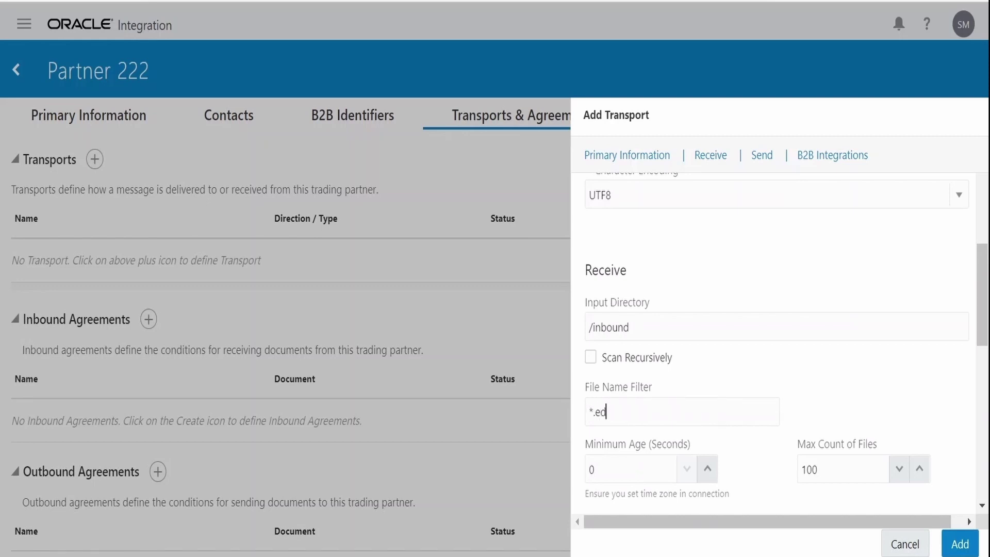
type("i")
key("Left")
key("Left")
key("Left")
key("Left")
type("_850")
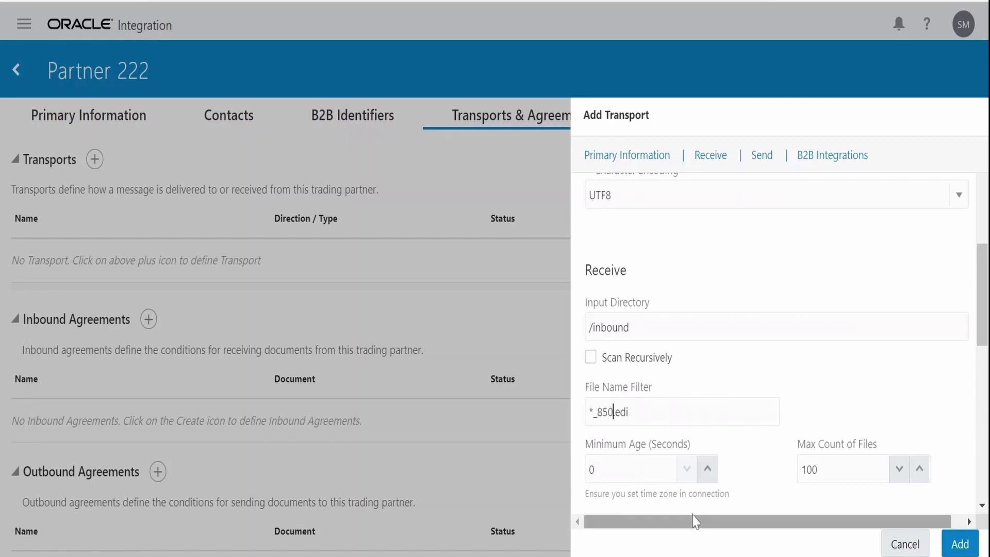
Step: Set the minimum age of received files to 5 seconds
scroll(711, 448, "down", 1)
scroll(712, 448, "down", 1)
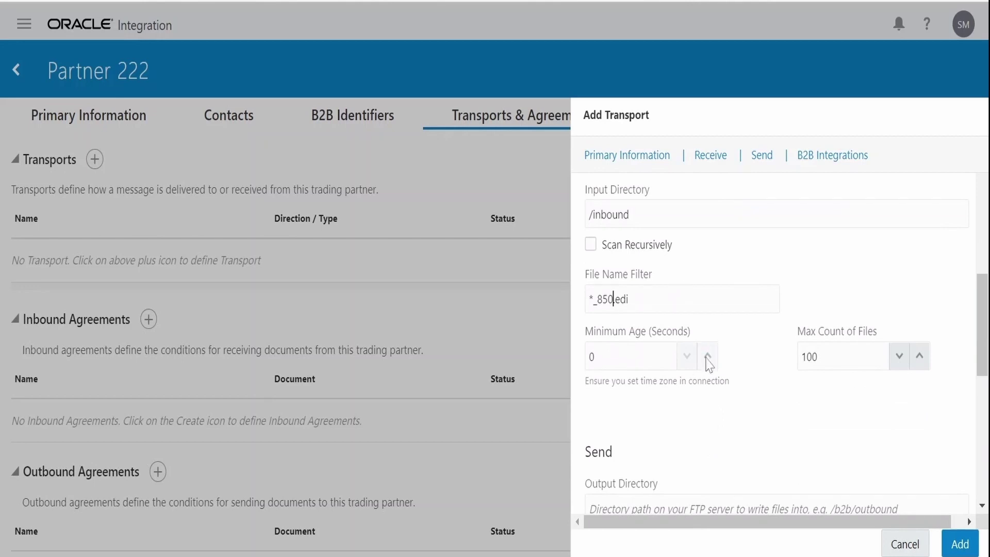
left_click(708, 356)
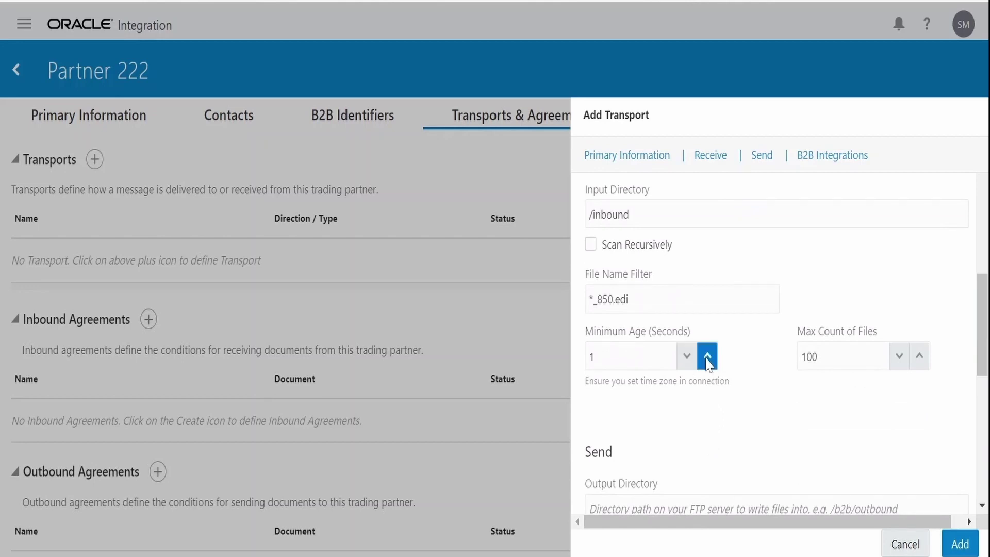
left_click(708, 356)
left_click(708, 356)
left_click(708, 356)
left_click(708, 356)
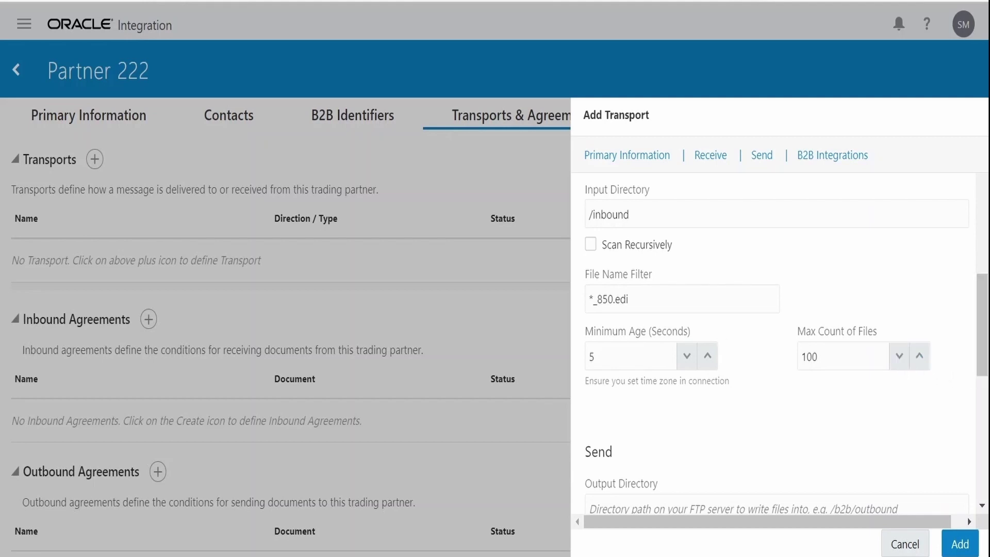
Step: Set the transport's maximum count of received files to 5
left_click(817, 356)
double_click(810, 356)
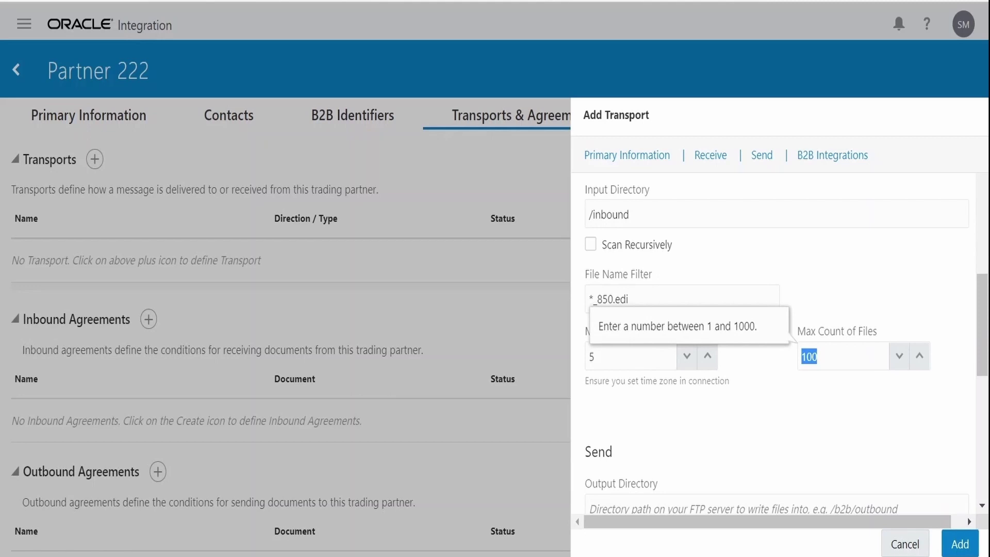
type("5")
Step: Set the transport's send output directory to /outbound
scroll(876, 380, "down", 3)
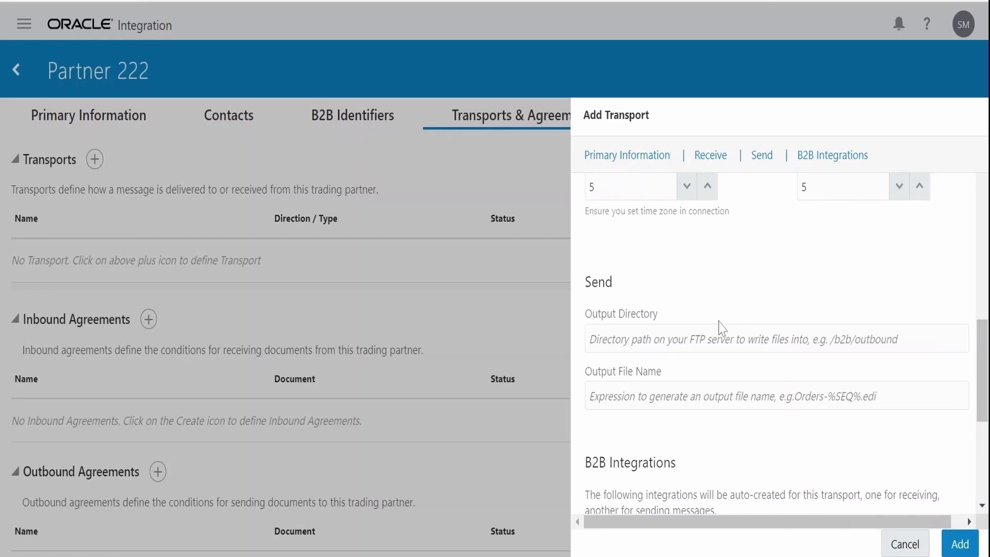
left_click(721, 328)
type("/out bout")
key("BackSpace")
key("BackSpace")
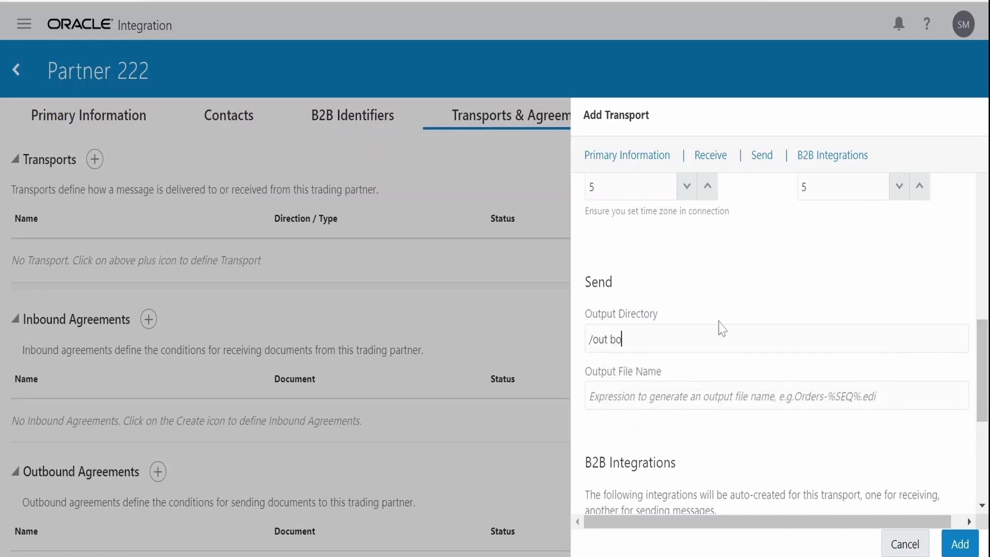
key("BackSpace")
key("BackSpace")
key("BackSpace")
type("bound")
Step: Set the transport's output file name to Order_%SEQ%.edi
key("Tab")
type("Order")
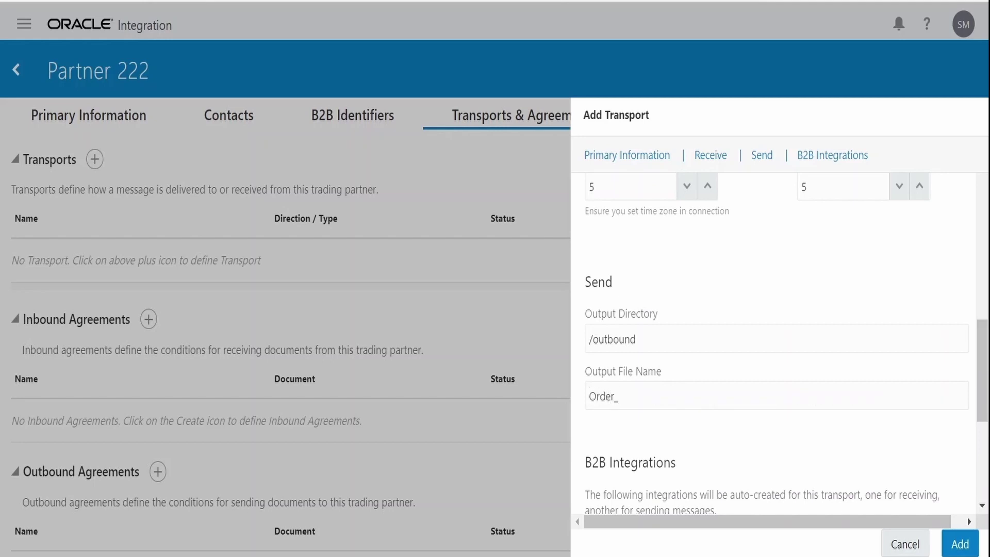
type("_%SEQ$")
key("BackSpace")
type("%.edi")
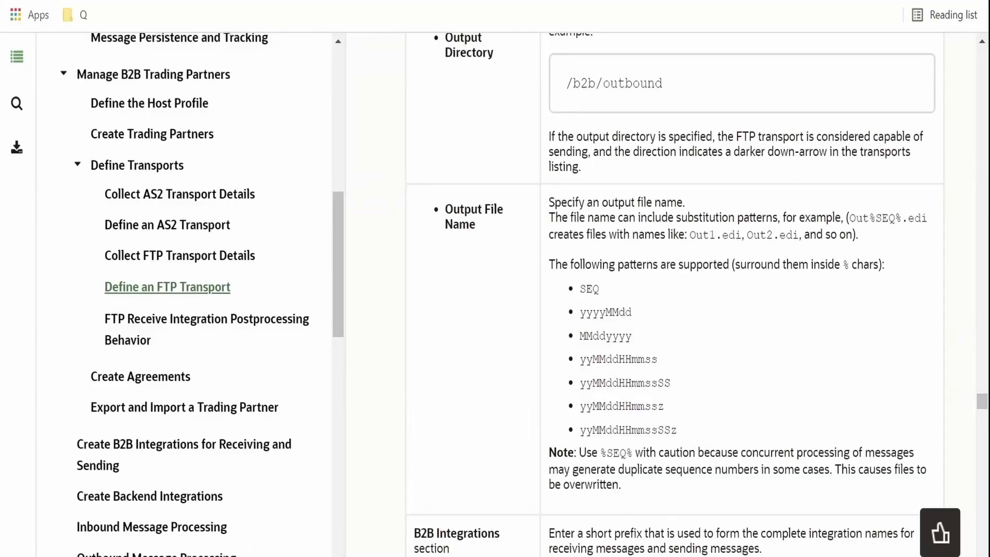
Step: Examine the FTP transport documentation for output file name patterns, integration prefixes and deployment instructions
double_click(589, 289)
double_click(606, 312)
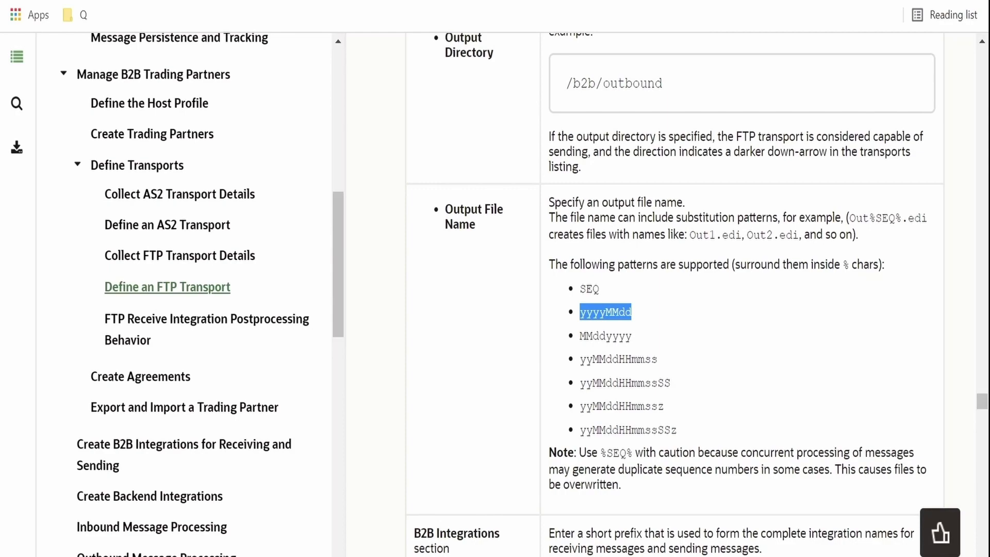
scroll(670, 309, "down", 2)
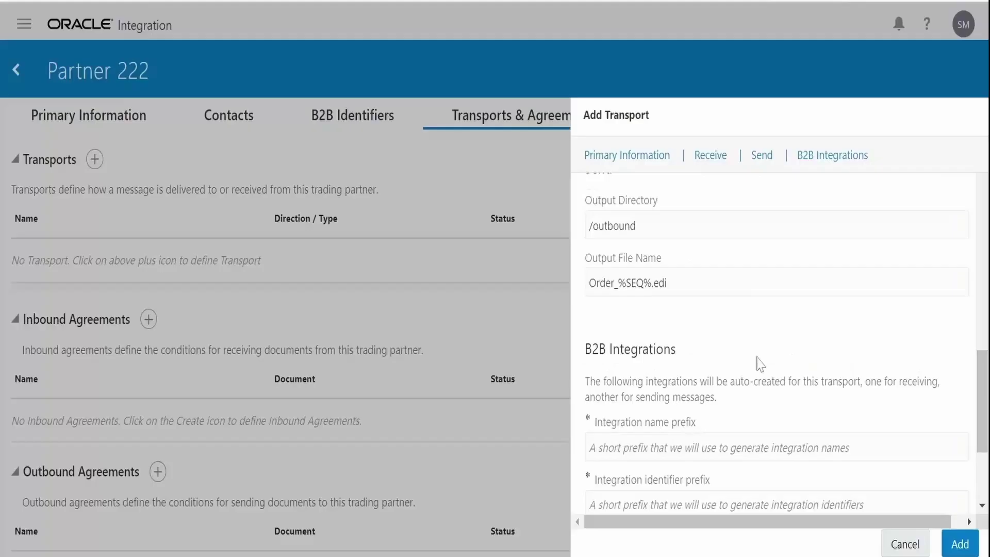
scroll(639, 361, "down", 3)
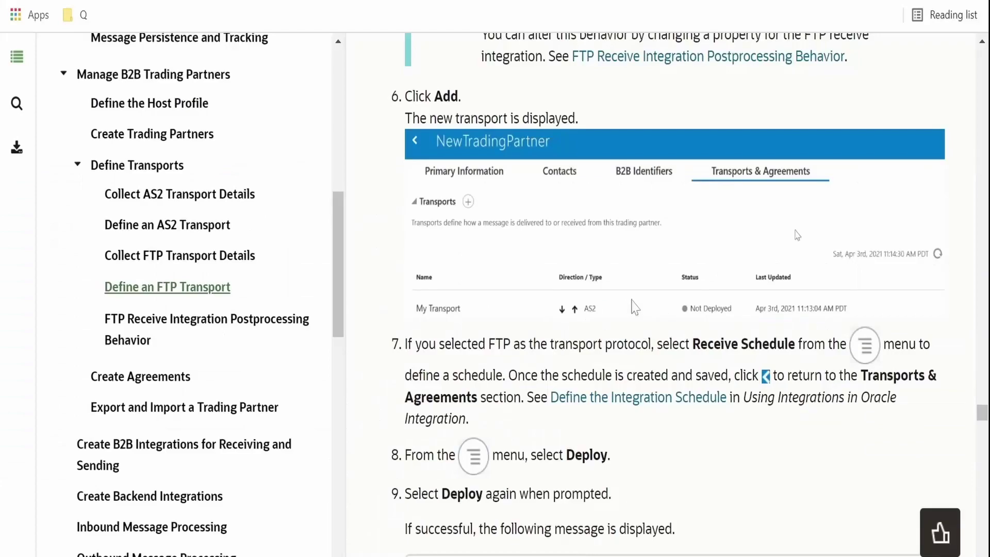
scroll(634, 309, "up", 8)
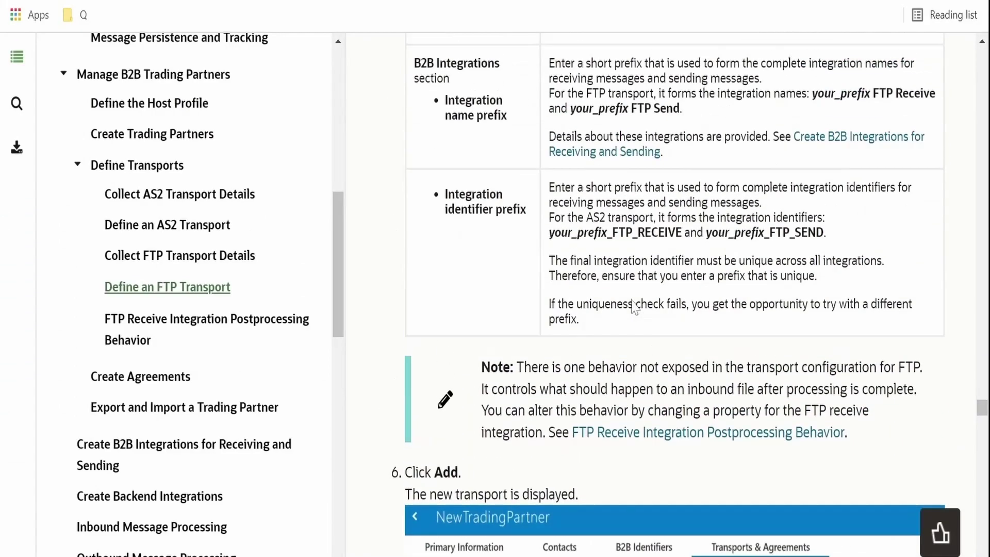
scroll(635, 303, "down", 12)
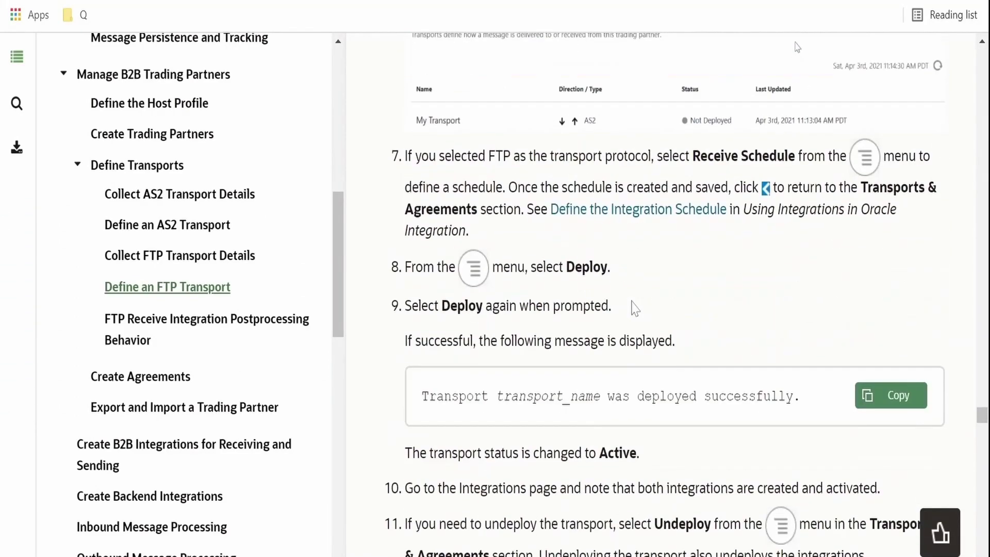
scroll(669, 294, "down", 5)
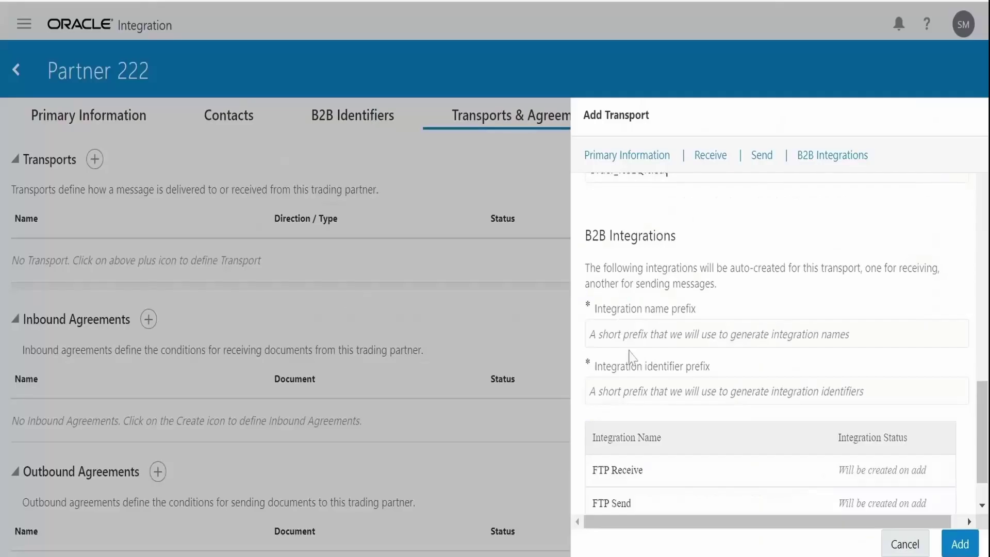
Step: Set the transport's integration name prefix to Partner_222 with PARTNER_222 as the integration identifier prefix
scroll(653, 456, "down", 1)
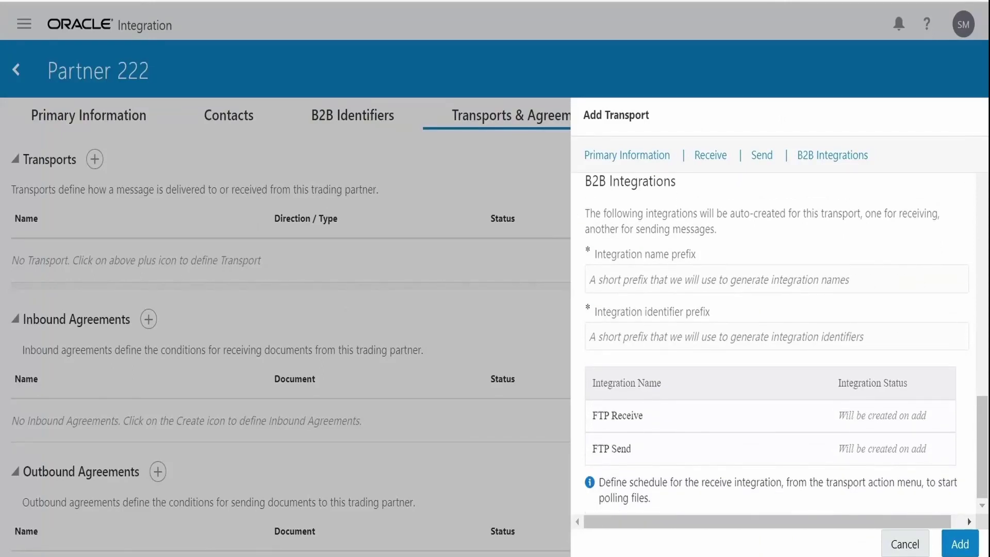
type("Partn")
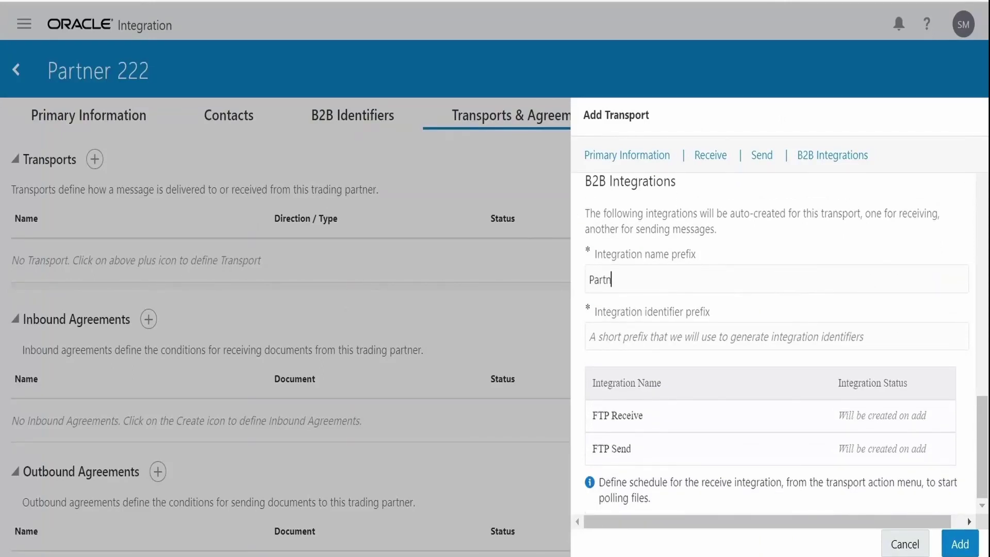
type("er_222_")
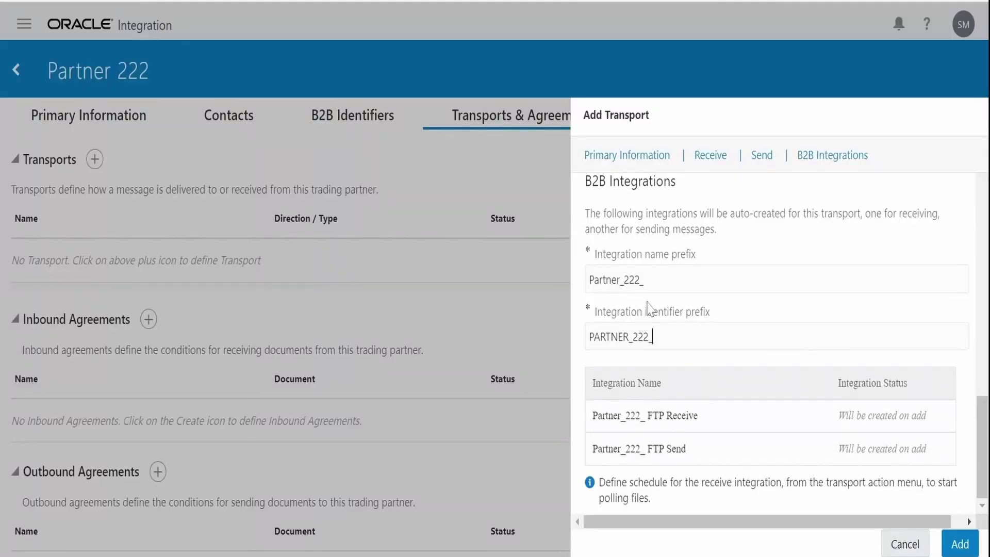
left_click(644, 280)
key("BackSpace")
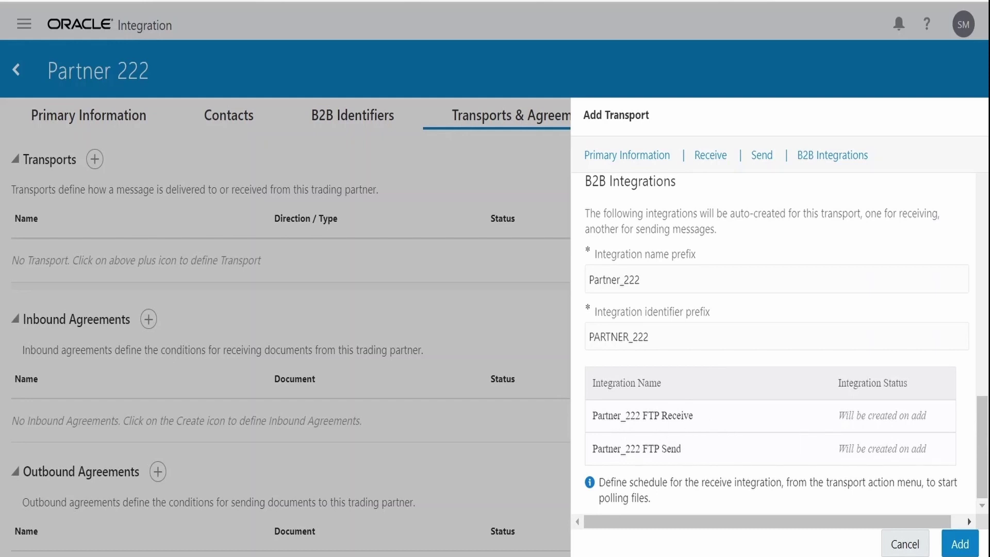
Step: Review the FTP Send and FTP Receive integration names and the documentation on creating inbound and outbound agreements
left_click_drag(682, 449, 597, 448)
left_click(597, 451)
left_click_drag(591, 449, 642, 448)
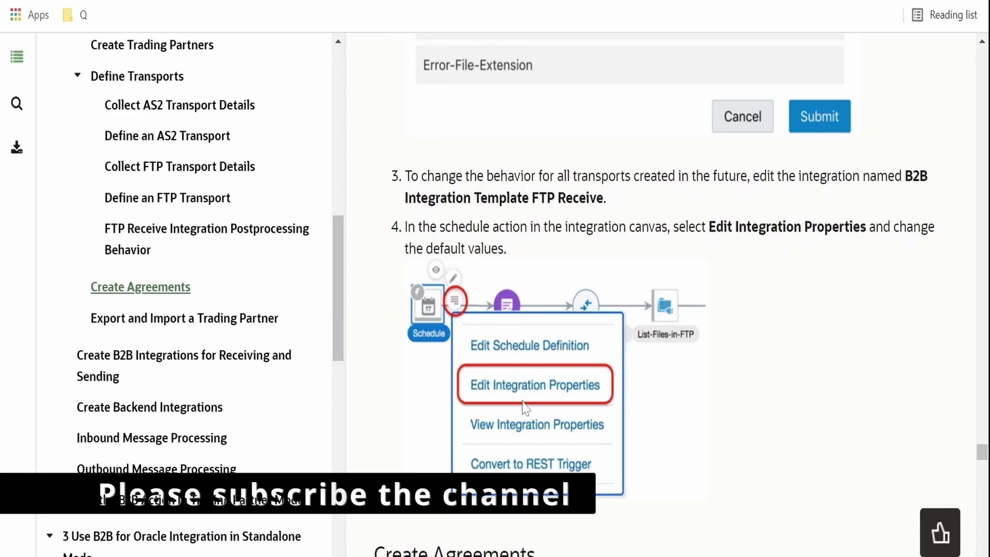
scroll(522, 426, "down", 5)
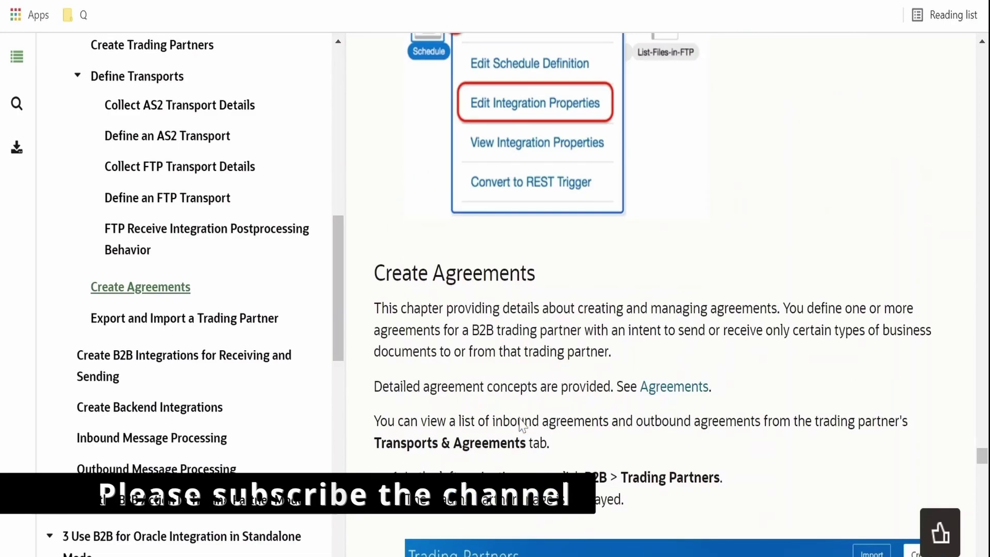
scroll(522, 425, "down", 5)
scroll(525, 417, "down", 5)
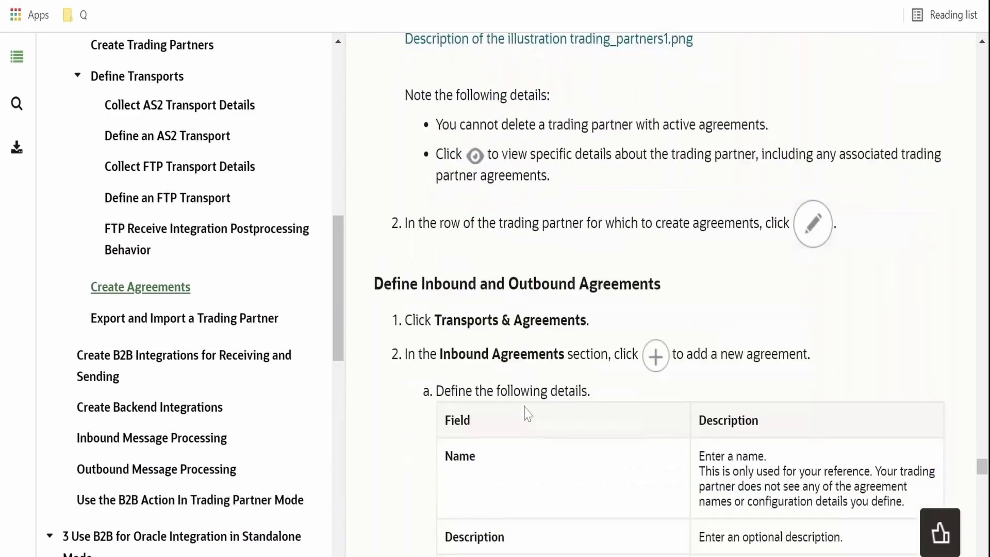
scroll(527, 412, "down", 5)
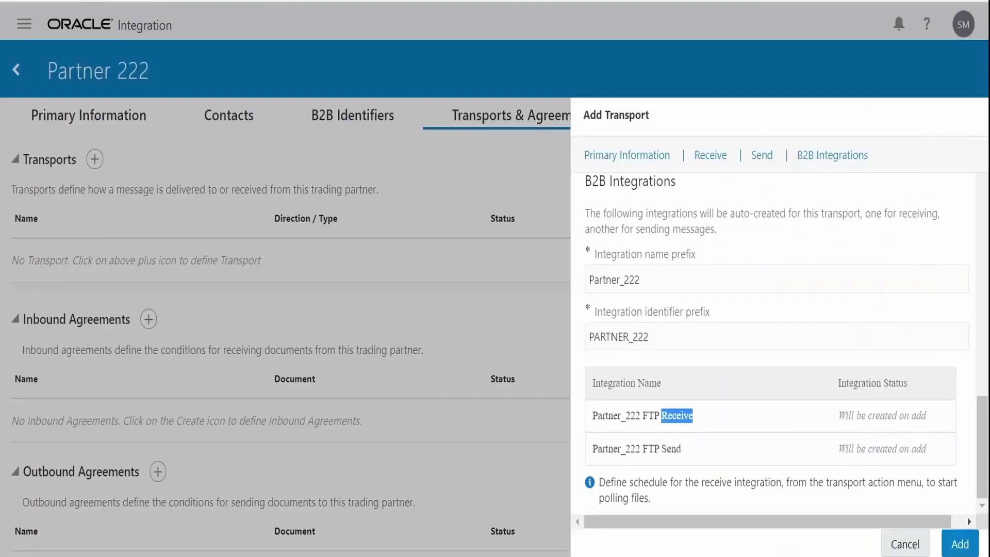
Step: Add the FTP transport to Partner 222 and deploy it
left_click(954, 543)
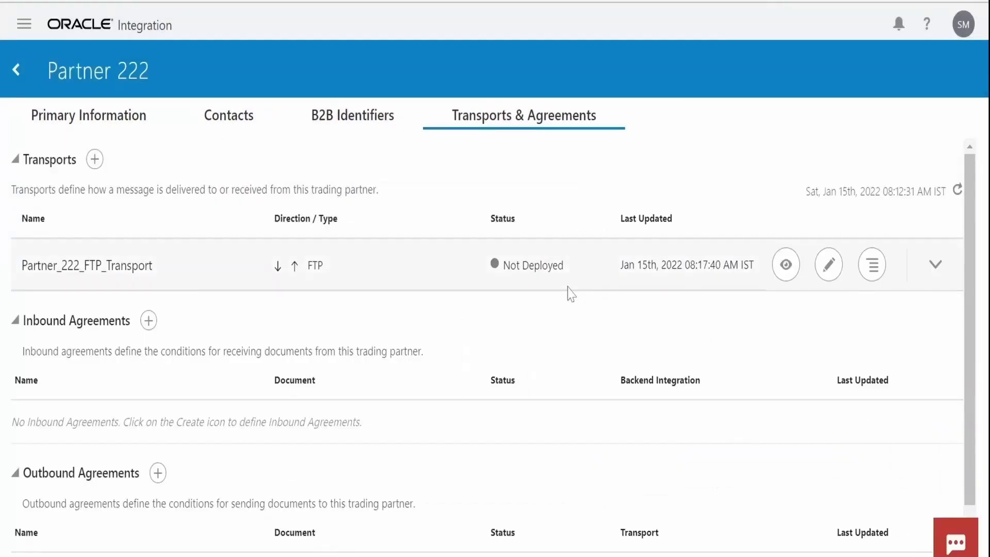
left_click(874, 274)
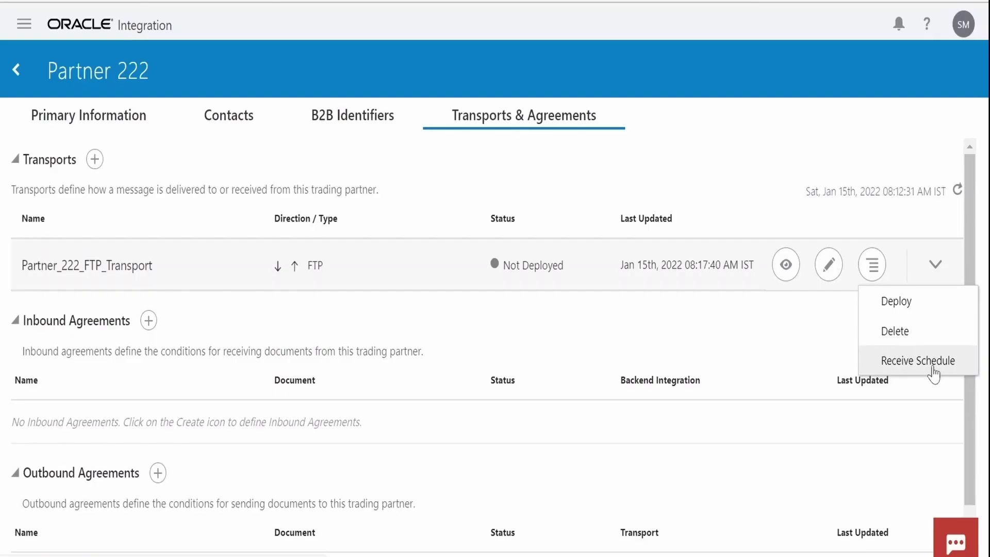
left_click(900, 309)
left_click(644, 360)
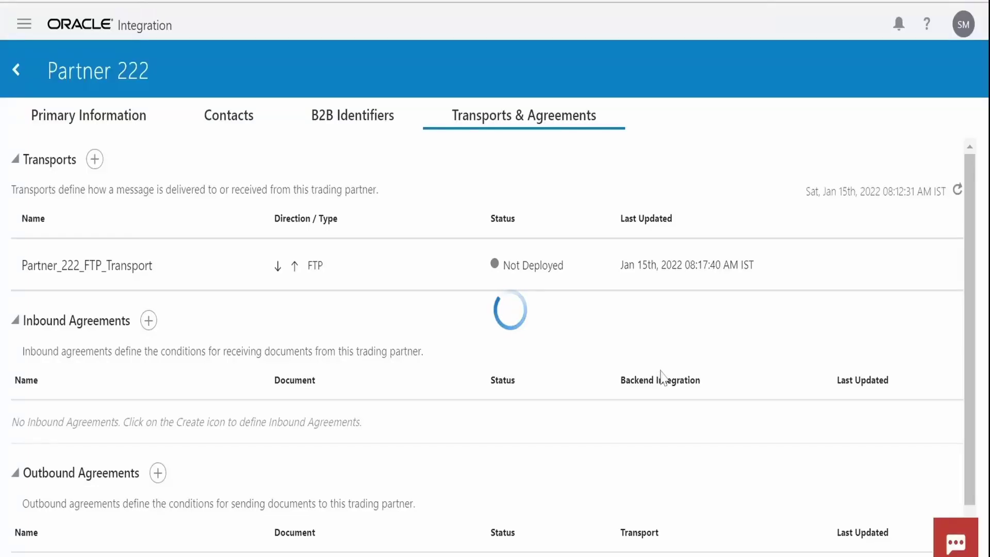
left_click(963, 127)
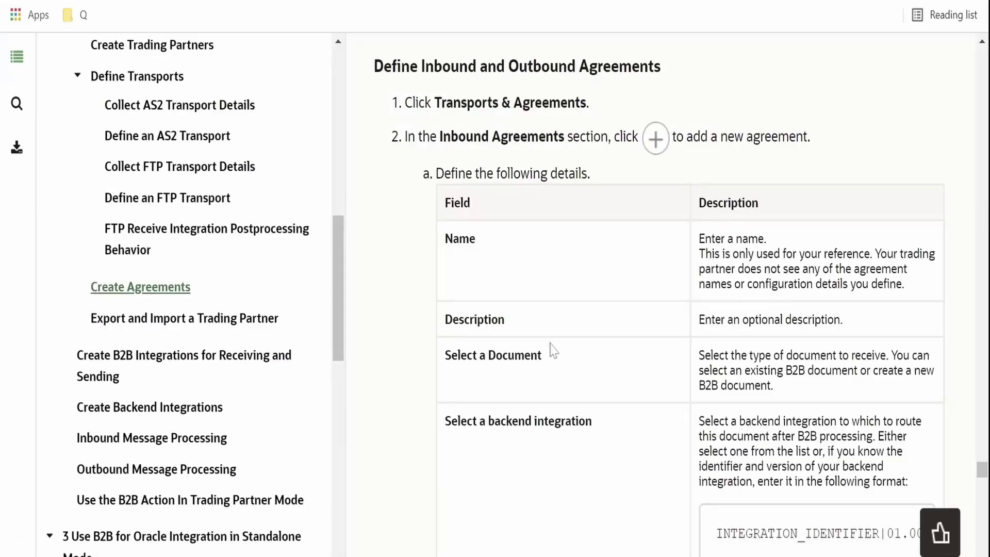
Step: Start a new inbound agreement for Partner 222 named Partner_222_Inbound_Agreement, consulting the documentation on defining agreements
scroll(550, 349, "up", 5)
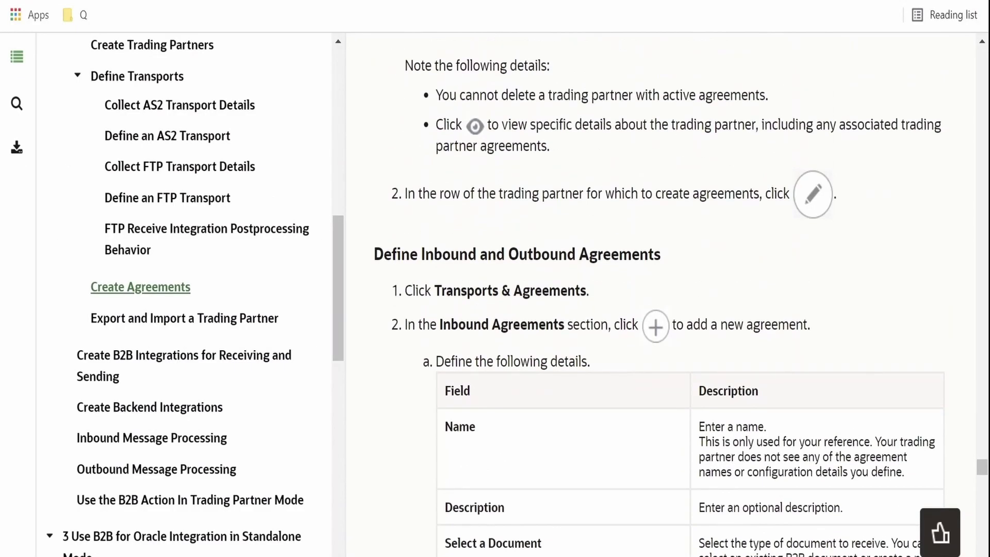
scroll(471, 344, "down", 5)
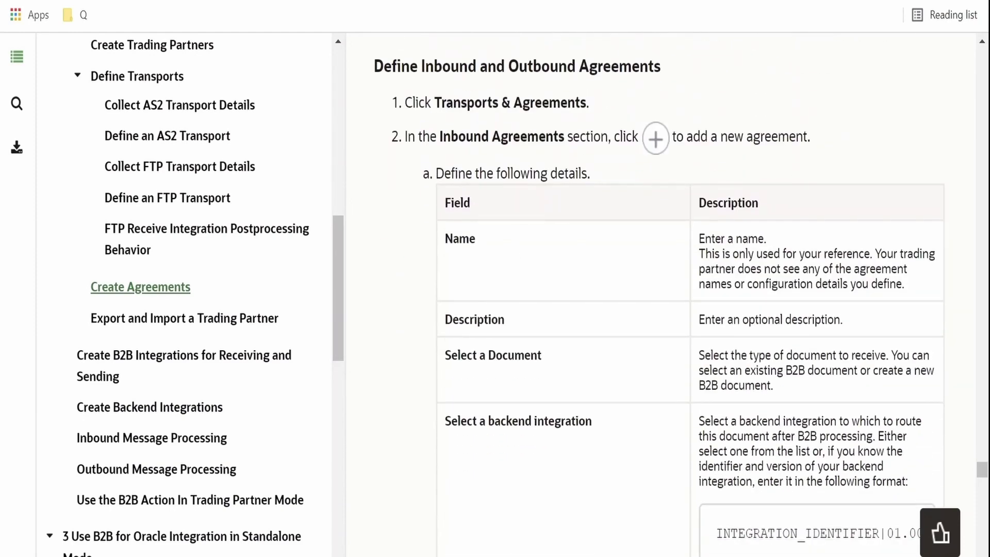
scroll(609, 324, "down", 3)
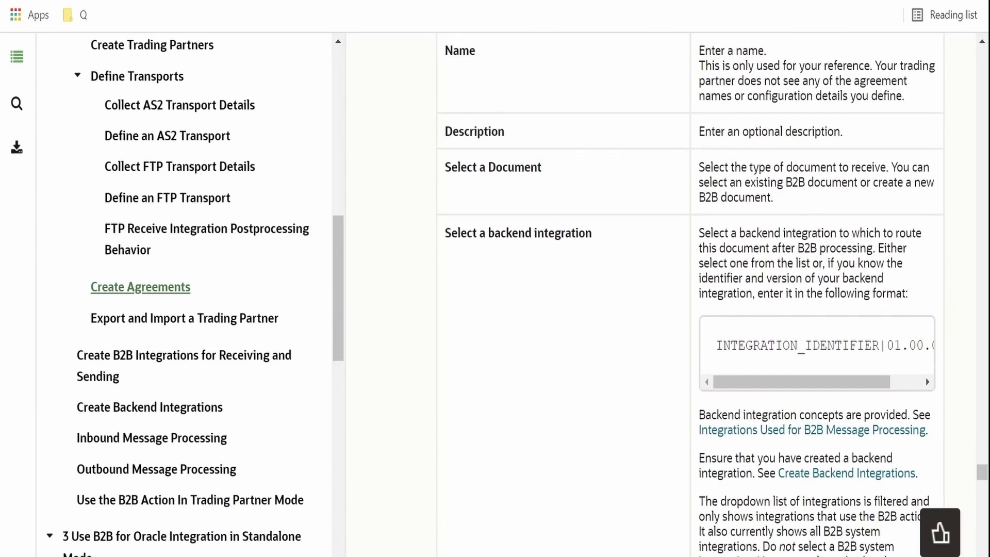
scroll(690, 294, "down", 5)
type("_22")
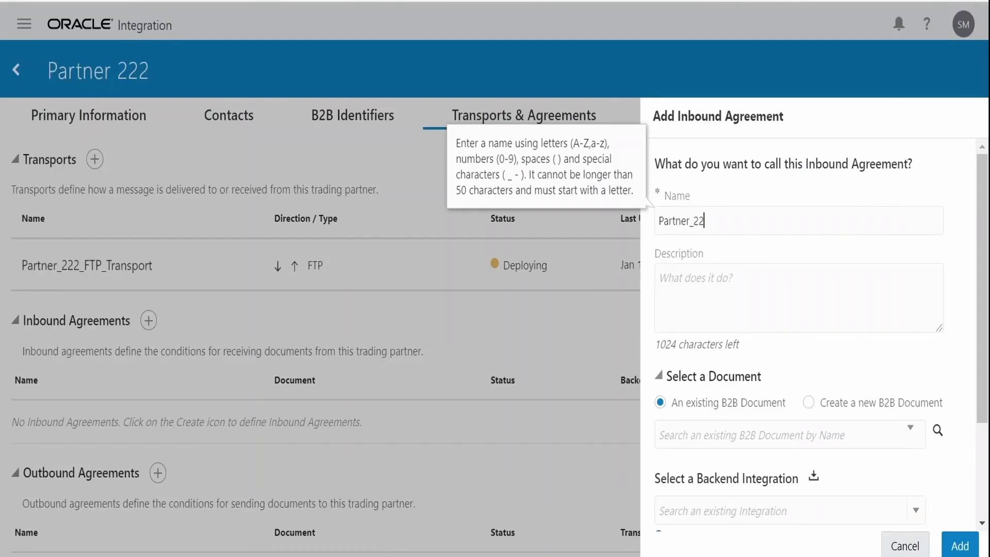
type("2_Inbound_Agreement")
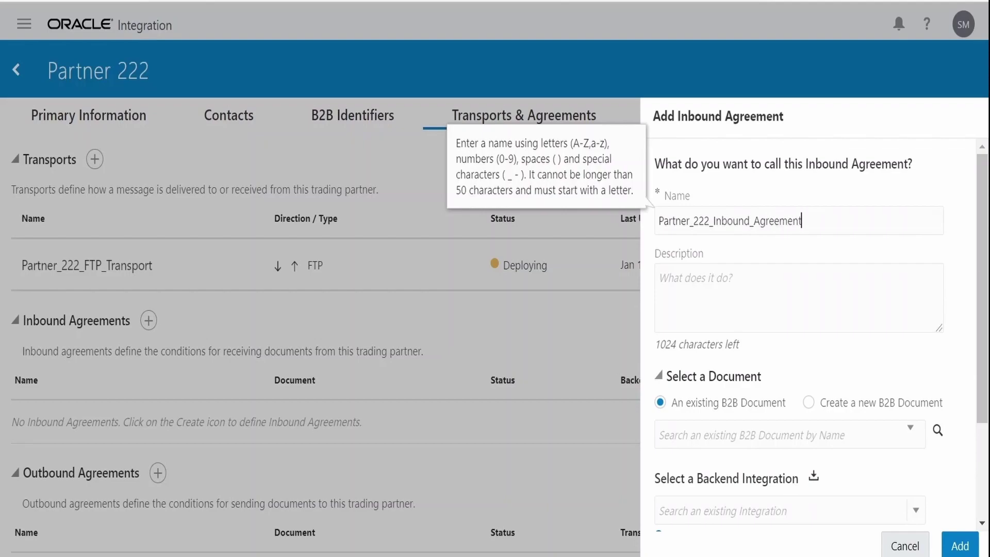
Step: Choose the existing B2B document DEV_850_01_Doc for the inbound agreement
scroll(846, 377, "down", 1)
left_click(846, 376)
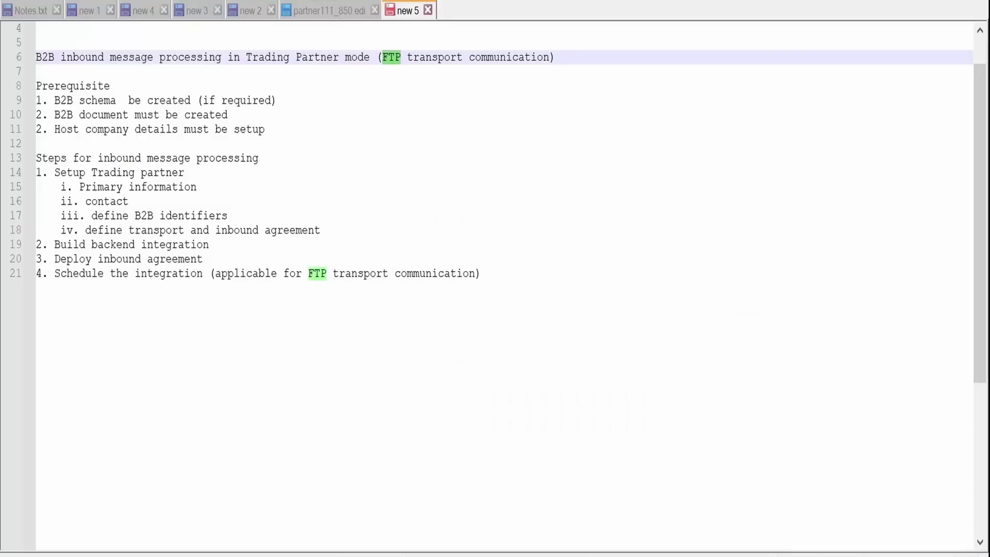
left_click_drag(279, 101, 73, 100)
left_click_drag(230, 115, 25, 104)
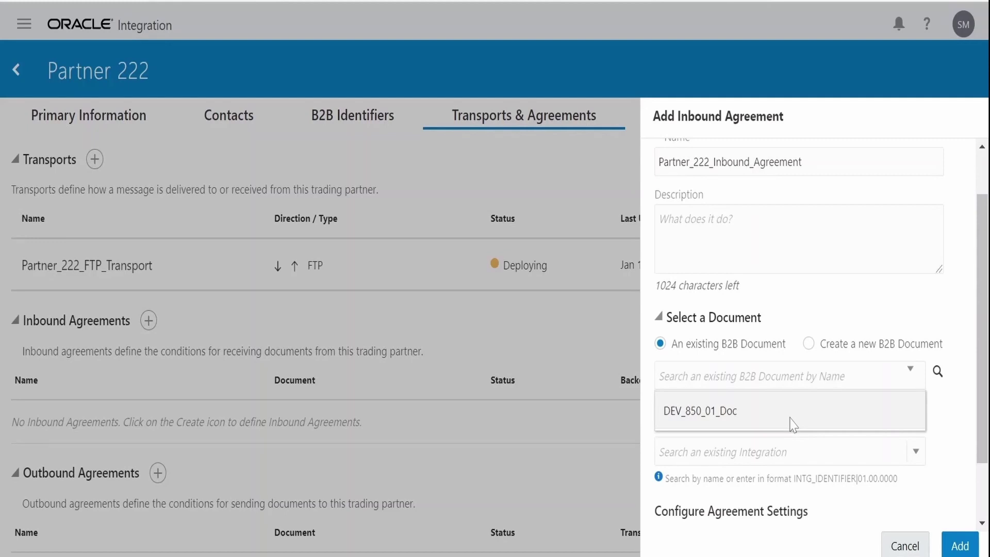
left_click(792, 424)
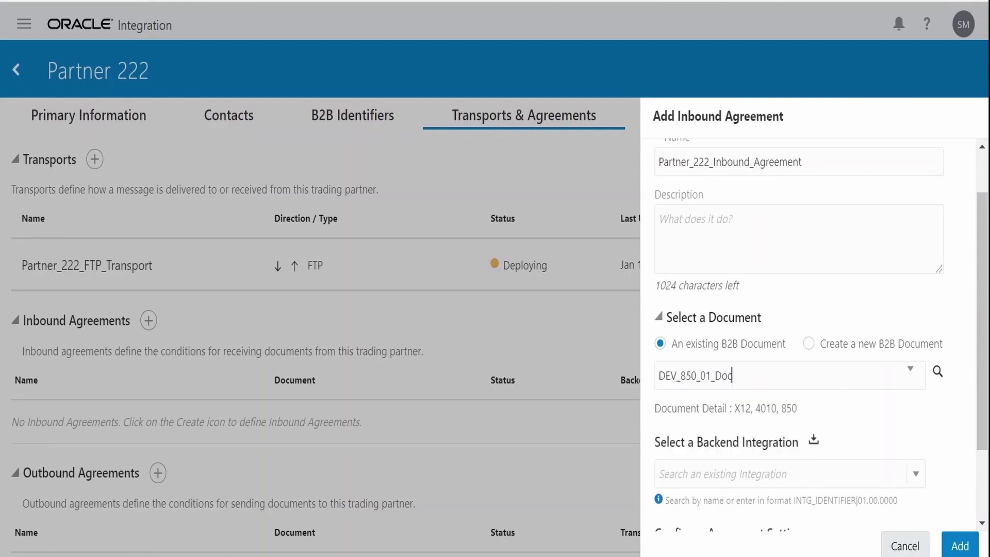
Step: Choose Partner_222 FTP Receive | 01.00.0000 as the inbound agreement's backend integration
scroll(902, 380, "down", 2)
left_click(916, 380)
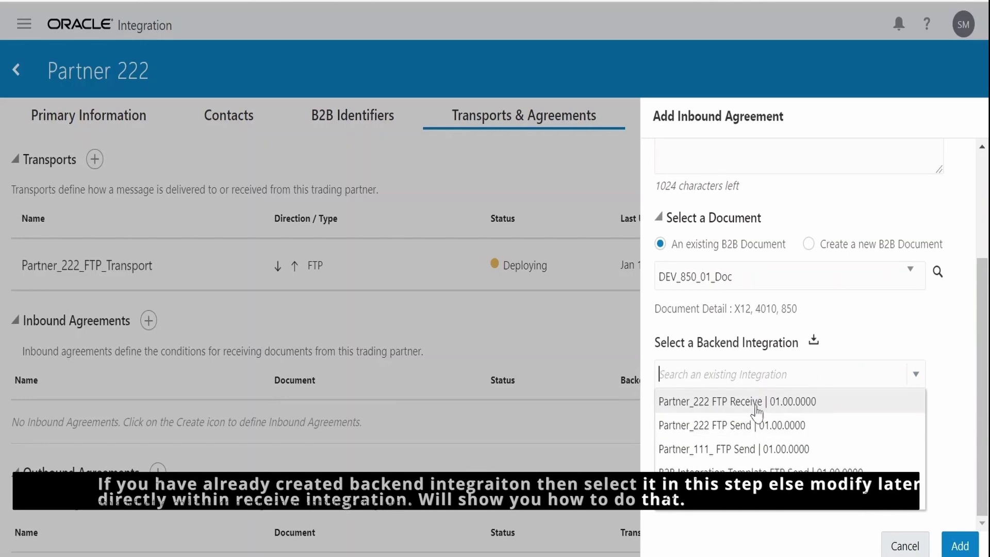
left_click(757, 408)
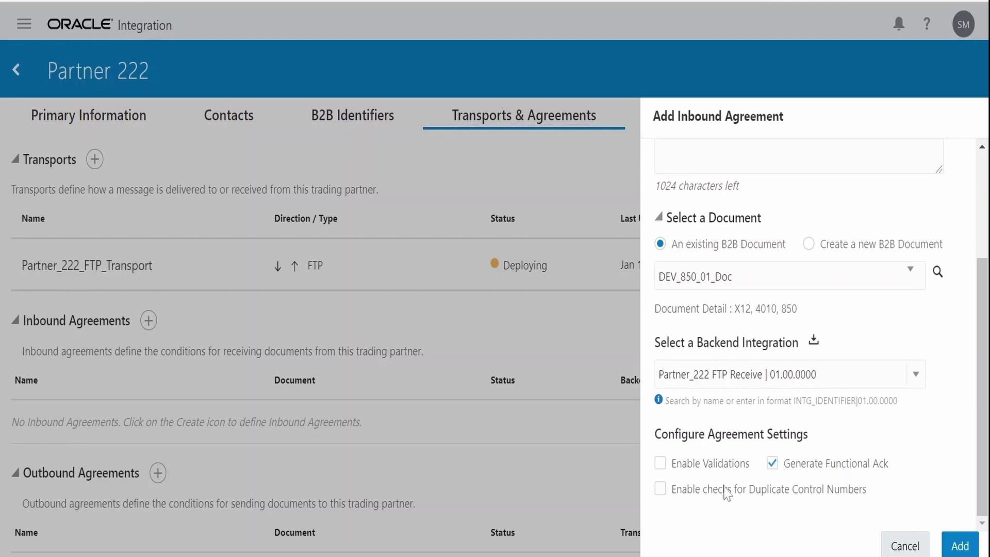
Step: Enable checks for duplicate control numbers and add the inbound agreement
left_click(662, 490)
left_click(960, 546)
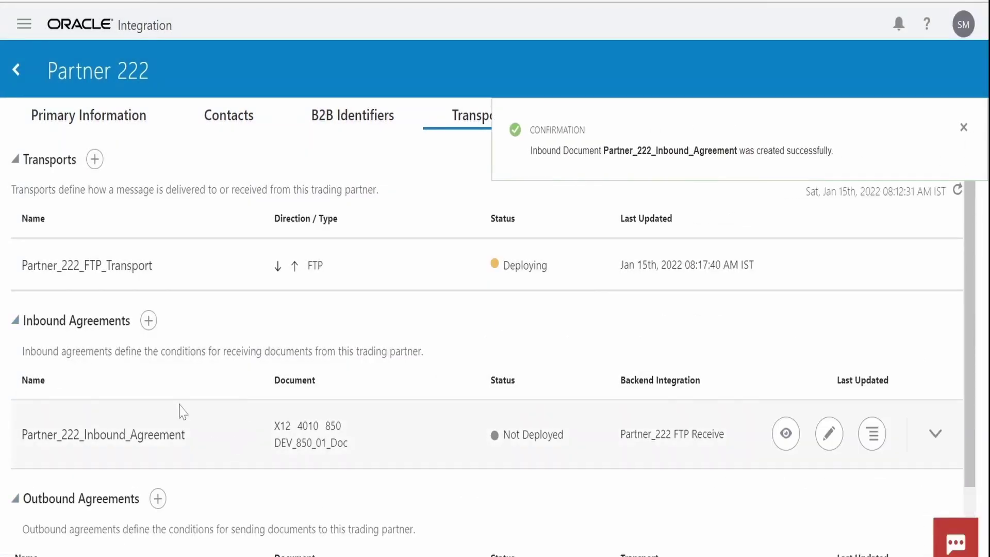
Step: Deploy the inbound agreement Partner_222_Inbound_Agreement and confirm the deployment
left_click(880, 442)
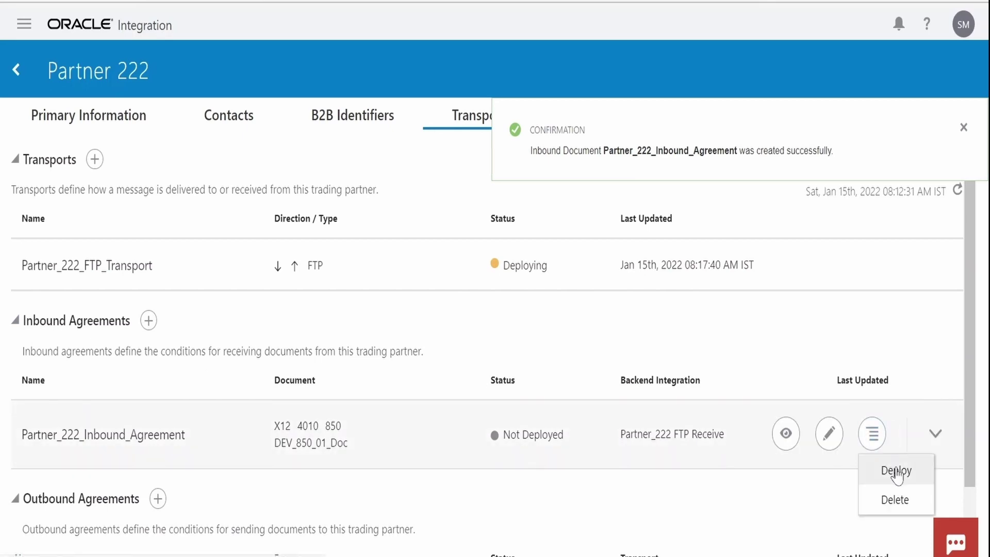
left_click(897, 472)
left_click(645, 357)
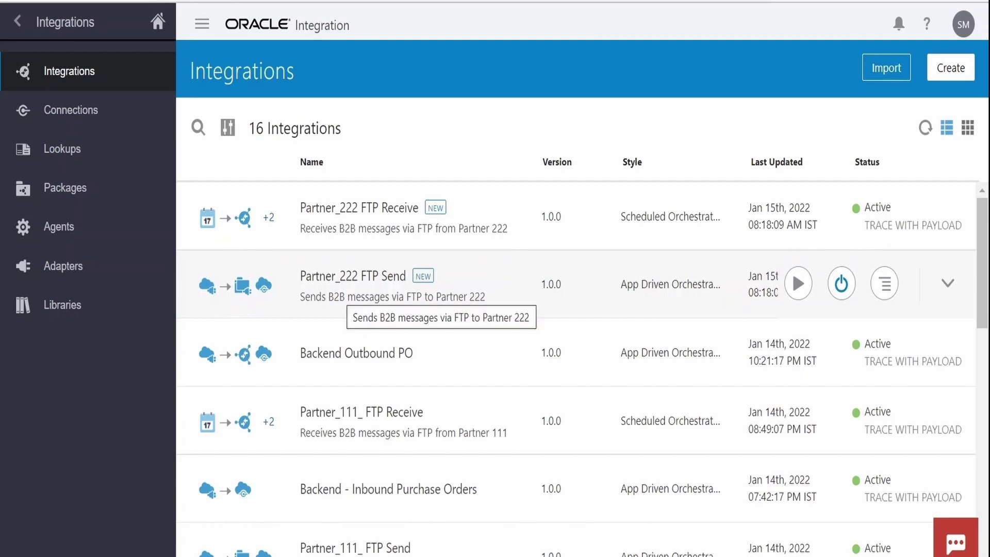
Step: Look through the integrations list for the Partner_222 FTP Receive and Send integrations and the B2B templates they derive from
scroll(390, 260, "down", 3)
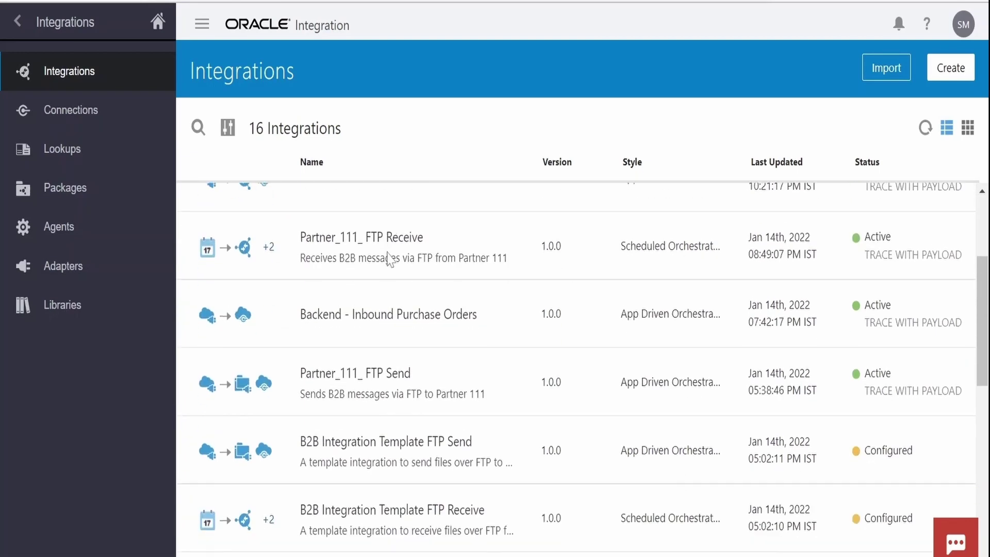
scroll(392, 392, "down", 1)
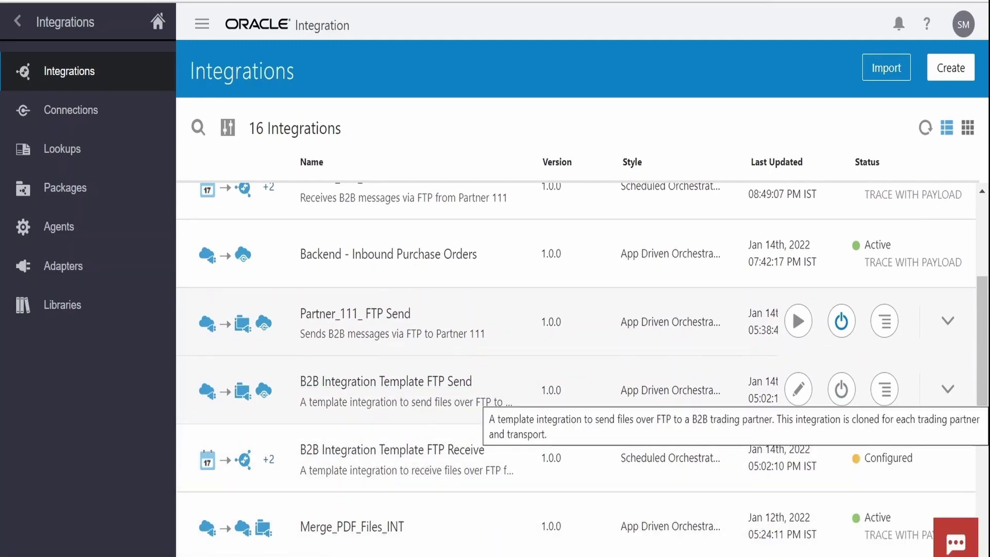
scroll(469, 427, "up", 2)
scroll(464, 431, "down", 2)
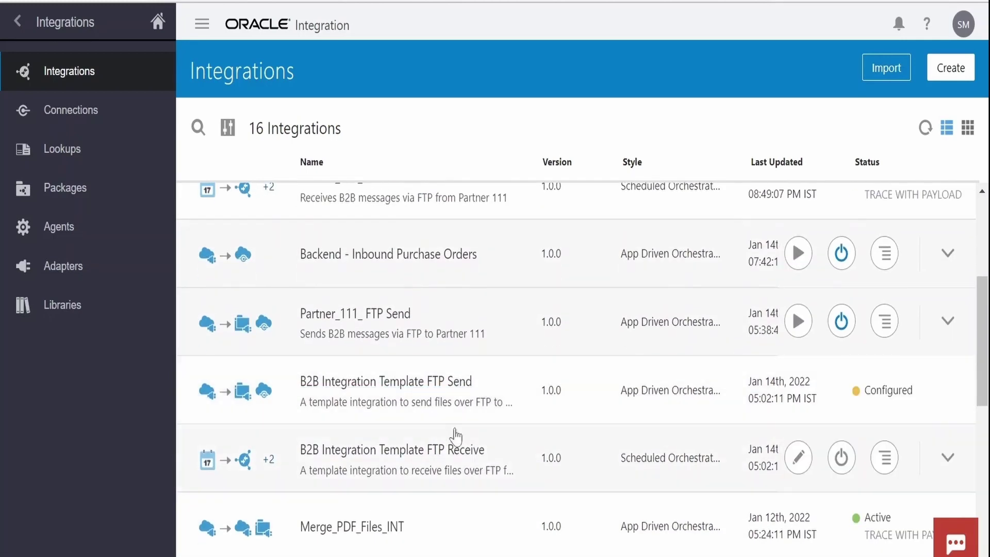
scroll(435, 376, "up", 3)
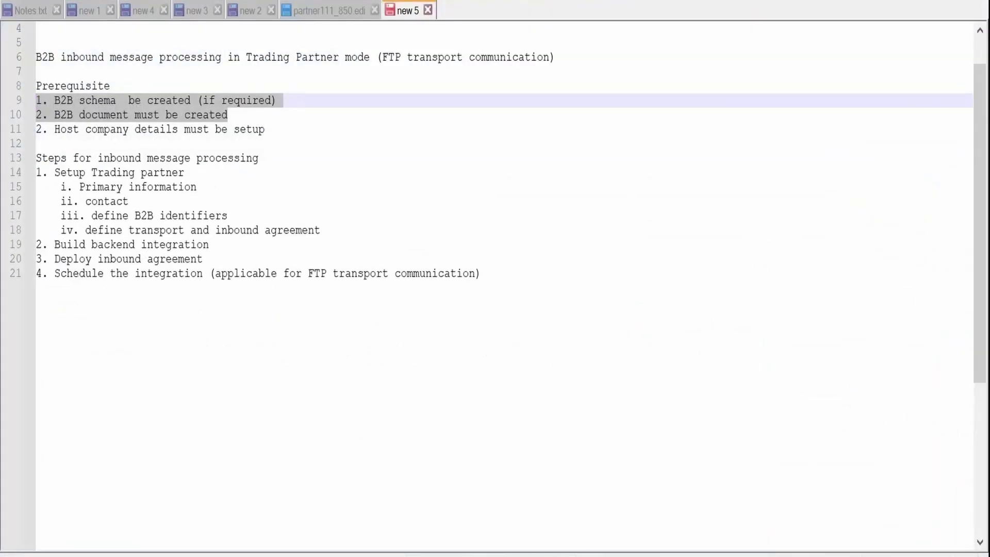
Step: Switch to the notes and review the inbound message processing steps, from trading partner setup through building the backend integration and deploying the agreement
left_click(36, 143)
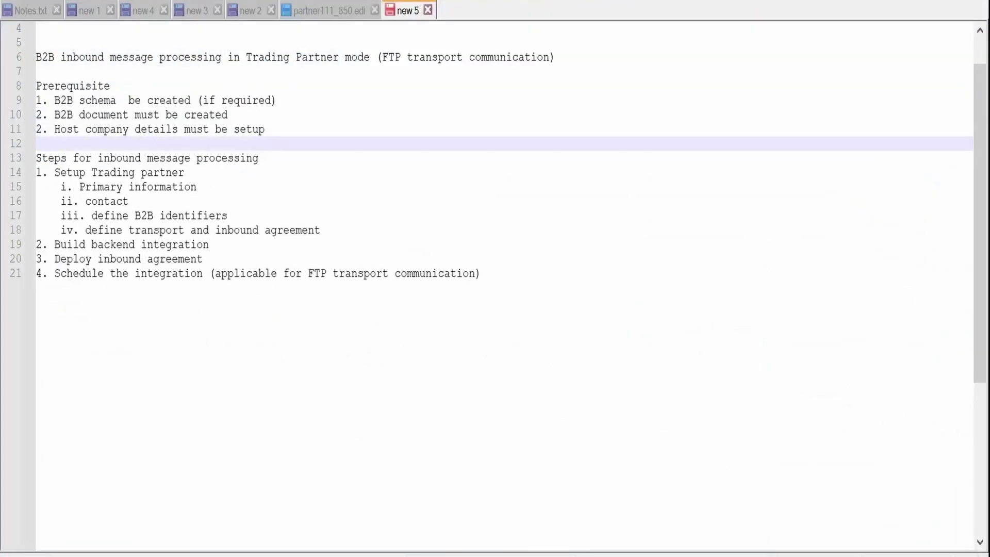
left_click_drag(49, 172, 197, 187)
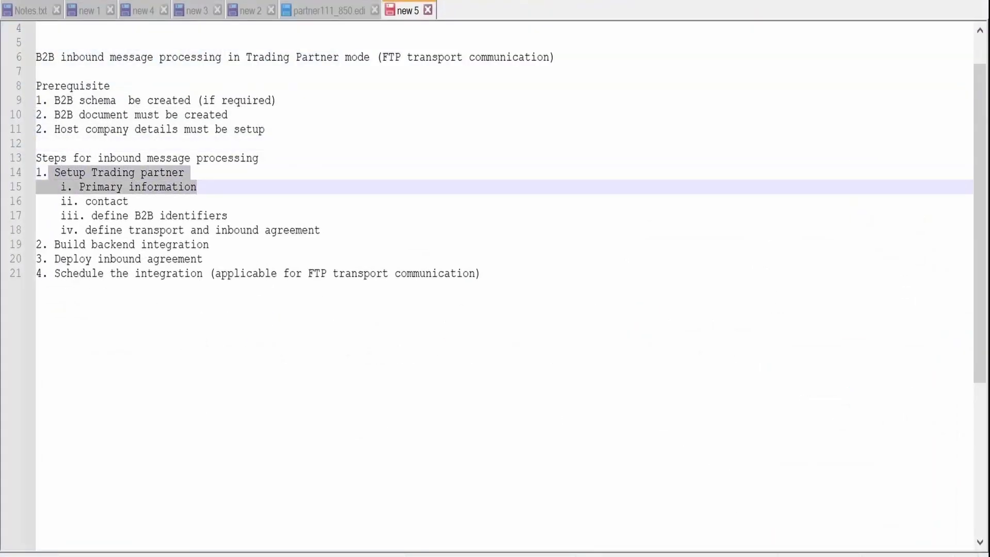
key("Down")
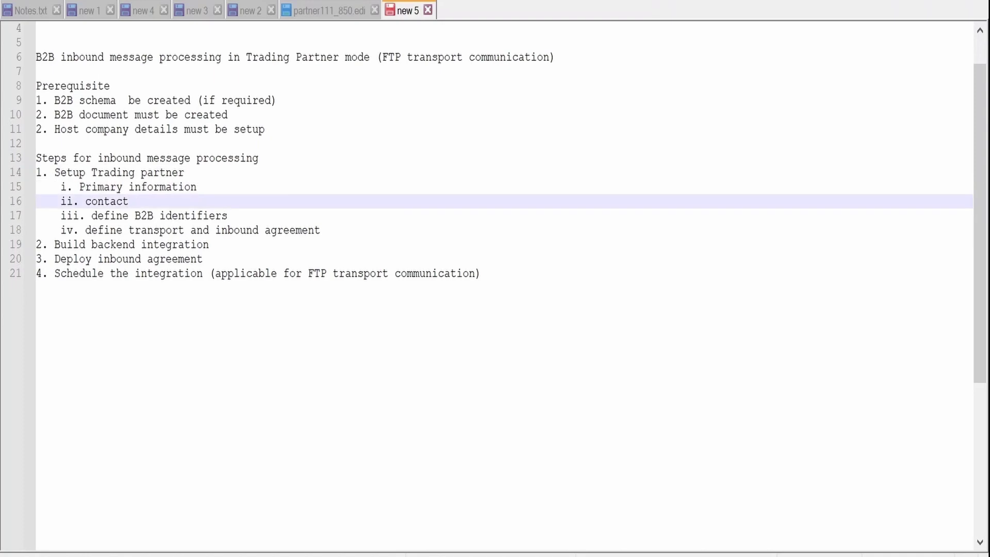
left_click(228, 215)
left_click_drag(321, 230, 85, 230)
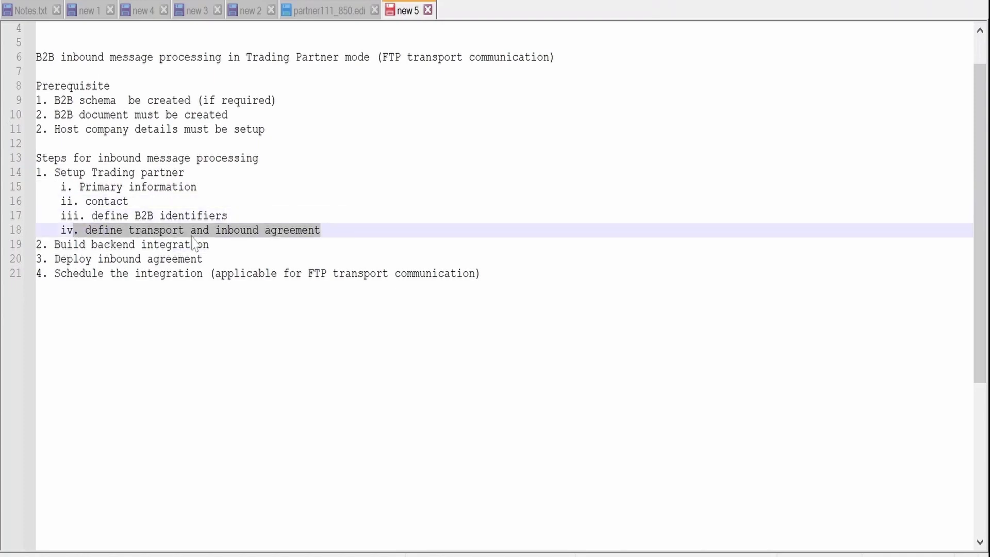
left_click_drag(213, 244, 67, 244)
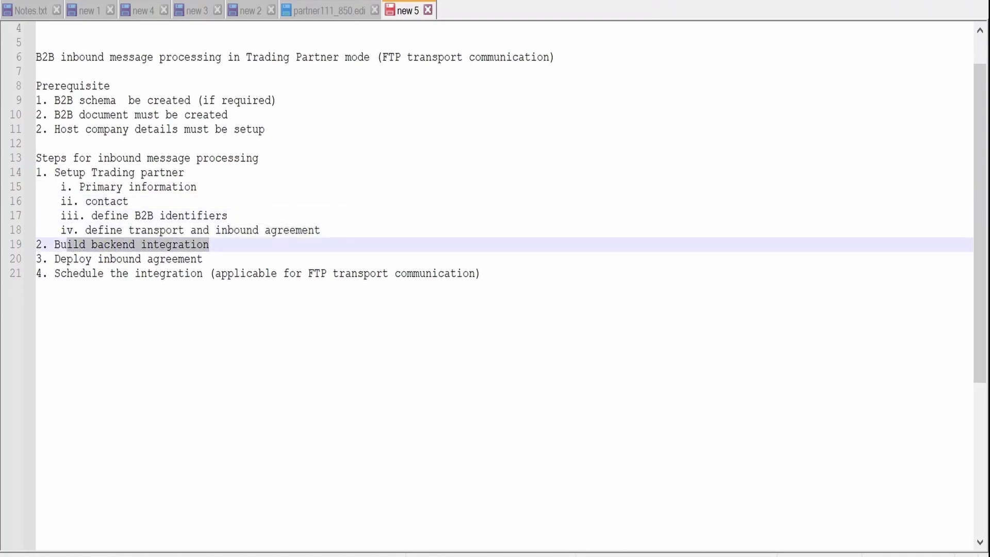
left_click_drag(203, 259, 54, 259)
left_click(209, 244)
left_click_drag(209, 245, 55, 244)
Step: Switch to the Oracle Help Center and read the Inbound Message Processing topic's processing steps and inbound backend integration requirements
key("alt+Tab")
scroll(191, 433, "down", 1)
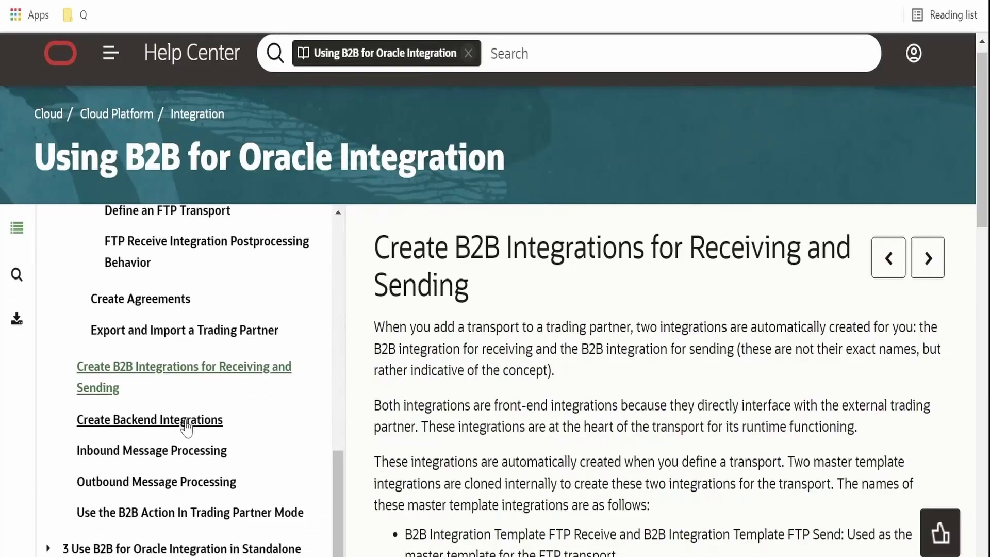
left_click(180, 455)
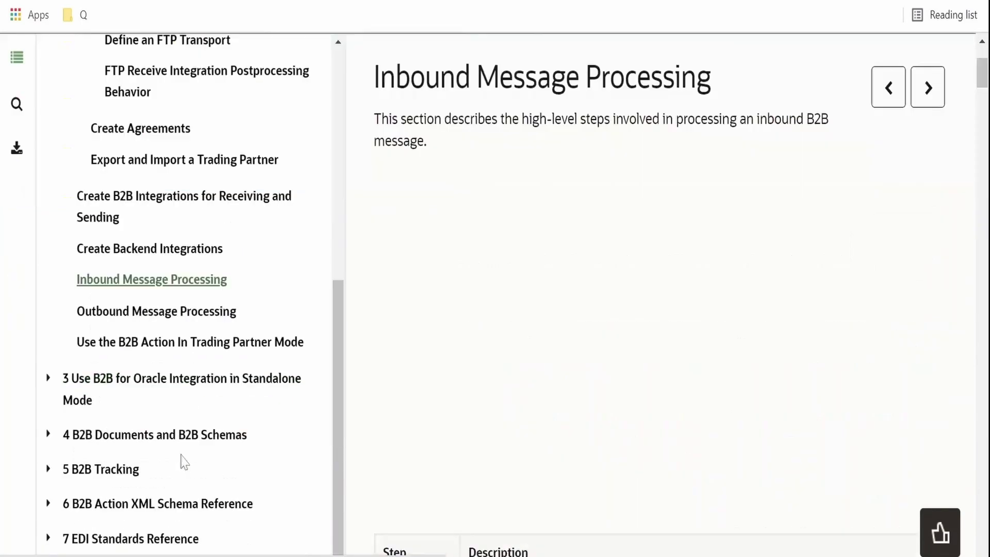
scroll(490, 340, "down", 3)
scroll(492, 340, "down", 12)
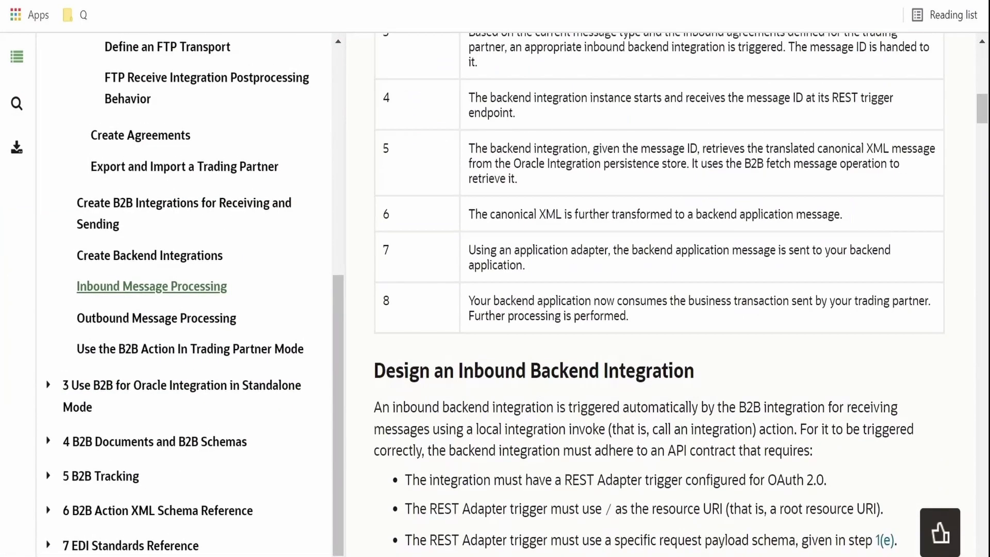
scroll(587, 124, "down", 15)
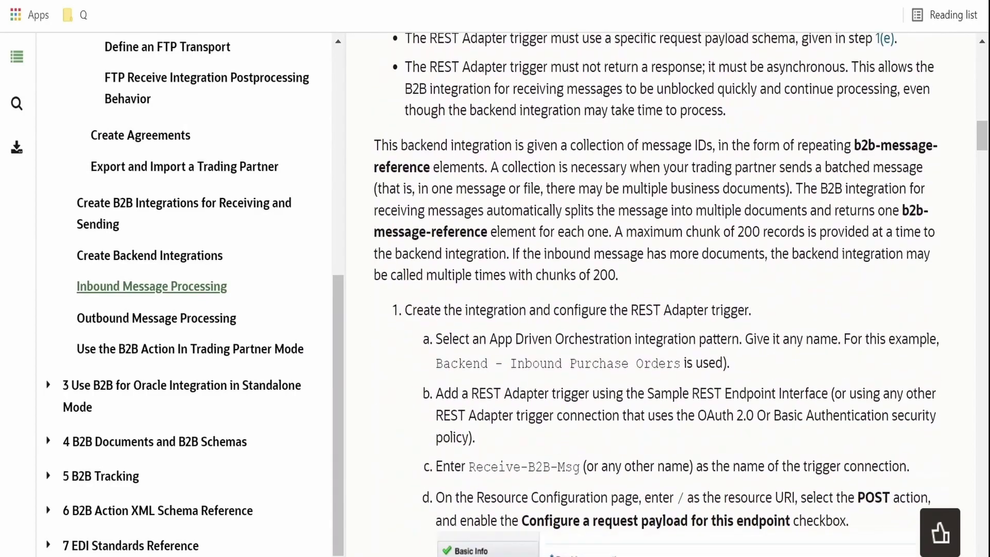
Step: Examine the documentation on creating the backend integration's REST Adapter trigger, including its resource configuration and sample JSON request payload
scroll(586, 124, "up", 5)
scroll(665, 294, "down", 1)
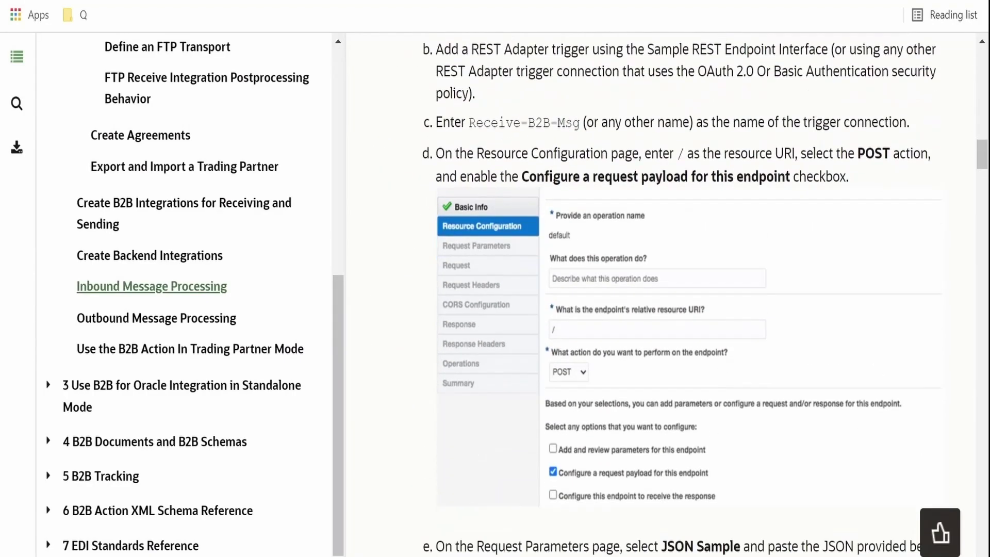
scroll(665, 294, "up", 3)
scroll(665, 294, "down", 2)
scroll(665, 294, "down", 5)
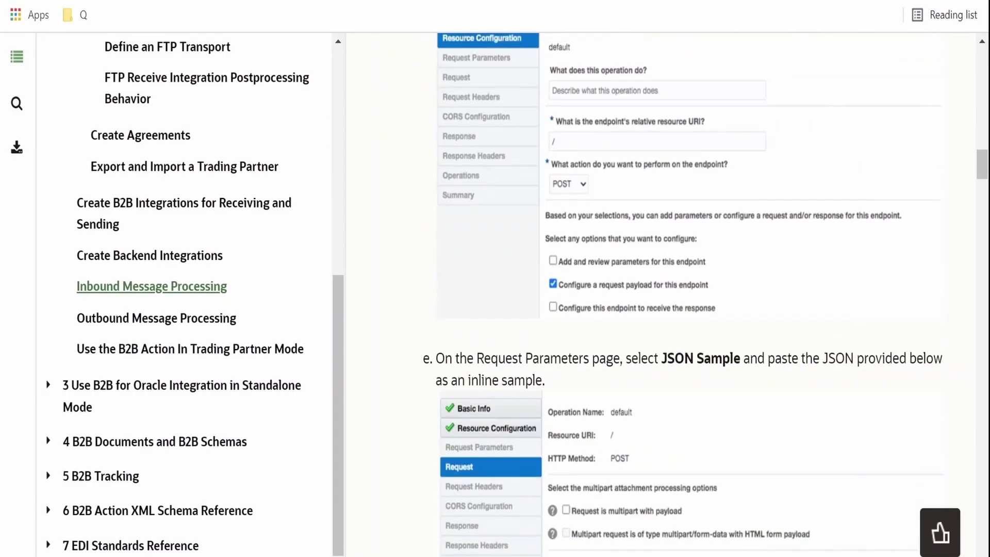
scroll(665, 294, "up", 7)
scroll(718, 215, "down", 15)
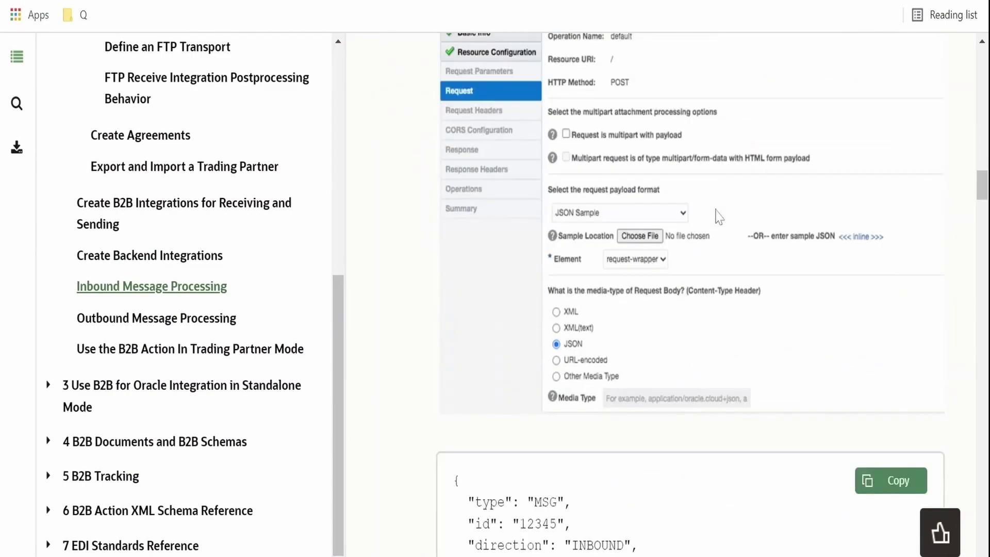
scroll(482, 135, "down", 5)
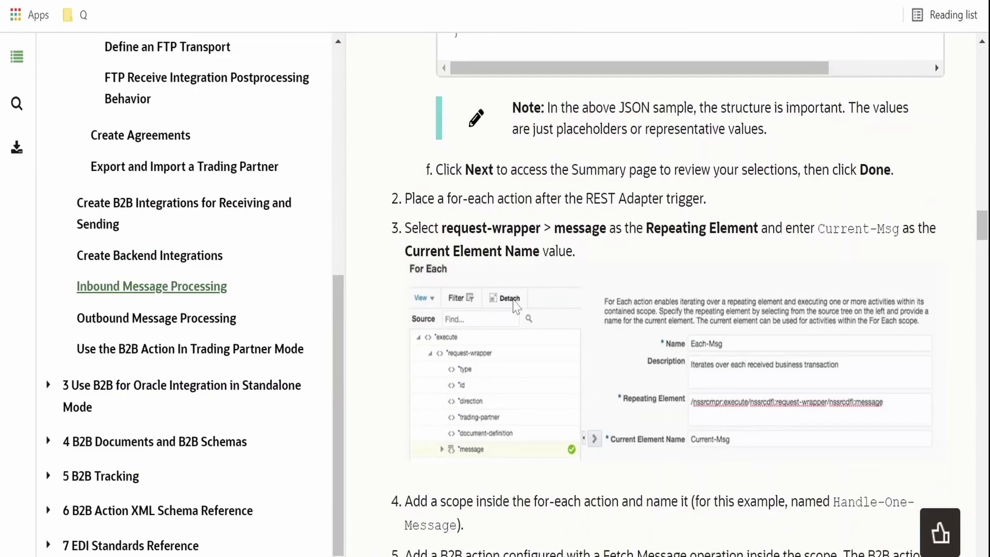
scroll(511, 137, "up", 7)
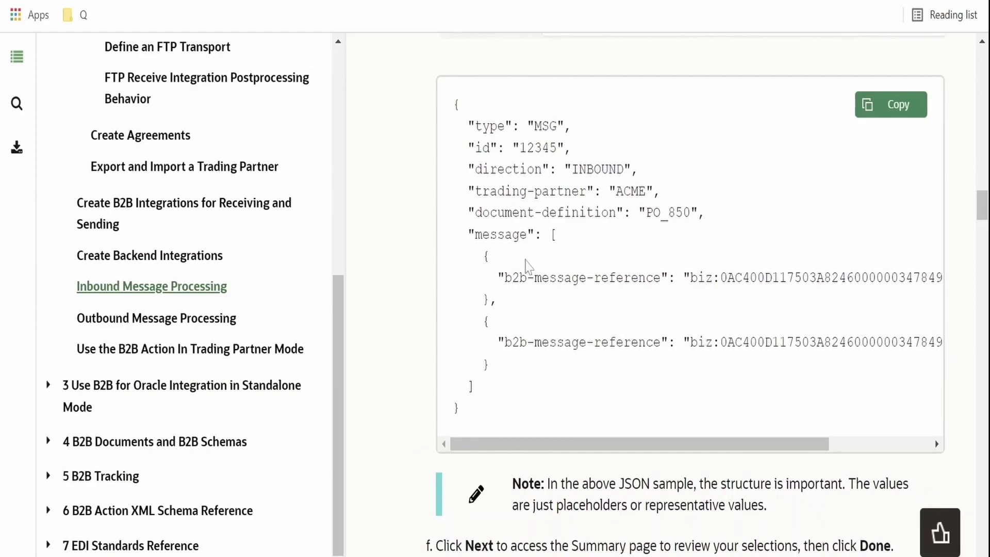
Step: Read how the documentation sets up the for-each loop, Handle-One-Message scope, Fetch-Message action with its mapping, and Mark-As-Error fault handler
scroll(565, 395, "down", 15)
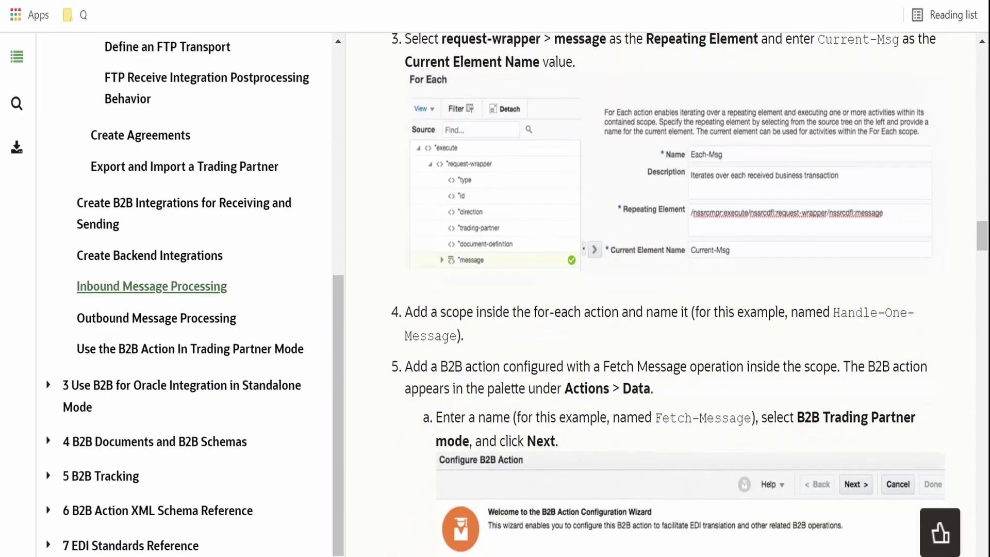
scroll(567, 349, "up", 3)
scroll(609, 292, "down", 3)
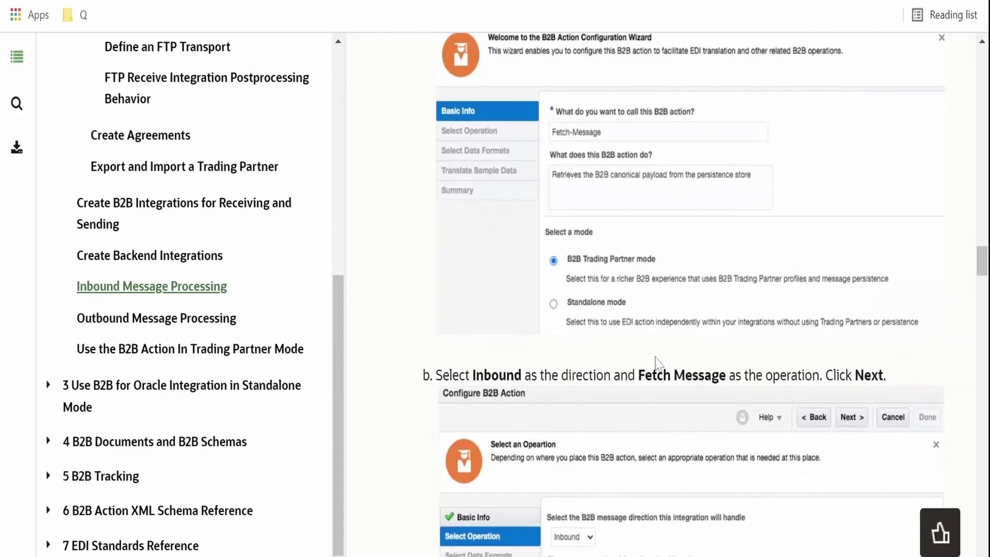
scroll(791, 435, "down", 9)
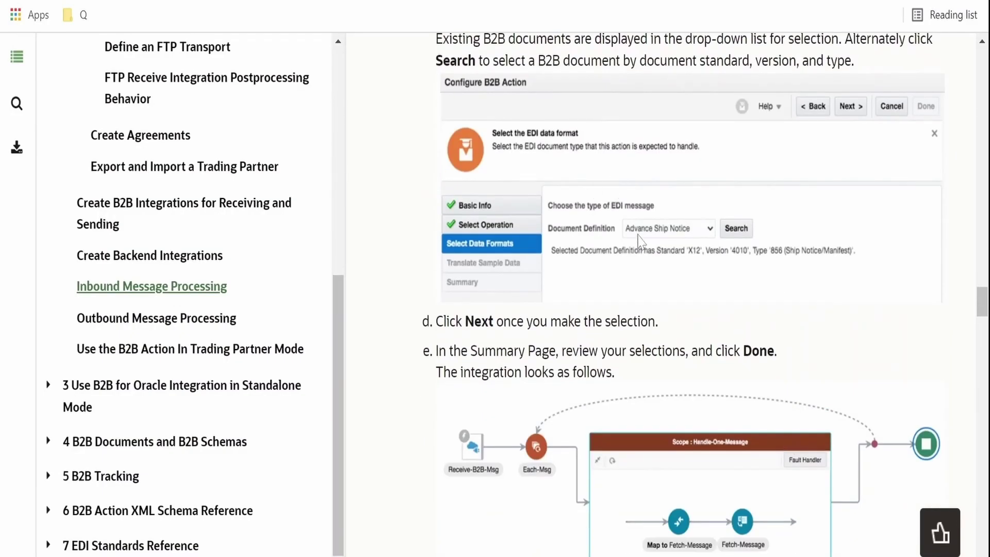
scroll(637, 263, "down", 5)
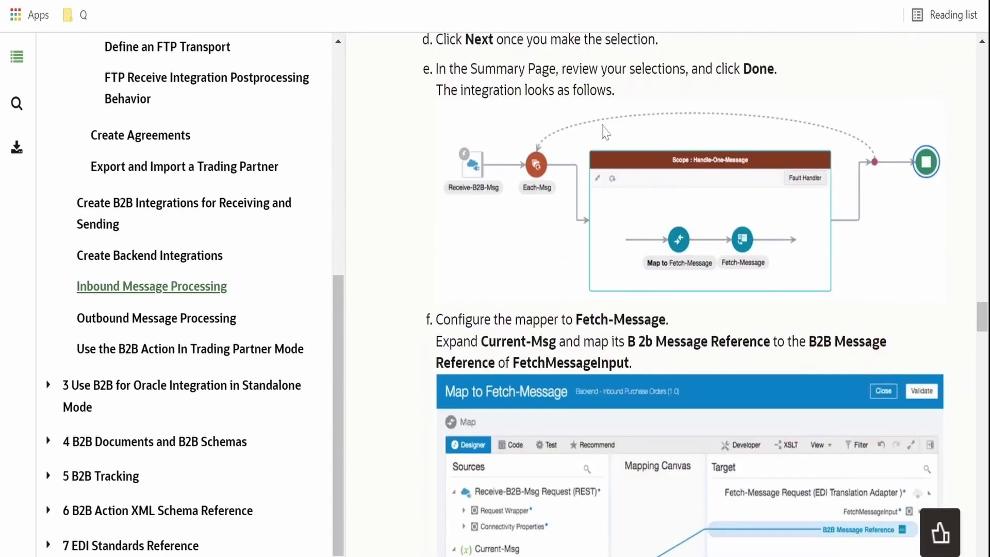
scroll(606, 132, "down", 3)
scroll(784, 309, "up", 2)
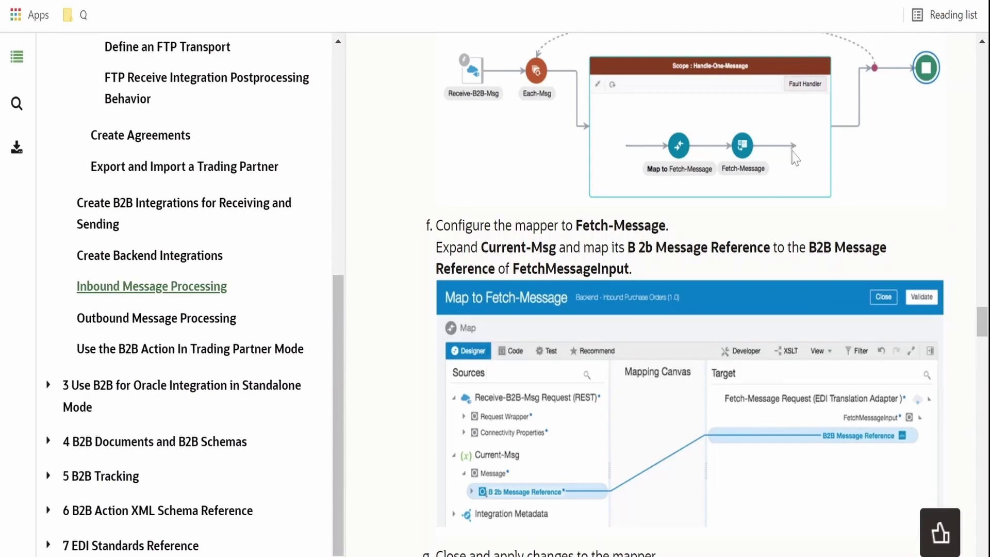
scroll(780, 236, "down", 12)
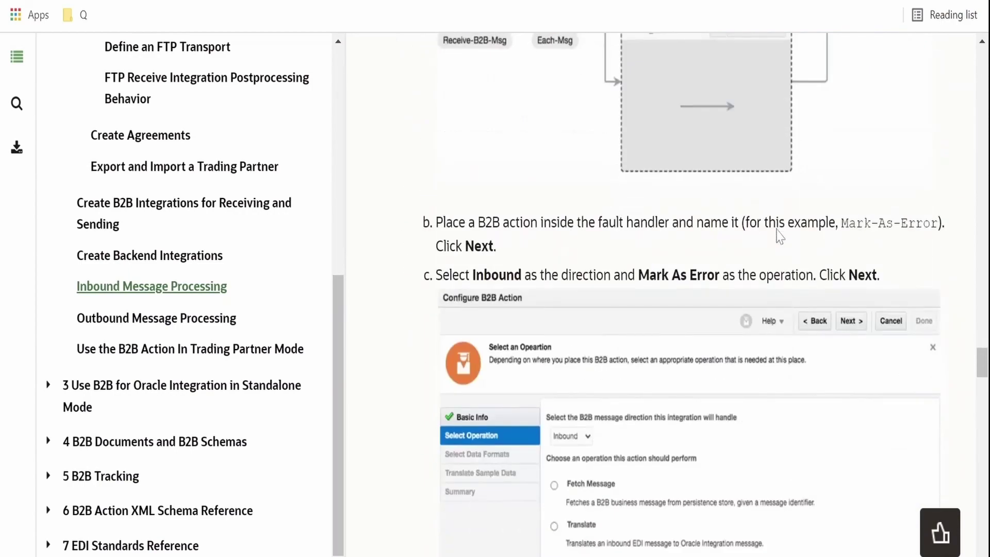
scroll(779, 236, "down", 8)
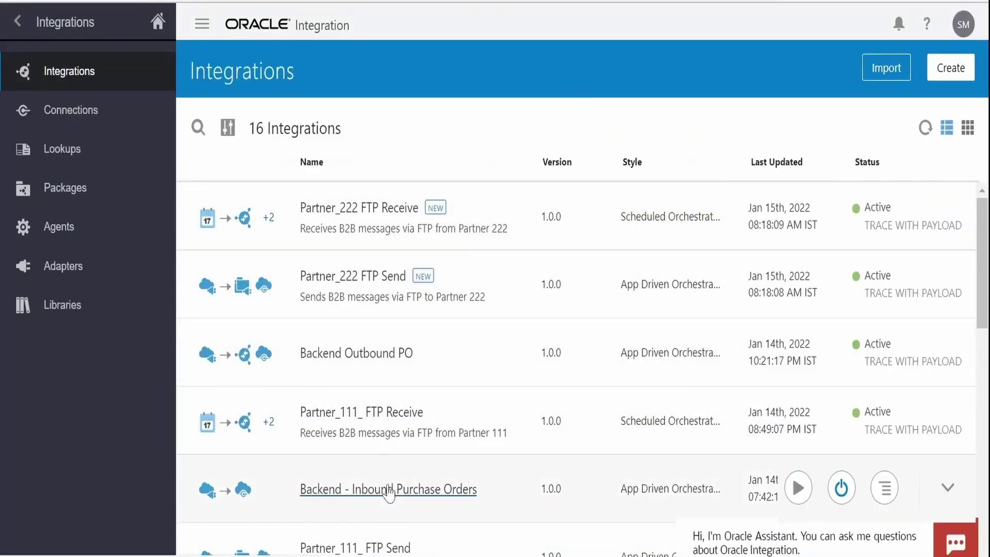
Step: Open the Backend - Inbound Purchase Orders integration, compare its main flow and fault handler with the documentation, and close it
left_click(324, 499)
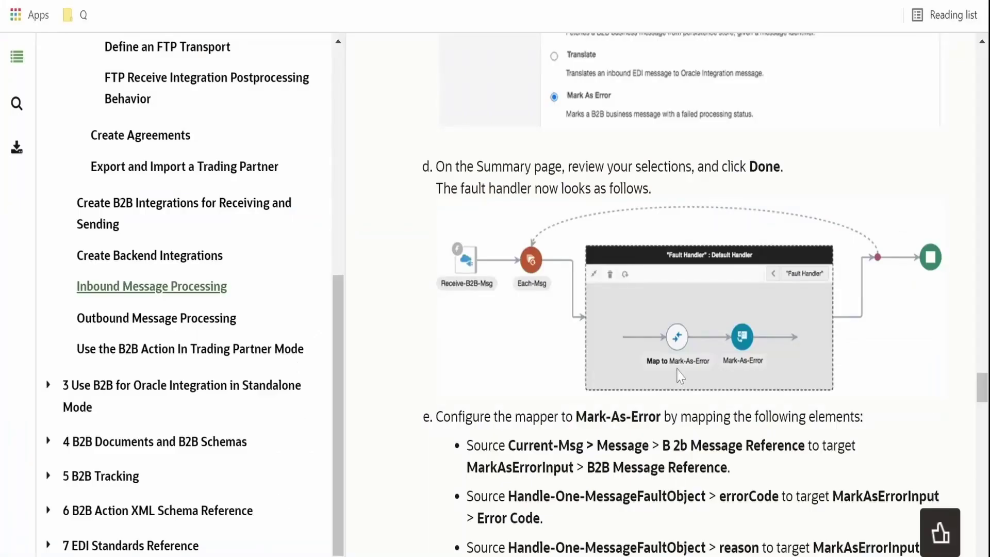
scroll(645, 294, "up", 15)
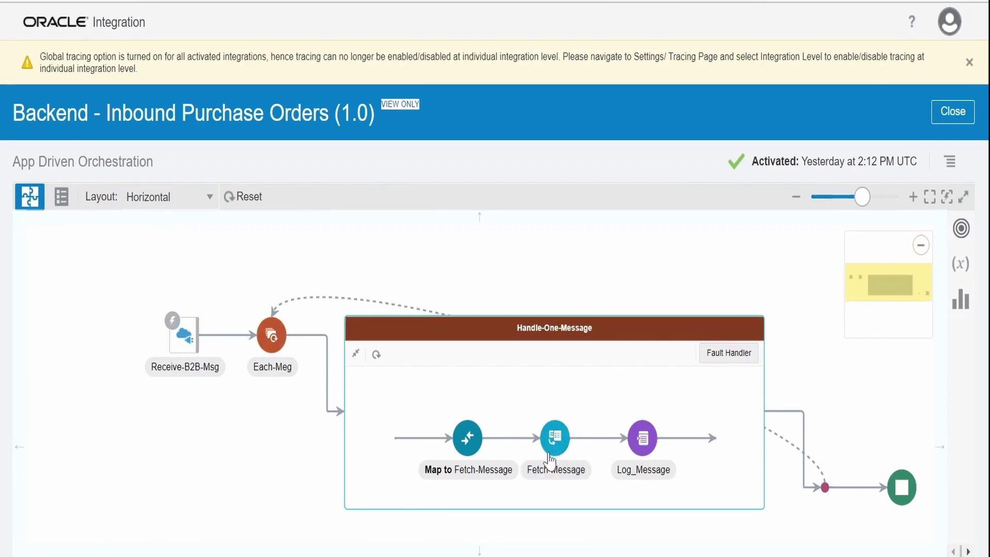
mouse_move(645, 454)
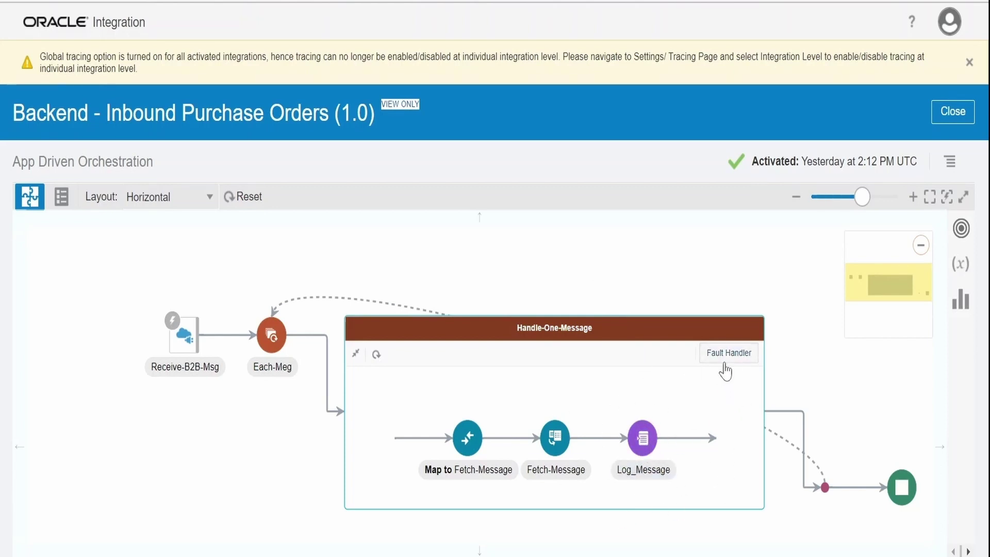
left_click(729, 352)
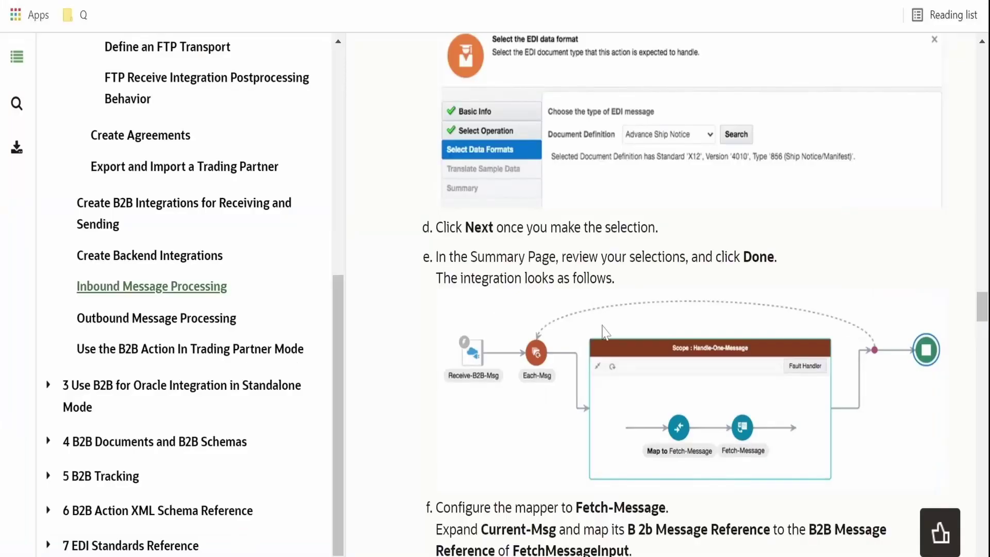
scroll(702, 309, "down", 15)
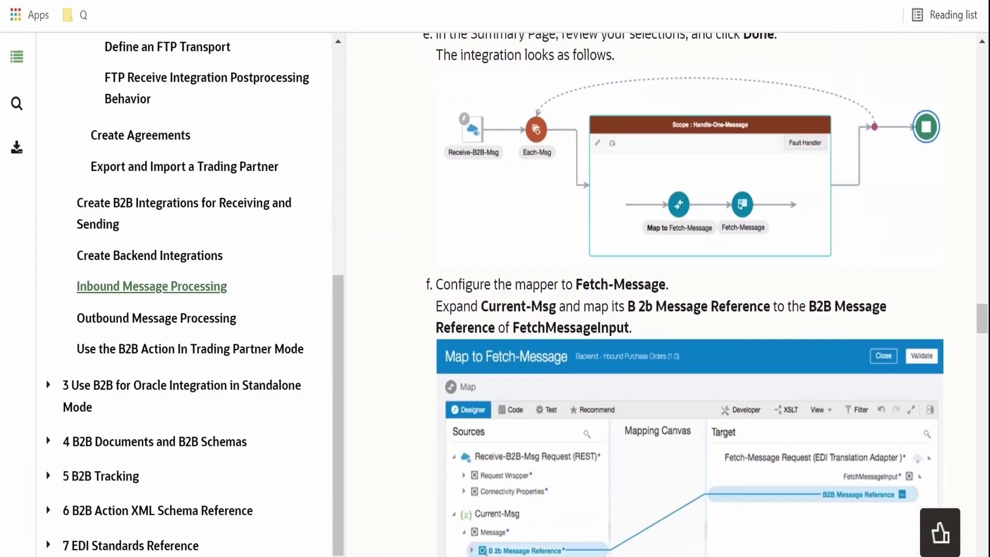
scroll(671, 310, "down", 15)
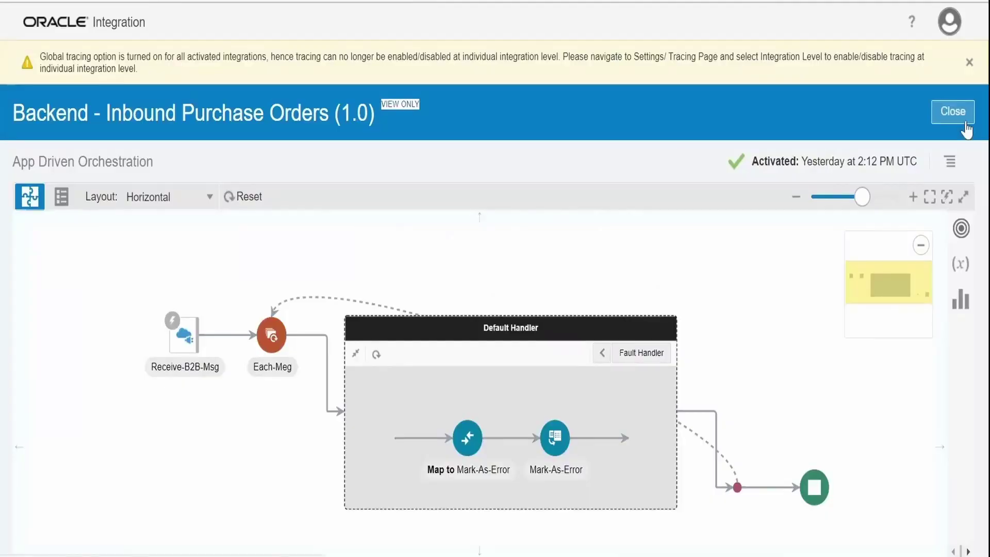
left_click(953, 112)
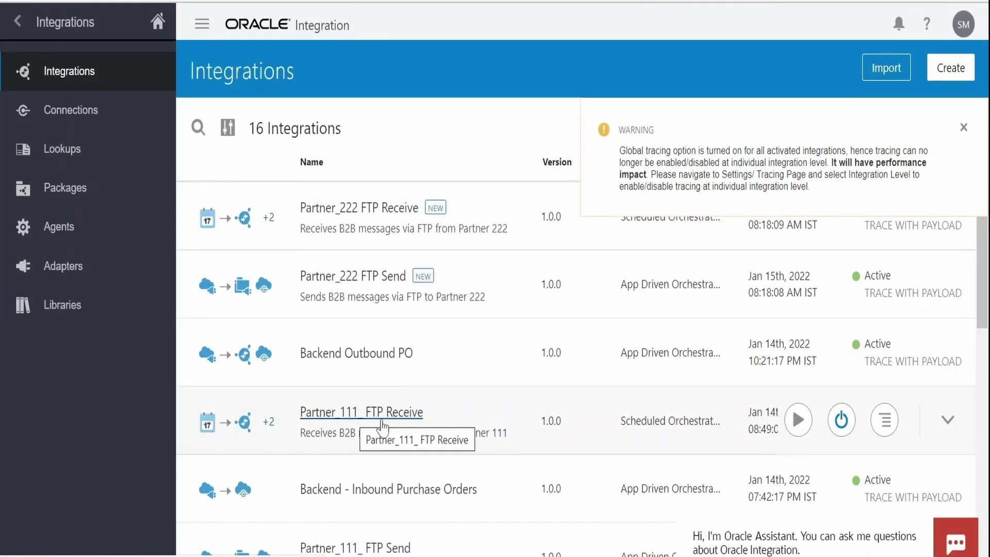
Step: Open the Partner_111_ FTP Receive integration and trace its flow from the schedule to the Route-to-Backend scope's backend invocation
left_click(382, 421)
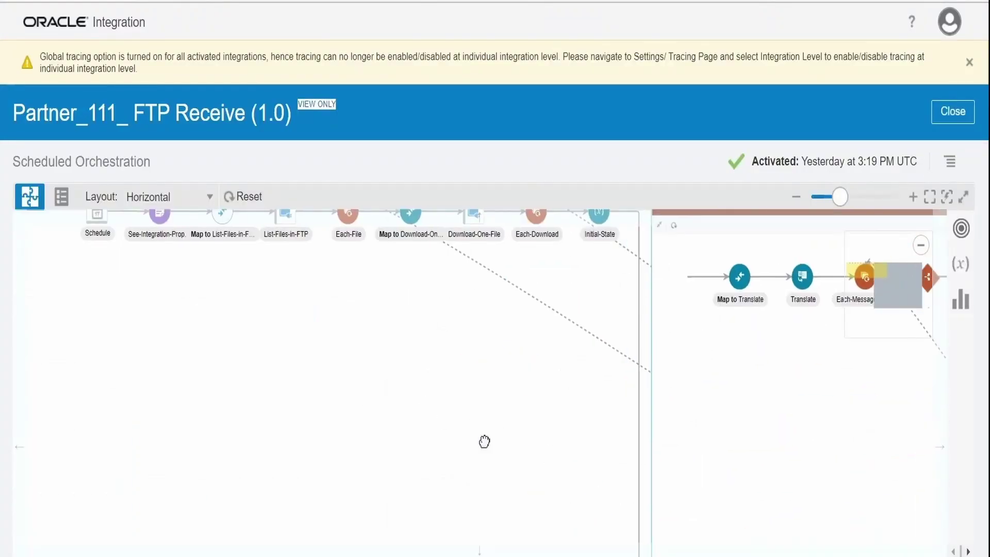
left_click_drag(619, 502, 484, 453)
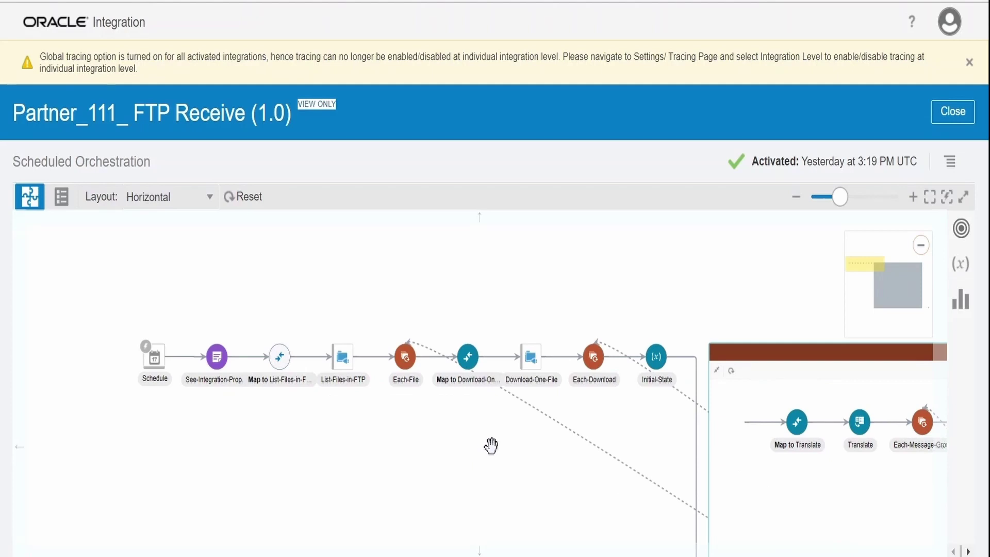
left_click_drag(787, 490, 486, 432)
left_click_drag(584, 464, 306, 437)
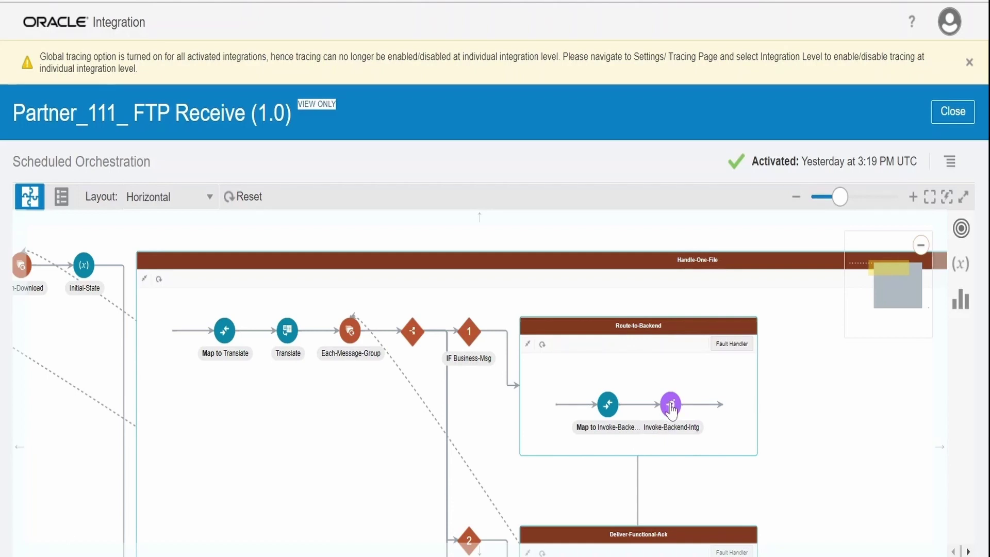
mouse_move(670, 408)
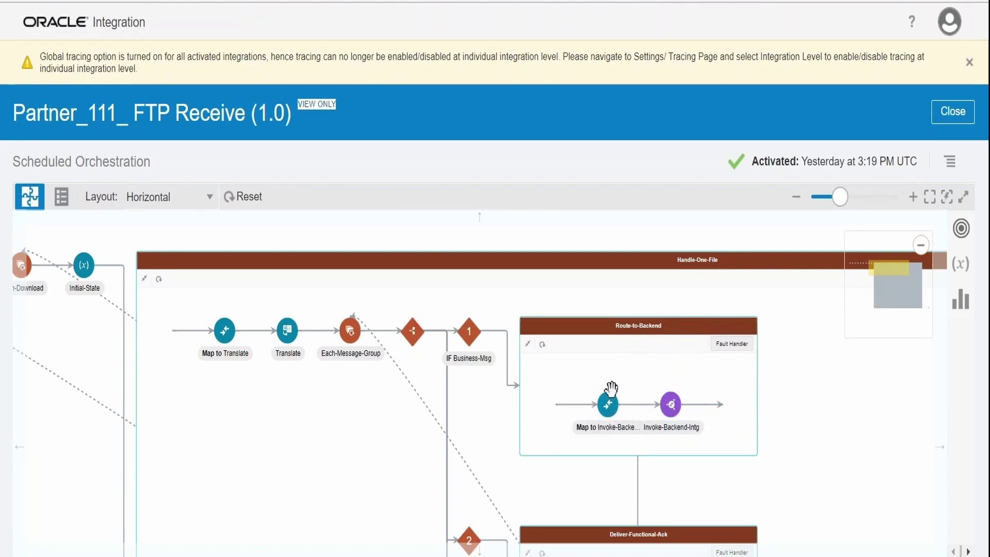
mouse_move(472, 336)
Step: Examine the Outbound-Ack route condition and the Deliver-Functional-Ack scope that invokes the send integration
scroll(688, 410, "down", 3)
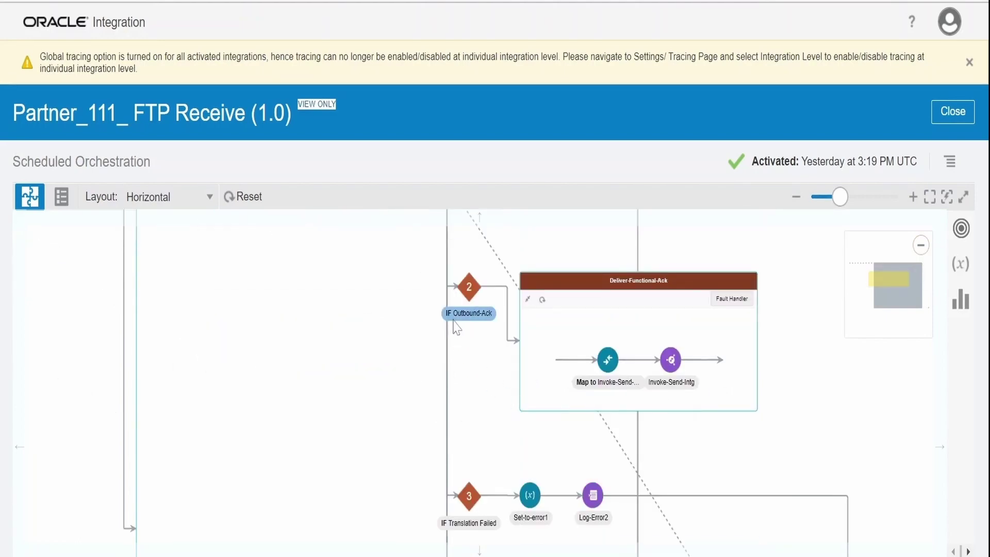
mouse_move(493, 315)
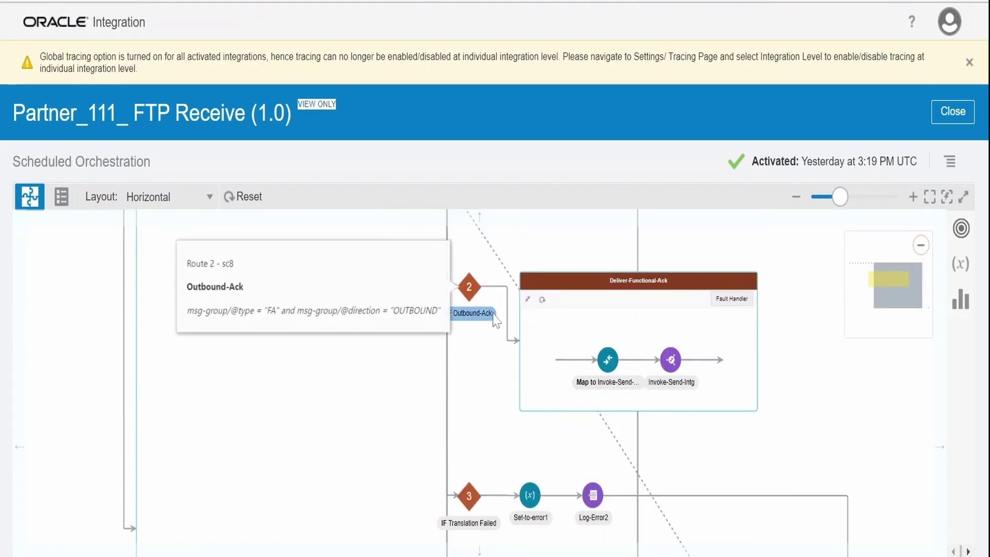
scroll(492, 312, "up", 5)
scroll(534, 382, "down", 5)
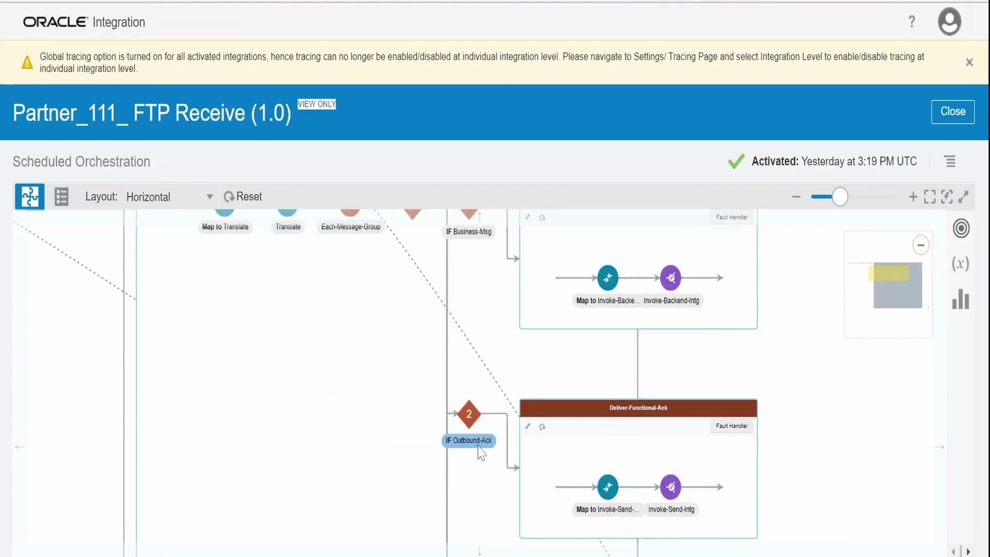
scroll(504, 409, "down", 5)
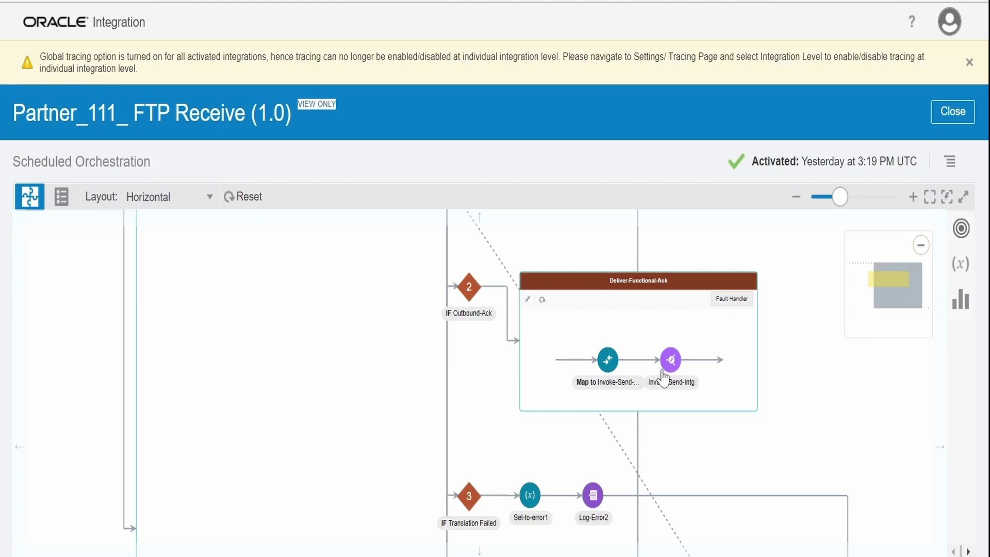
scroll(667, 375, "down", 3)
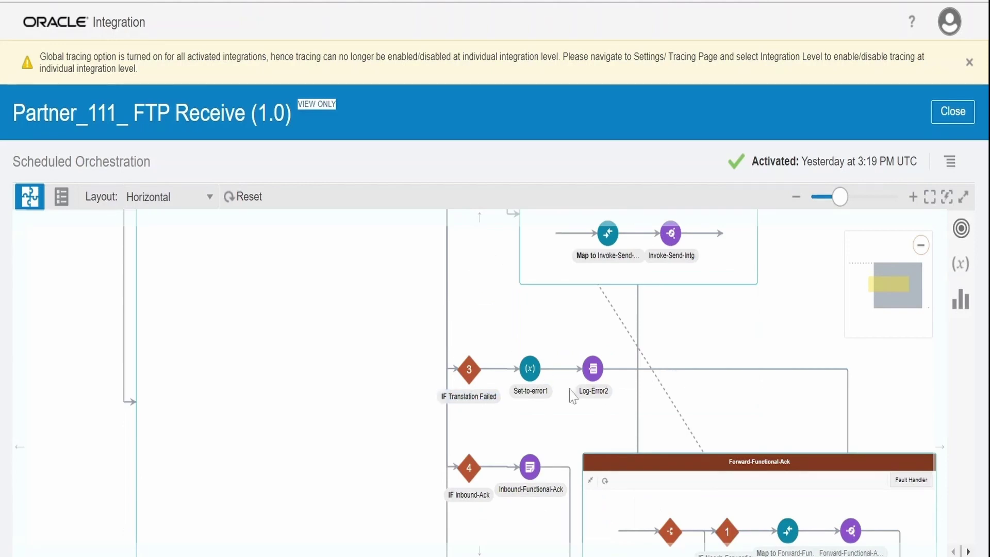
Step: Inspect the Translation Failed and Inbound-Ack routes, including the mapping and integration call in the Forward-Functional-Ack scope
mouse_move(471, 370)
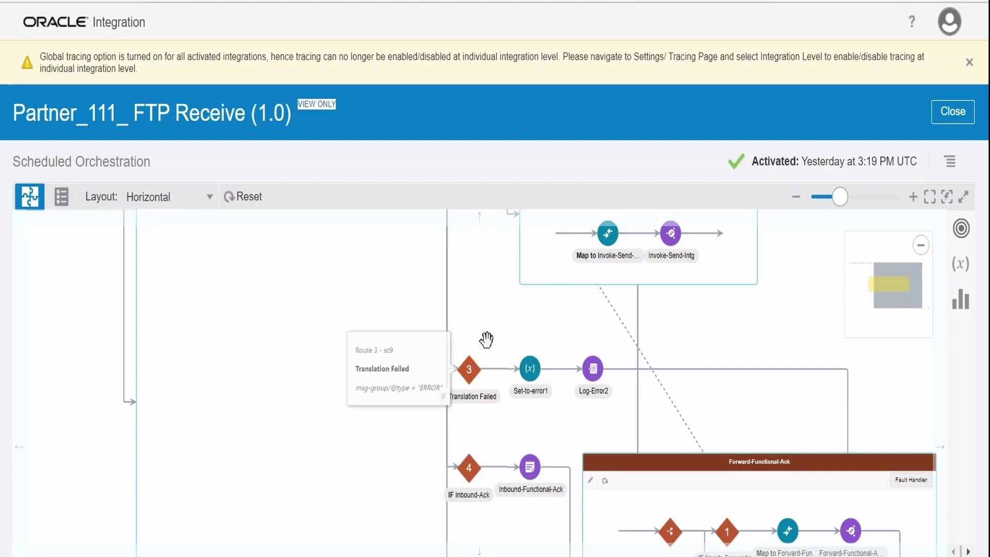
left_click_drag(602, 412, 533, 376)
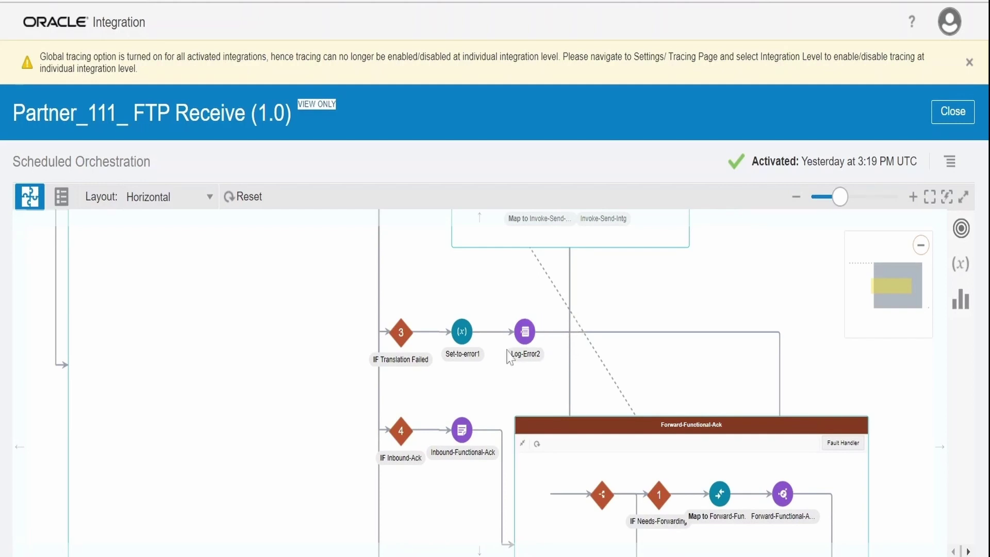
left_click_drag(499, 378, 421, 338)
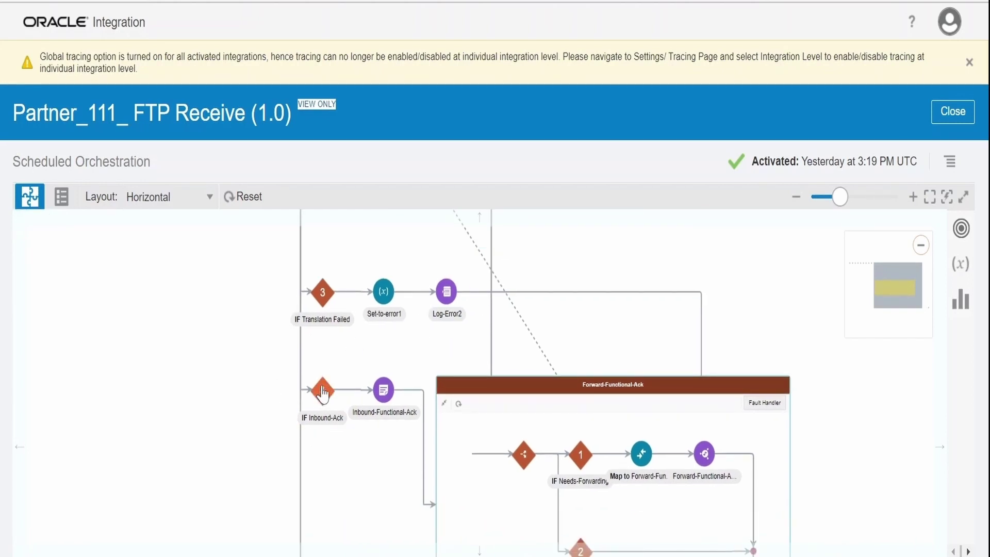
mouse_move(323, 394)
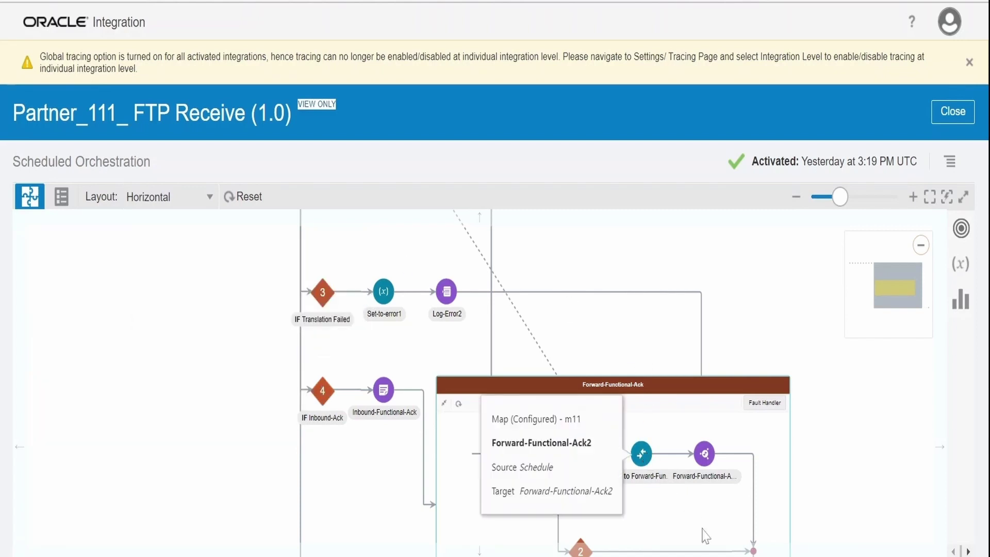
scroll(706, 536, "down", 3)
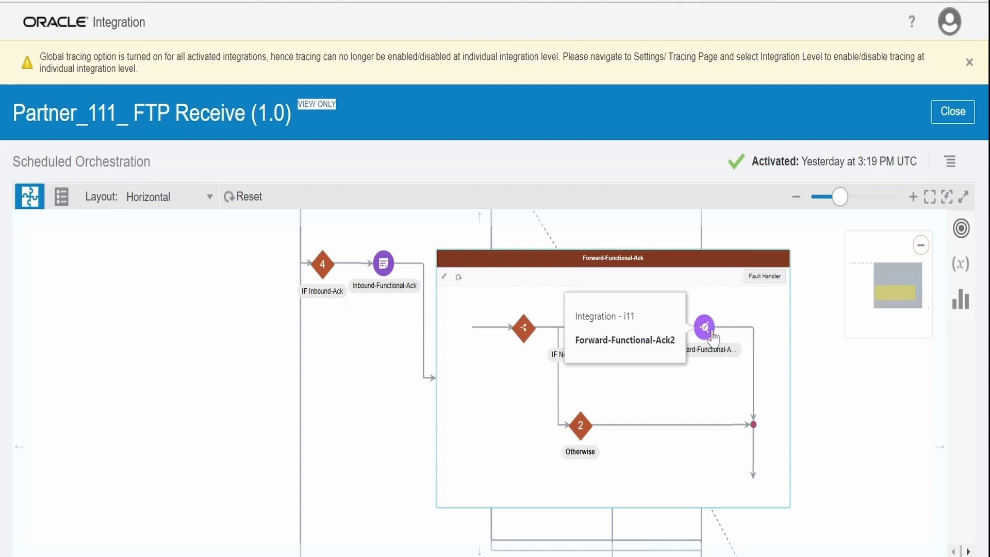
Step: Examine the end of the receive flow, where the Keep-File route renames the file and the Otherwise route deletes it
left_click_drag(834, 452, 798, 336)
left_click_drag(818, 369, 454, 306)
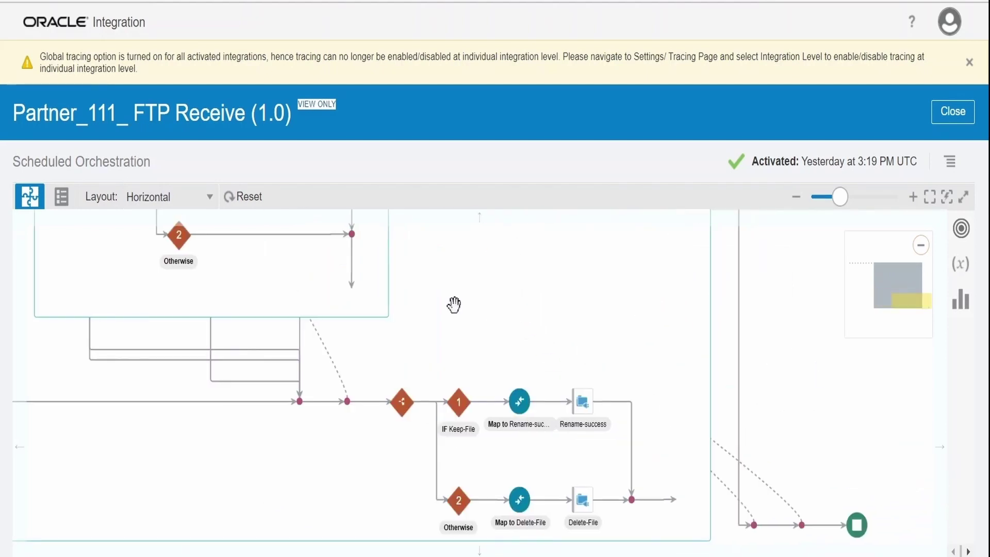
left_click_drag(606, 353, 584, 310)
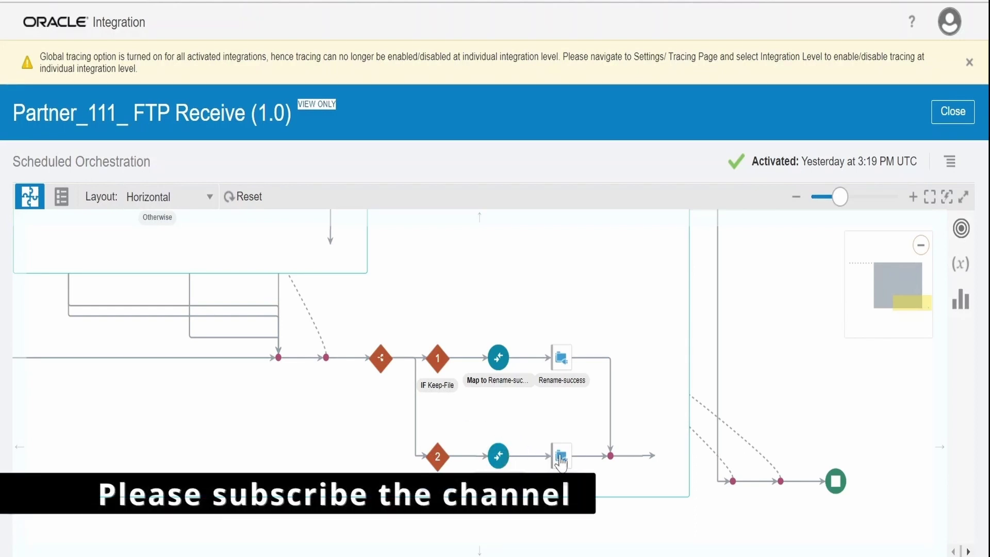
left_click_drag(375, 448, 422, 503)
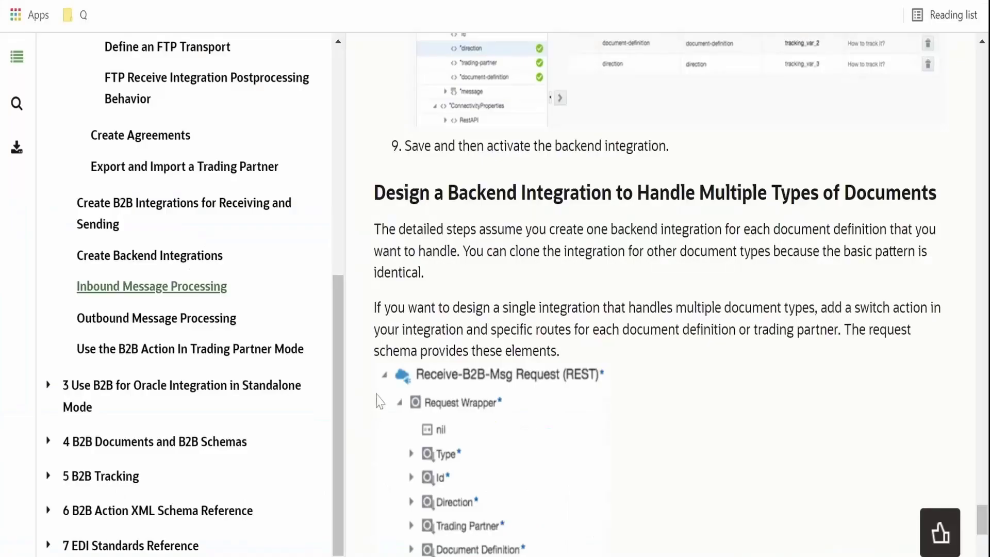
Step: Switch to the Oracle Help Center and read the FTP Receive Integration Postprocessing Behavior topic's table of properties
scroll(563, 391, "down", 12)
scroll(564, 391, "up", 20)
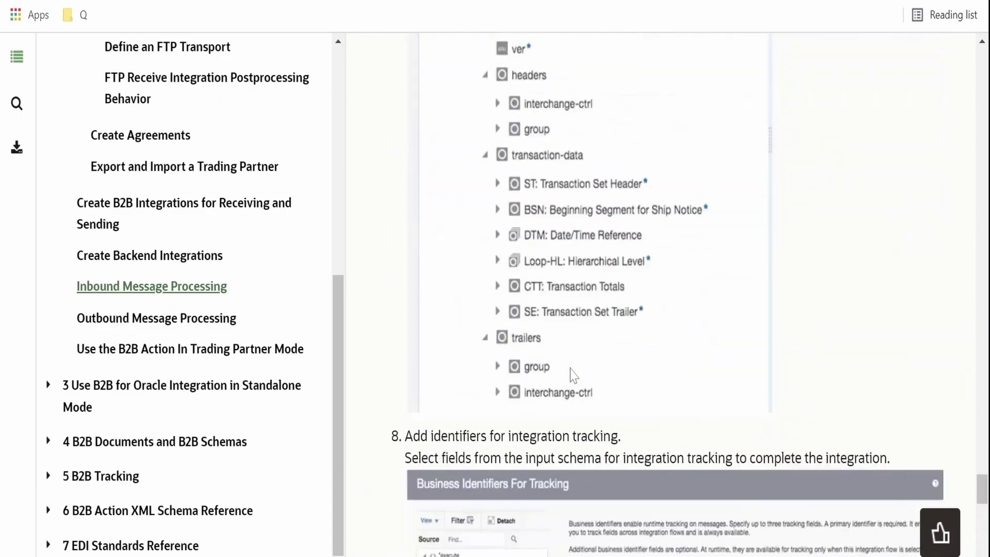
scroll(571, 368, "up", 15)
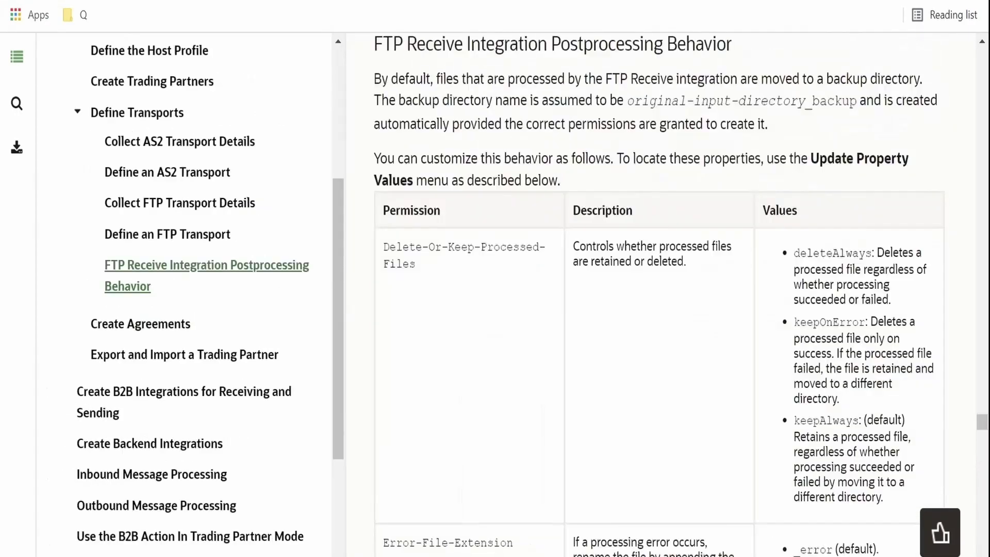
scroll(632, 282, "down", 5)
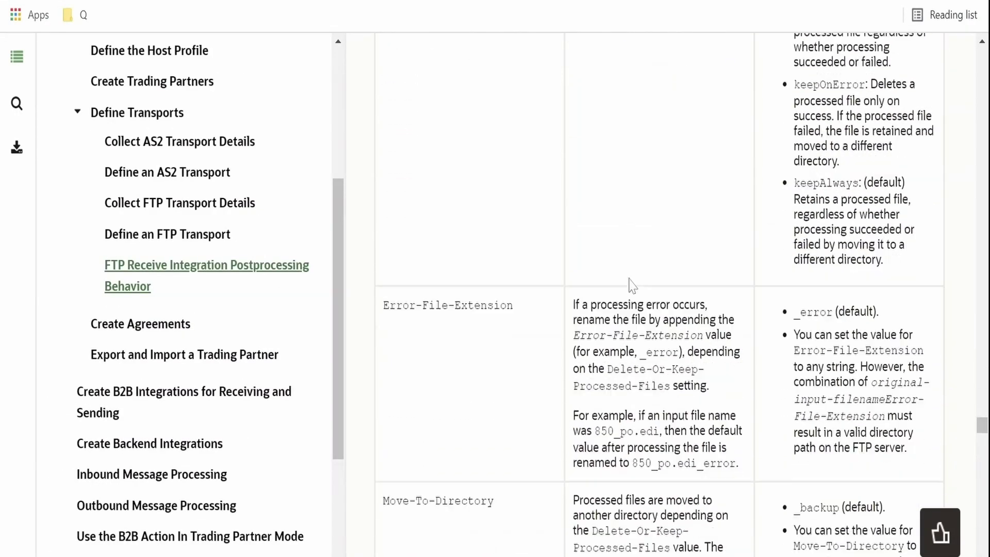
scroll(632, 282, "up", 3)
scroll(637, 289, "down", 3)
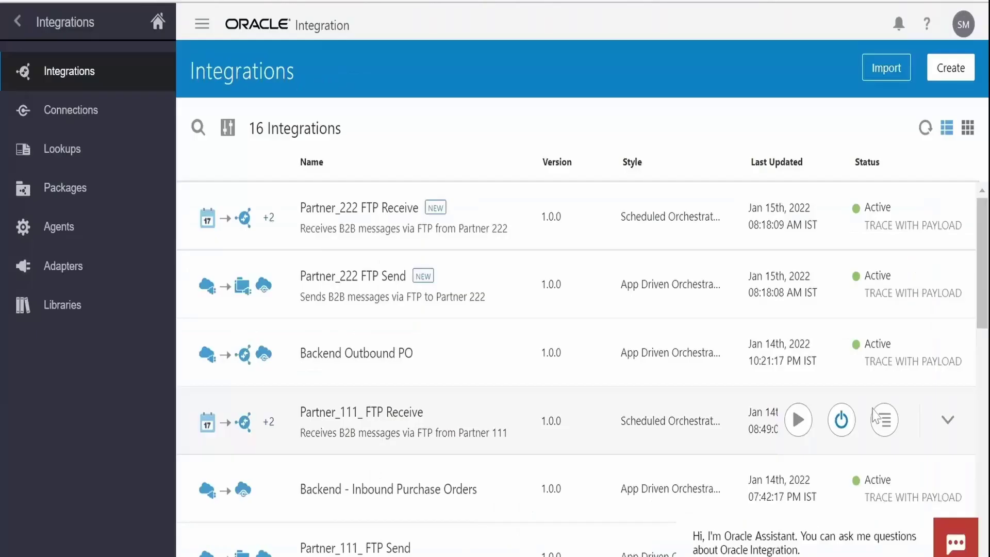
Step: Open the property values of the Partner_111_ FTP Receive integration and expand Delete-Or-Keep-Processed-Files
left_click(877, 417)
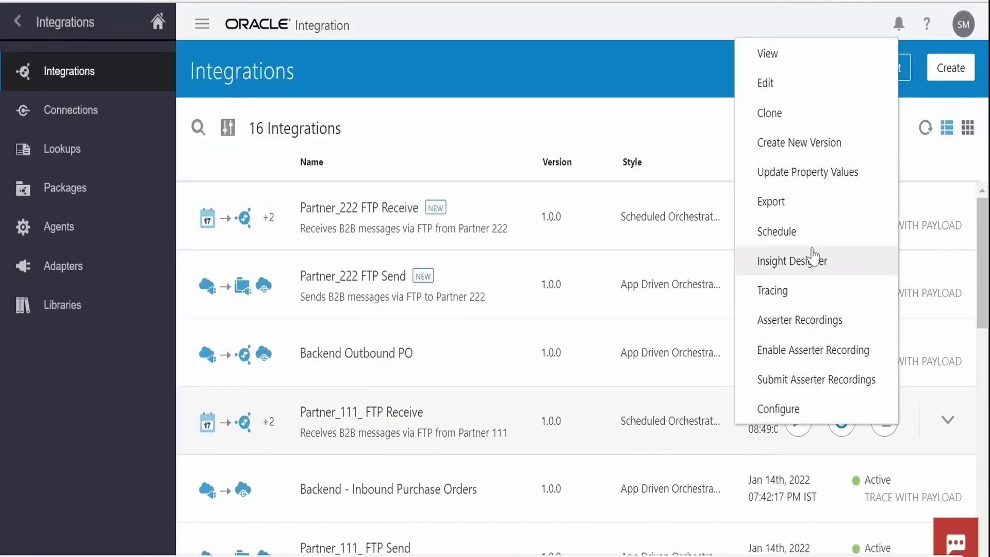
left_click(824, 178)
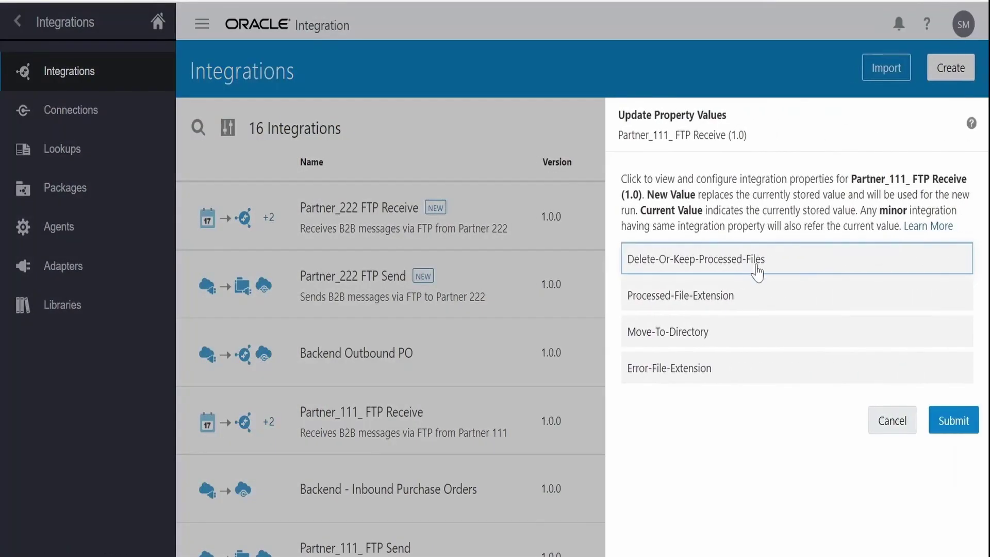
left_click(758, 272)
scroll(686, 382, "down", 1)
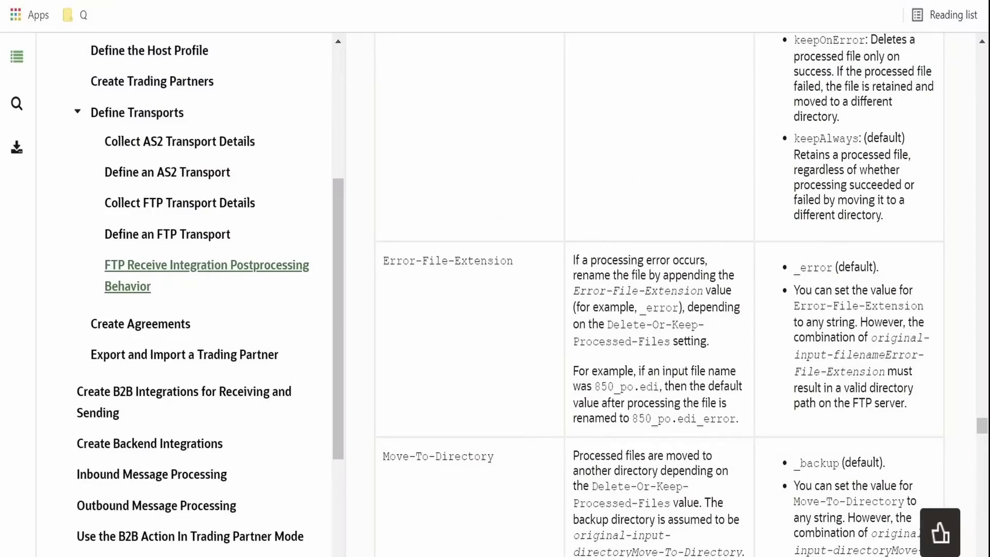
Step: Compare the documented deleteAlways, keepOnError and keepAlways options with the integration's Delete-Or-Keep-Processed-Files property and the other listed properties
scroll(659, 294, "up", 4)
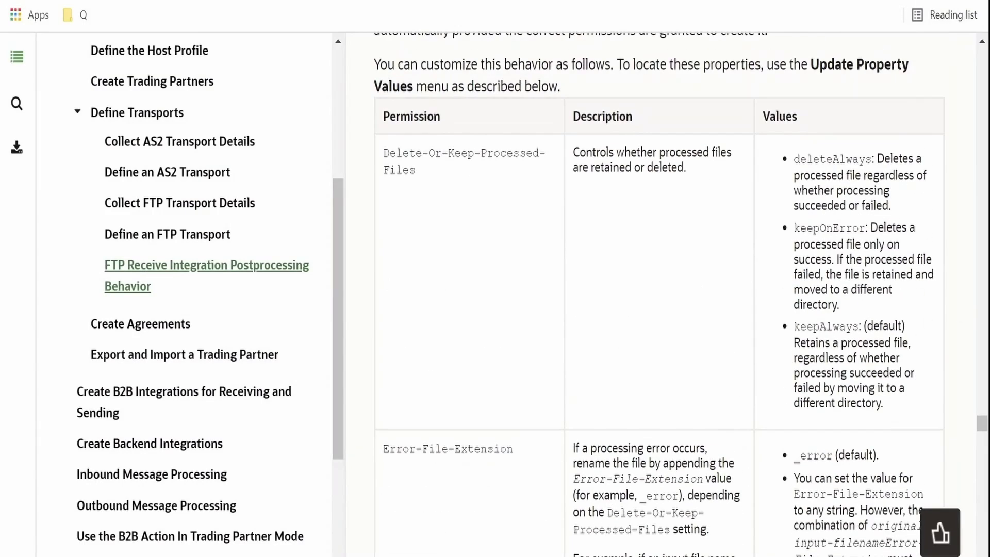
double_click(829, 228)
double_click(833, 159)
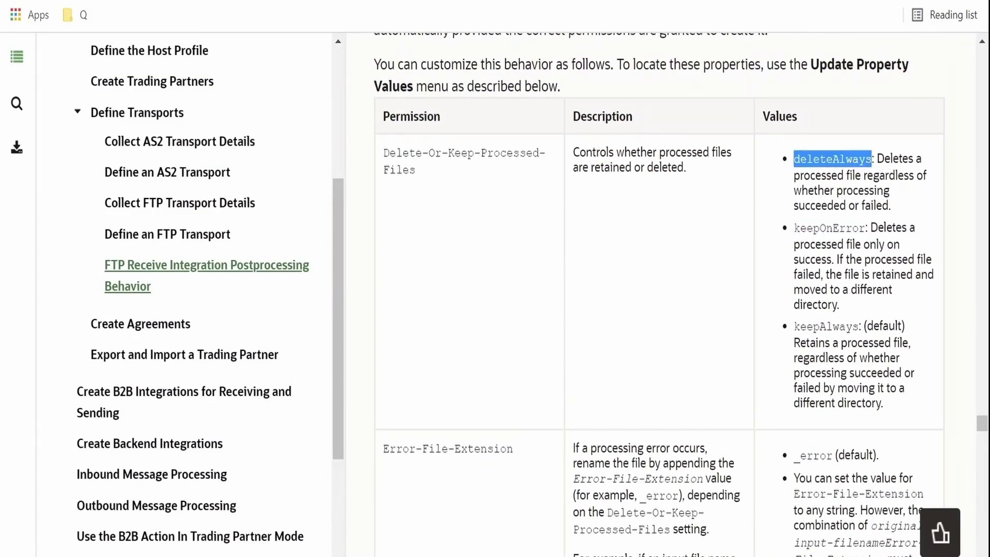
double_click(826, 327)
scroll(659, 294, "down", 9)
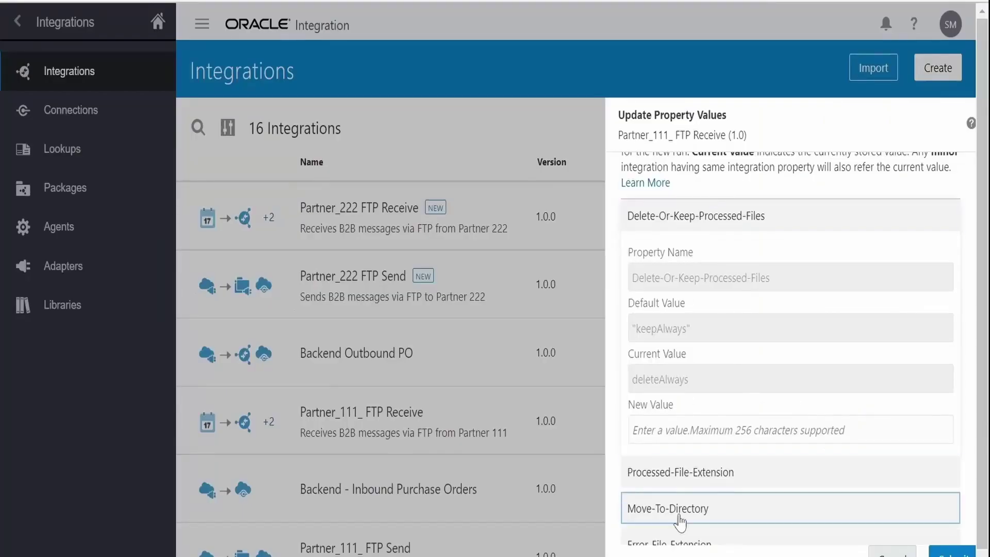
scroll(752, 454, "down", 1)
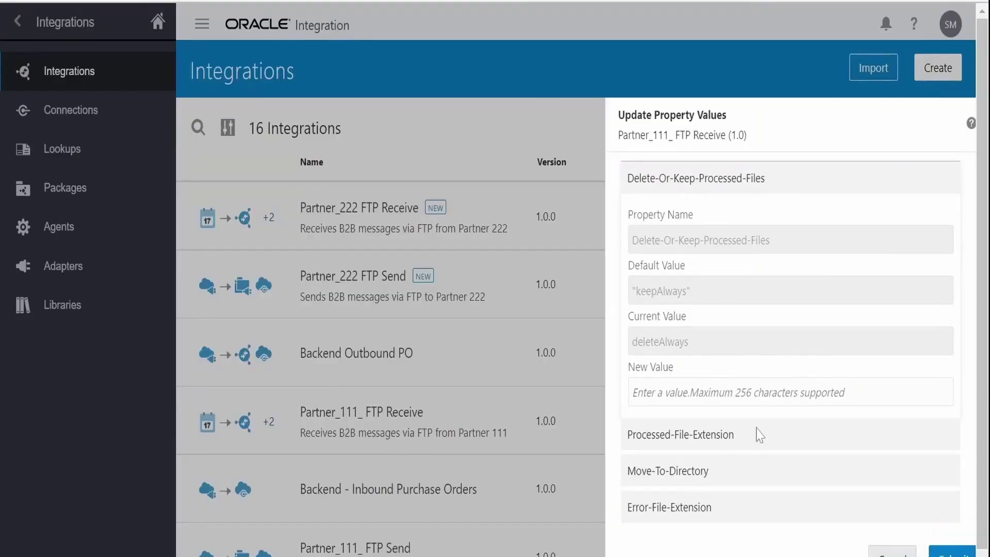
Step: Check Partner 222's transports and agreements, and run the scheduled Partner_111_ FTP Receive integration from the integrations list
left_click(521, 283)
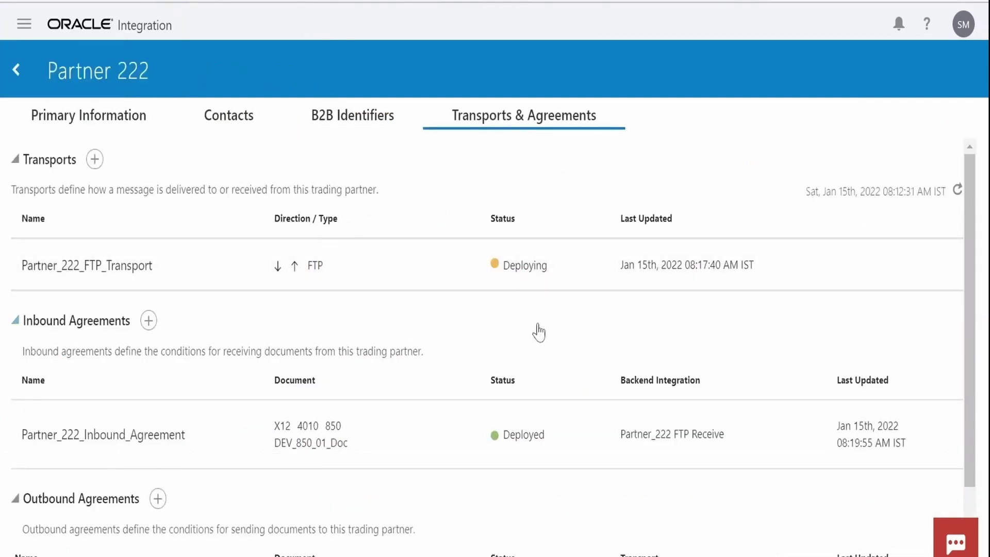
left_click(872, 264)
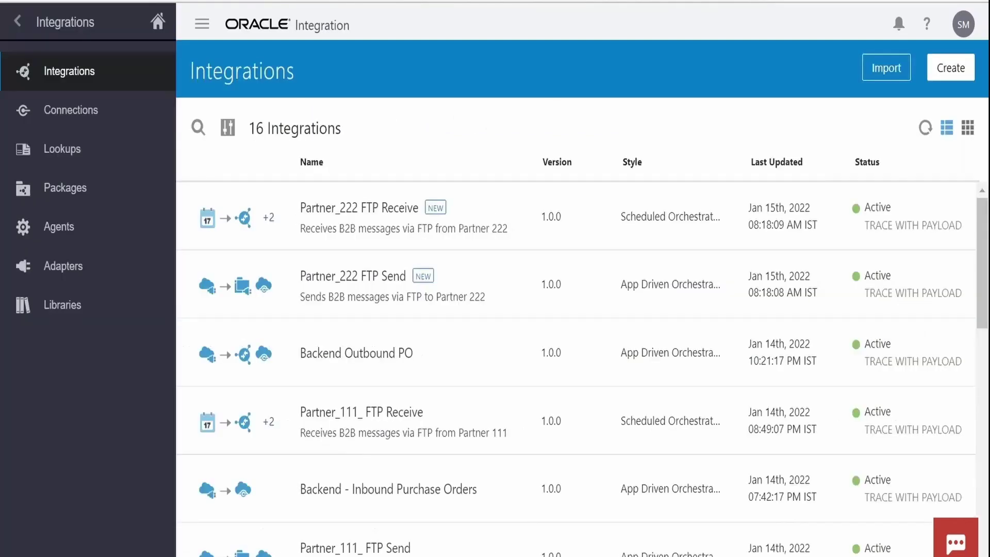
scroll(822, 464, "down", 1)
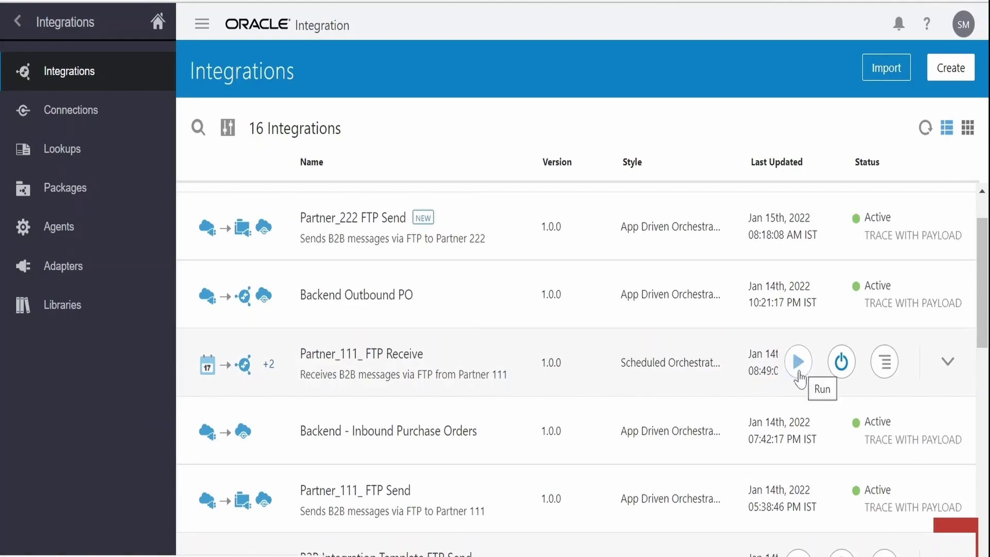
left_click(799, 373)
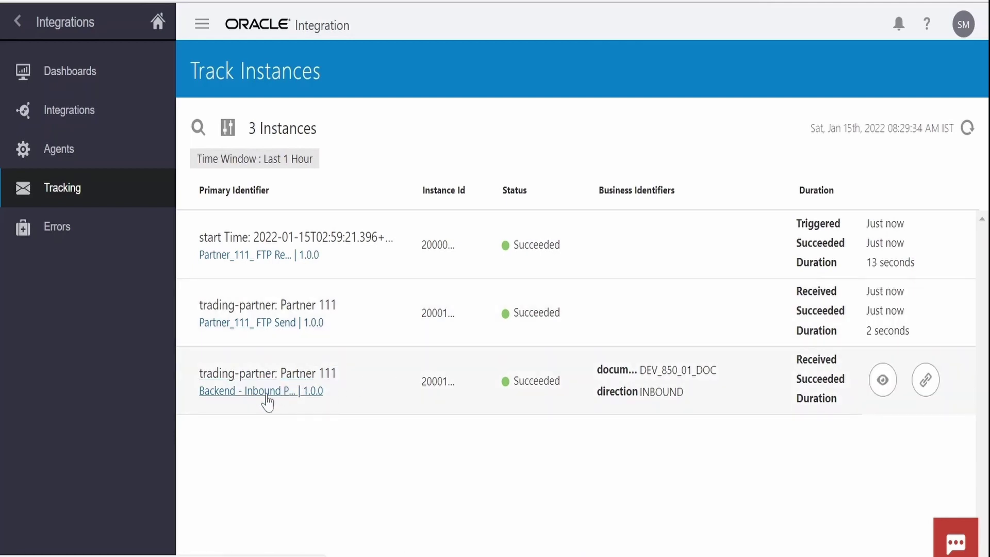
Step: In the tracked instances, view the activity stream of the Backend - Inbound Purchase Orders run and expand its for-each iteration
left_click(916, 379)
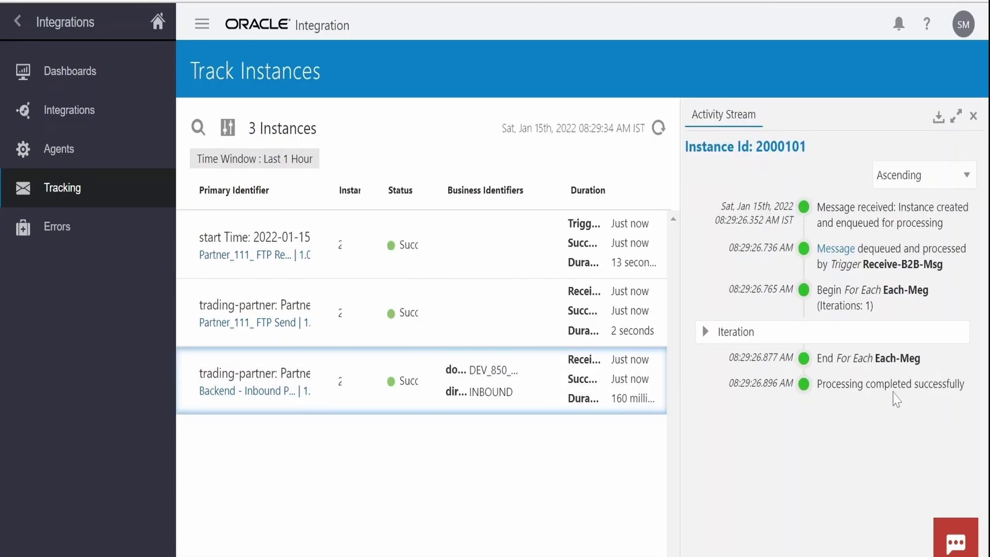
left_click(707, 332)
scroll(813, 399, "down", 5)
Step: Switch to the text editor and view the purchase order line items in partner111_850.edi
key("alt+Tab")
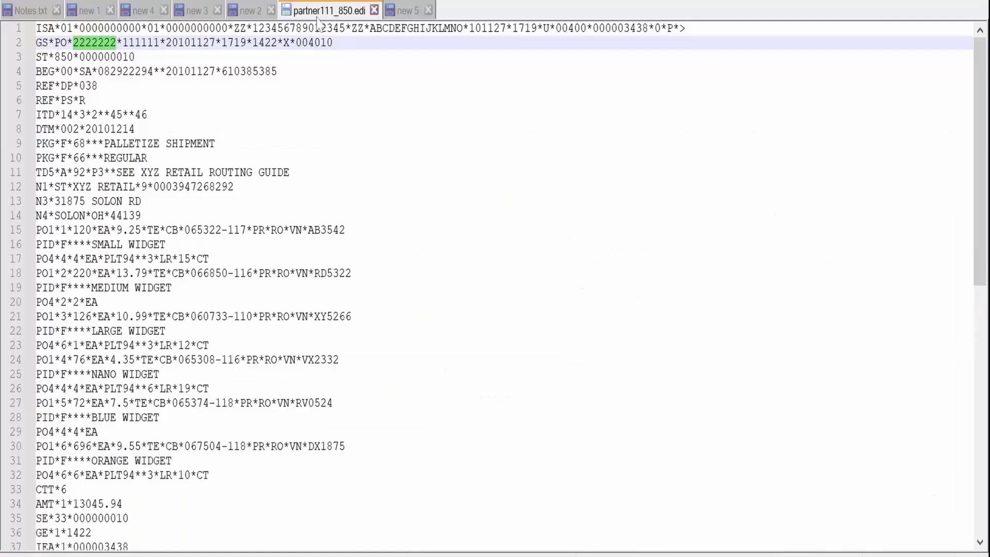
left_click(320, 230)
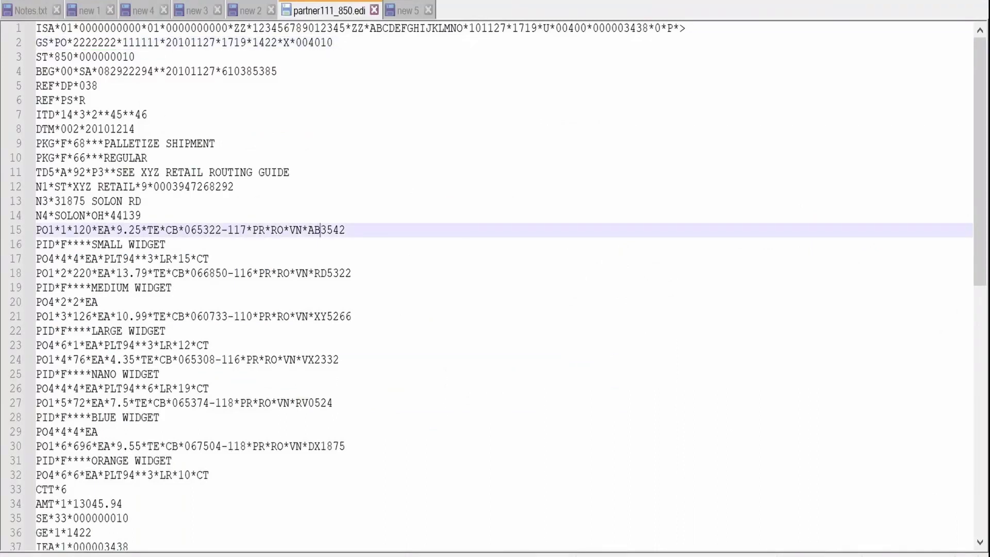
Step: Examine the interchange IDs, group IDs, 850 transaction set segments and segment count in partner111_850.edi
double_click(307, 30)
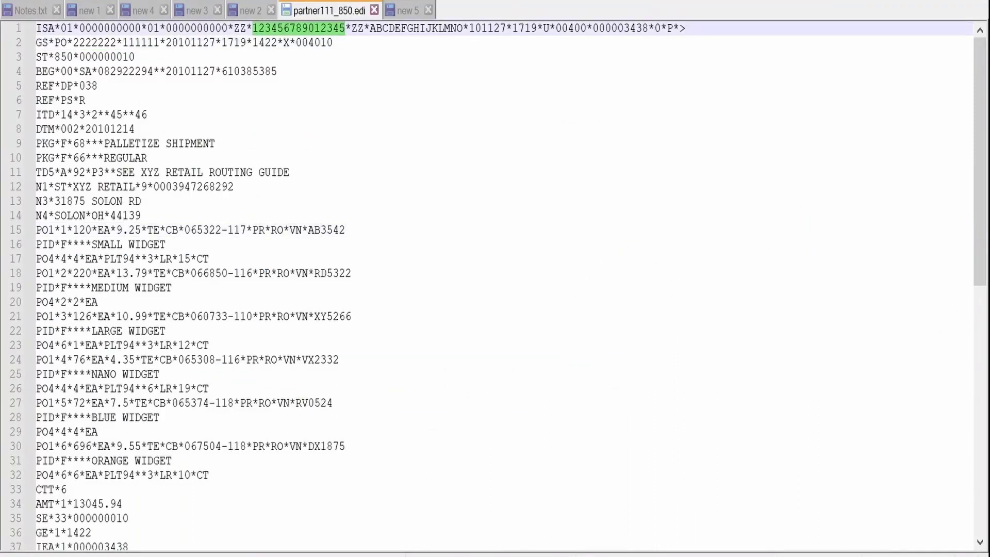
double_click(402, 30)
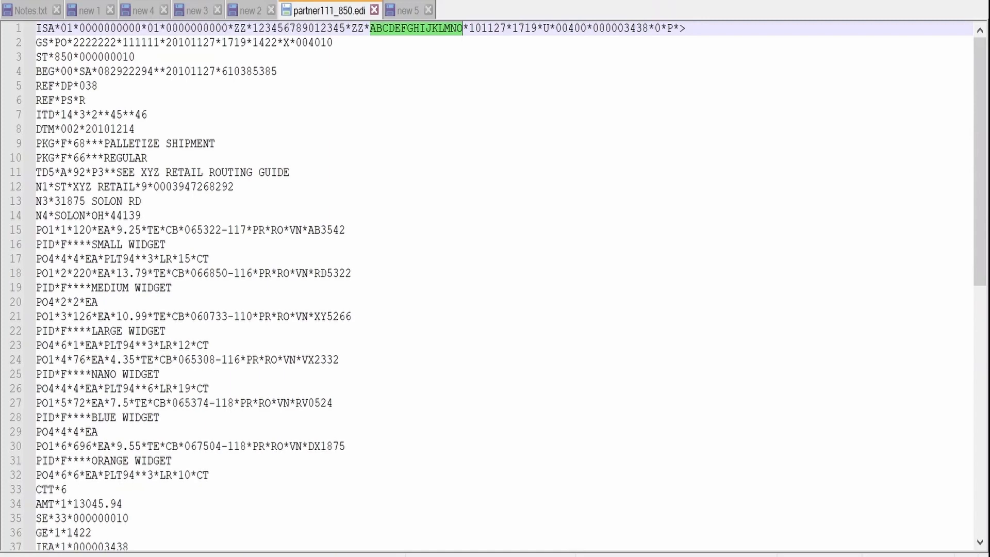
double_click(95, 42)
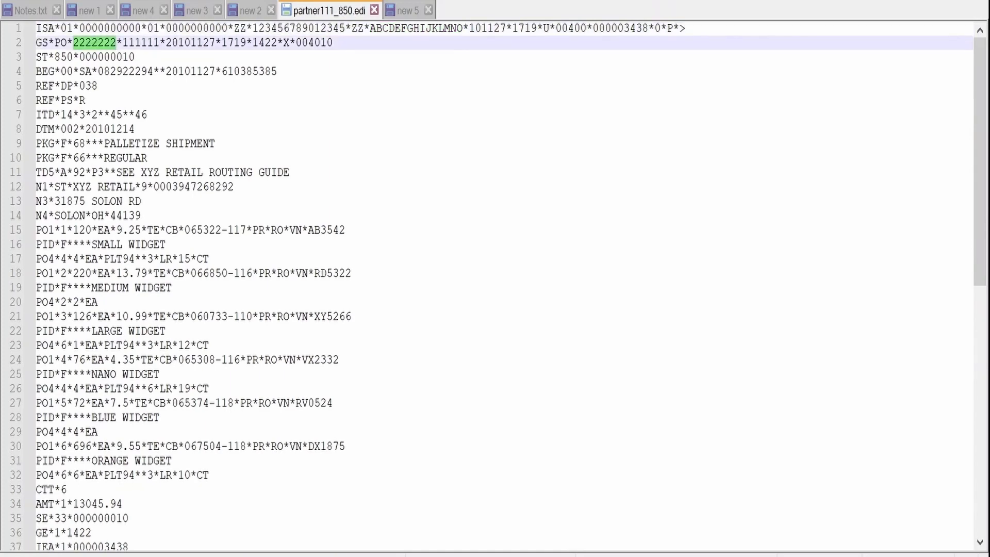
double_click(141, 43)
left_click_drag(28, 60, 128, 431)
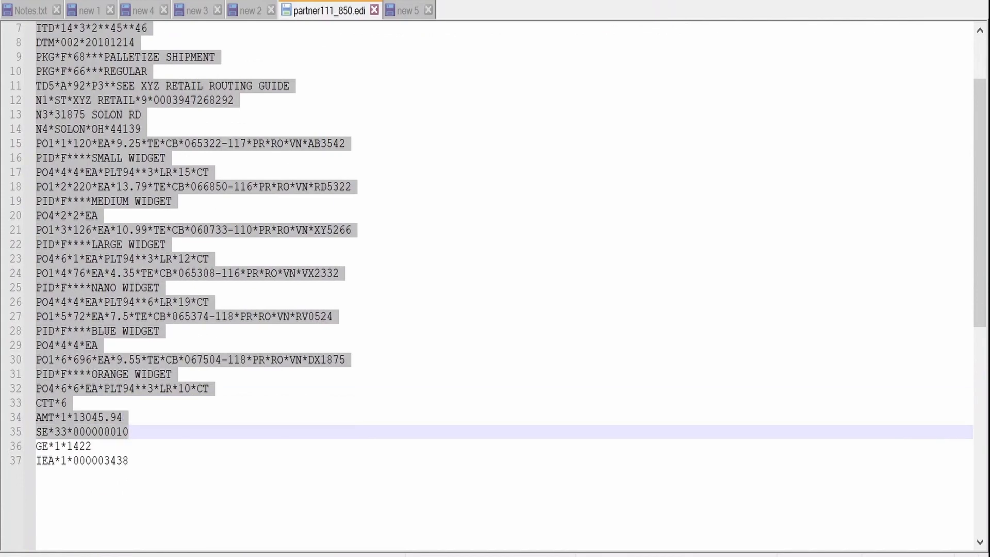
left_click(124, 420)
double_click(60, 432)
scroll(60, 431, "up", 2)
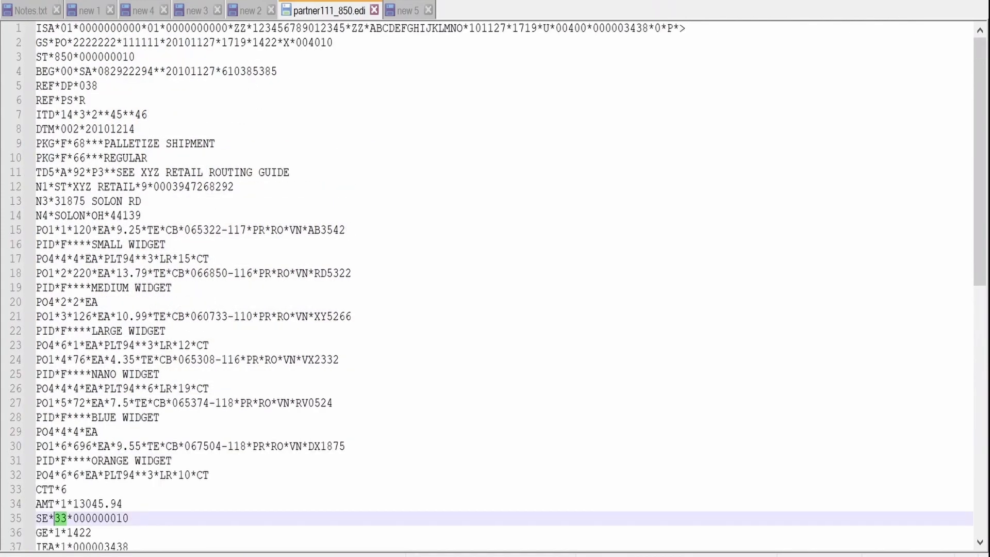
double_click(64, 57)
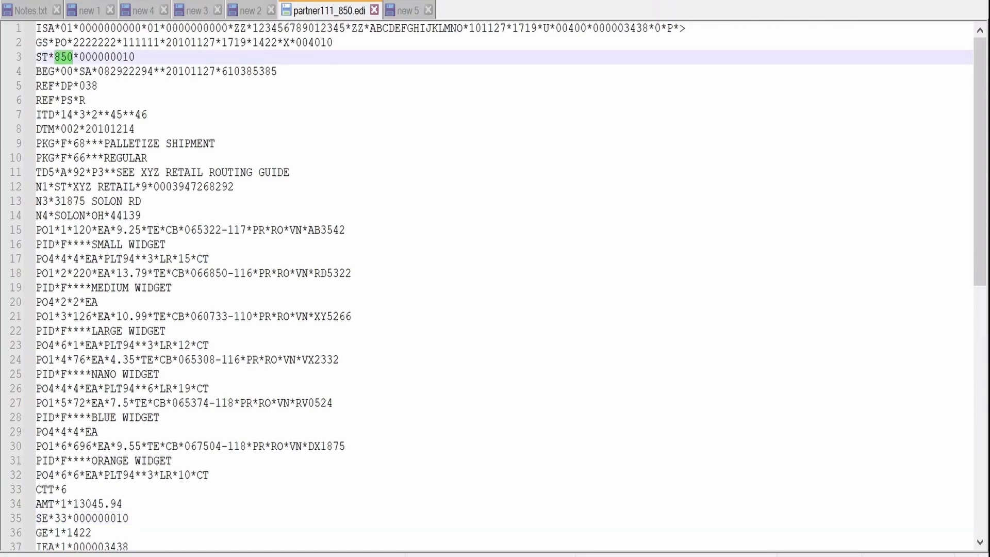
double_click(264, 42)
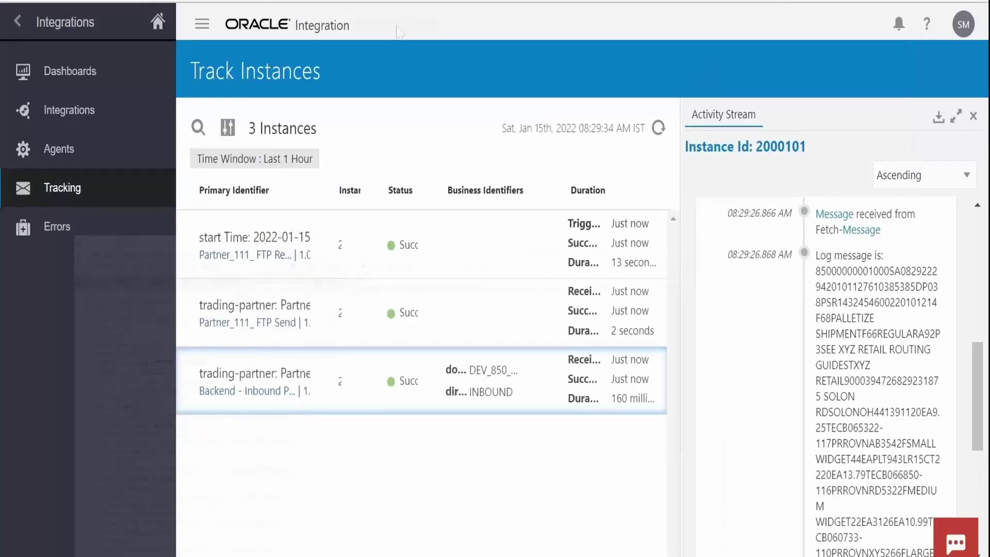
Step: Switch to Oracle Integration's tracked instances, close the activity stream and review the three integration runs for Partner 111
scroll(798, 438, "up", 2)
left_click(974, 116)
mouse_move(430, 293)
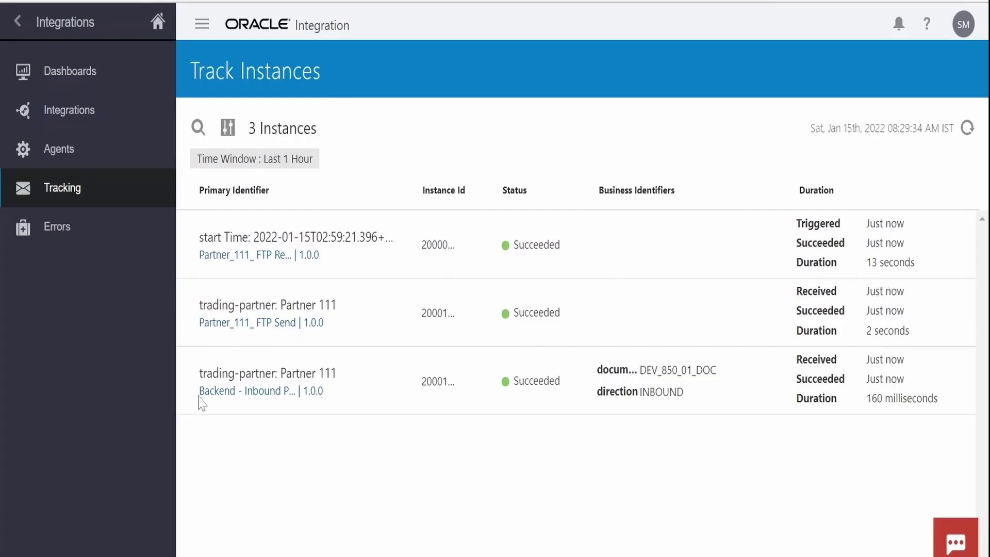
mouse_move(478, 415)
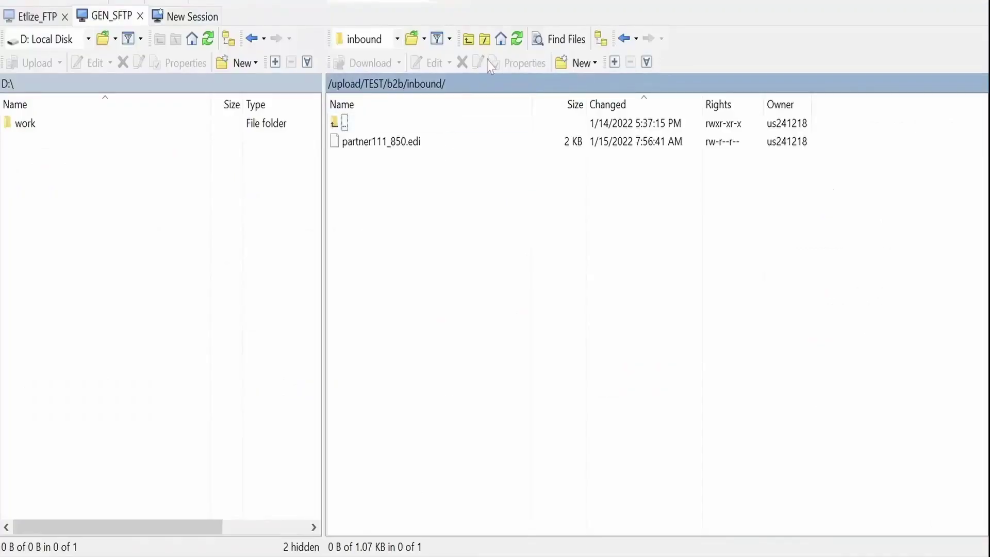
Step: Switch to the SFTP client, refresh the inbound folder and view the contents of Order_13.edi in /upload/TEST/b2b/outbound
left_click(517, 40)
left_click(395, 88)
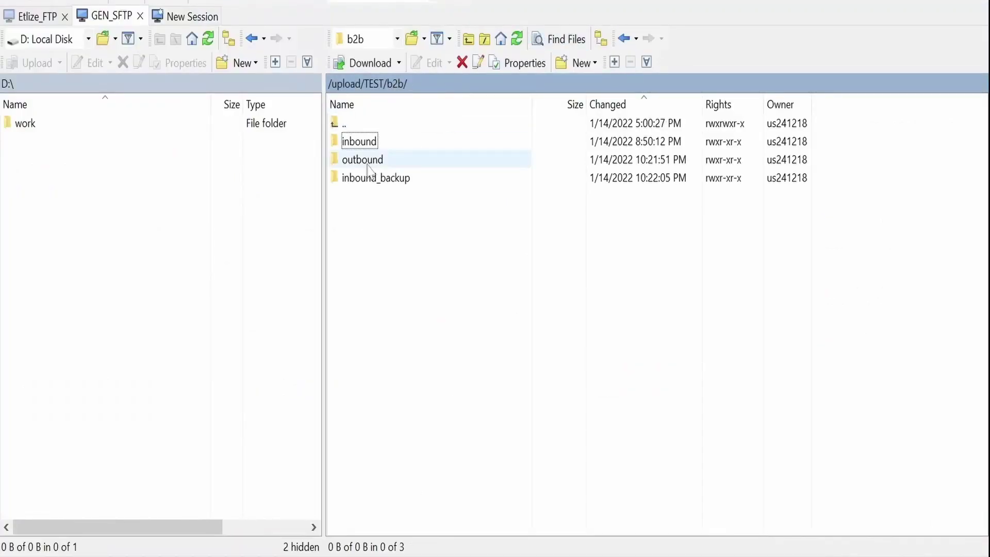
double_click(367, 163)
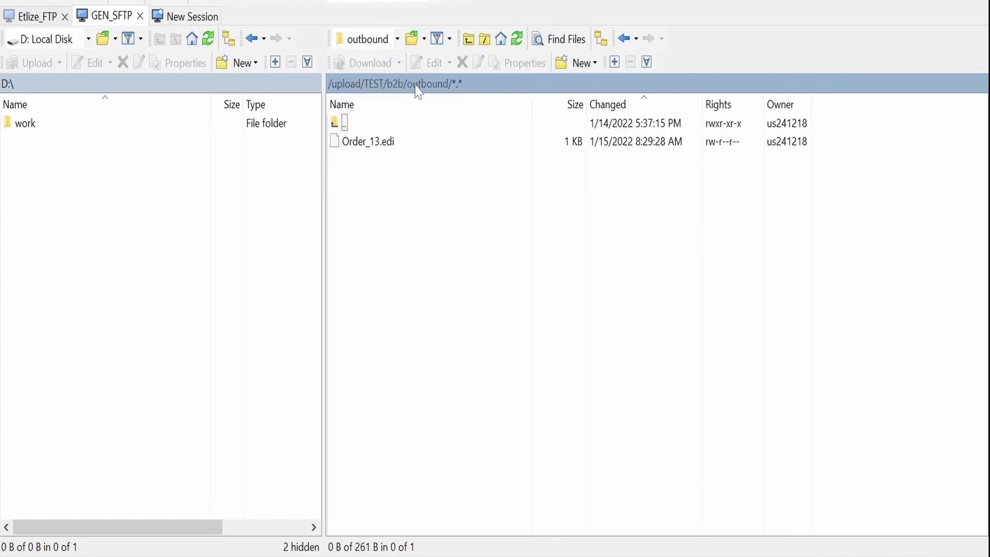
right_click(365, 142)
left_click(392, 150)
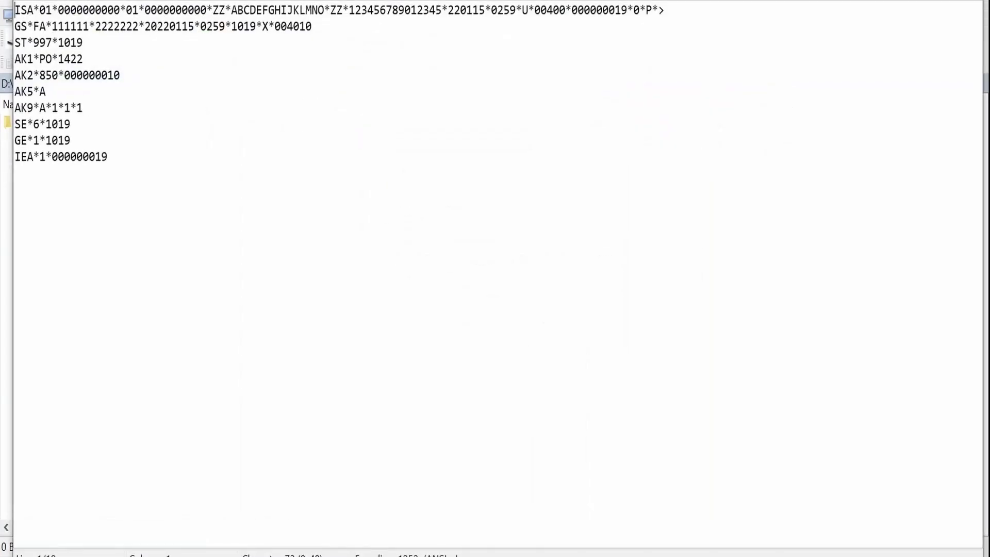
double_click(70, 59)
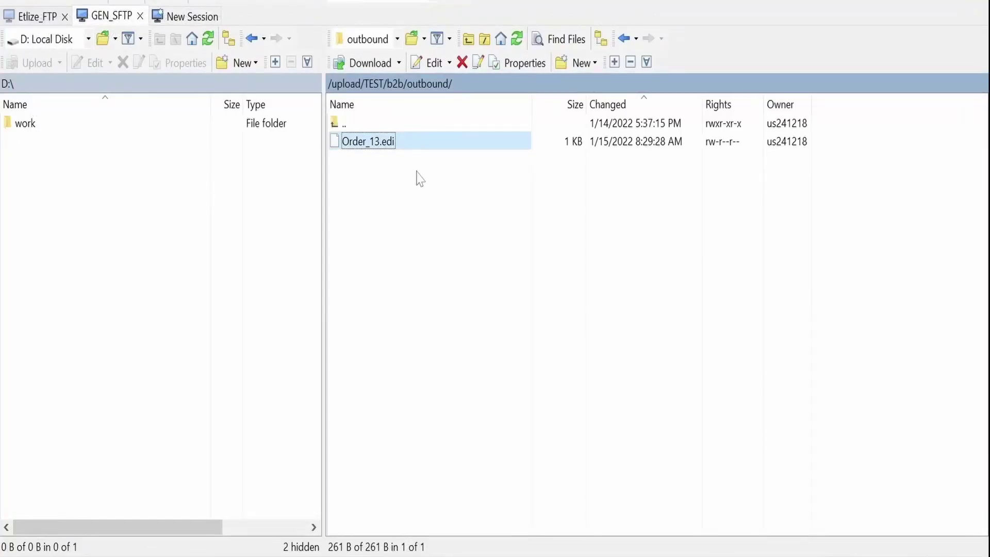
Step: In Oracle Integration's B2B tracking, inspect the X12 4010 850 business message's properties, message logs, payloads and correlations
left_click(235, 555)
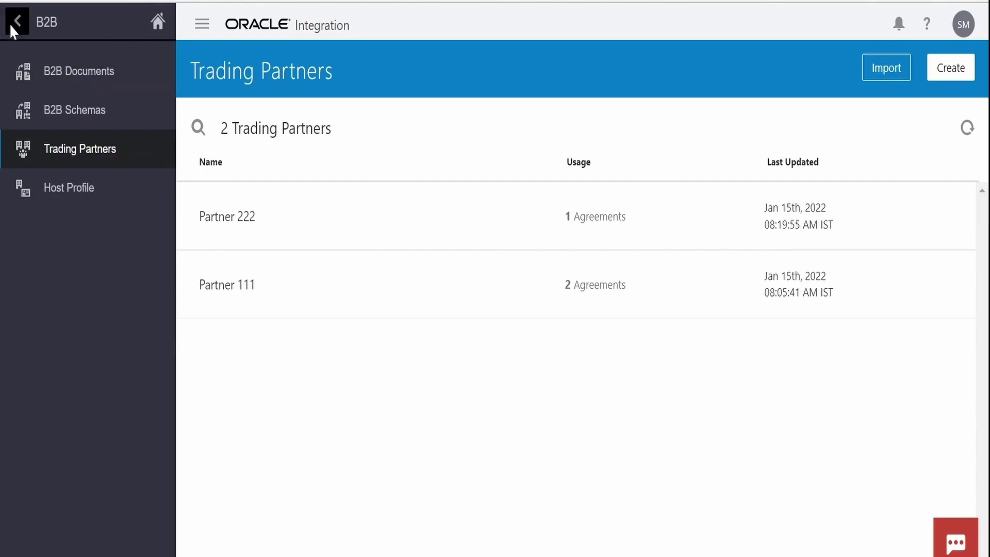
left_click(11, 26)
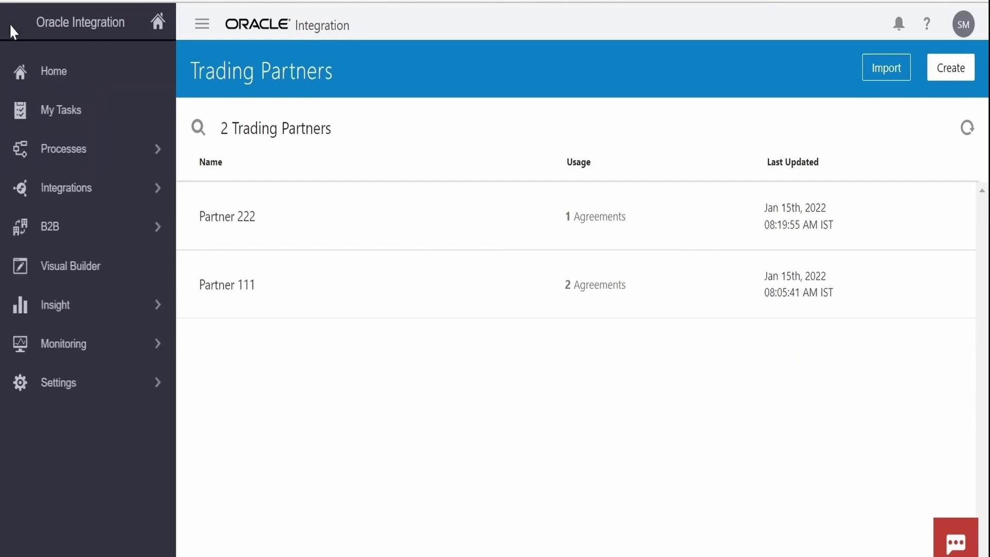
left_click(106, 348)
left_click(54, 108)
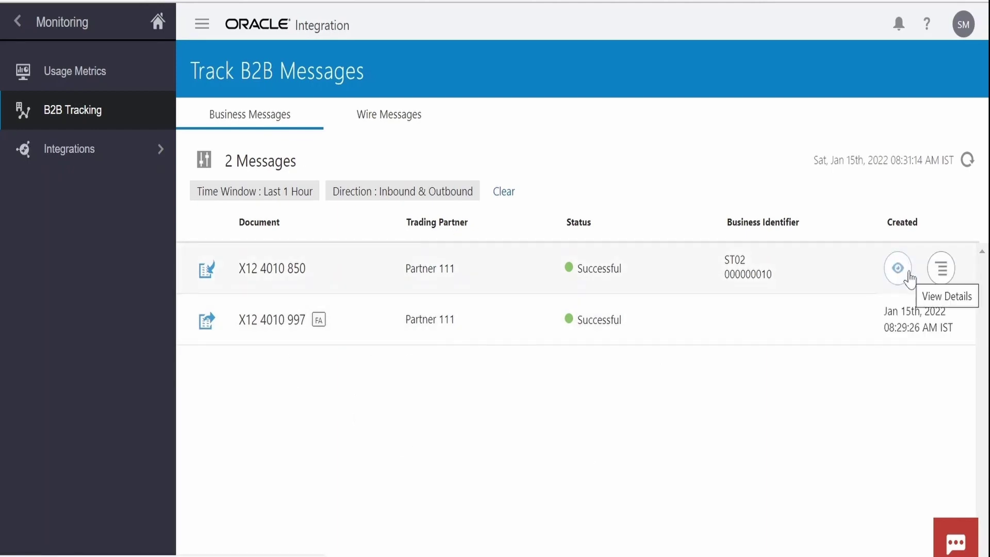
left_click(908, 276)
scroll(838, 471, "down", 2)
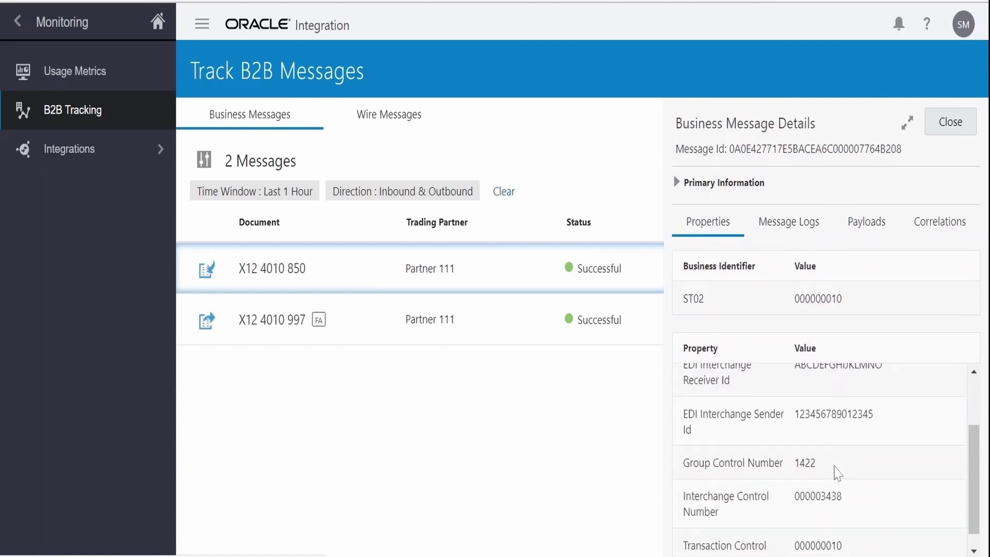
scroll(835, 468, "up", 2)
left_click(789, 224)
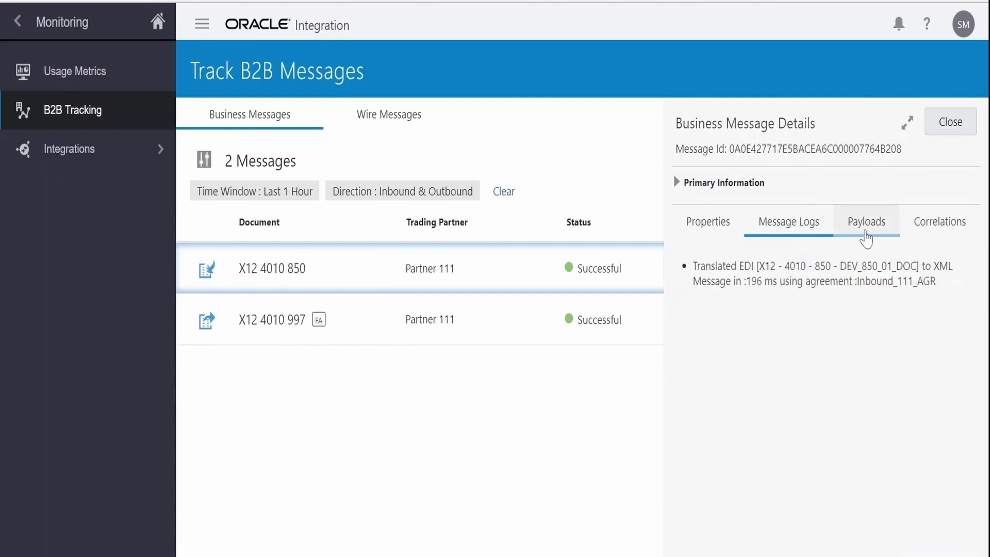
left_click(866, 223)
left_click(926, 235)
left_click(625, 402)
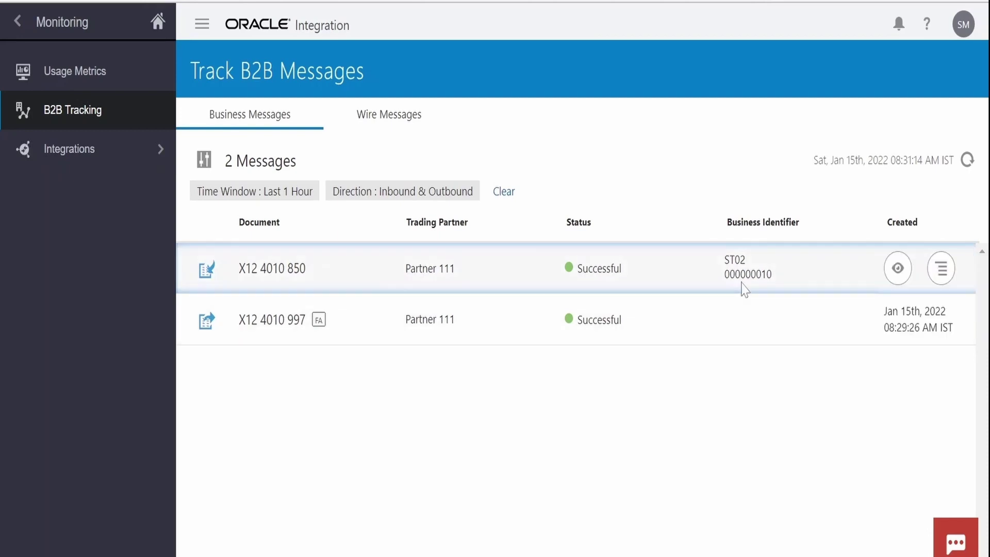
Step: Inspect the correlations and properties of the X12 4010 997 business message, and close its details
left_click(896, 320)
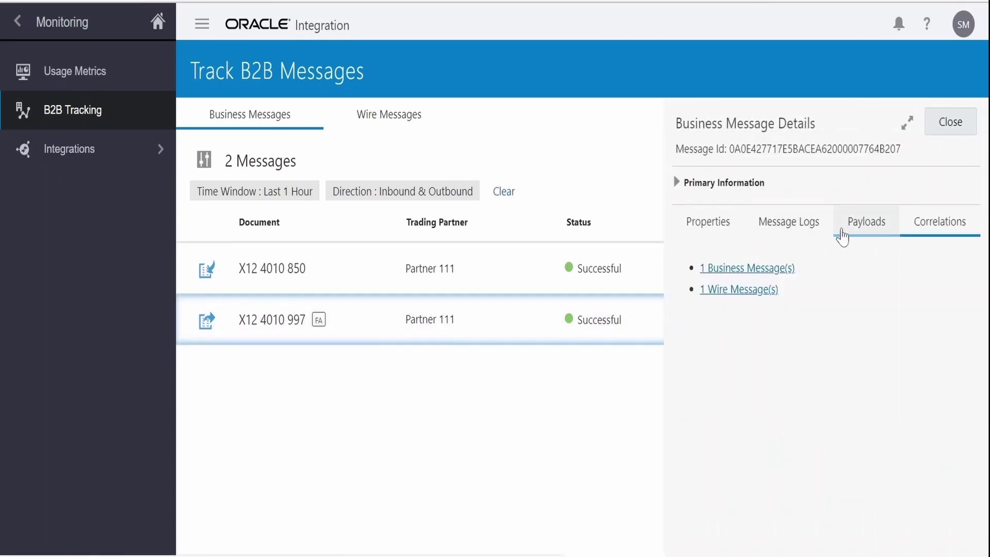
left_click(709, 223)
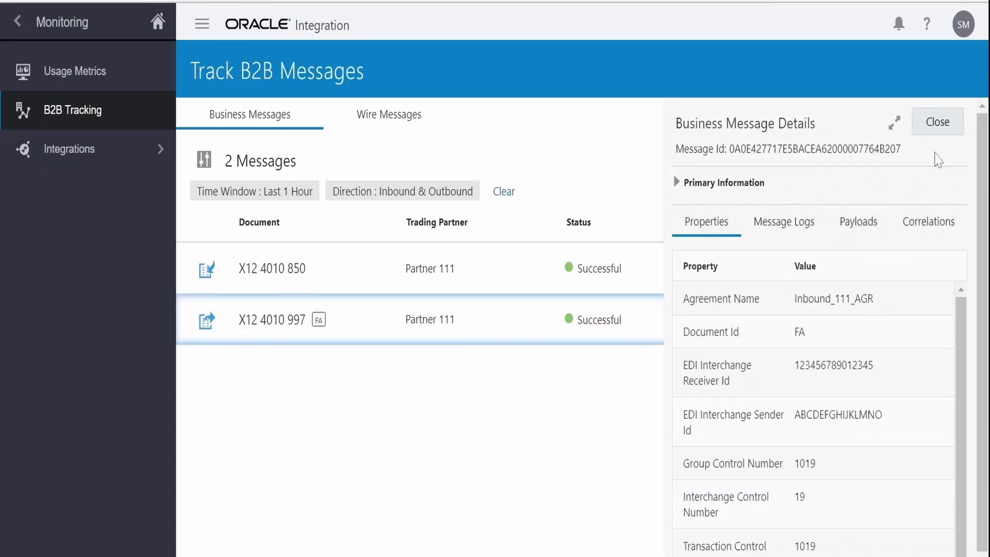
left_click(937, 122)
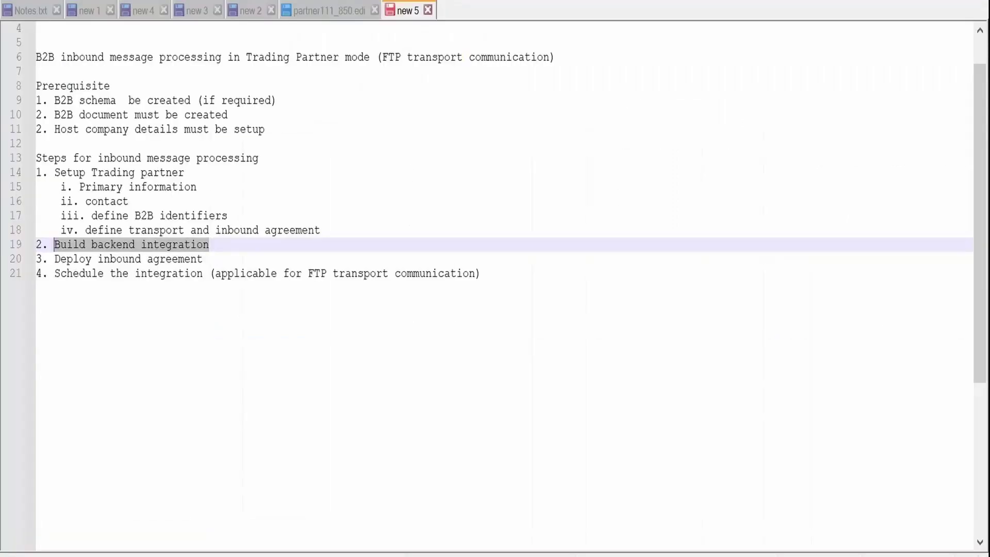
Step: Switch to the text editor notes and review the inbound processing steps and the outbound message processing prerequisites
left_click(481, 274)
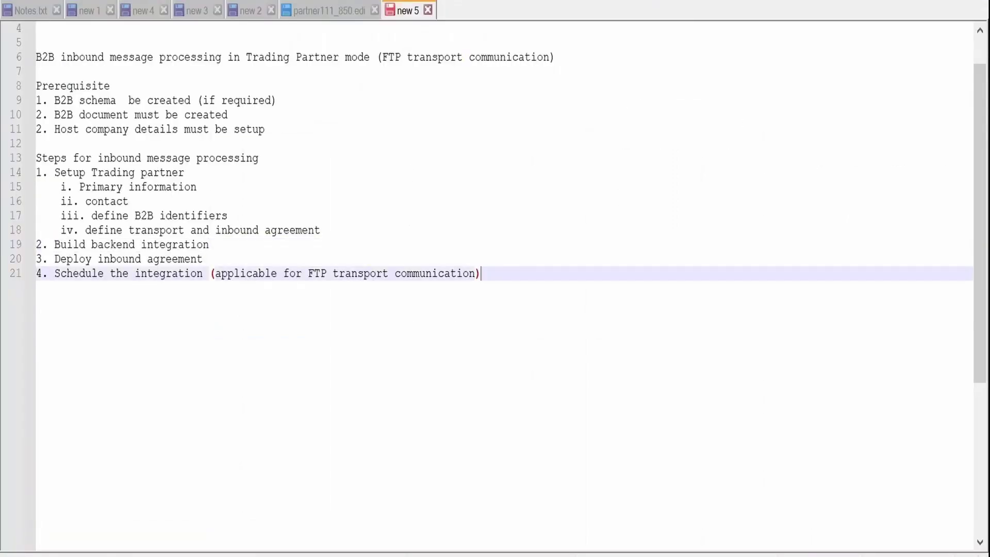
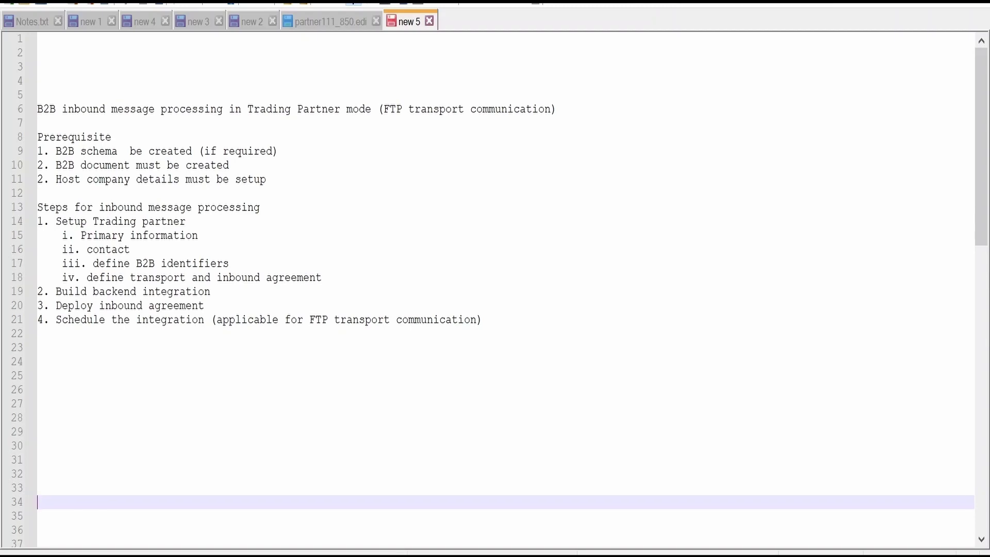
scroll(495, 288, "down", 9)
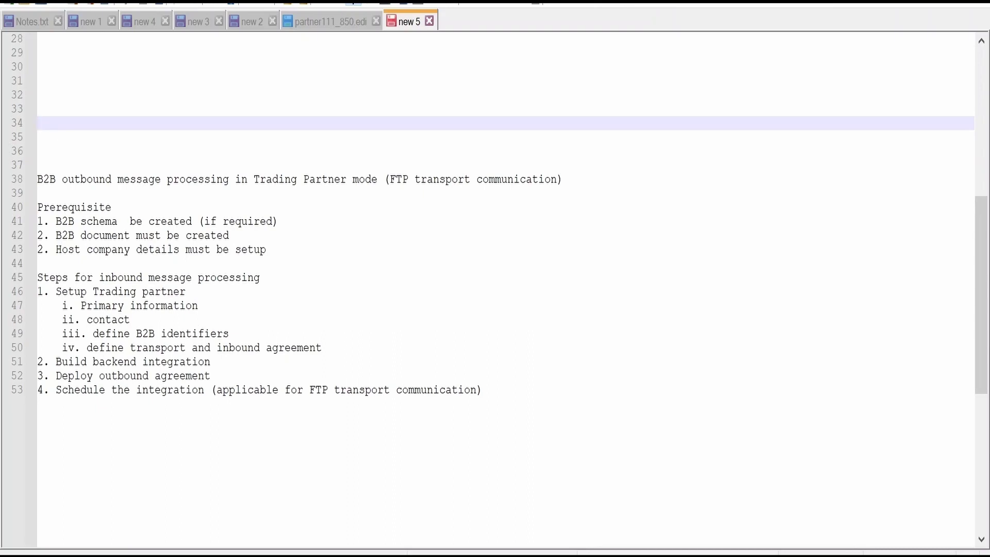
left_click_drag(272, 249, 37, 207)
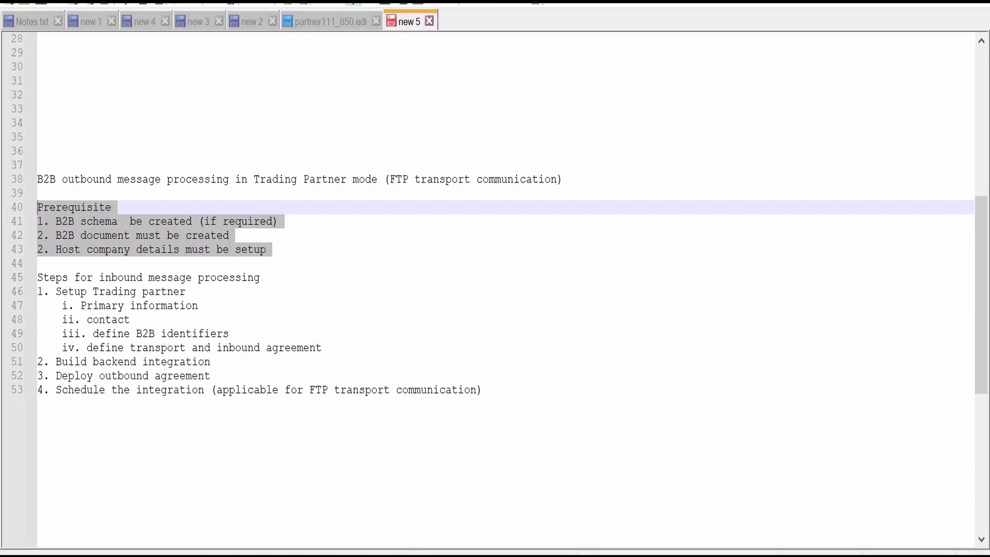
left_click(136, 235)
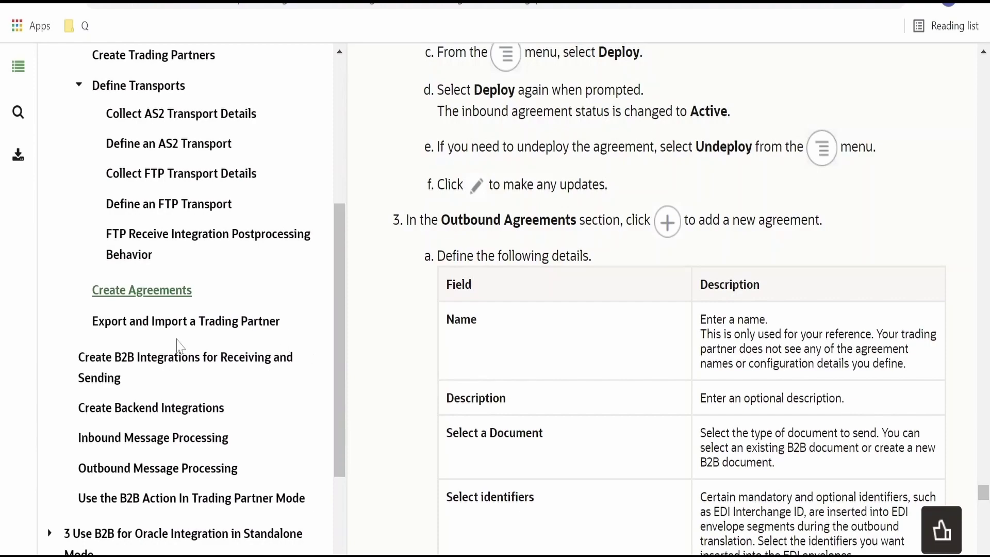
Step: Switch to the Create Agreements documentation and read how to define an outbound agreement
scroll(180, 346, "up", 2)
scroll(616, 314, "up", 1)
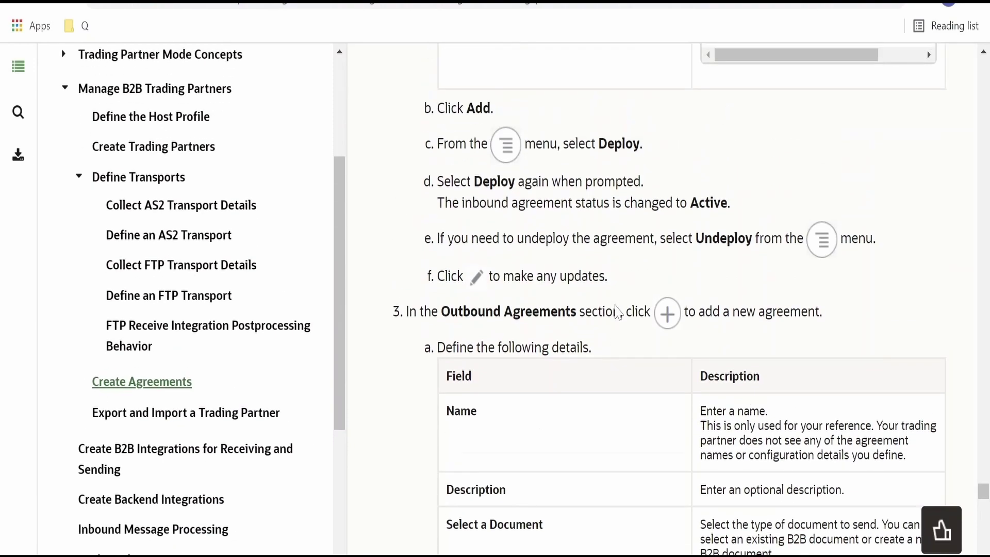
scroll(616, 313, "down", 4)
scroll(647, 299, "down", 15)
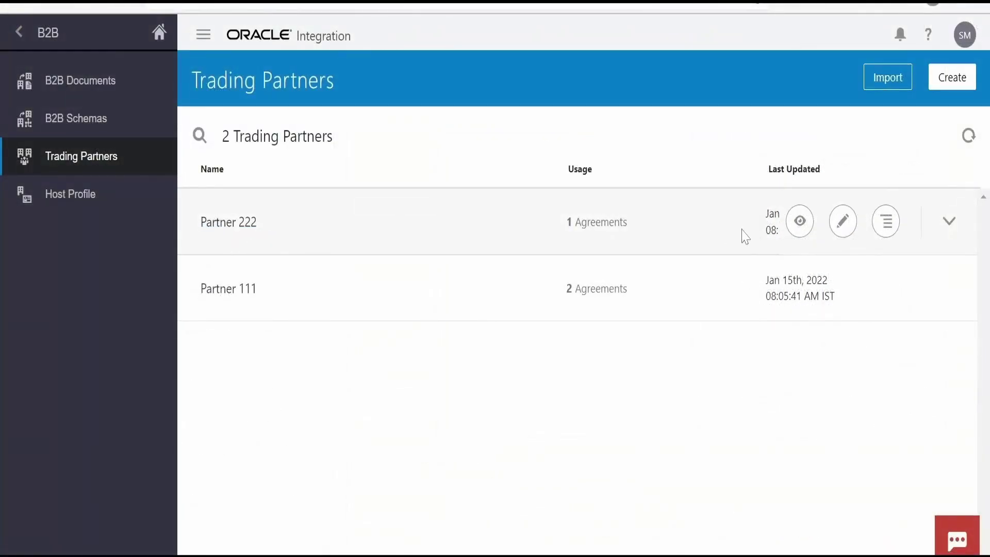
Step: Edit Partner 222 and start an outbound agreement named Partner_222_Outbound_Agreement using the existing B2B document DEV_850_01_Doc
left_click(843, 221)
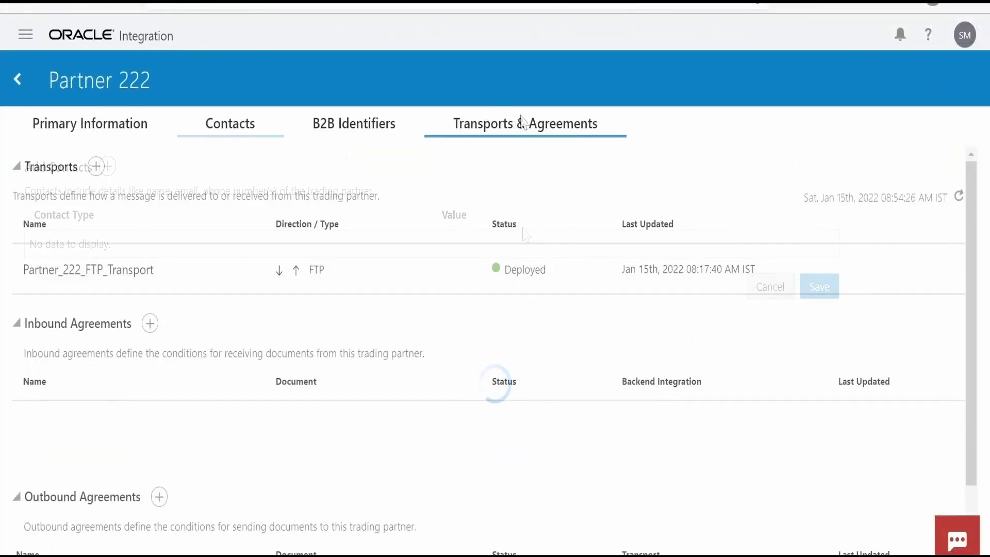
scroll(250, 312, "down", 2)
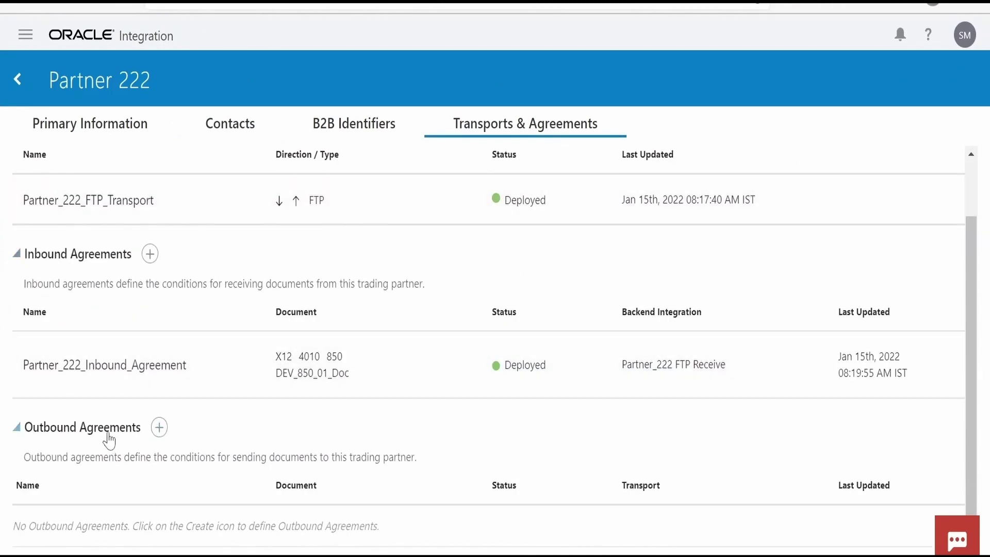
left_click(160, 432)
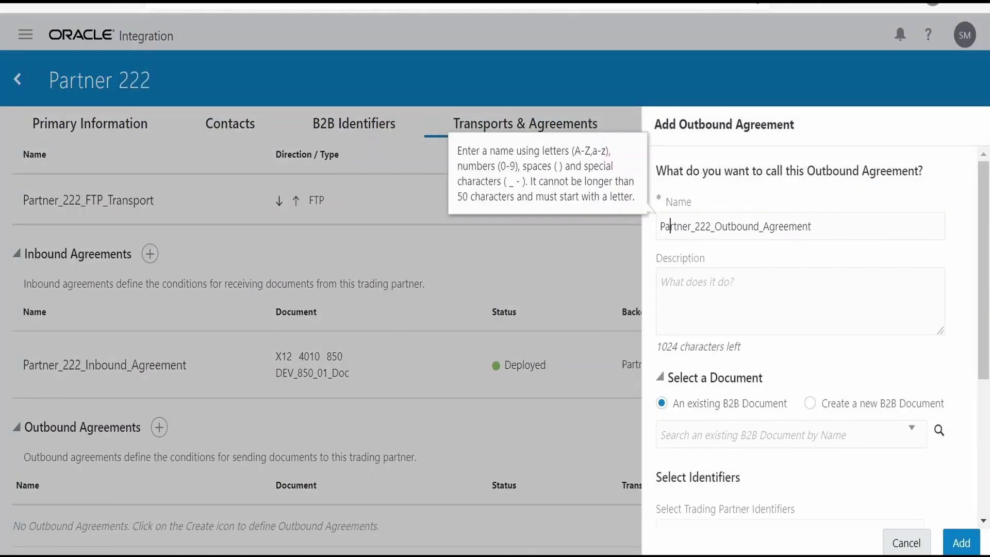
scroll(836, 335, "down", 2)
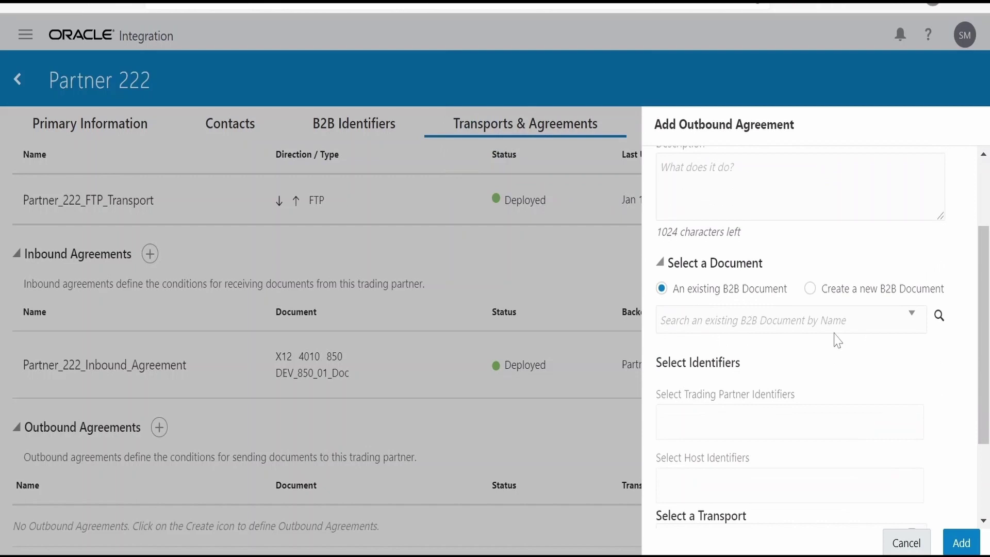
left_click(915, 332)
left_click(766, 366)
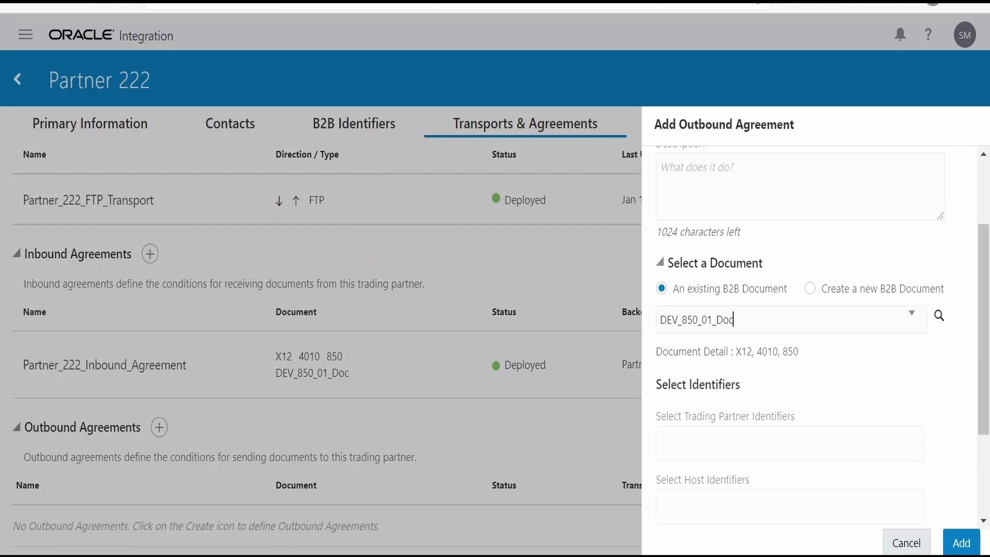
Step: Set the agreement's trading partner identifier to EDI Interchange ID acdefg and its host identifier to EDI Interchange ID ABCDEFGHIJKLMNO
left_click(738, 425)
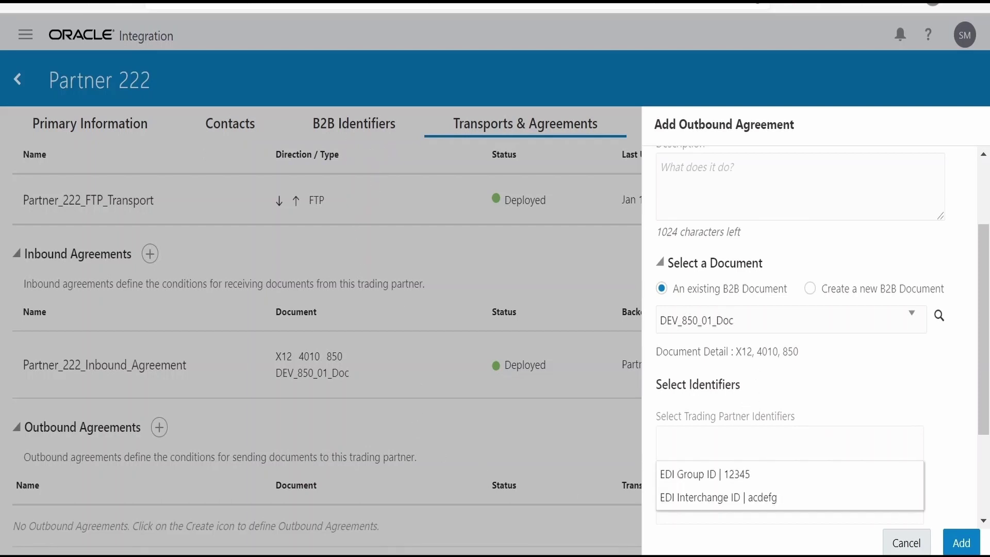
left_click(708, 500)
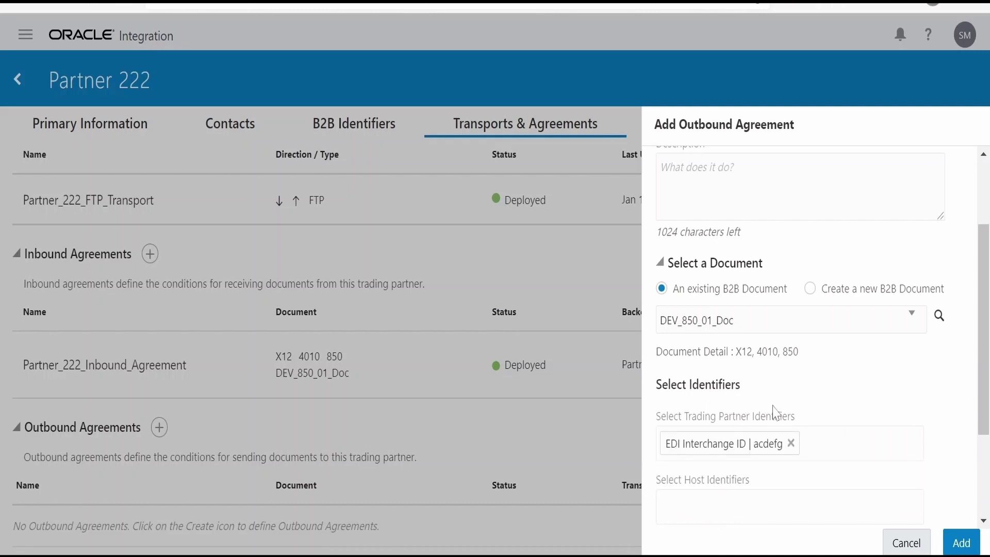
scroll(729, 361, "down", 2)
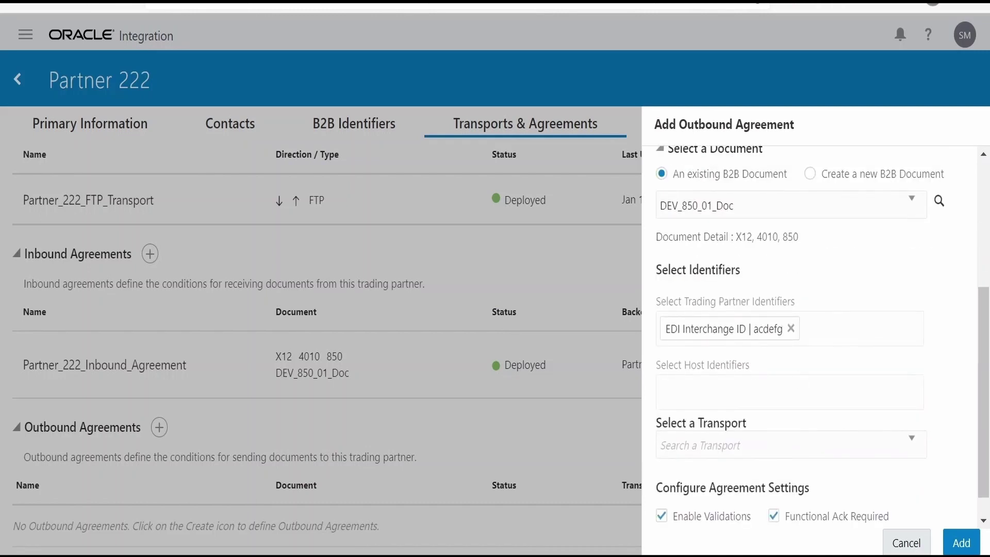
left_click(801, 387)
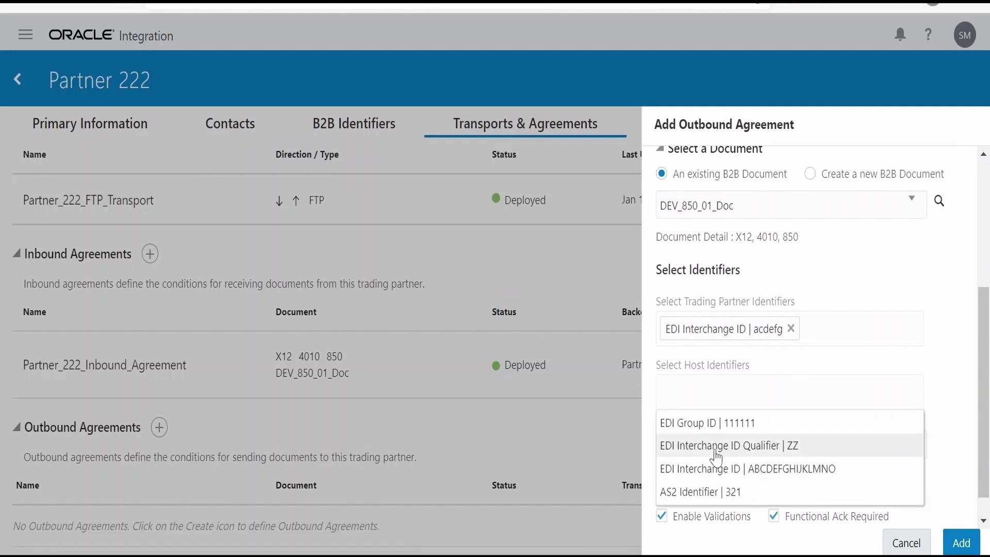
left_click(717, 468)
scroll(723, 460, "down", 1)
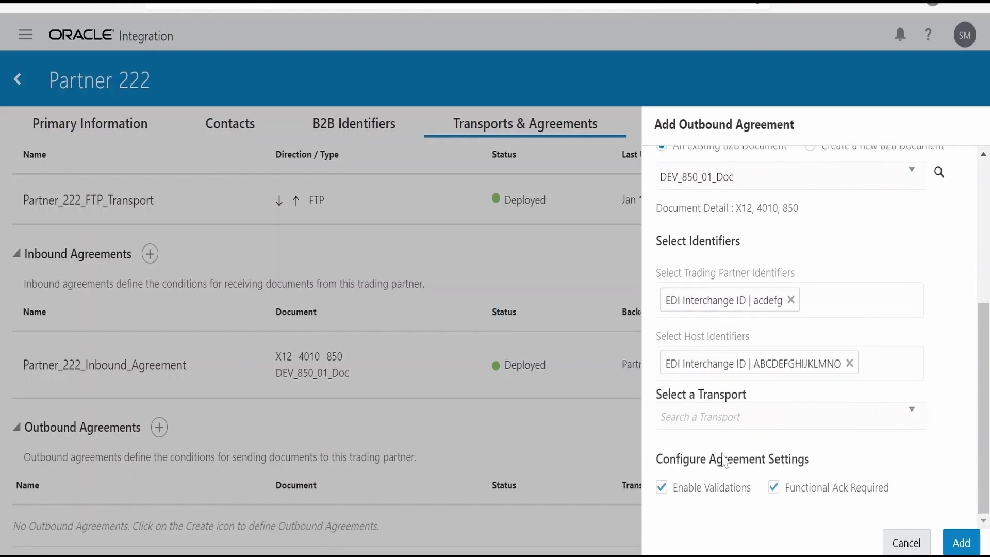
Step: Assign Partner_222_FTP_Transport to the outbound agreement, disable validations, keep the functional acknowledgement required, and add the agreement
left_click(726, 417)
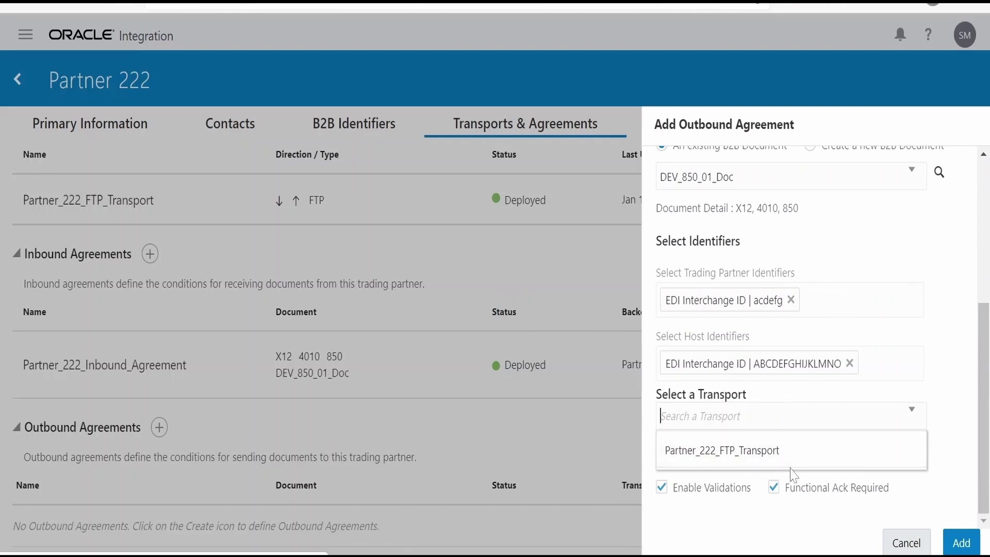
left_click(774, 451)
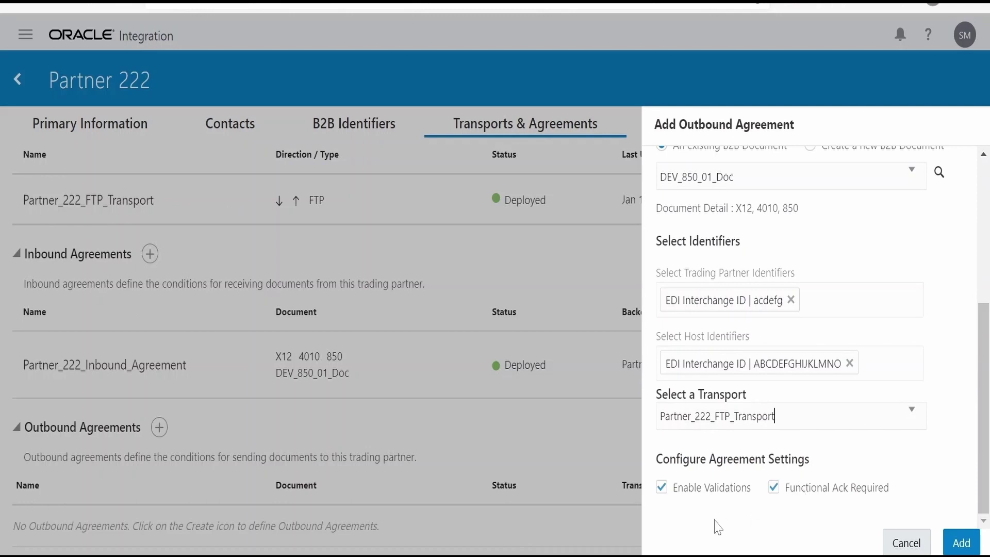
left_click(662, 488)
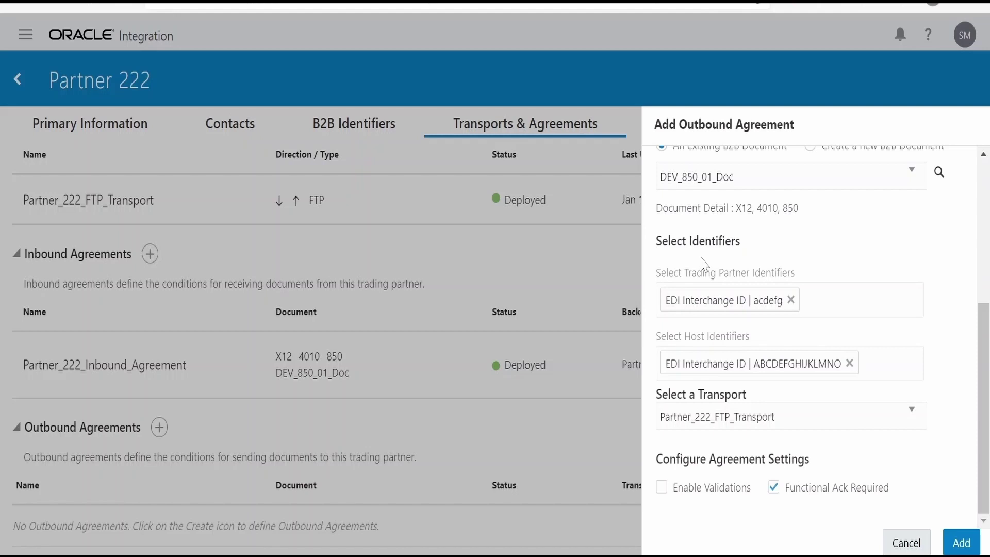
left_click(775, 488)
left_click(776, 488)
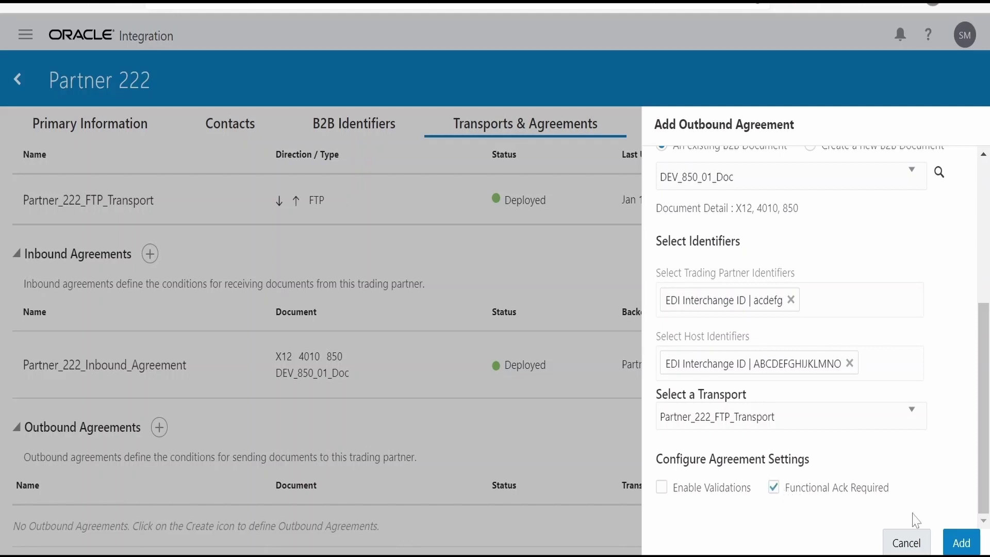
left_click(965, 544)
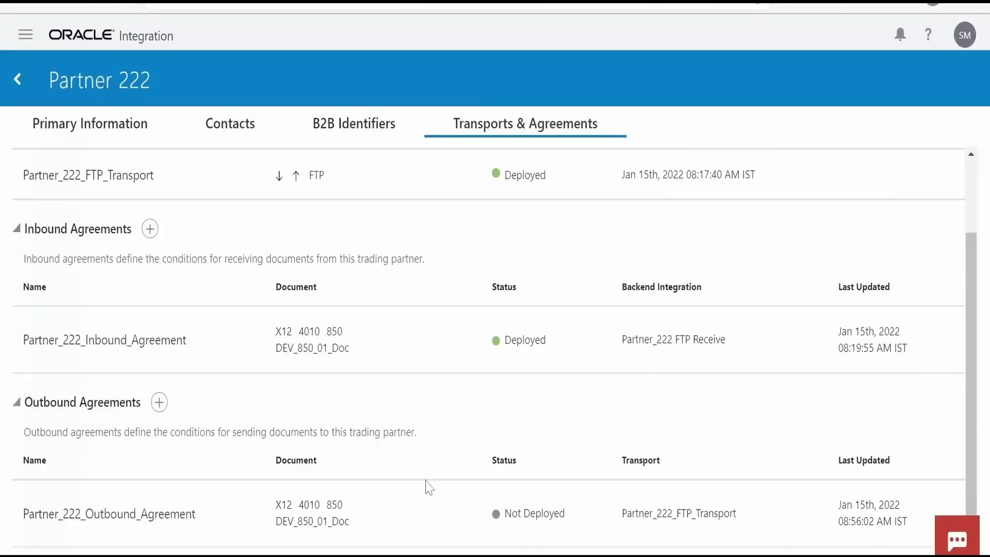
Step: Deploy Partner_222_Outbound_Agreement and dismiss the notification
left_click(871, 515)
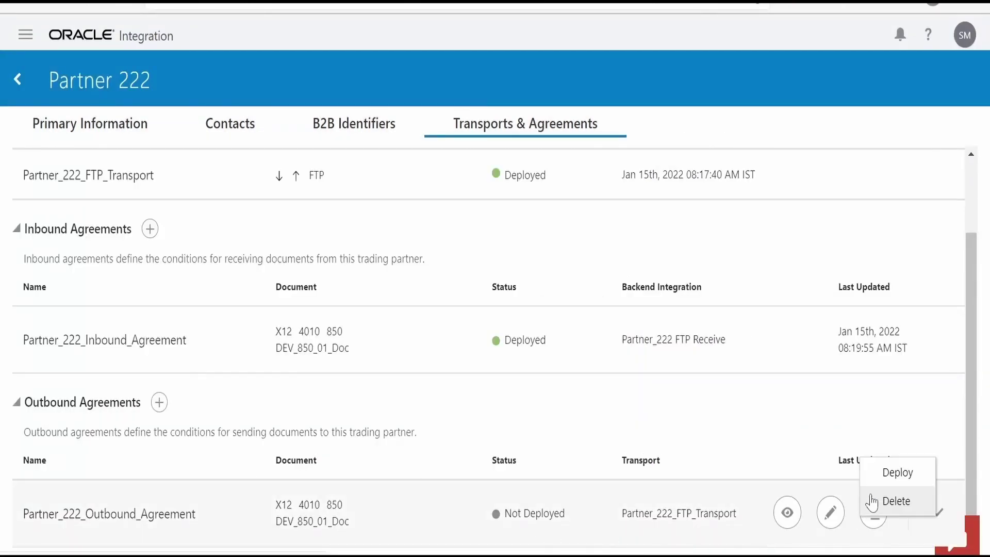
left_click(872, 498)
left_click(643, 360)
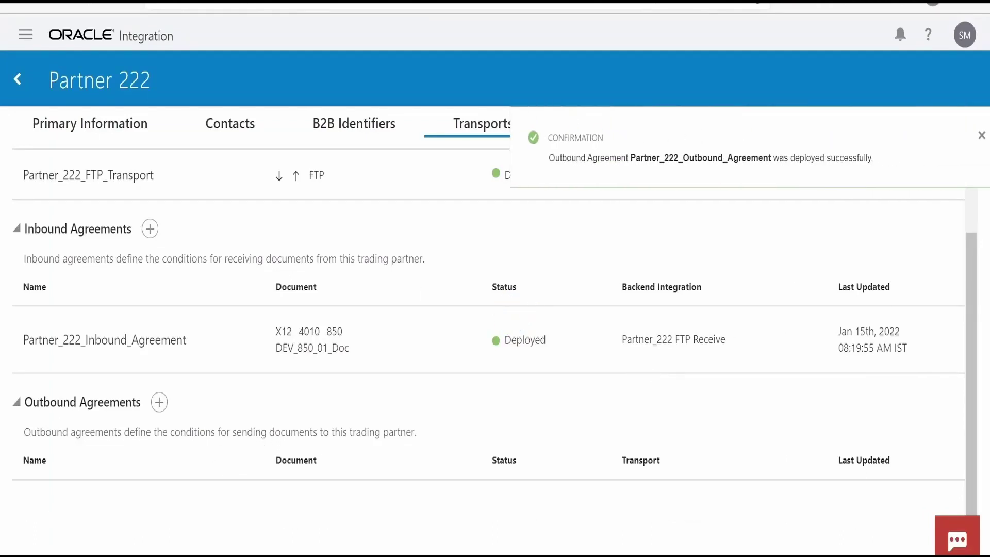
left_click(966, 136)
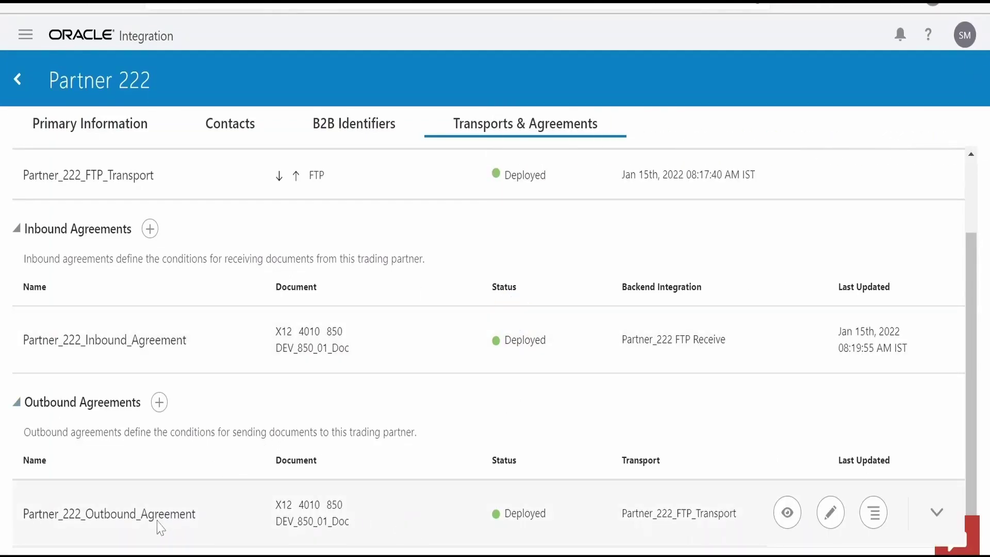
Step: Switch to the text editor notes and review the outbound steps for deploying the agreement and building the backend integration
key("alt+Tab")
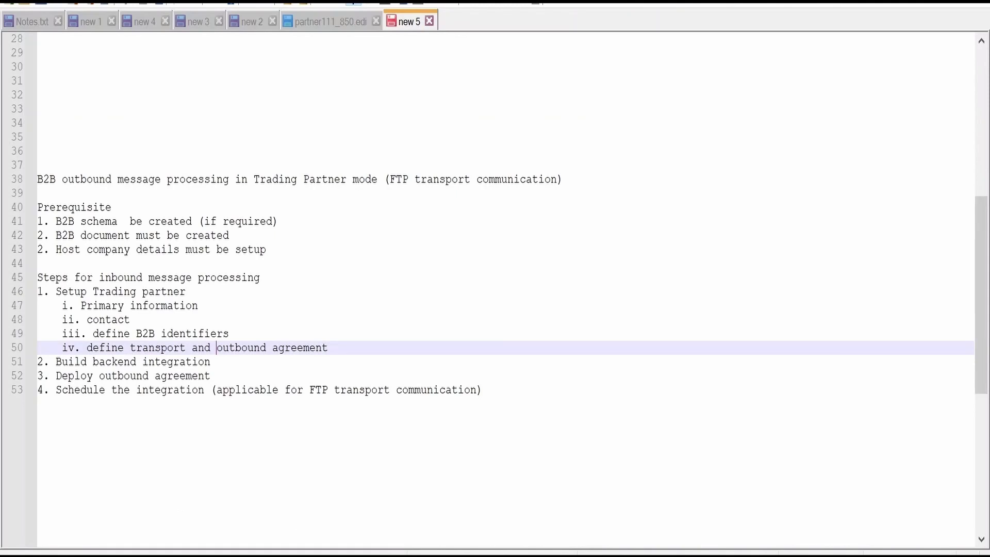
left_click_drag(211, 377, 38, 376)
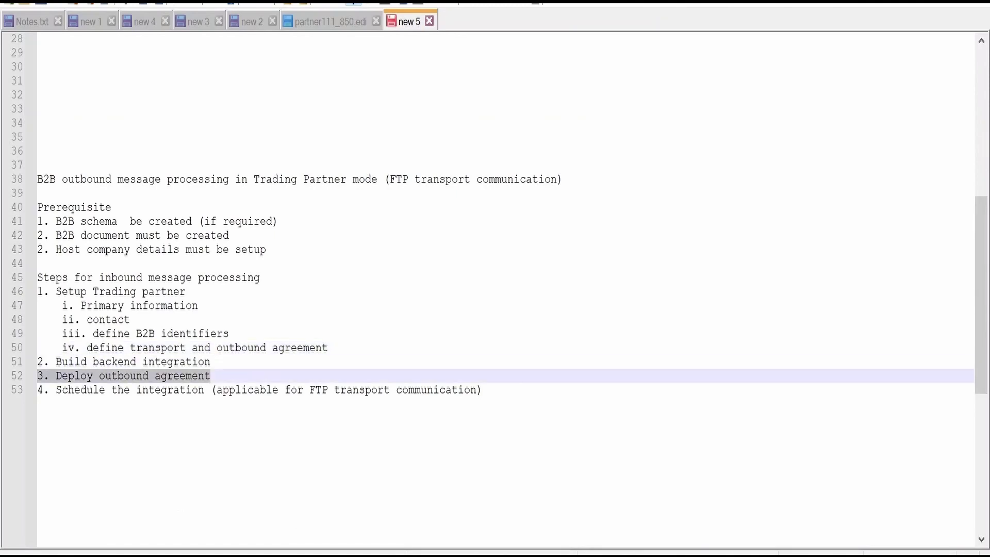
left_click(117, 362)
double_click(118, 363)
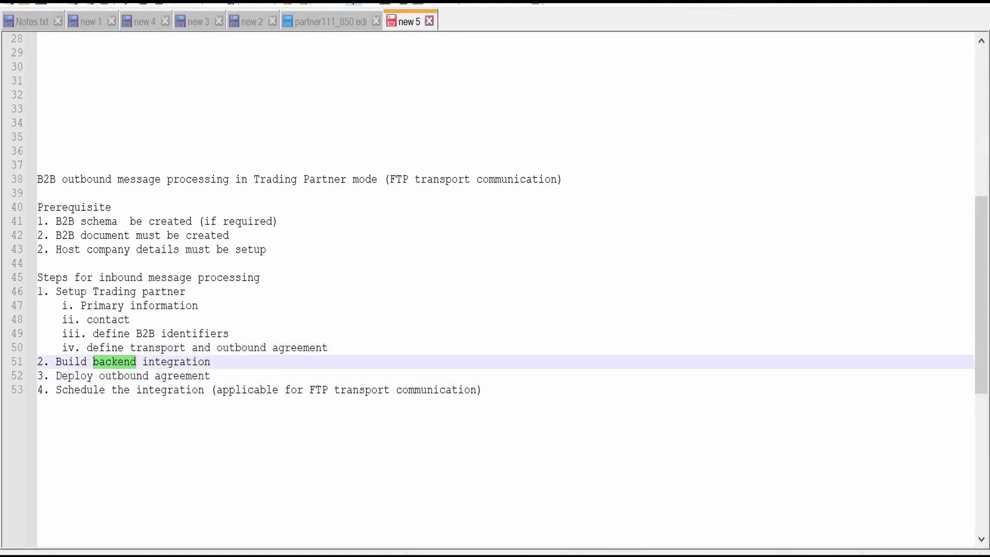
Step: Switch back to Oracle Integration and check the B2B integrations of Partner_222_FTP_Transport, particularly Partner_222 FTP Send, then close its details
key("alt+Tab")
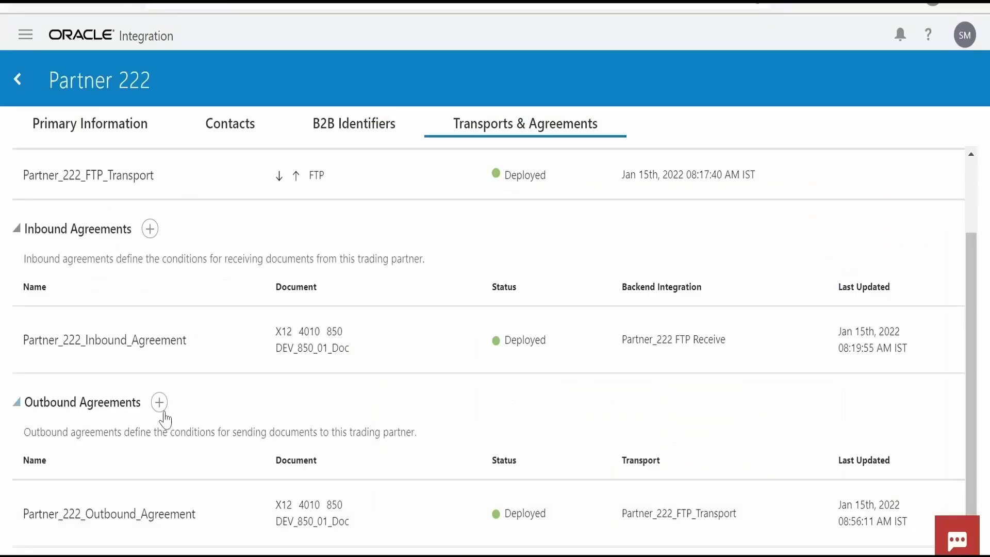
scroll(161, 405, "up", 2)
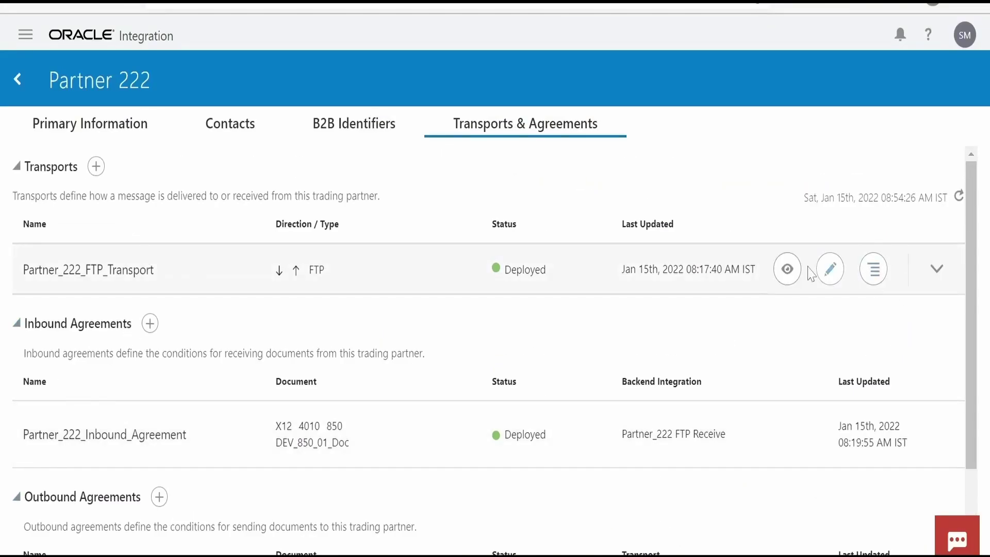
left_click(789, 268)
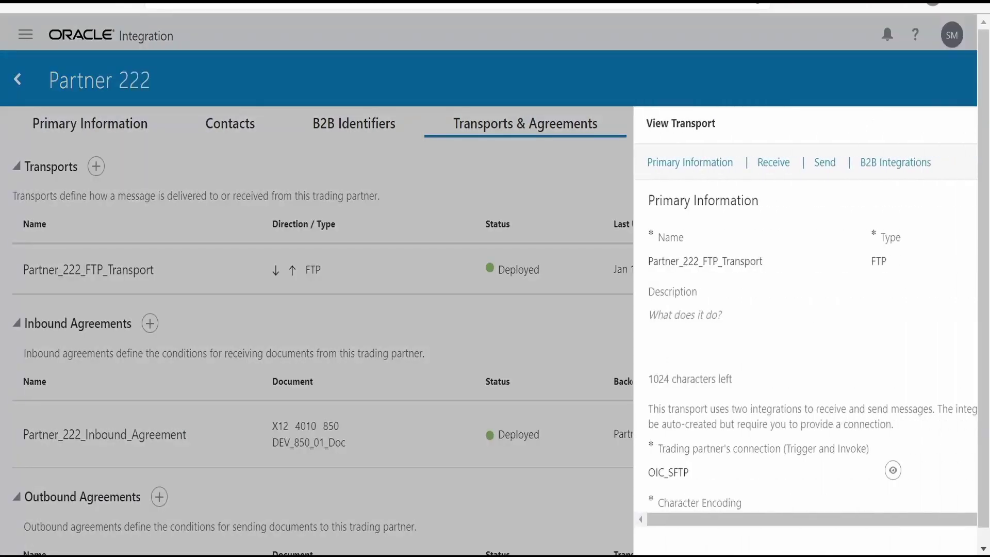
scroll(784, 409, "down", 10)
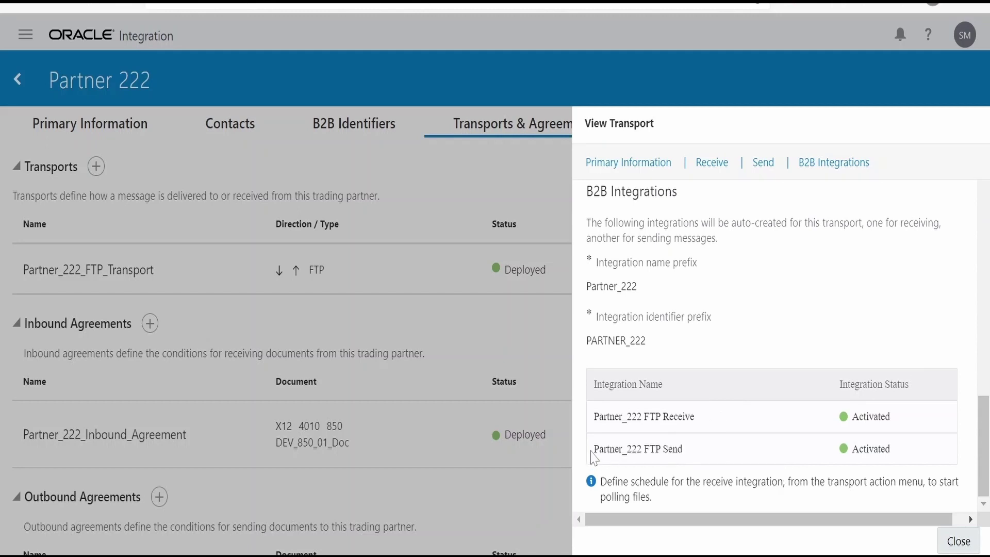
left_click_drag(593, 449, 683, 450)
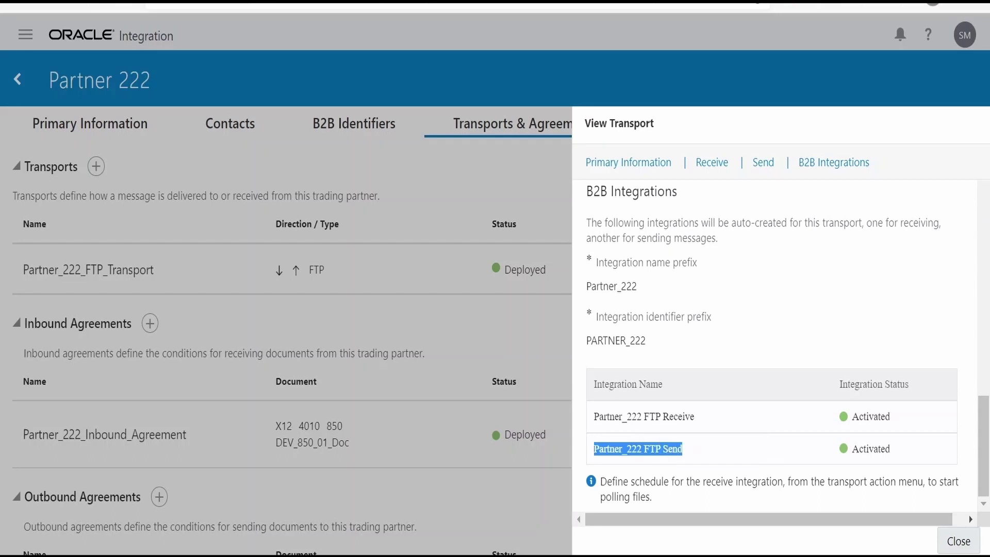
left_click(640, 449)
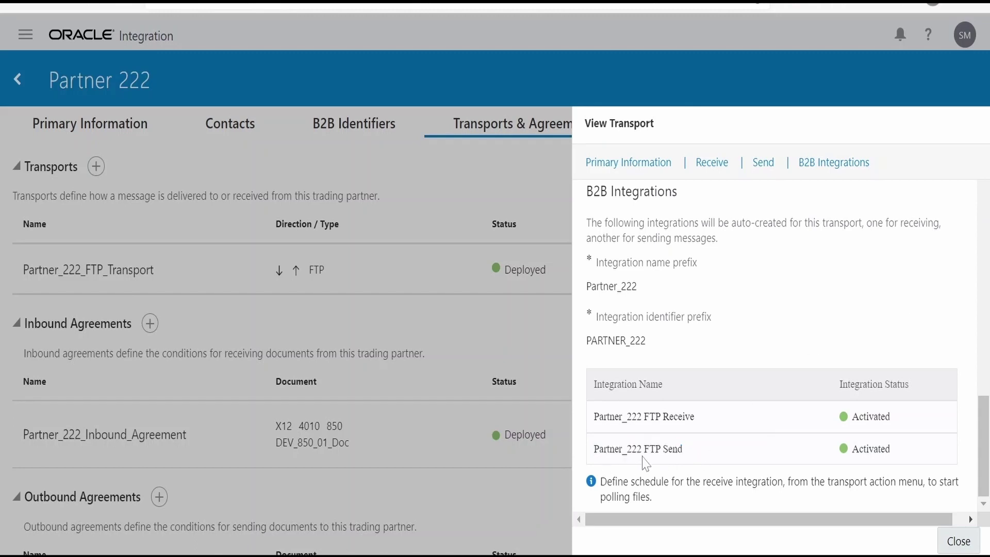
left_click(959, 541)
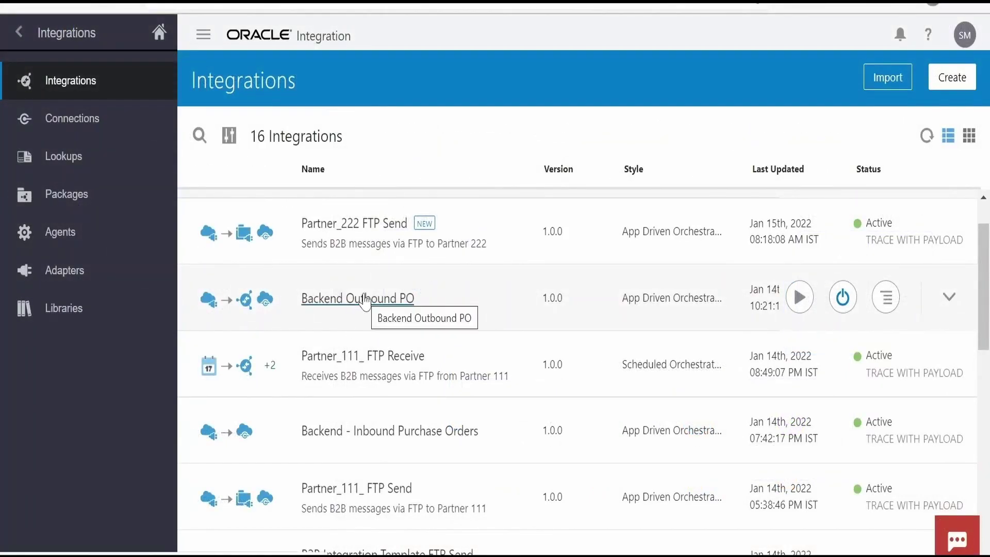
Step: Open the Backend Outbound PO integration and inspect the EDI-Generate action's operation and EDI data format, then close the configuration
left_click(365, 302)
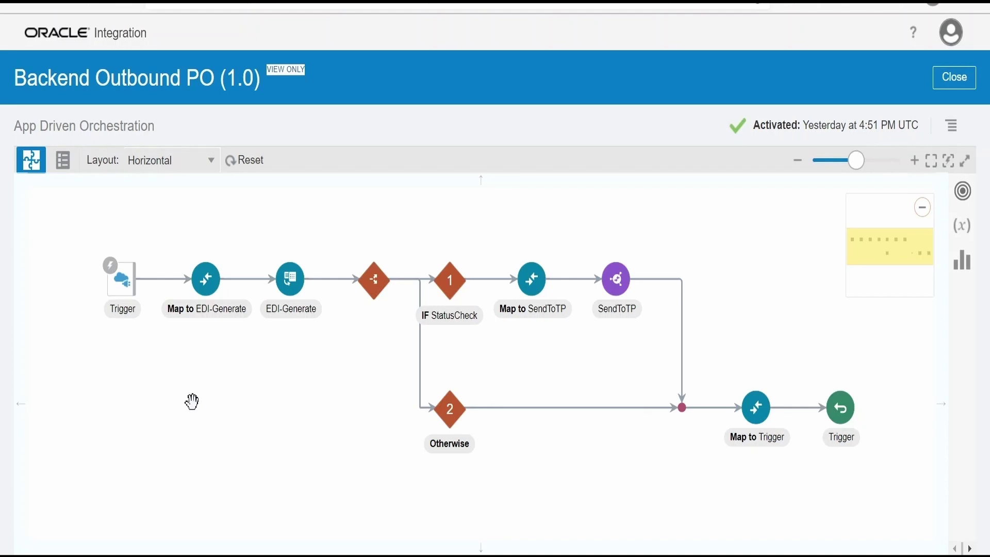
left_click(289, 296)
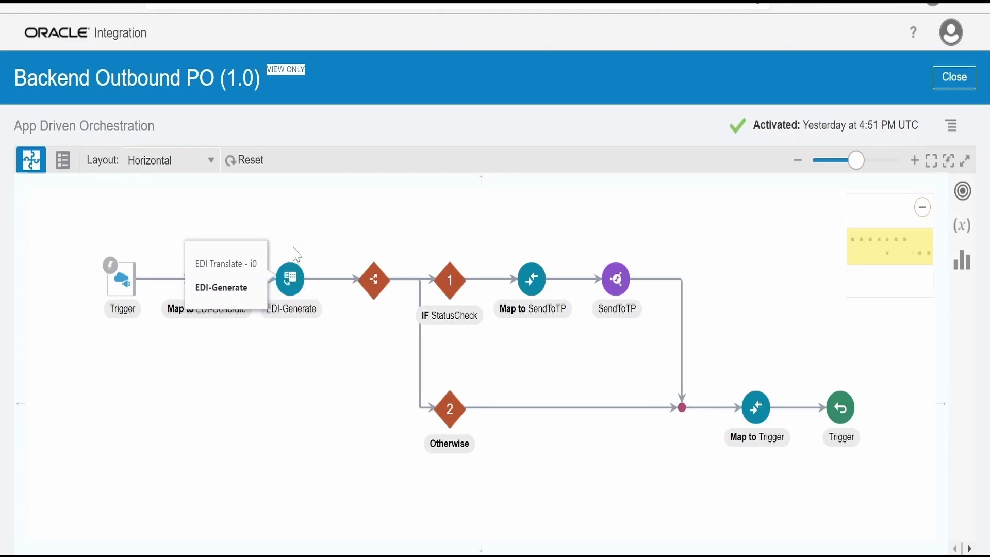
left_click(298, 246)
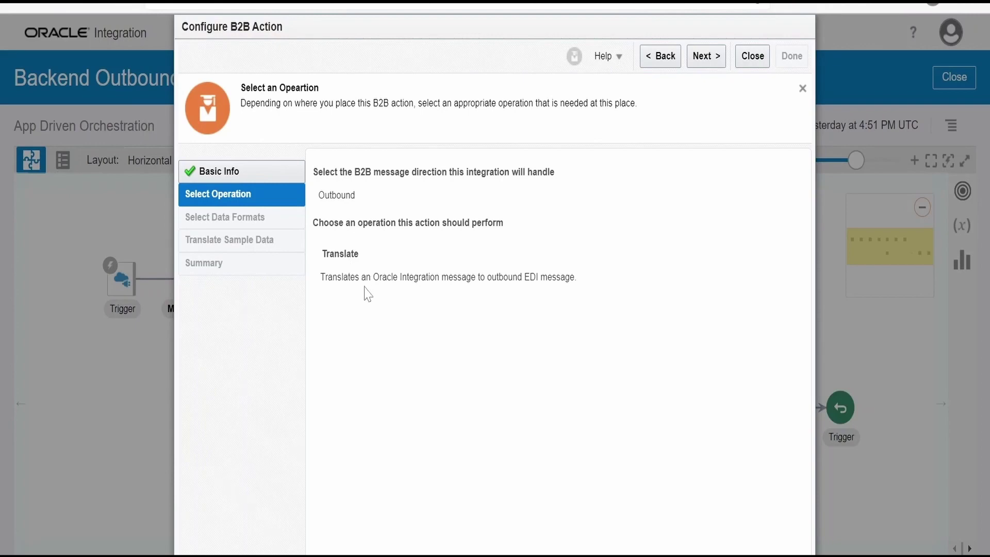
left_click(713, 58)
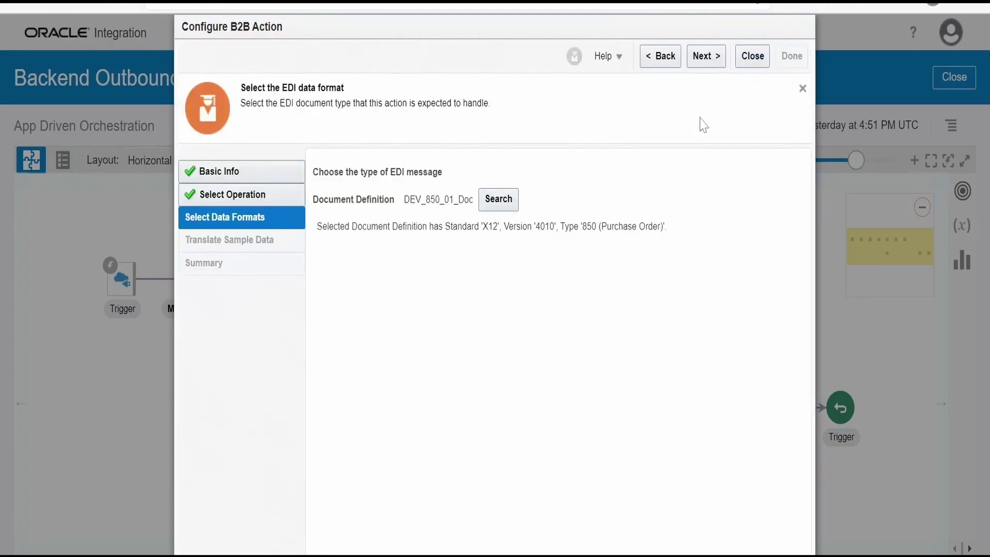
left_click(763, 57)
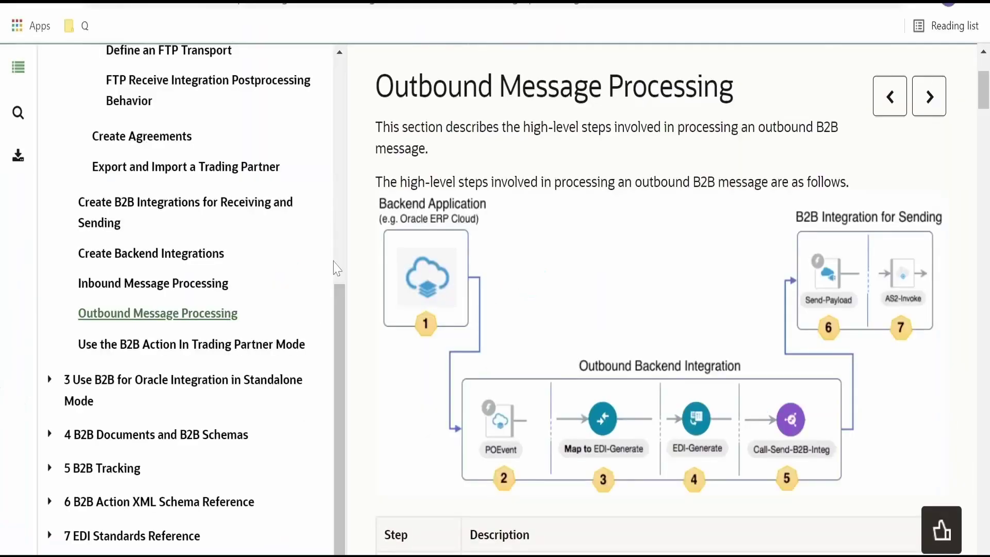
Step: Review the Outbound Message Processing documentation, including the processing diagram, numbered step descriptions and outbound backend integration design guidance
scroll(660, 299, "down", 20)
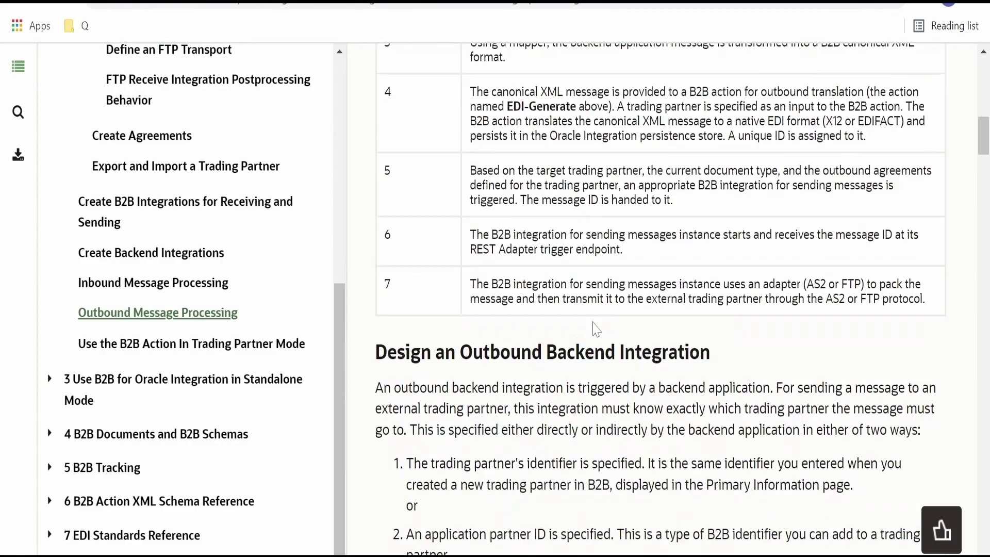
scroll(588, 363, "down", 20)
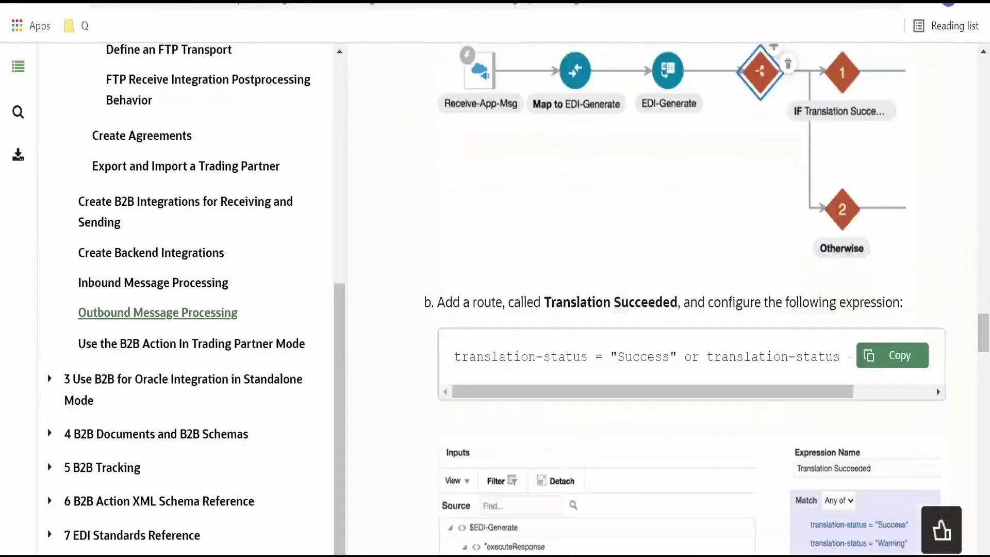
scroll(590, 364, "up", 20)
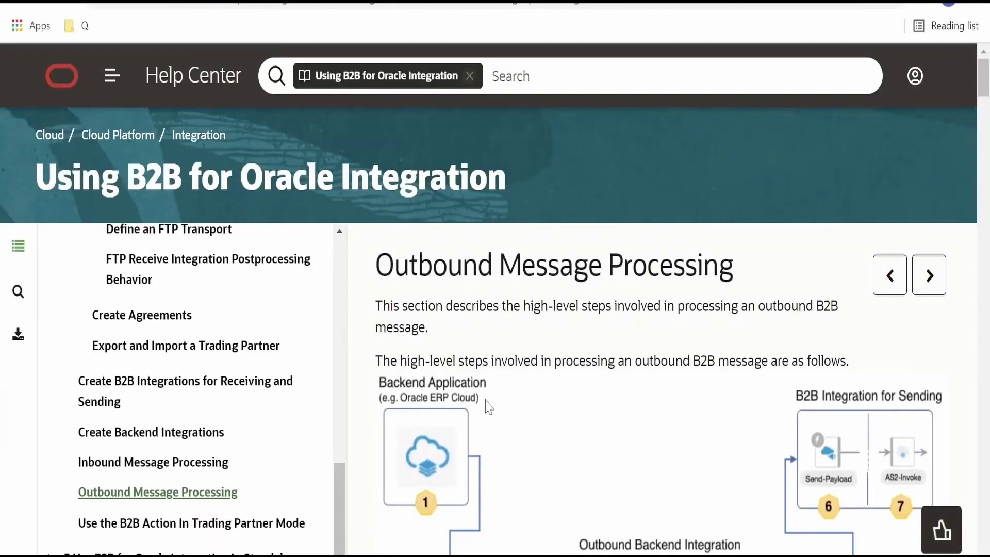
scroll(473, 470, "down", 2)
scroll(473, 470, "down", 6)
scroll(366, 397, "up", 4)
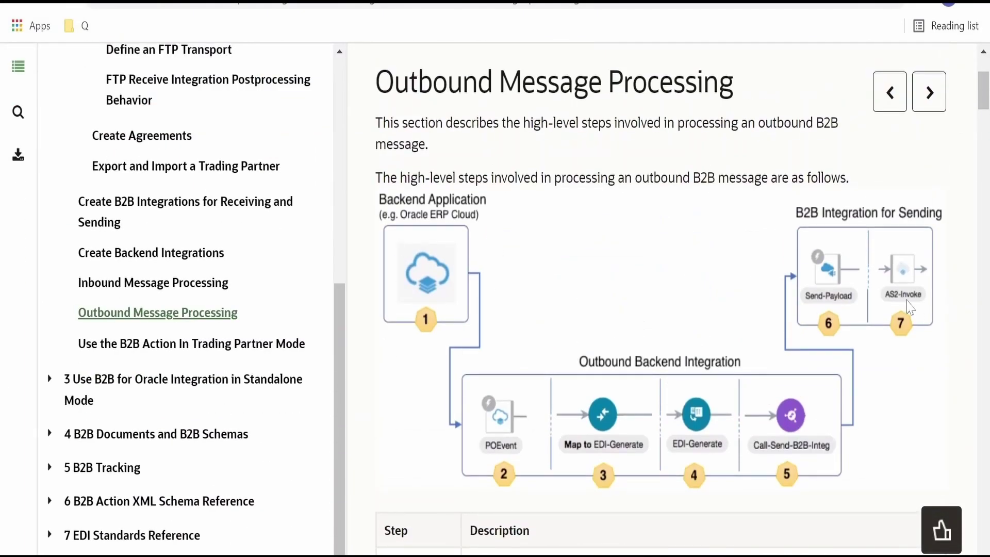
scroll(937, 436, "down", 20)
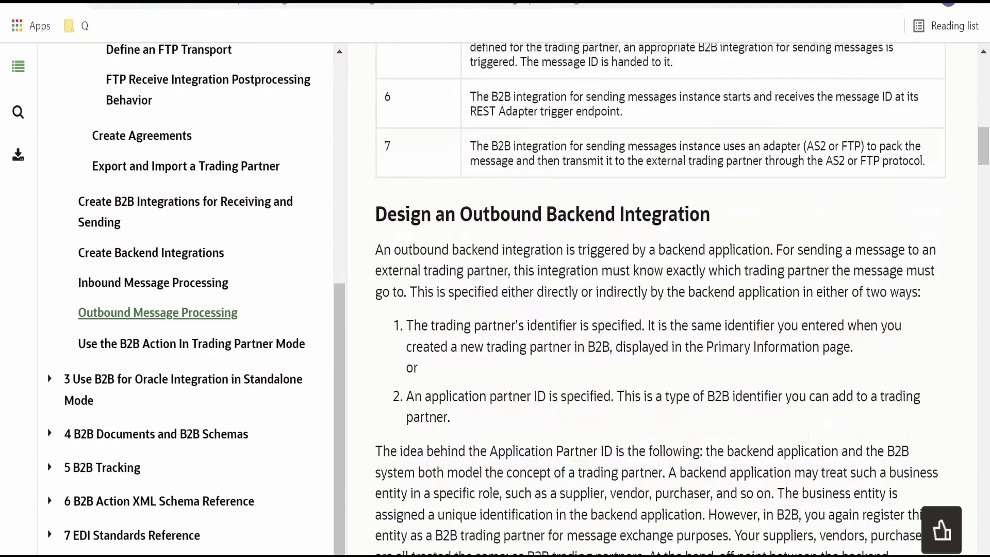
scroll(936, 451, "down", 15)
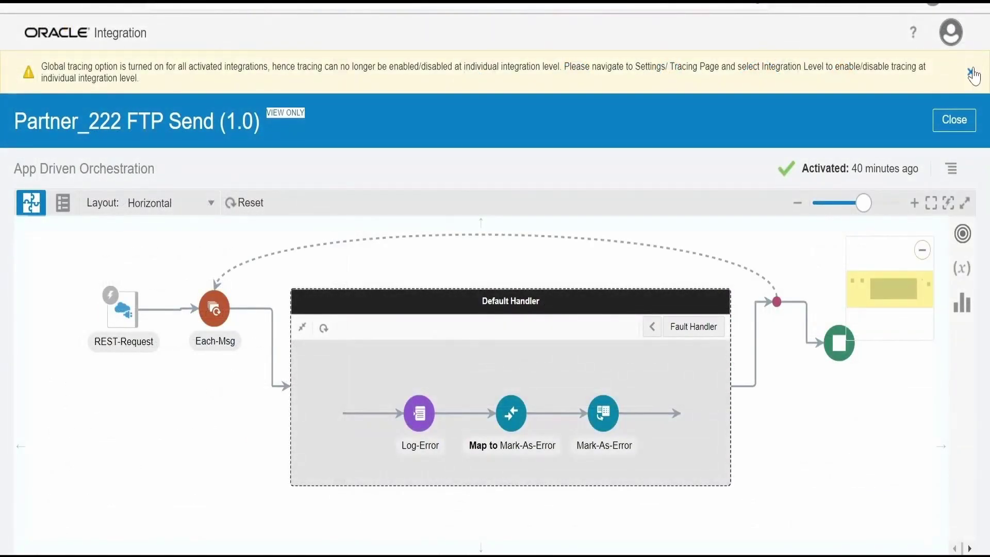
Step: In Partner_222 FTP Send, dismiss the tracing notice and examine the REST-Request trigger and the Each-Msg loop's repeating messages element
left_click(971, 72)
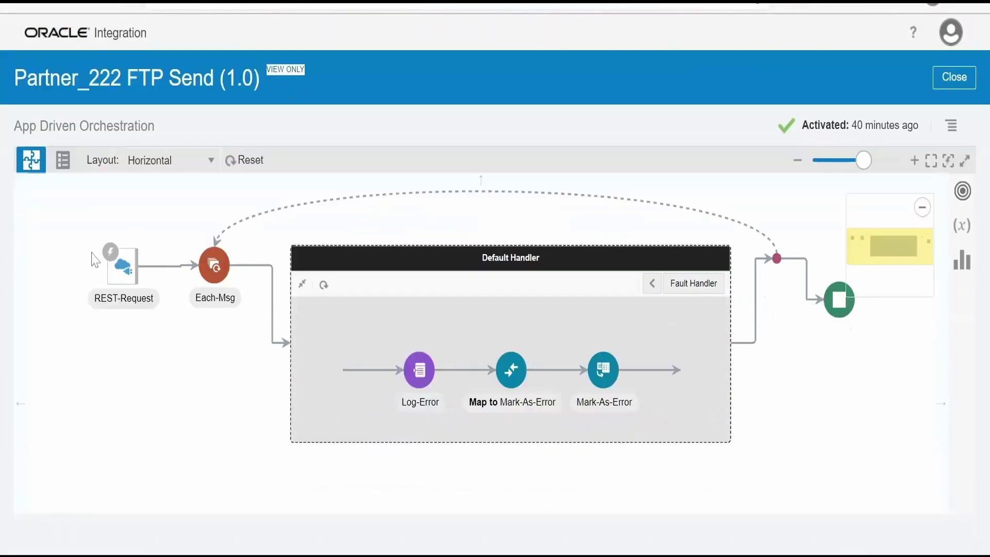
left_click(124, 286)
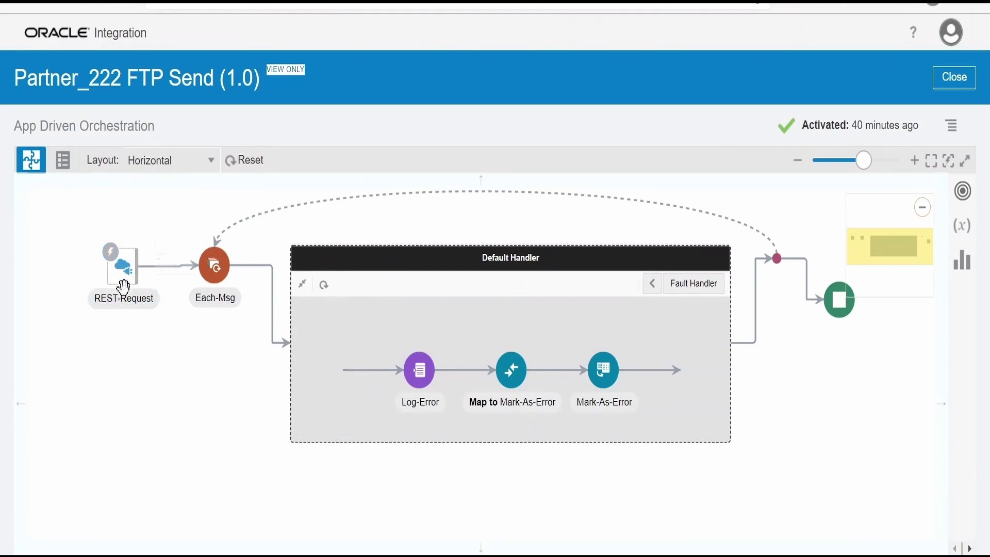
left_click(213, 279)
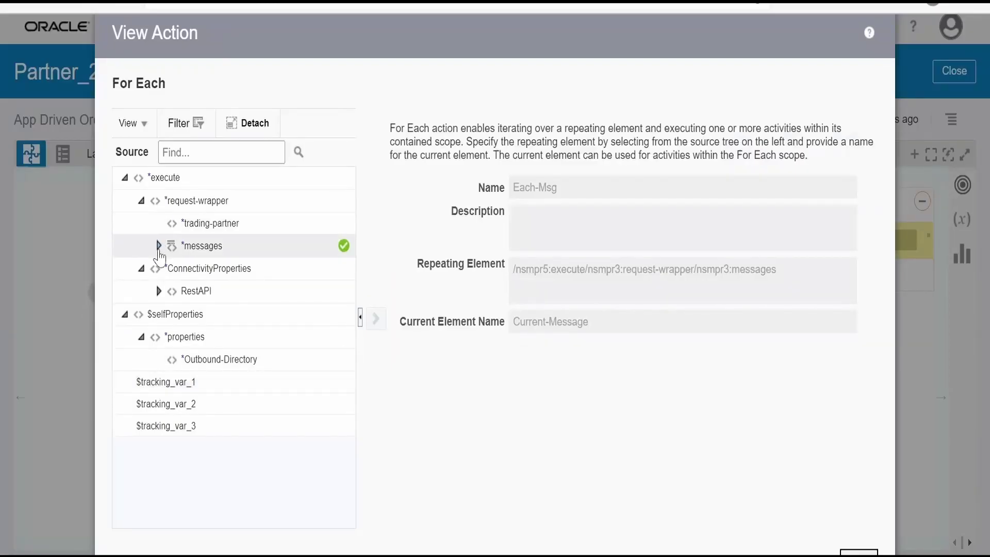
left_click(158, 246)
left_click(207, 273)
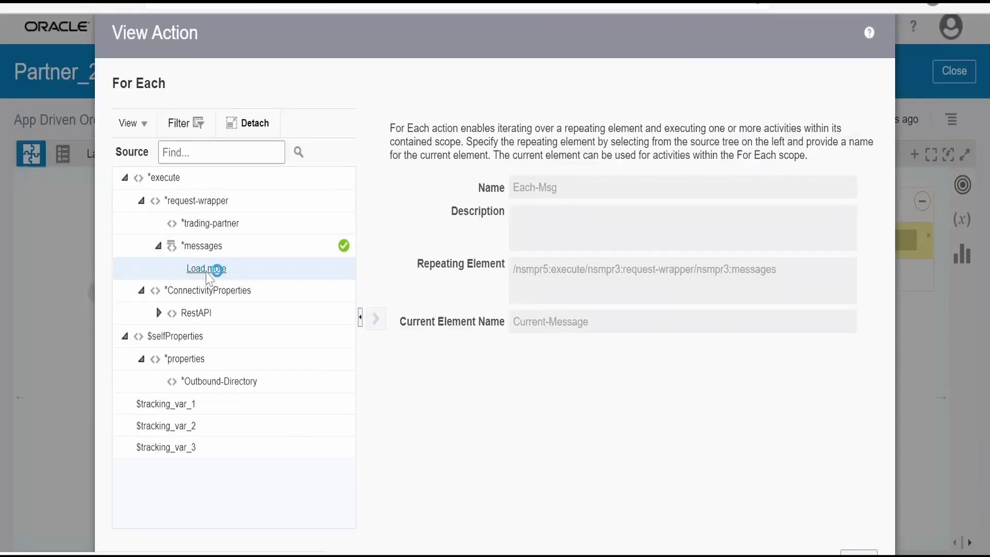
left_click(857, 553)
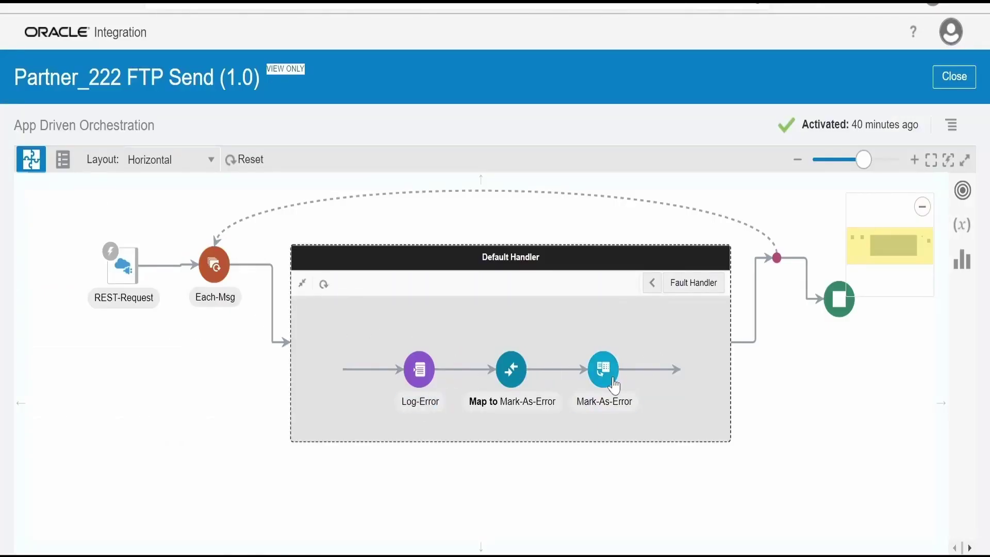
Step: Inspect the Write-File-Scope flow of Partner_222 FTP Send, switch back to its fault handler, and return to the integrations list
left_click(652, 283)
left_click_drag(510, 367, 294, 339)
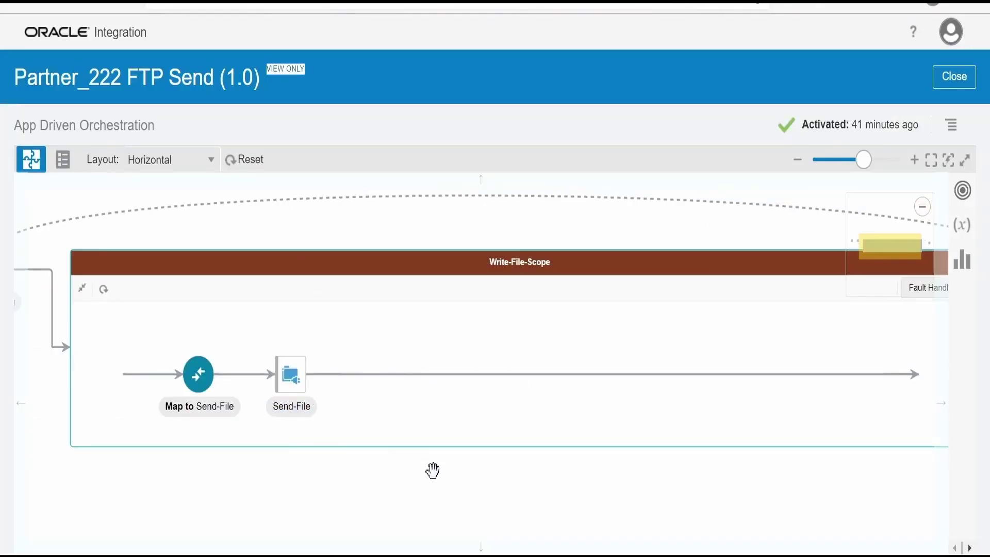
left_click(925, 287)
left_click_drag(294, 477, 488, 490)
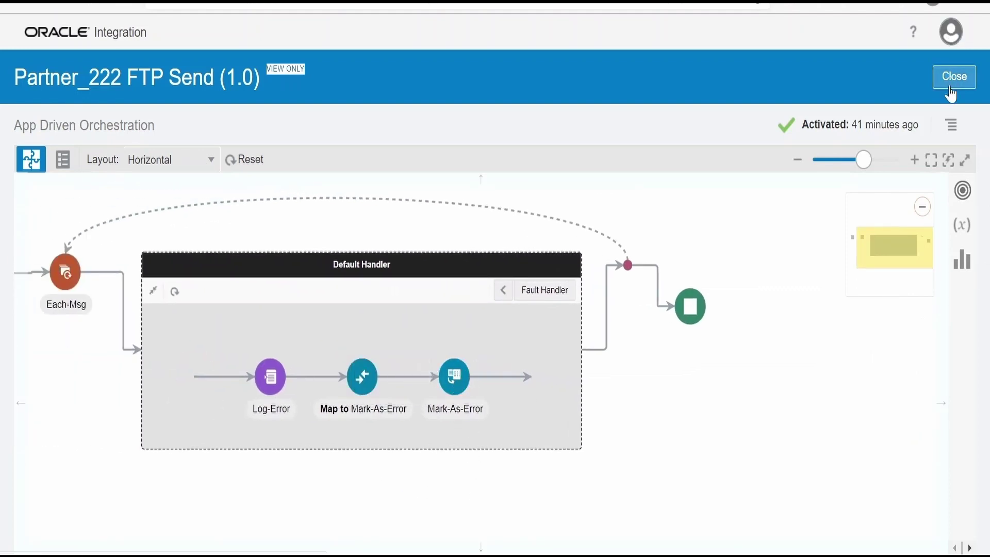
left_click(18, 5)
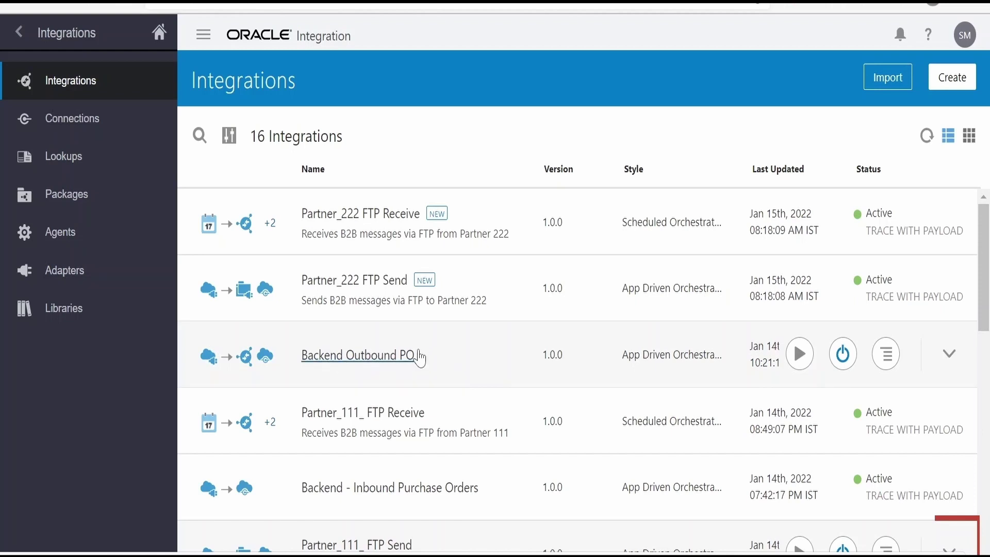
Step: Run the Backend Outbound PO integration's test page, check the sender and receiver ISA IDs, and set msgid to test002
scroll(420, 356, "down", 1)
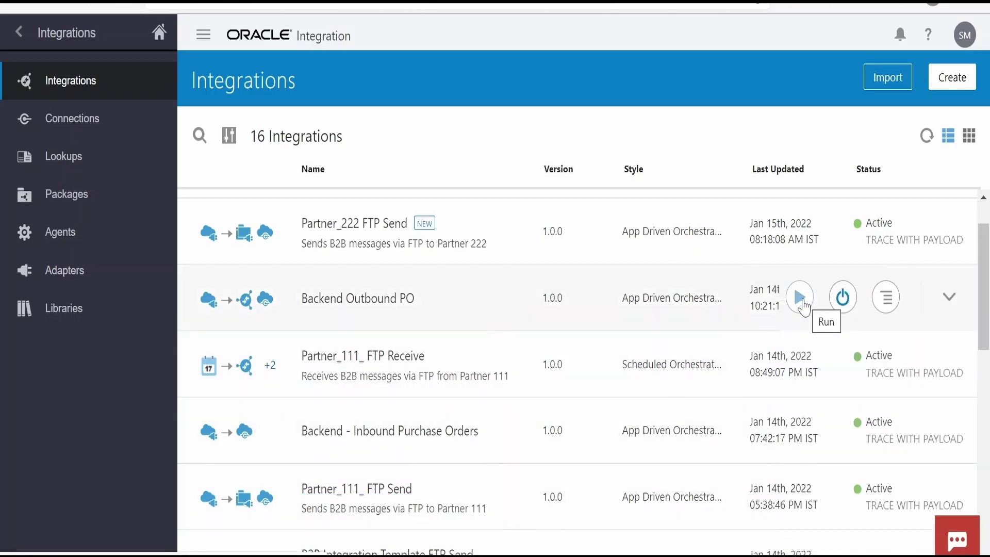
left_click(803, 302)
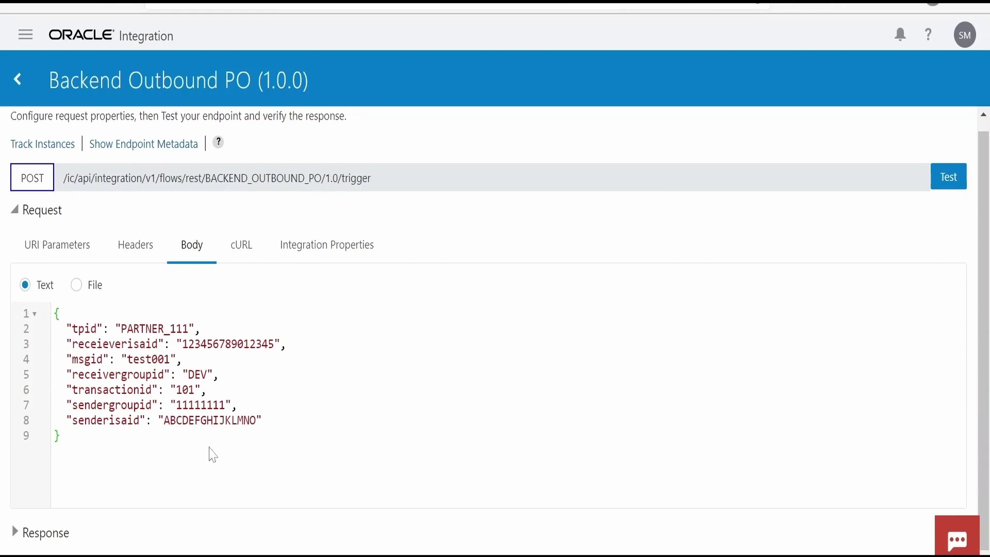
double_click(214, 420)
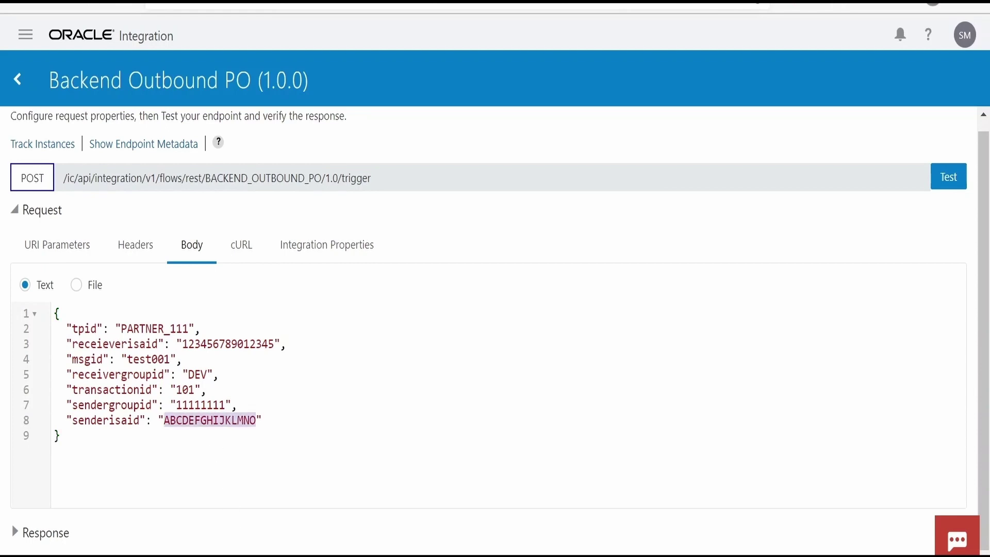
double_click(227, 344)
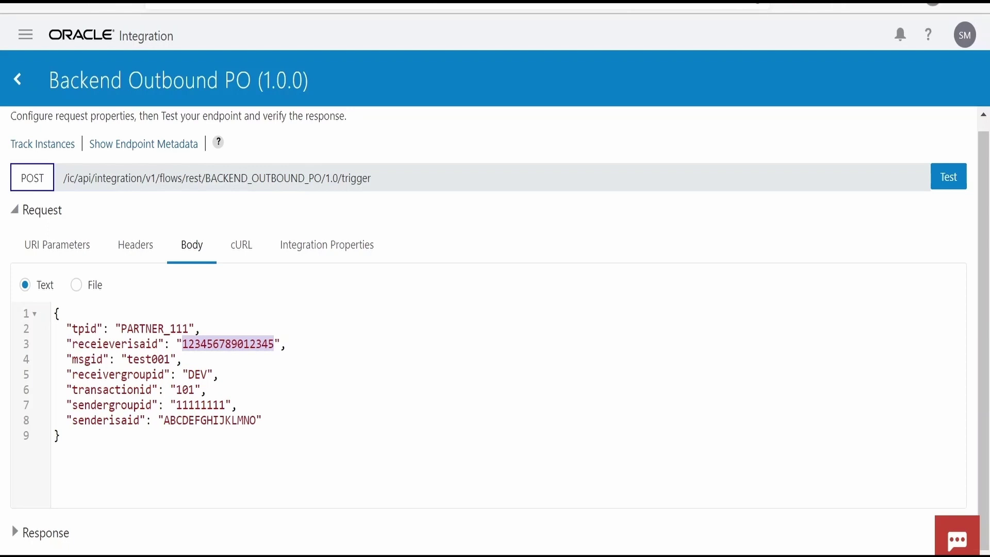
left_click(171, 359)
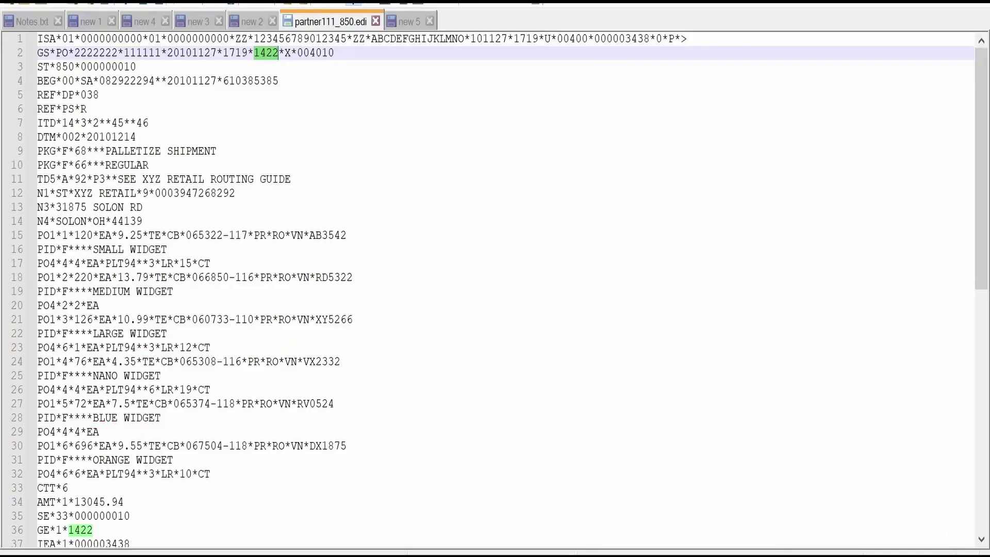
Step: Using the group IDs from partner111_850.edi, set receivergroupid to 2222222 and sendergroupid to 111111 in the request body, and test the endpoint
double_click(95, 52)
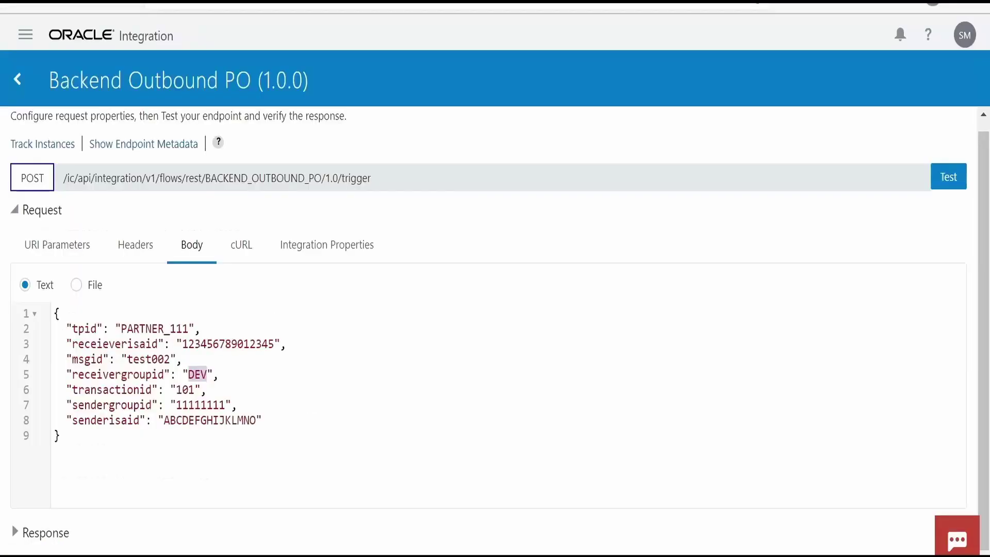
type("2222222")
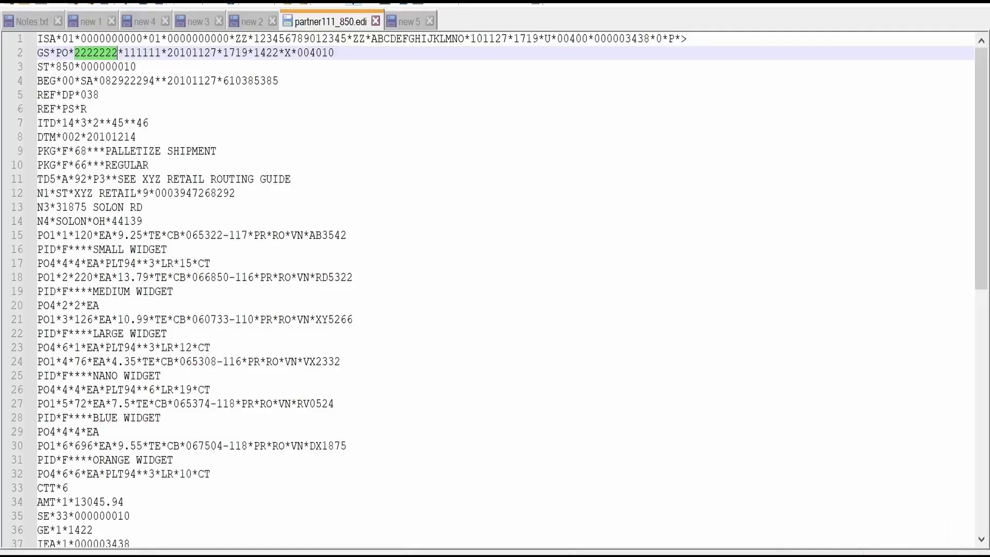
double_click(141, 52)
key("ctrl+c")
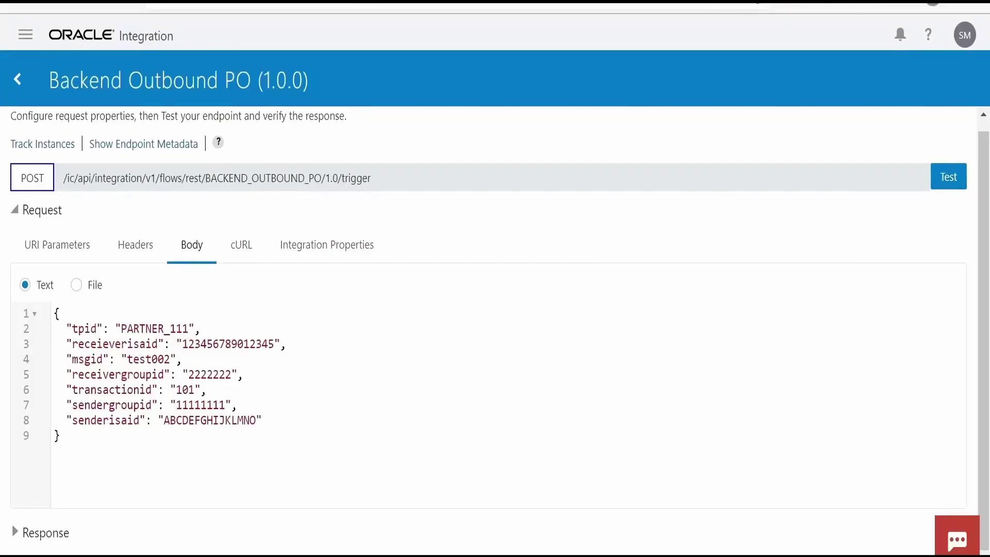
double_click(201, 405)
key("ctrl+v")
left_click(943, 181)
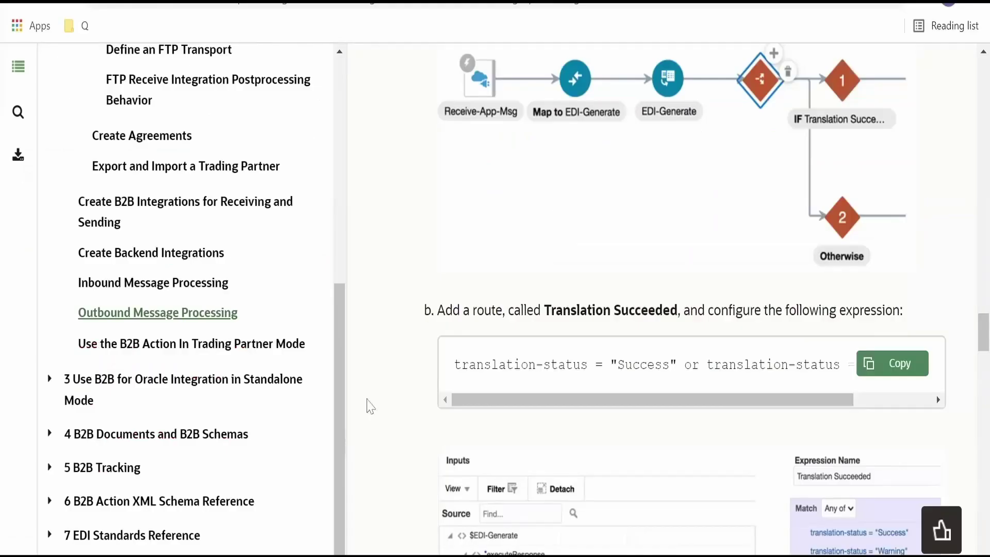
Step: Consult the documentation's mapping and EDI translation check, and examine the Backend Outbound PO test's activity stream and response body
scroll(366, 405, "up", 10)
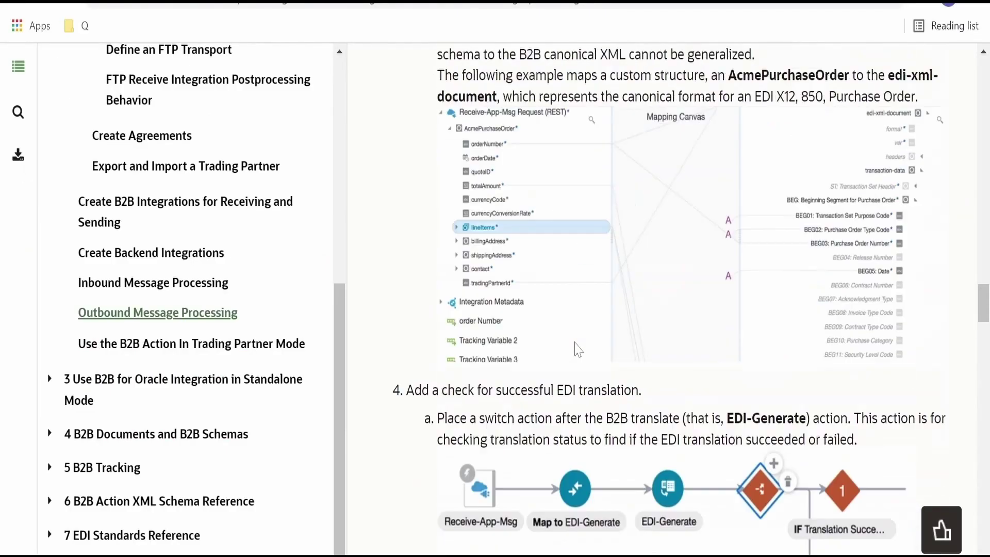
scroll(578, 349, "up", 8)
scroll(578, 349, "down", 18)
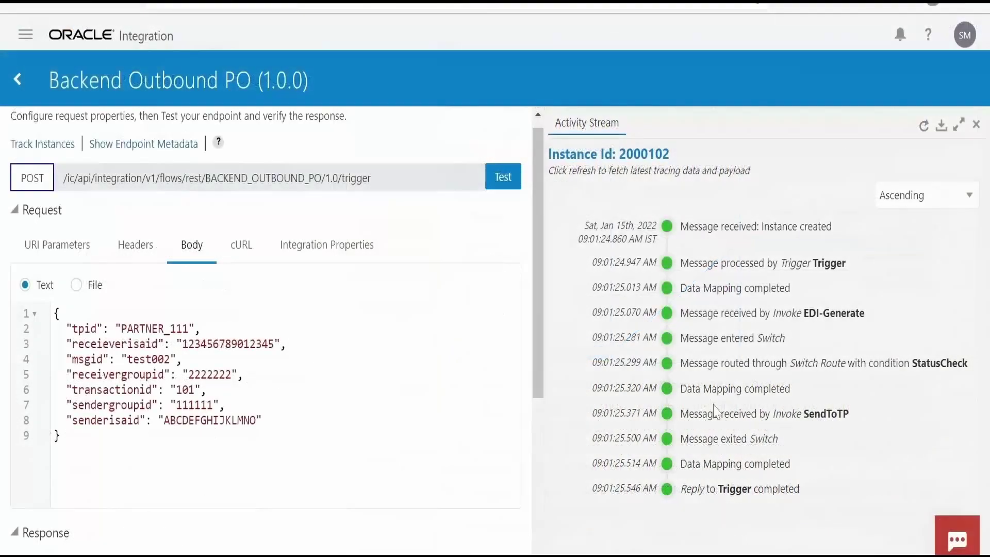
scroll(143, 408, "down", 5)
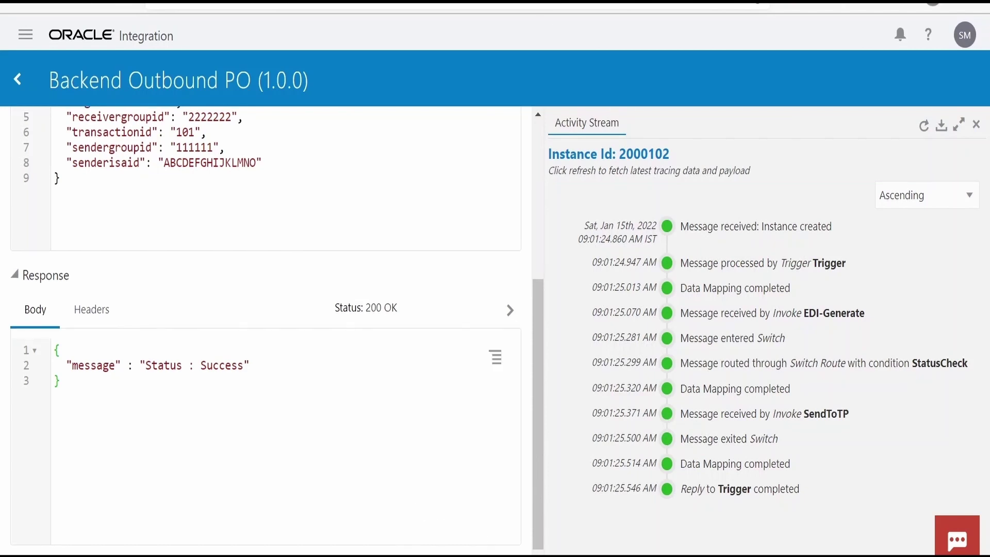
scroll(495, 356, "up", 4)
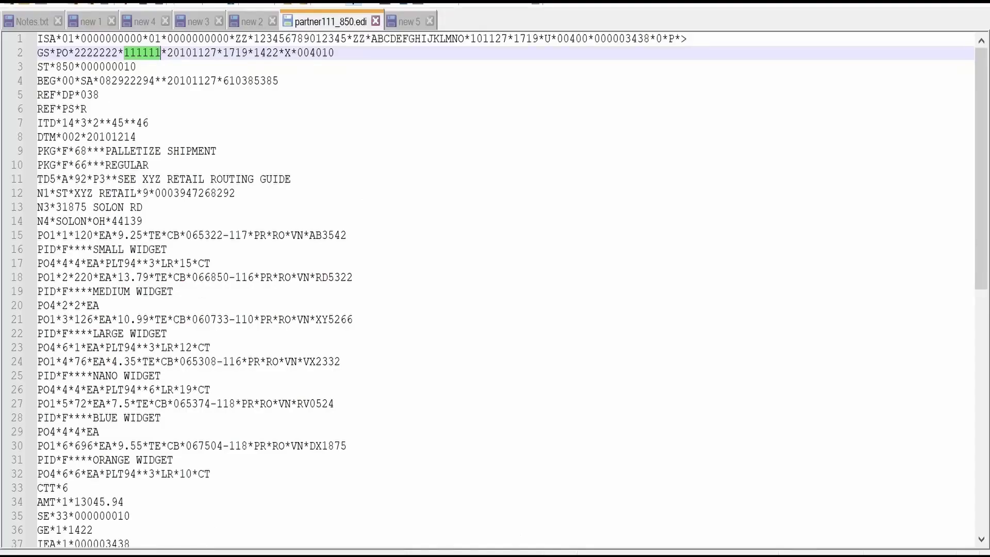
Step: Switch to the text editor and look over the segments of the sample file partner111_850.edi
left_click(235, 193)
left_click_drag(37, 95, 155, 457)
scroll(155, 457, "up", 1)
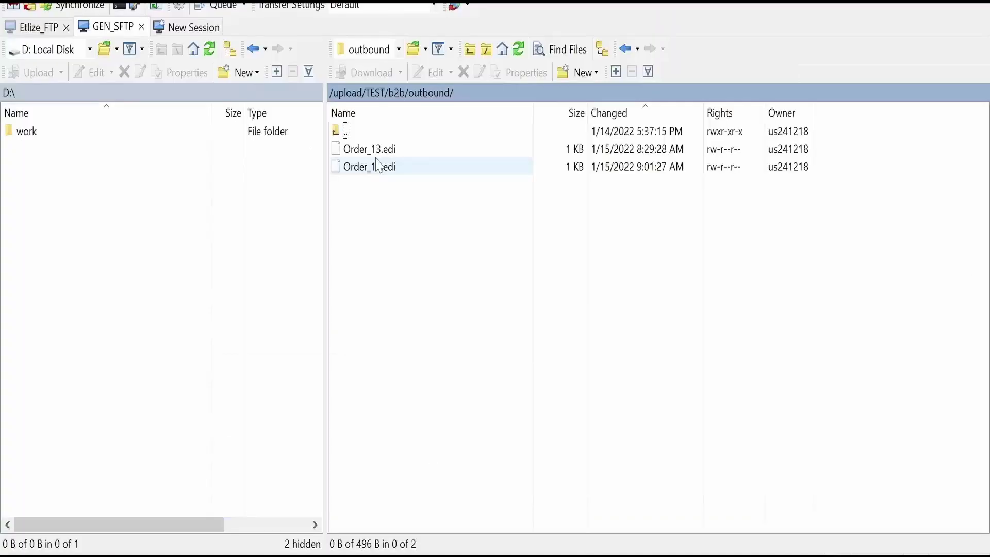
Step: Switch to the SFTP client and open Order_14.edi from the /upload/TEST/b2b/outbound/ folder in the editor
left_click(376, 152)
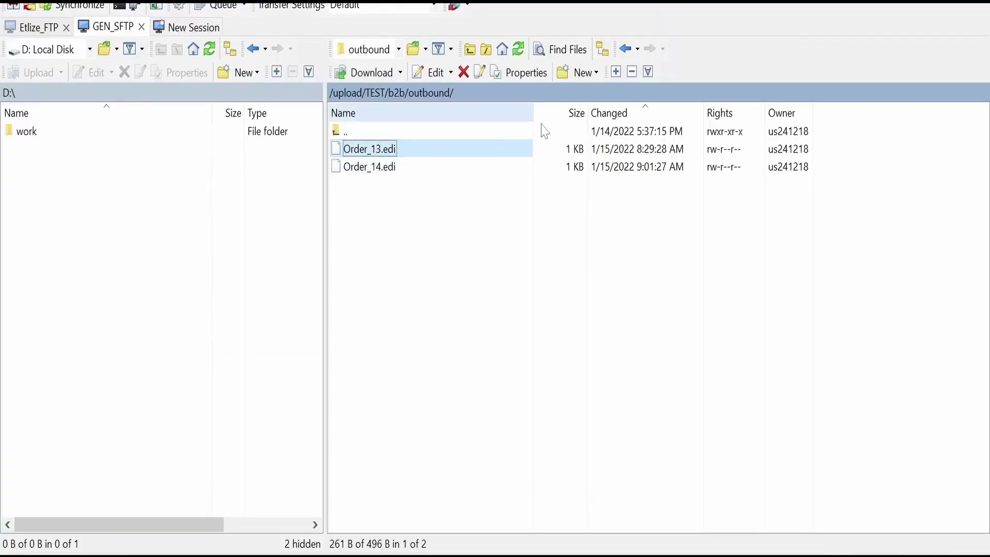
right_click(381, 169)
left_click(378, 181)
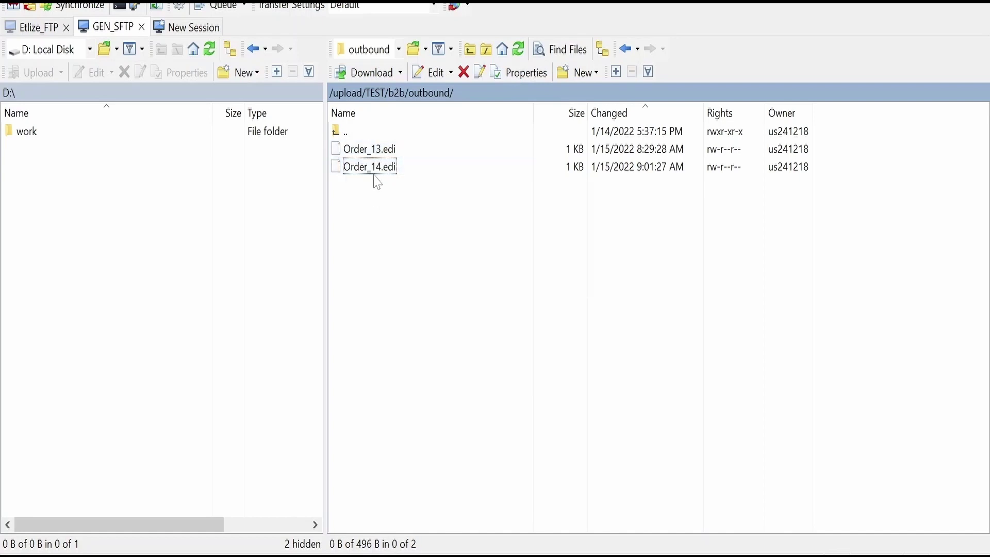
right_click(376, 166)
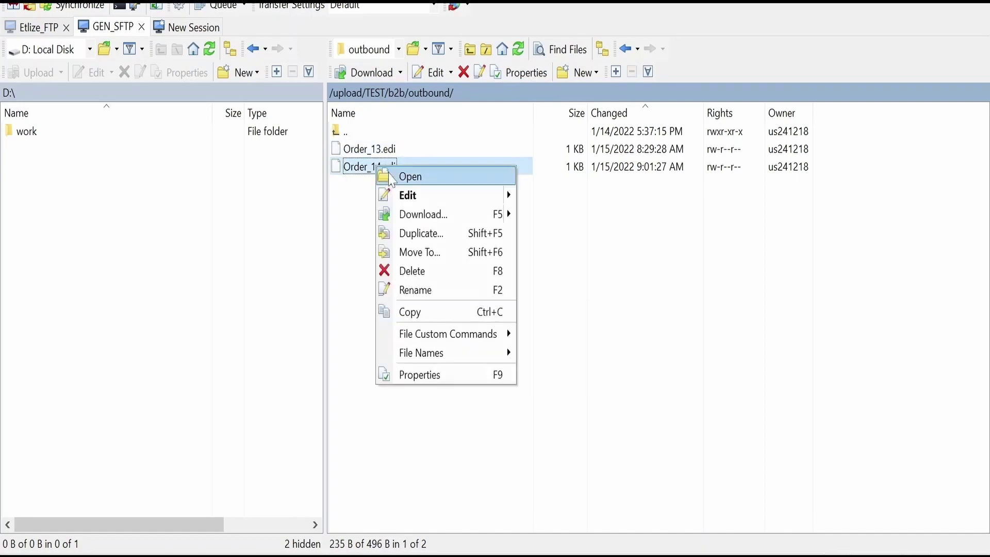
left_click(337, 204)
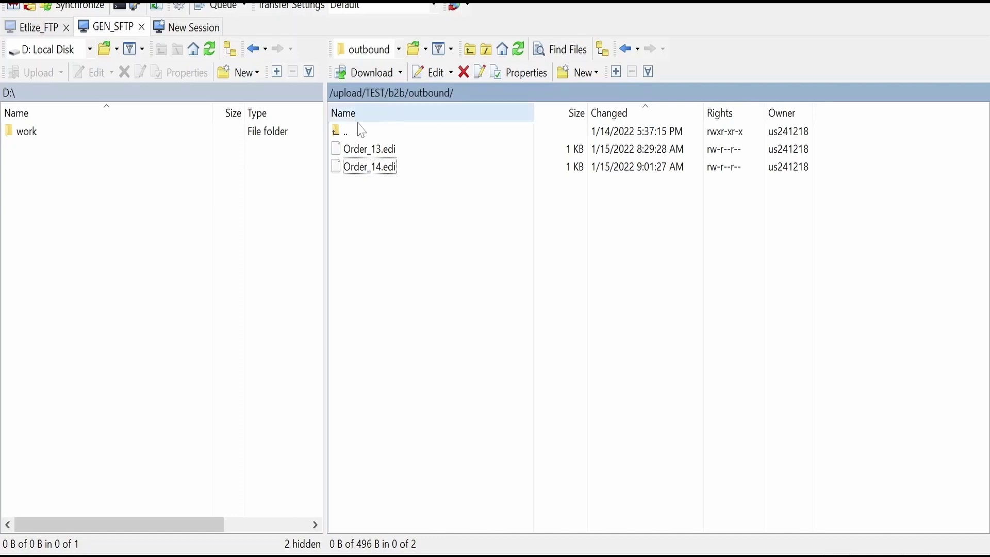
right_click(372, 166)
mouse_move(432, 197)
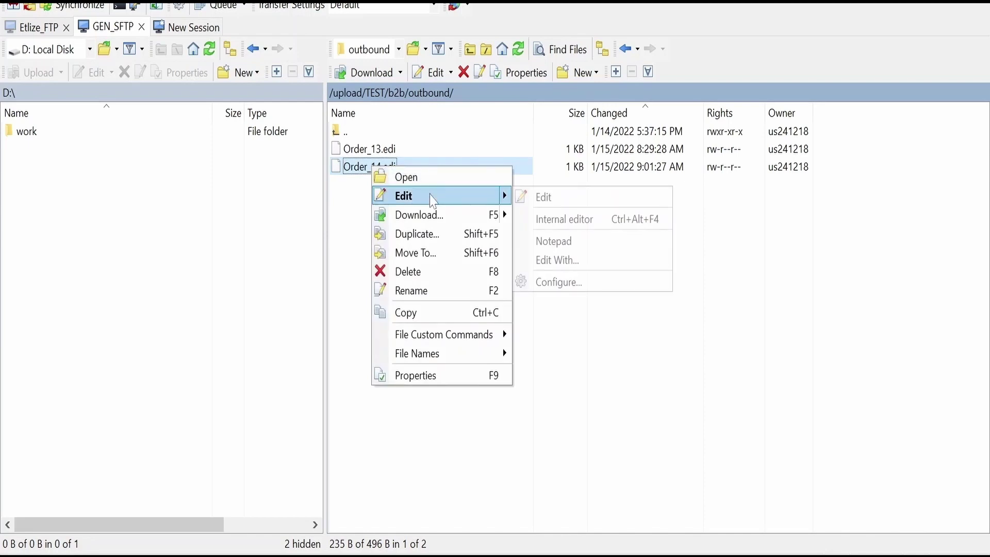
left_click(432, 198)
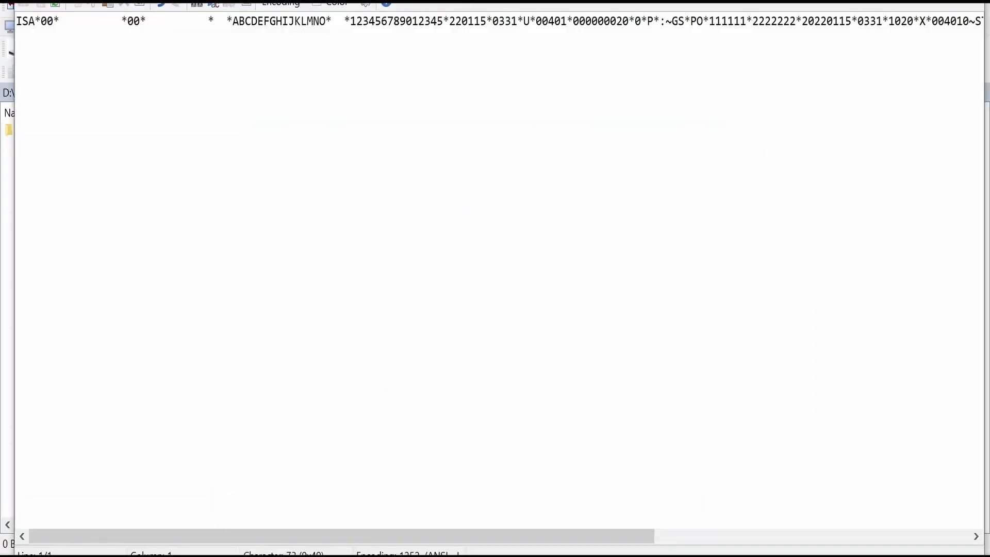
Step: Break the single-line content of Order_14.edi into one segment per line, from ISA through IEA
left_click(671, 22)
key("Return")
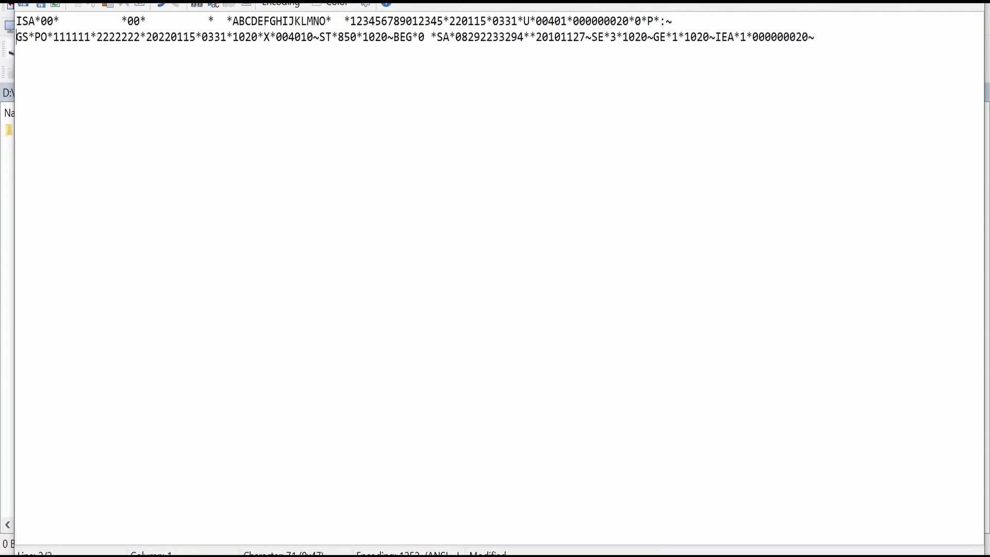
left_click(320, 37)
key("Return")
left_click_drag(345, 22, 351, 21)
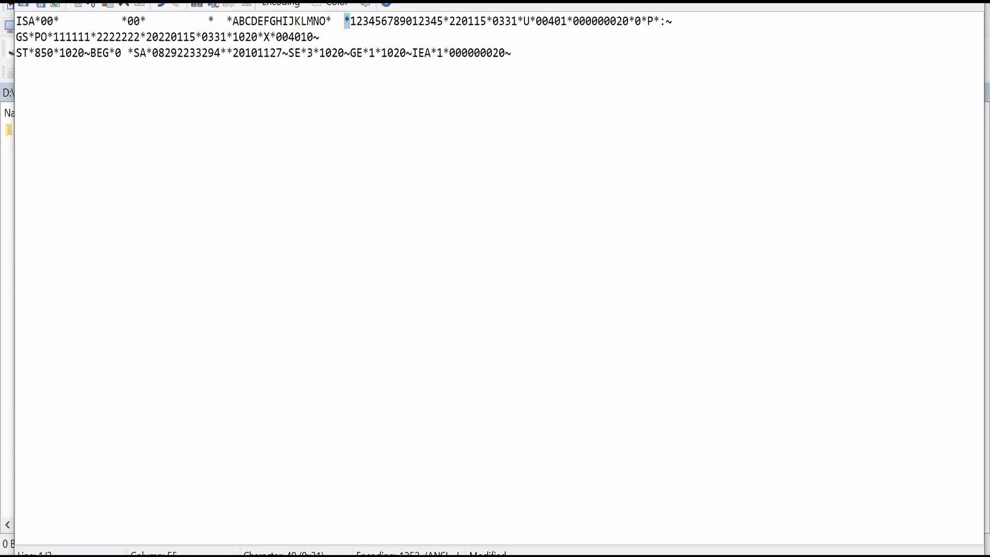
left_click(91, 53)
key("Return")
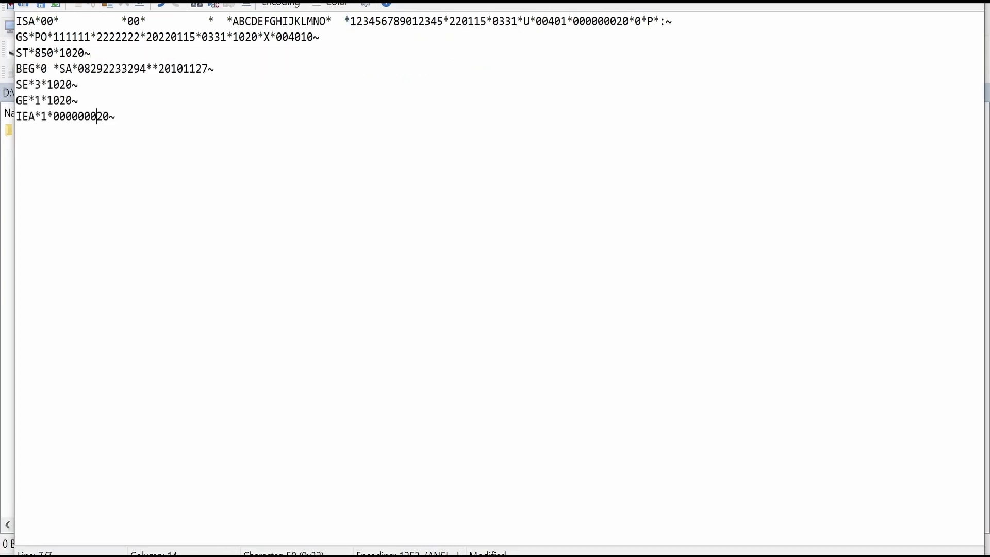
Step: Compare the BEG segment of Order_14.edi with the transaction segments in the sample file partner111_850.edi
left_click_drag(214, 69, 11, 72)
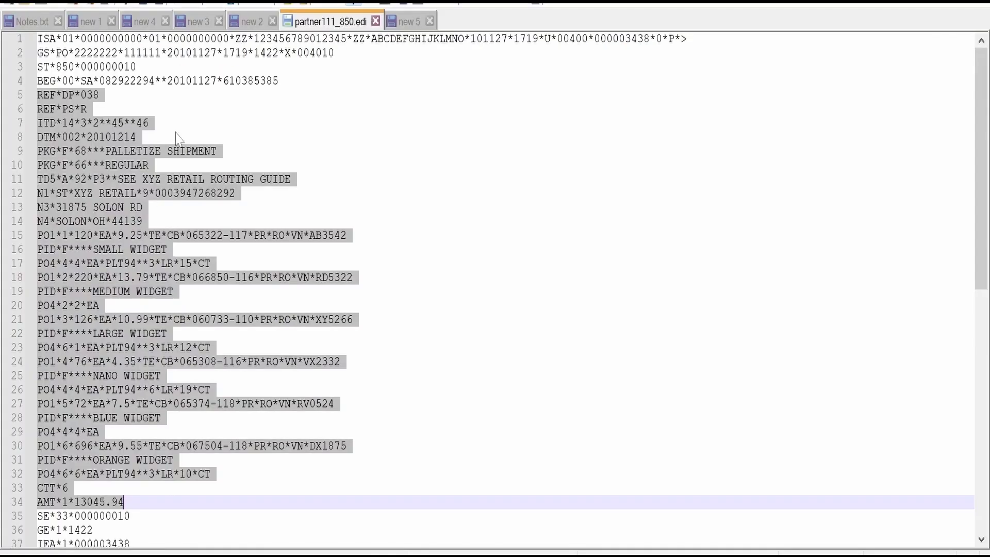
scroll(213, 294, "down", 3)
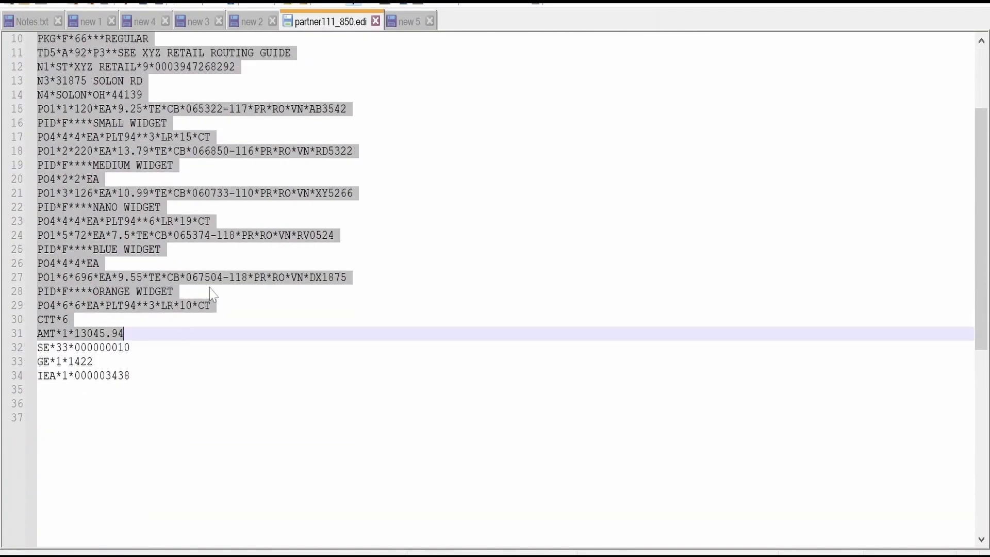
scroll(212, 294, "up", 3)
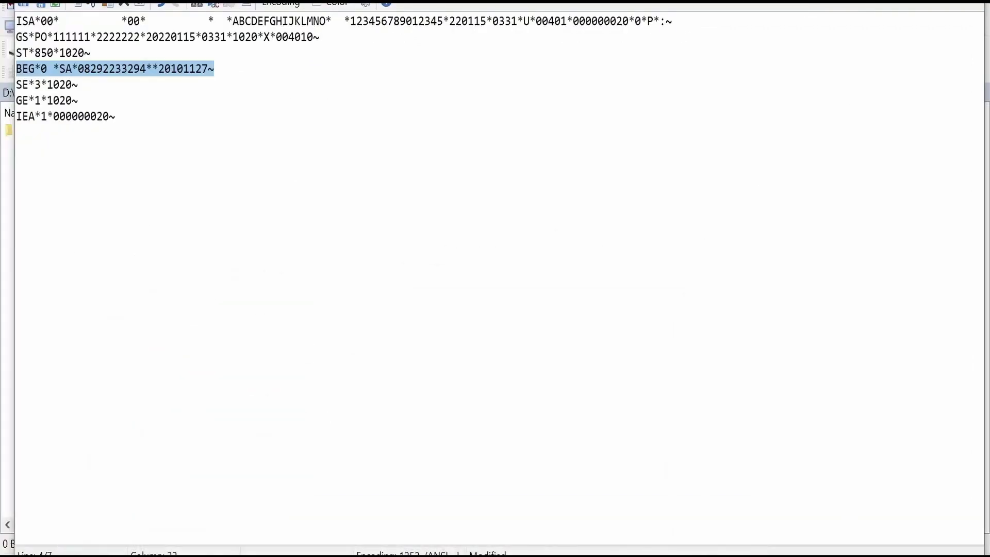
Step: Examine the sender and receiver IDs, usage indicator and separators in Order_14.edi's ISA segment, along with its ST to SE block
double_click(279, 21)
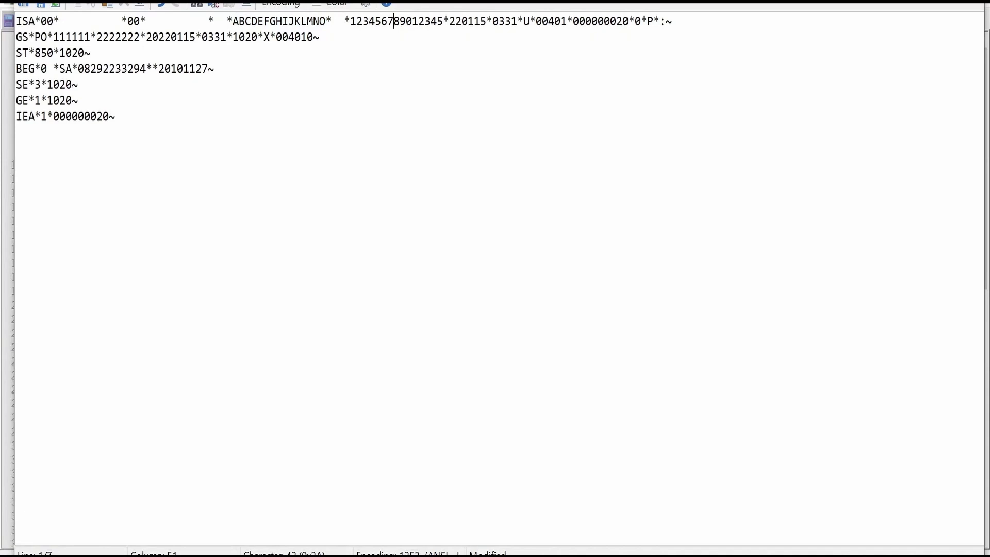
double_click(391, 22)
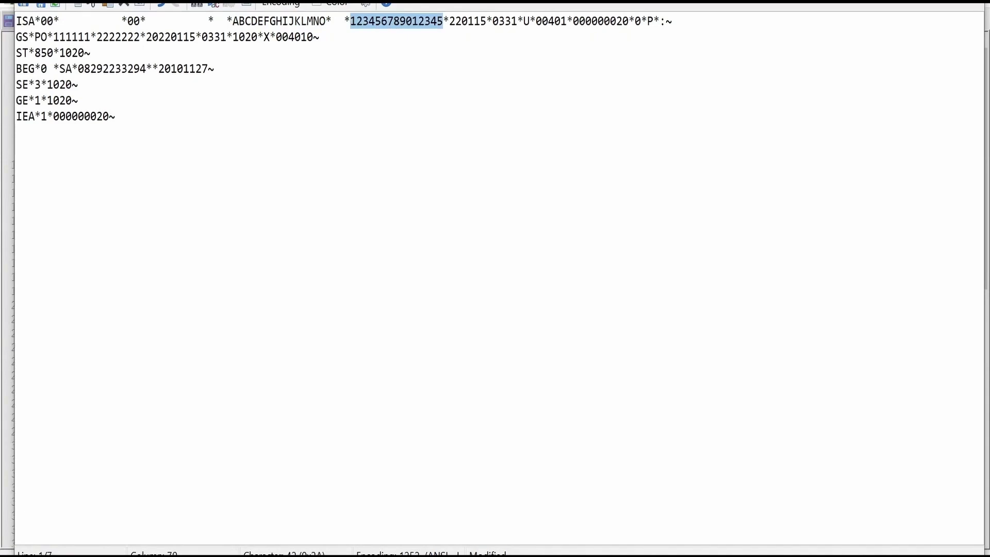
left_click(43, 89)
left_click_drag(43, 88, 16, 53)
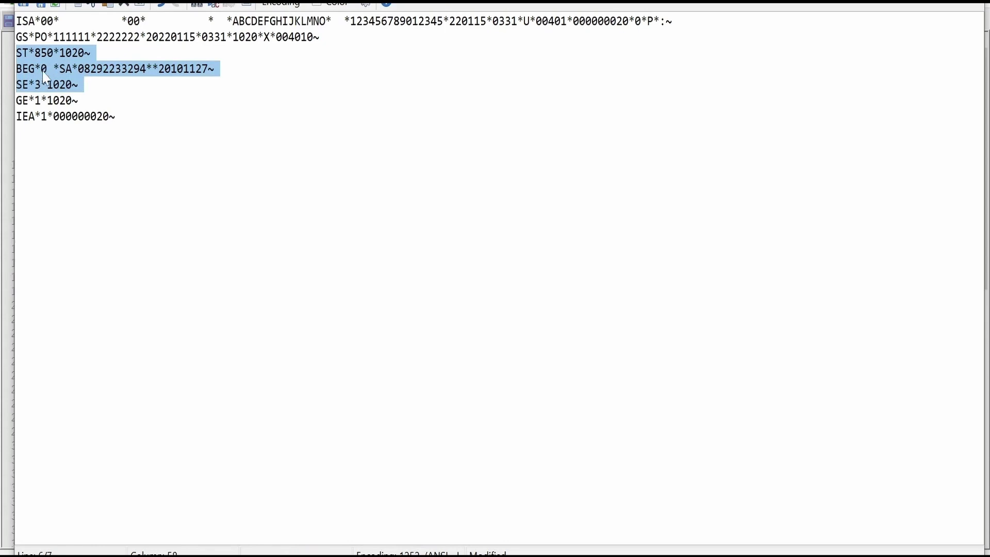
double_click(653, 23)
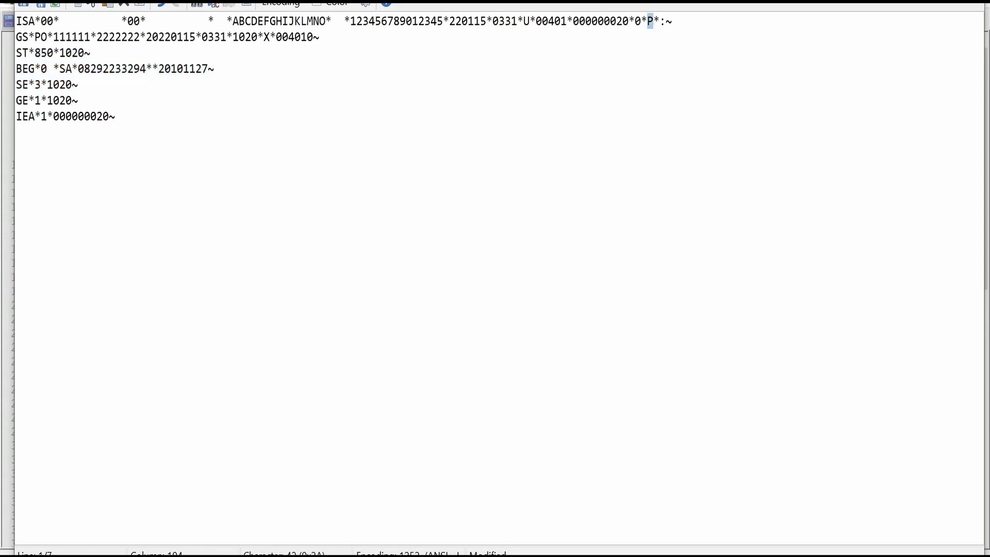
left_click(665, 22)
double_click(661, 22)
Step: Consult the documentation's outbound routing explanation and the outbound message processing checklist in the text editor
key("alt+Tab")
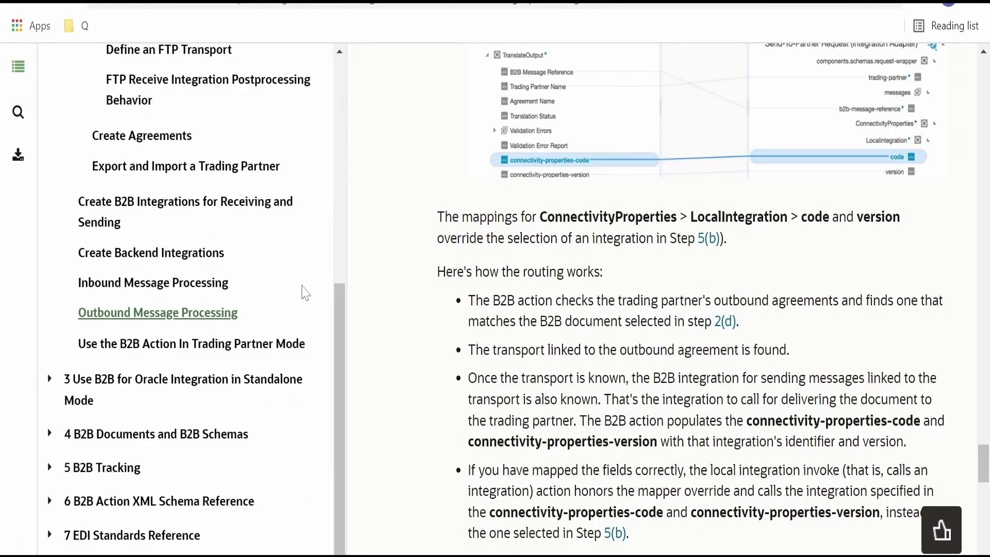
key("alt+Tab")
left_click(210, 333)
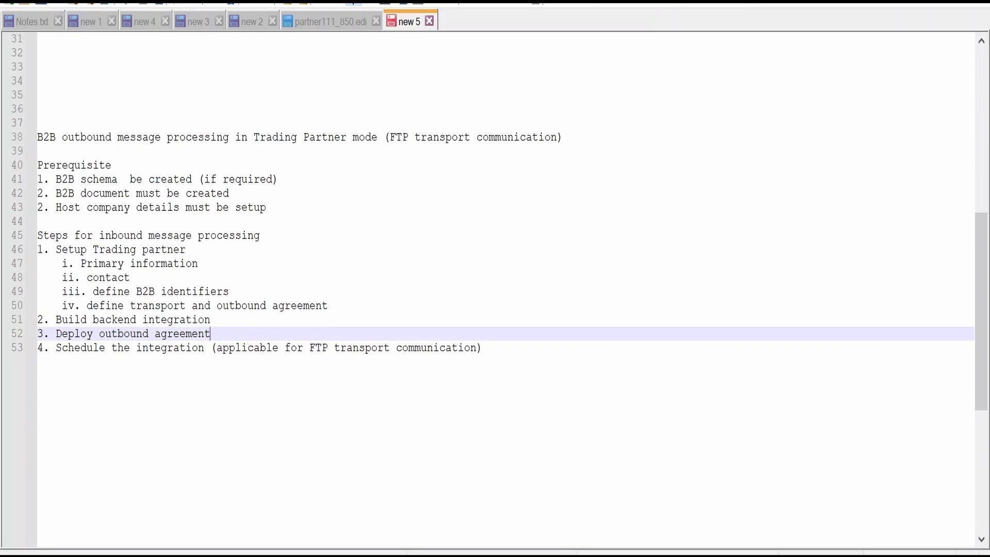
Step: Switch to Oracle Integration, go to B2B Tracking under Monitoring, and open the details of Partner 111's latest outbound X12 4010 850 message
key("alt+Tab")
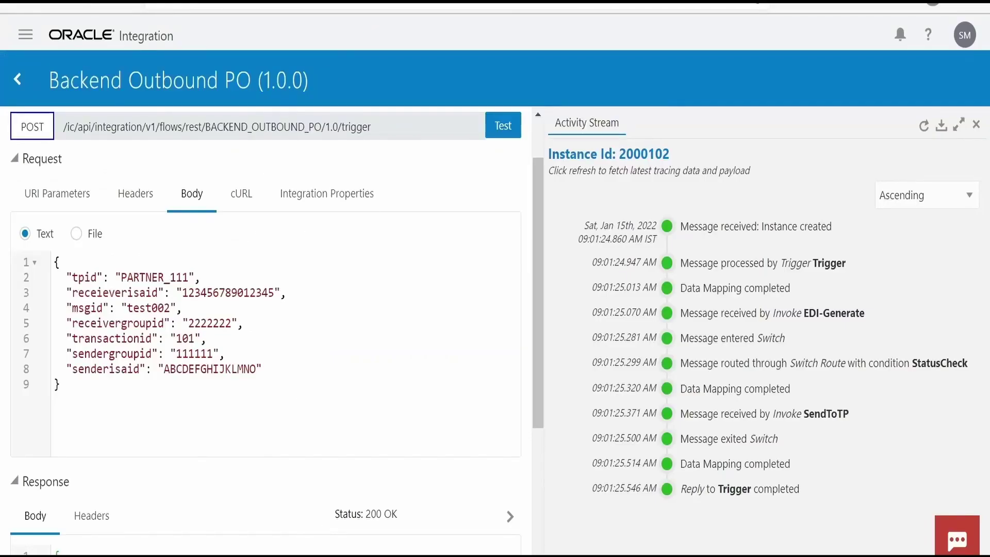
left_click(19, 77)
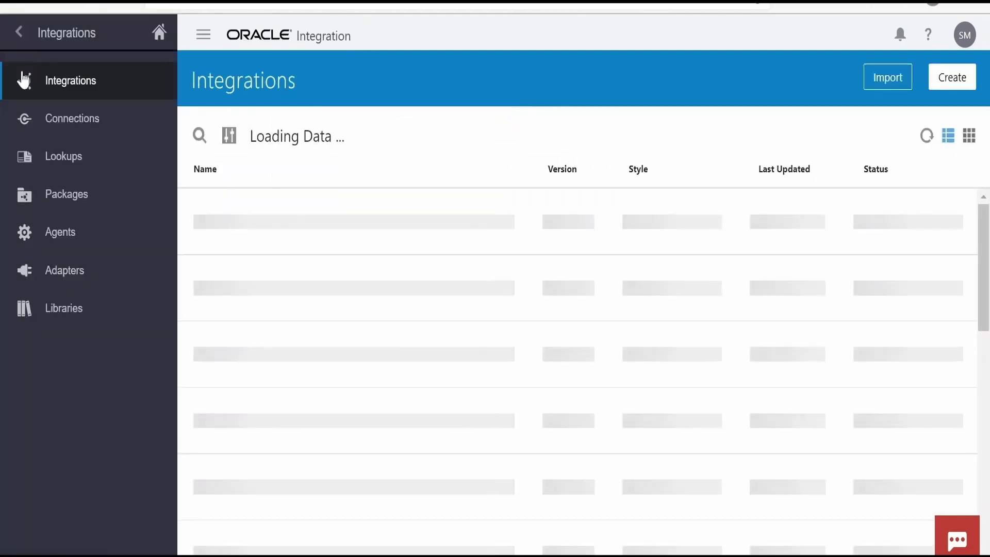
left_click(14, 28)
left_click(73, 343)
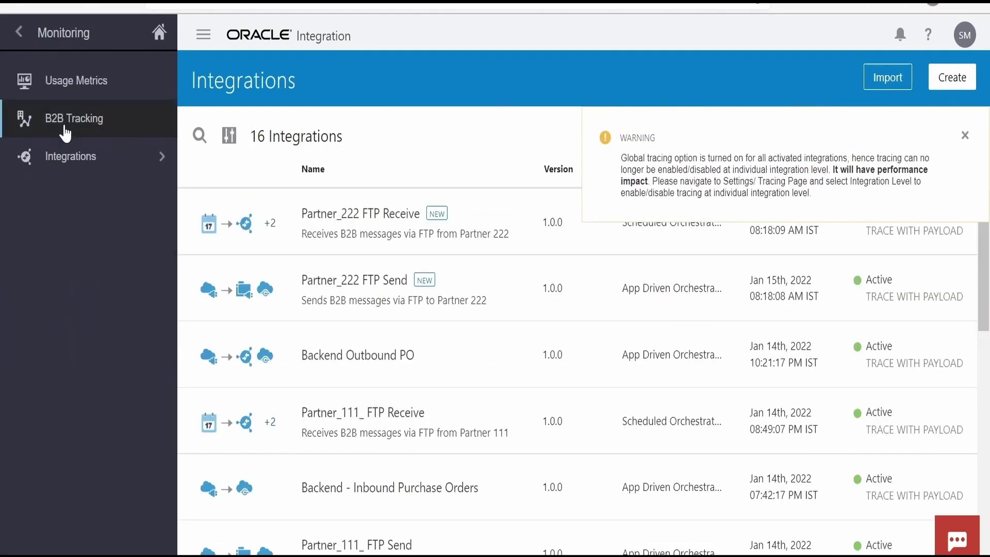
left_click(64, 129)
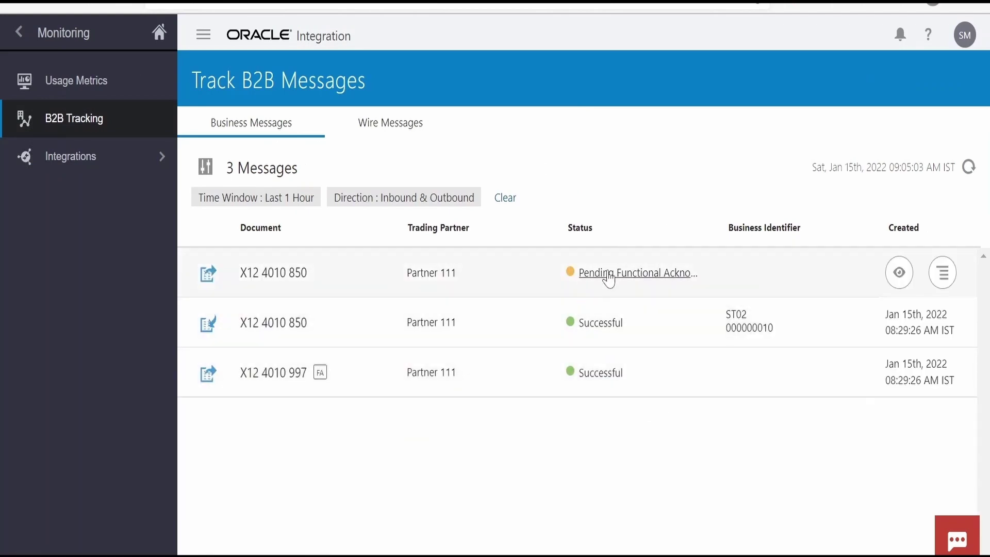
left_click(899, 273)
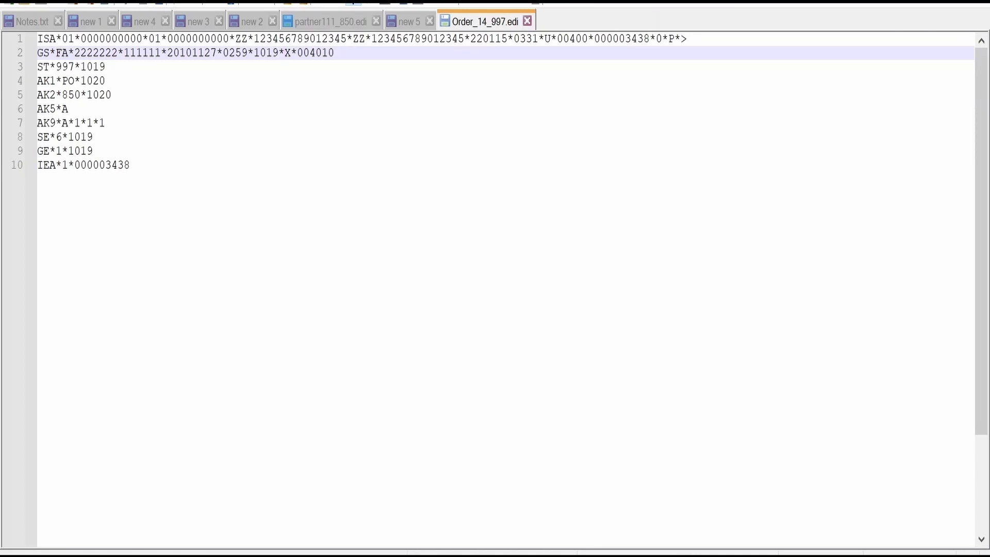
Step: Compare the AK1 identifier and control number in Order_14_997.edi with the GS segment of Order_14.edi, placing both files side by side
double_click(69, 81)
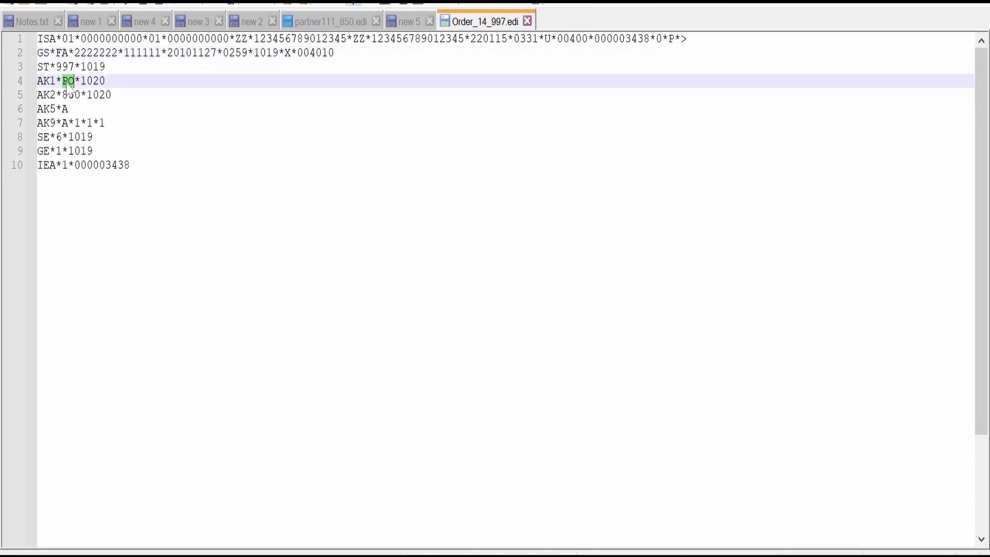
double_click(94, 81)
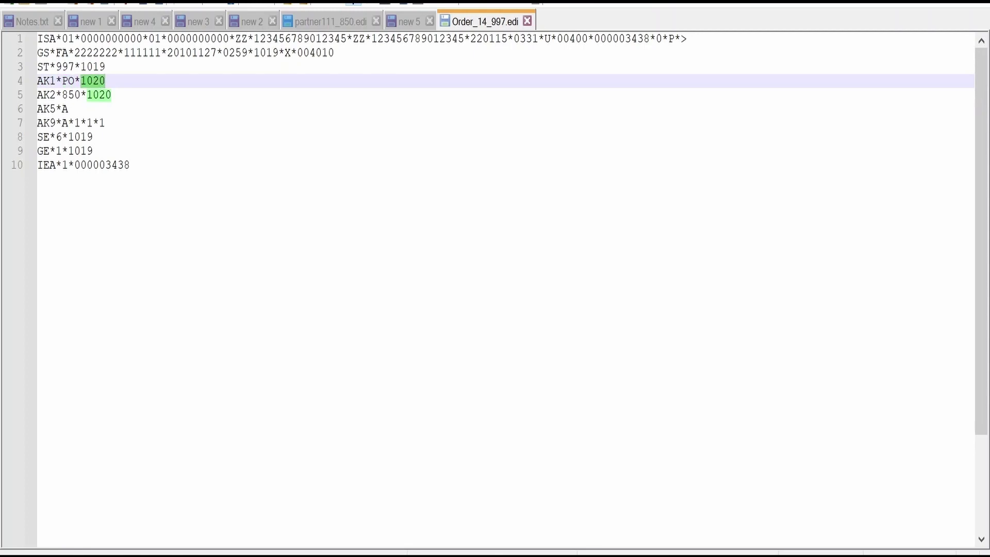
mouse_move(482, 554)
left_click(648, 513)
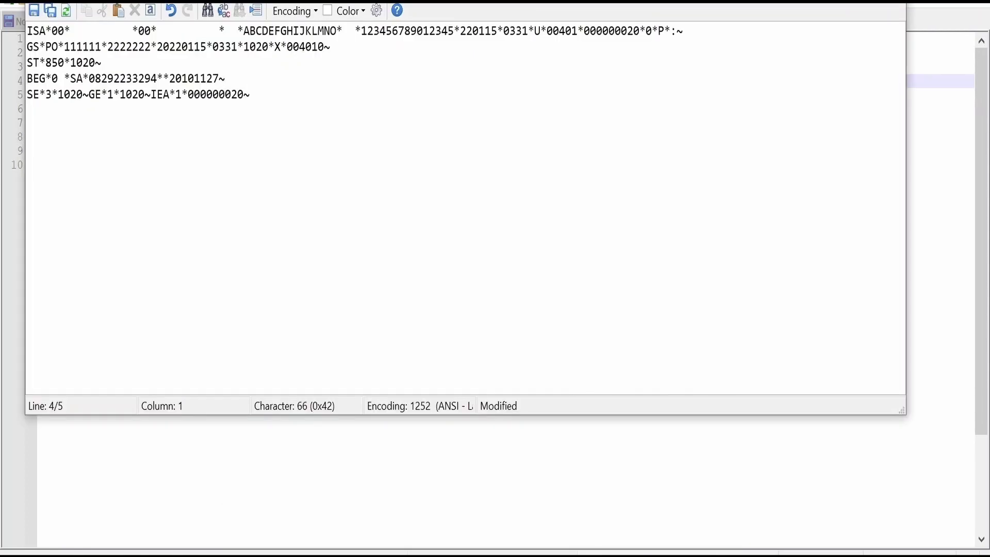
double_click(263, 48)
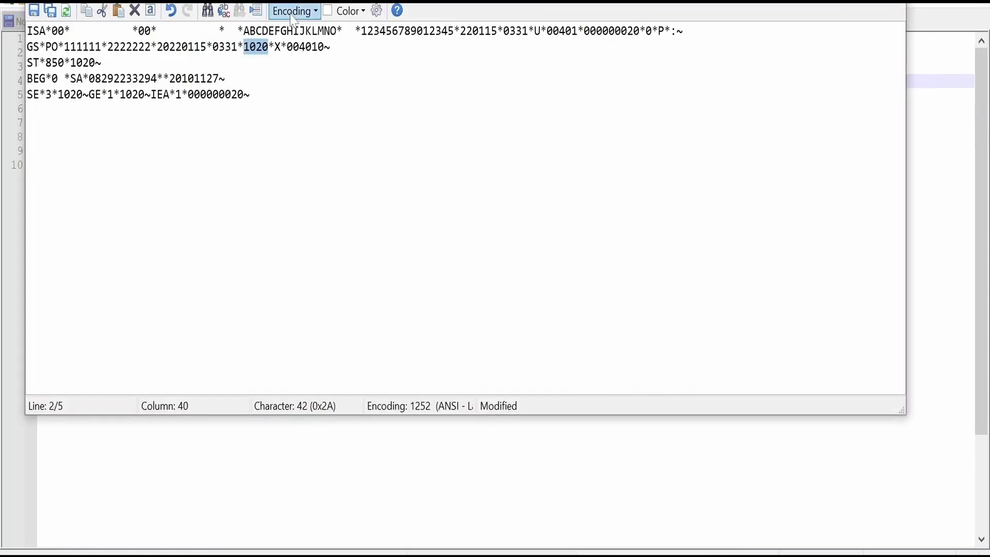
left_click_drag(309, 8, 578, 78)
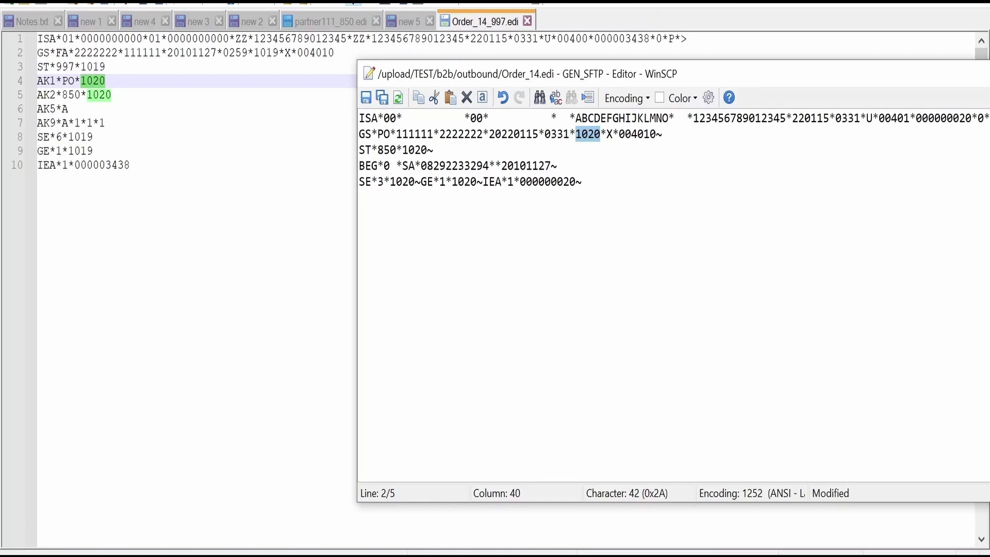
Step: Bring up the inbound folder in the SFTP client, and look through the integrations list in Oracle Integration
mouse_move(451, 548)
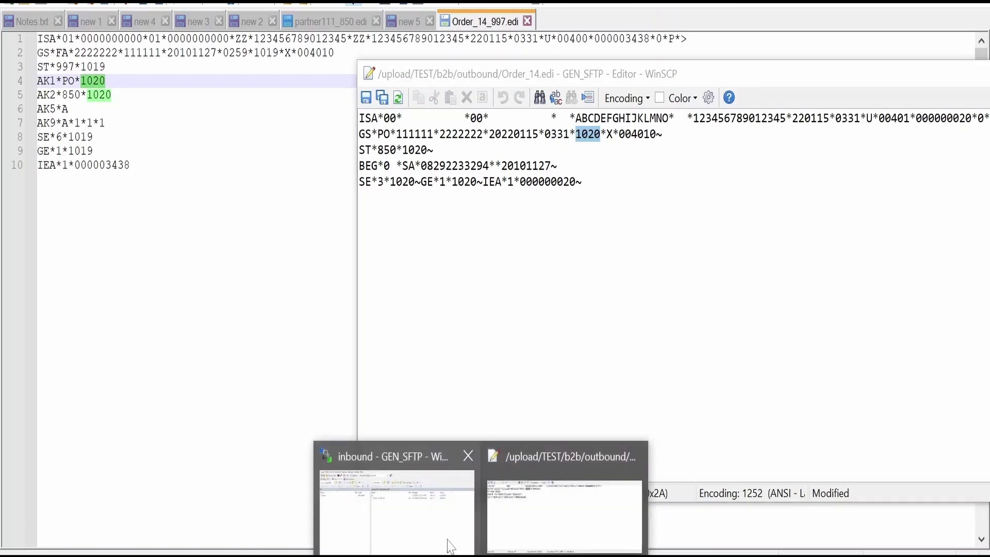
left_click(384, 482)
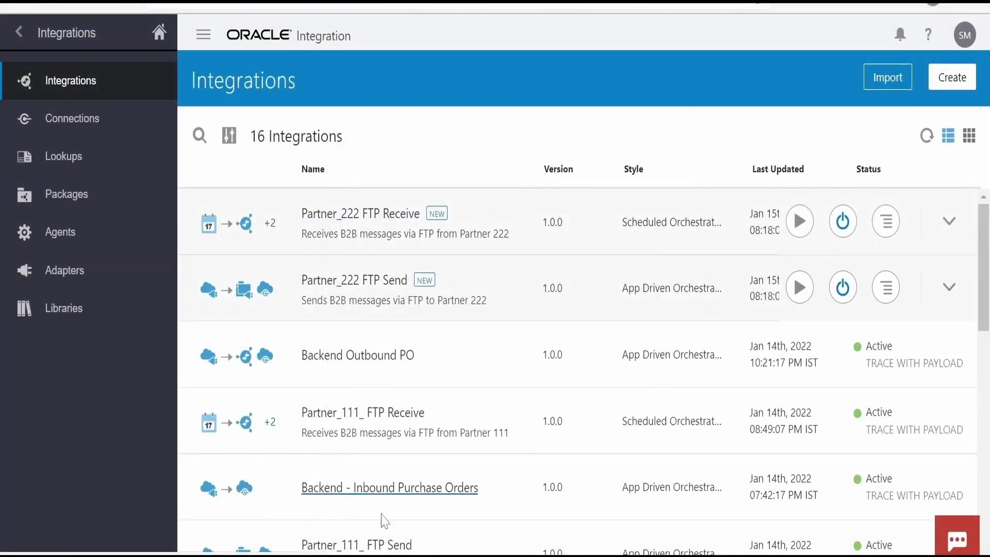
scroll(392, 449, "down", 1)
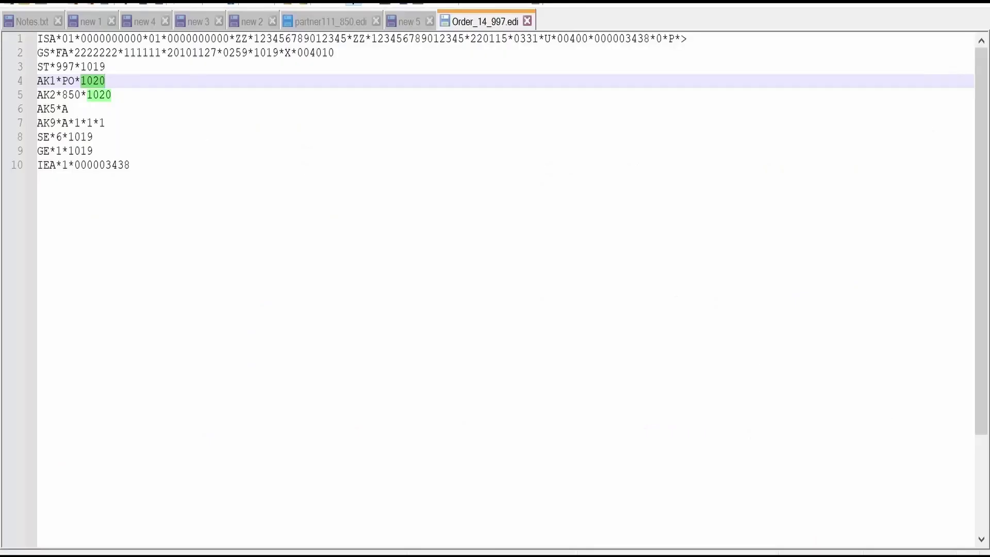
Step: Examine the functional identifier in the GS segment and the IEA trailer of Order_14_997.edi
double_click(61, 53)
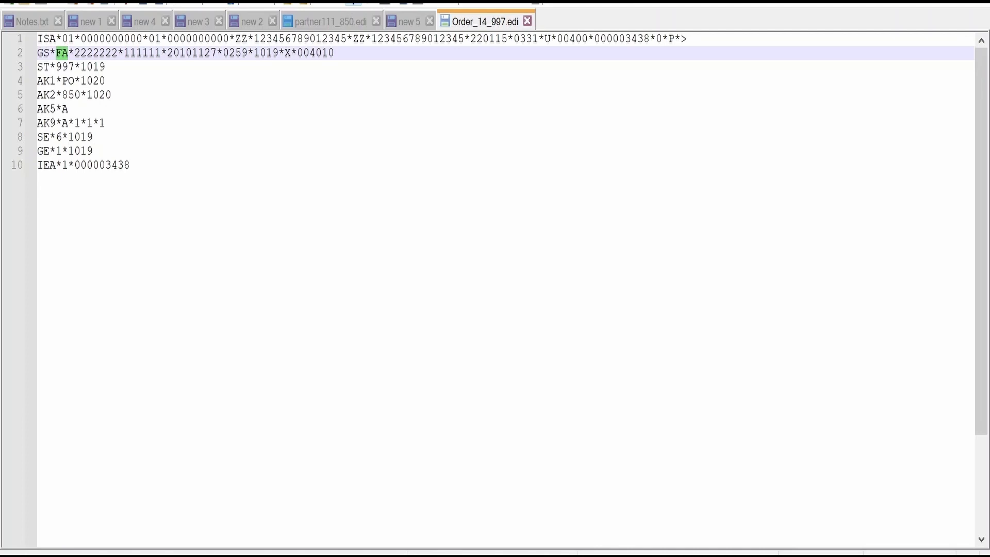
left_click(130, 165)
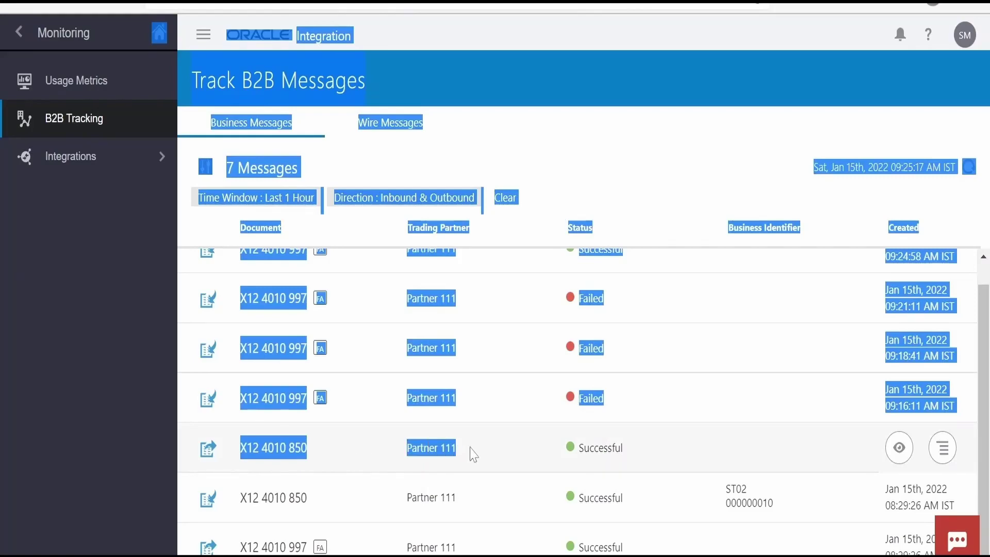
Step: Open the newest X12 4010 997 message in B2B Tracking and examine the AK102 control number in its canonical payload
left_click(471, 453)
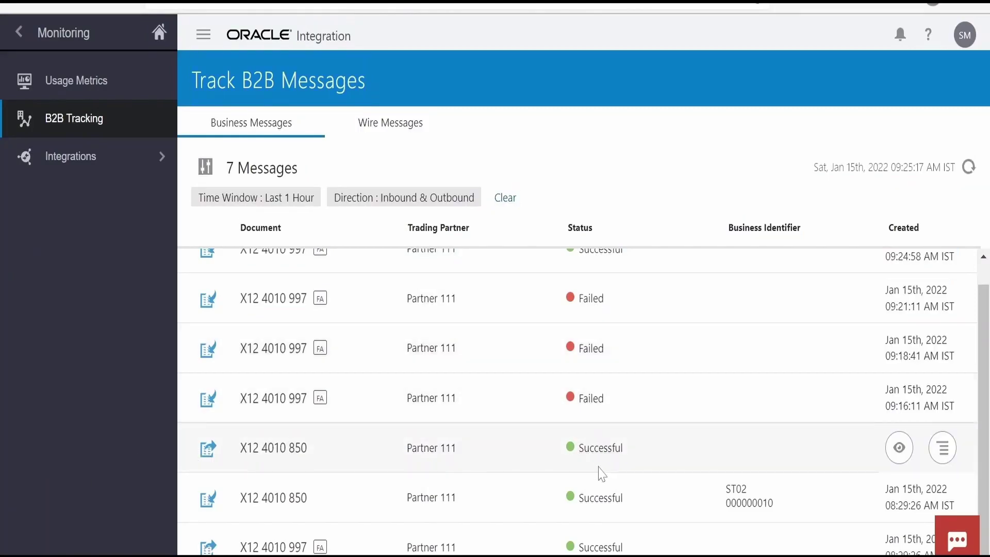
scroll(605, 468, "up", 1)
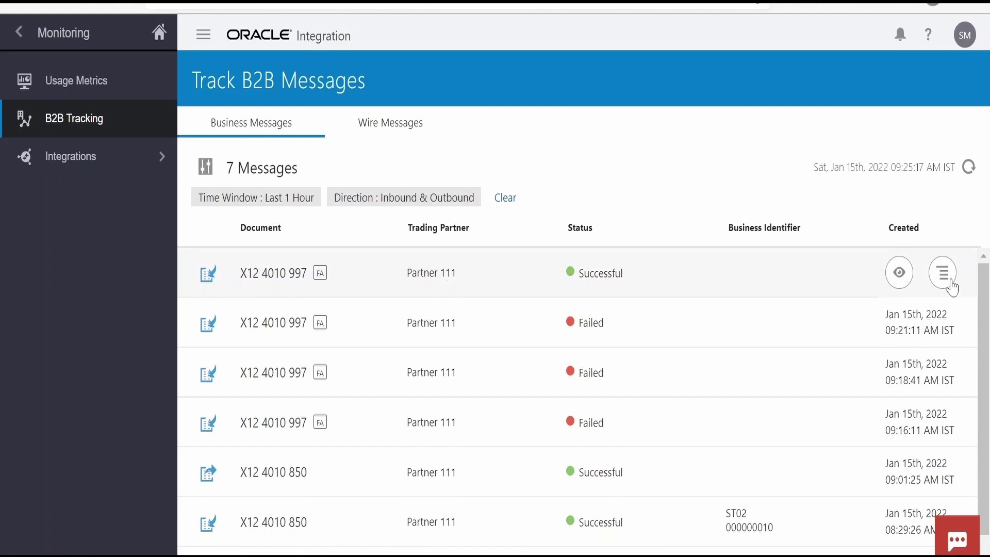
left_click(903, 278)
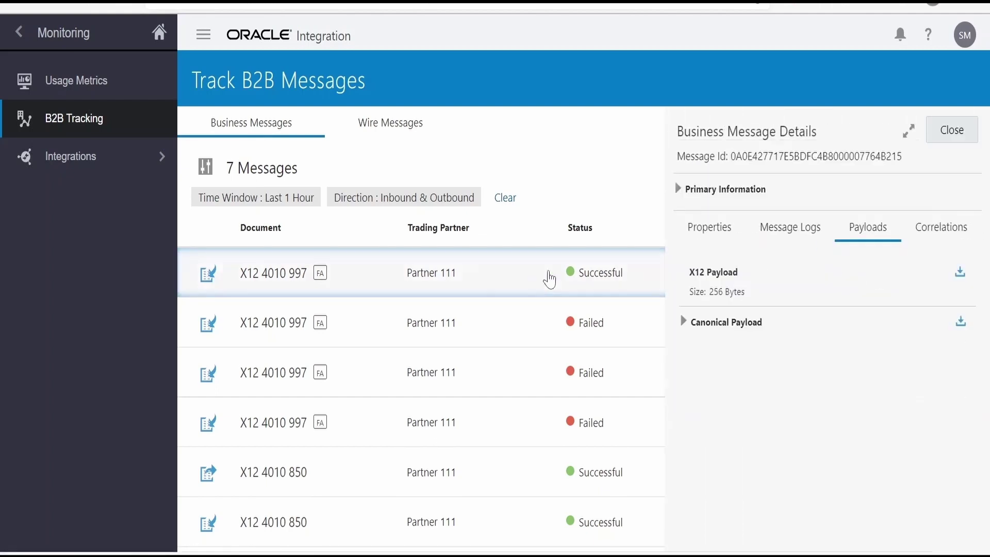
left_click(726, 322)
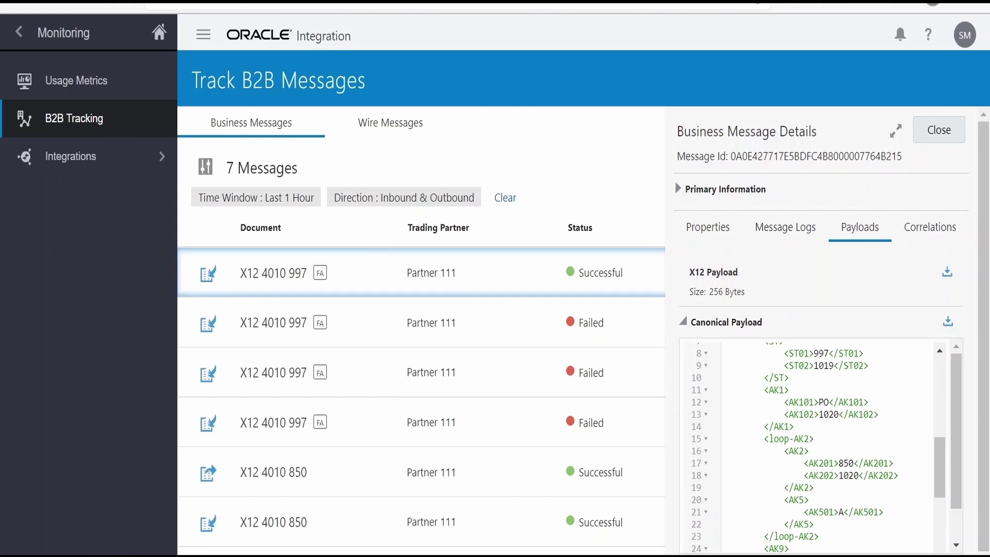
double_click(828, 414)
Step: View the correlations of Partner 111's outbound X12 4010 850 message and follow its functional acknowledgement link
scroll(542, 442, "down", 1)
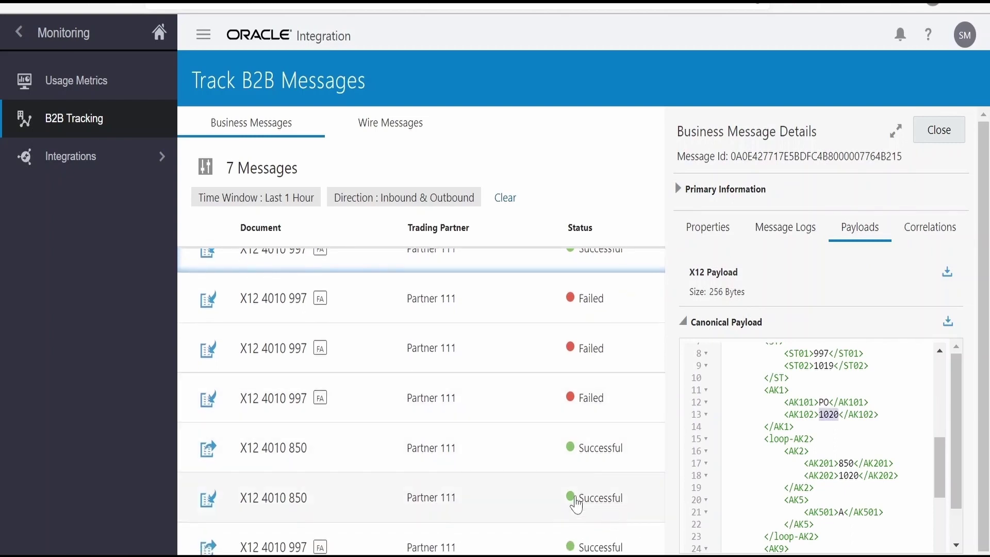
left_click(565, 508)
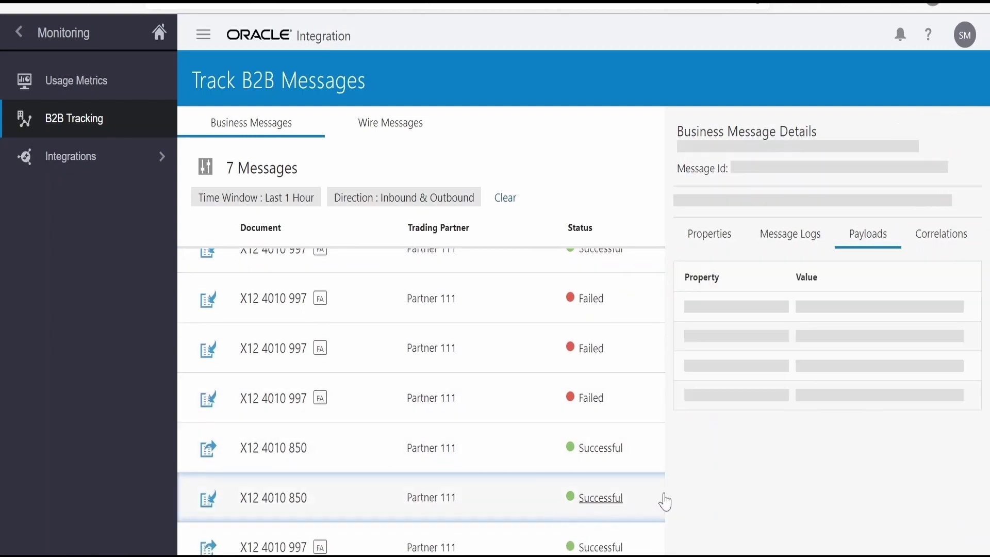
left_click(714, 228)
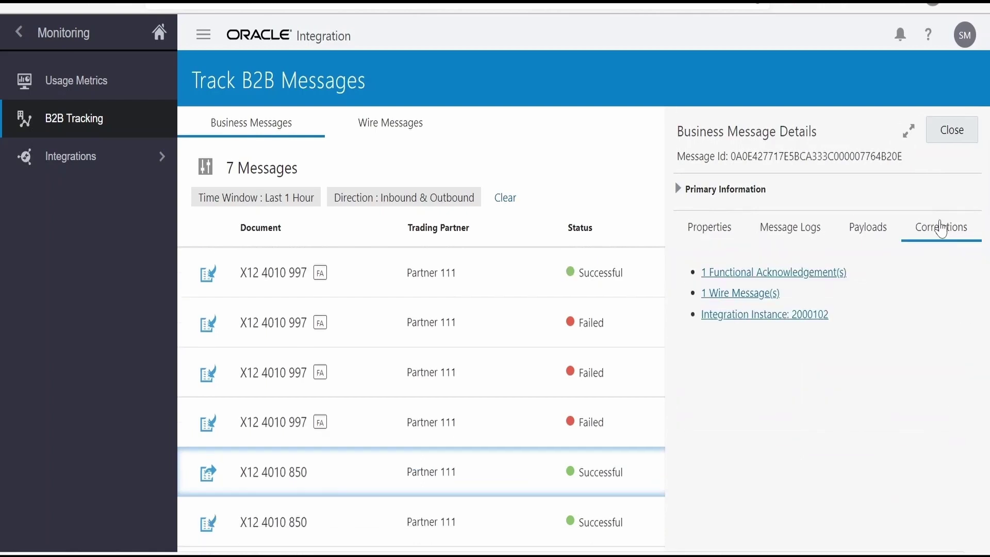
left_click(794, 276)
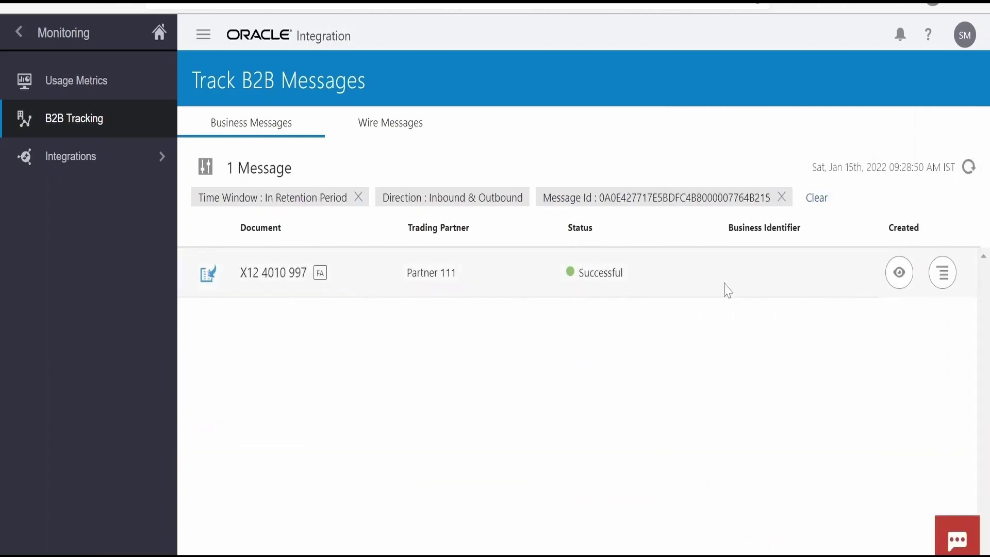
Step: Open the details of the linked X12 4010 997 message and examine the AK102 control number in its canonical payload
left_click(899, 272)
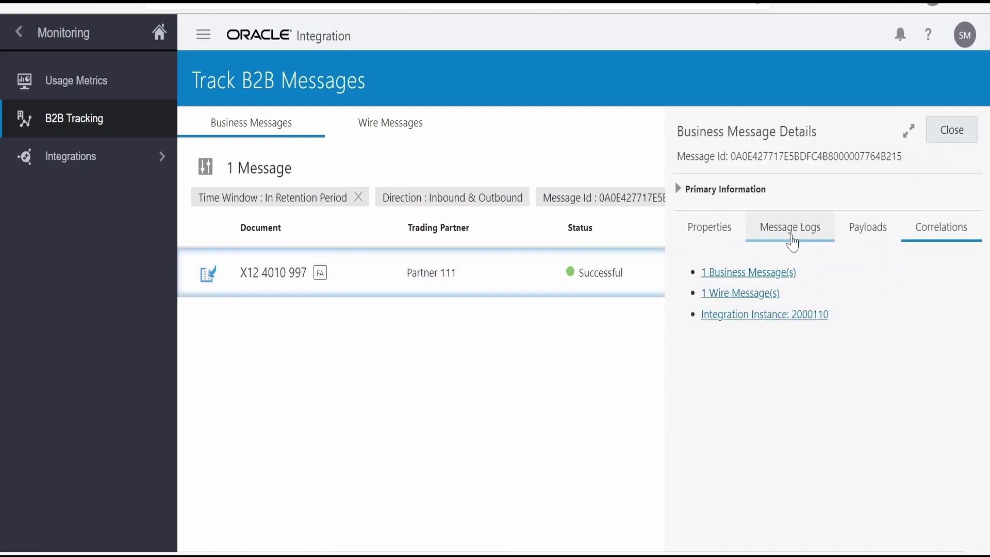
left_click(811, 227)
left_click(877, 228)
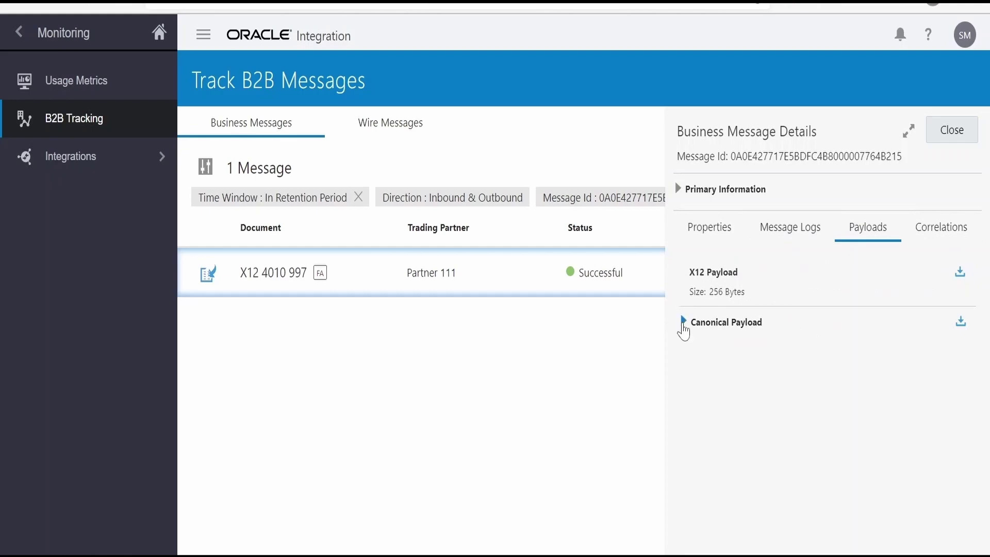
left_click(682, 322)
scroll(764, 434, "down", 5)
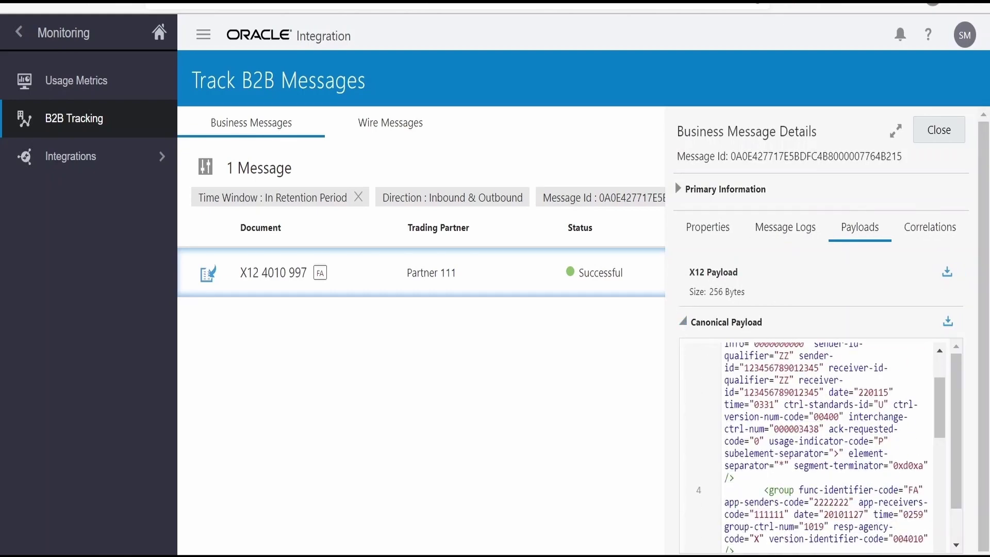
double_click(829, 455)
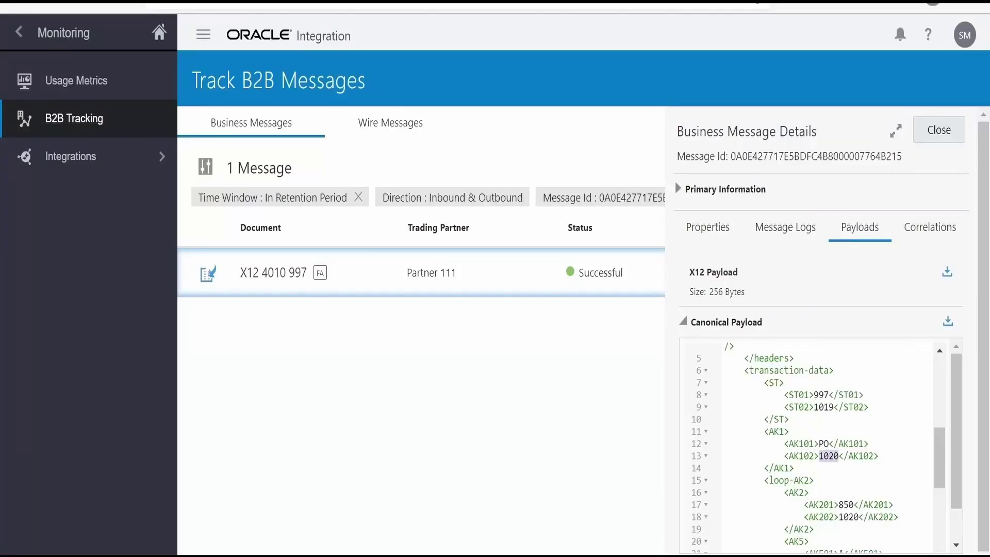
Step: Switch to Order_14.edi in the WinSCP editor and check the control numbers in its ST and GS segments against the acknowledgement
key("alt+Tab")
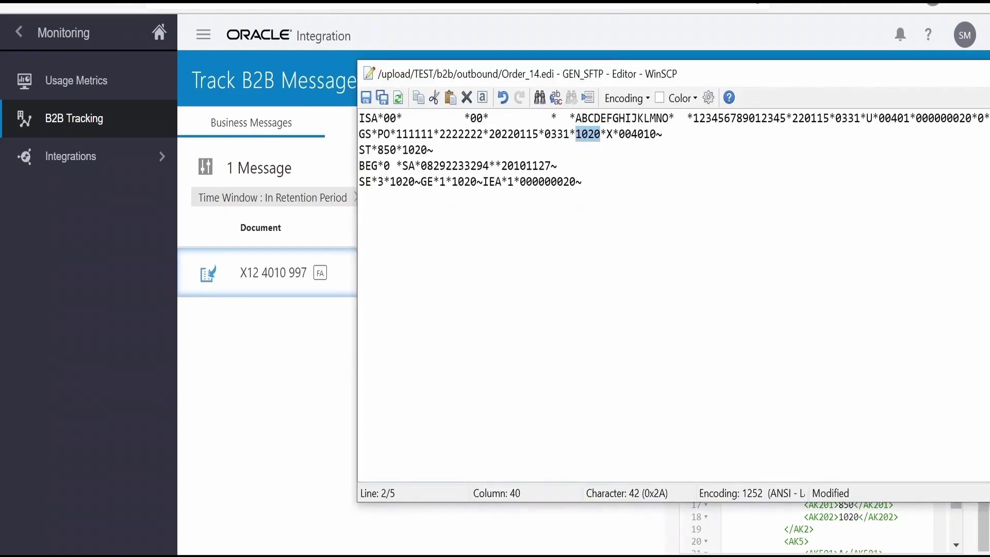
key("F3")
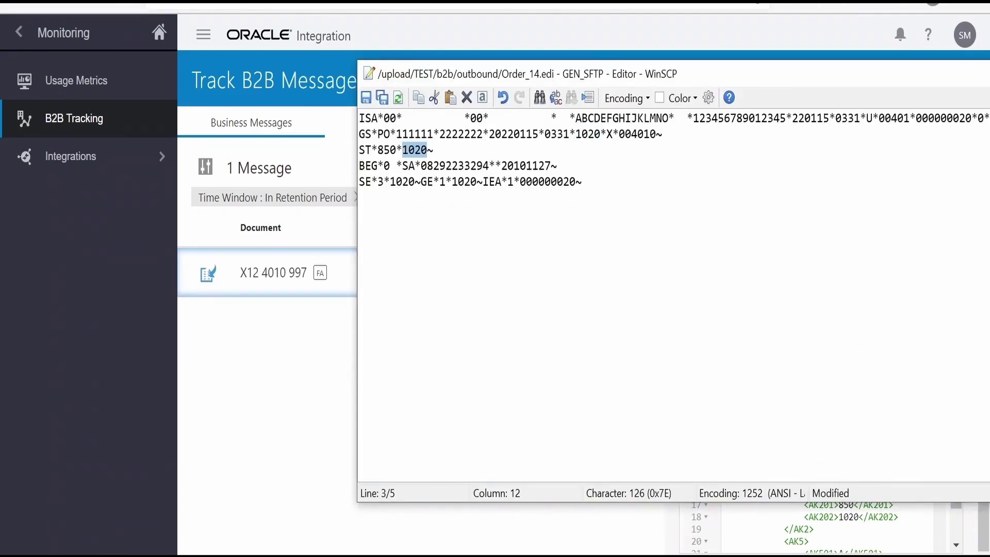
double_click(588, 134)
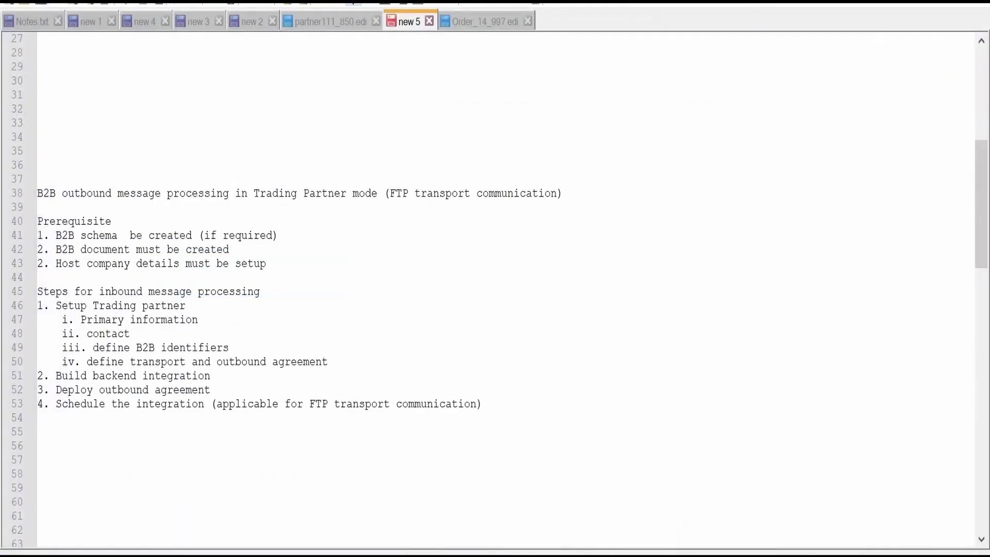